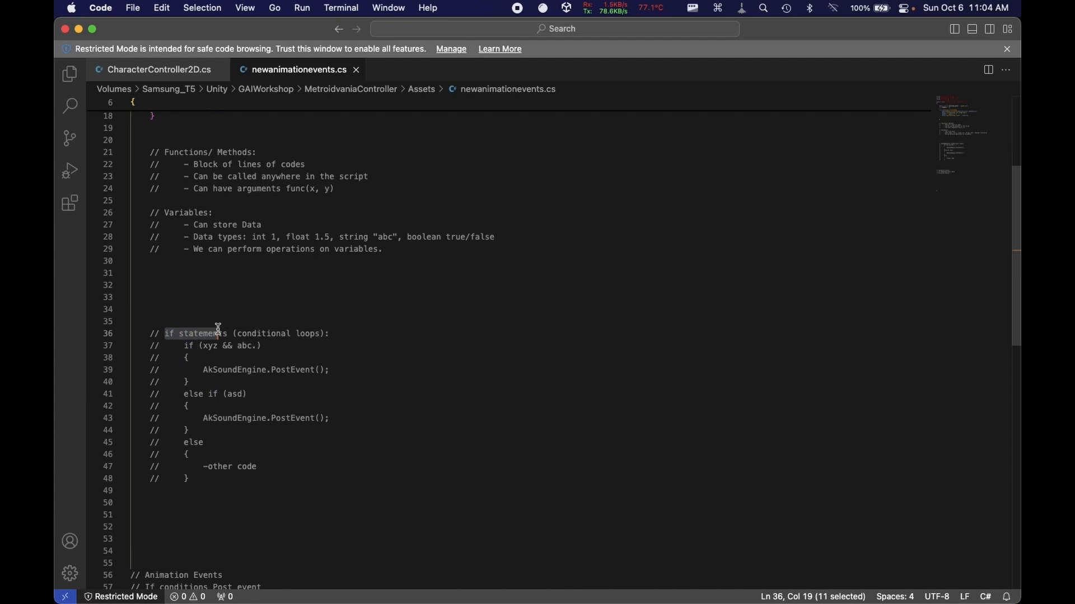
- Examine the commented if / else if / else example and its xyz && abc condition in newanimationevents.cs
click(355, 331)
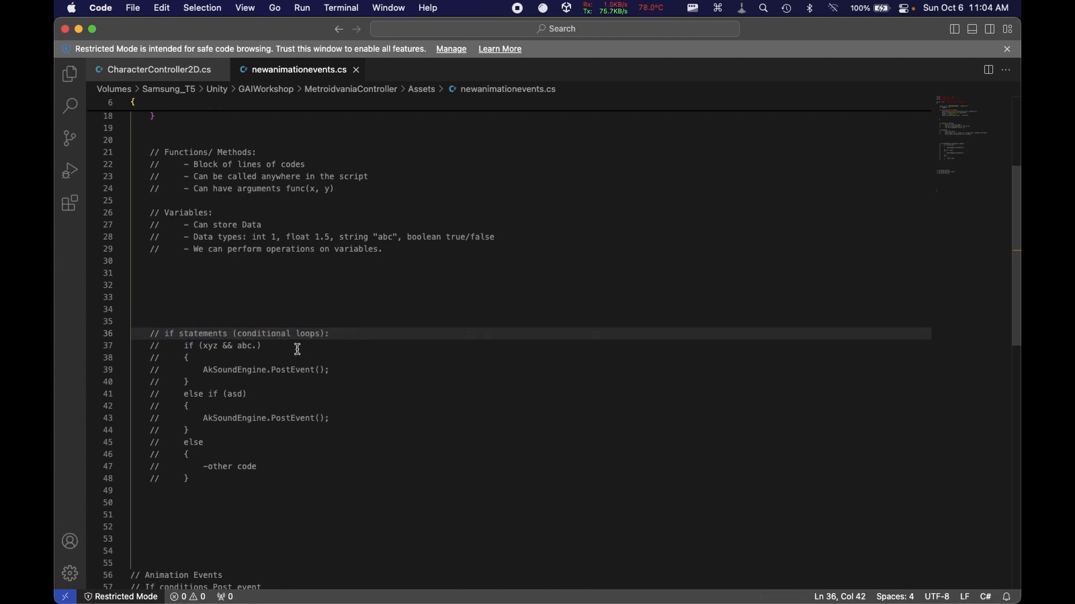
drag(202, 349, 258, 348)
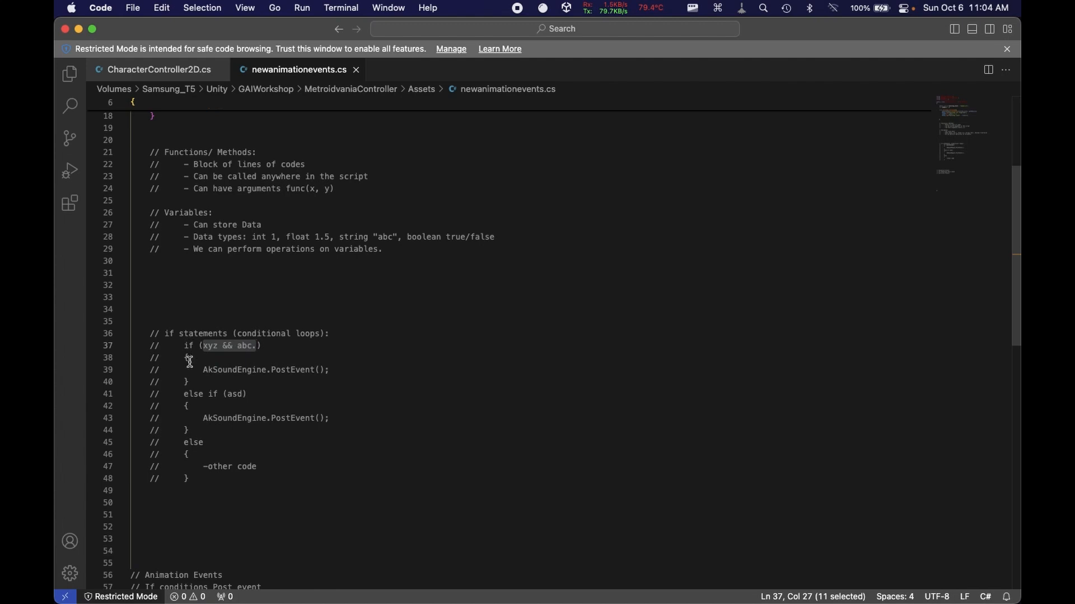
drag(178, 358, 202, 430)
click(196, 379)
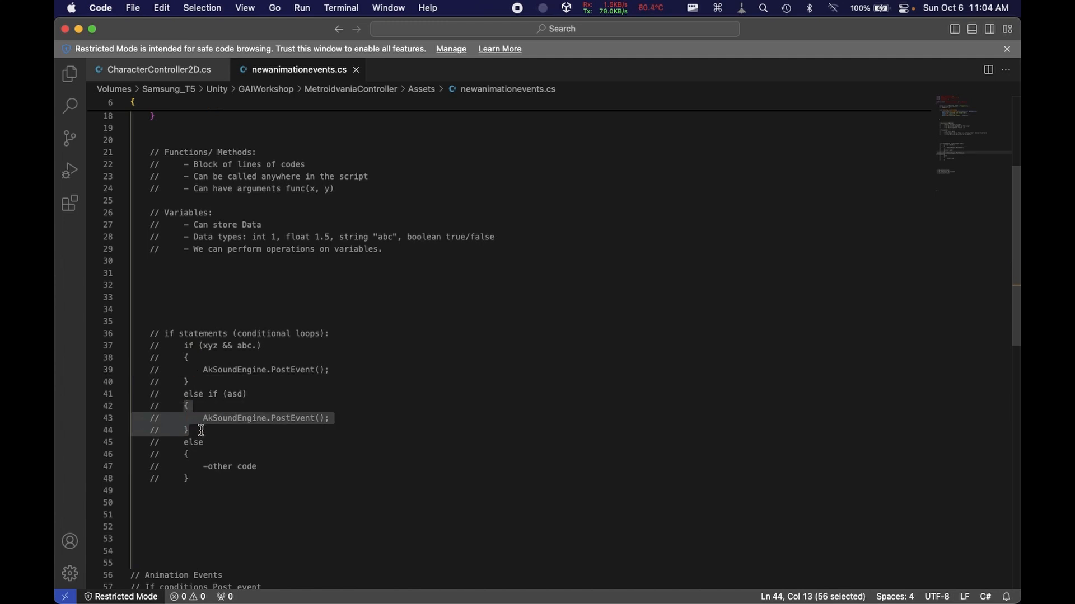
click(298, 394)
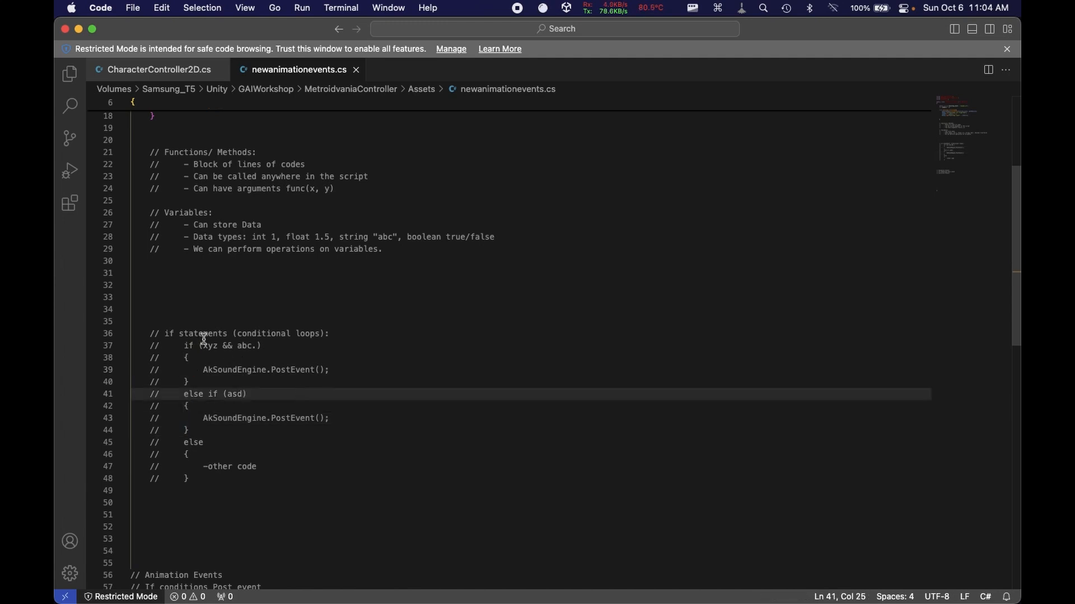
double_click(204, 345)
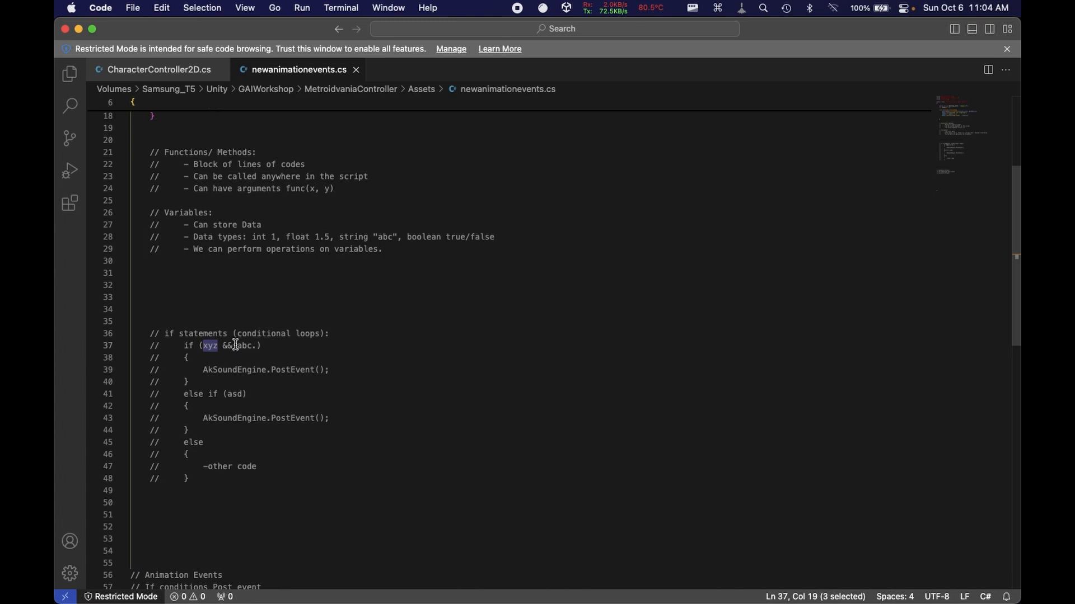
drag(236, 346, 256, 345)
click(293, 344)
text(ca)
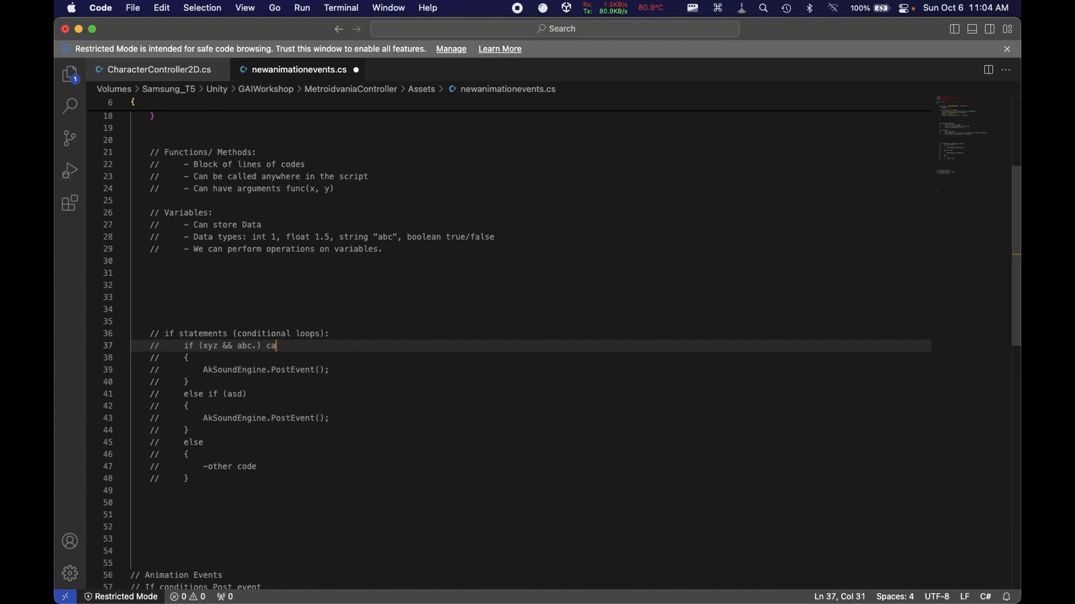
text(r 01 ==)
key(BackSpace)
key(BackSpace)
key(BackSpace)
key(BackSpace)
key(BackSpace)
key(BackSpace)
- Review the Functions/Methods, Variables and if statements headings in the commented notes
scroll(313, 492, up, 1)
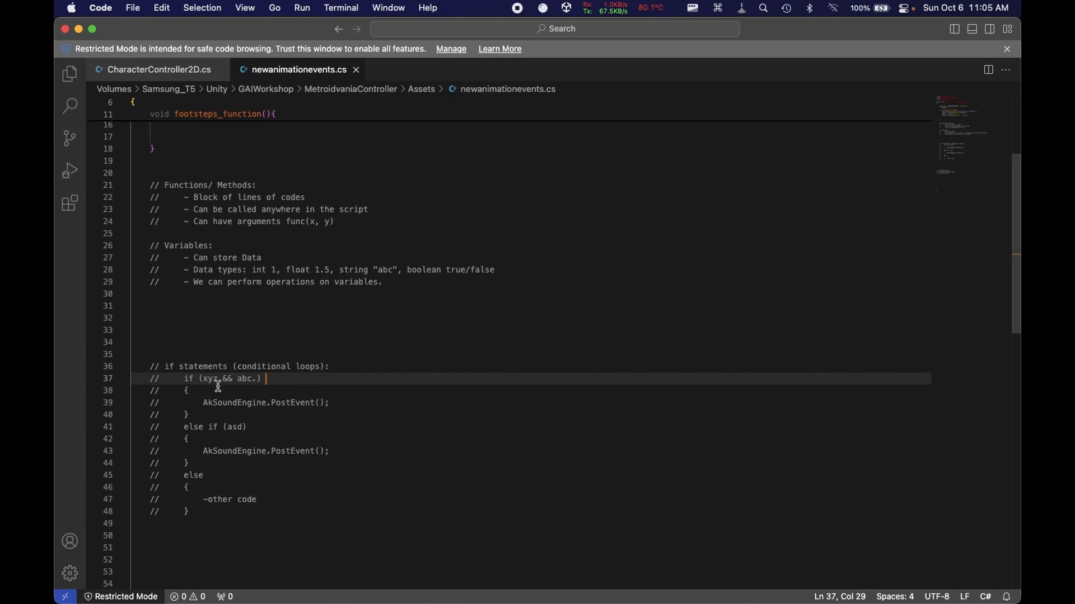
scroll(217, 385, up, 3)
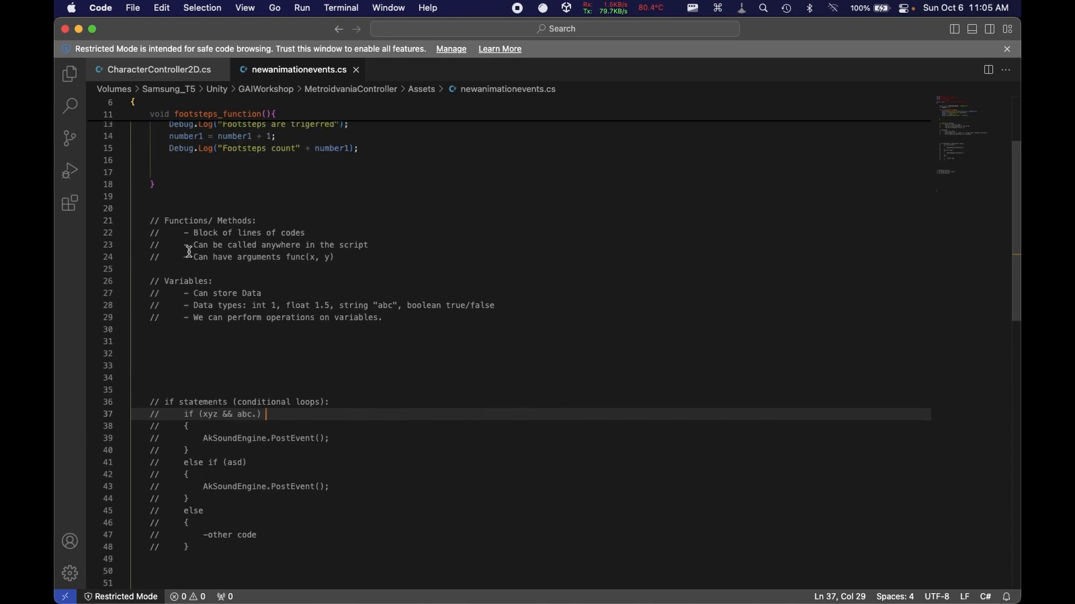
double_click(179, 220)
click(193, 281)
double_click(193, 281)
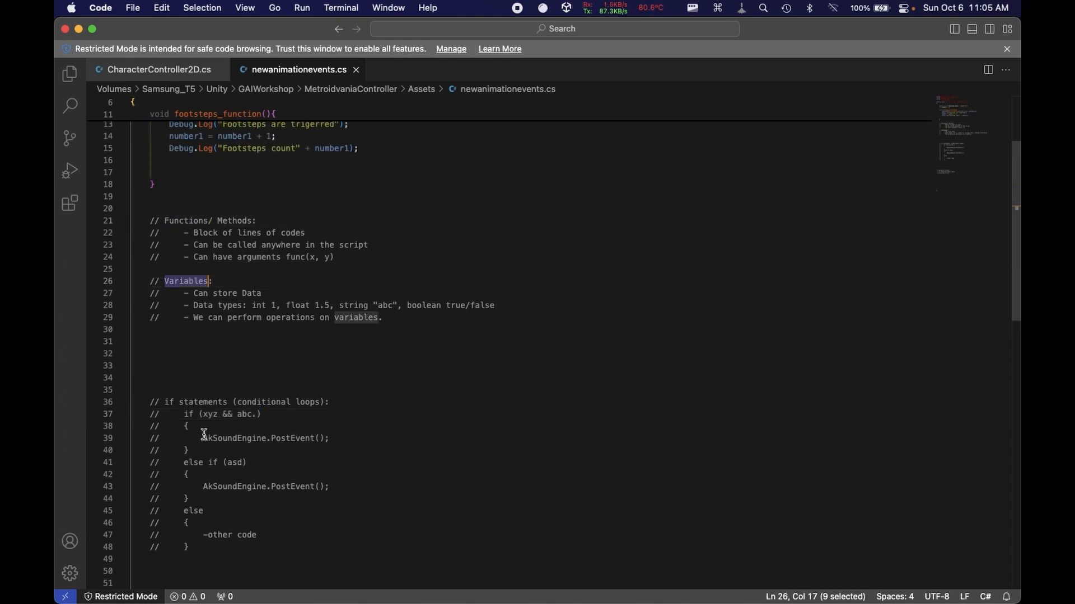
double_click(193, 400)
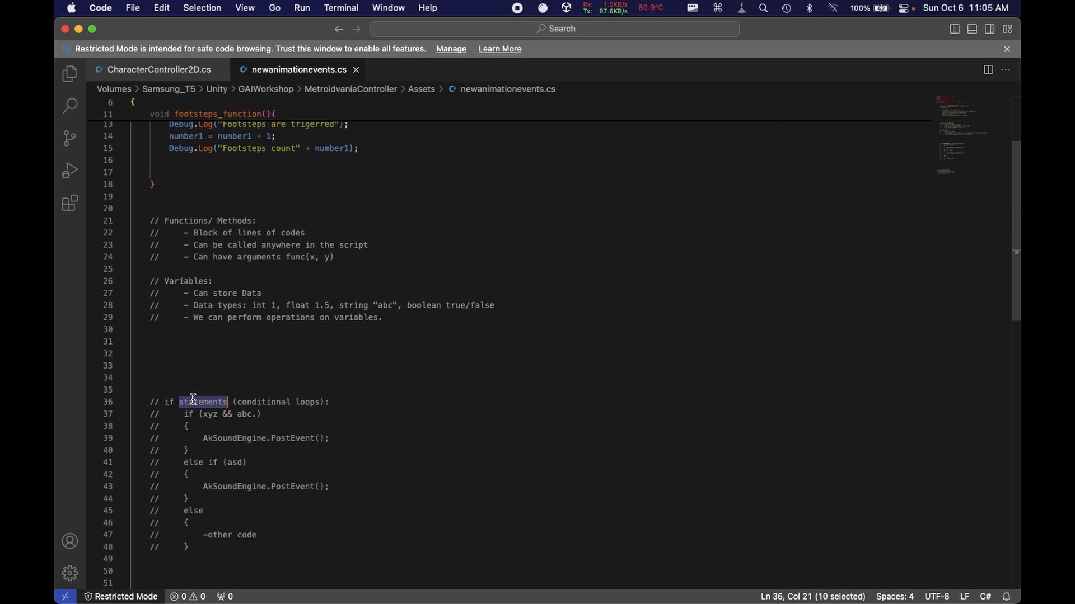
- Open CharacterController2D.cs and locate the player_jump PostEvent call in the player's jump code
click(122, 69)
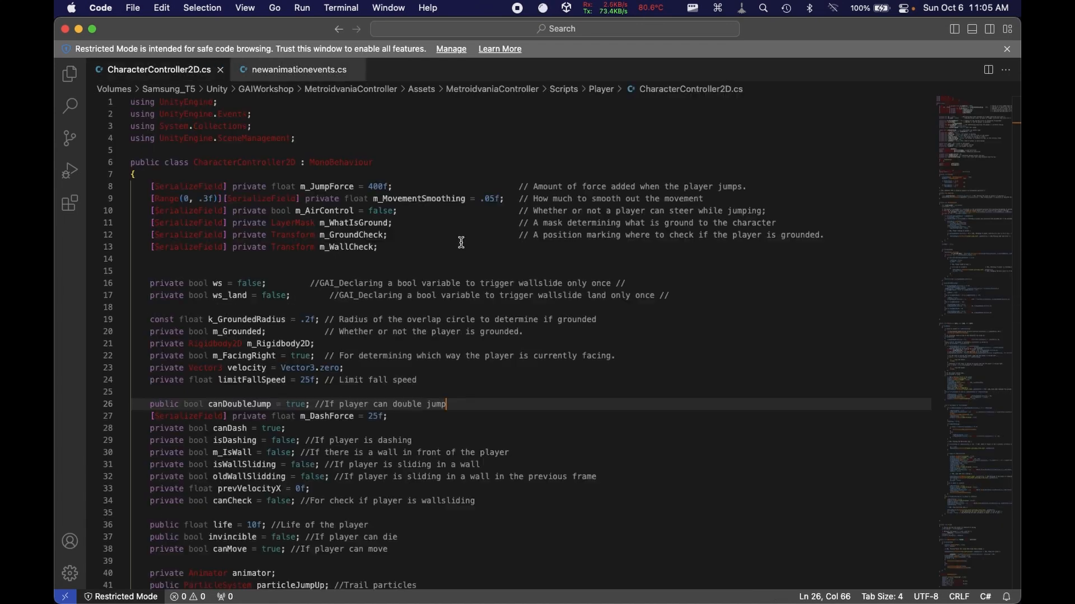
scroll(577, 446, down, 5)
click(577, 446)
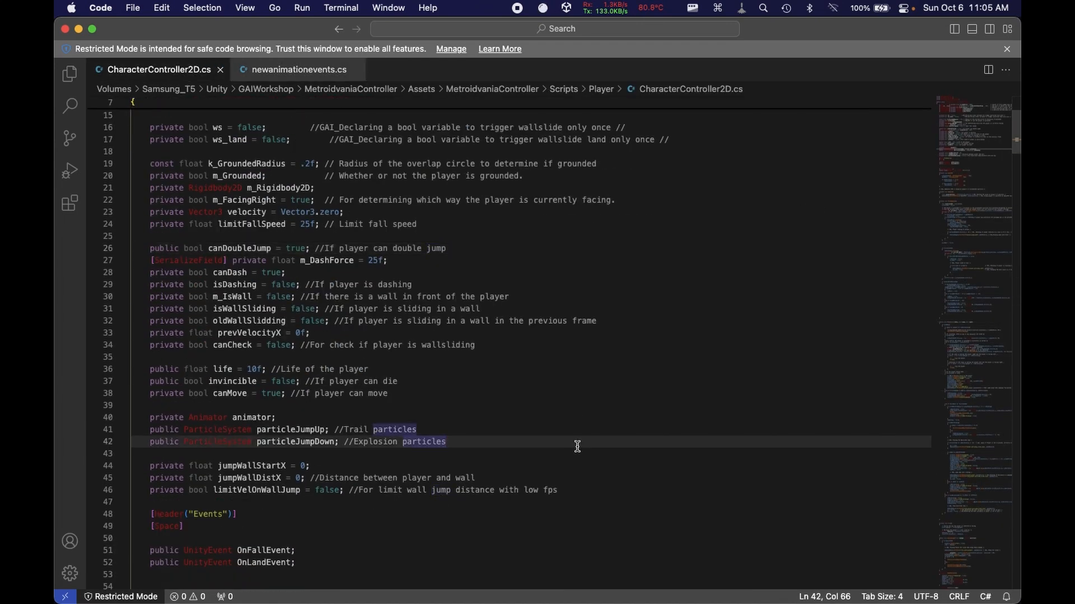
scroll(577, 446, down, 20)
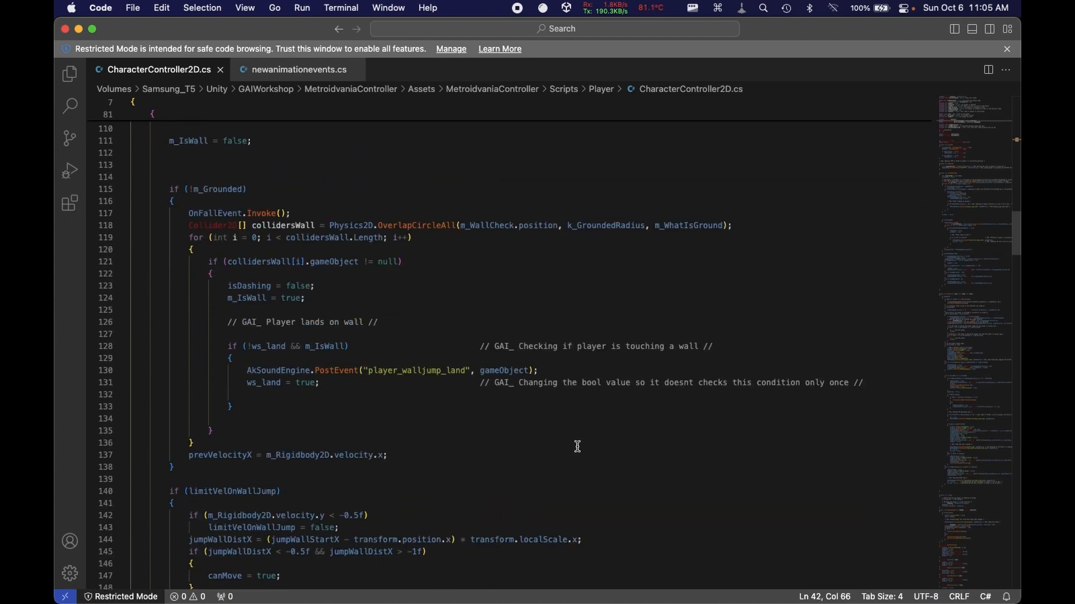
scroll(577, 447, down, 20)
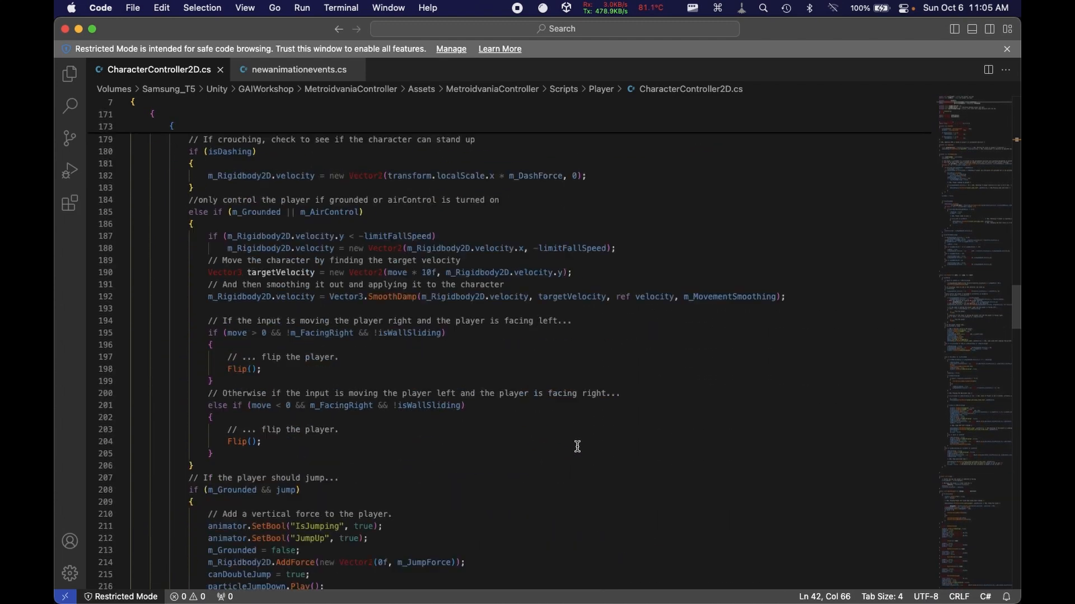
scroll(578, 446, down, 10)
scroll(577, 446, up, 4)
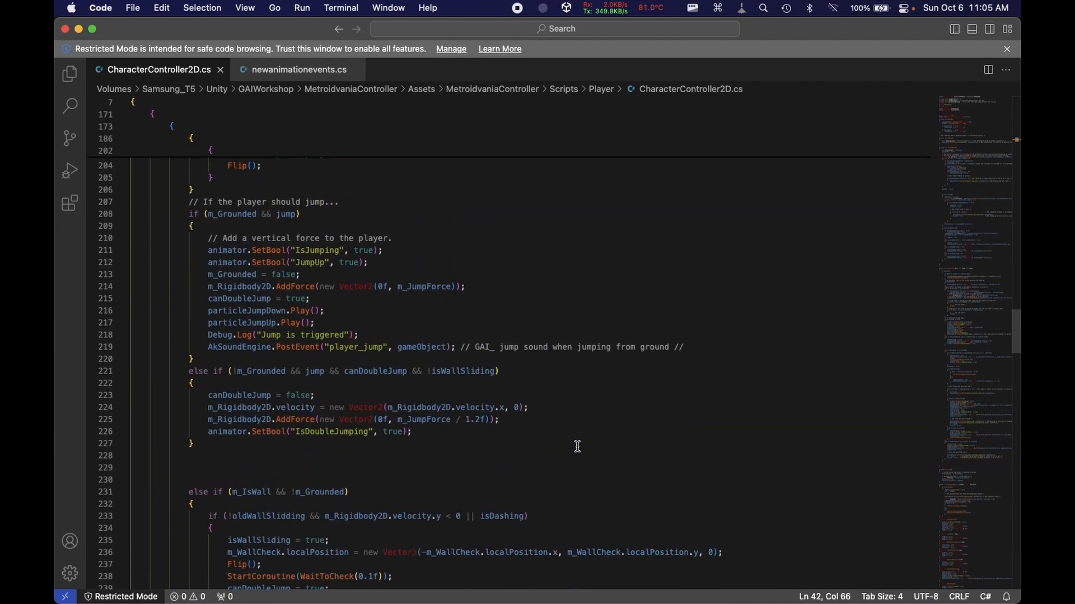
double_click(360, 348)
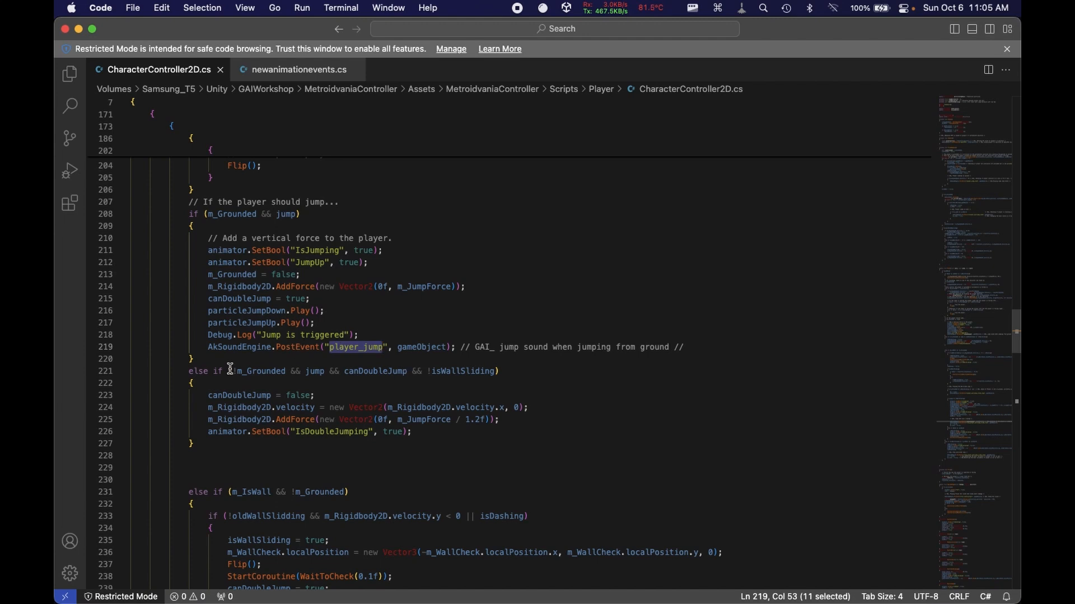
scroll(280, 378, up, 4)
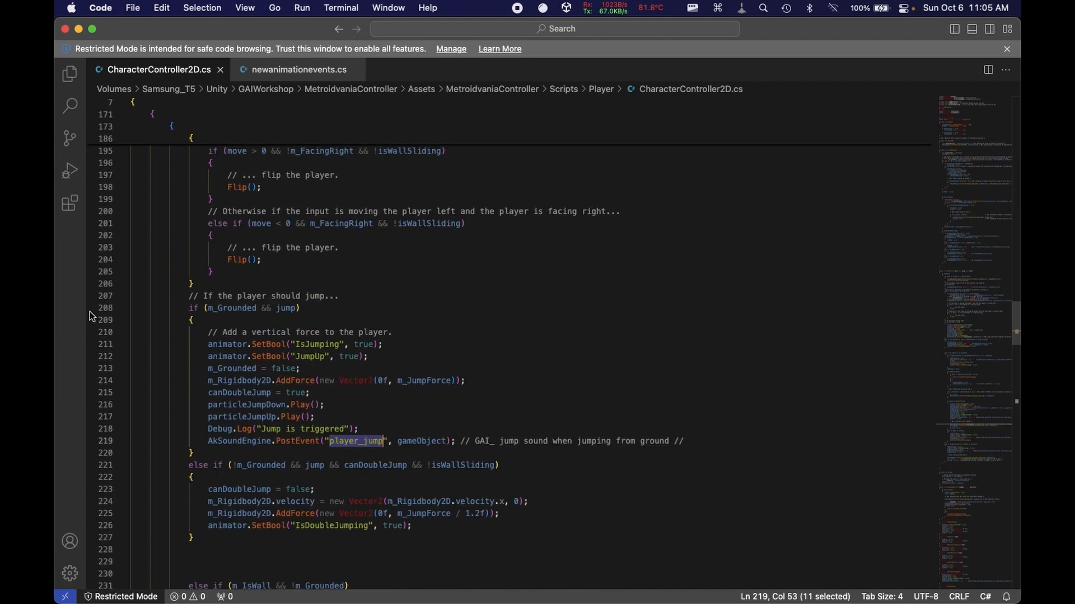
- Examine the m_Grounded && jump condition in the if statement that controls the player_jump sound event
click(183, 297)
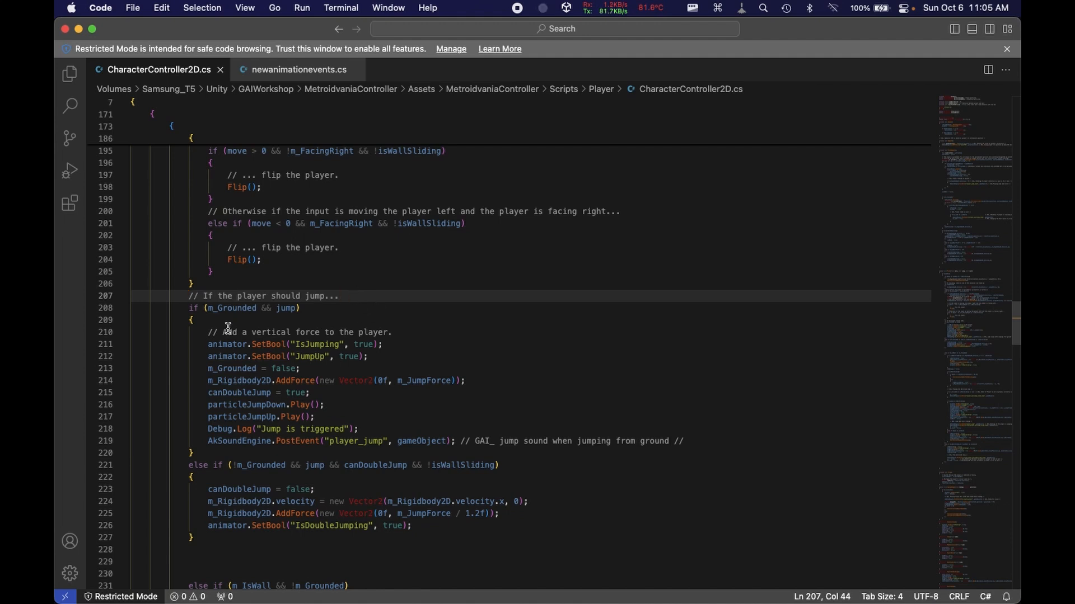
drag(185, 308, 206, 308)
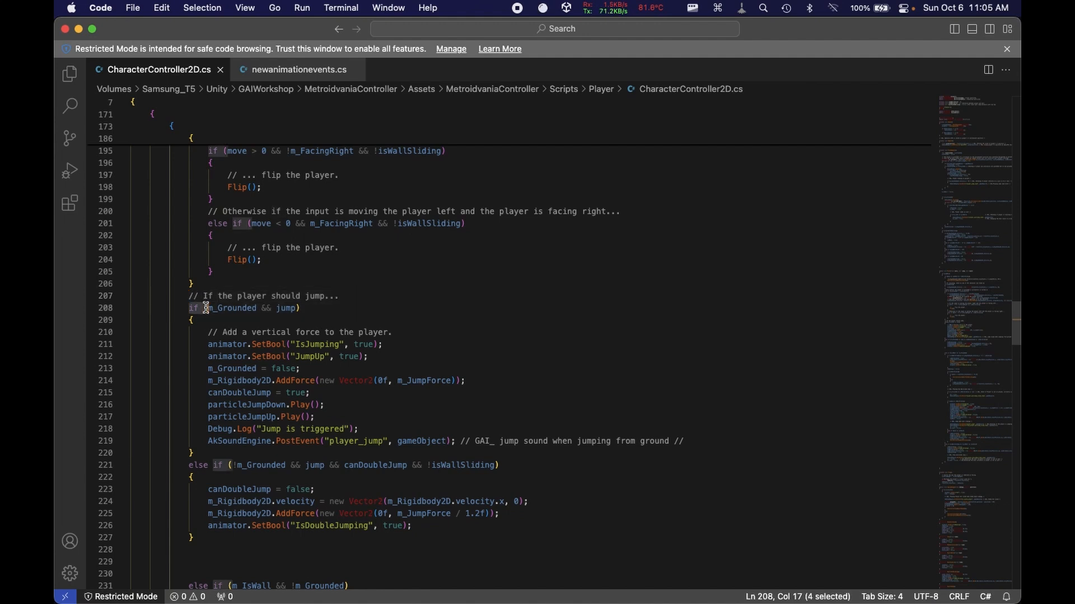
double_click(230, 310)
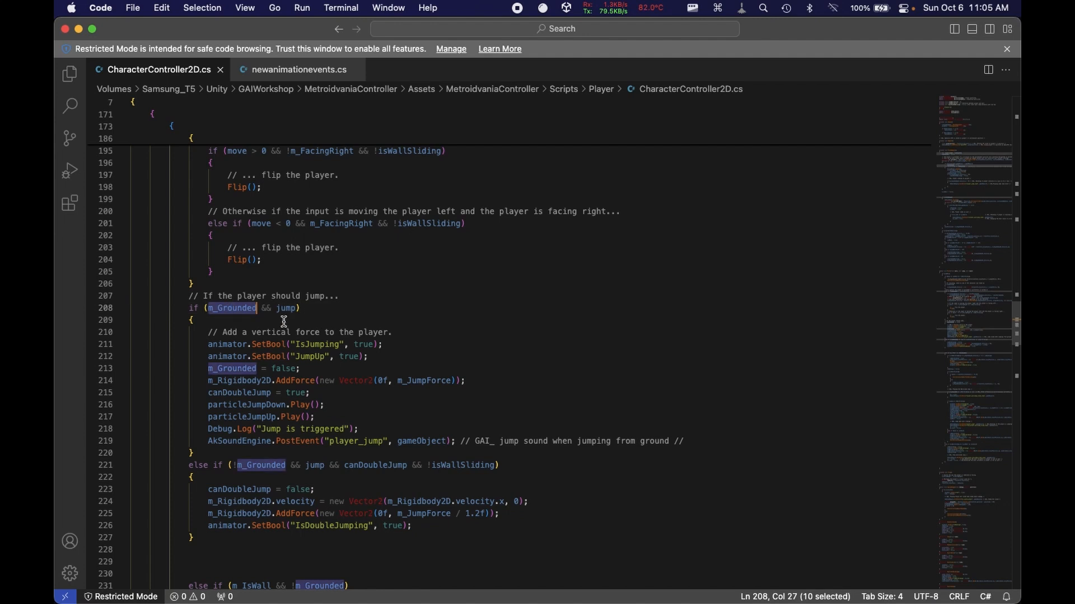
click(330, 309)
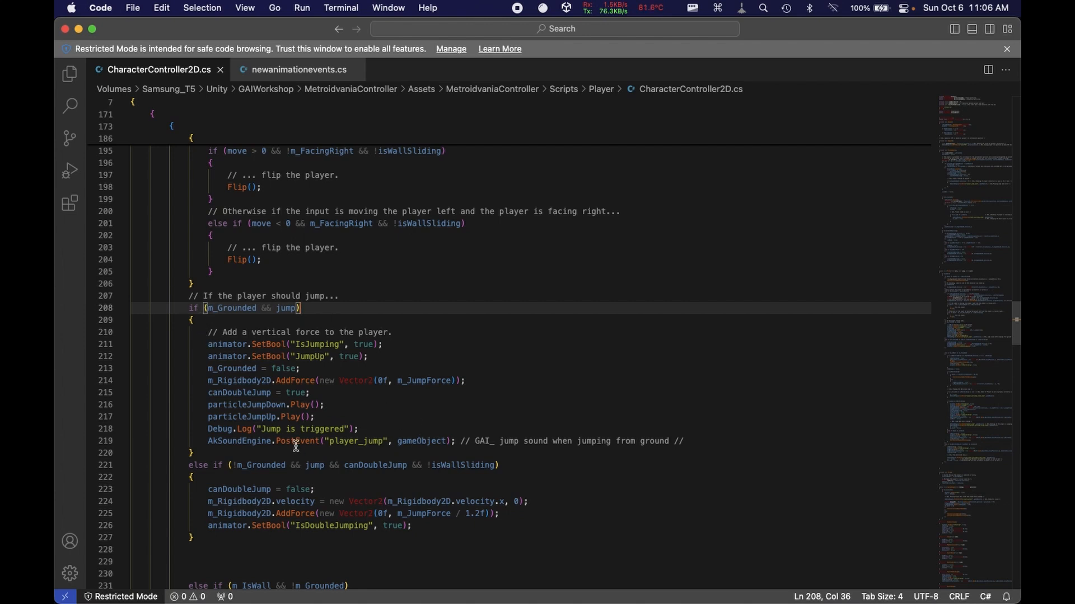
drag(207, 442, 442, 444)
double_click(244, 309)
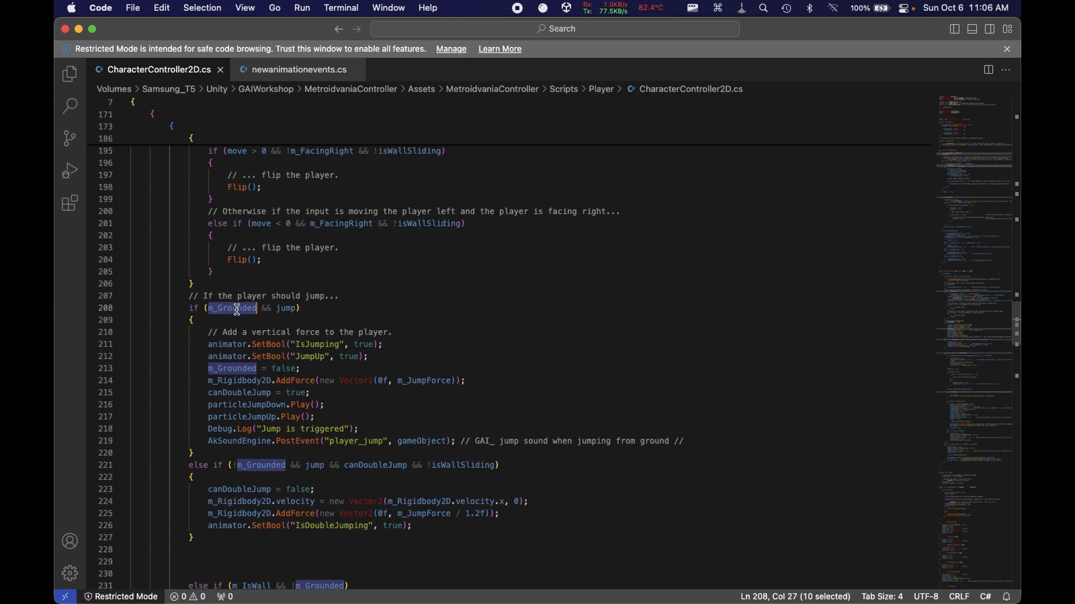
click(286, 309)
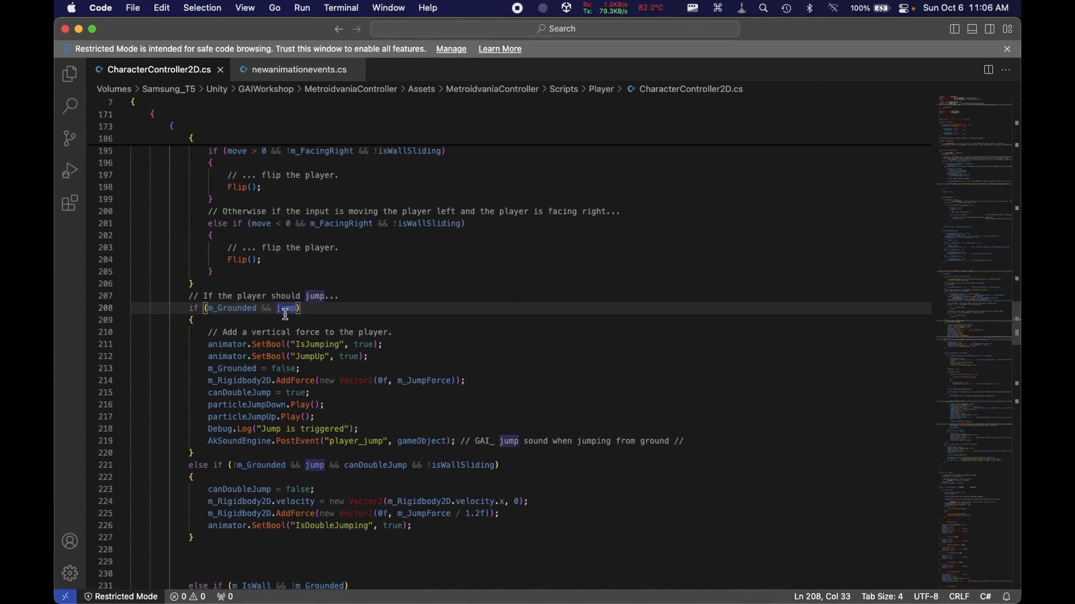
click(208, 309)
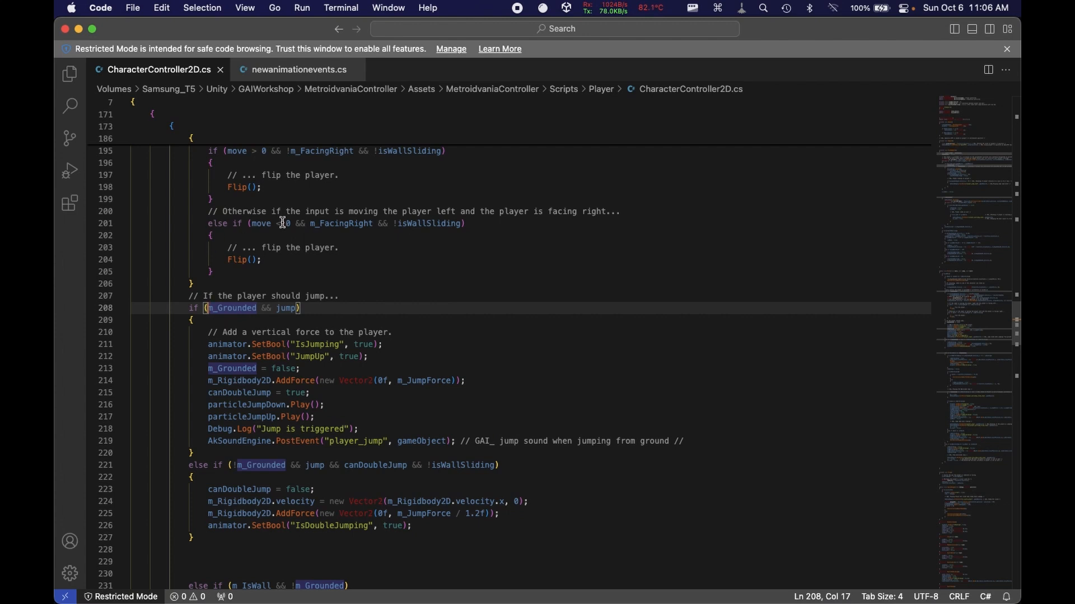
double_click(228, 309)
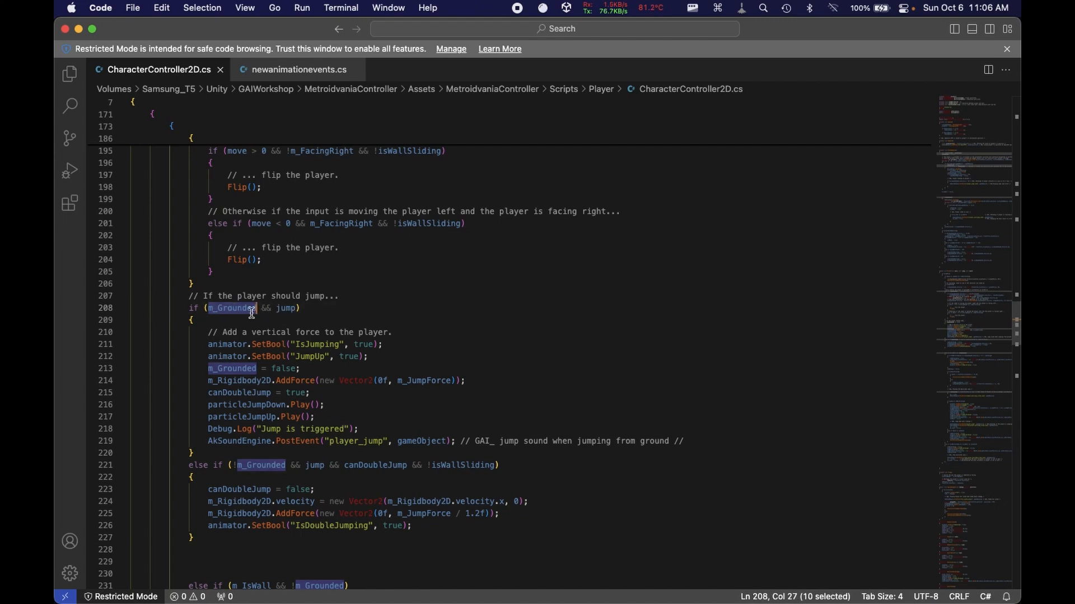
- Examine the body of the ground-jump block, including its Debug.Log message and AkSoundEngine.PostEvent line
drag(207, 332, 286, 369)
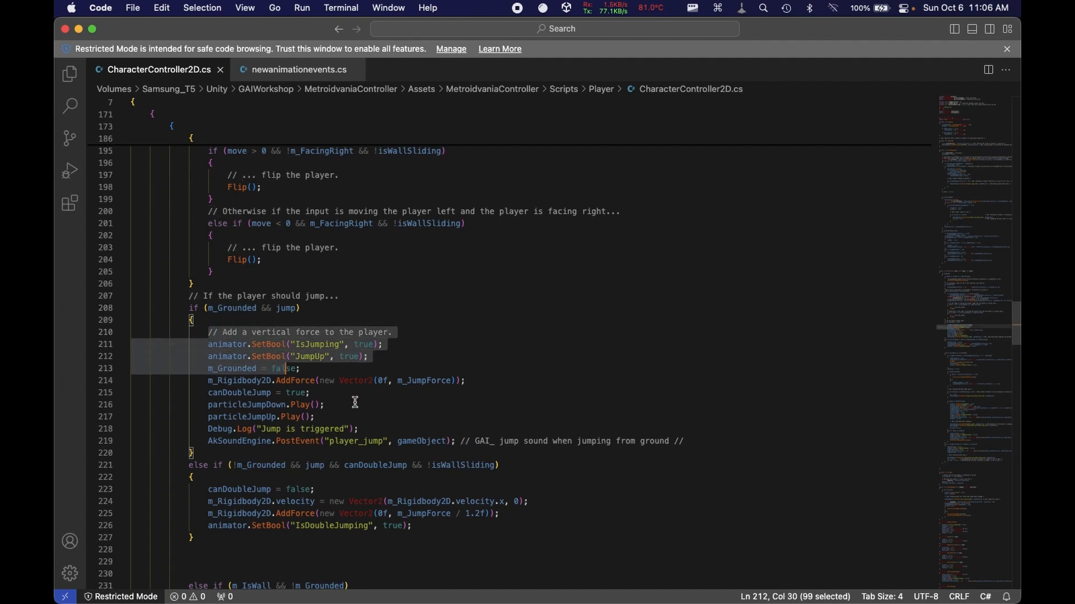
drag(354, 403, 428, 425)
click(420, 427)
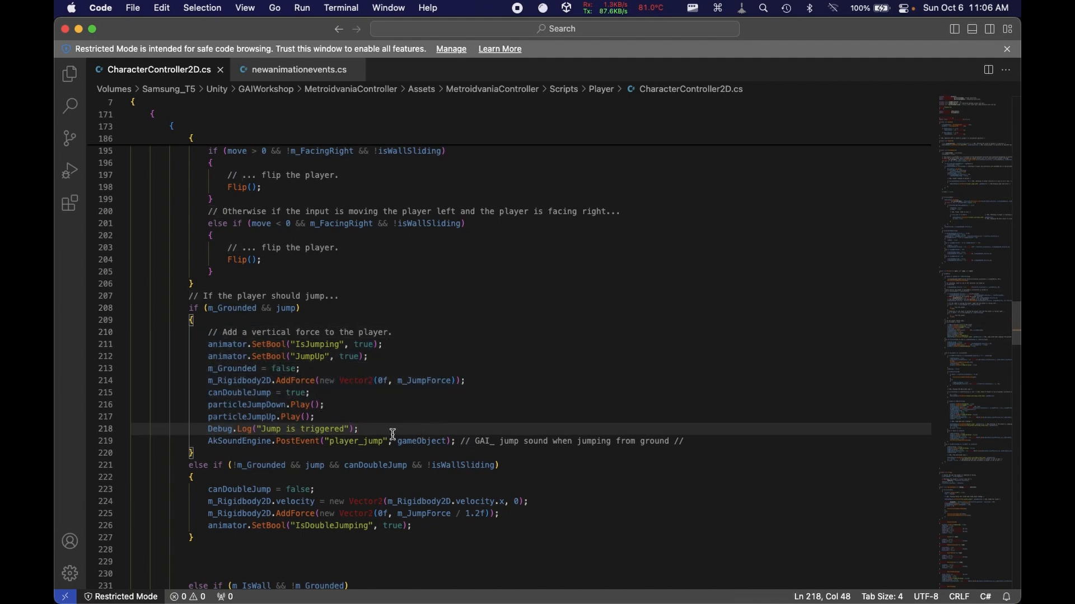
drag(207, 442, 456, 437)
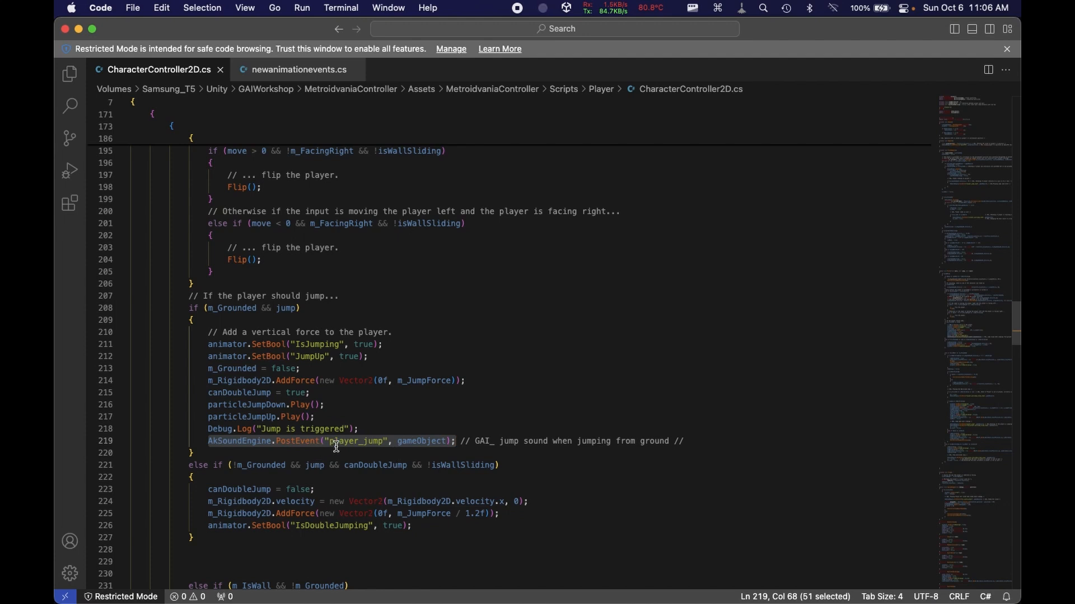
click(381, 428)
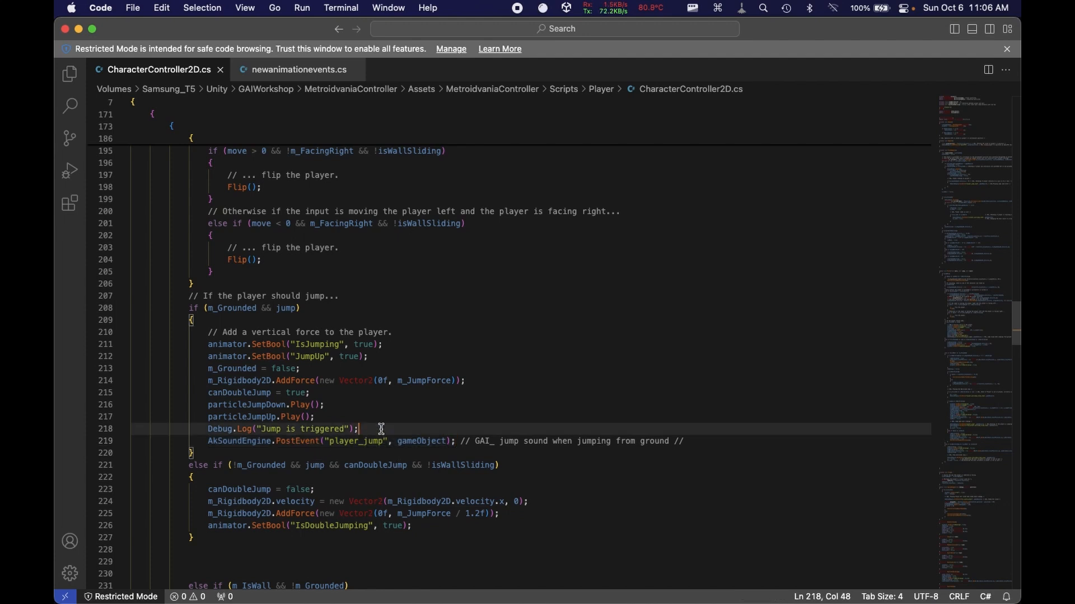
drag(374, 429, 208, 432)
click(208, 432)
drag(370, 429, 206, 431)
- Switch to the Unity editor, start play mode for the Demo scene and resume the paused game
key(ctrl+Right)
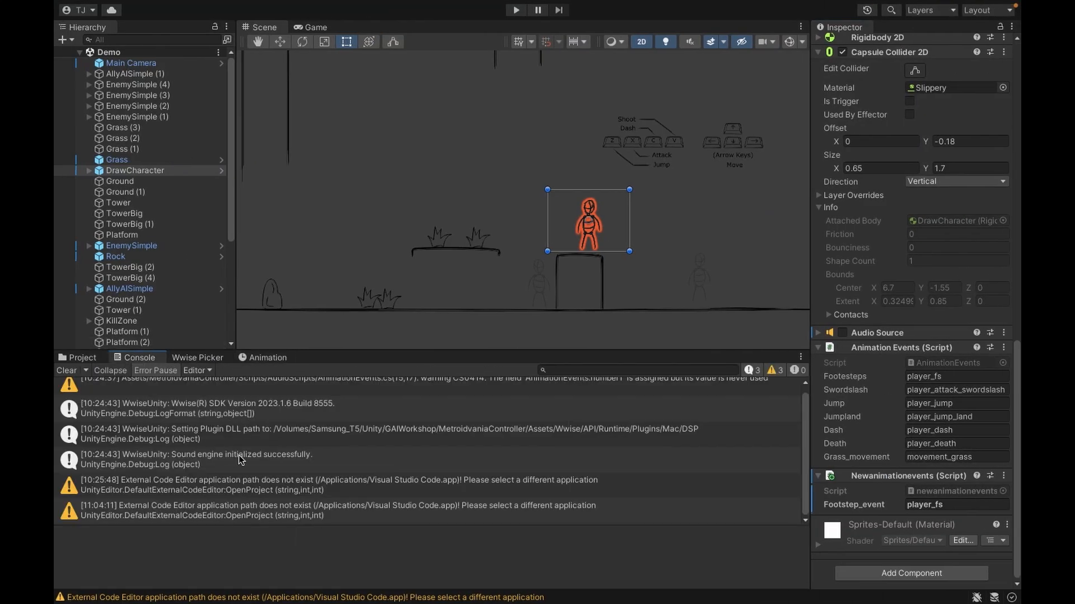
key(ctrl+Left)
key(ctrl+Right)
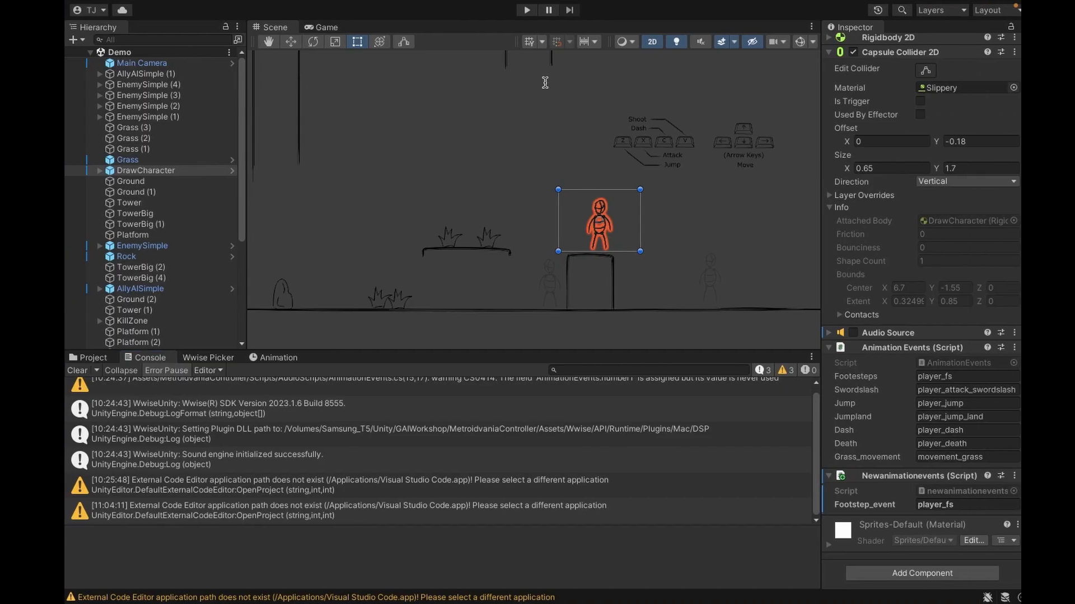
click(516, 10)
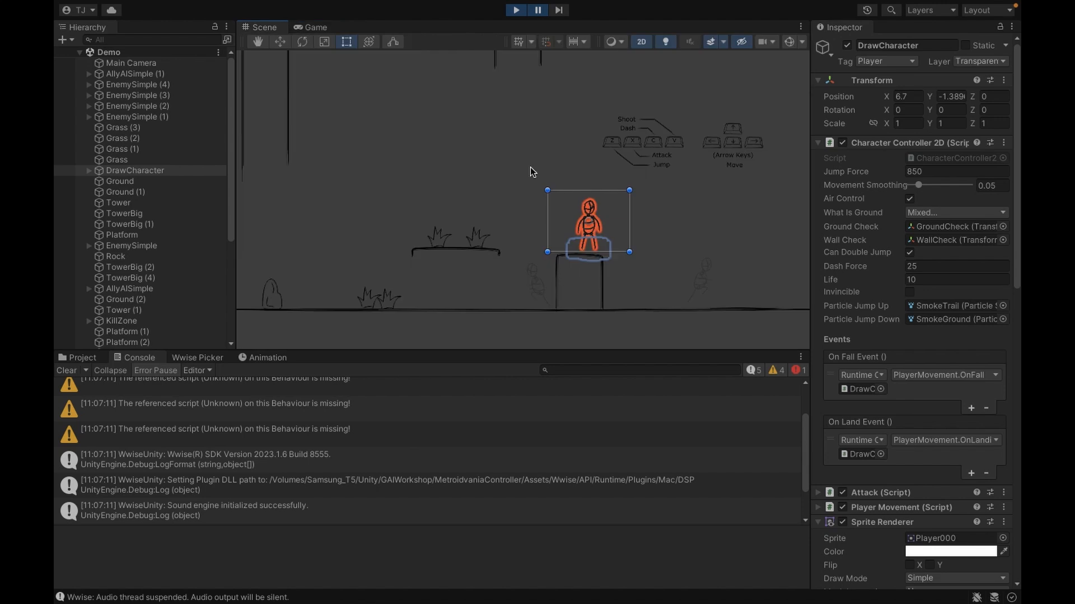
click(538, 11)
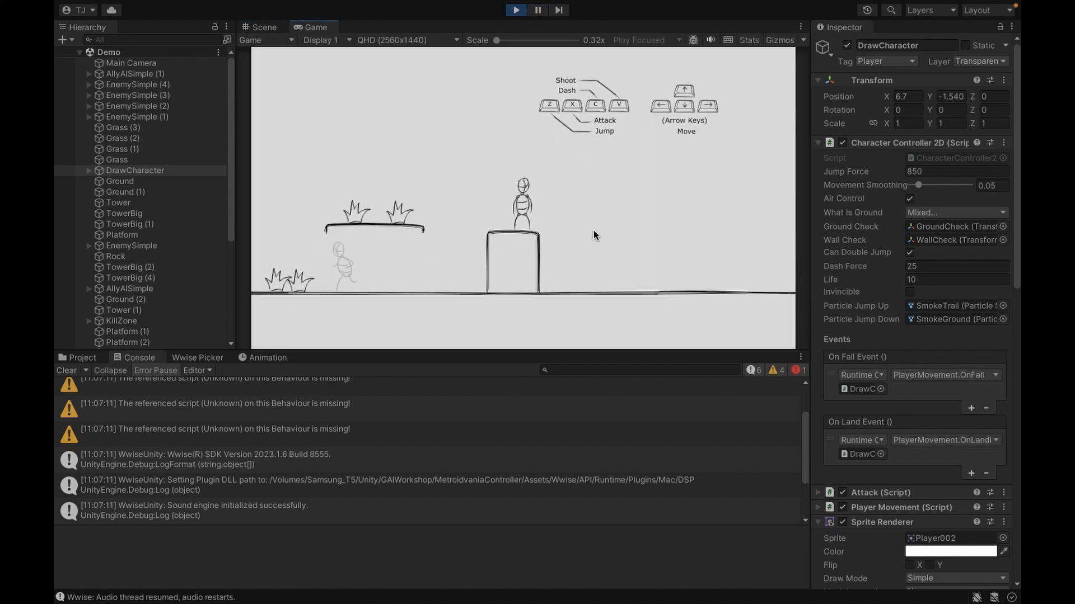
- Make the character jump twice to test the jump trigger, and stop play mode
key(z)
key(z)
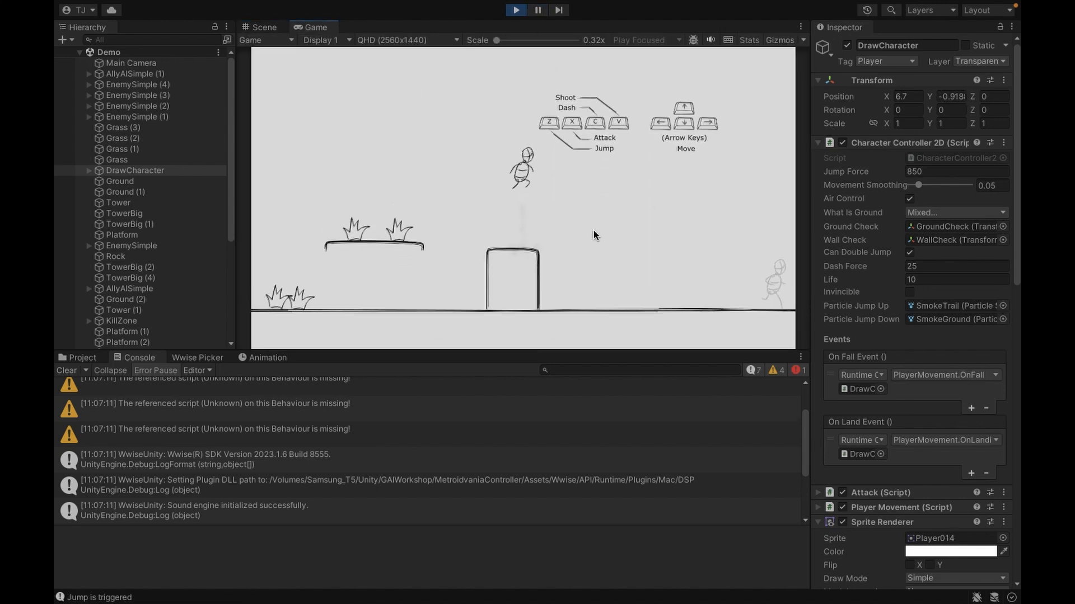
click(517, 10)
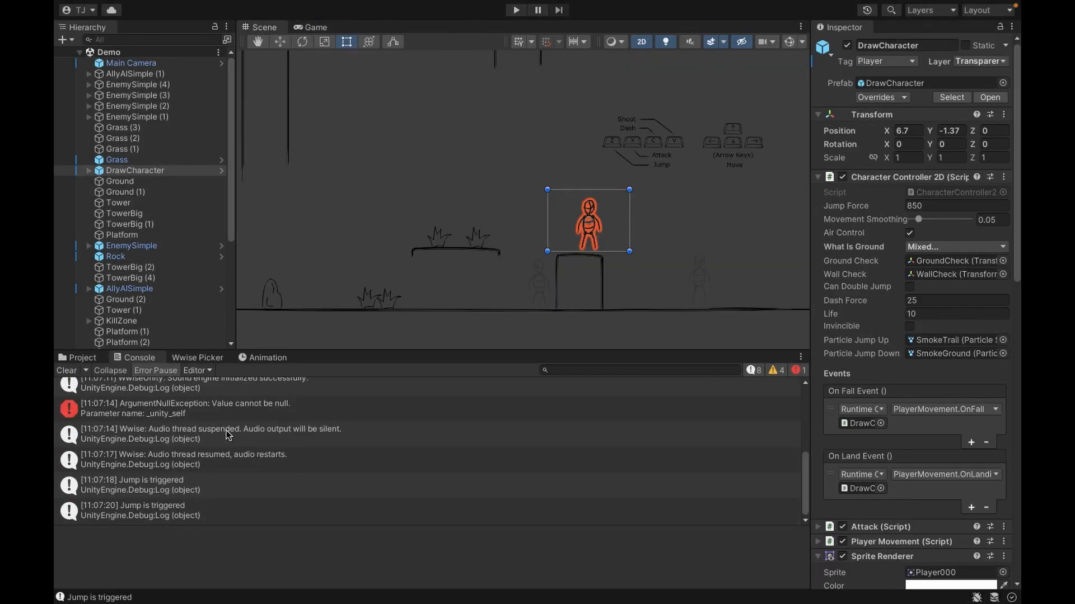
- Examine the two "Jump is triggered" entries in the console and their call details
click(160, 485)
click(191, 512)
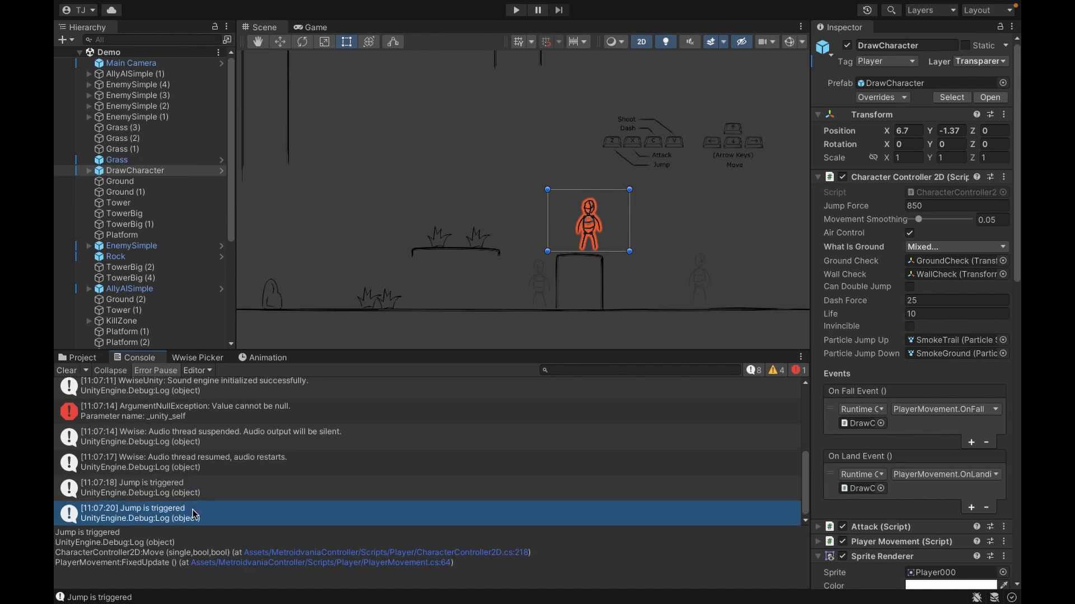
click(194, 476)
click(204, 515)
click(210, 489)
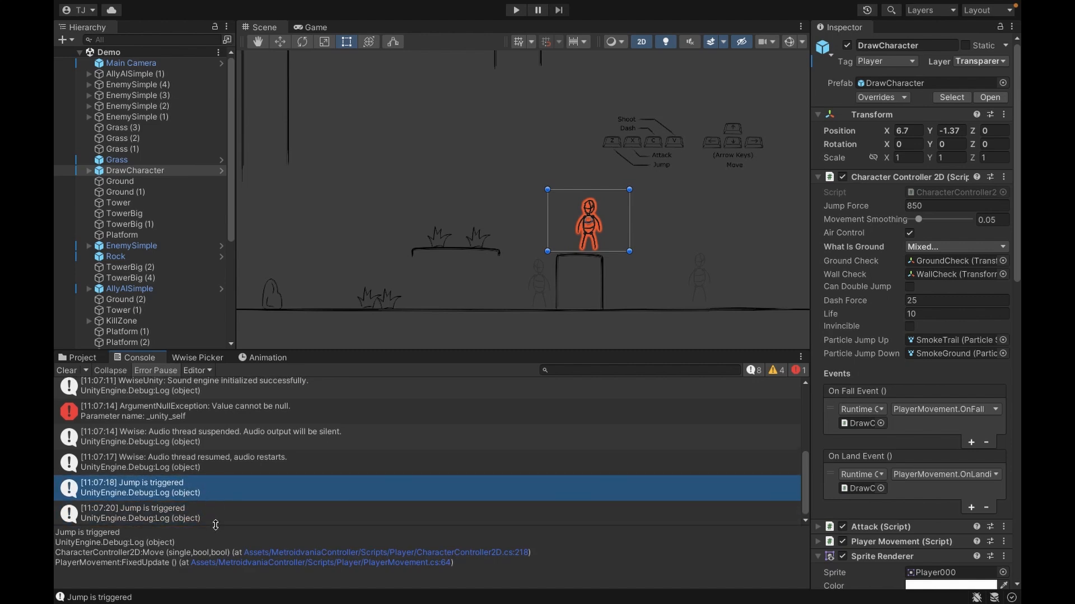
click(217, 514)
click(217, 491)
click(219, 514)
click(220, 492)
click(223, 515)
click(225, 491)
- Open the script line behind the latest jump log entry and examine its Debug.Log message and the player_jump PostEvent call
double_click(225, 516)
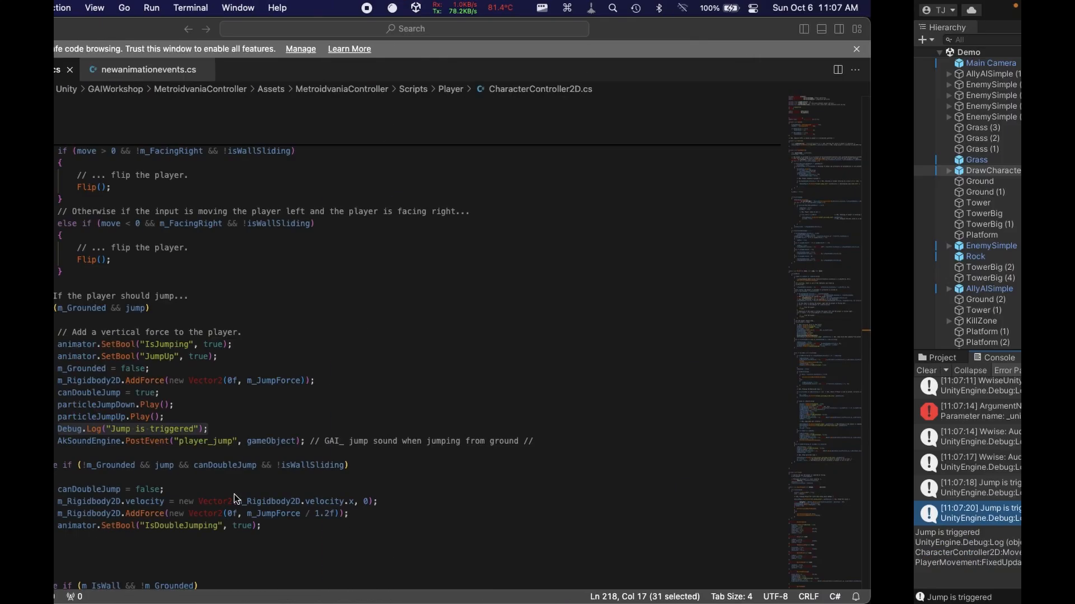
click(315, 429)
drag(262, 430, 347, 427)
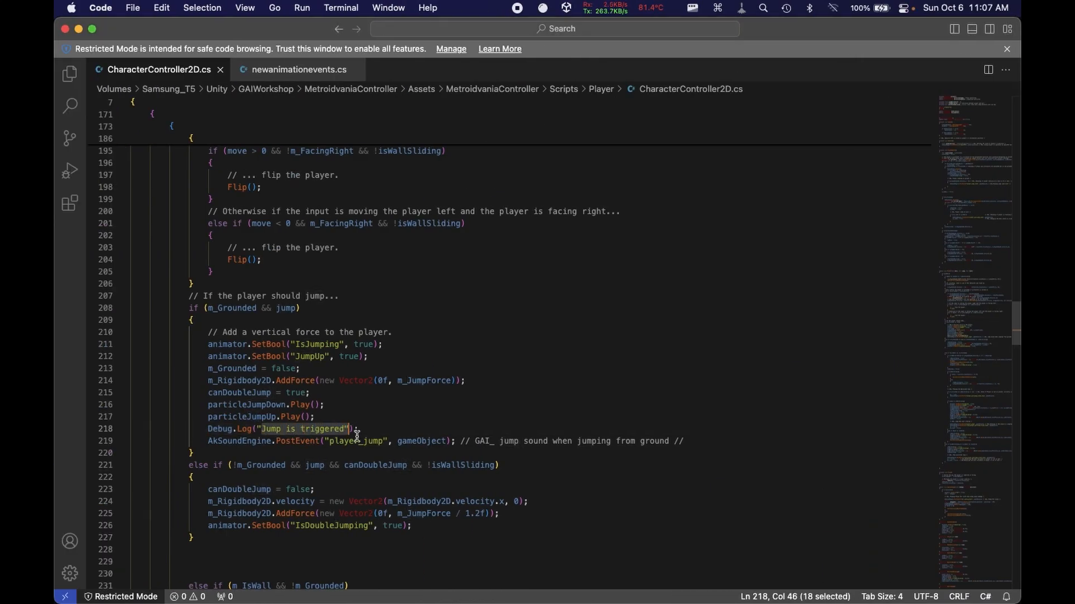
click(368, 429)
drag(208, 441, 431, 441)
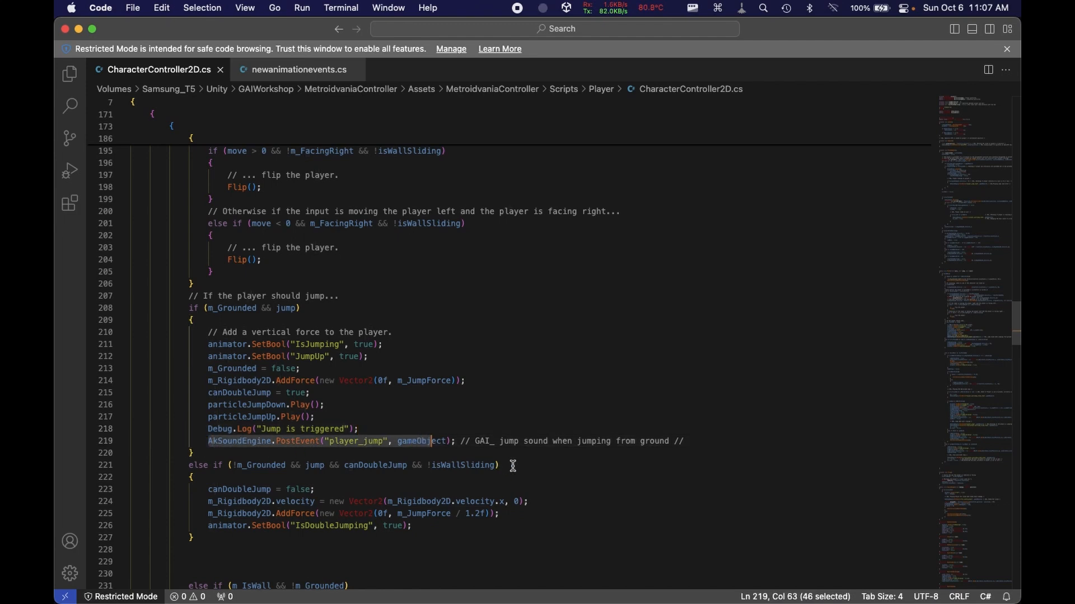
scroll(509, 333, down, 3)
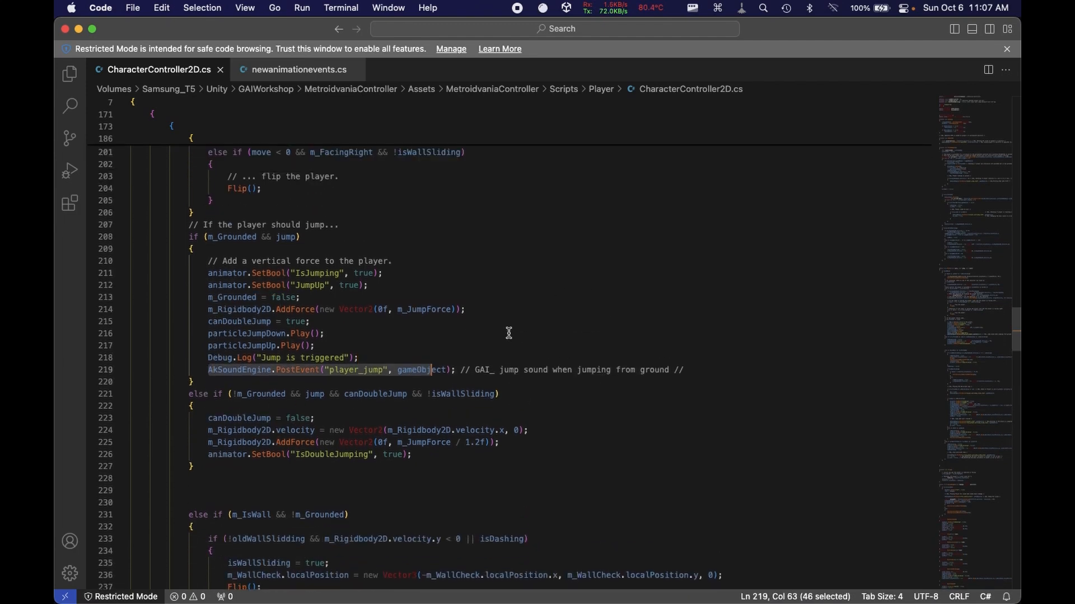
- Switch back to the Unity editor, collapse DrawCharacter's Character Controller 2D component and show its Capsule Collider 2D outline in edit mode
key(ctrl+Right)
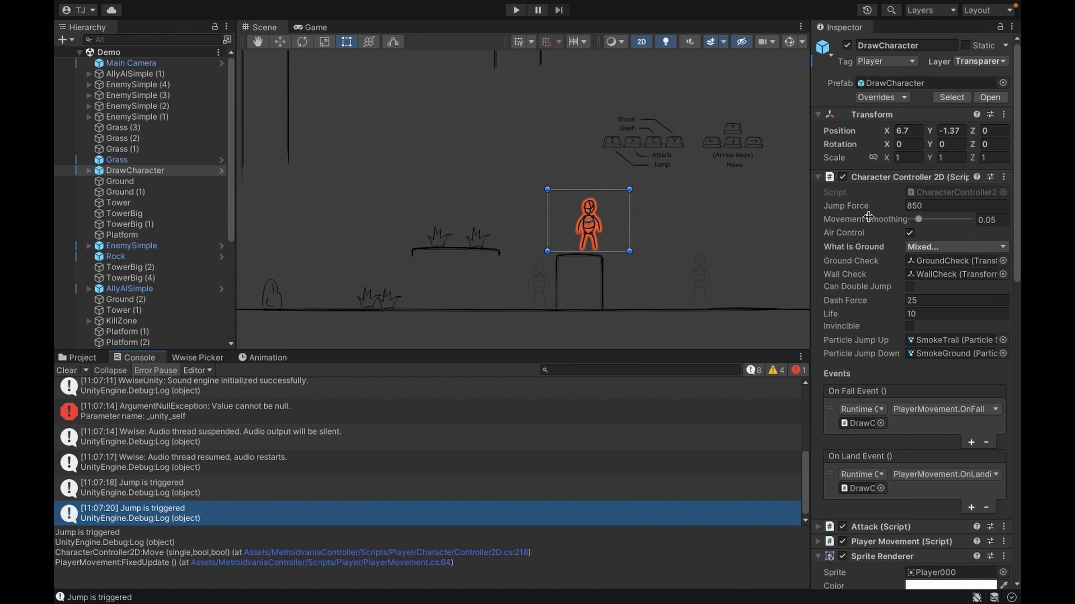
click(819, 177)
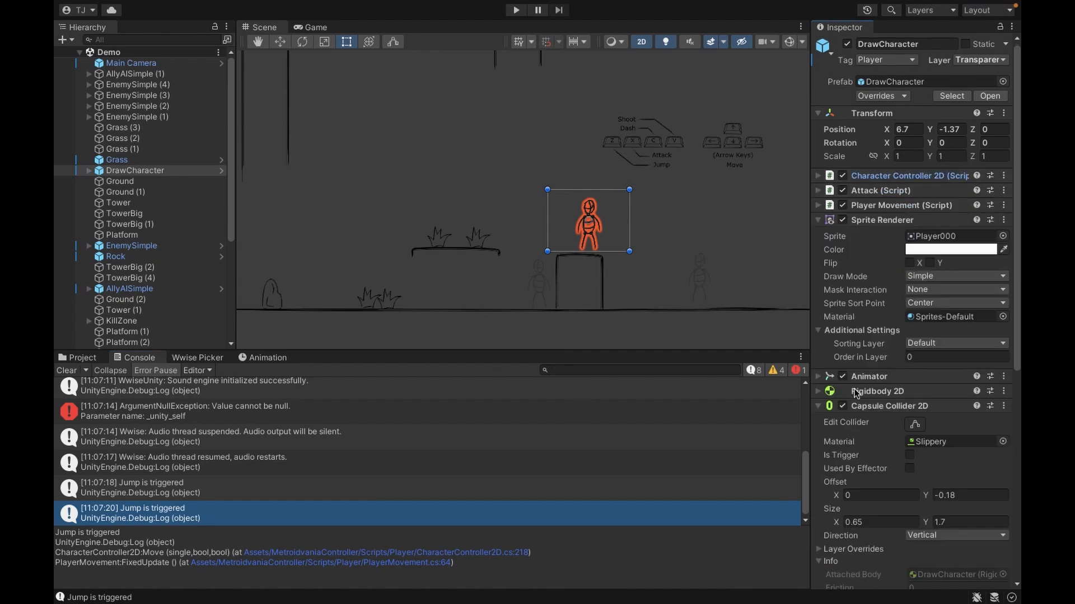
click(915, 424)
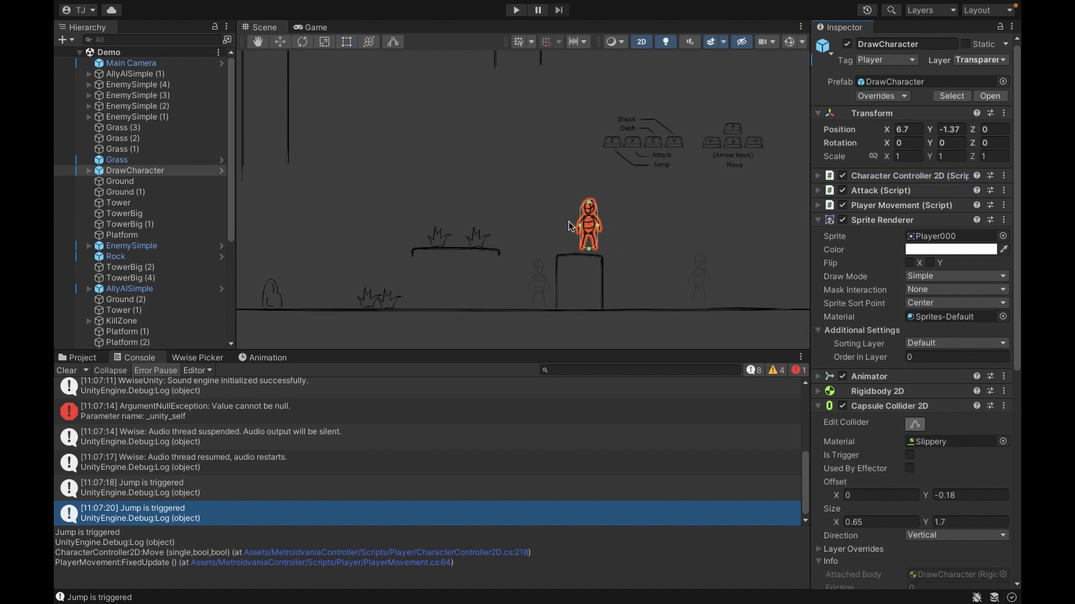
- Show EnemySimple's Capsule Collider 2D outline in edit mode, and reselect DrawCharacter to compare its collider
click(539, 283)
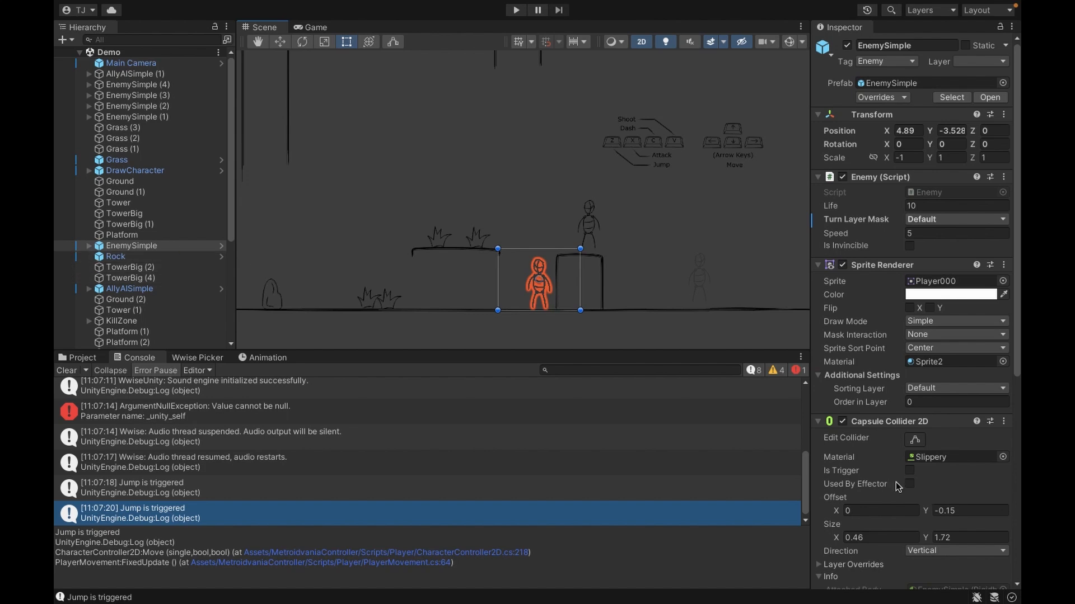
scroll(909, 440, down, 3)
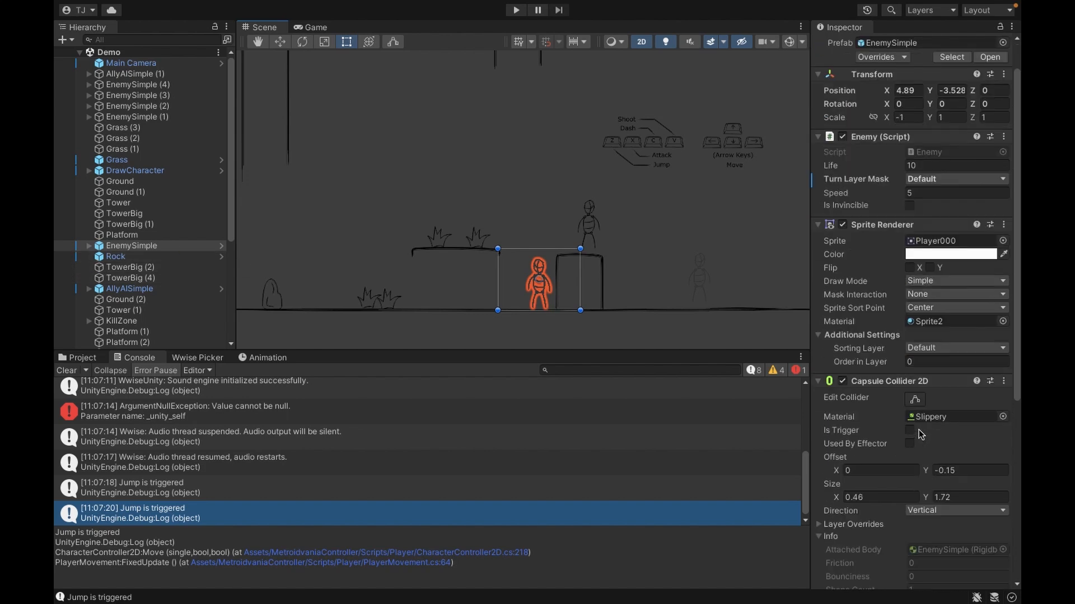
click(915, 399)
scroll(825, 305, down, 8)
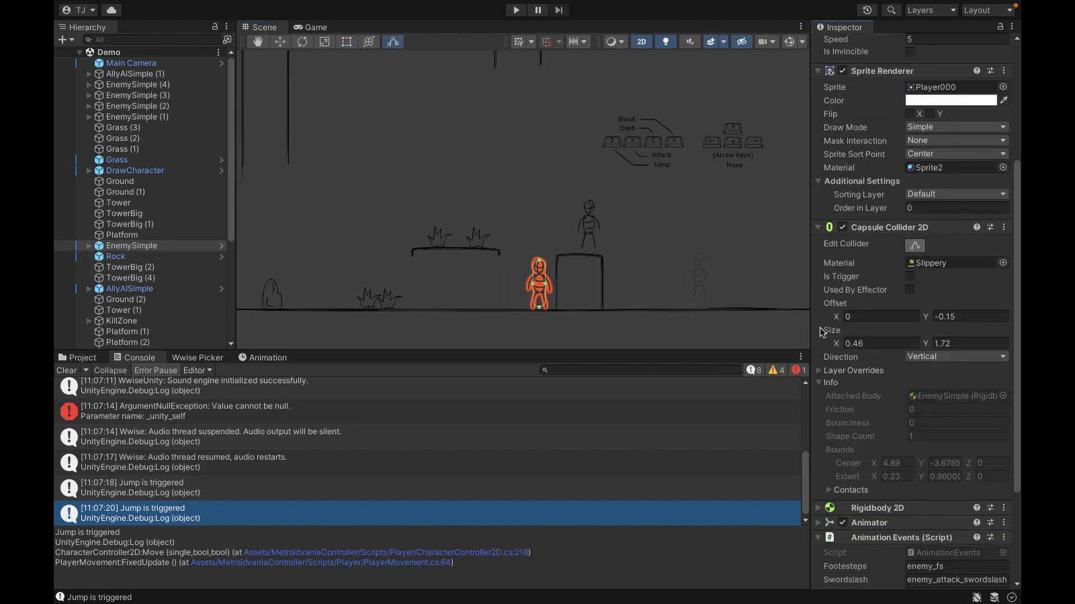
scroll(825, 306, up, 3)
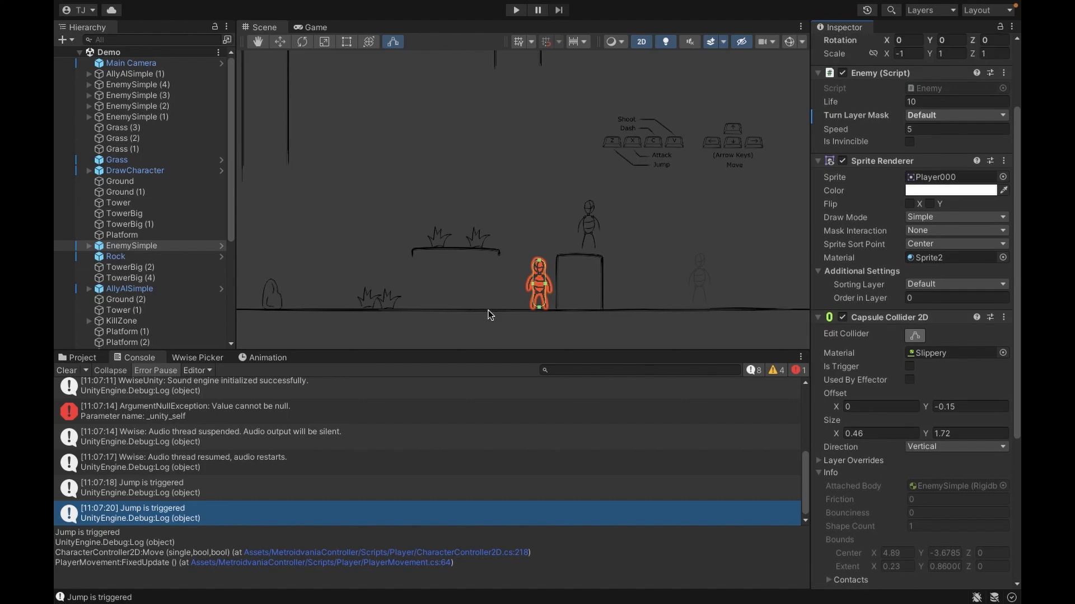
click(134, 172)
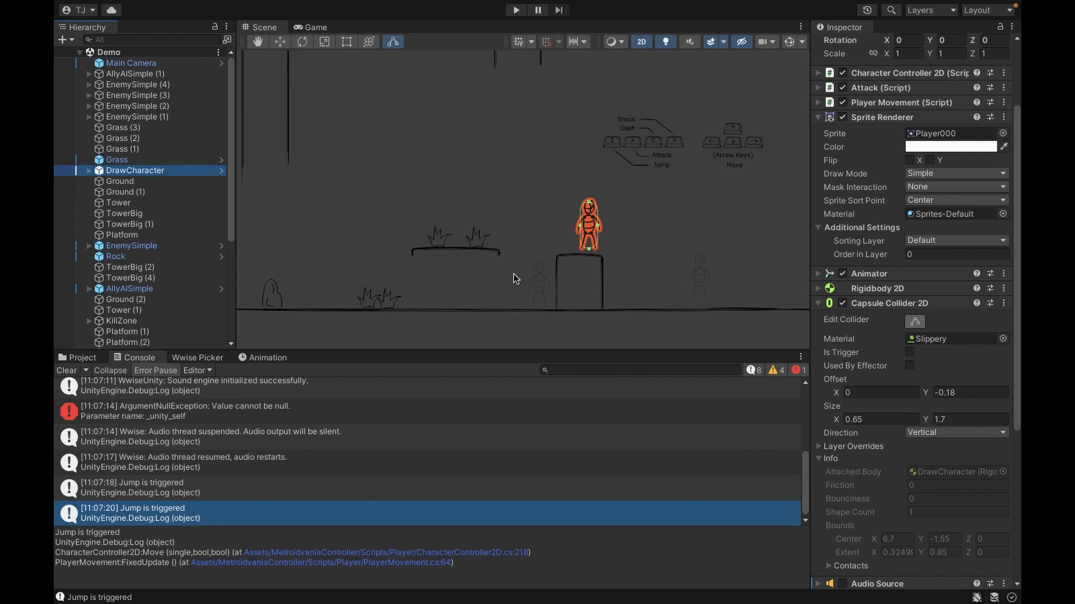
- Select the grassy Platform, show its first Box Collider 2D outline in edit mode and examine the trigger settings of both box colliders
click(480, 253)
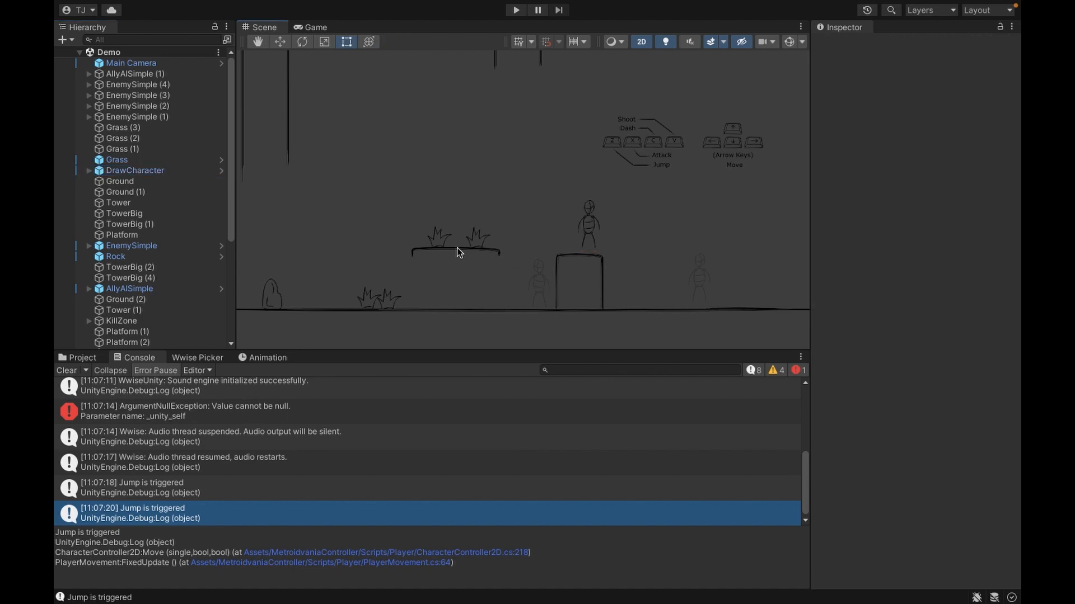
click(457, 247)
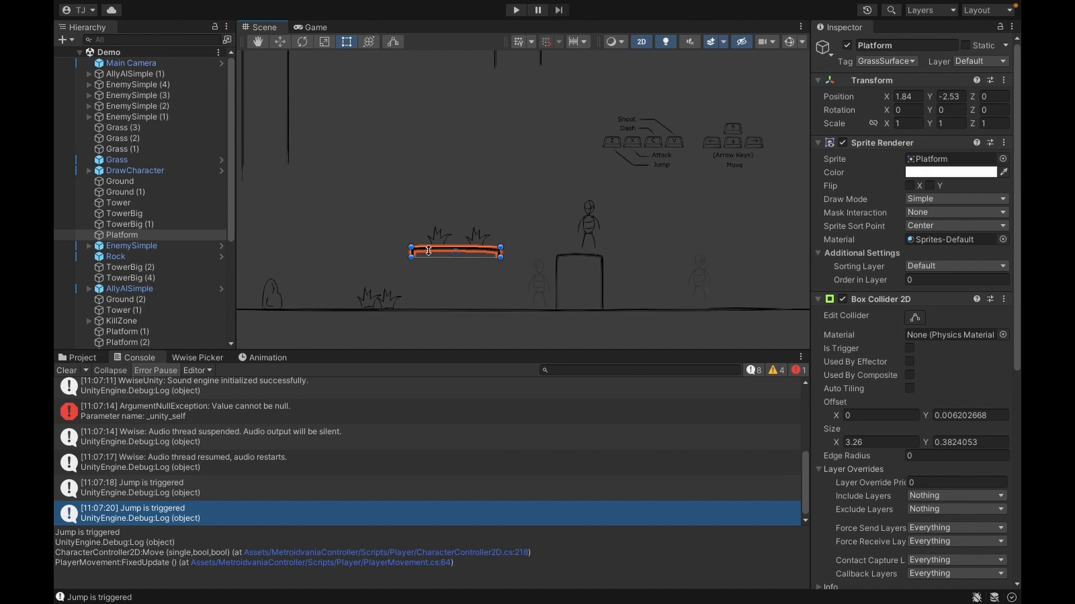
scroll(864, 345, down, 3)
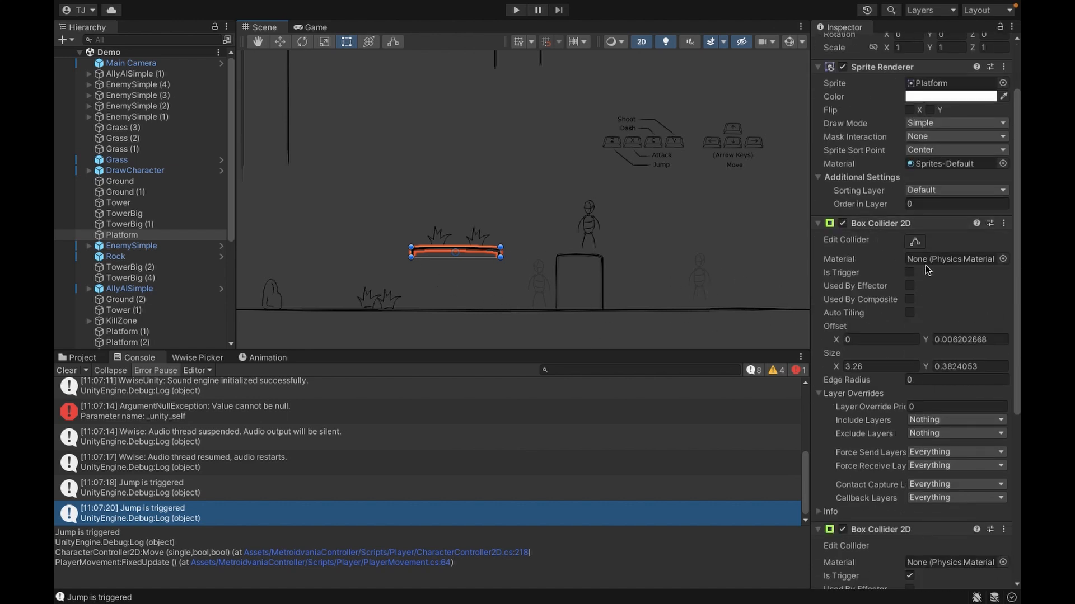
click(914, 241)
scroll(867, 311, down, 8)
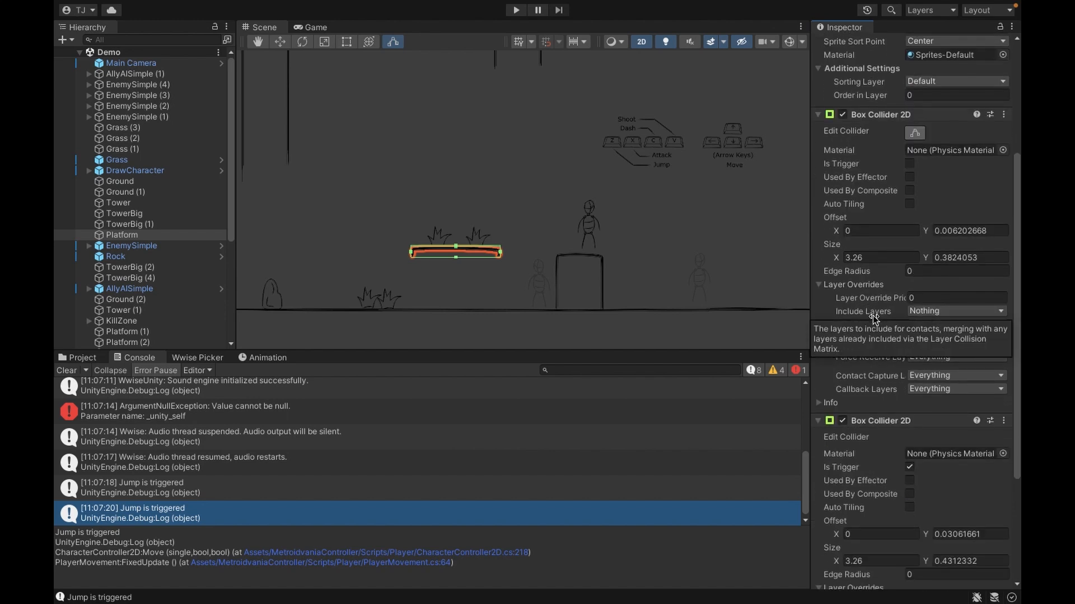
scroll(929, 413, down, 2)
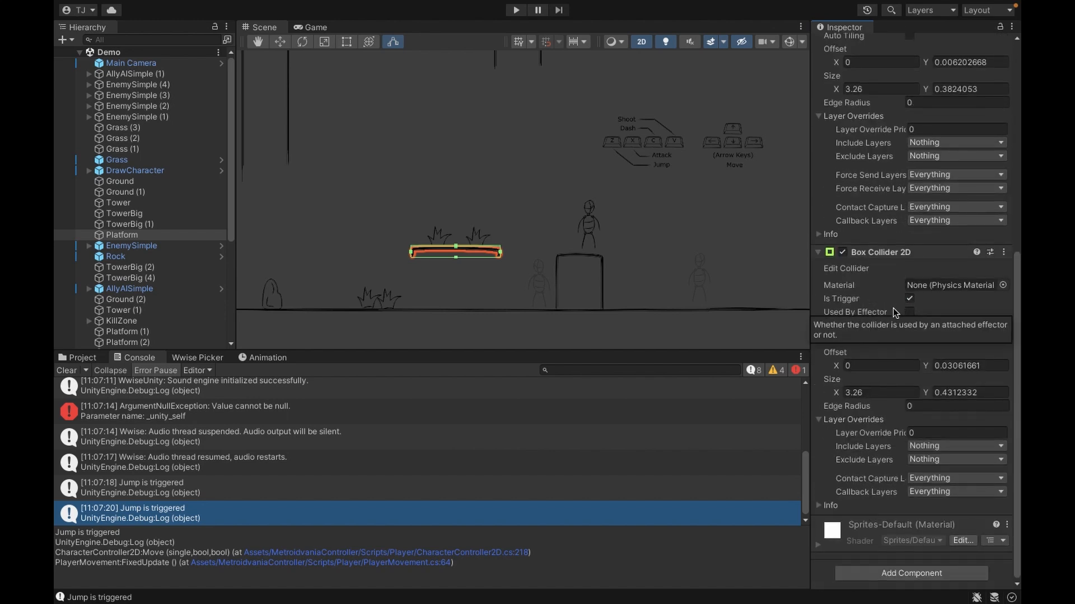
- Open the AnimationEvents script attached to DrawCharacter in the code editor
key(super+Tab)
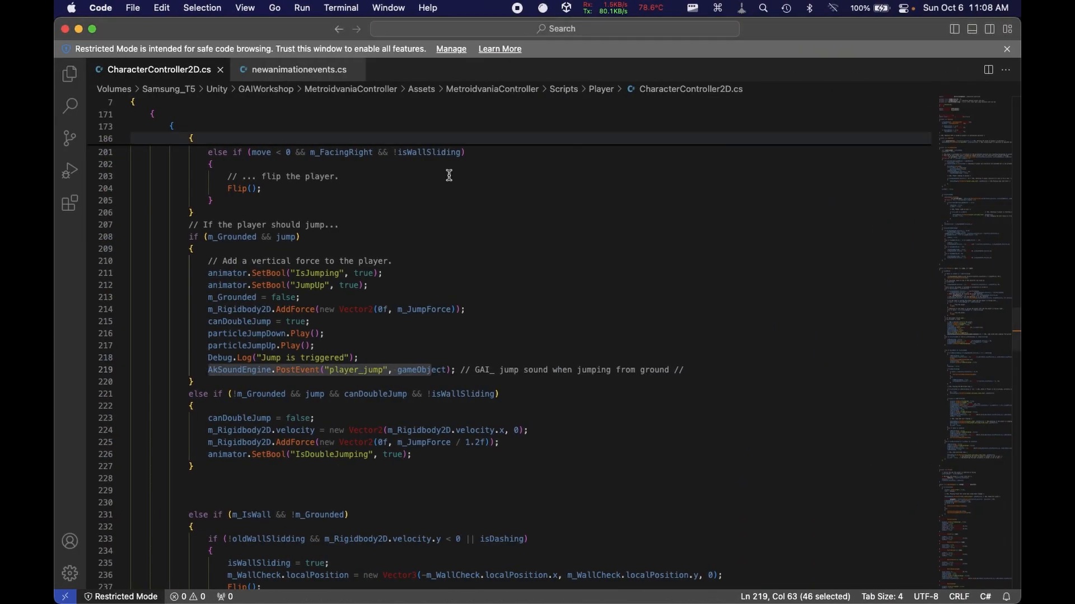
key(super+Tab)
click(168, 171)
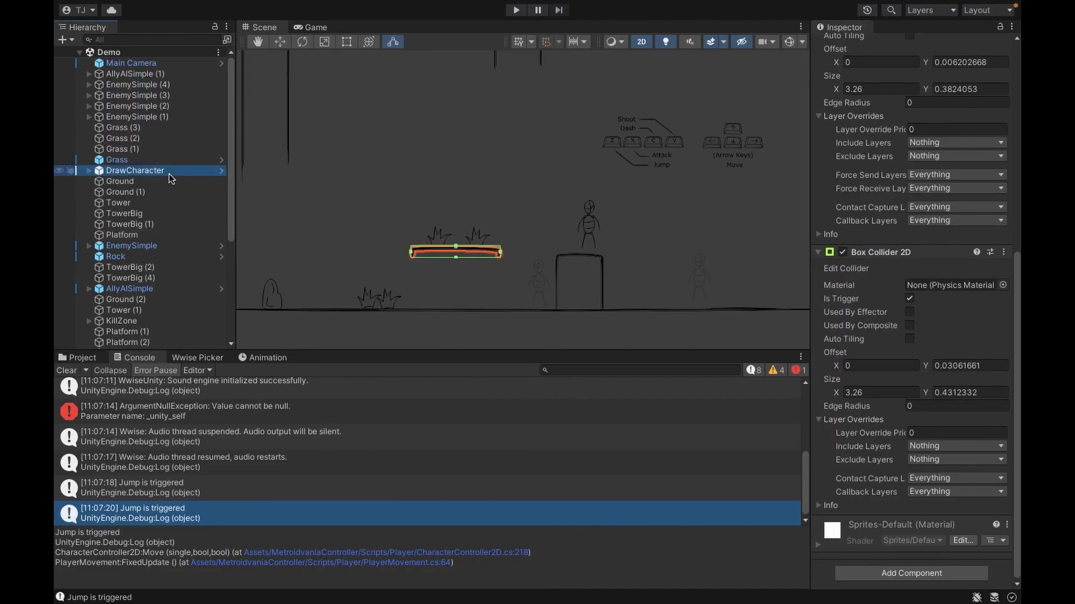
scroll(908, 357, down, 1)
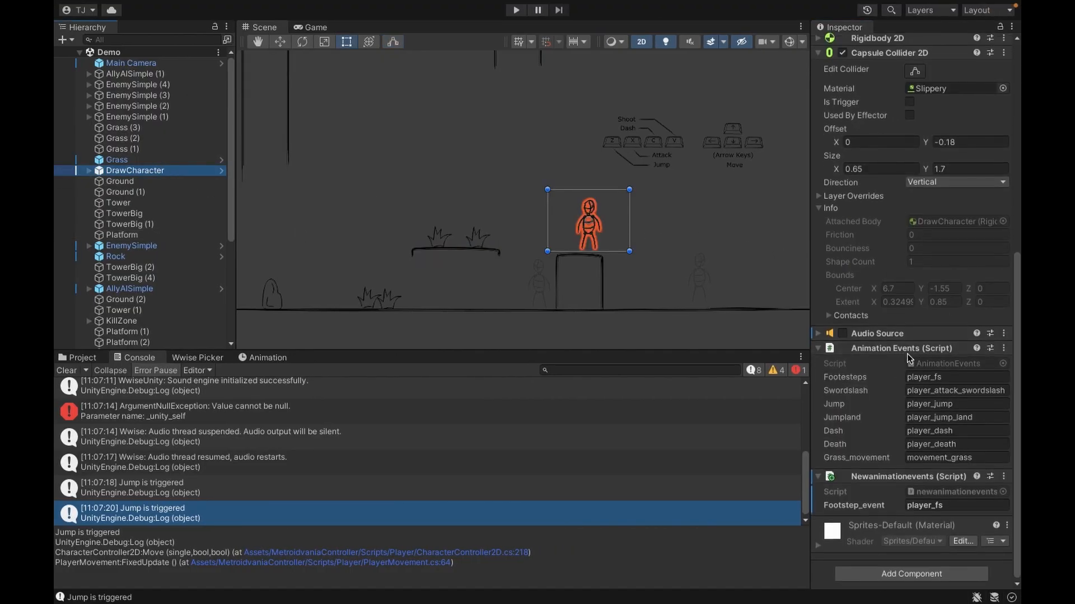
double_click(949, 365)
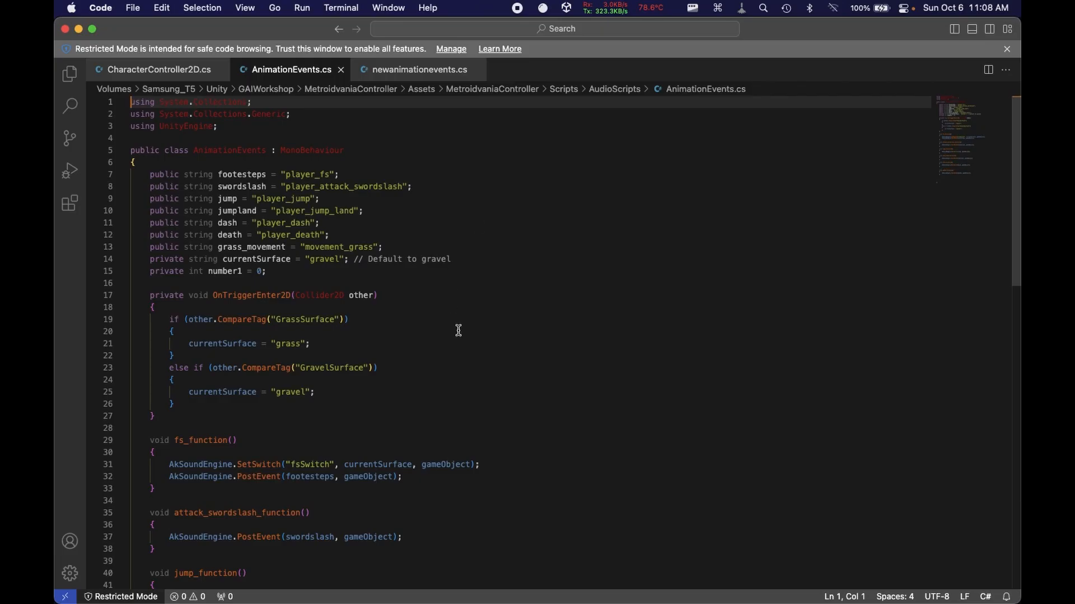
- Examine the sound functions in AnimationEvents.cs, including death_function and the PostEvent line inside jump_function
click(490, 416)
scroll(369, 425, down, 5)
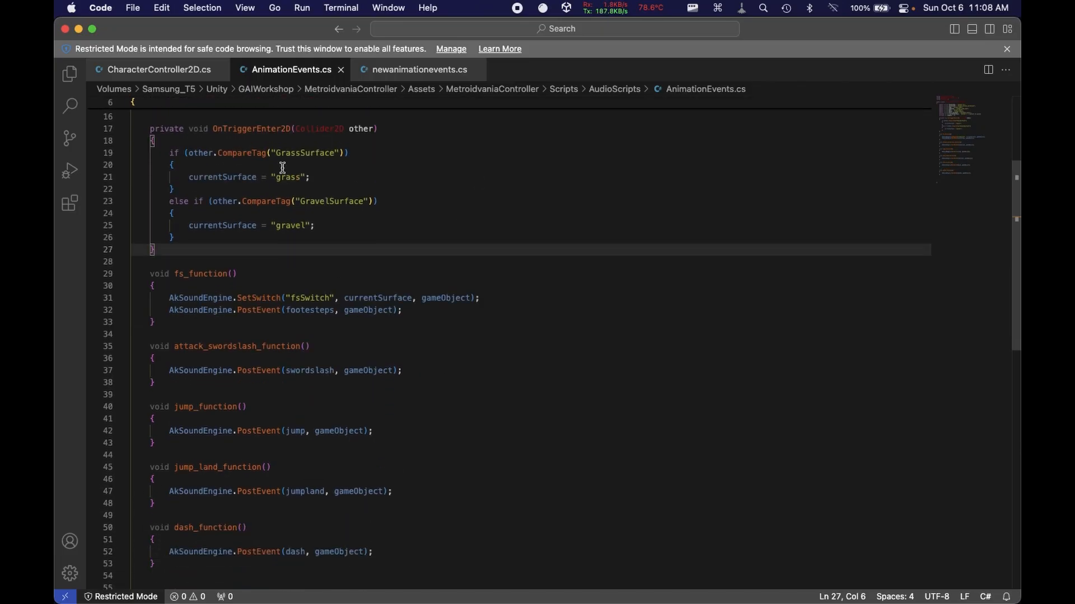
scroll(283, 168, down, 4)
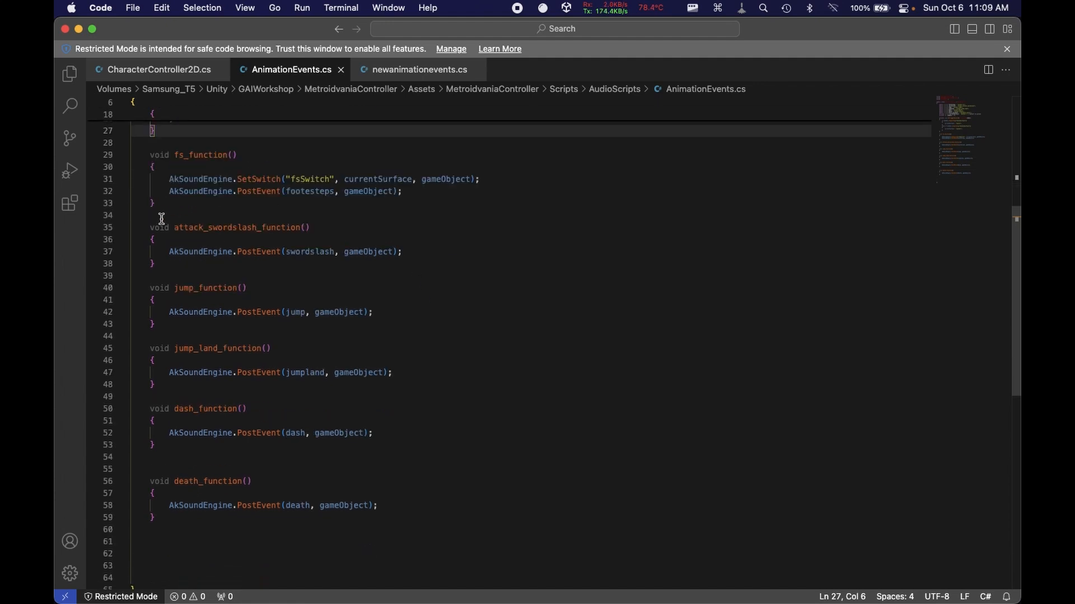
click(222, 482)
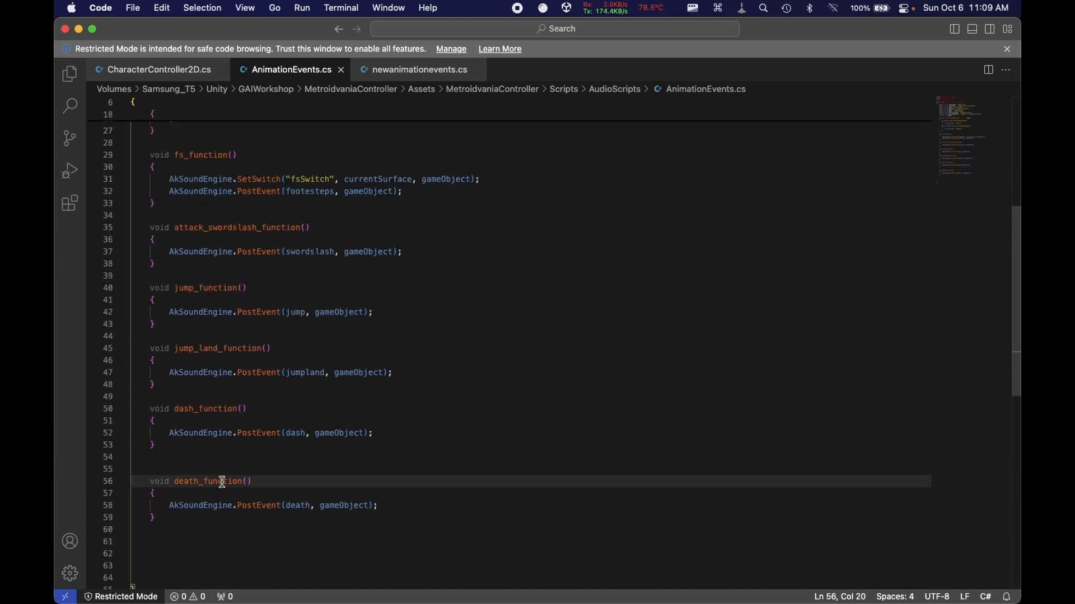
double_click(222, 482)
scroll(422, 395, up, 2)
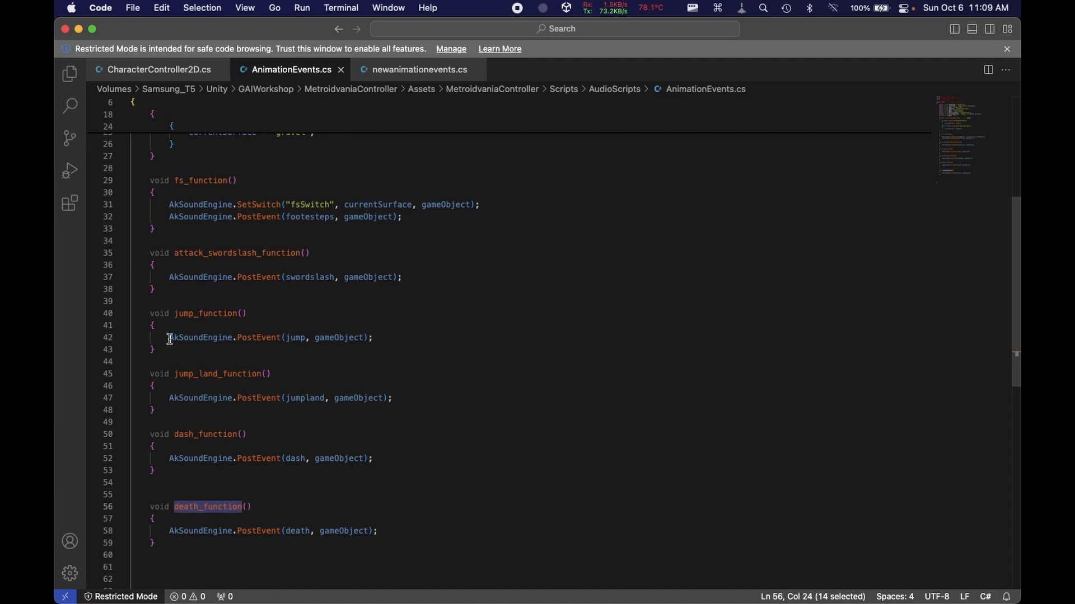
drag(166, 338, 416, 337)
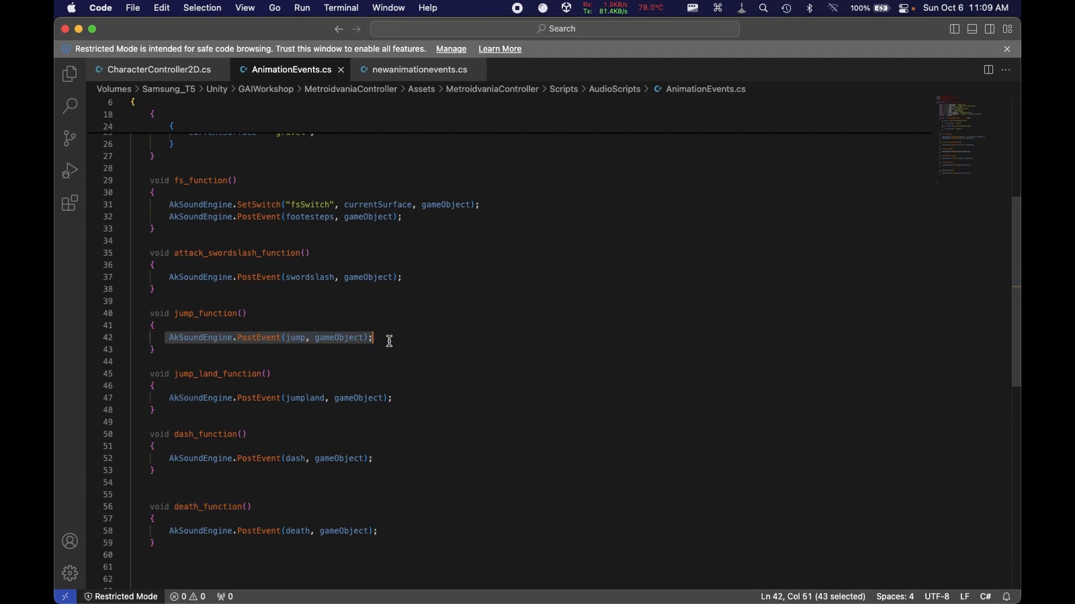
- Examine fs_function and its AkSoundEngine.PostEvent line for the footsteps event
scroll(418, 337, up, 3)
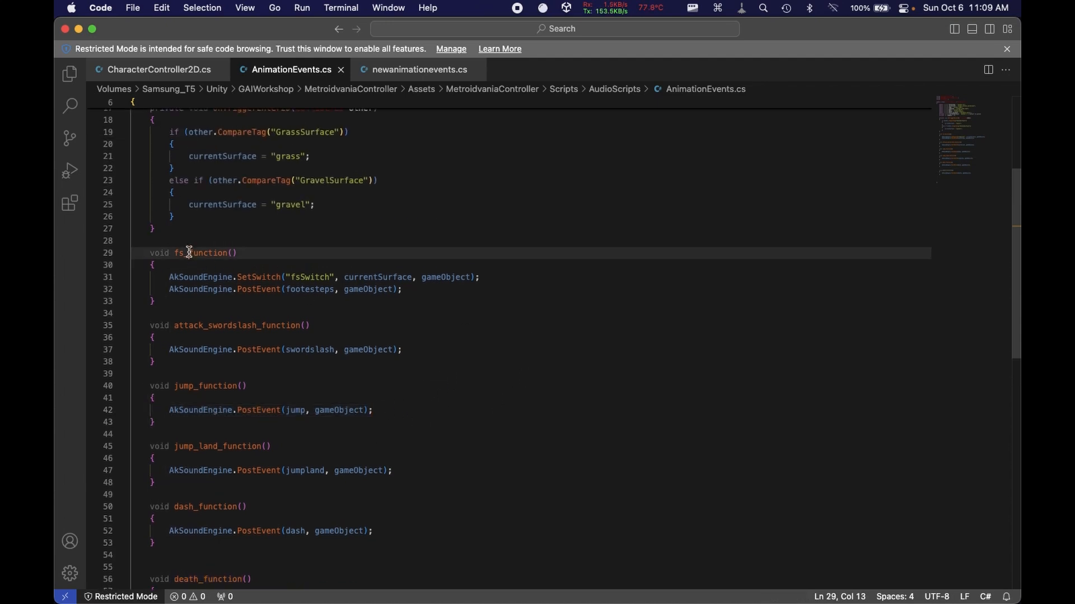
double_click(188, 253)
scroll(326, 274, up, 2)
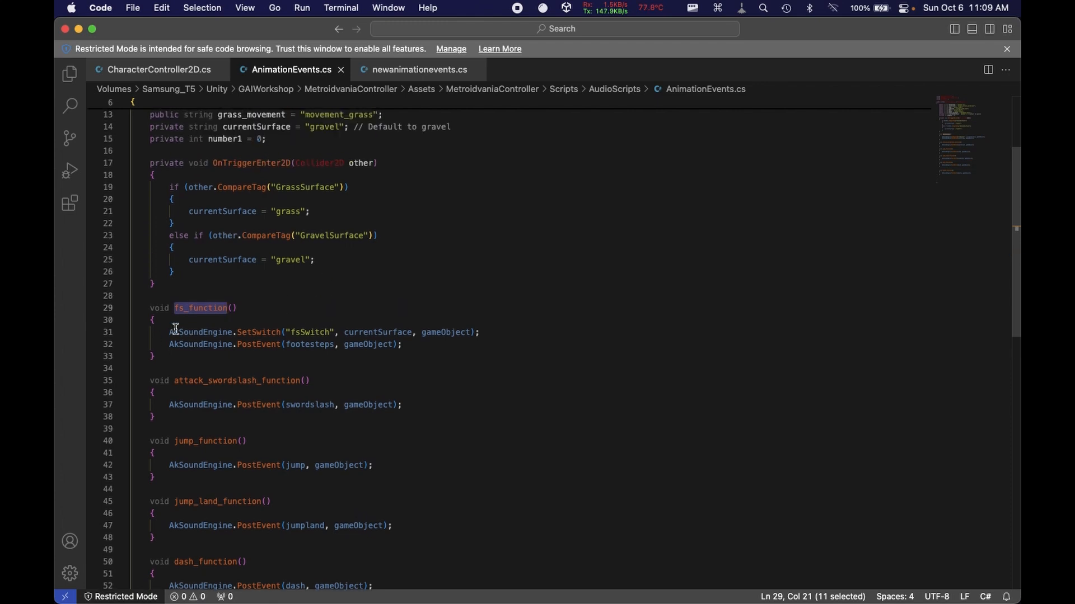
drag(169, 344, 440, 345)
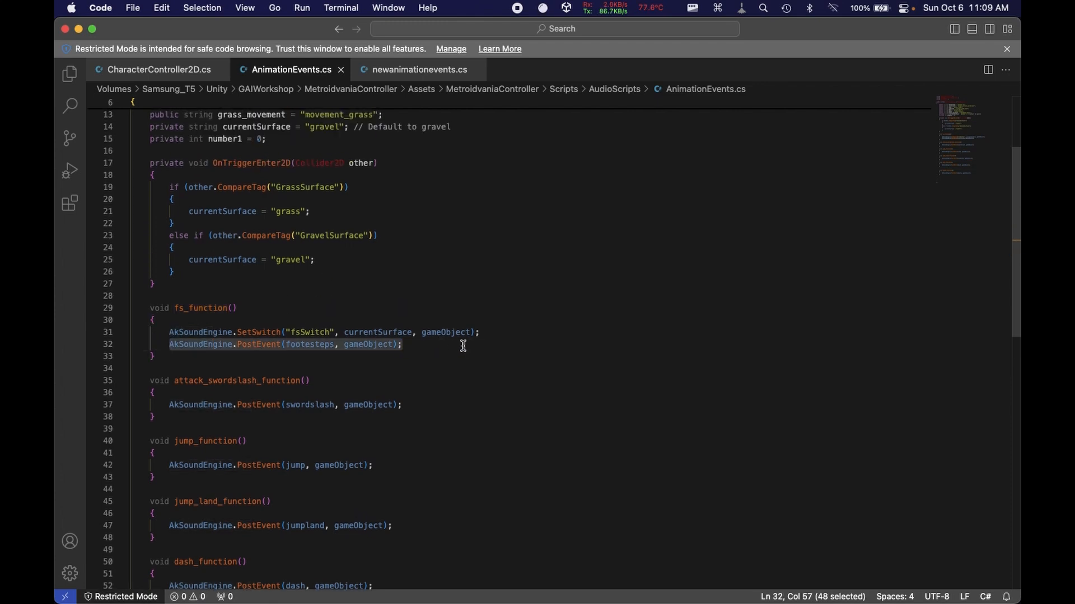
click(464, 343)
- Examine the AkSoundEngine.SetSwitch line in fs_function, including its "fsSwitch" and currentSurface arguments
click(173, 333)
drag(173, 332, 281, 333)
double_click(256, 332)
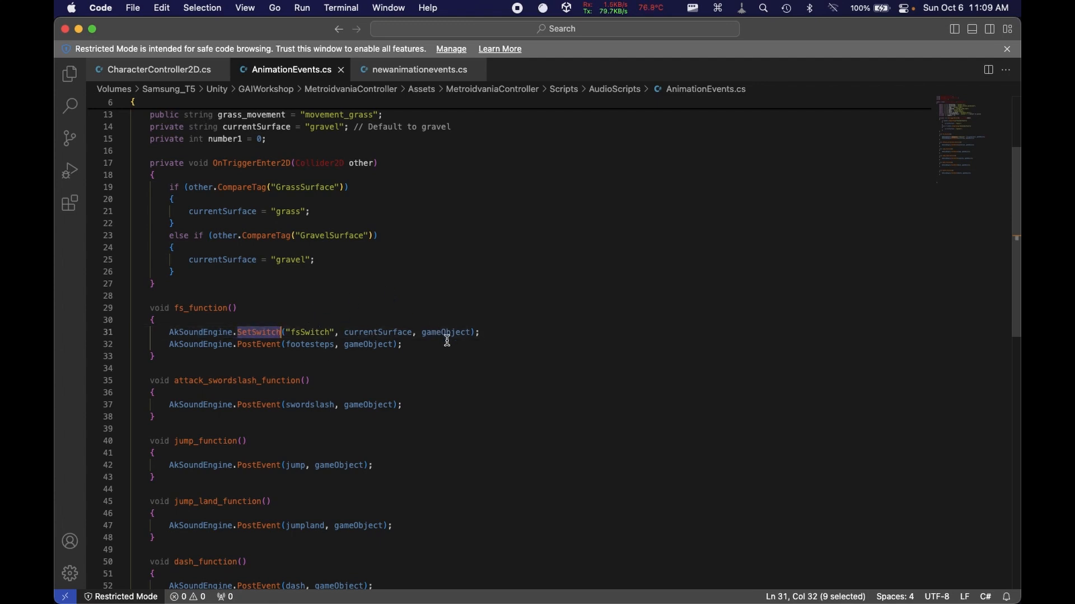
double_click(379, 332)
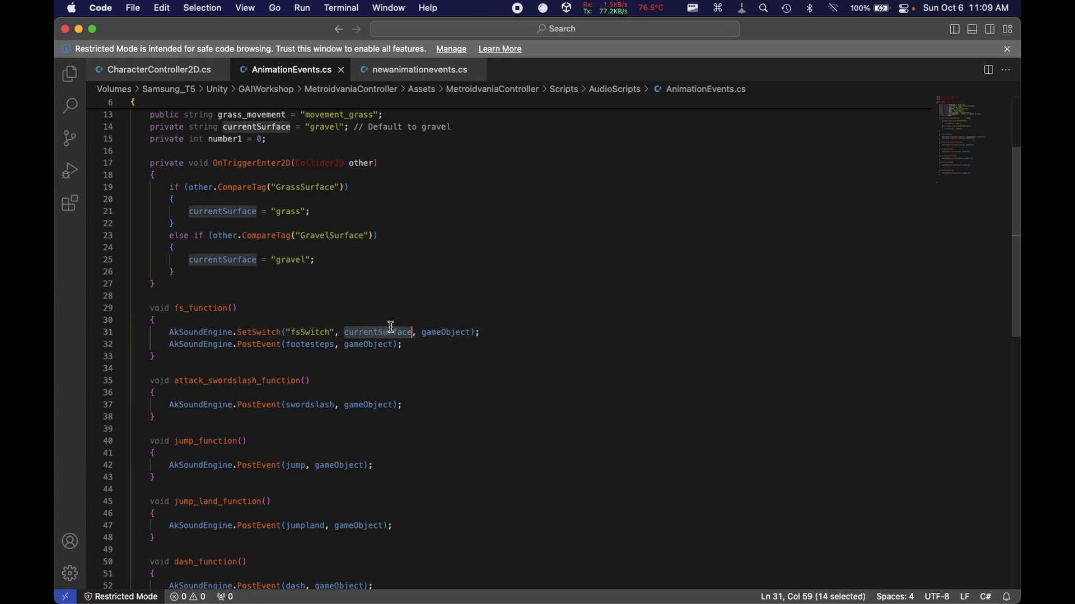
drag(285, 332, 335, 332)
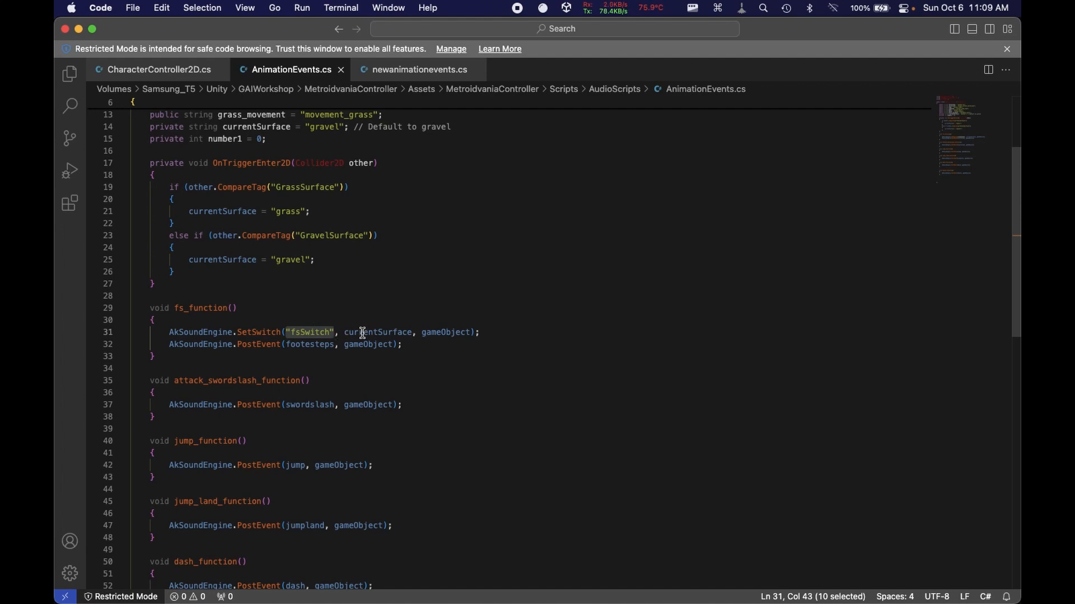
double_click(363, 333)
- Switch to Wwise and inspect the fsSwitch group with its grass and gravel switches in the game syncs
key(ctrl+Right)
key(ctrl+Right)
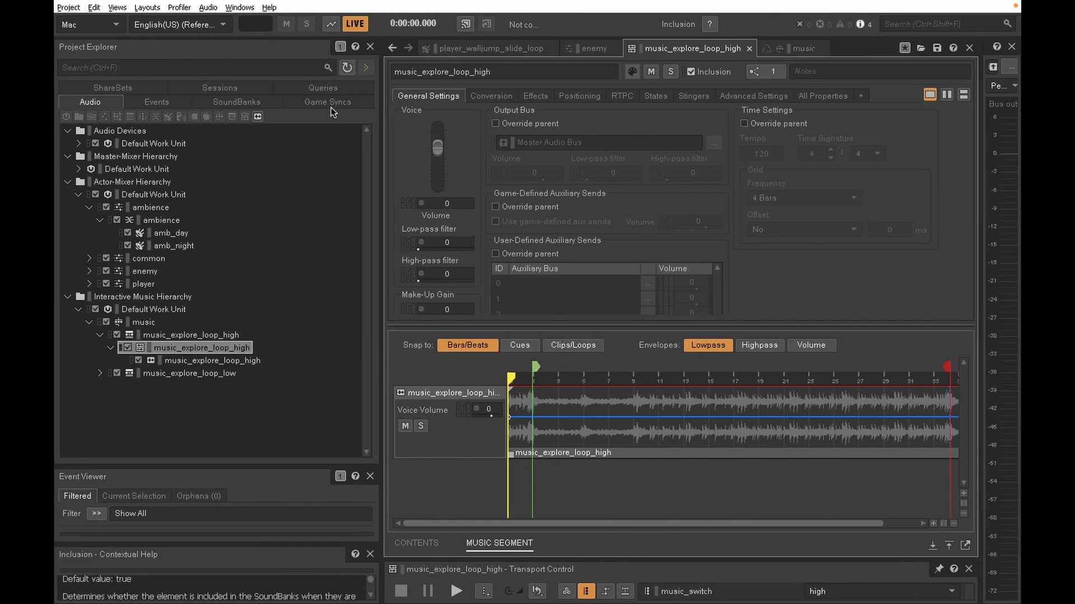
click(336, 103)
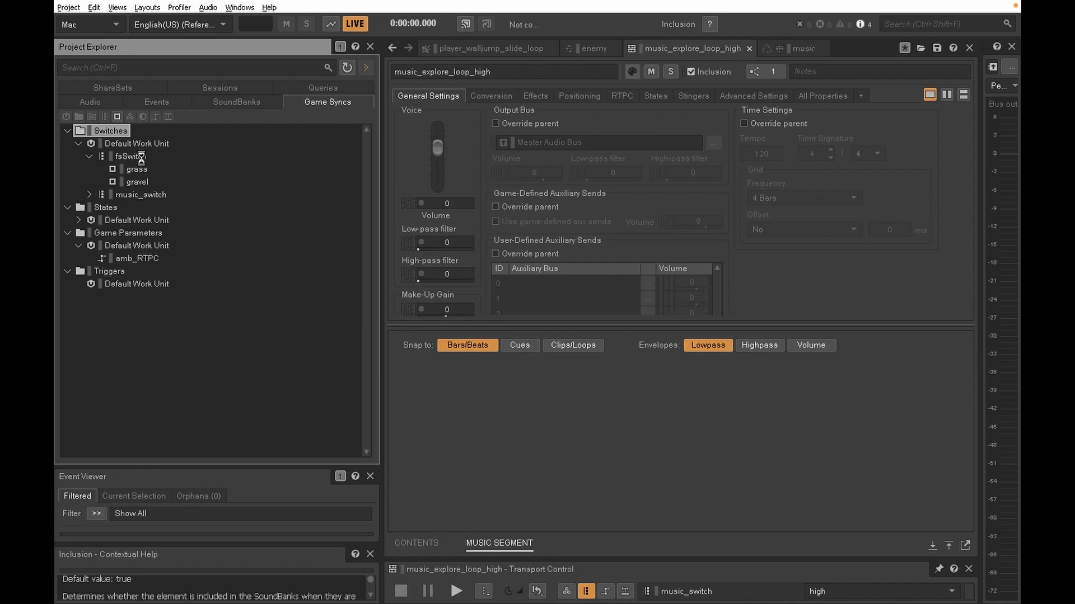
click(130, 158)
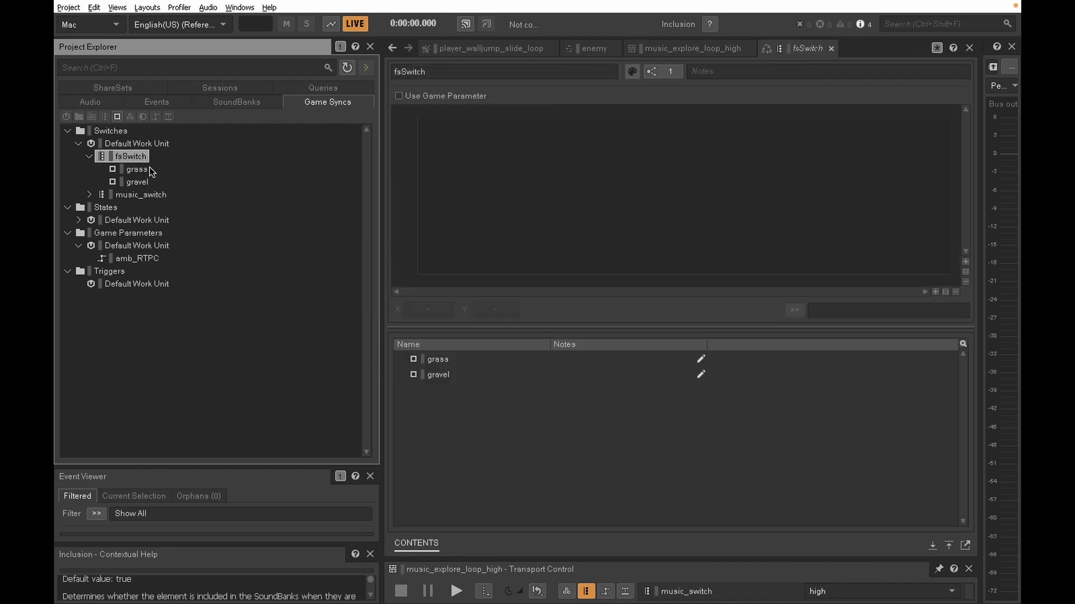
click(143, 171)
click(147, 183)
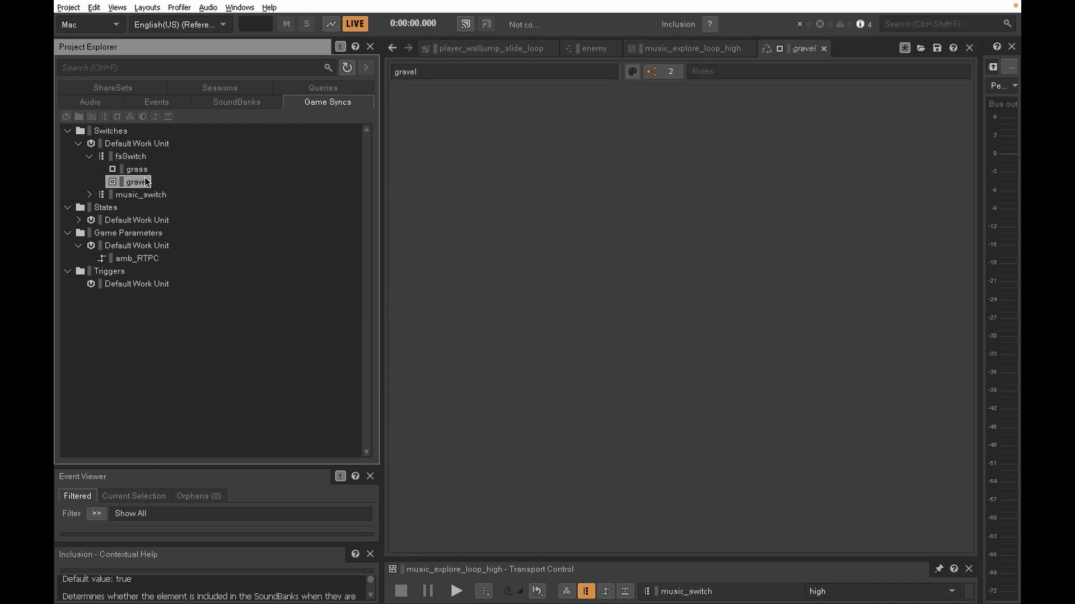
click(144, 171)
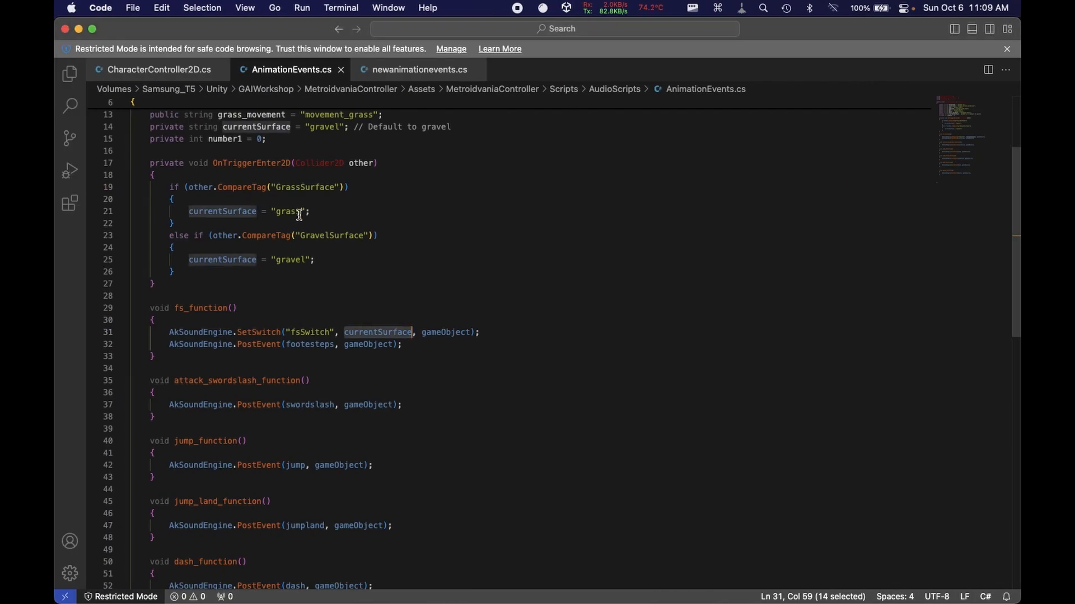
- Examine the OnTriggerEnter2D declaration in AnimationEvents.cs, including its Collider2D parameter named other
scroll(202, 178, up, 1)
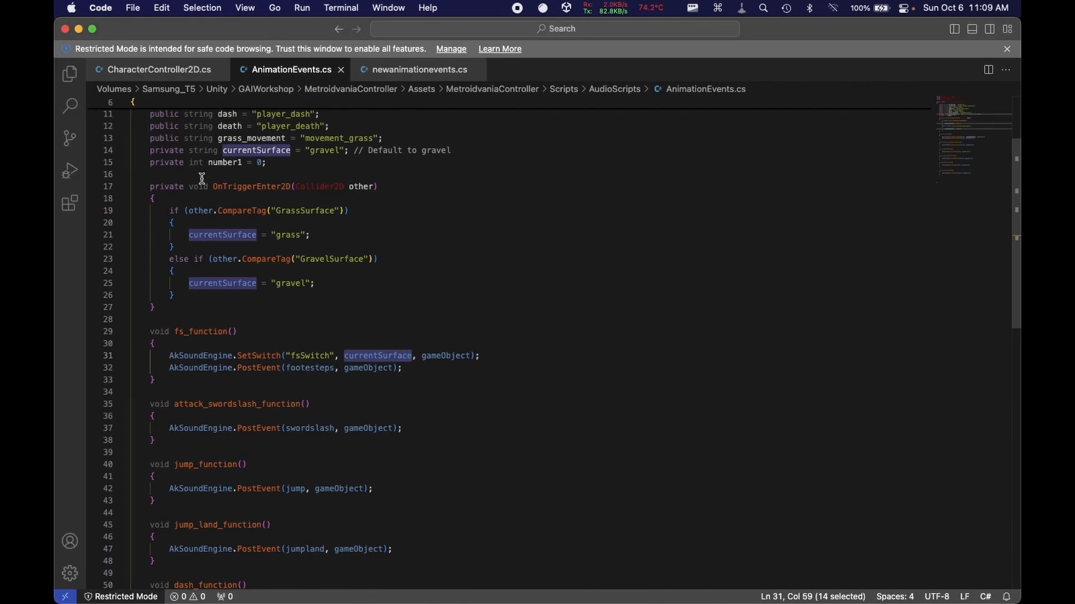
drag(213, 185, 291, 183)
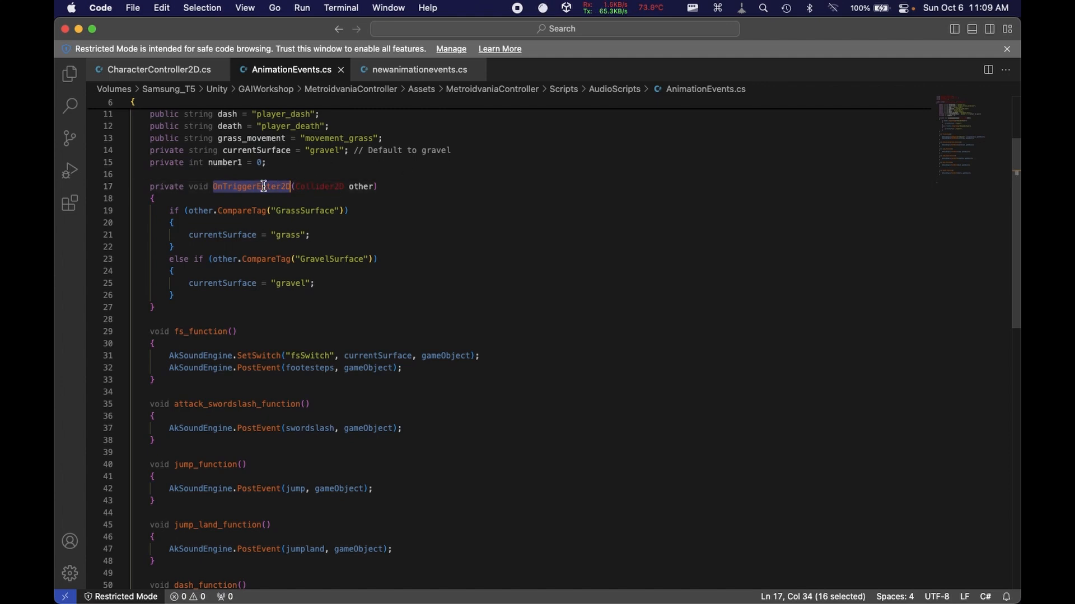
double_click(317, 186)
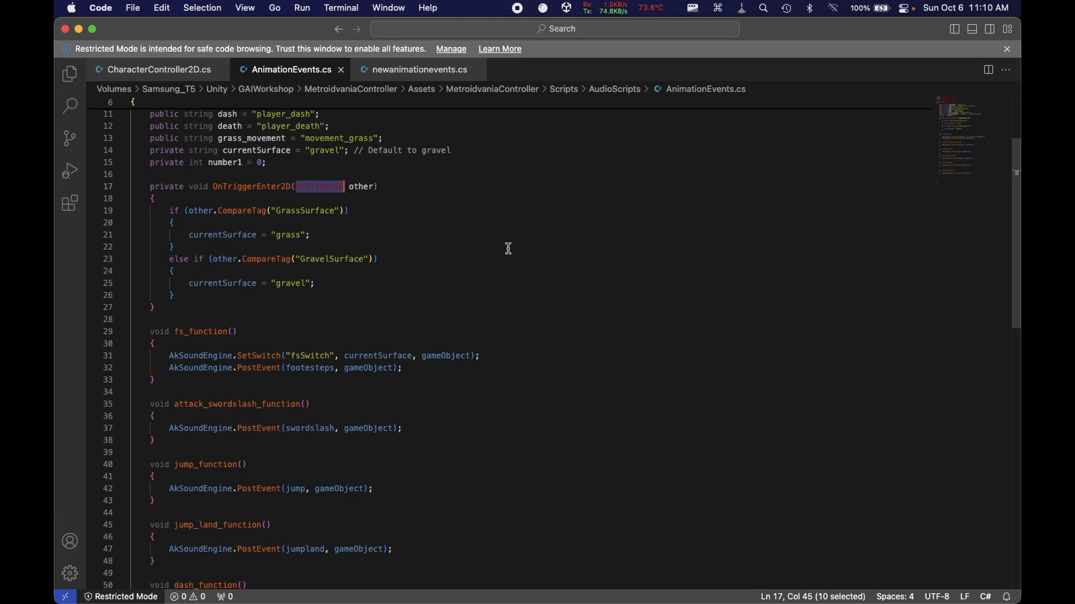
double_click(356, 186)
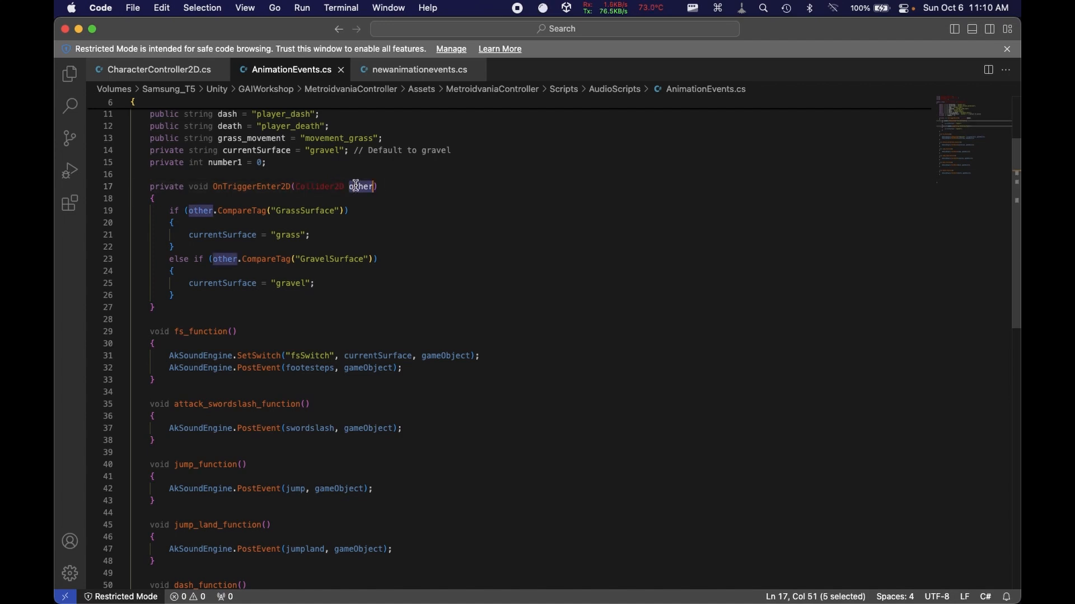
double_click(328, 187)
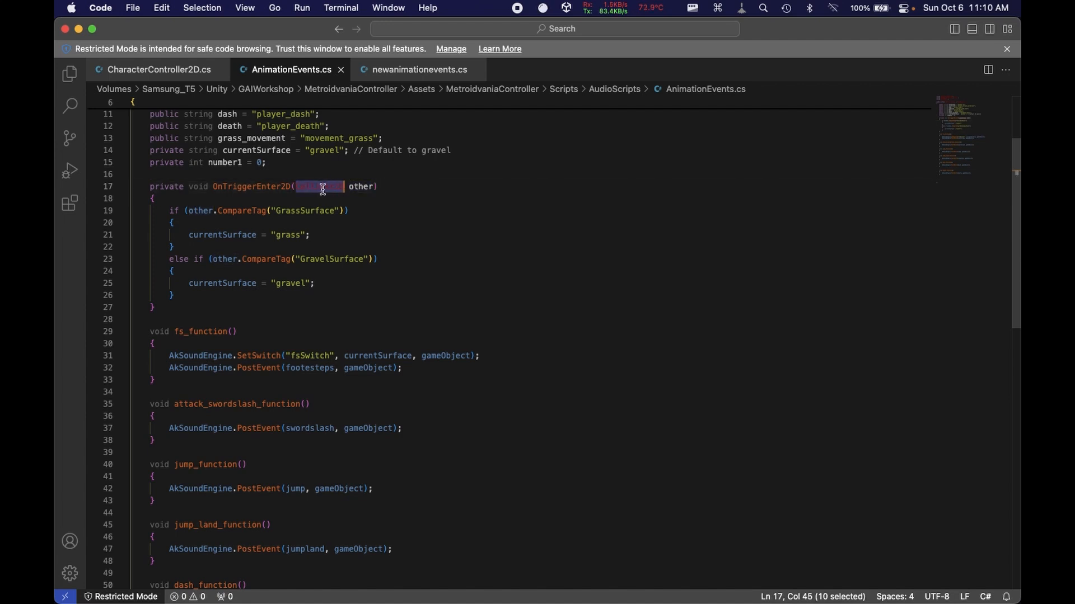
double_click(361, 186)
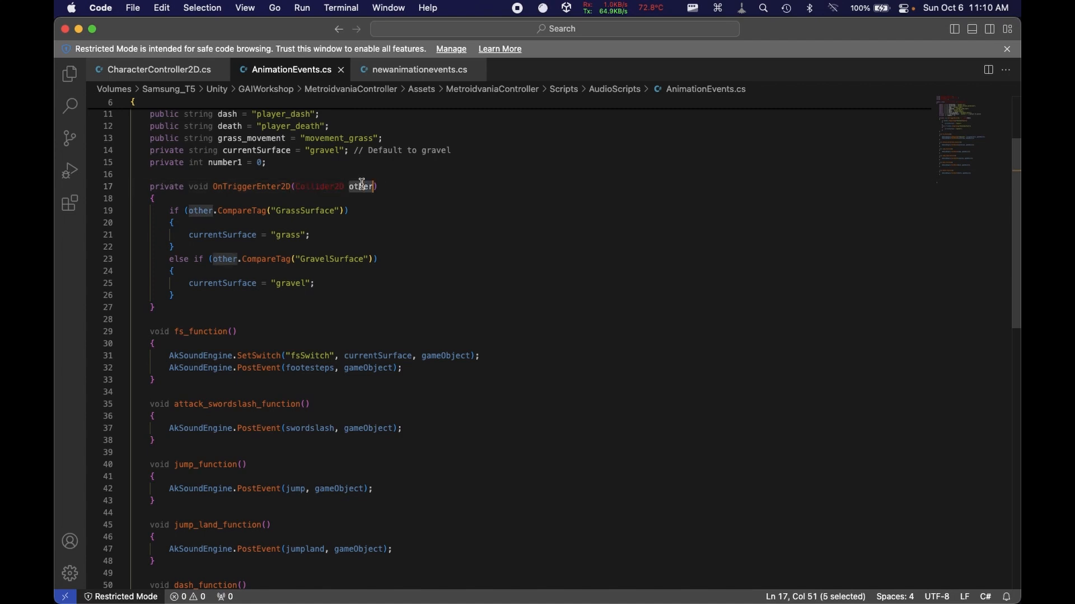
- Examine the if condition in OnTriggerEnter2D that uses other.CompareTag with the "GrassSurface" tag
click(171, 212)
drag(188, 211, 269, 208)
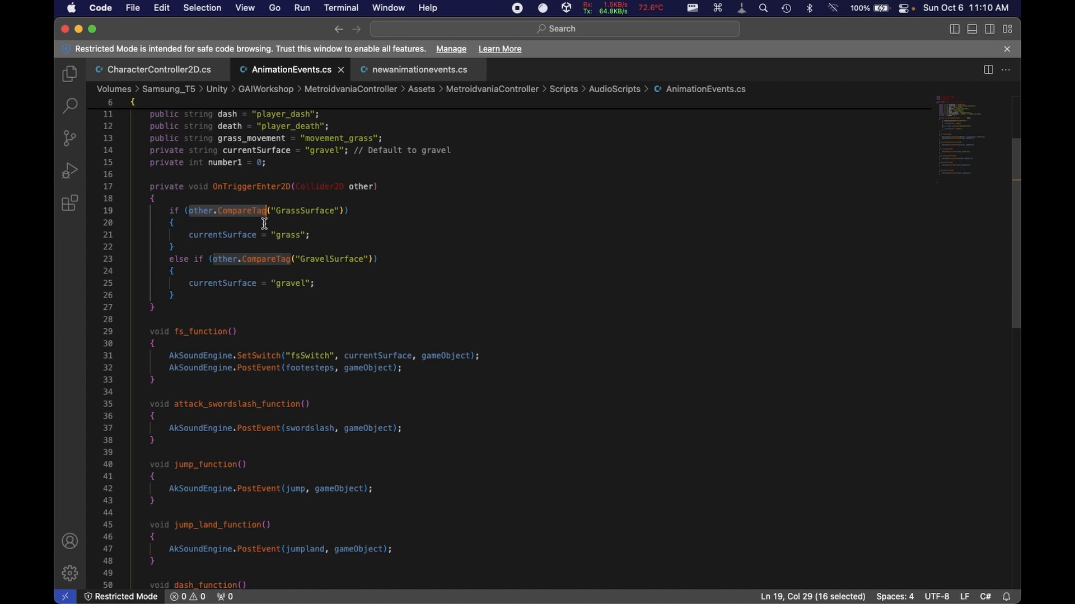
double_click(237, 210)
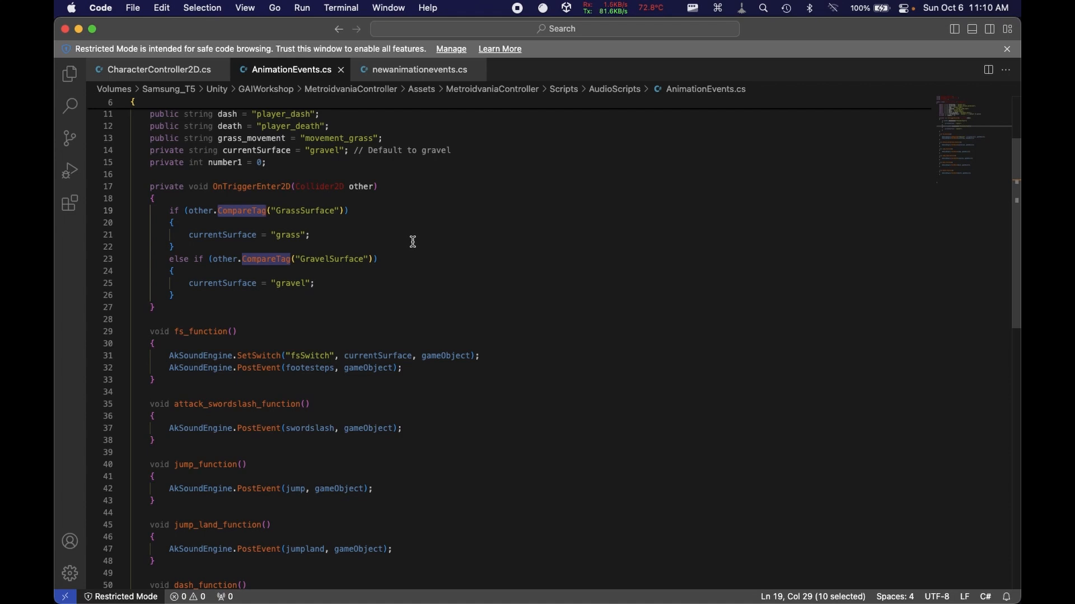
double_click(360, 186)
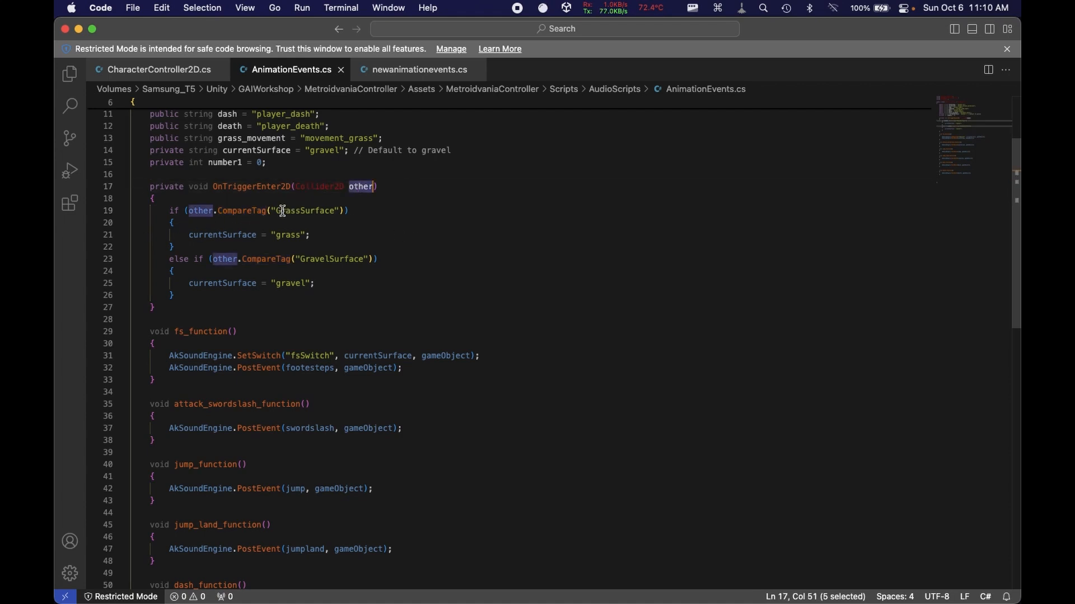
drag(278, 211, 325, 211)
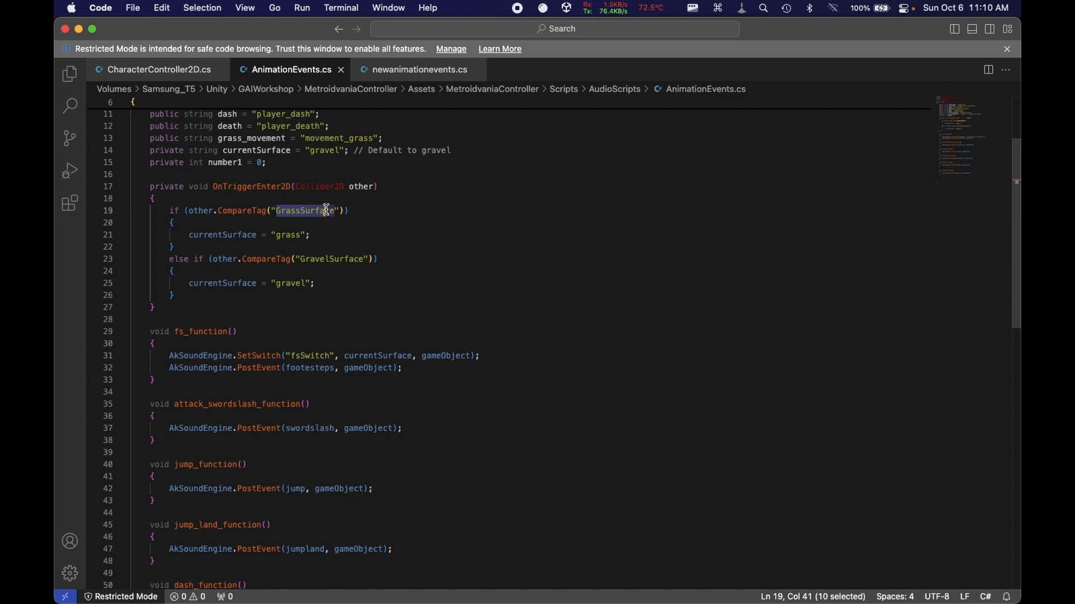
- Trace currentSurface from its "grass" assignment to the AkSoundEngine.SetSwitch line in fs_function
drag(189, 235, 335, 235)
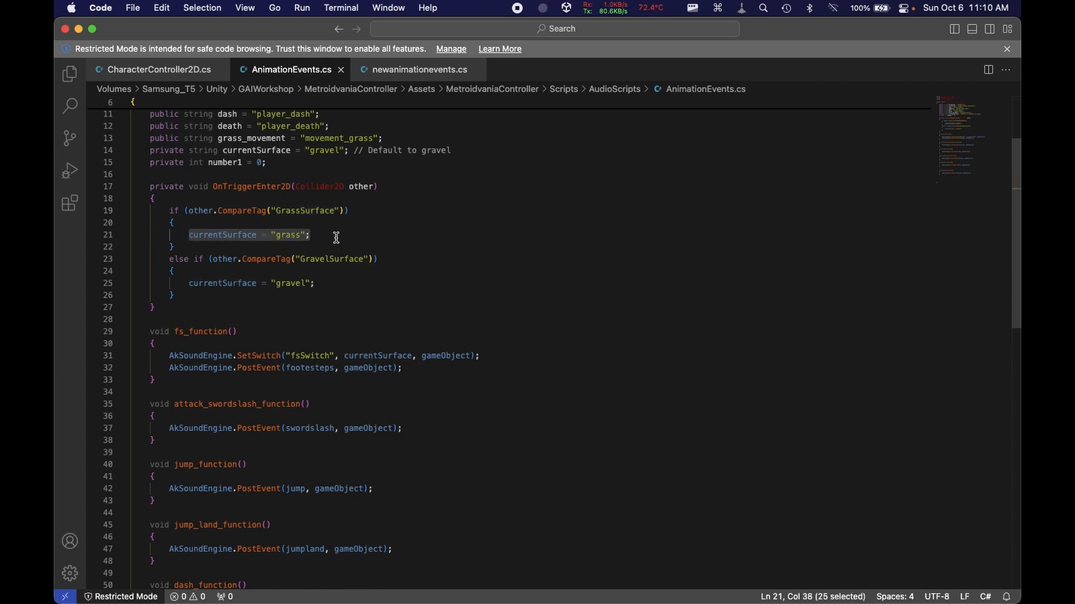
click(322, 236)
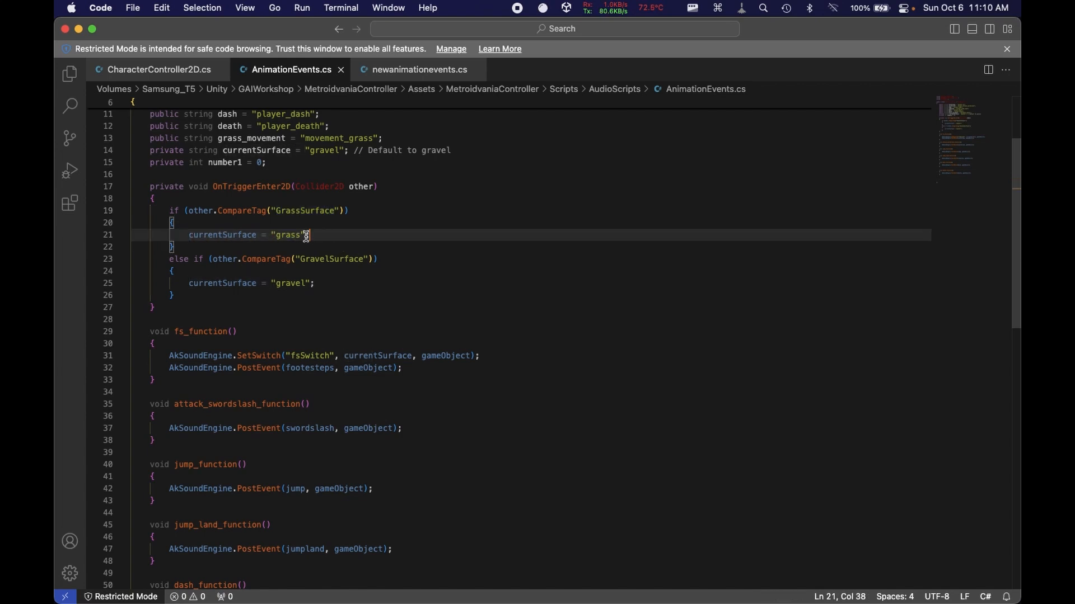
double_click(275, 235)
double_click(239, 236)
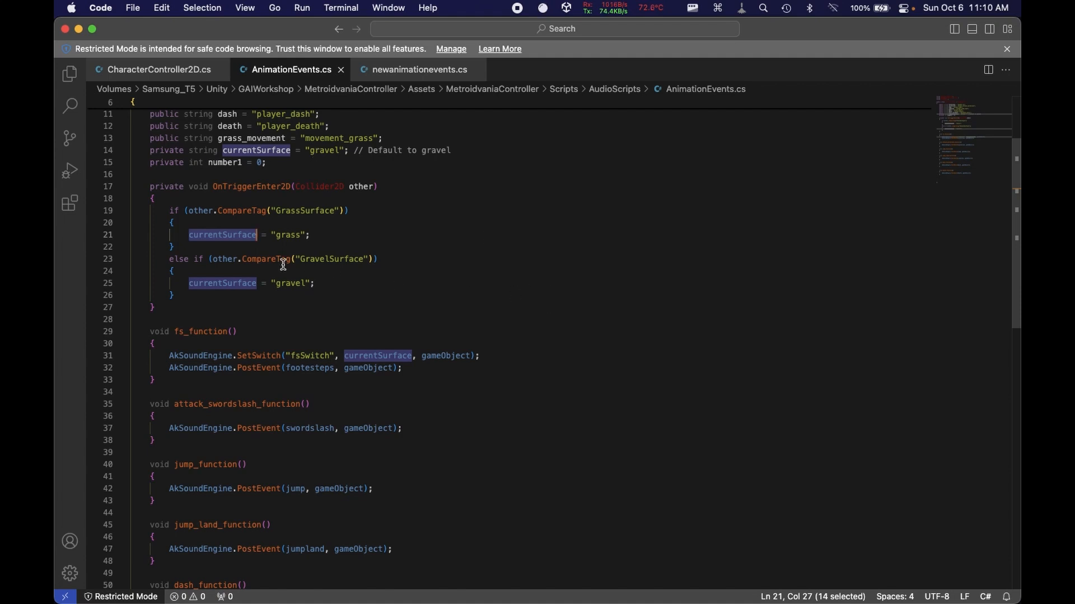
double_click(386, 353)
drag(165, 356, 495, 354)
click(495, 355)
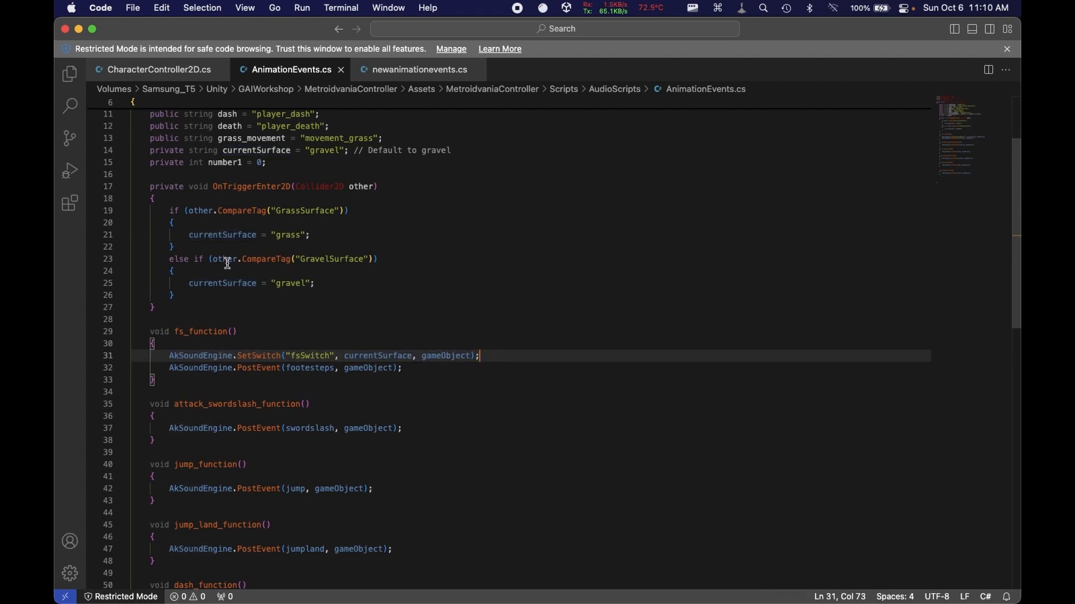
- Review the whole OnTriggerEnter2D function, including its if and else-if branches that assign currentSurface
drag(149, 186, 180, 306)
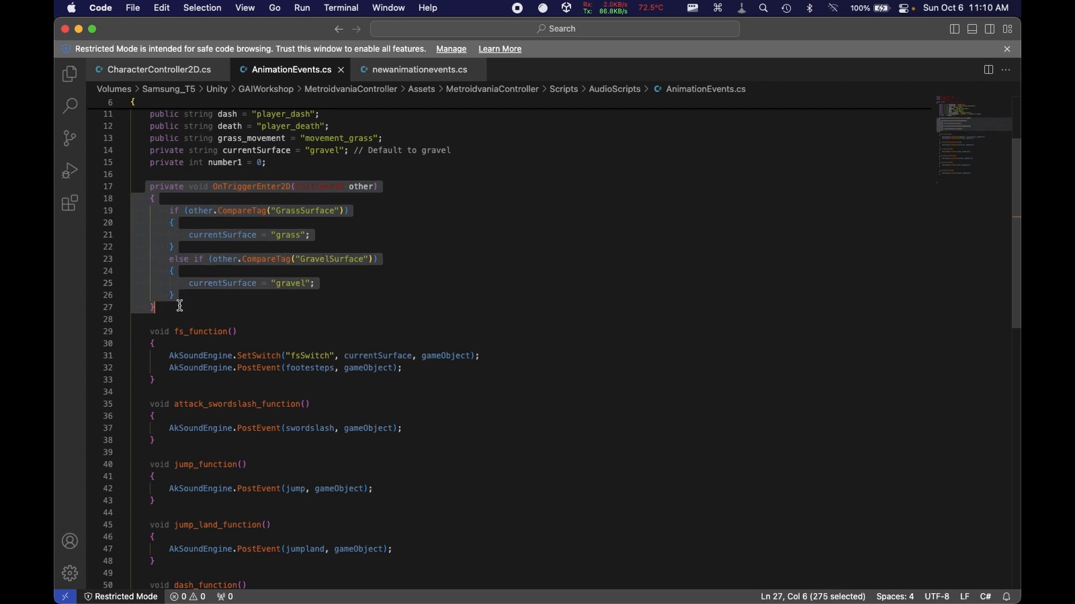
click(287, 312)
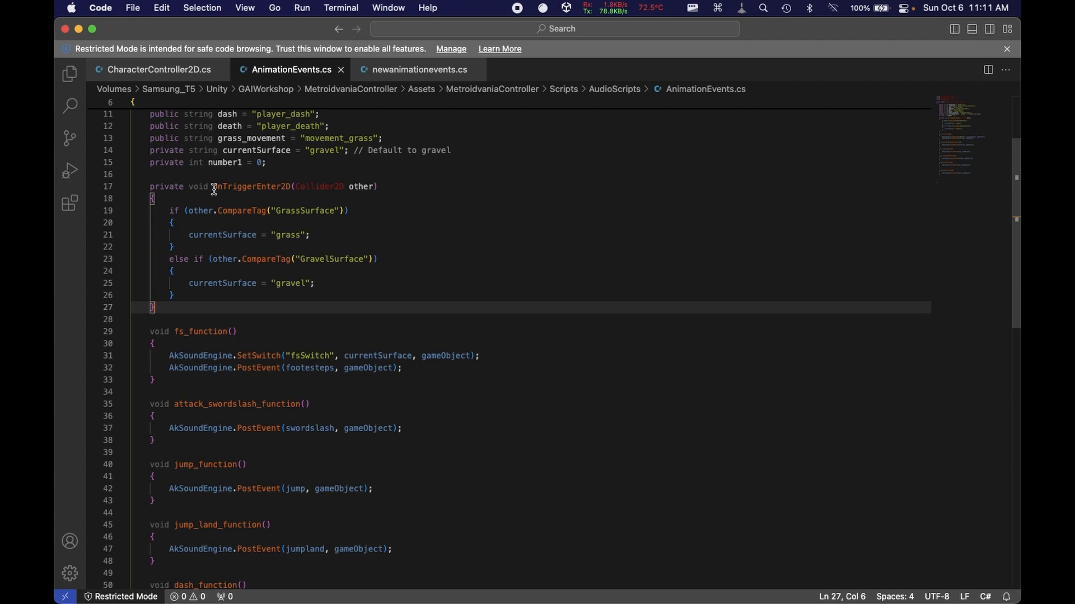
double_click(250, 188)
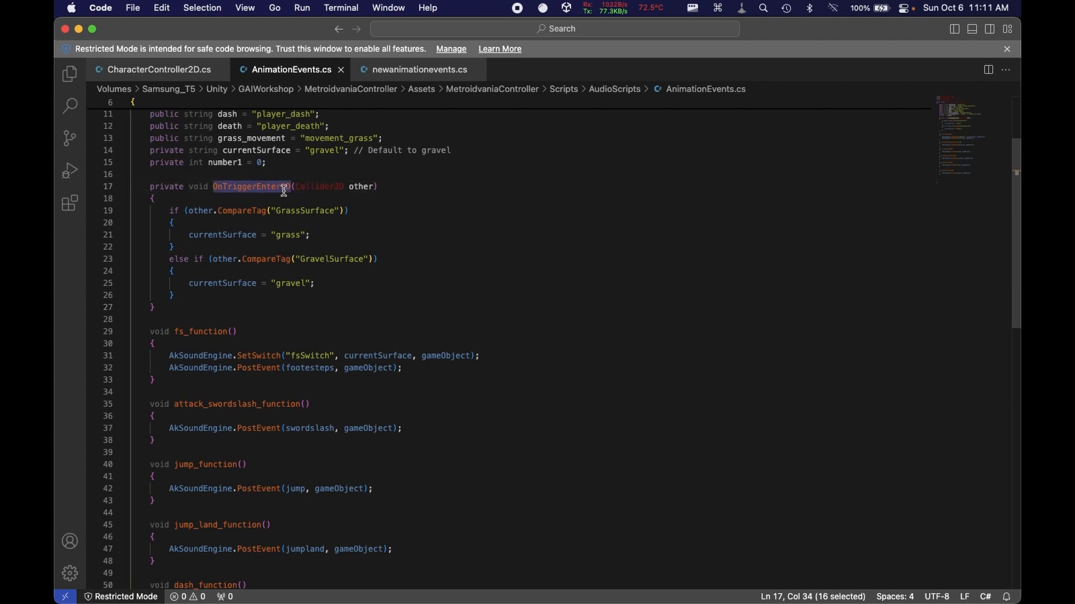
drag(169, 211, 174, 272)
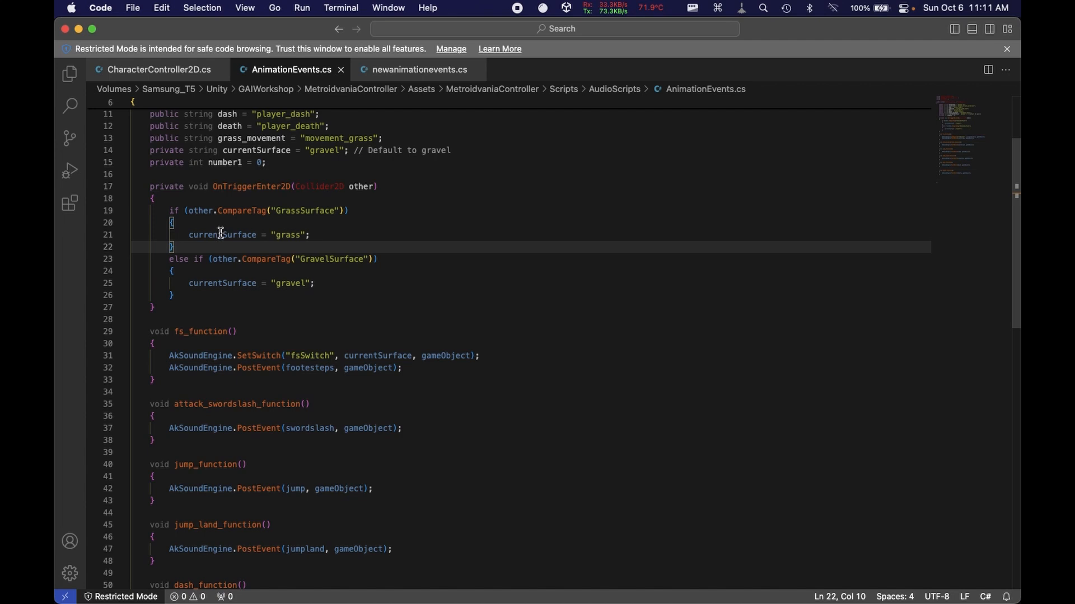
double_click(222, 234)
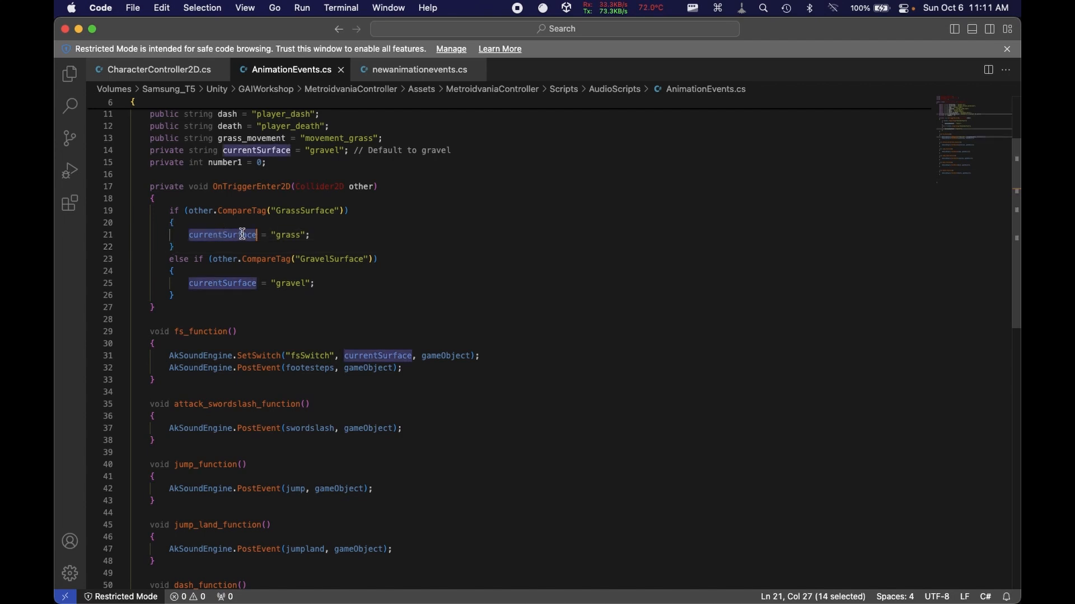
click(395, 298)
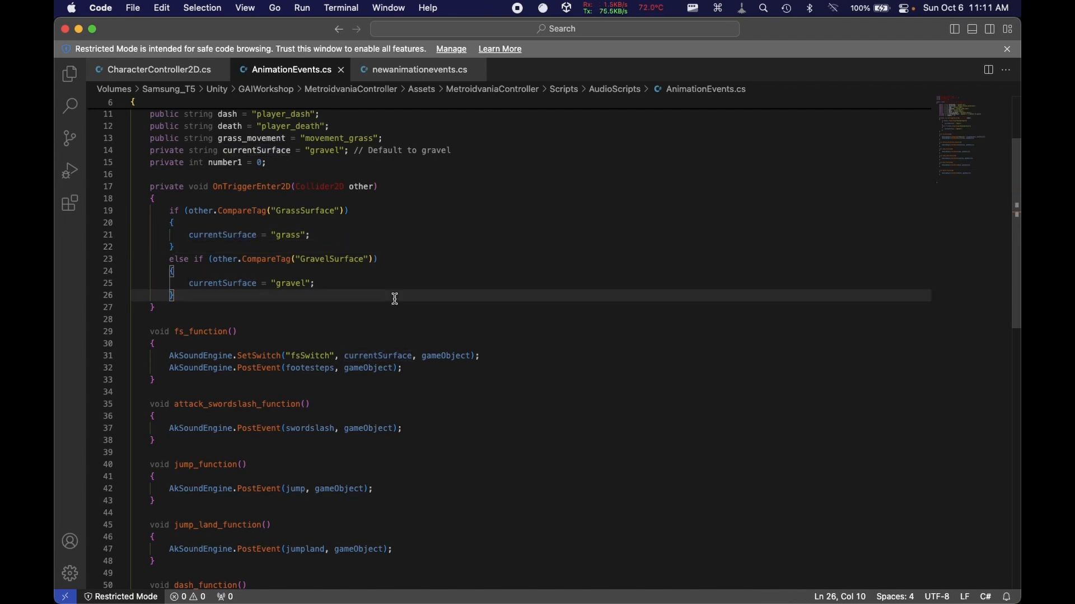
click(330, 303)
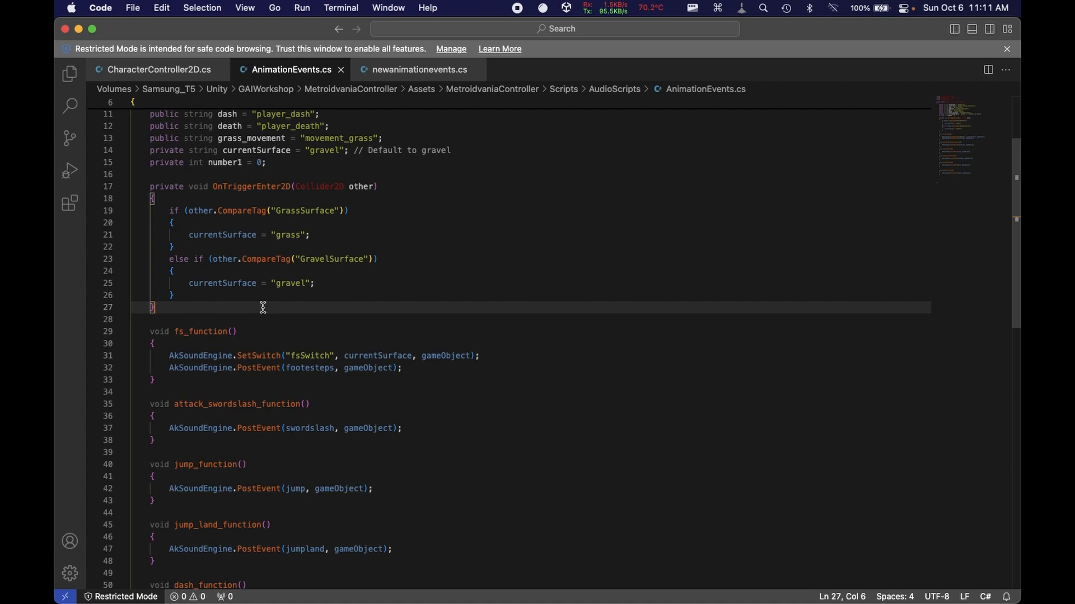
click(476, 296)
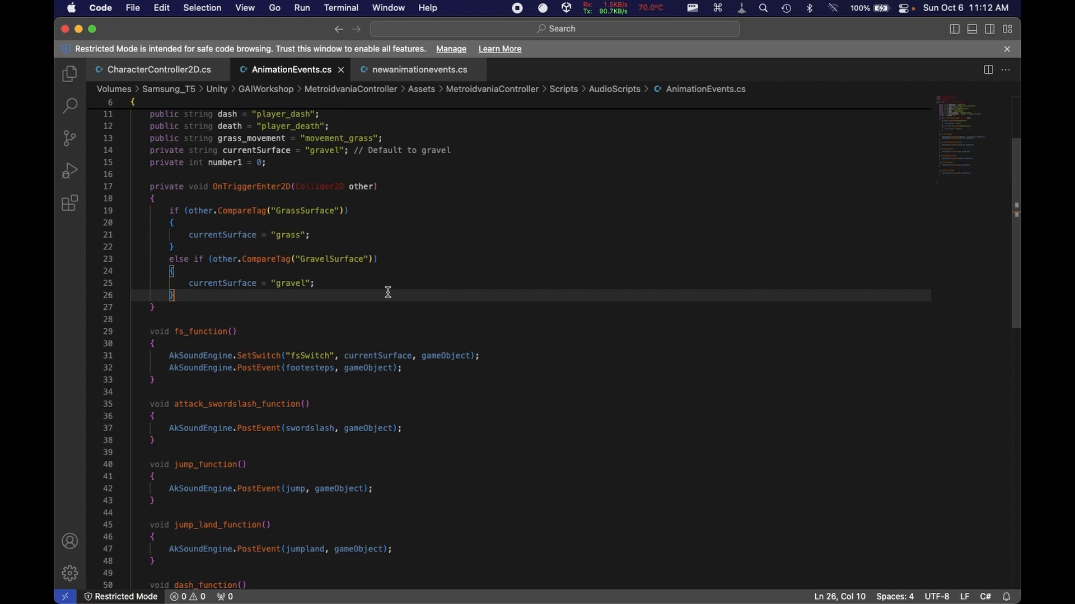
click(363, 306)
- Switch to Unity and collapse DrawCharacter's Animation Events and Capsule Collider 2D components
key(ctrl+Right)
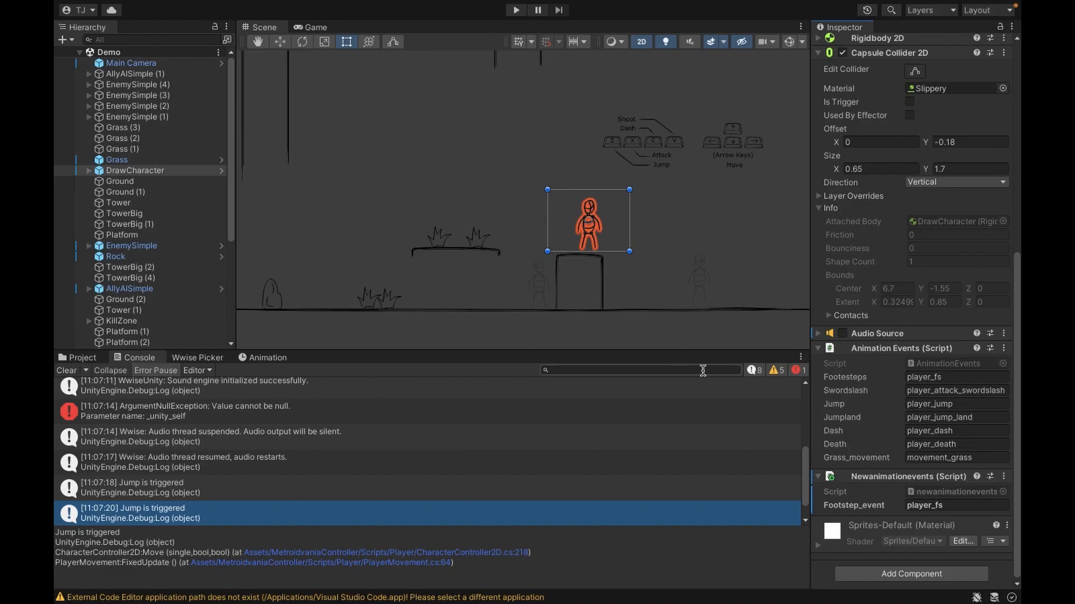
scroll(872, 250, up, 1)
scroll(872, 250, up, 1)
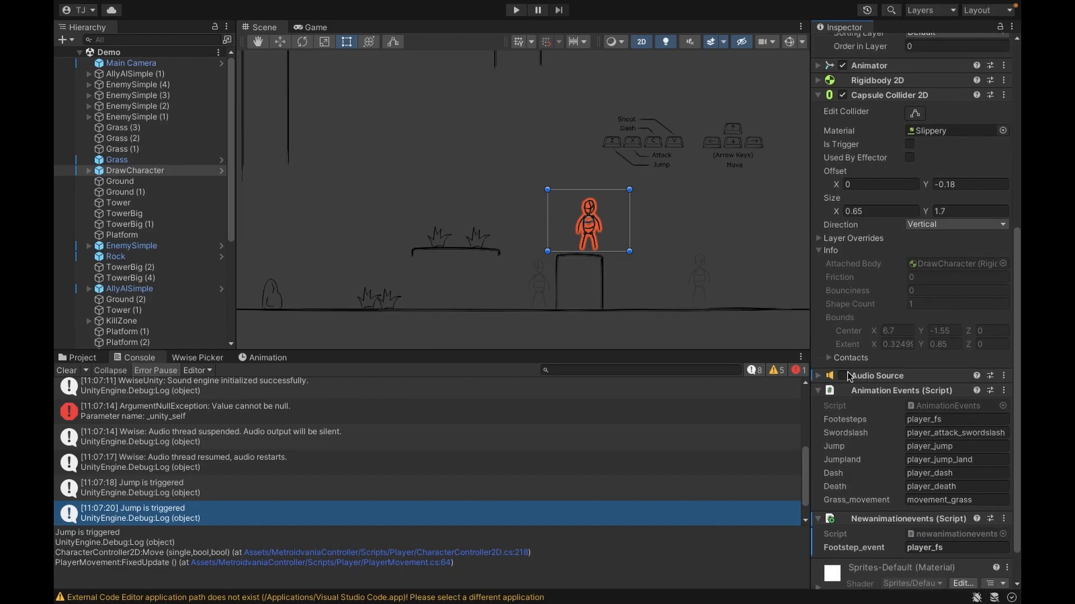
click(818, 379)
scroll(837, 232, up, 1)
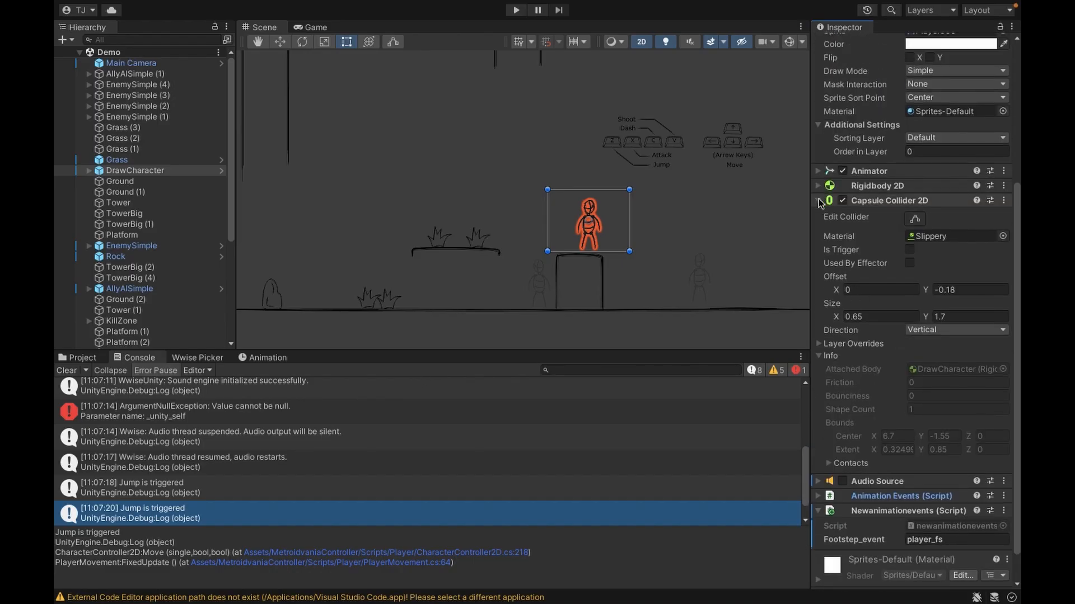
click(817, 199)
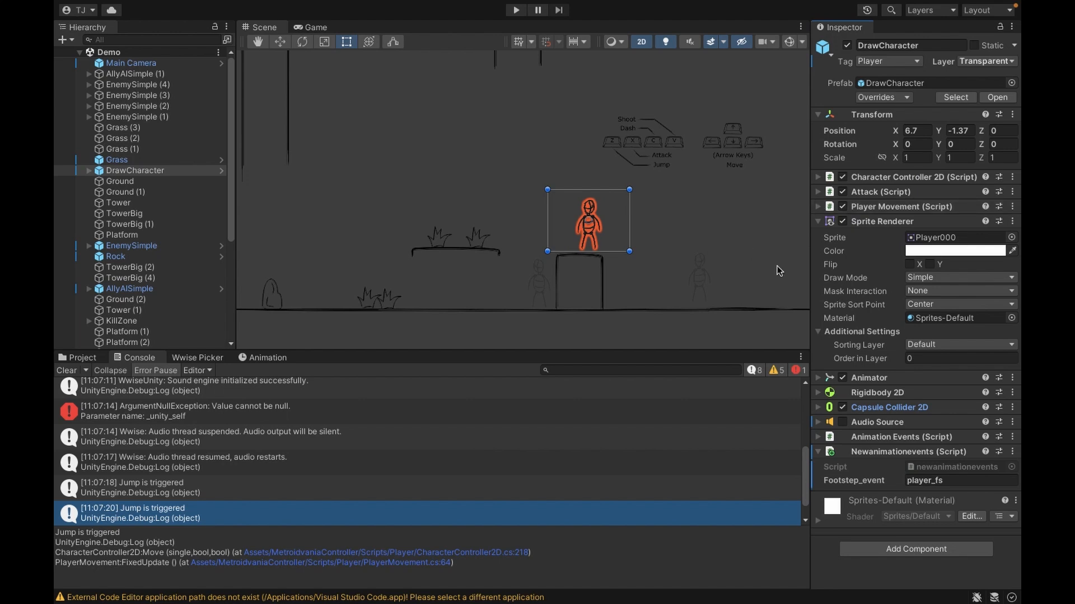
- Switch to Wwise and inspect the ambience actor-mixer and the ambience blend container inside it
key(super+Tab)
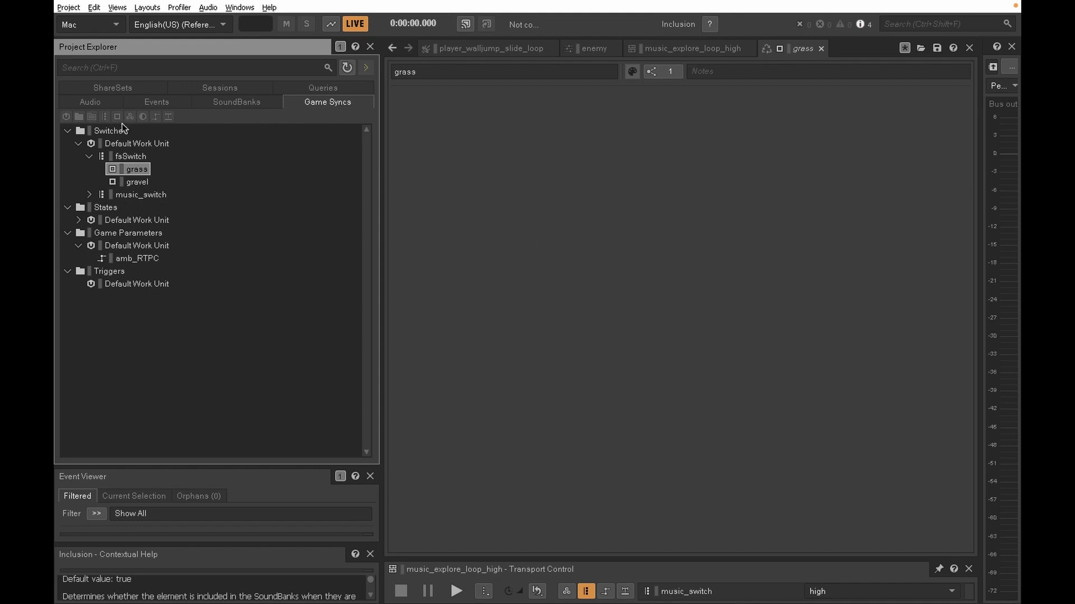
click(91, 102)
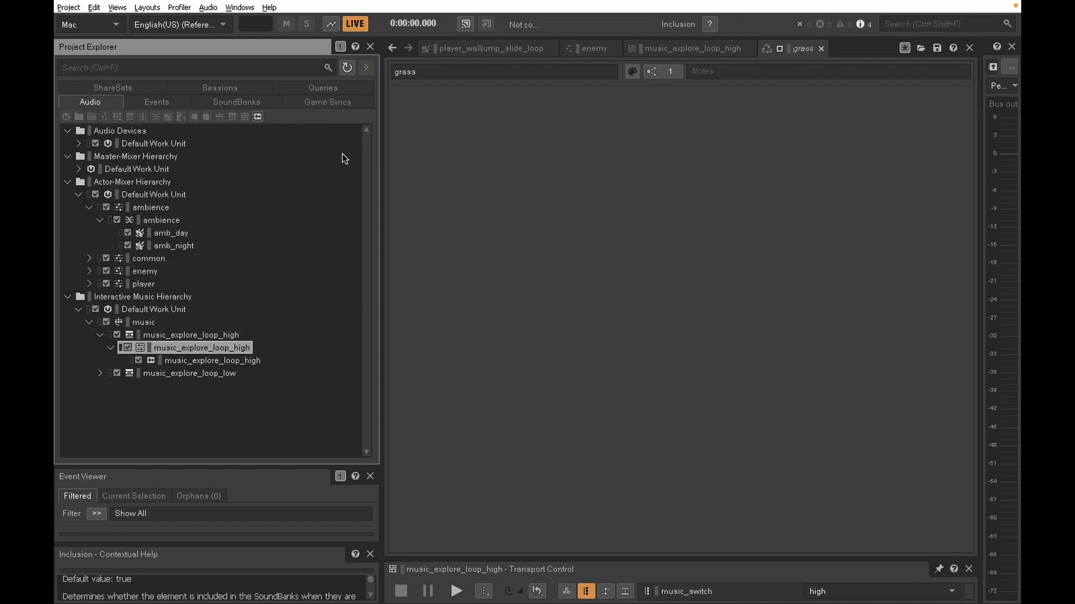
click(153, 207)
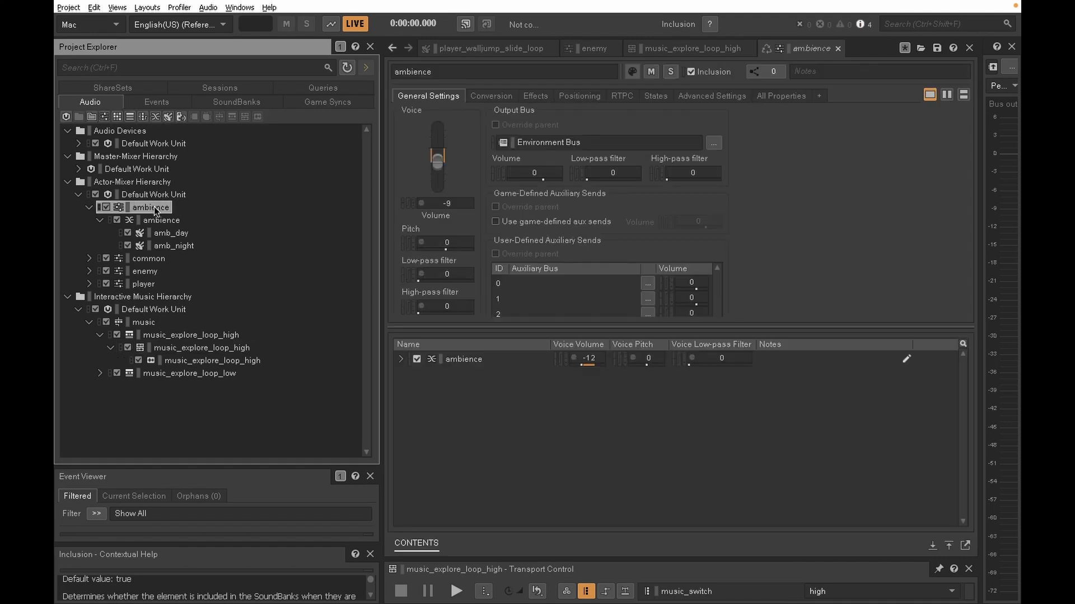
key(Down)
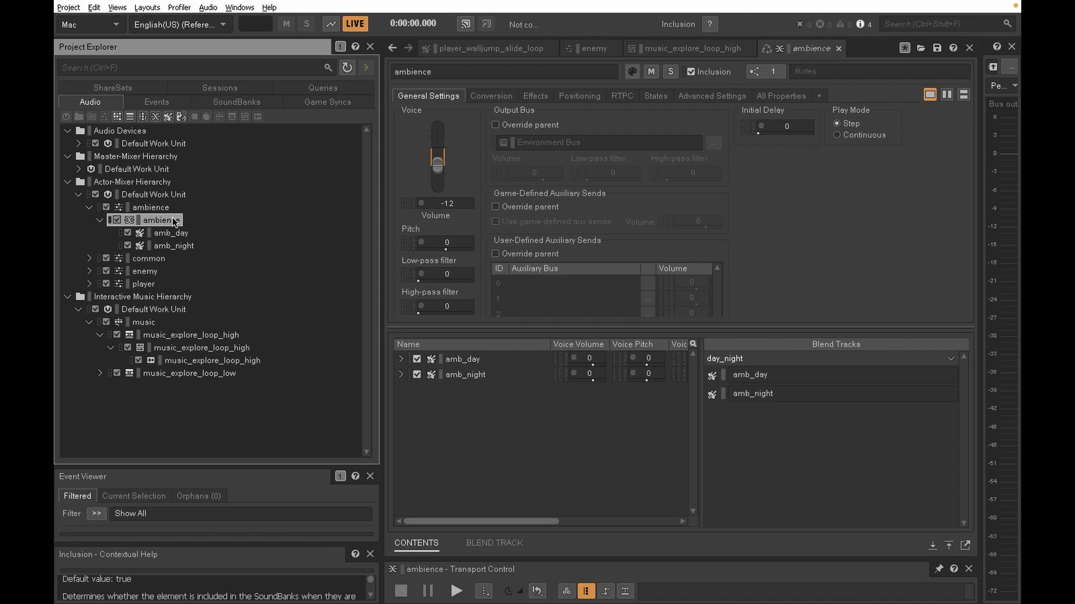
- Inspect the amb_day and amb_night sounds and open the blend track of the ambience blend container
double_click(174, 221)
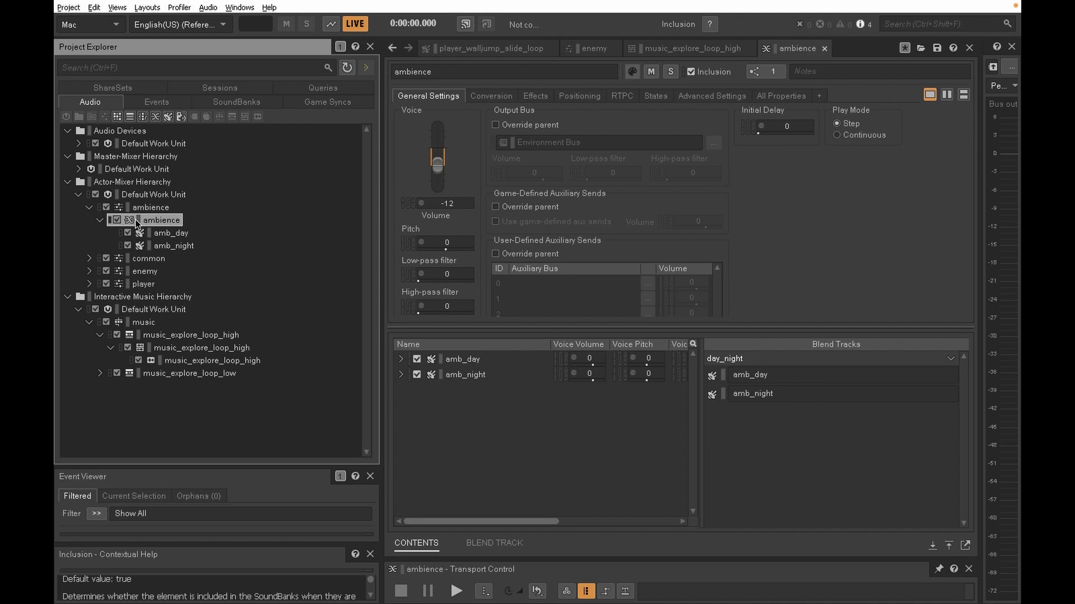
click(177, 234)
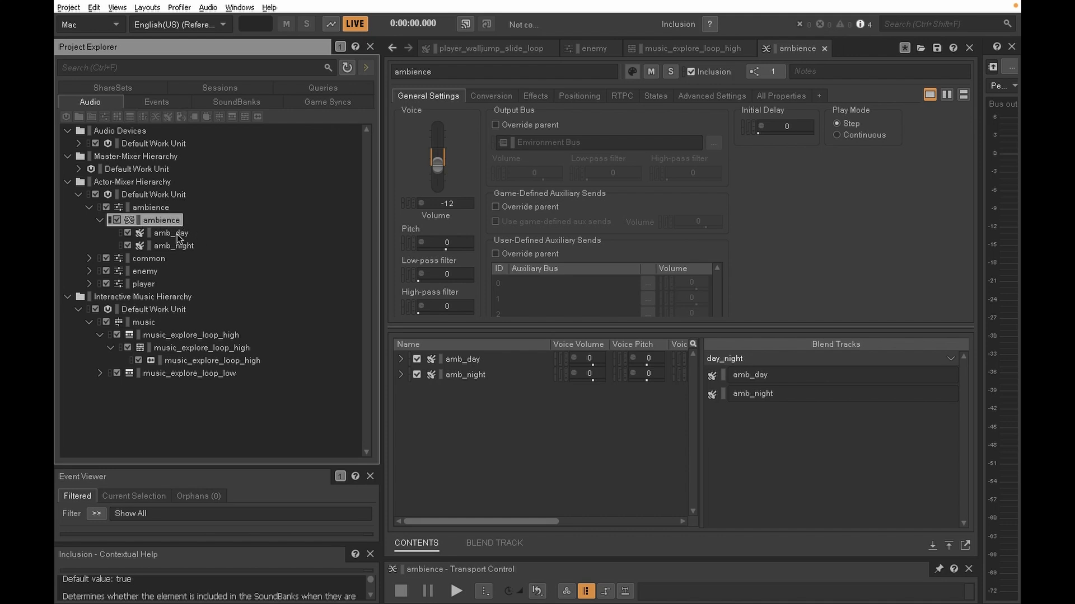
key(Down)
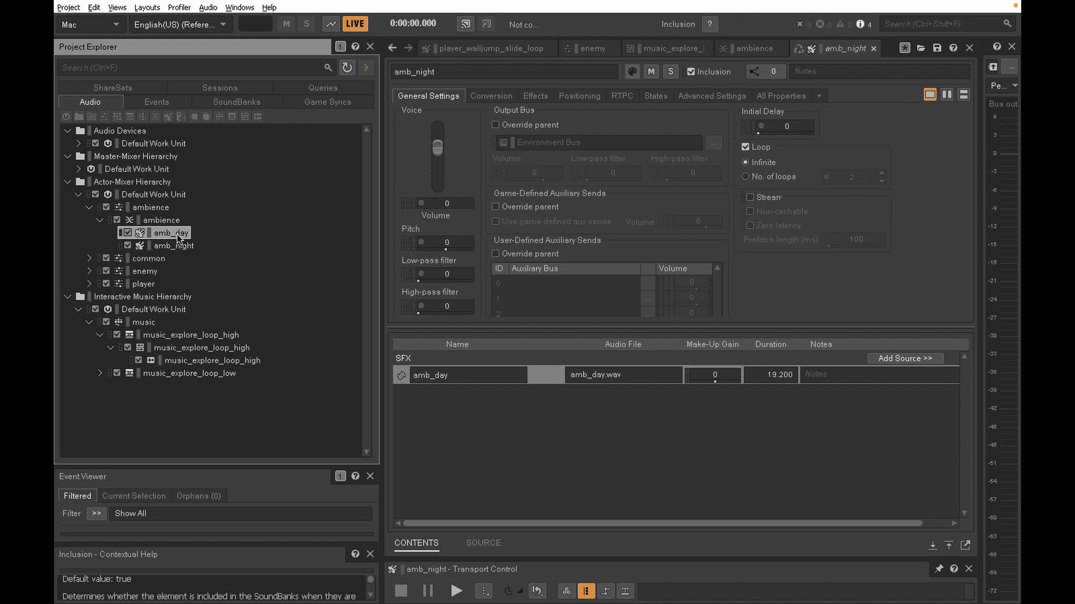
key(Up)
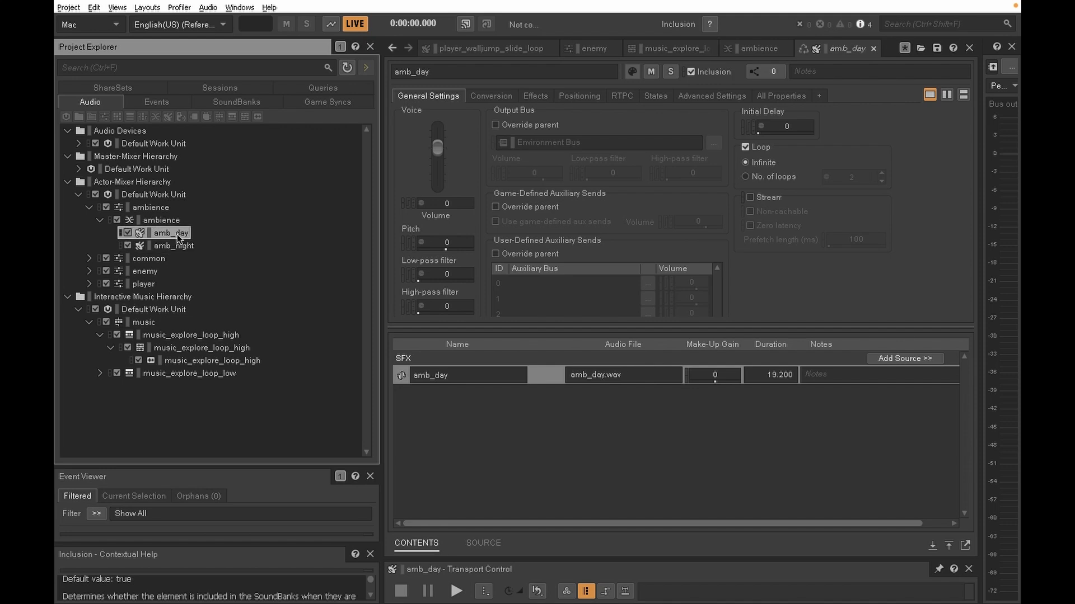
click(150, 222)
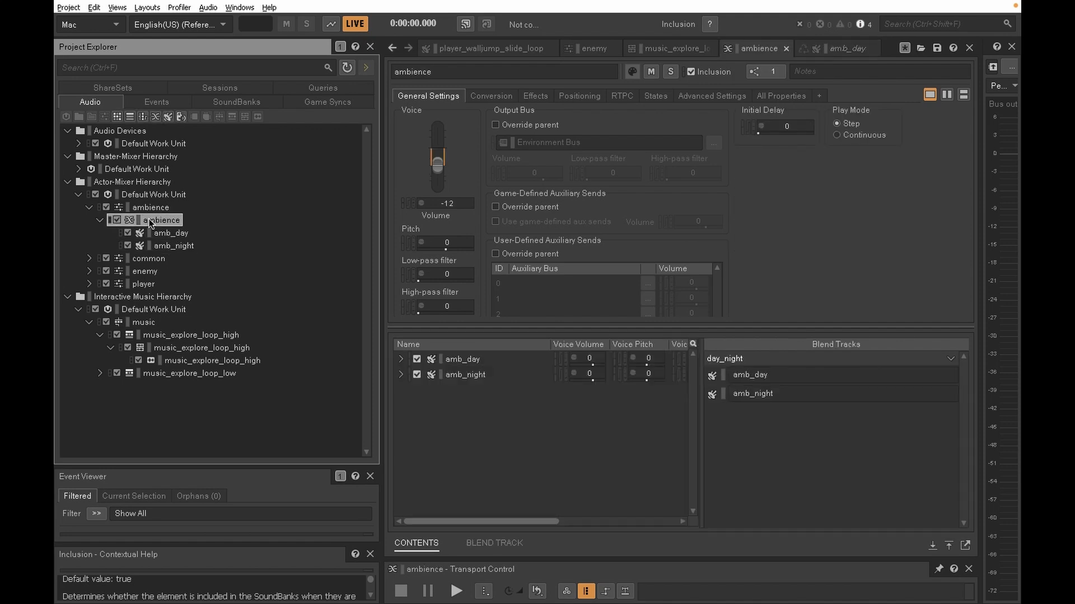
click(527, 545)
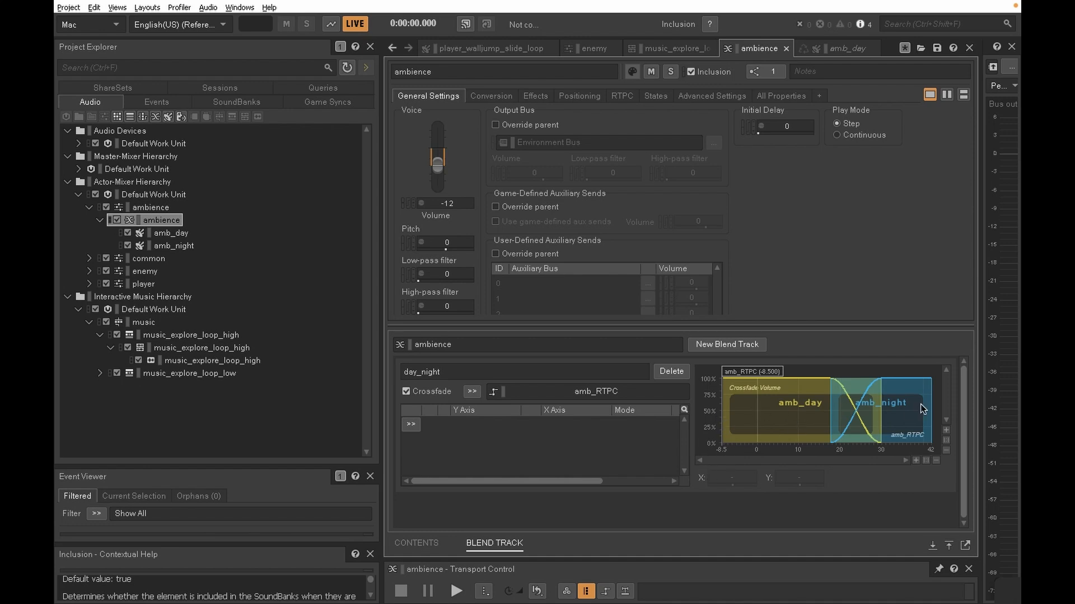
- Check the amb_RTPC game parameter among the game syncs and return to the ambience blend container
click(339, 102)
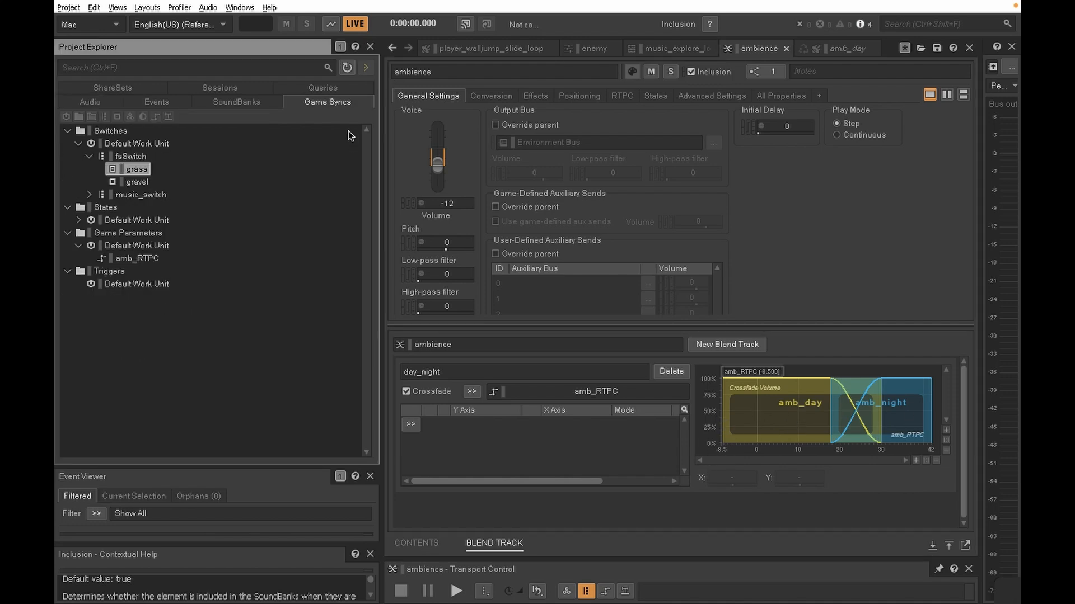
click(122, 258)
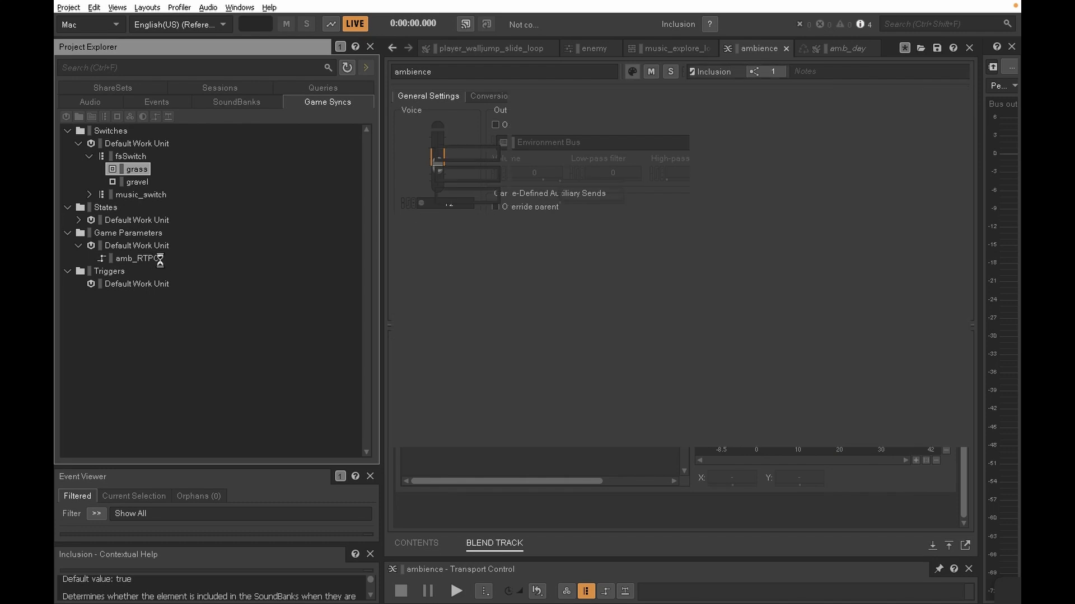
click(84, 103)
click(156, 222)
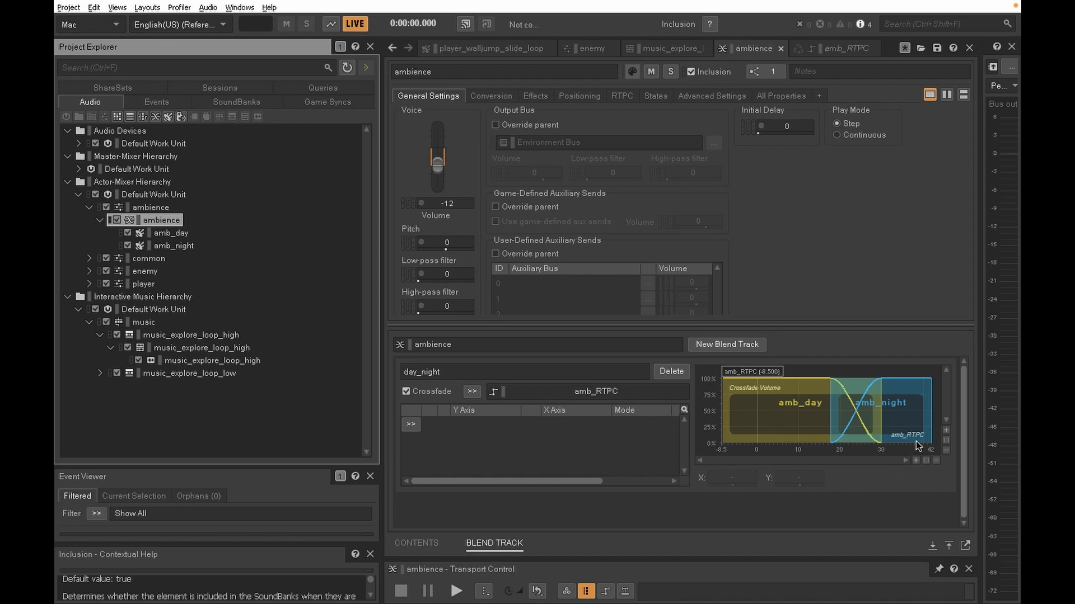
- Scrub the amb_RTPC cursor near the start of the day_night crossfade graph
click(736, 374)
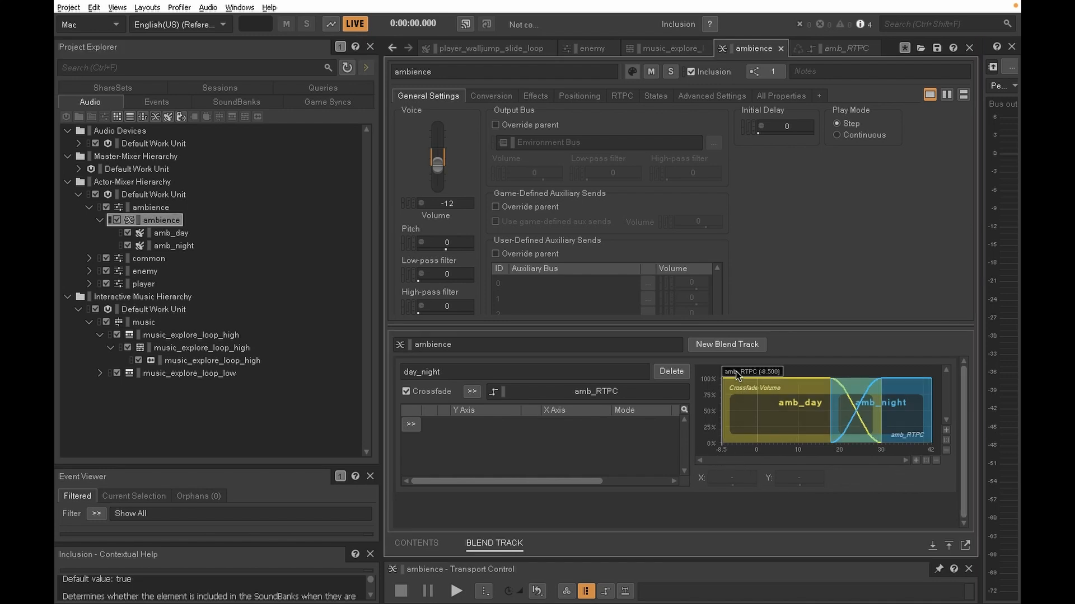
mouse_move(736, 374)
mouse_down()
mouse_move(965, 372)
mouse_move(758, 381)
mouse_move(700, 394)
mouse_move(959, 373)
mouse_move(862, 379)
mouse_move(915, 391)
mouse_move(739, 419)
mouse_up()
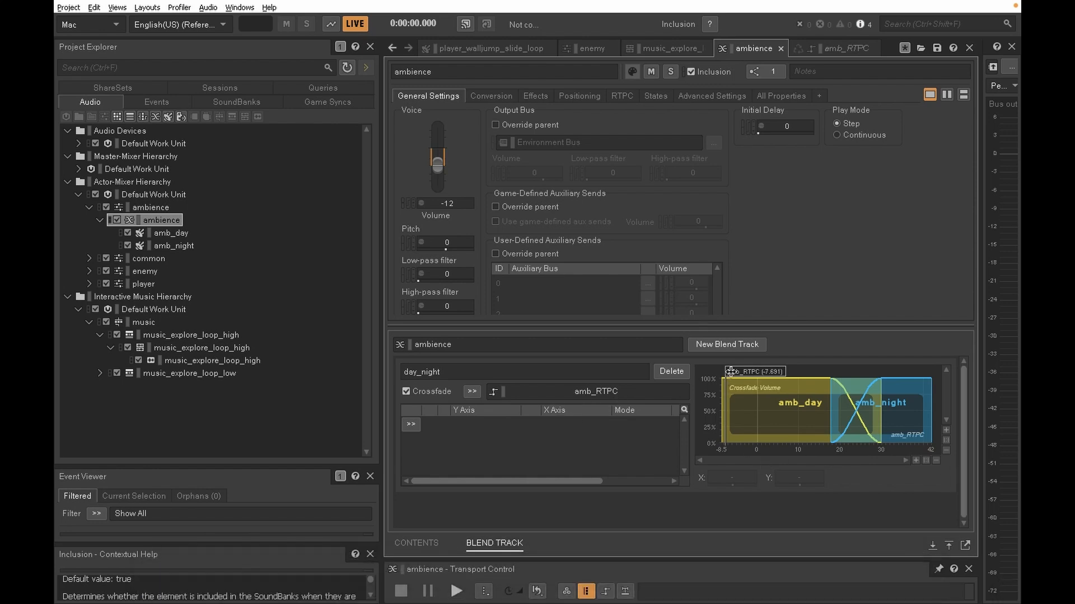
mouse_move(731, 371)
mouse_down()
mouse_move(722, 392)
mouse_move(735, 471)
mouse_up()
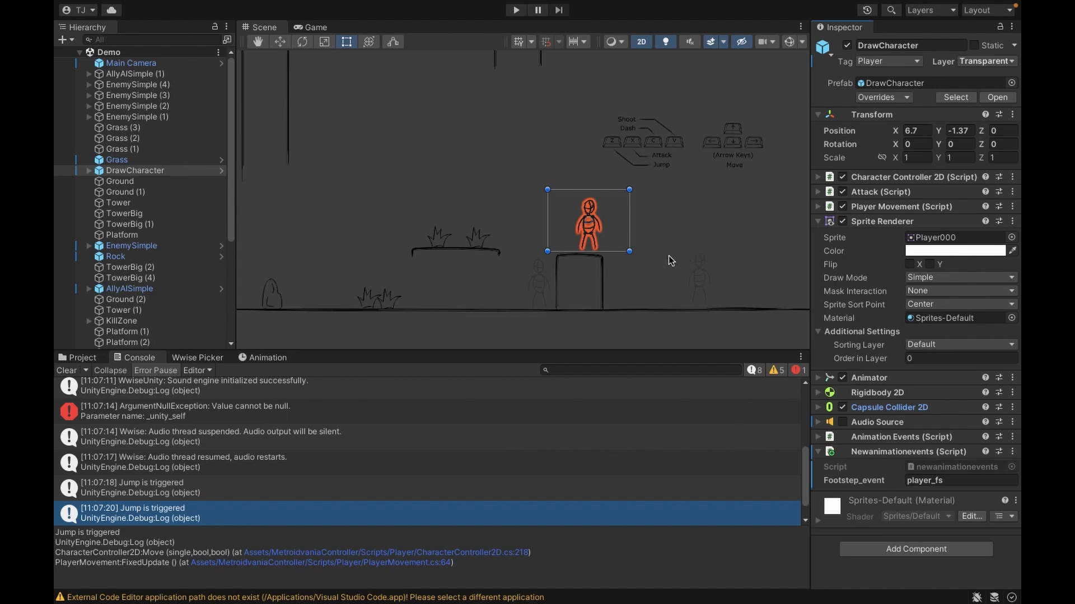
- Switch to Unity, select DrawCharacter in the scene and survey the level around it
click(644, 261)
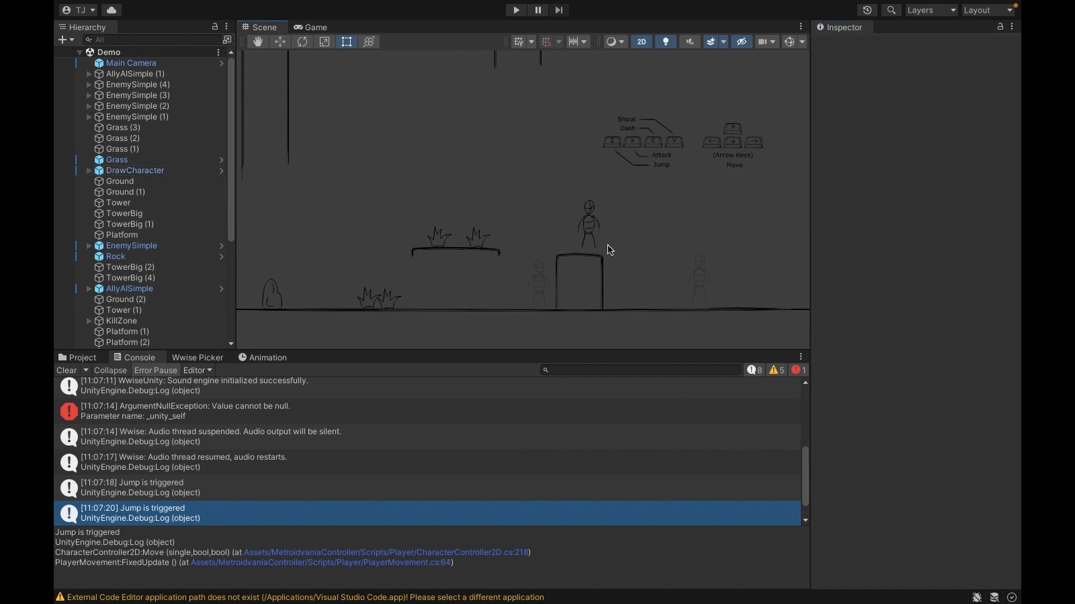
click(588, 225)
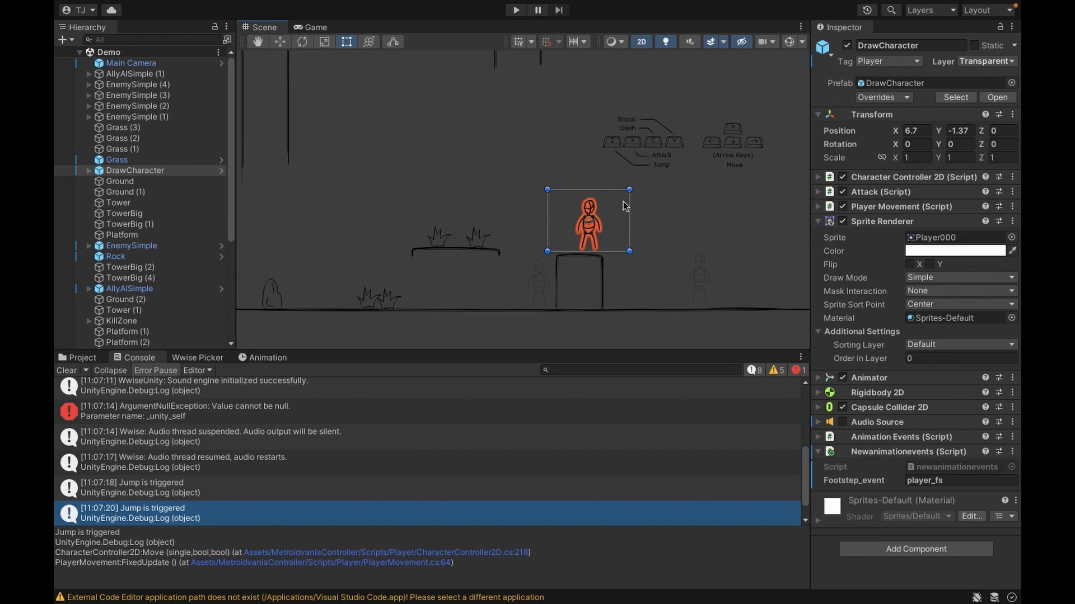
scroll(625, 206, down, 4)
key(q)
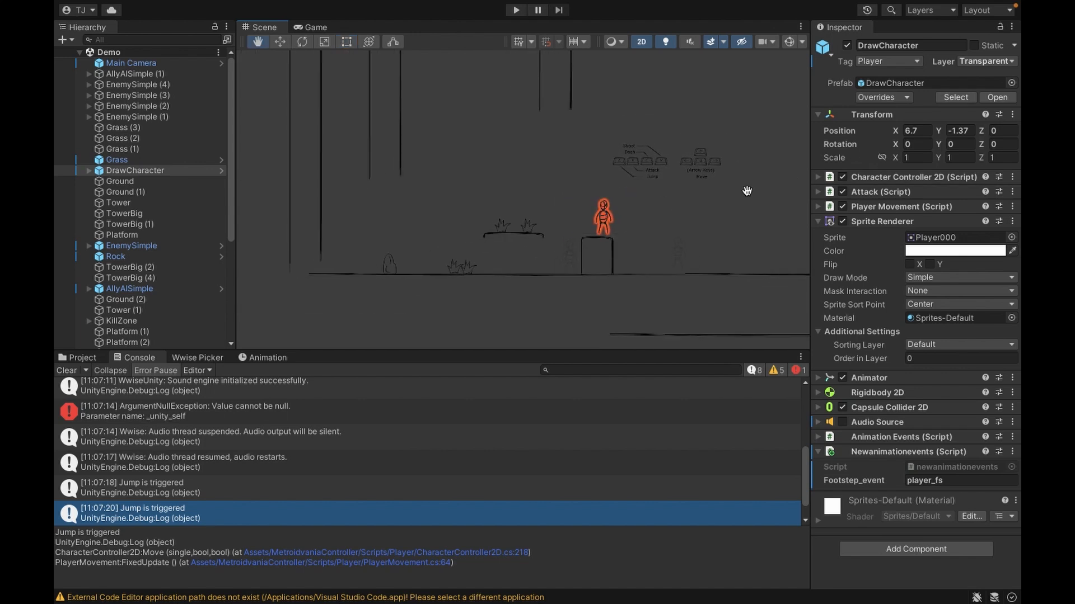
drag(747, 191, 635, 231)
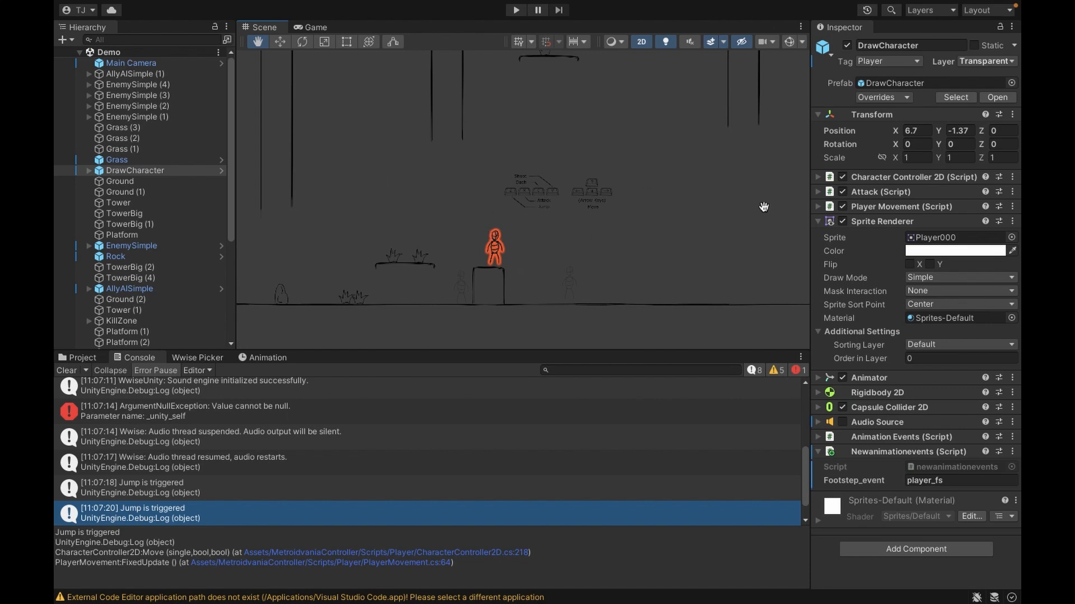
scroll(728, 209, down, 2)
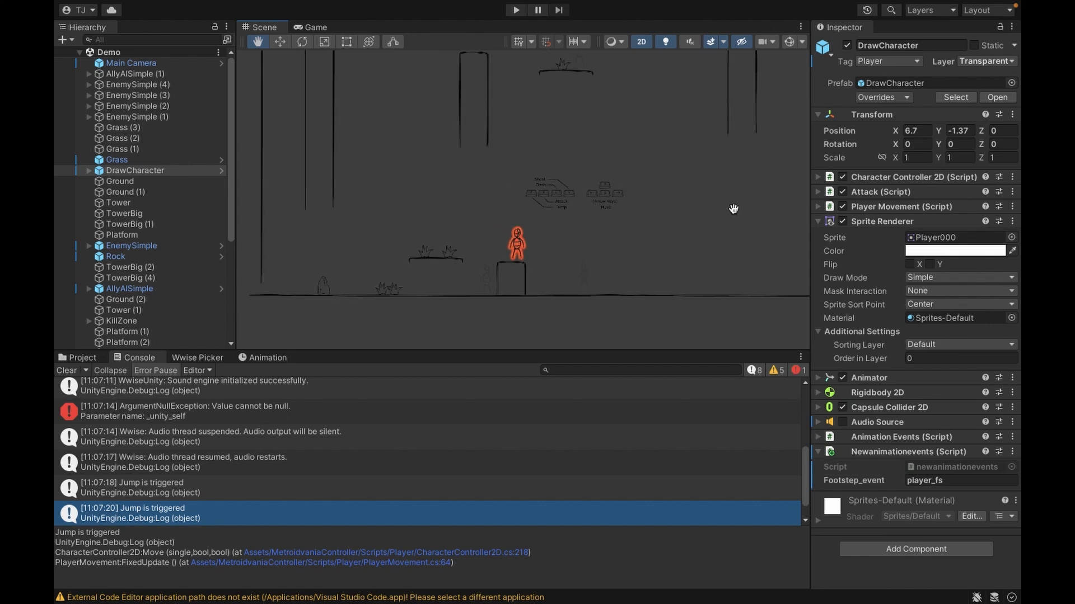
- Show the scene in 3D and return it to the 2D view around DrawCharacter
click(832, 137)
click(641, 42)
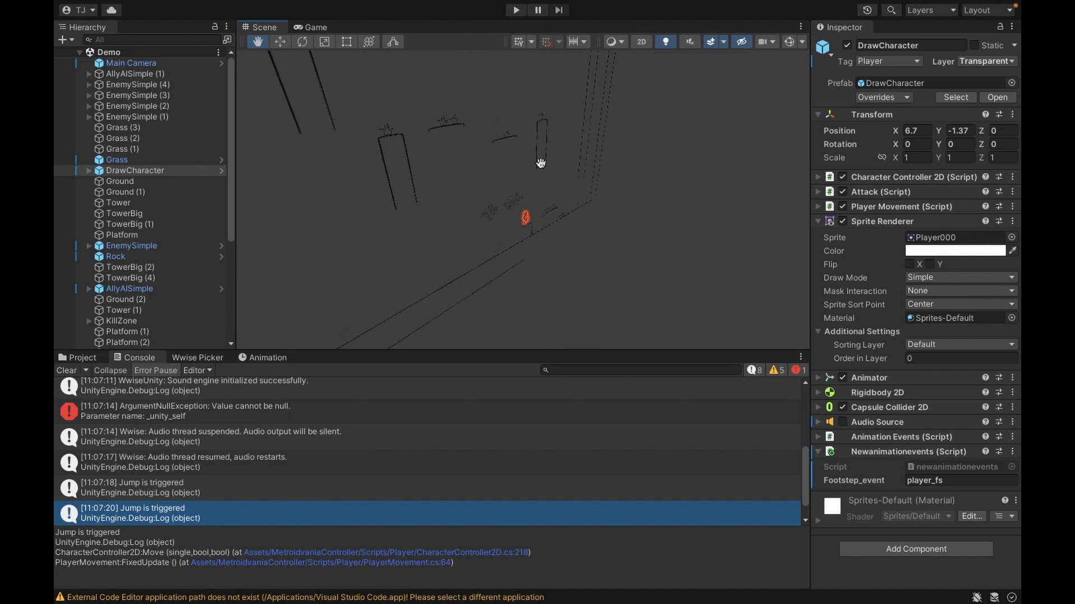
click(641, 42)
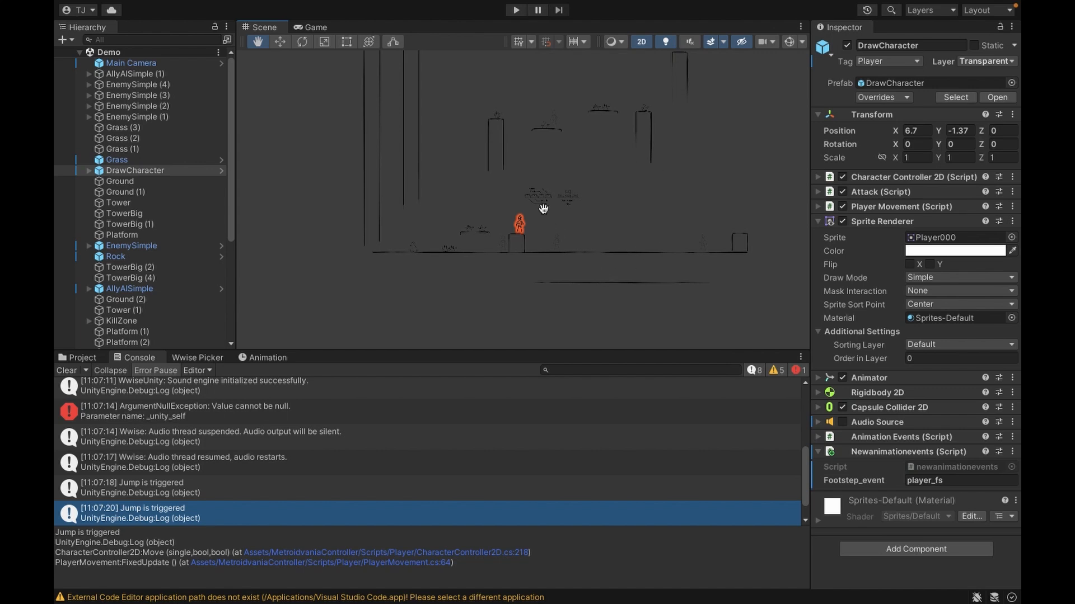
scroll(543, 208, up, 5)
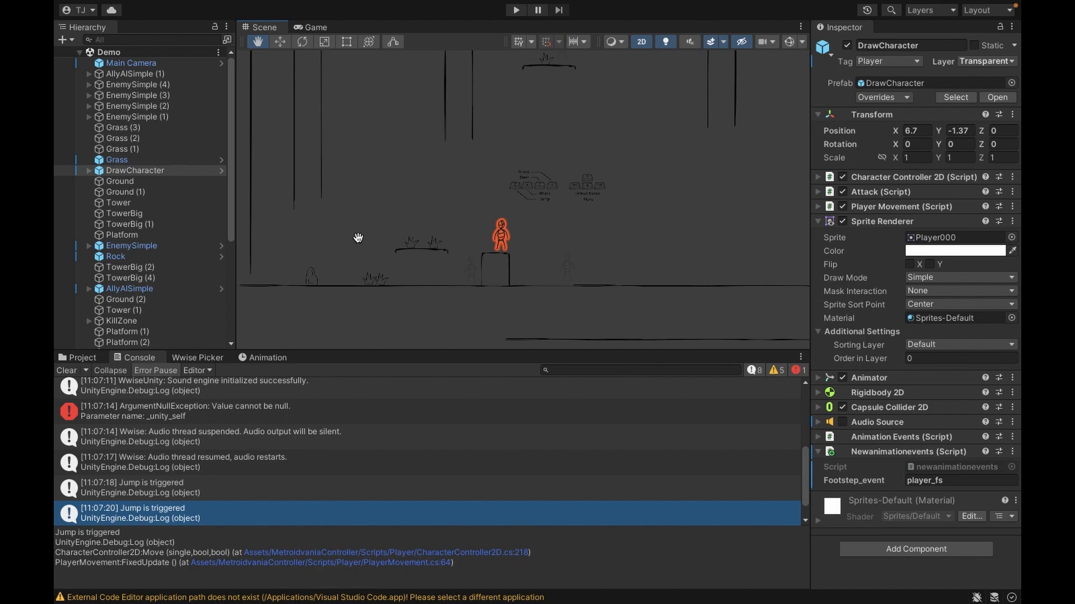
- Play the game and move DrawCharacter to the left end of the level, tracking its Position X value
click(924, 130)
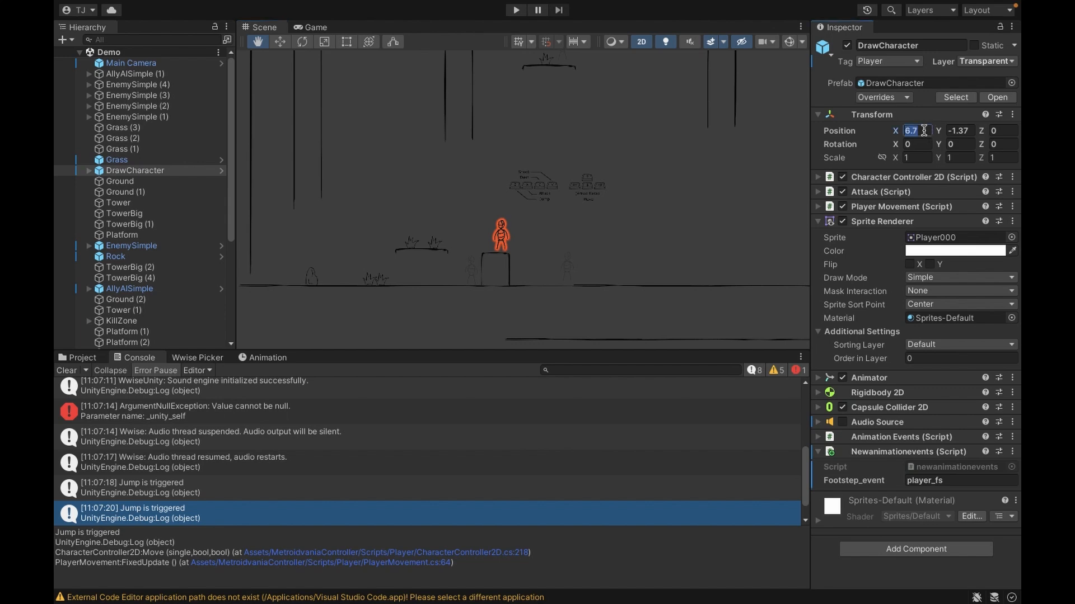
click(853, 134)
click(515, 10)
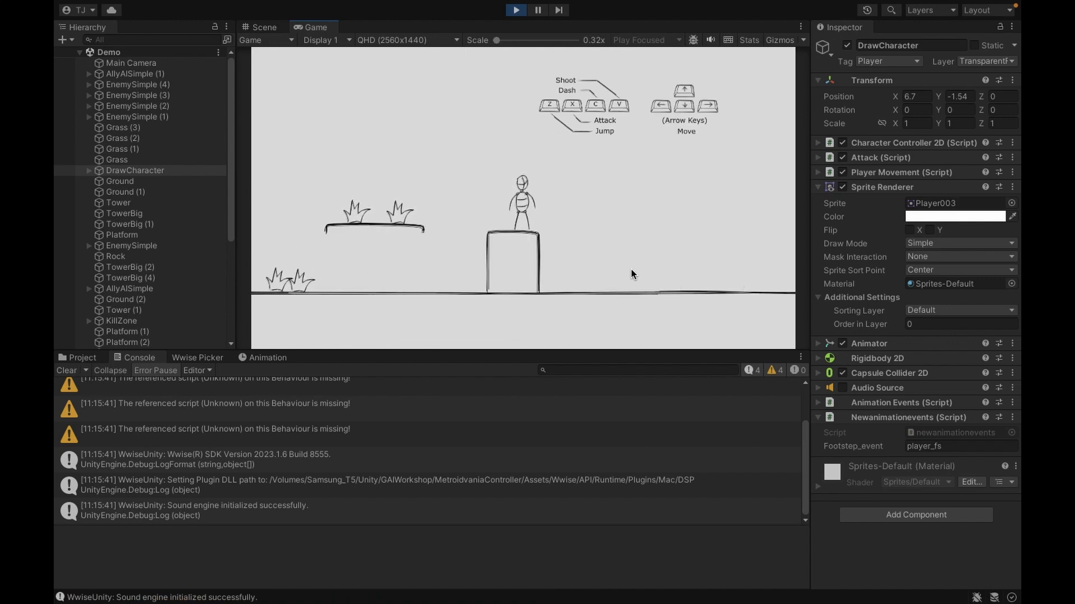
key(Left)
key(c)
key(Right)
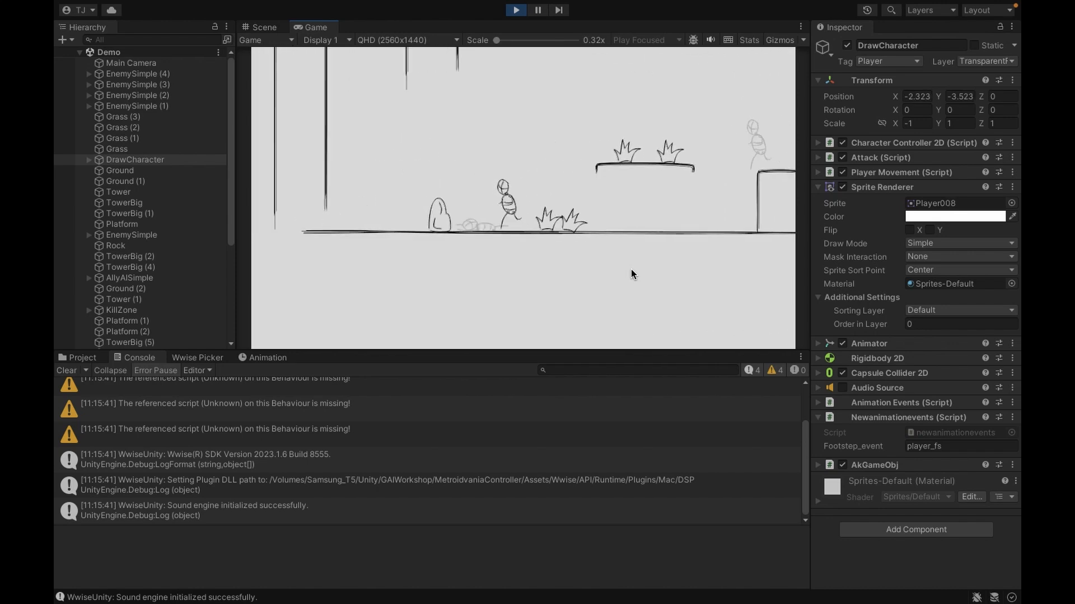
key(Left)
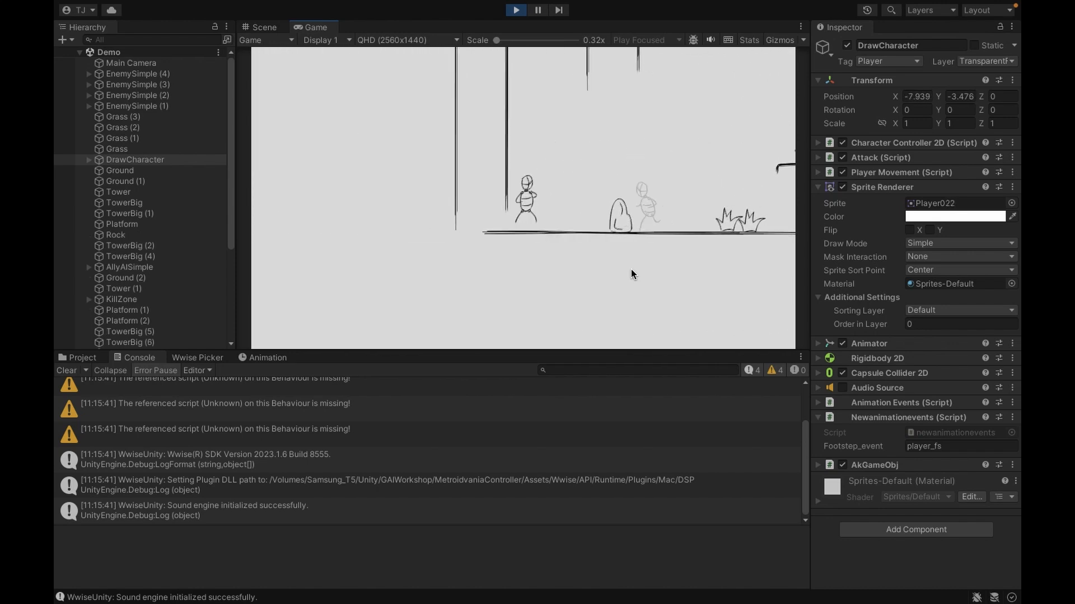
key(x)
key(Right)
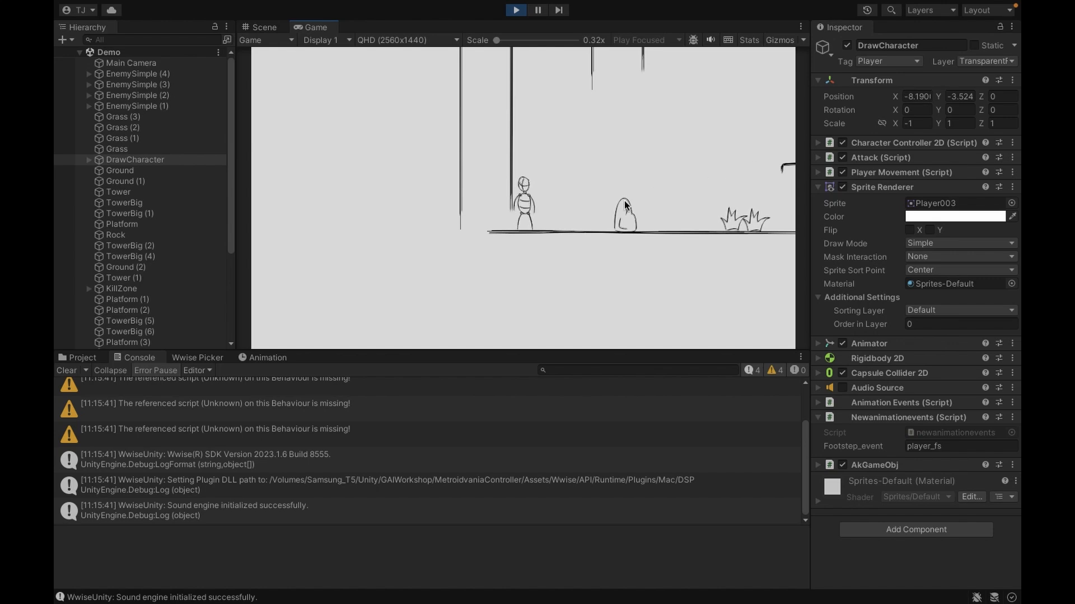
- Run DrawCharacter to the block at the level's right end, check its Position X and stop the game
key(Right)
key(space)
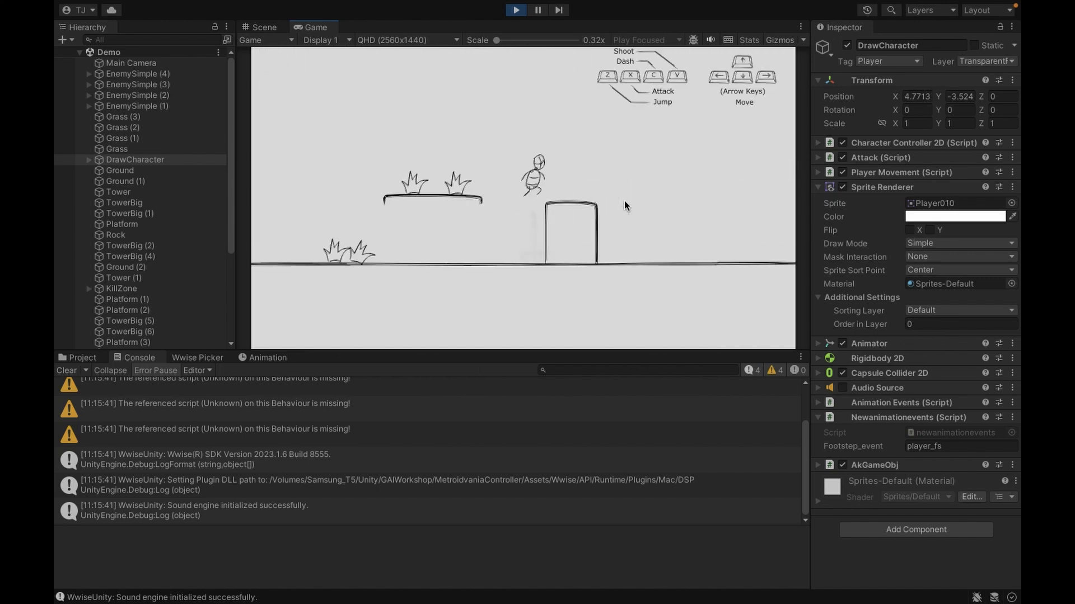
key(Right)
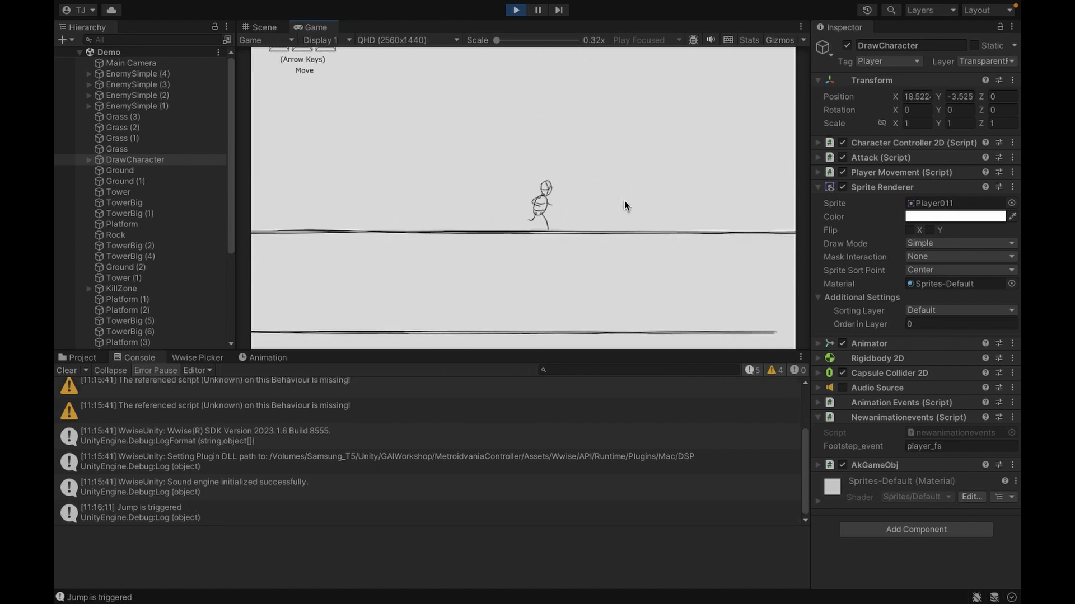
key(Right)
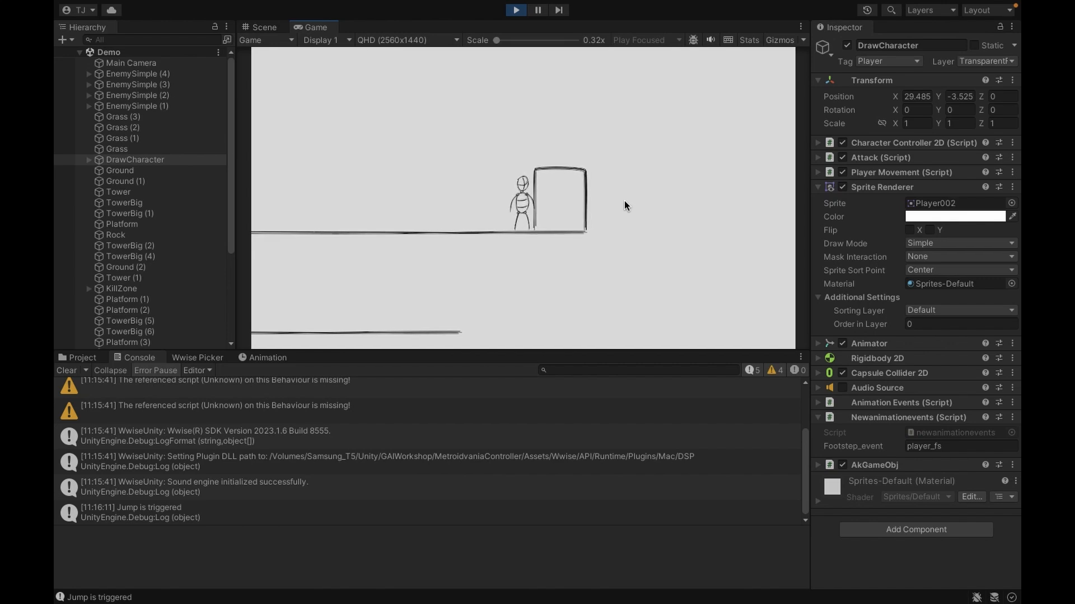
click(909, 97)
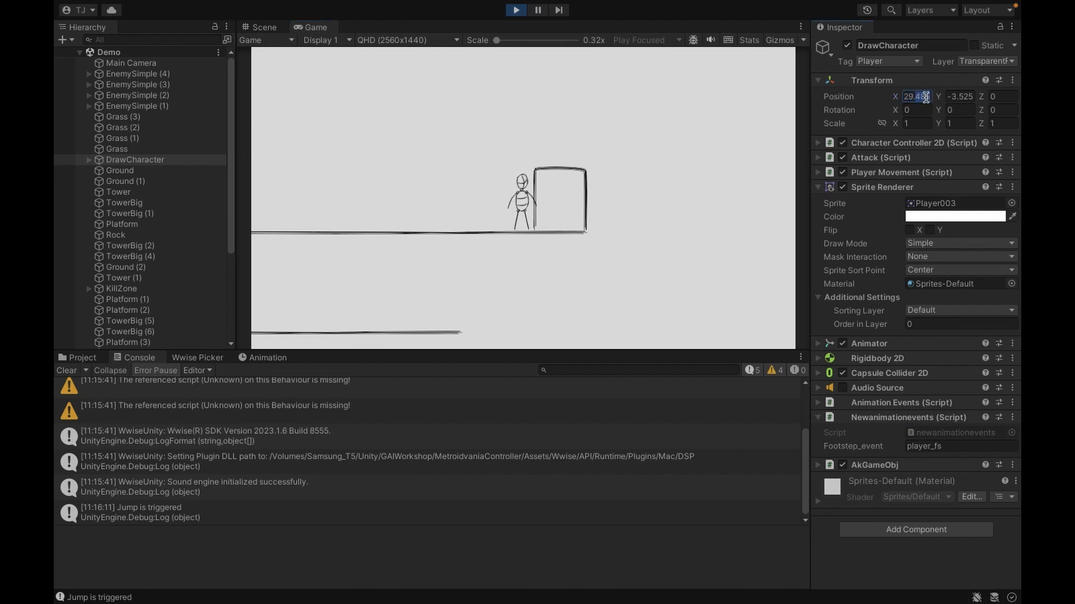
click(515, 10)
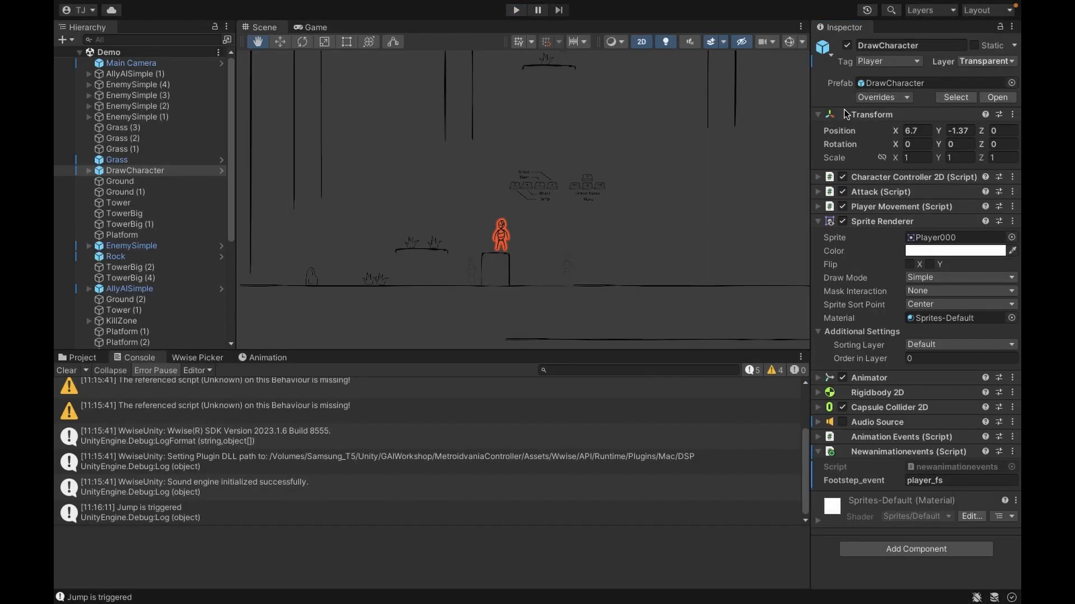
click(916, 132)
- Switch to the code editor and examine the Update function in CharacterController2D.cs that passes the player's X position to amb_RTPC
key(super+Tab)
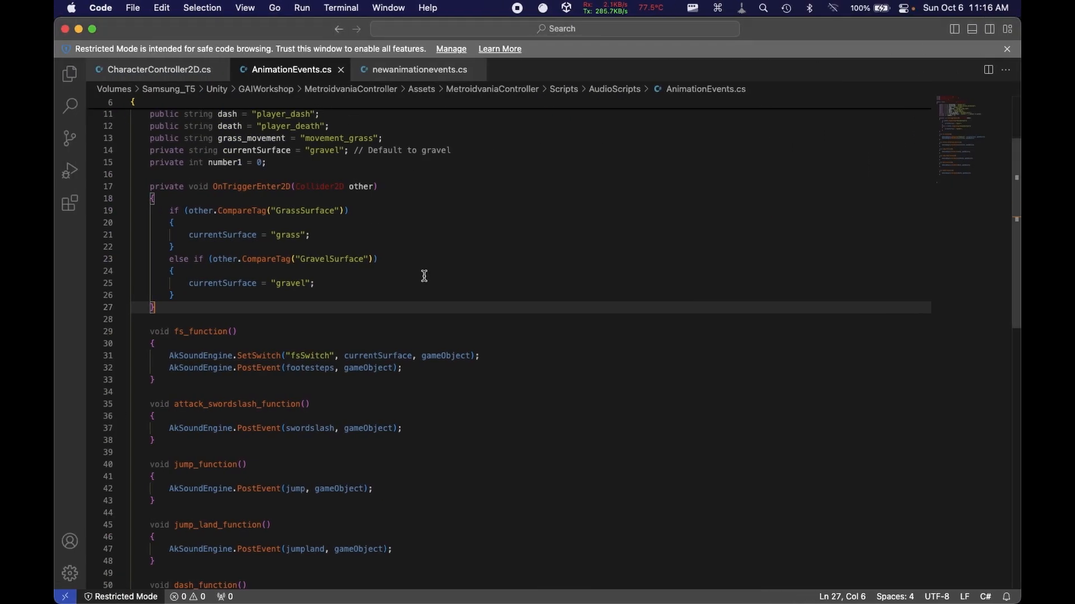
key(ctrl+Tab)
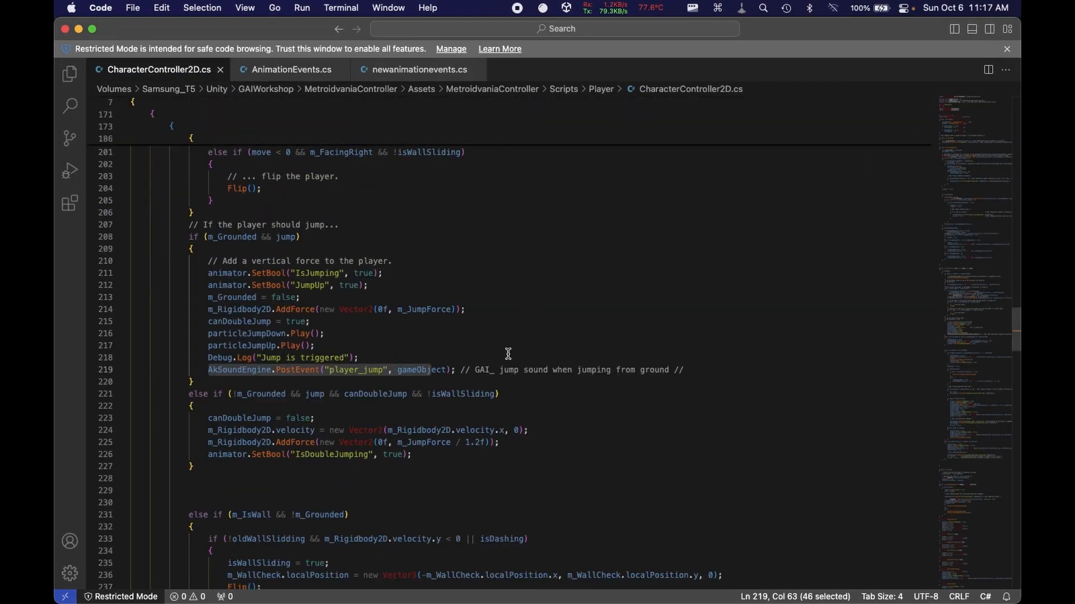
click(508, 354)
scroll(508, 353, up, 20)
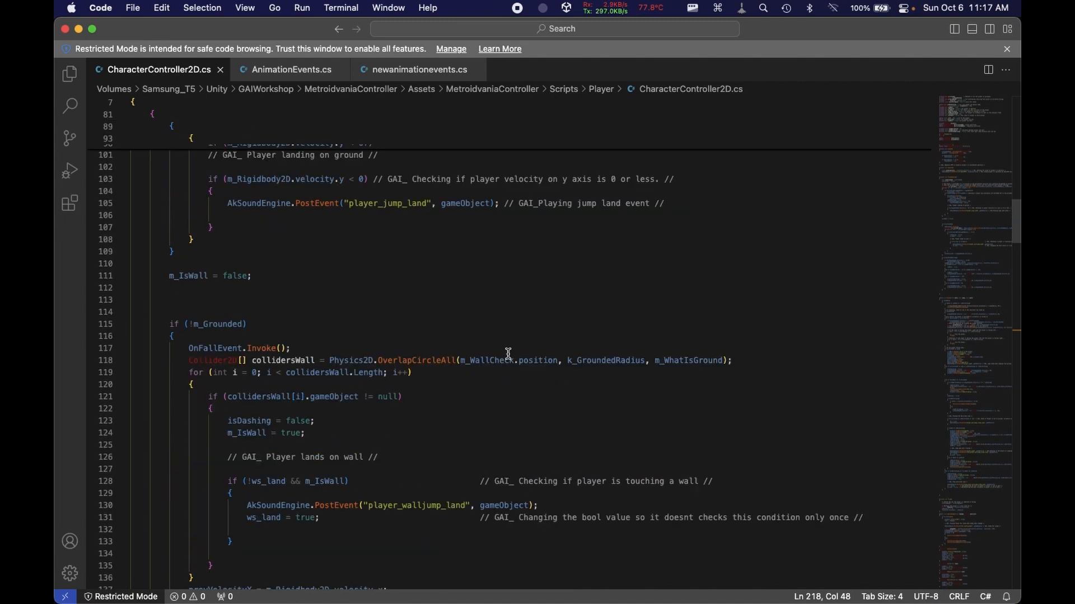
scroll(509, 354, up, 12)
scroll(509, 354, down, 3)
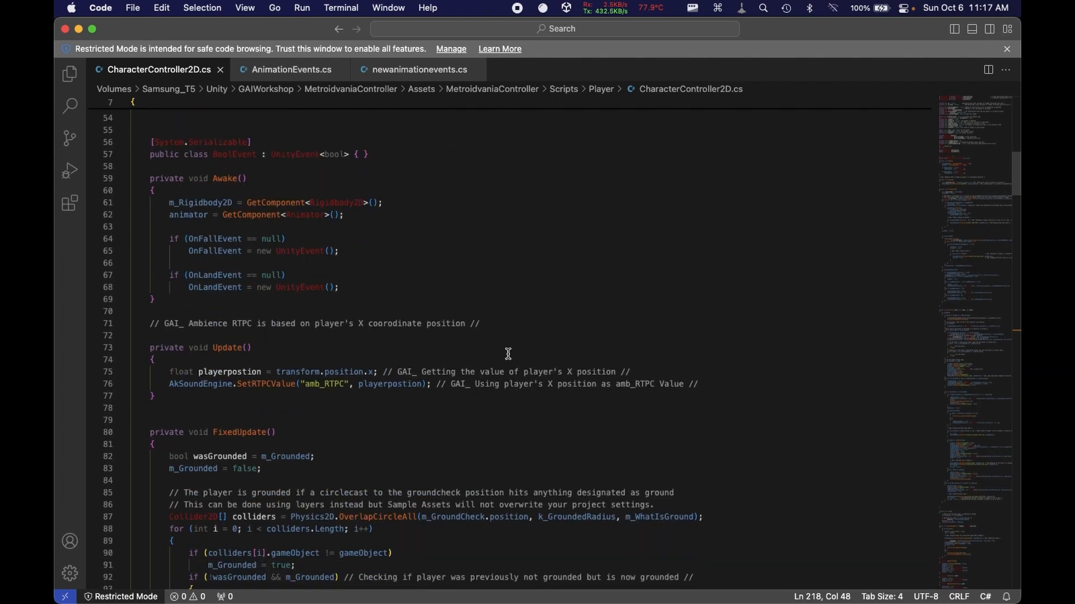
scroll(509, 354, up, 1)
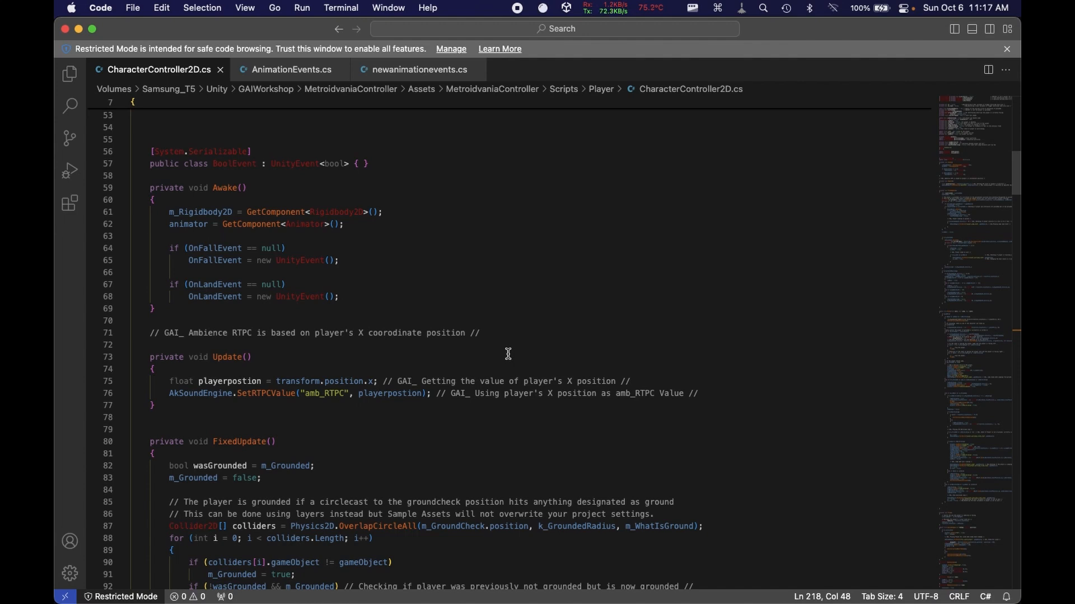
- Compare the Awake and Update functions in CharacterController2D.cs, focusing on Update as the place where the player position is read
double_click(224, 354)
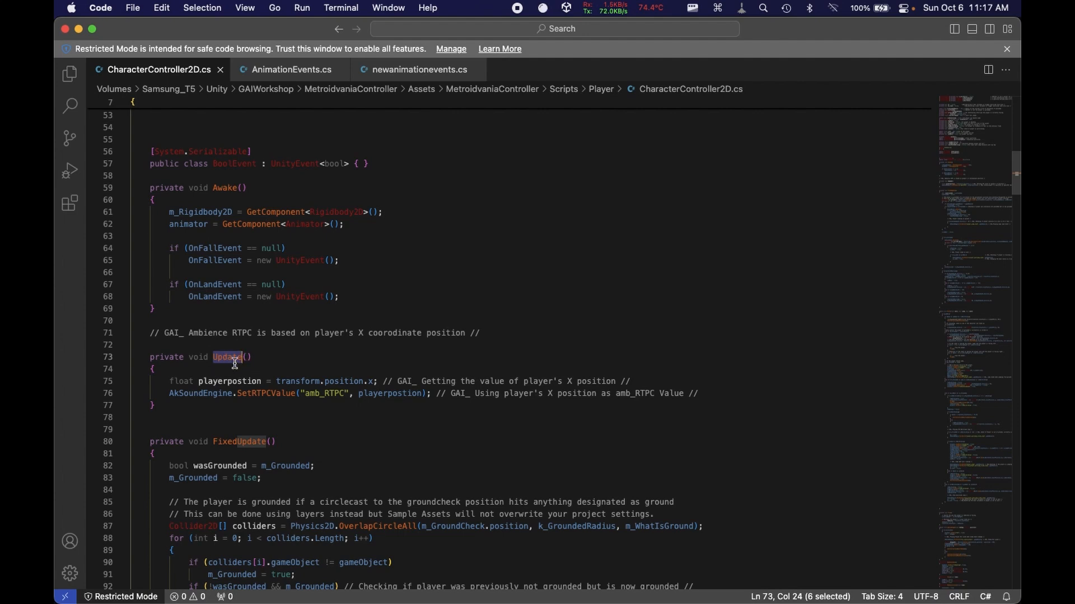
double_click(225, 188)
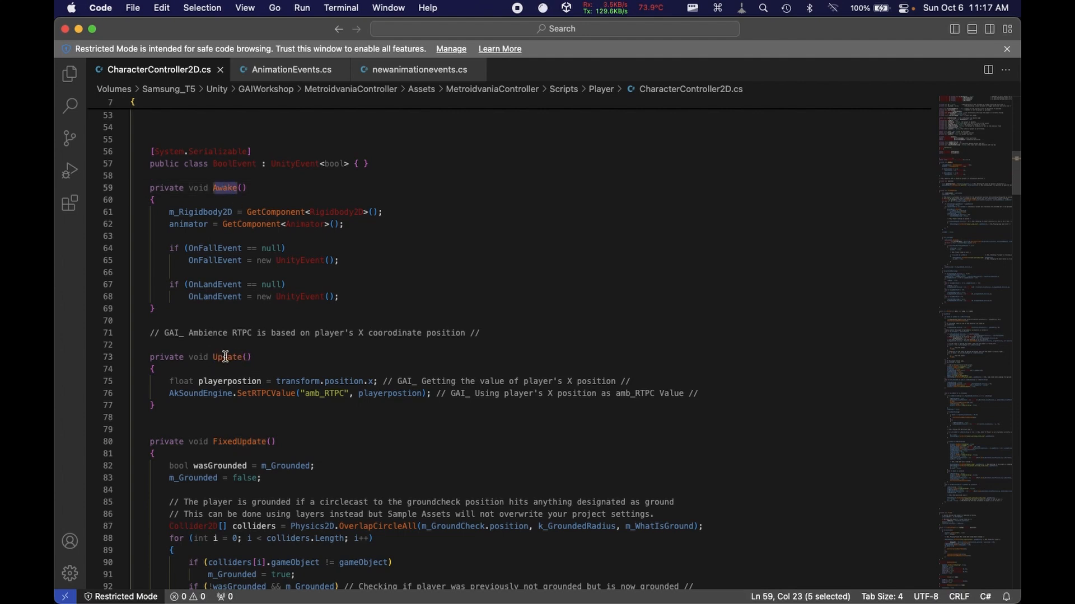
double_click(225, 357)
click(272, 358)
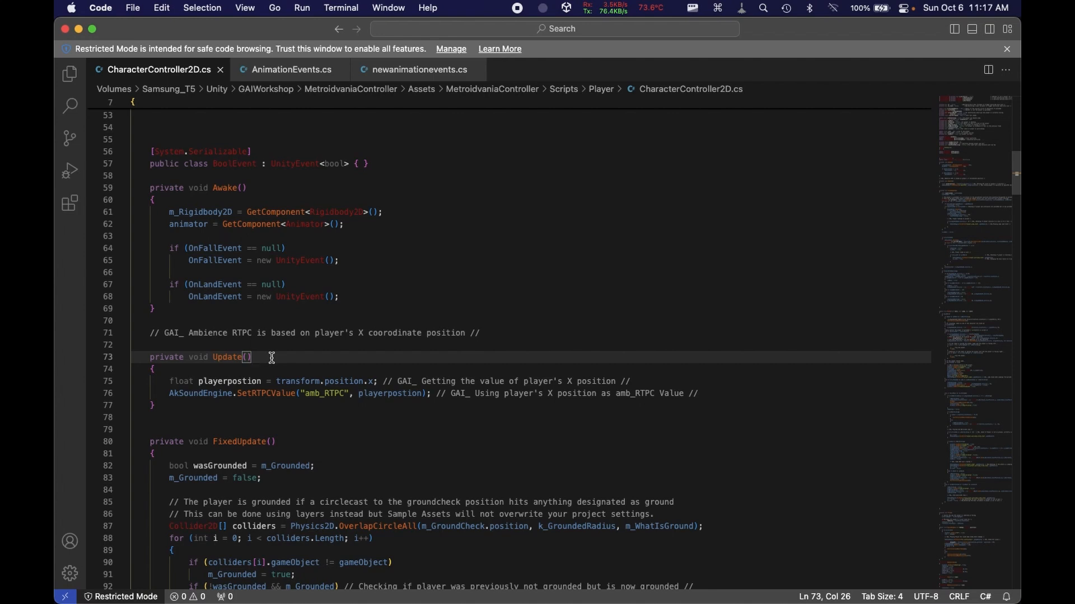
double_click(231, 358)
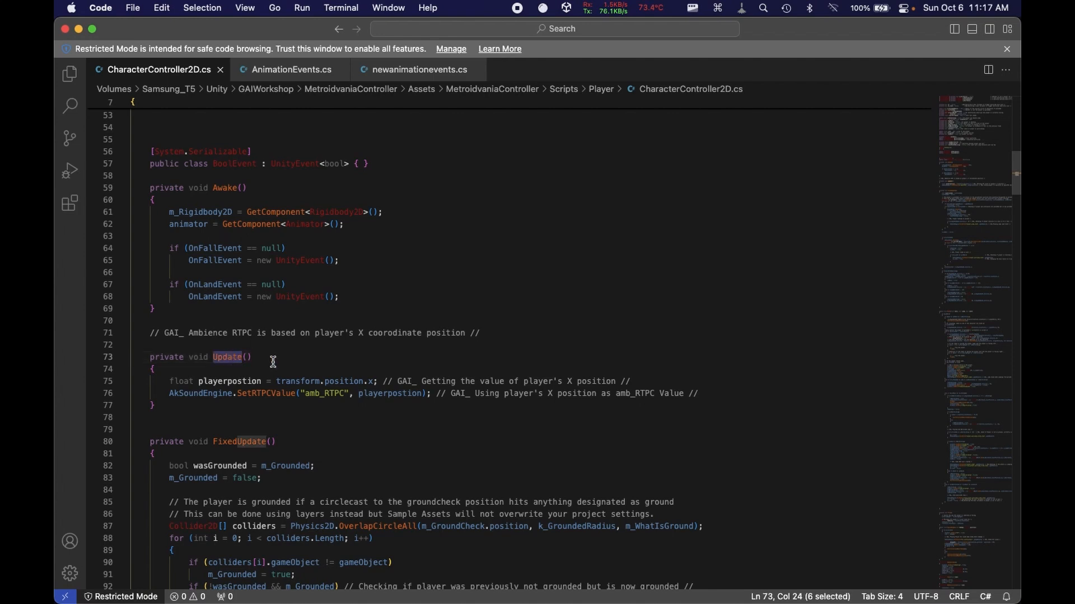
click(273, 359)
double_click(235, 357)
click(276, 380)
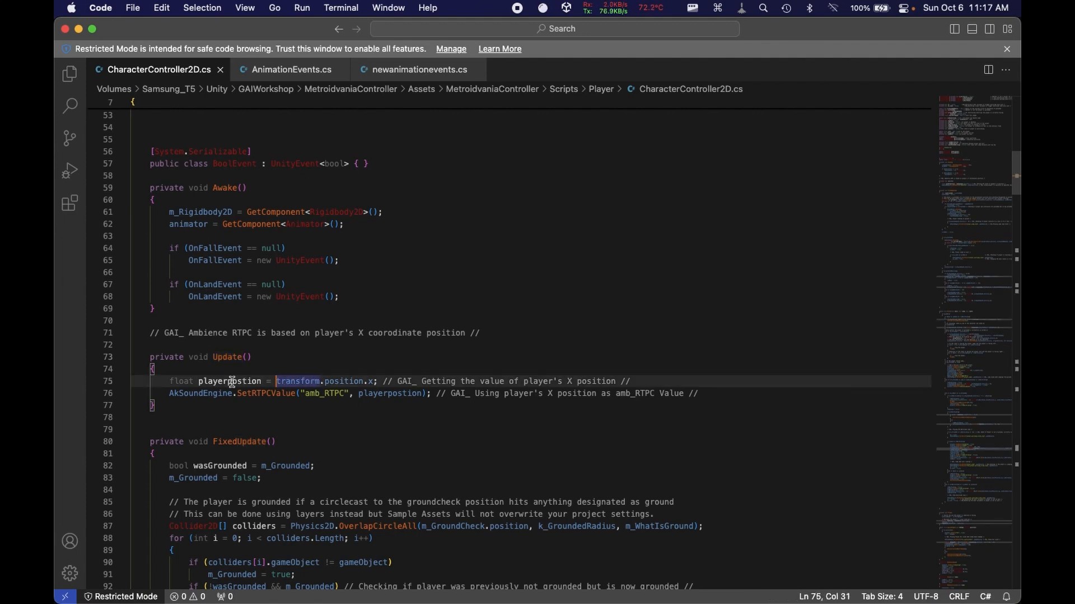
- Examine the float variable playerpostion and its assignment from the player's transform in the Update function
double_click(185, 381)
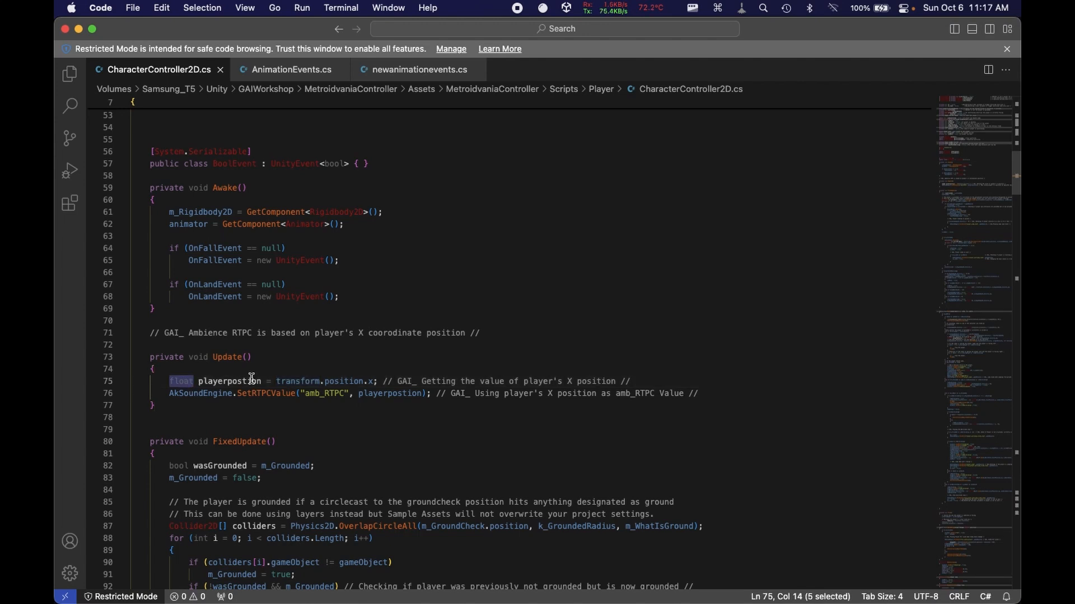
key(super+Tab)
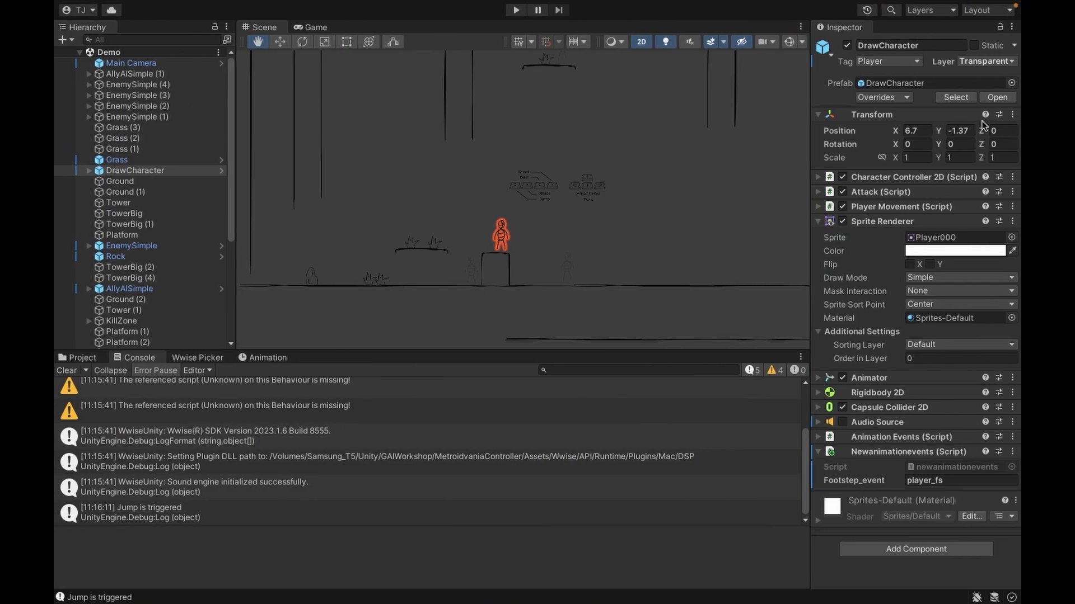
key(super+Tab)
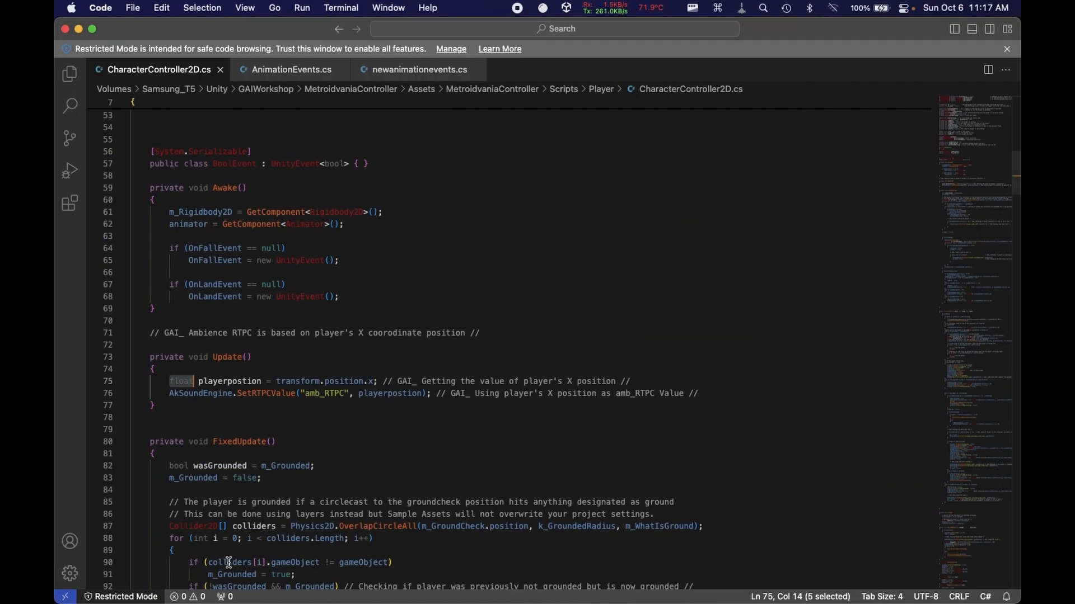
click(181, 388)
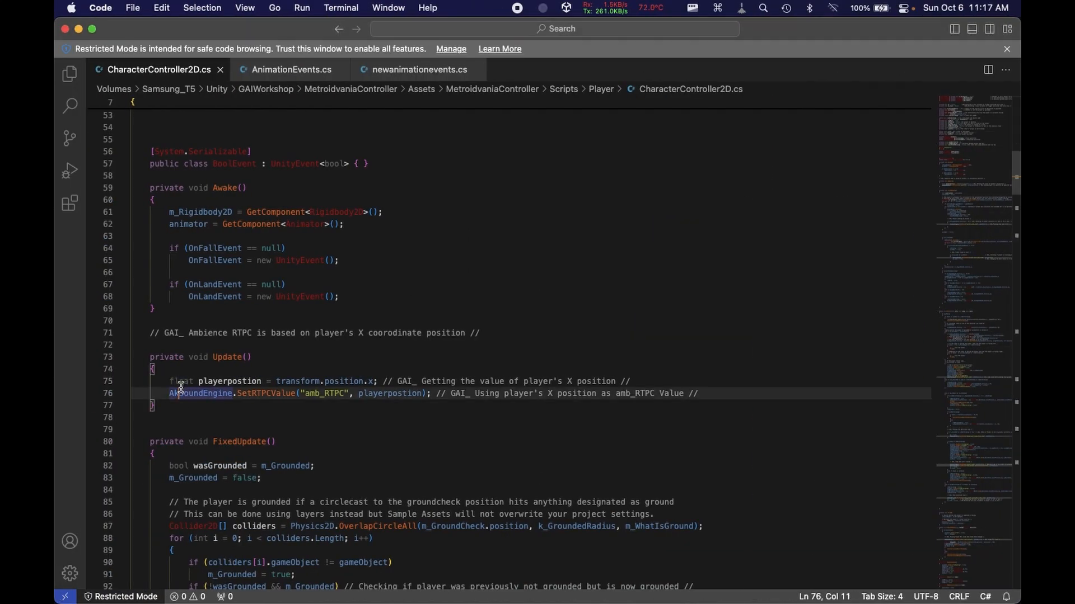
double_click(240, 383)
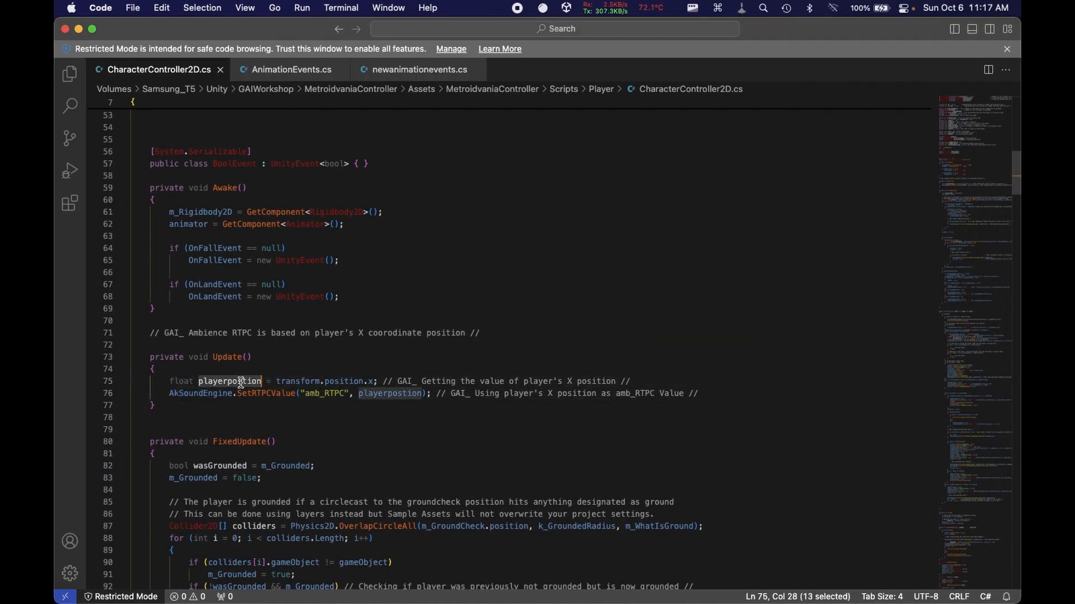
click(290, 382)
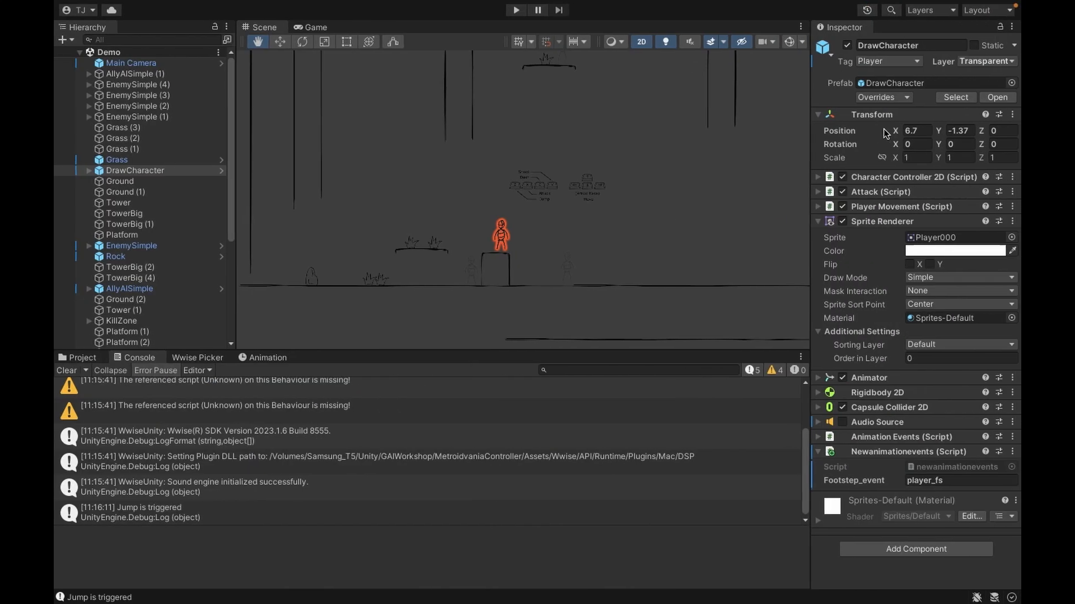
- Collapse and re-expand DrawCharacter's Transform in Unity, then compare its Position X field with transform.position.x in the script
click(873, 114)
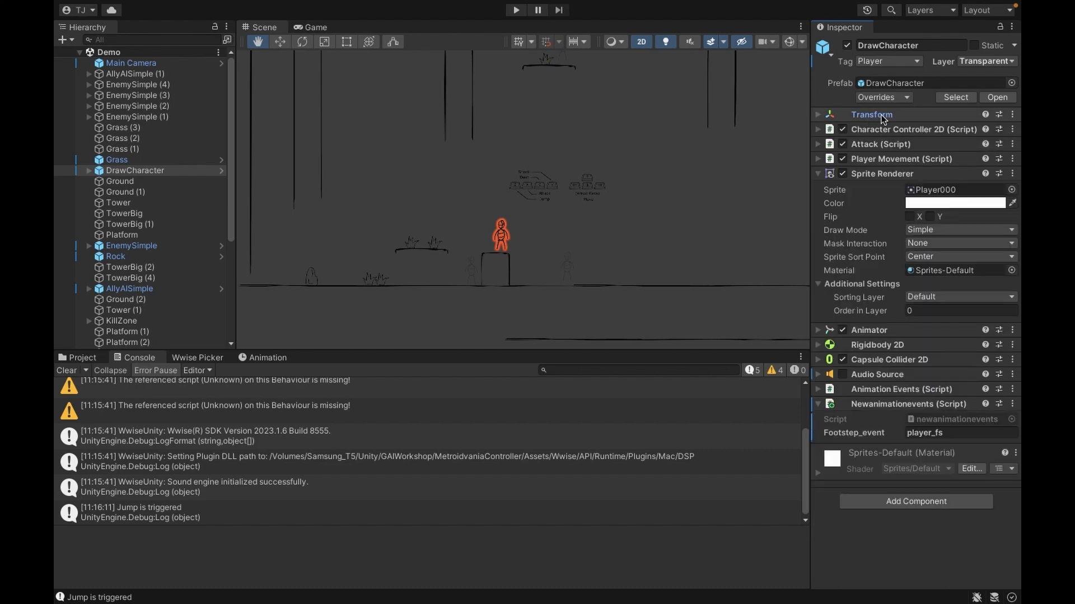
click(818, 115)
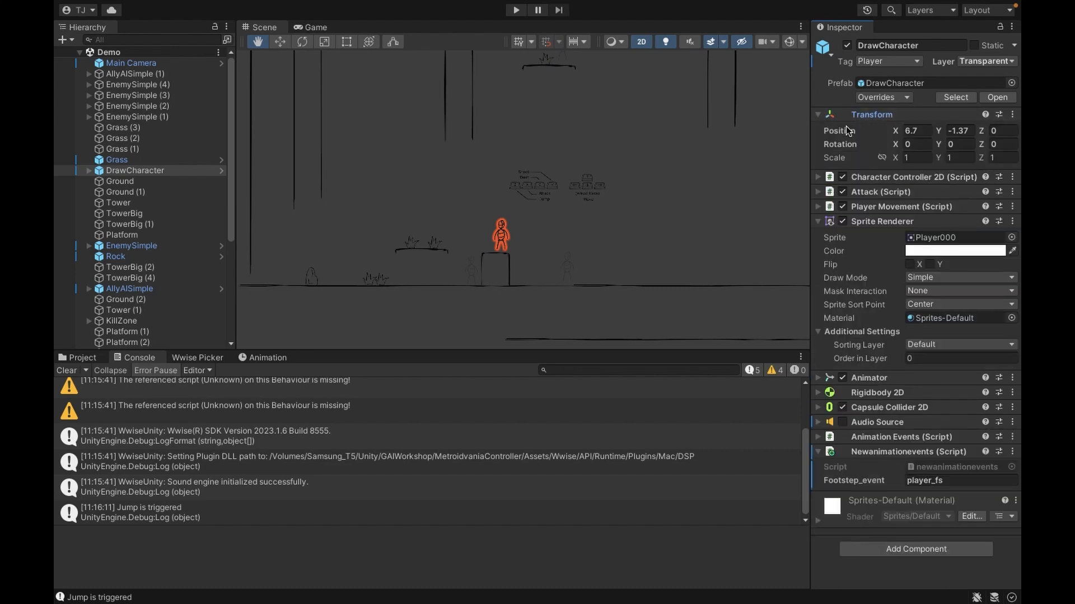
click(917, 131)
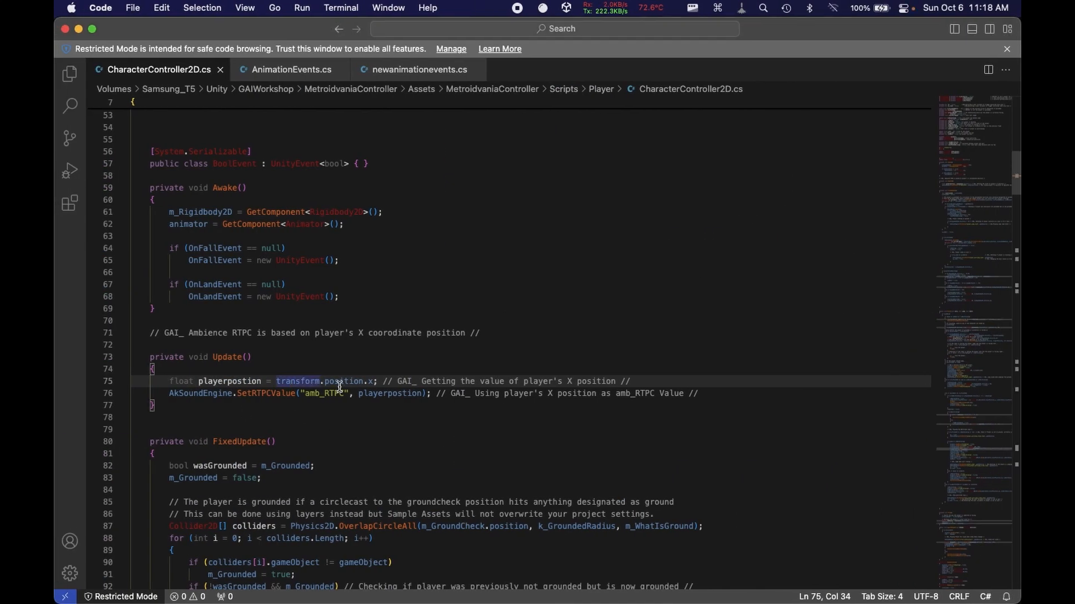
click(380, 382)
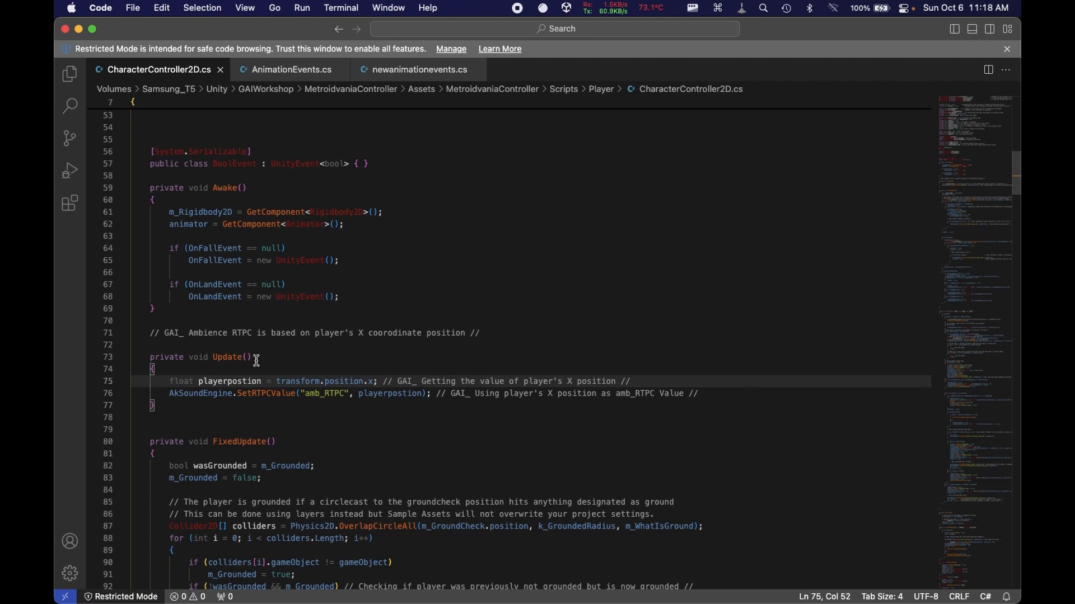
- Examine the AkSoundEngine.SetRTPCValue call and its two arguments, "amb_RTPC" and playerpostion
double_click(236, 382)
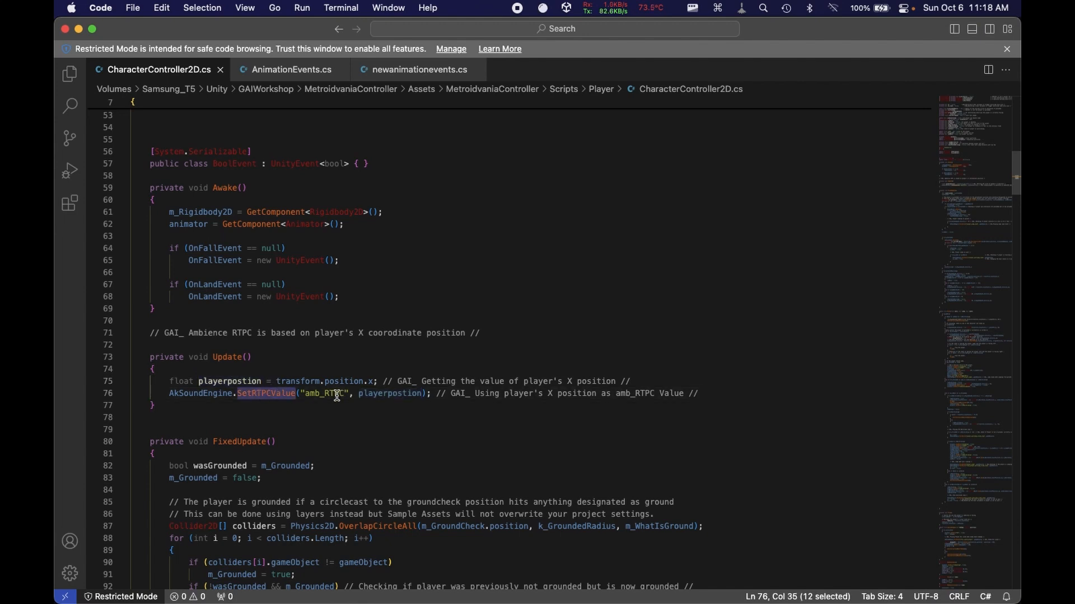
click(408, 394)
double_click(408, 395)
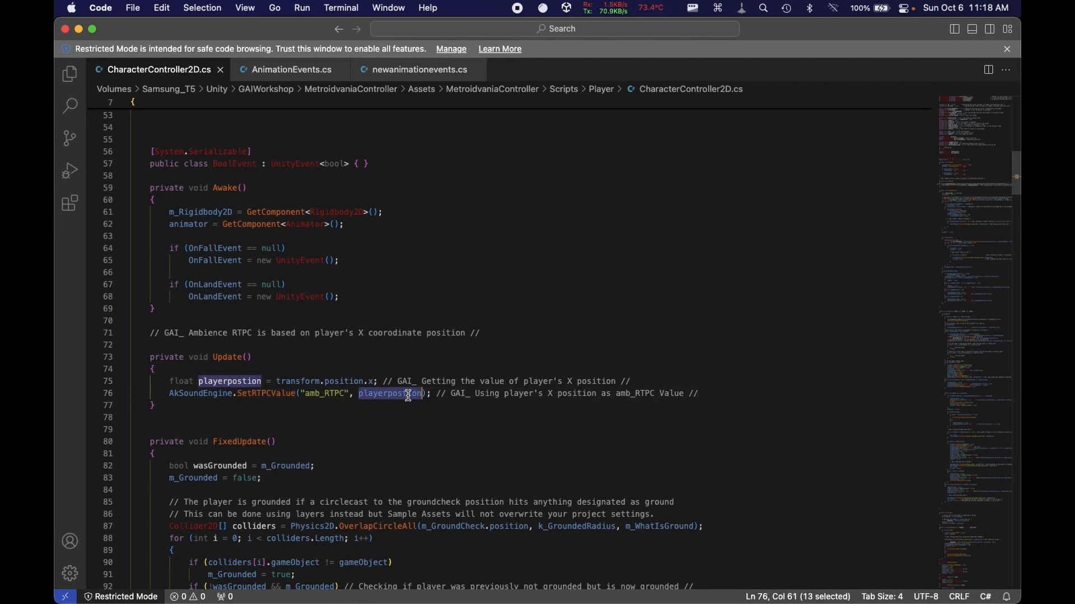
click(303, 396)
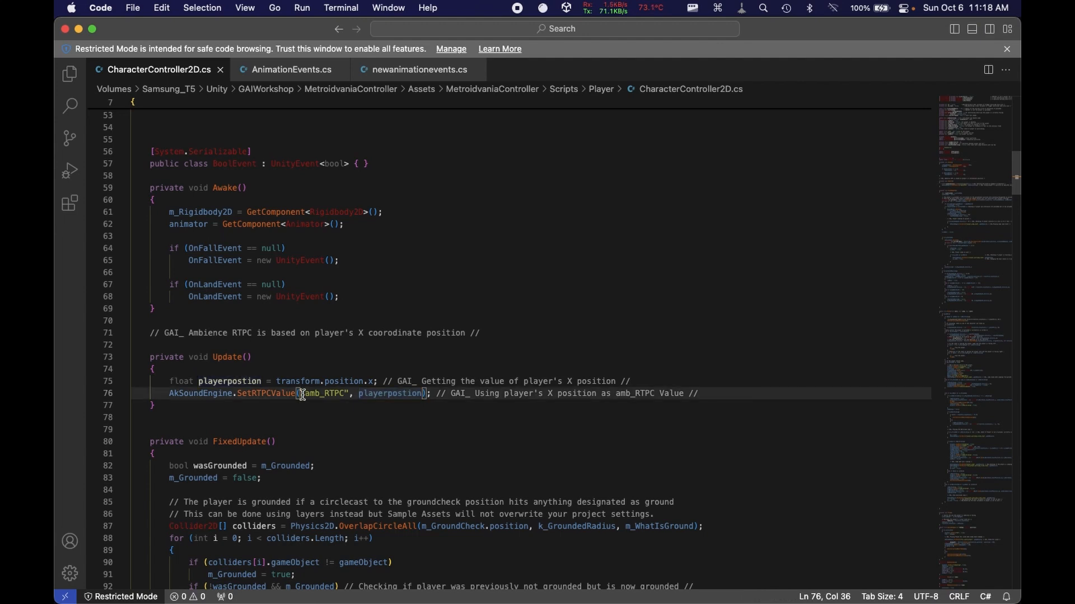
drag(302, 395, 348, 394)
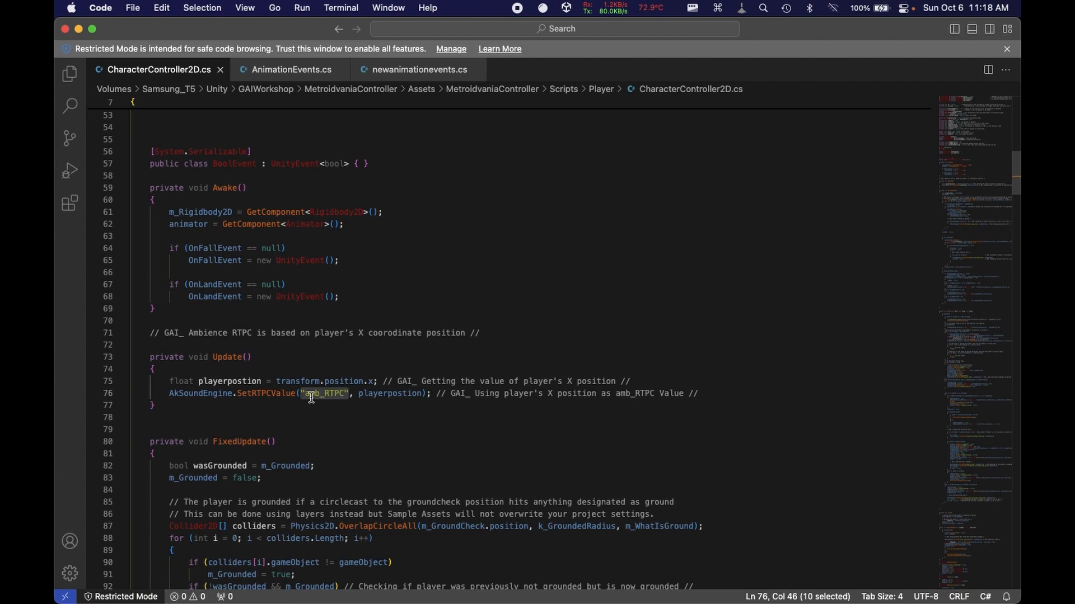
click(311, 398)
click(350, 398)
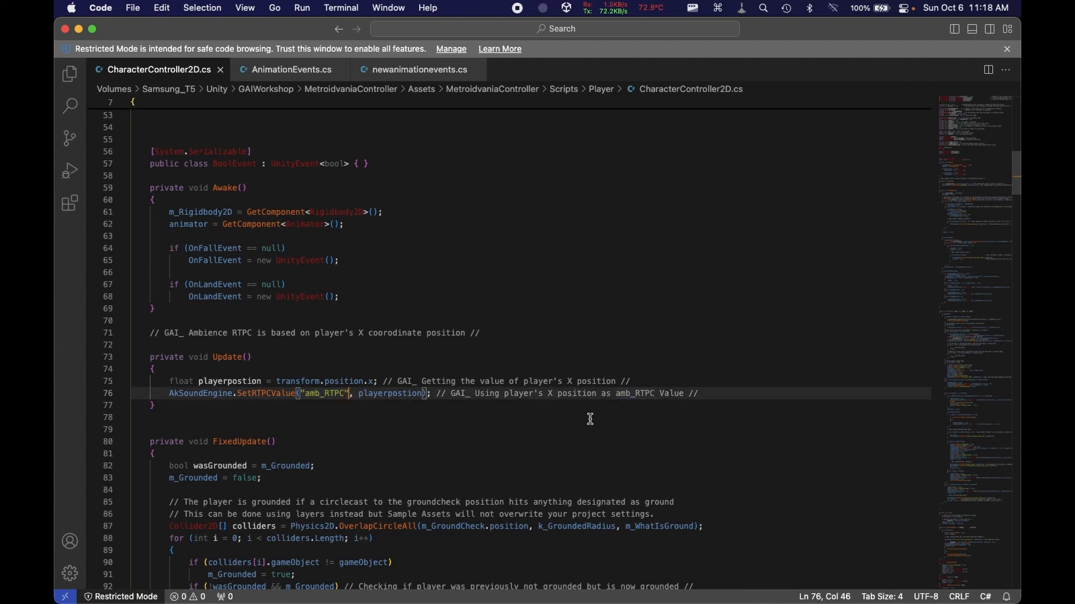
click(433, 395)
key(Return)
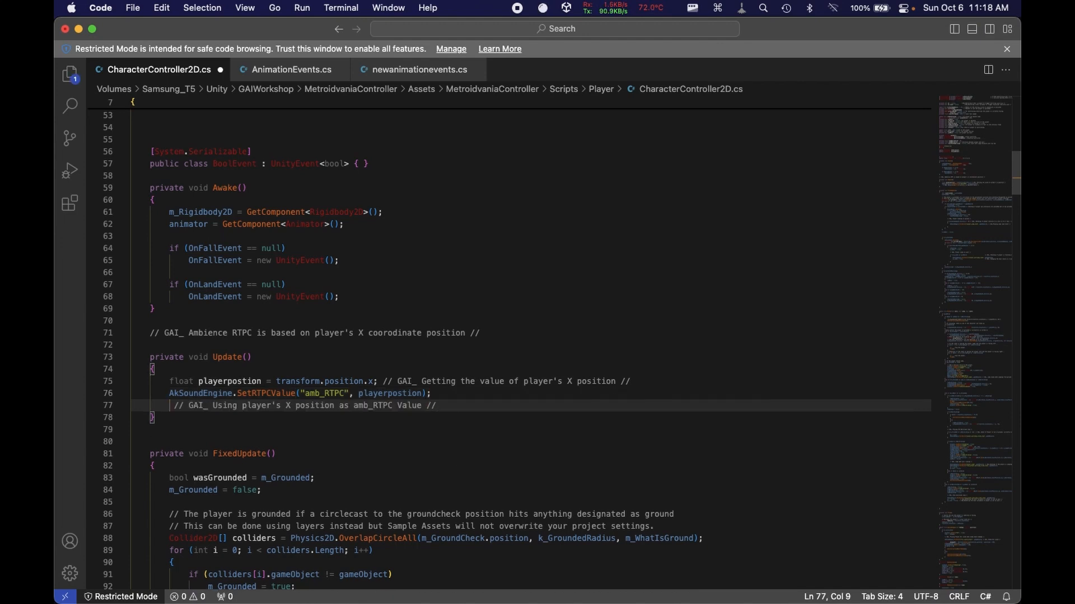
key(super+z)
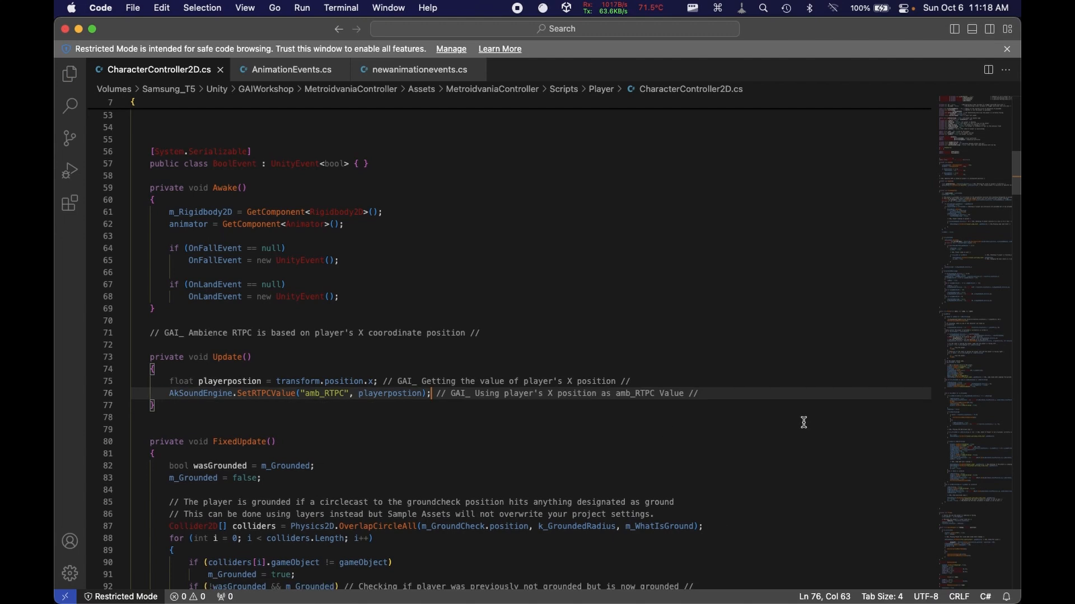
- Add Debug.Log("current rtpc value is : " + playerpostion); below the SetRTPCValue line in Update and save the script
key(Return)
text(D)
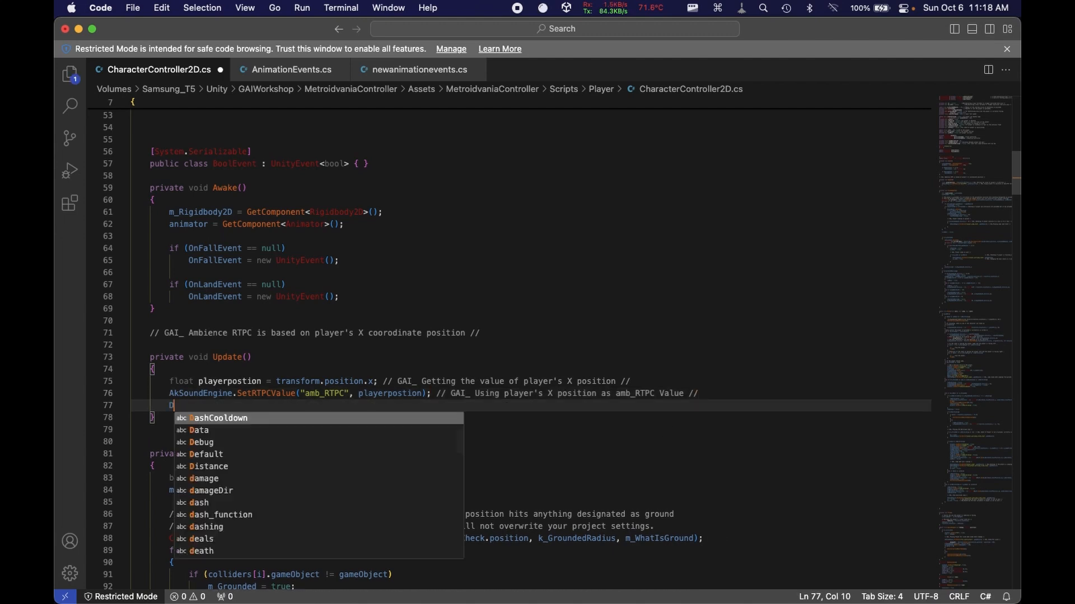
text(ebug.Log)
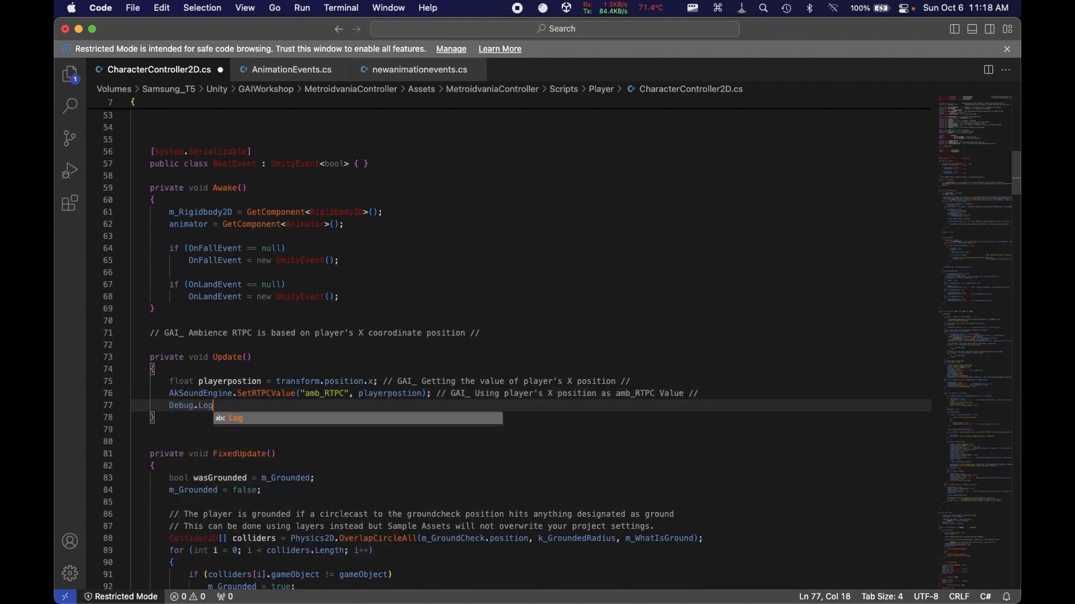
text(()
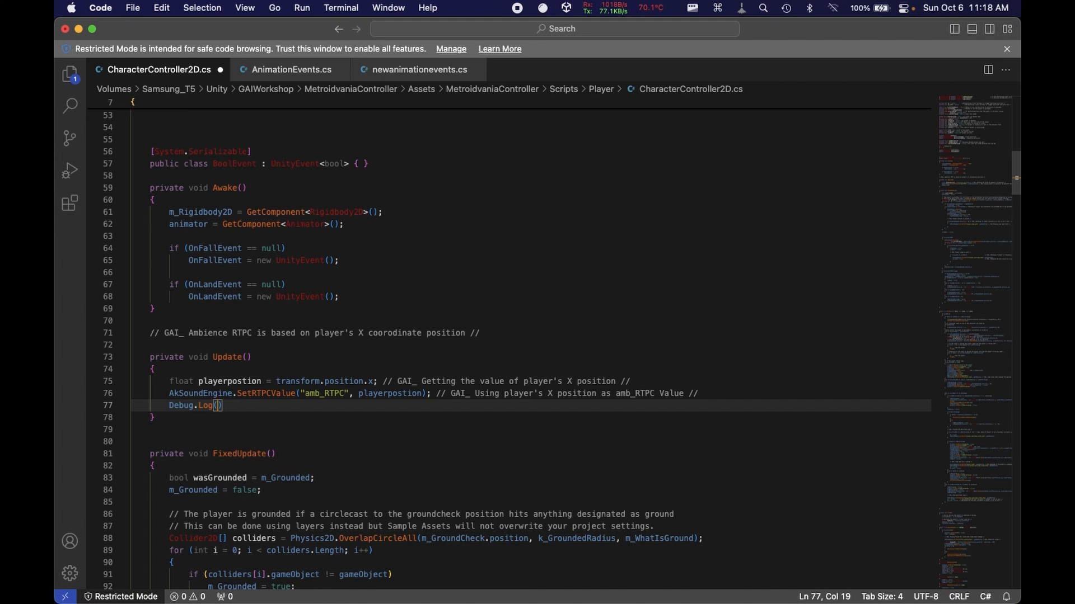
text("current rtpc vale)
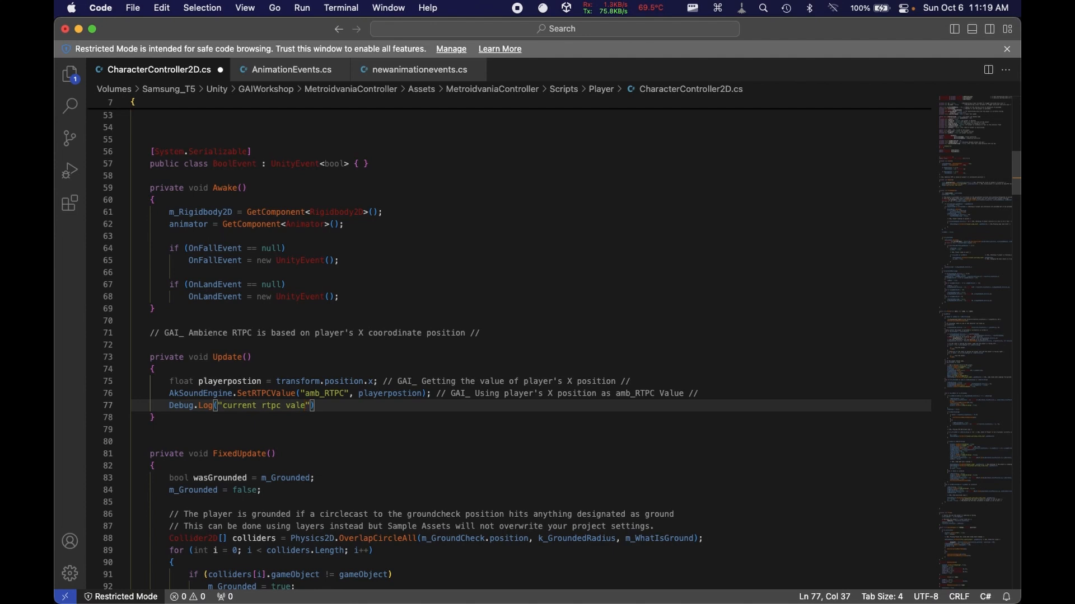
key(BackSpace)
text(ue is : " + playerpo)
key(Tab)
text(;)
key(super+s)
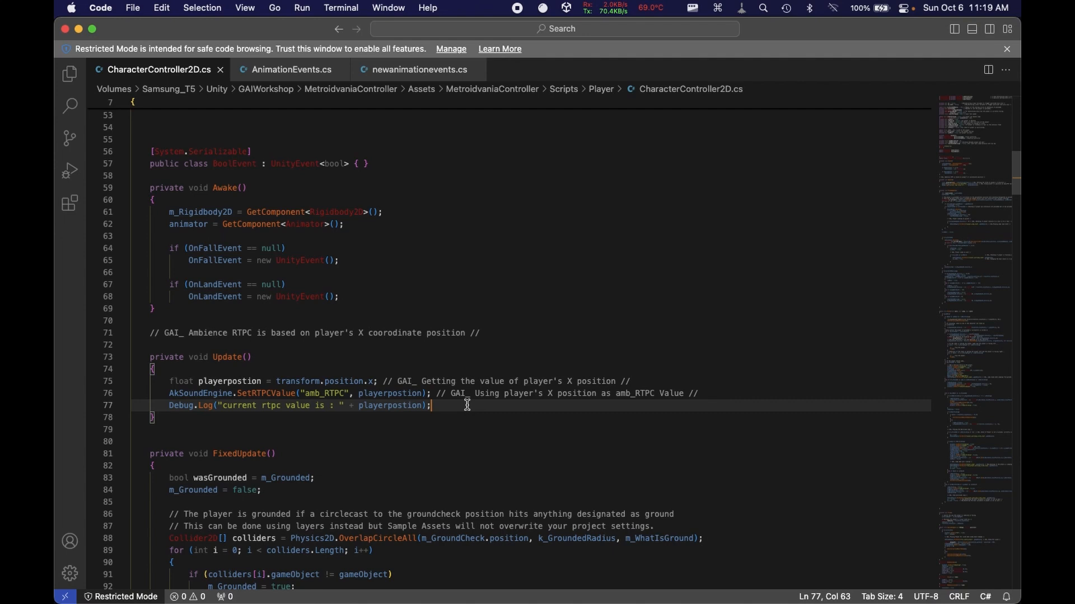
- Switch to Unity, play the game while moving DrawCharacter left and right to watch the logged RTPC values, and stop it
key(ctrl+Right)
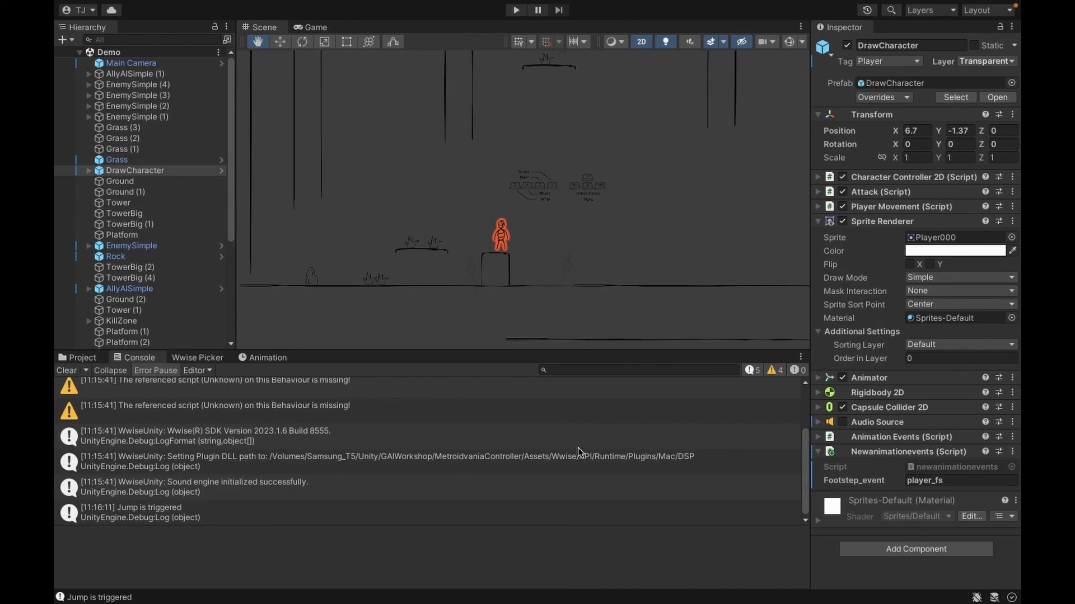
click(516, 12)
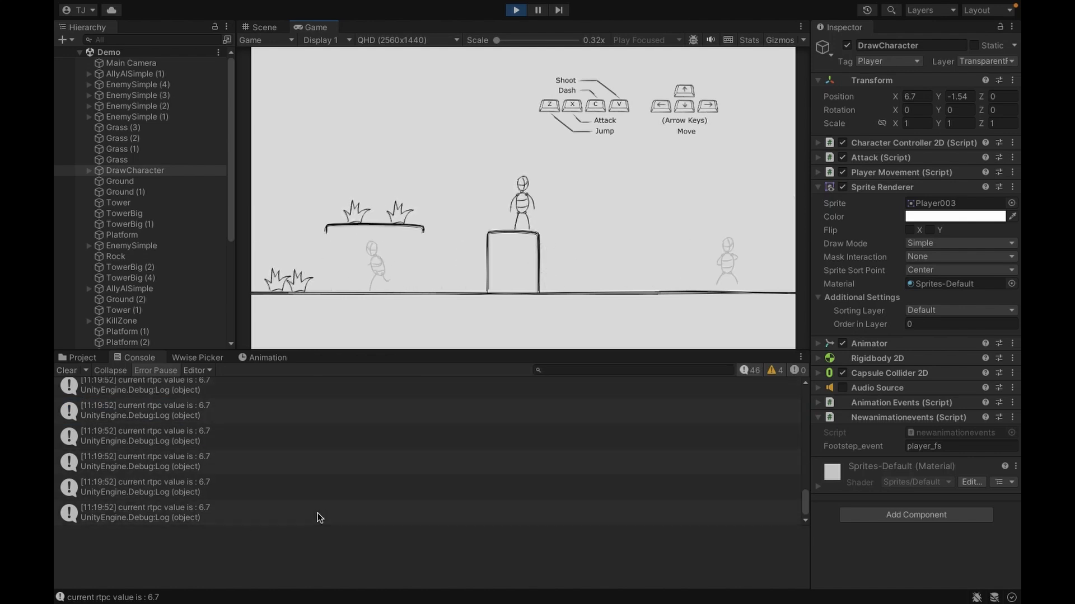
key(Left)
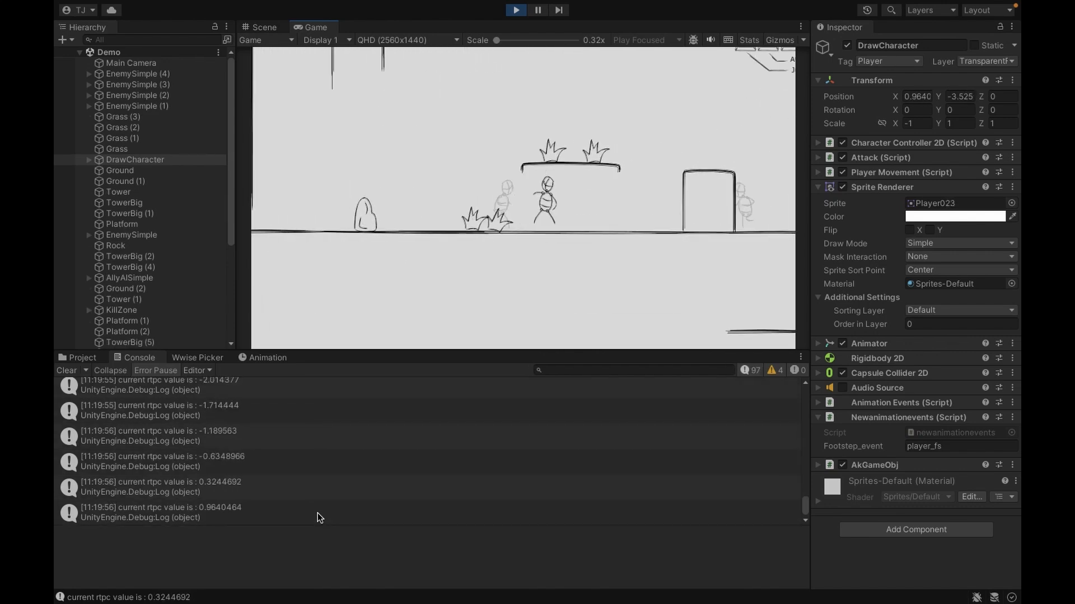
key(Right)
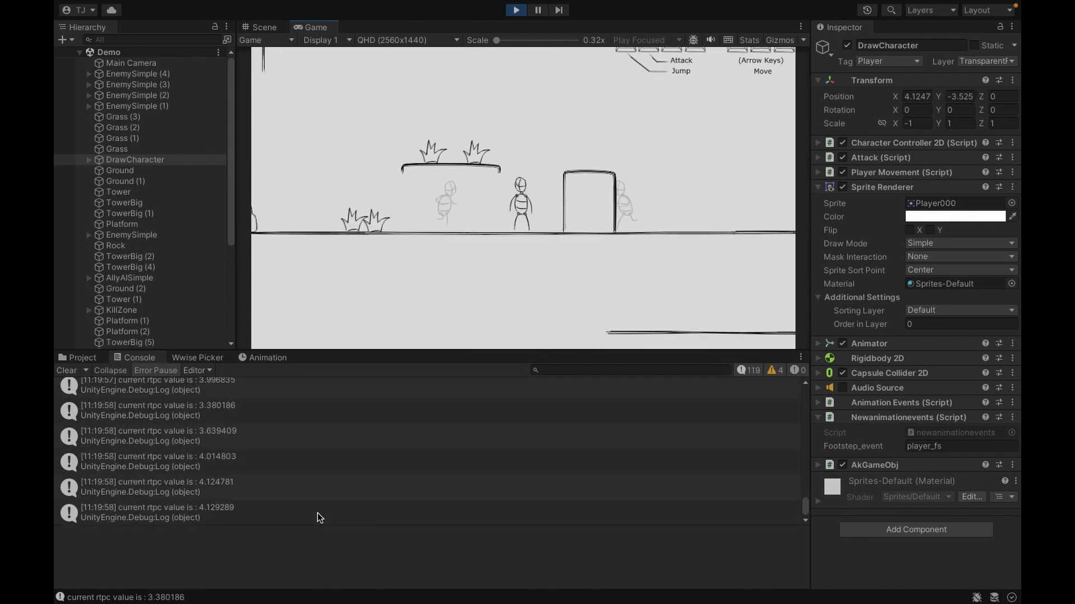
key(Left)
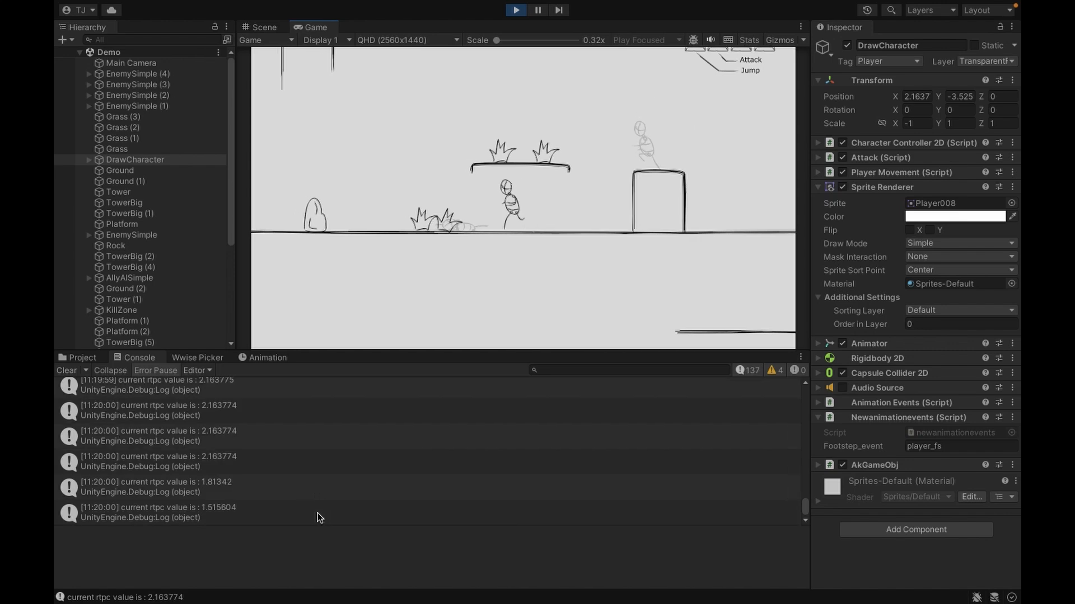
key(Left)
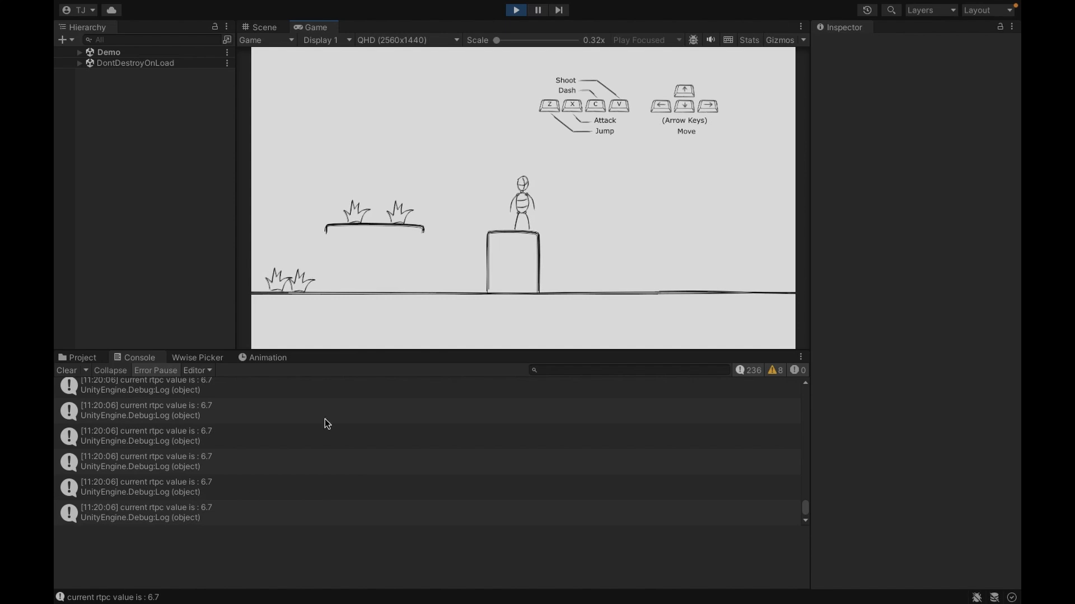
click(516, 10)
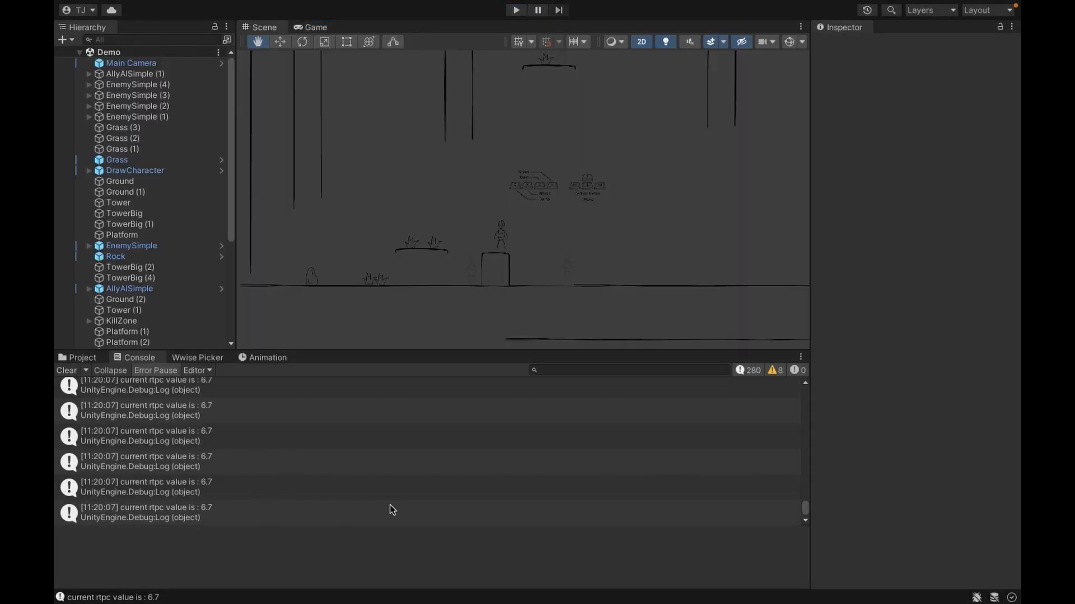
- Switch to the CharacterController2D script and examine how playerpostion is read from transform.position.x in Update
key(super+Tab)
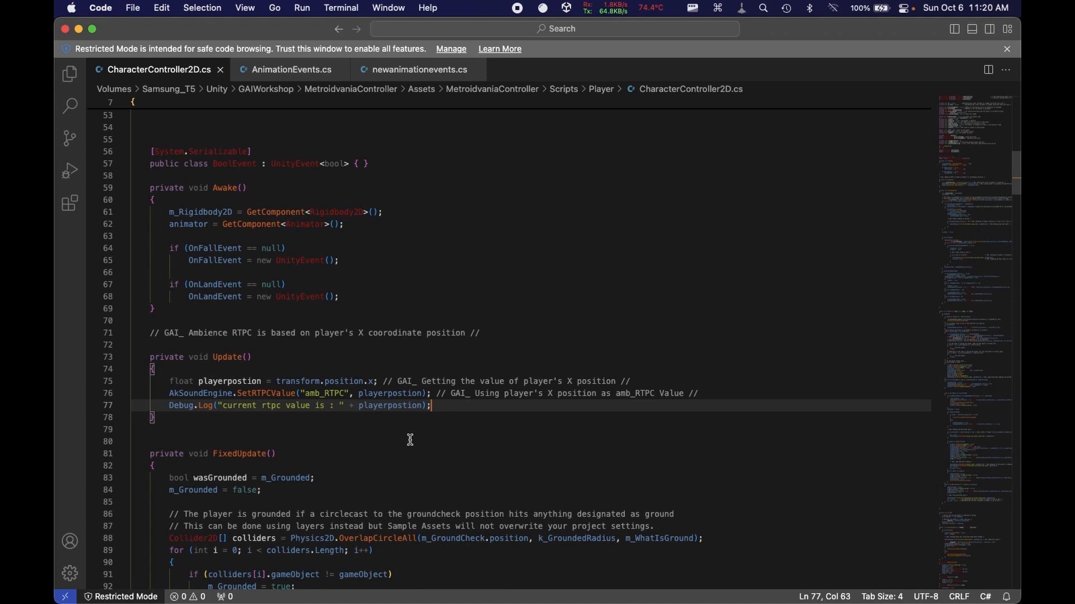
click(375, 381)
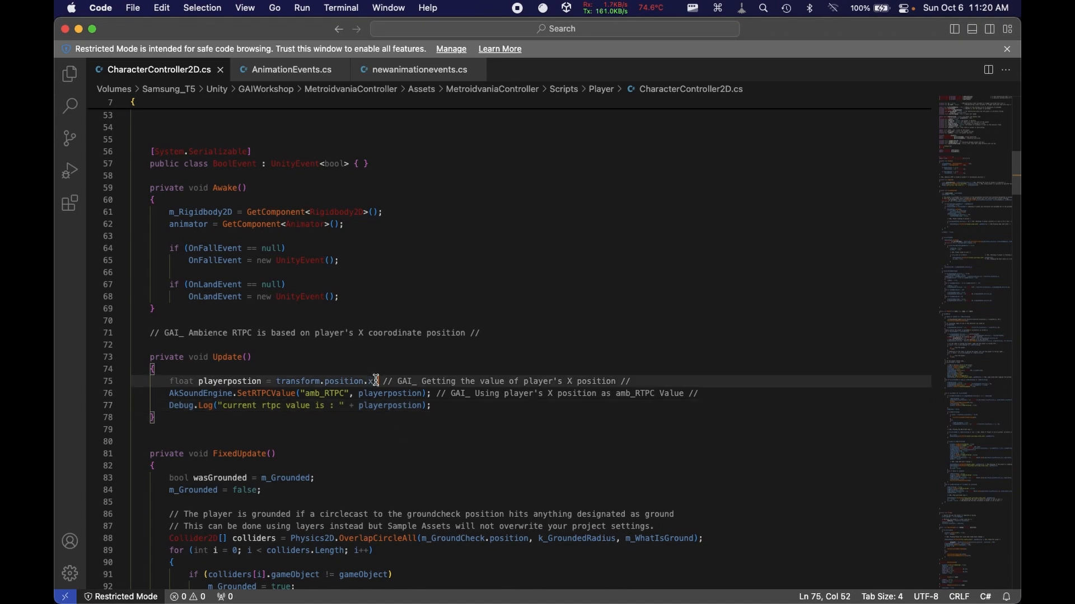
double_click(278, 381)
click(339, 381)
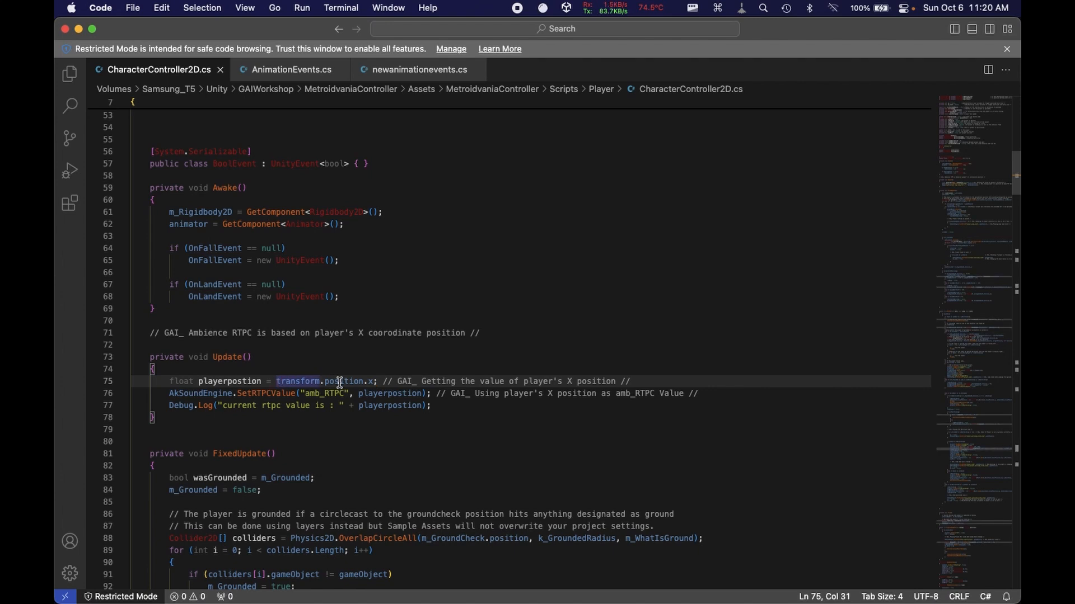
click(380, 382)
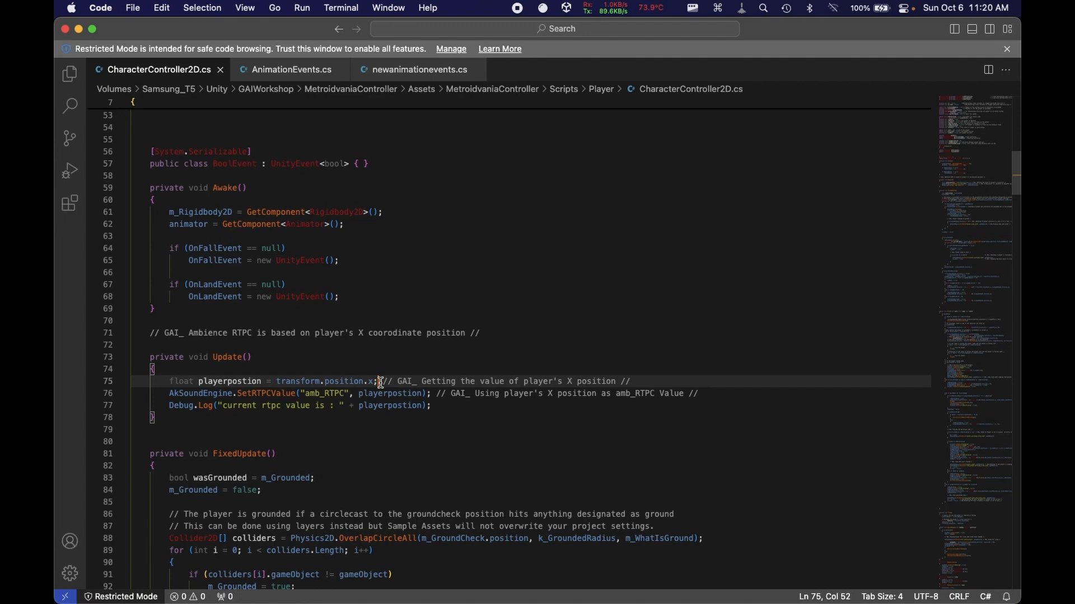
key(super+Tab)
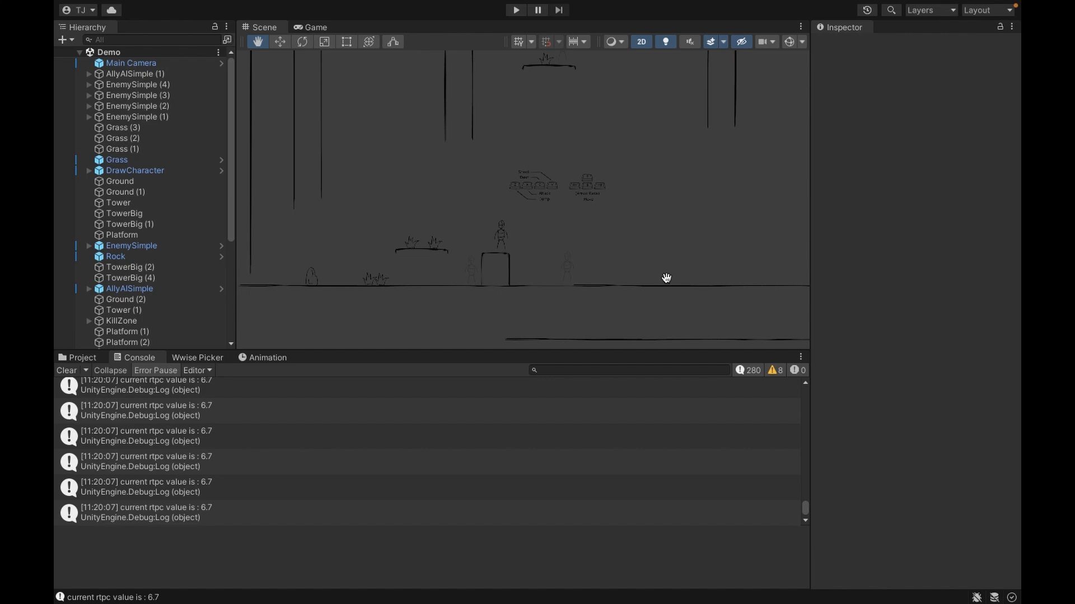
double_click(424, 411)
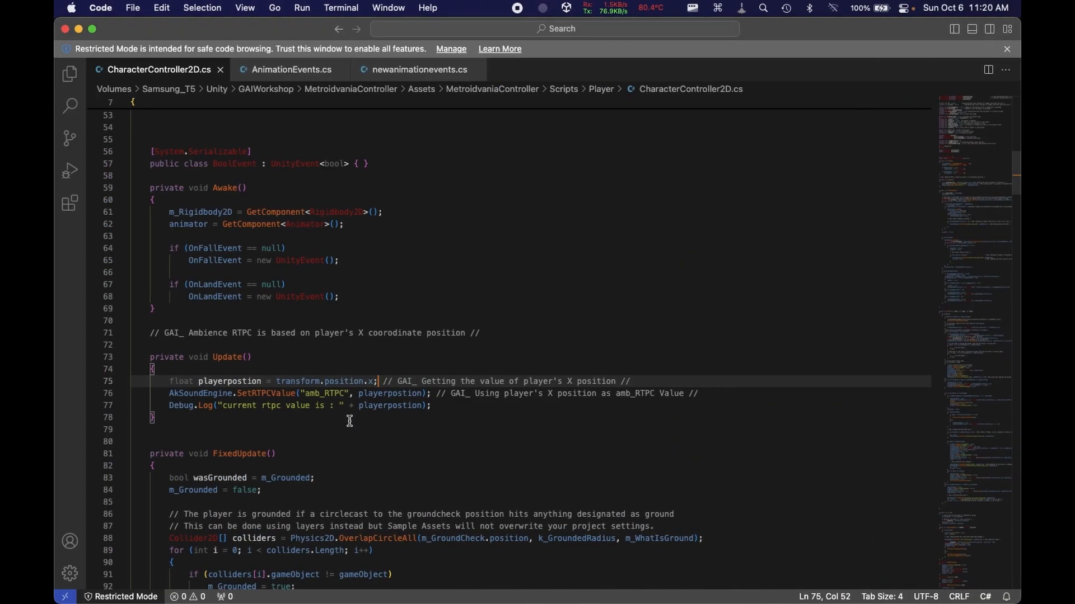
- Switch to Wwise and open the ambience blend container to view its day_night blend track
key(ctrl+Right)
key(ctrl+Right)
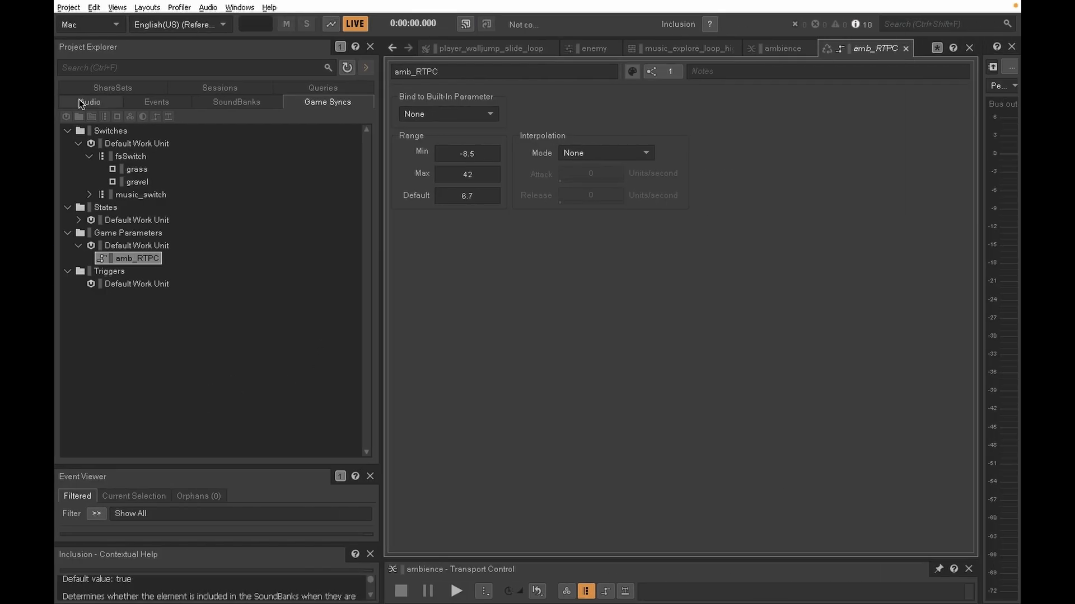
click(79, 100)
double_click(163, 221)
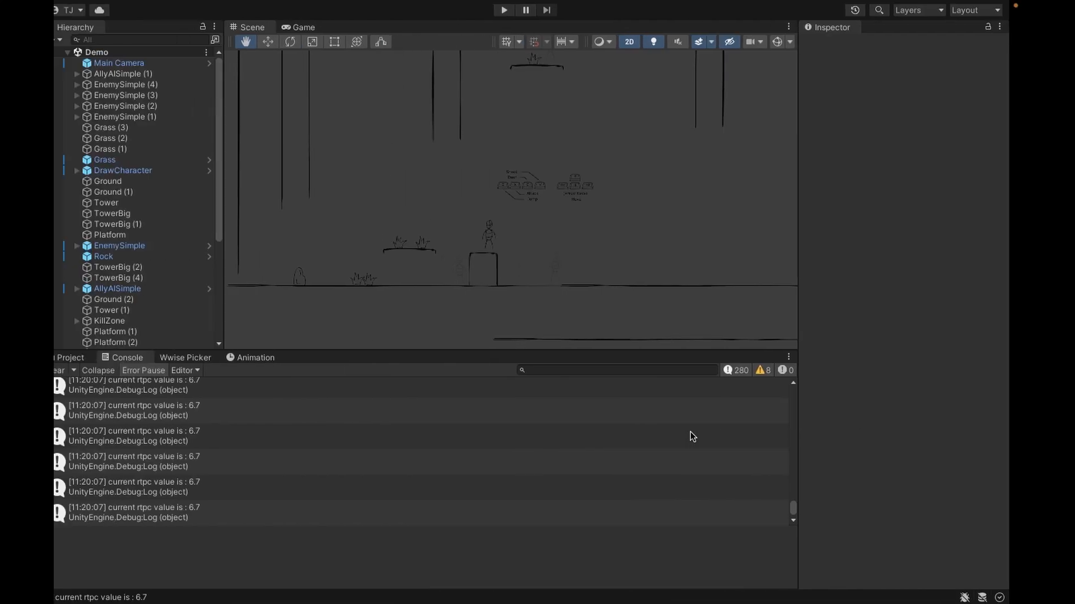
- Switch to Unity, select DrawCharacter and check the Life field of its Character Controller 2D component
click(145, 174)
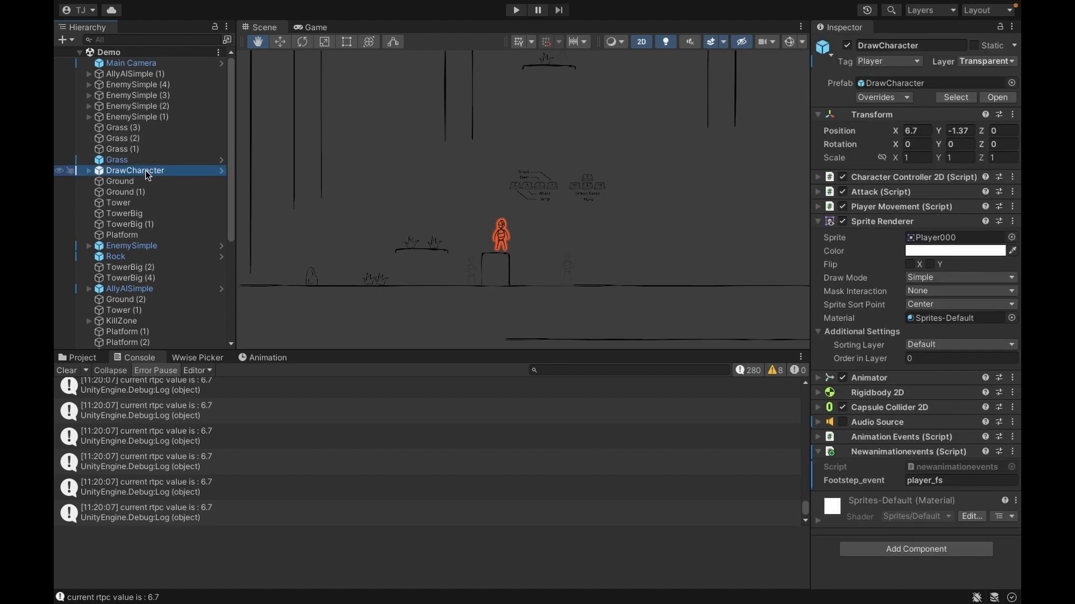
click(820, 178)
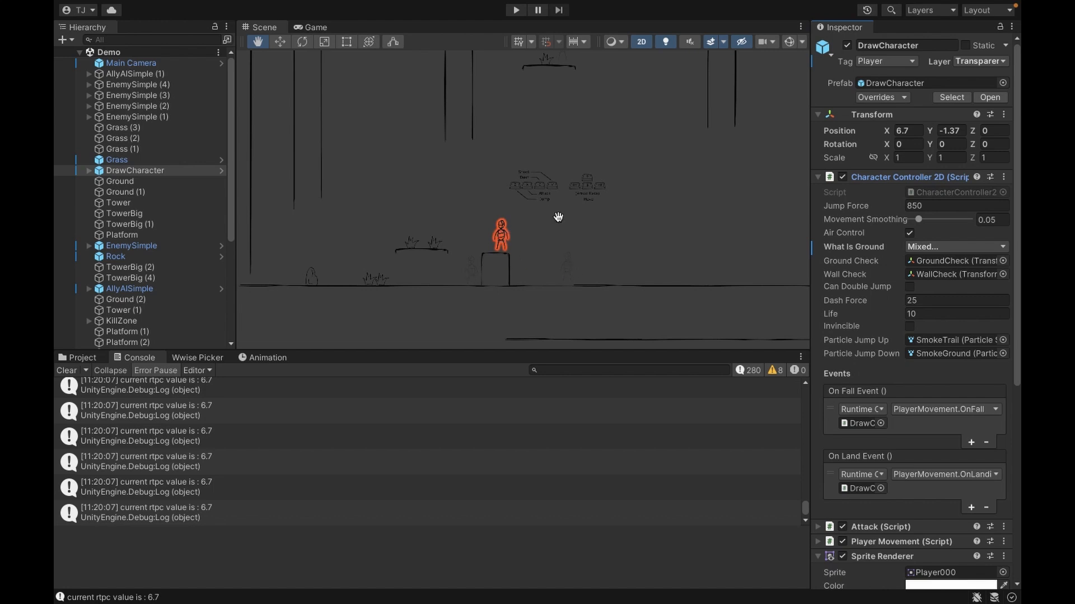
click(956, 316)
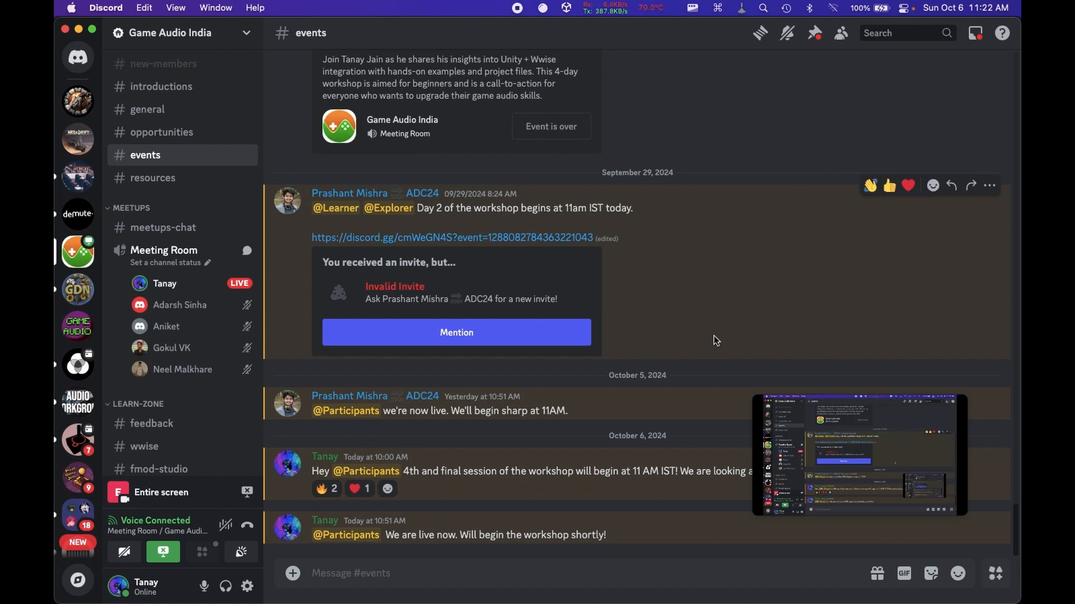
- Switch back to Wwise and duplicate the ambience blend container inside the ambience actor-mixer
key(ctrl+Right)
key(ctrl+Right)
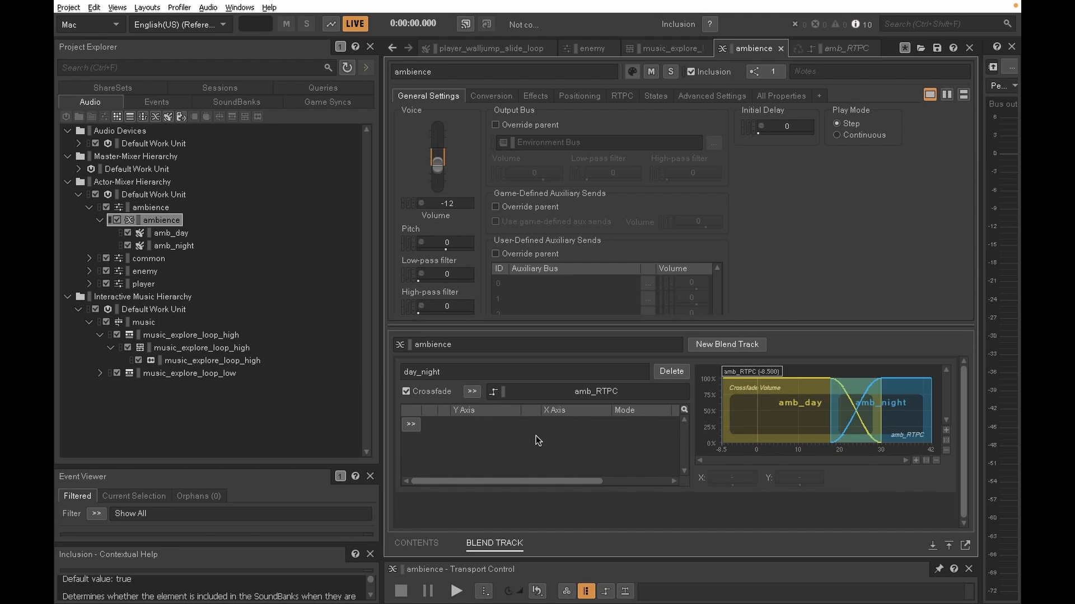
right_click(162, 222)
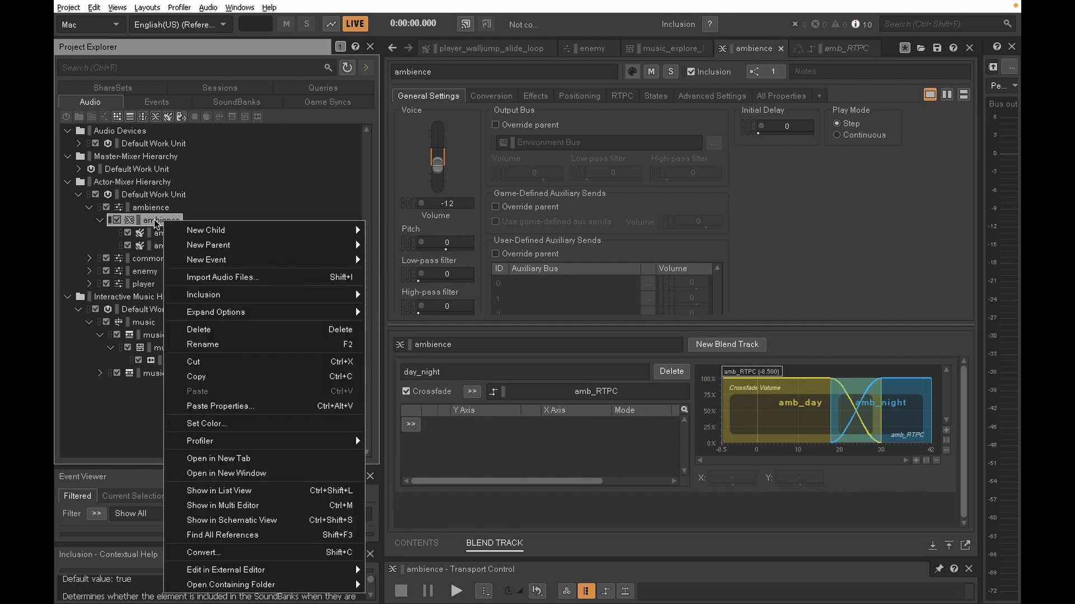
mouse_move(209, 229)
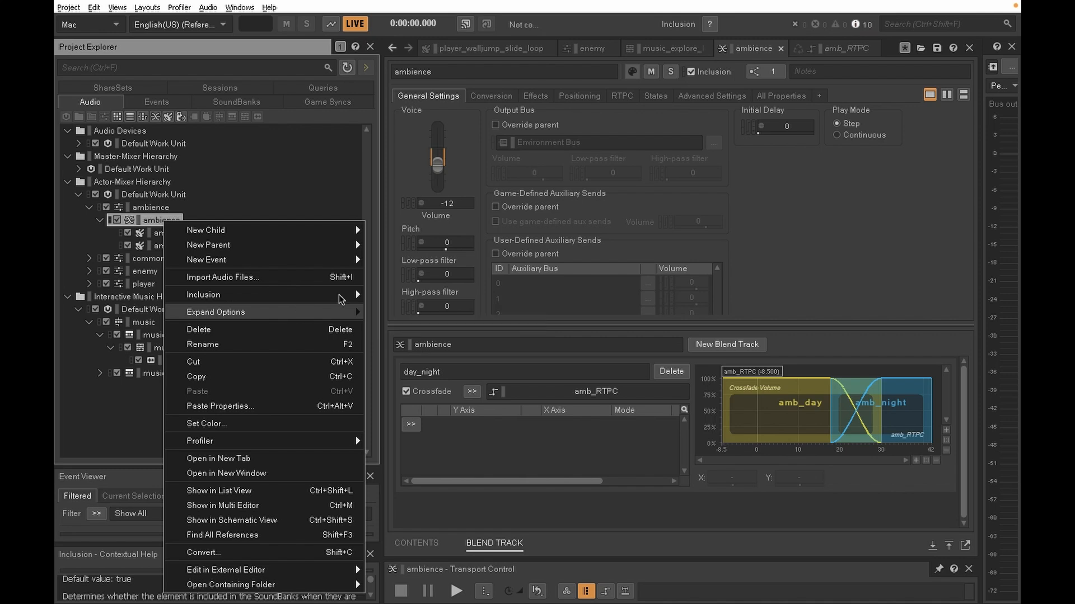
click(184, 176)
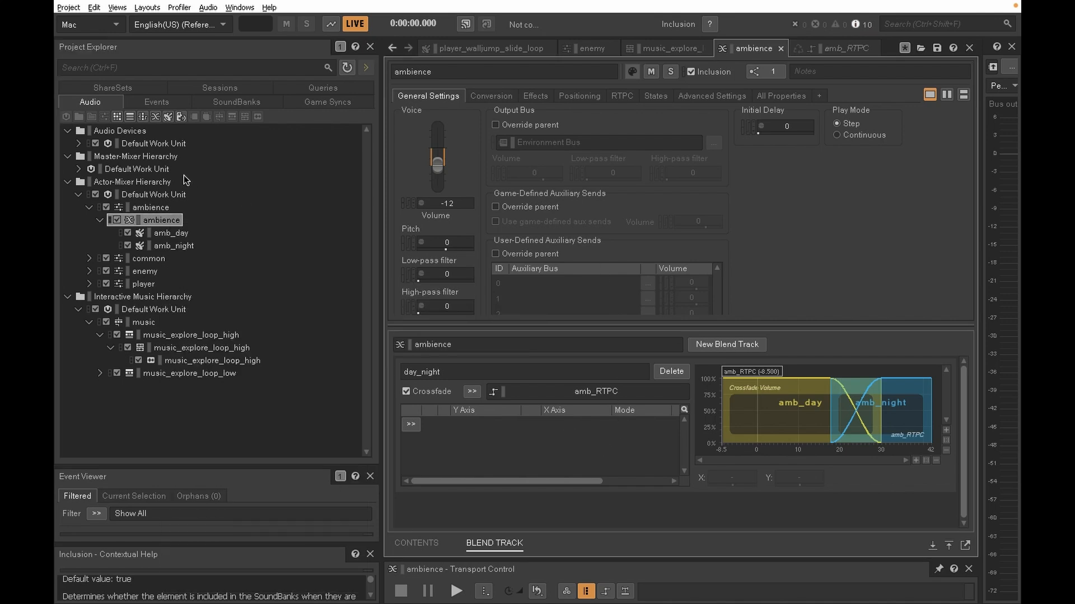
click(163, 221)
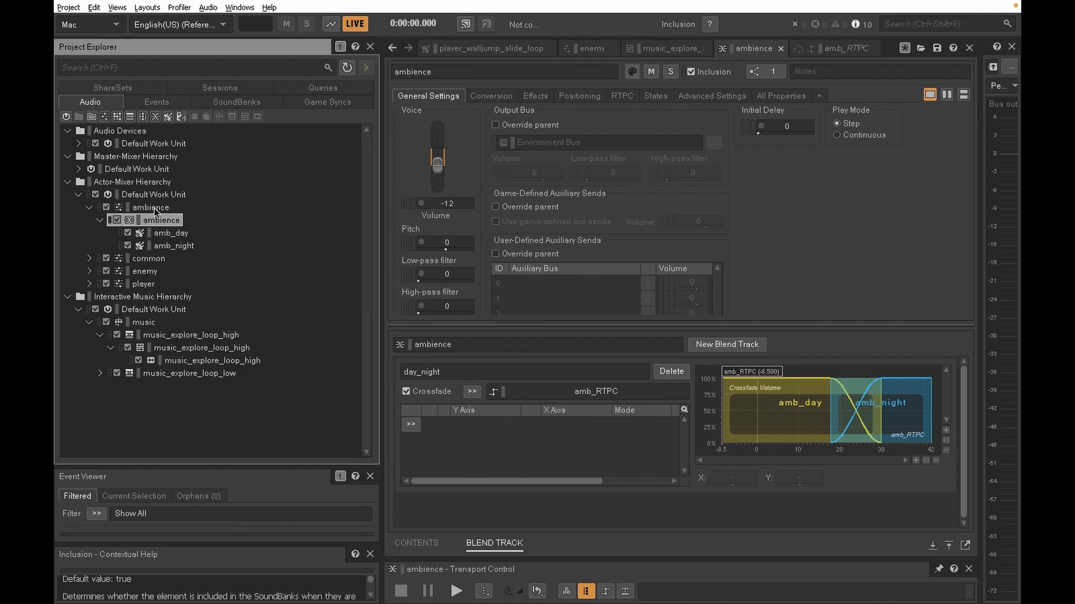
click(153, 208)
key(ctrl+d)
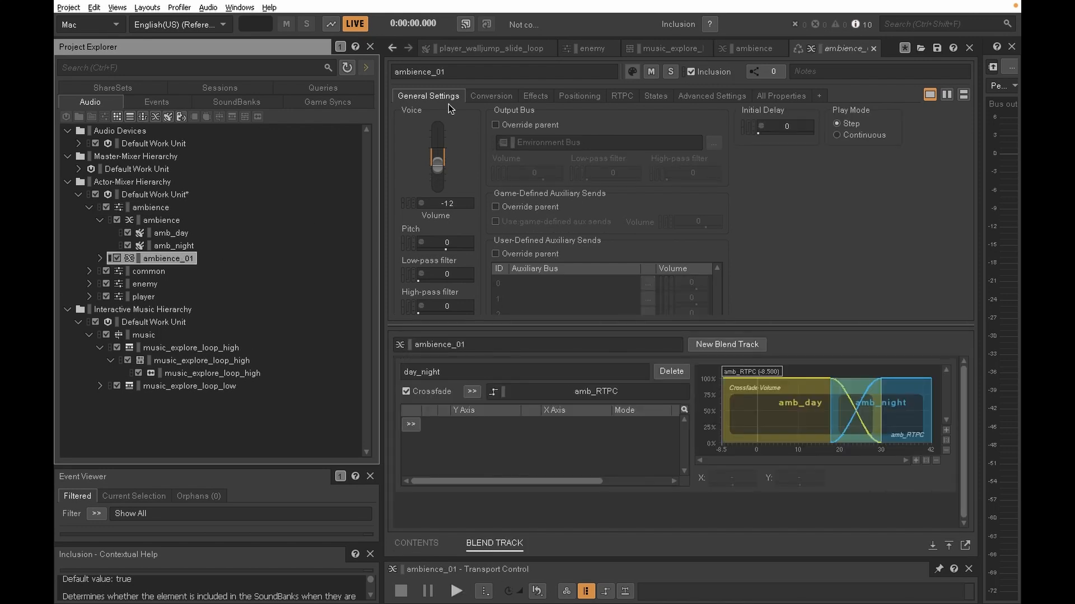
- Rename the duplicated blend container to ambience_heartbeat
click(452, 71)
click(452, 71)
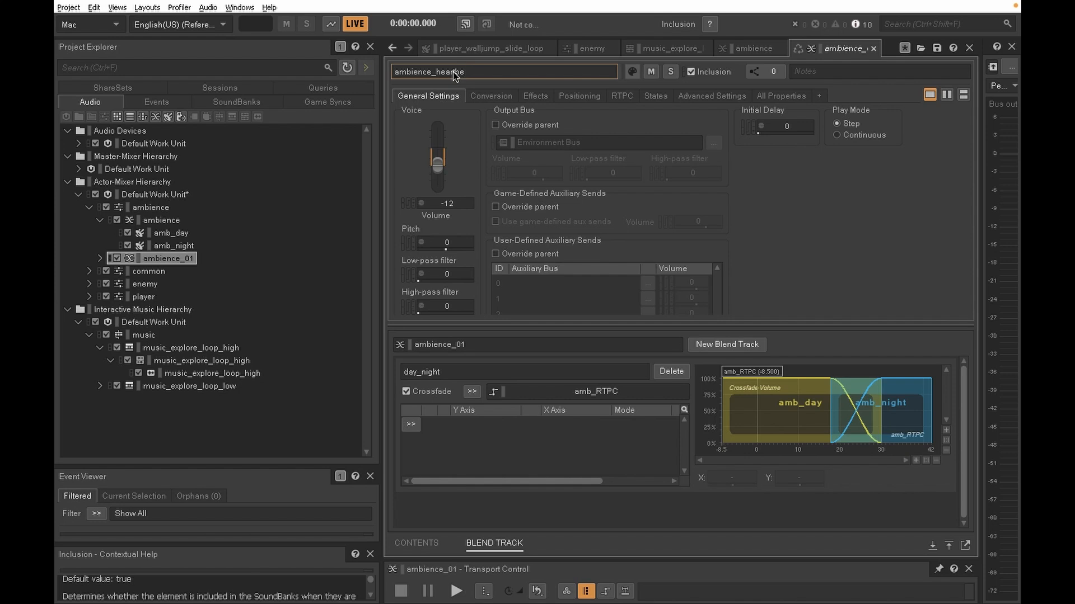
key(Return)
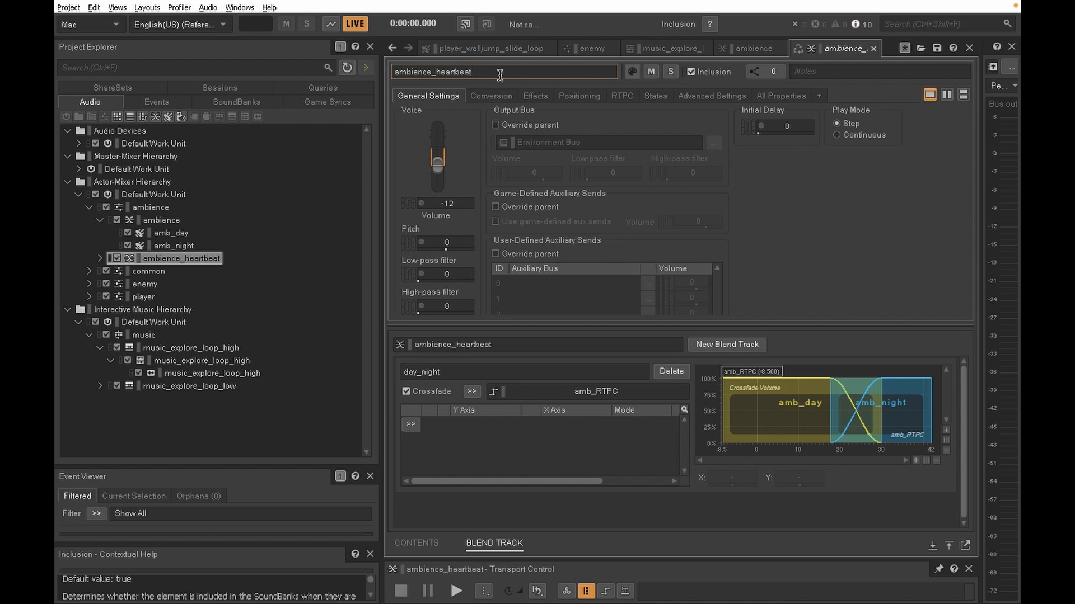
- Rename the duplicated blend container to ambience_life and expand it in the hierarchy
click(499, 75)
click(471, 72)
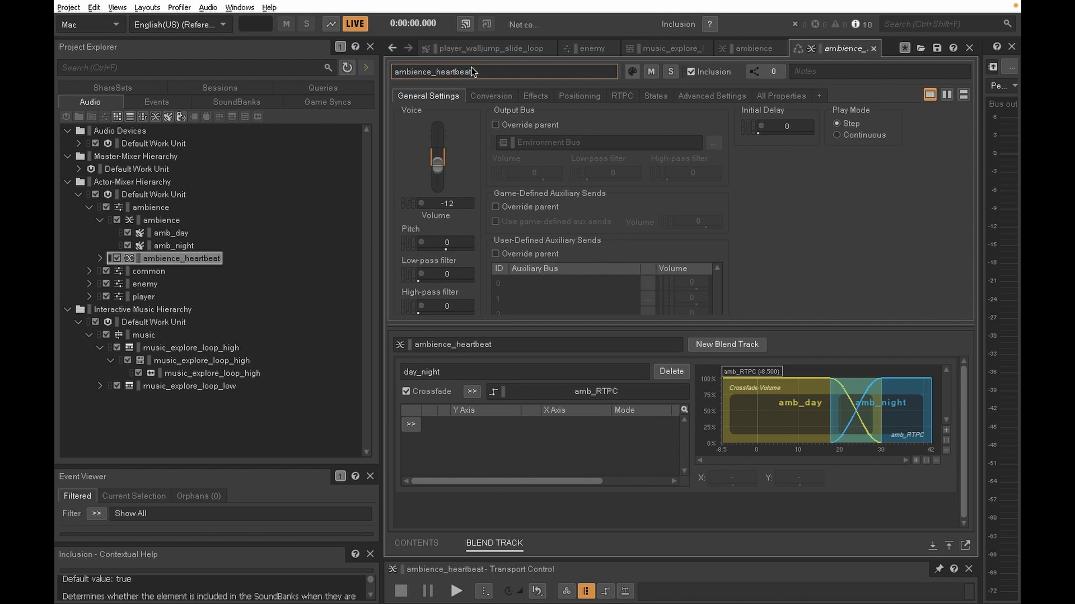
double_click(435, 72)
text(life)
key(Return)
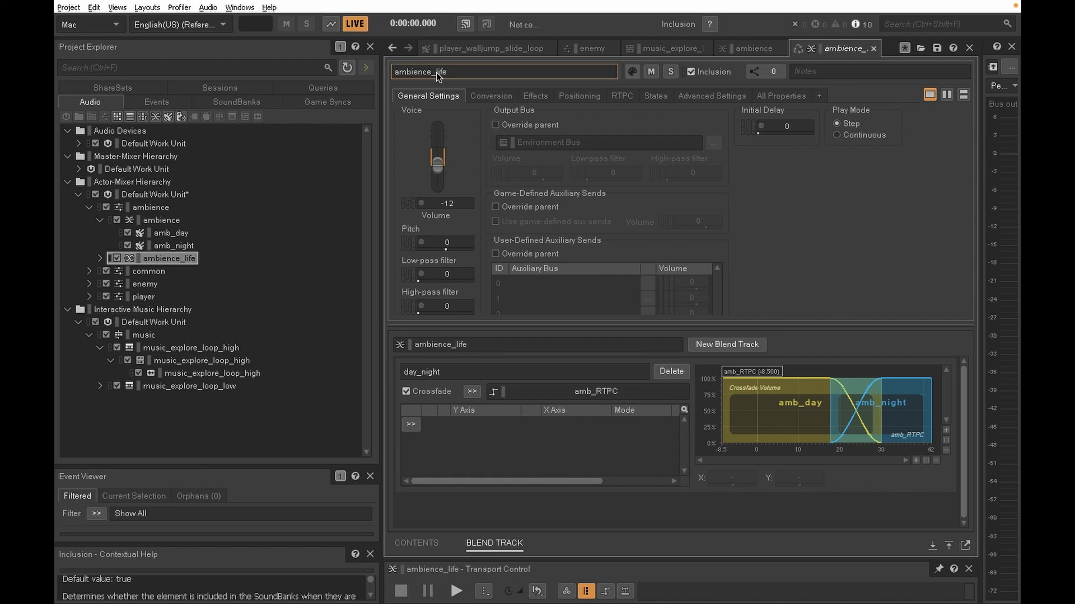
double_click(177, 261)
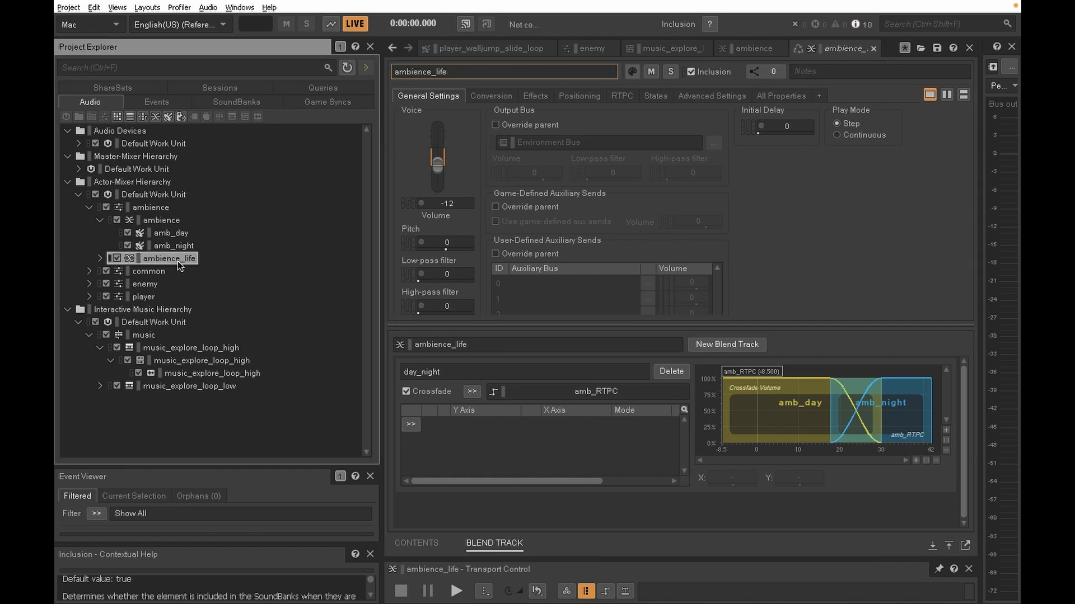
- Create a game parameter named amb_RTPC_Life in the Game Parameters' Default Work Unit
click(358, 103)
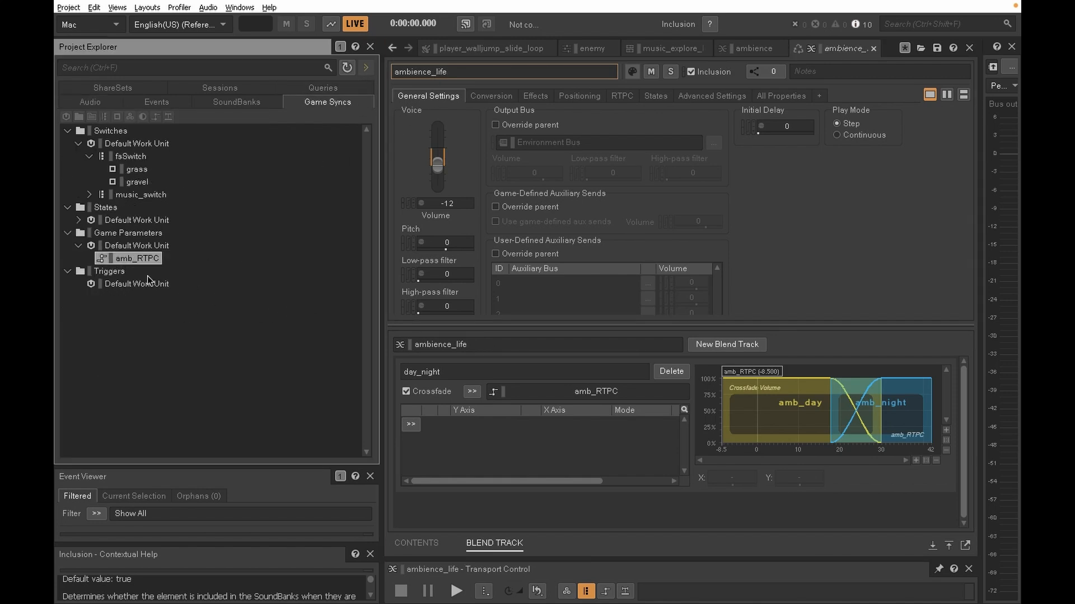
click(133, 249)
right_click(134, 249)
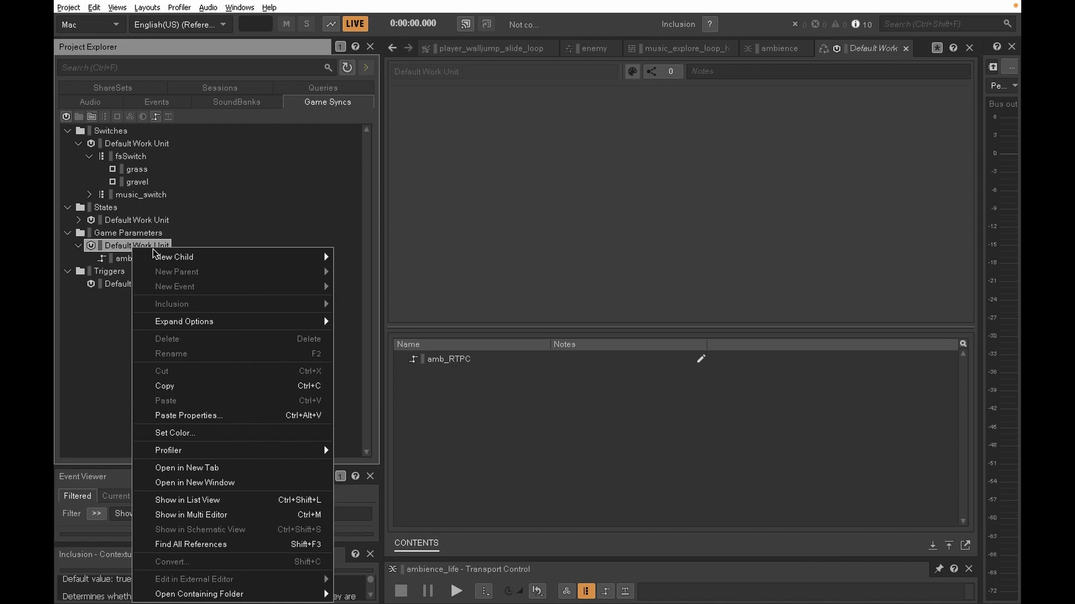
mouse_move(186, 257)
click(421, 286)
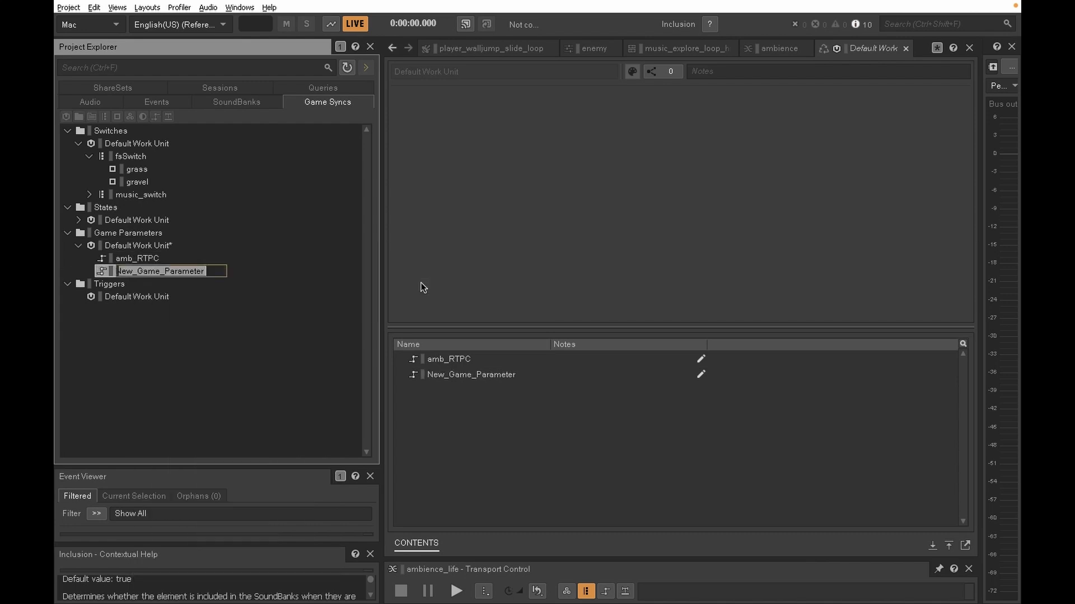
text(amb_)
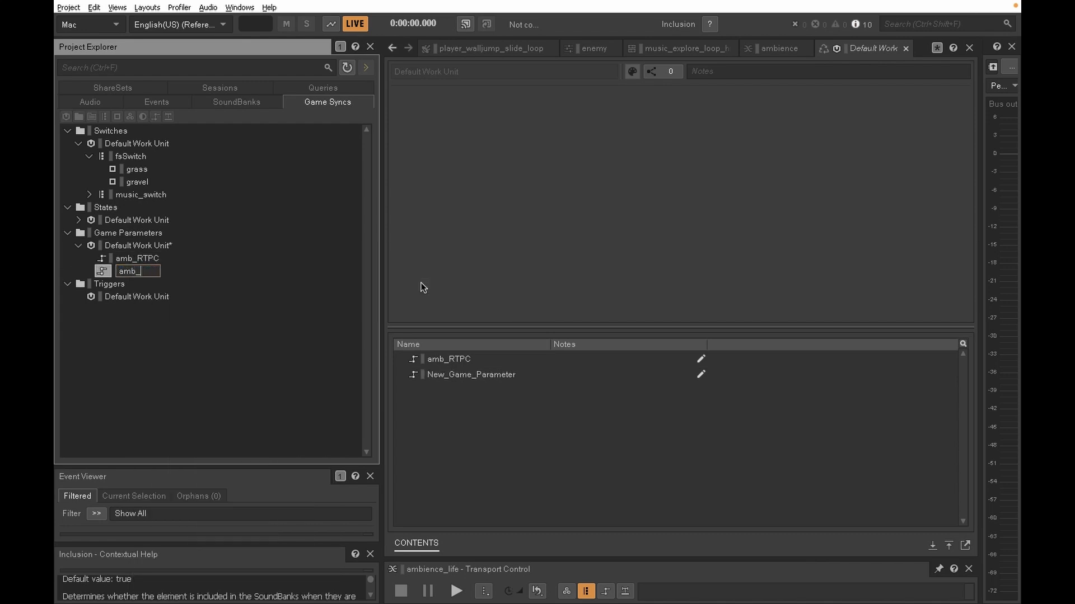
text(RTPC)
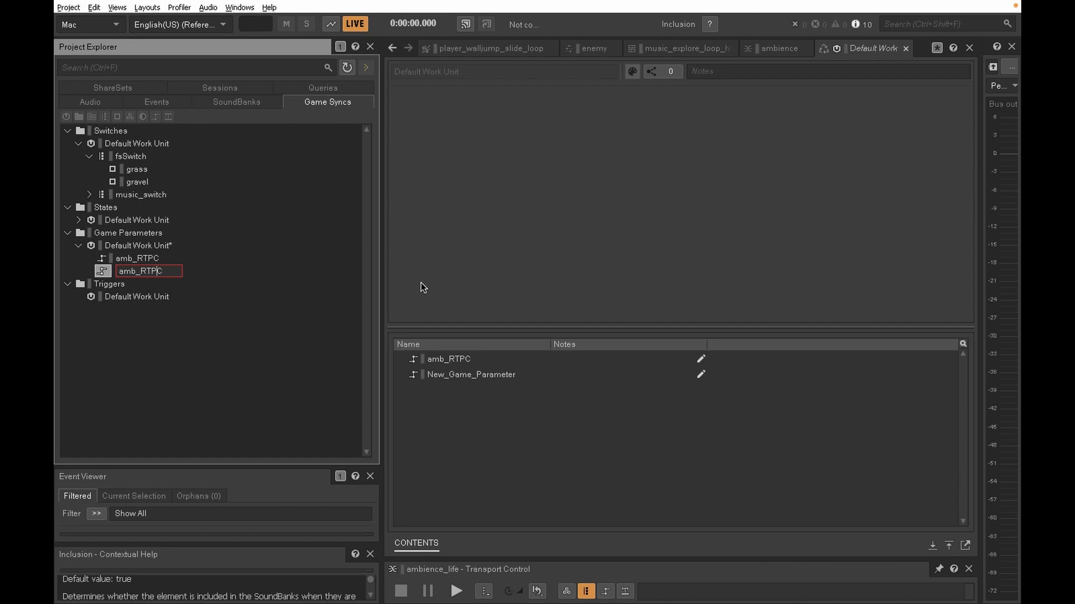
text(_Life)
key(Return)
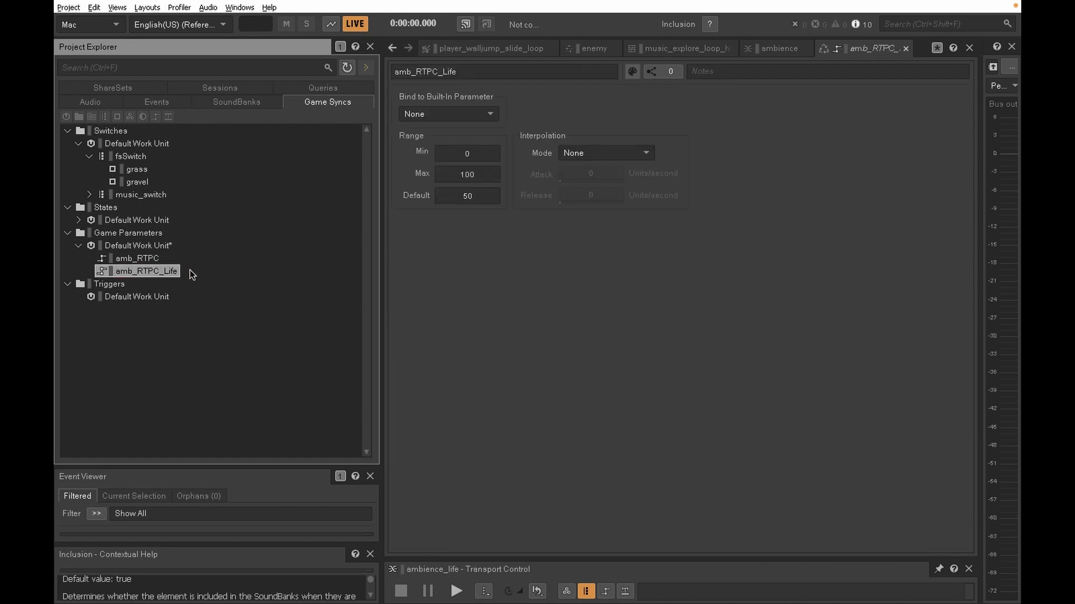
- Rename the amb_RTPC_Life game parameter to life_RTPC
right_click(160, 271)
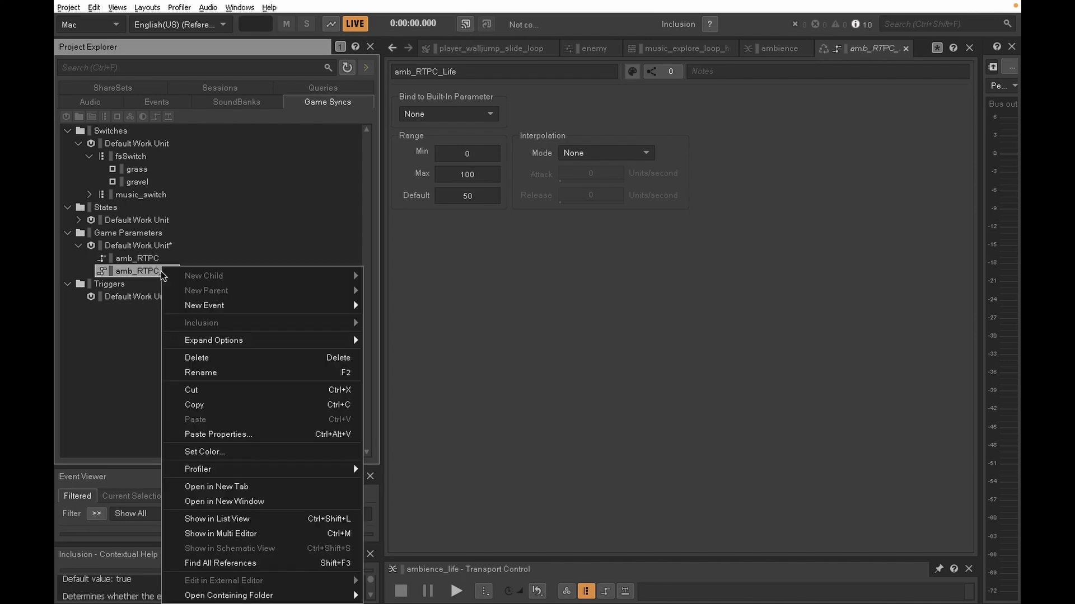
click(233, 374)
click(140, 270)
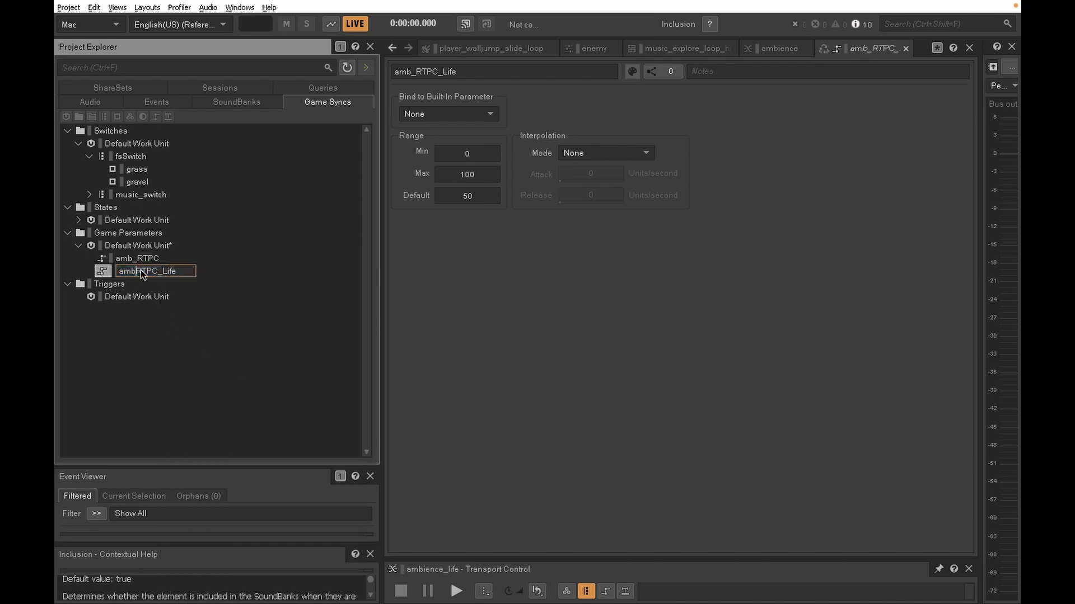
key(BackSpace)
key(BackSpace)
key(BackSpace)
text(life)
key(BackSpace)
key(BackSpace)
key(BackSpace)
key(BackSpace)
key(BackSpace)
key(Return)
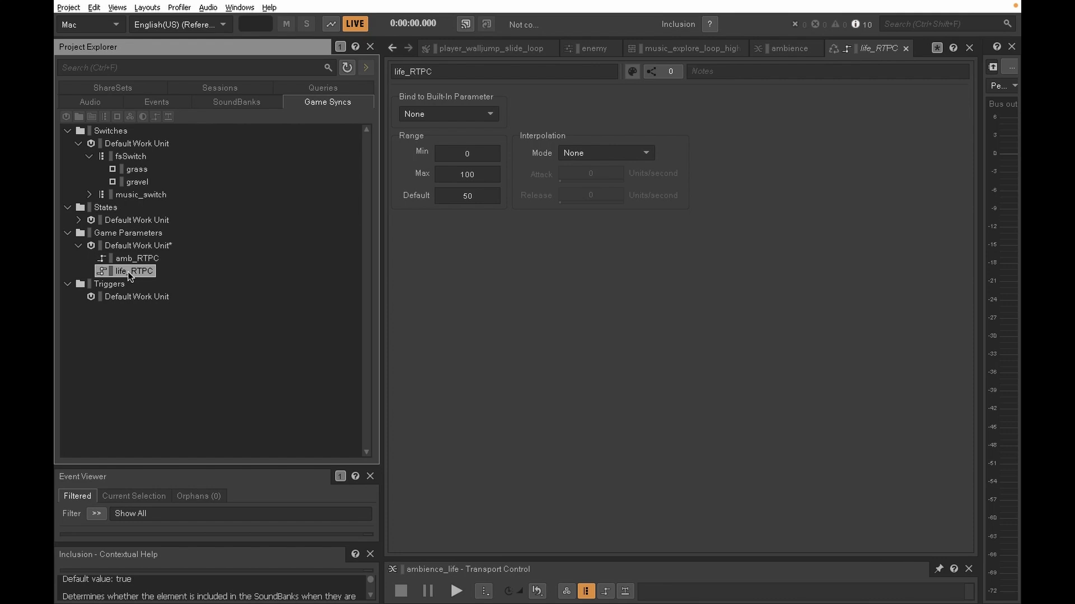
- Check DrawCharacter's Life value in Unity, and set the range maximum of life_RTPC to 10 in Wwise
key(ctrl+Left)
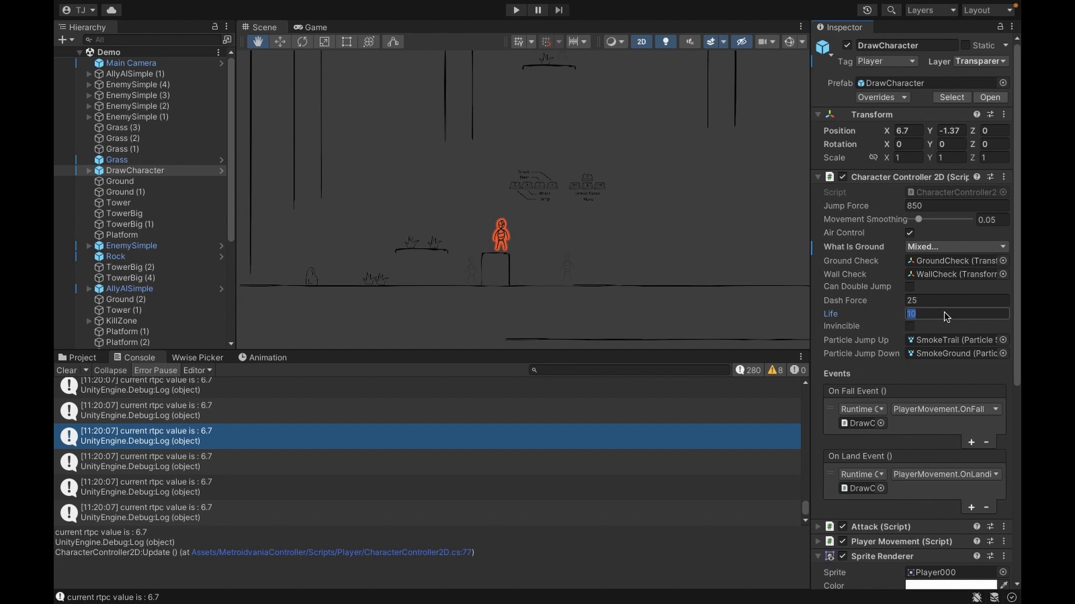
key(ctrl+Right)
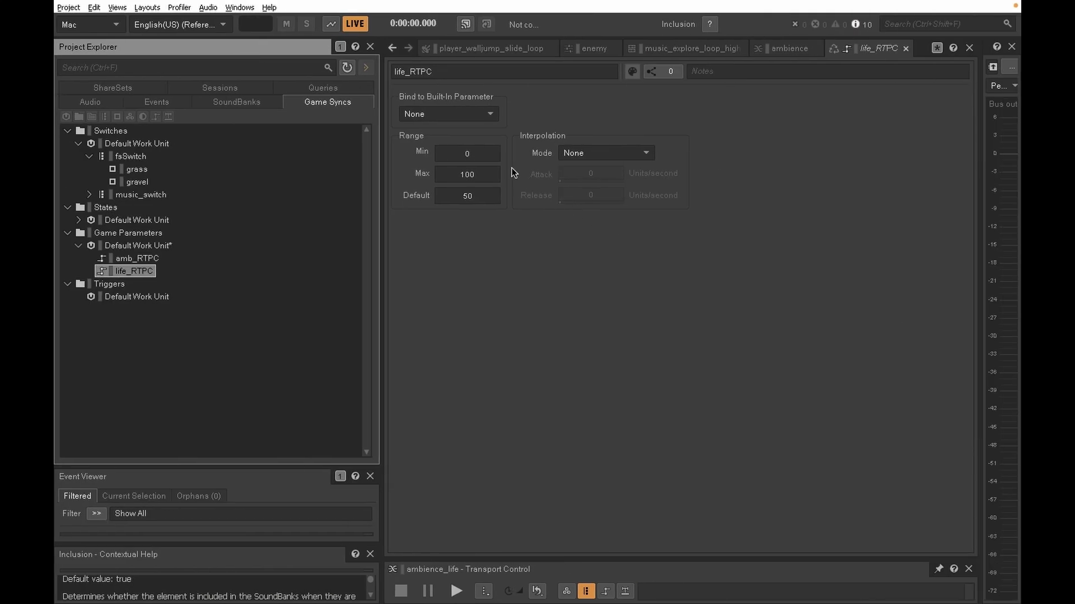
double_click(488, 175)
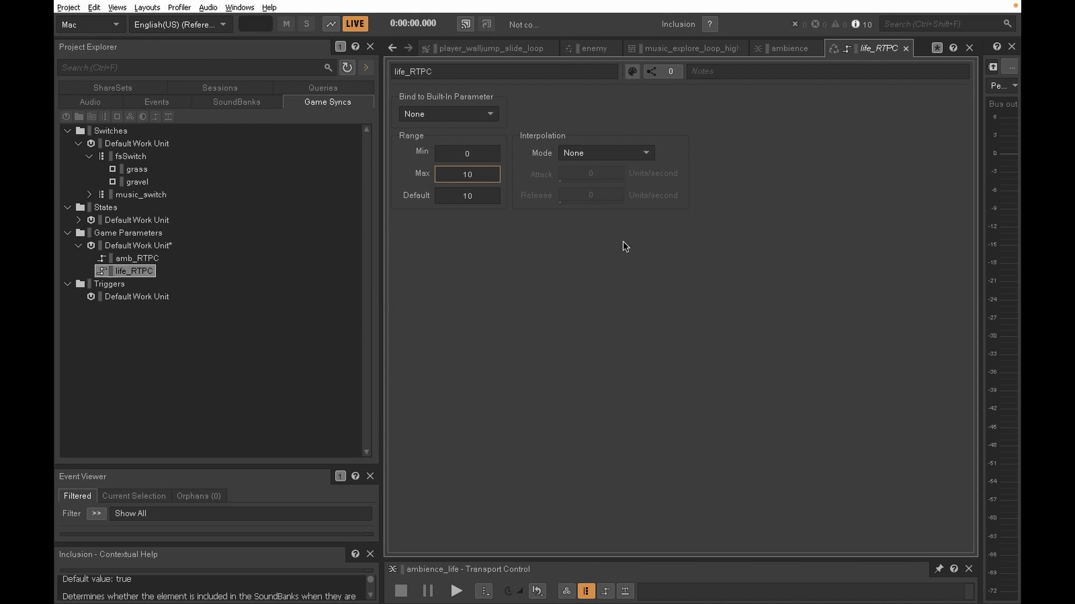
- Drive the crossfade of ambience_life's day_night blend track with life_RTPC, stretching the audio blocks to the new range
click(85, 101)
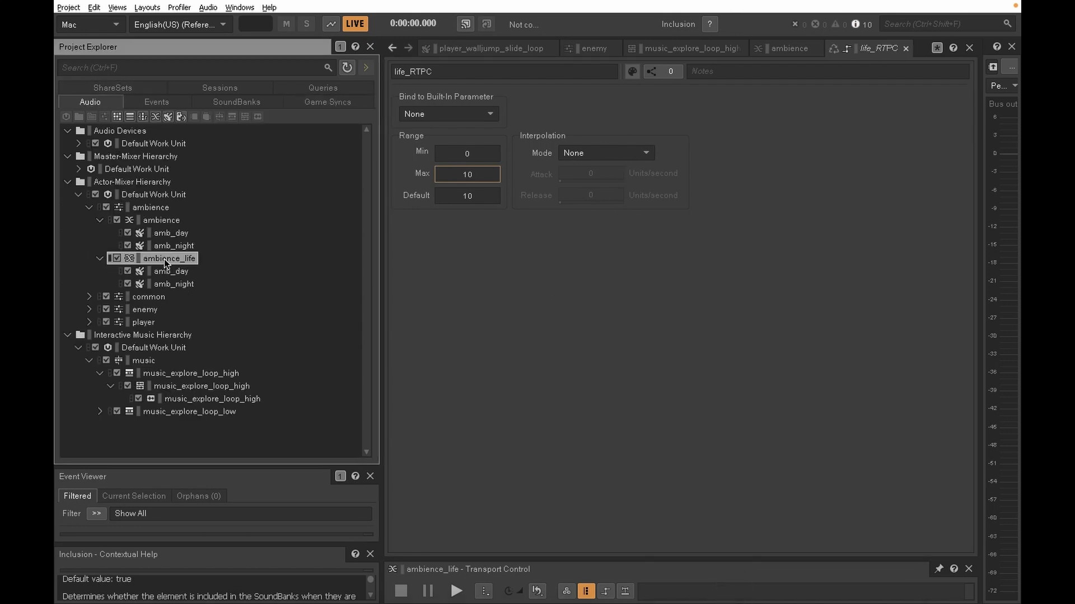
click(164, 260)
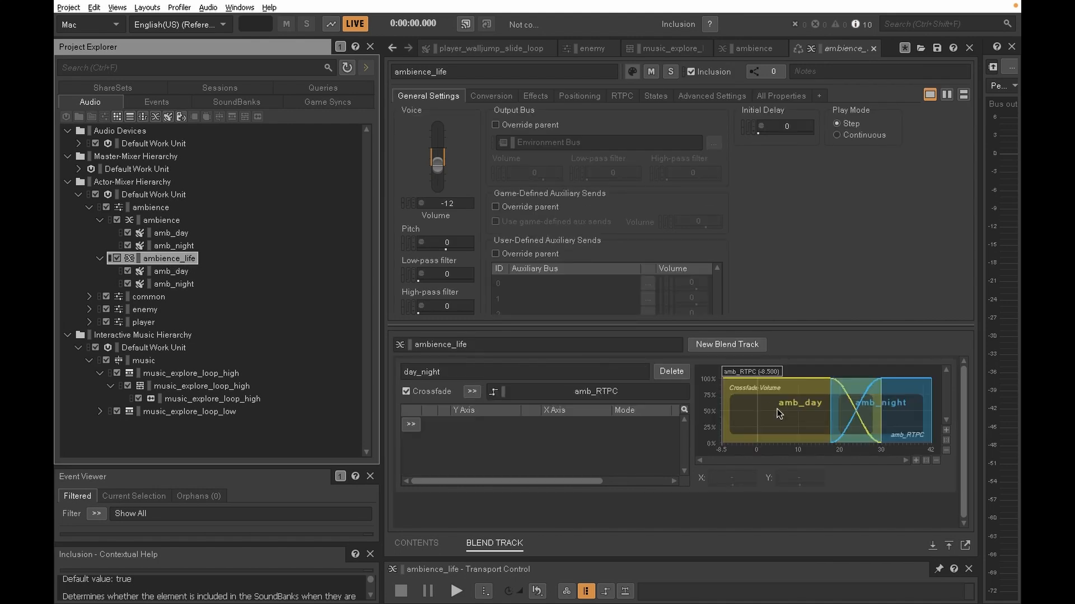
click(473, 391)
mouse_move(532, 395)
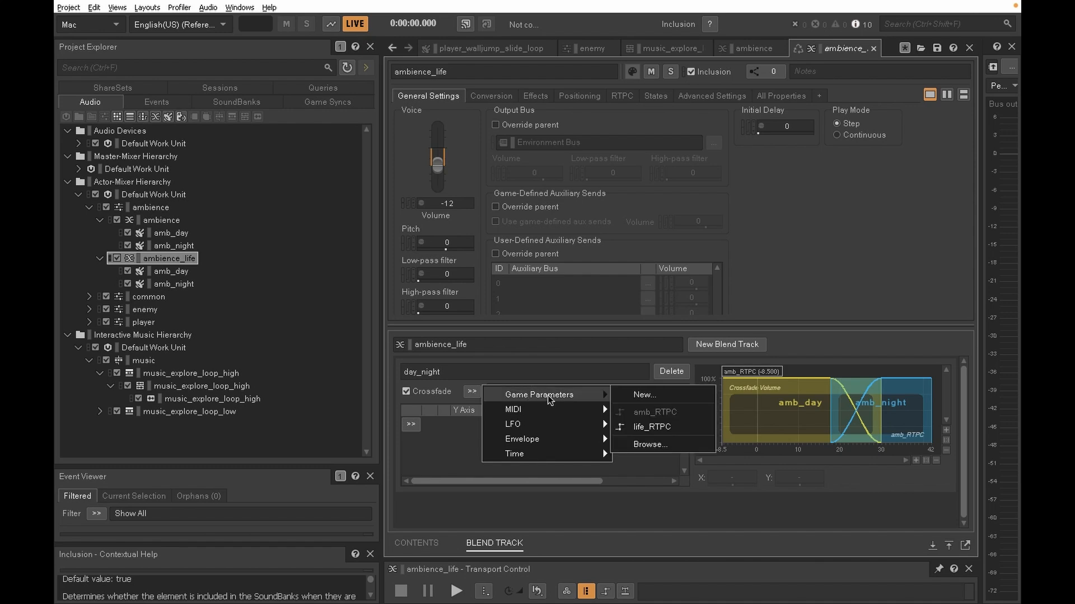
click(675, 429)
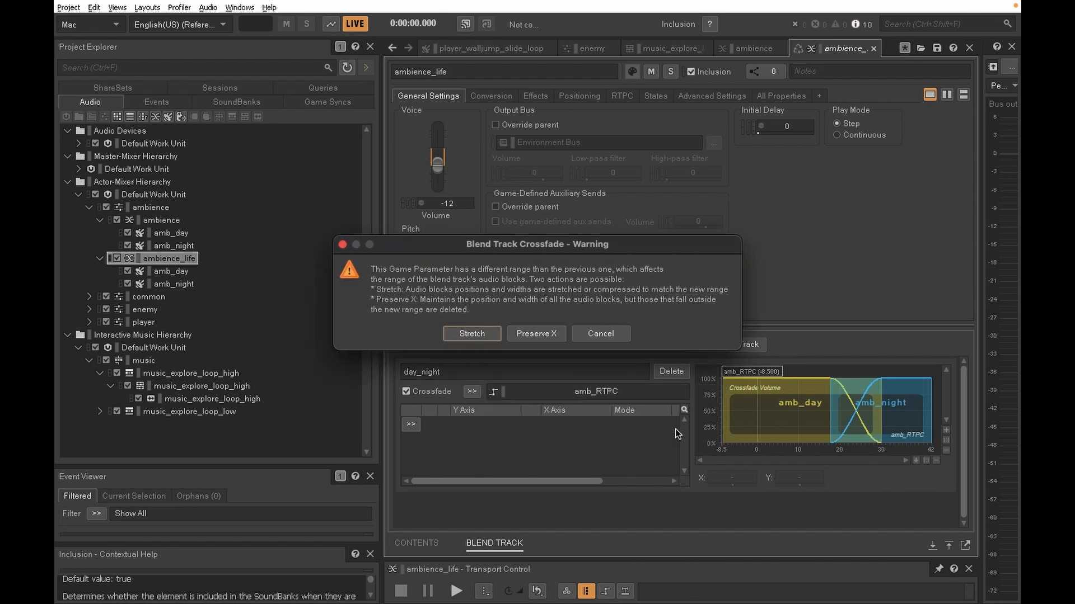
click(472, 333)
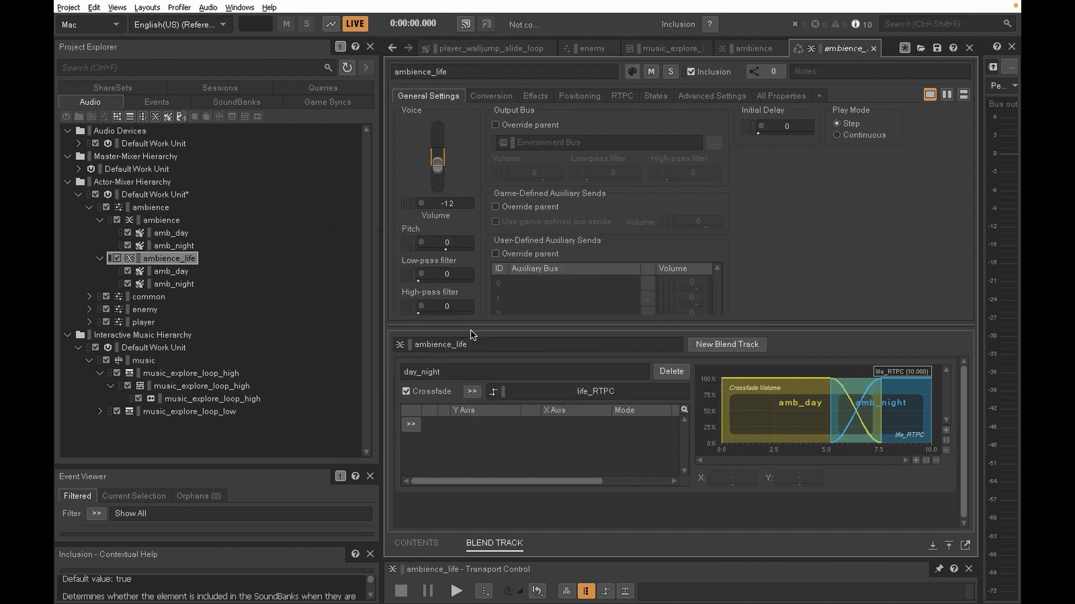
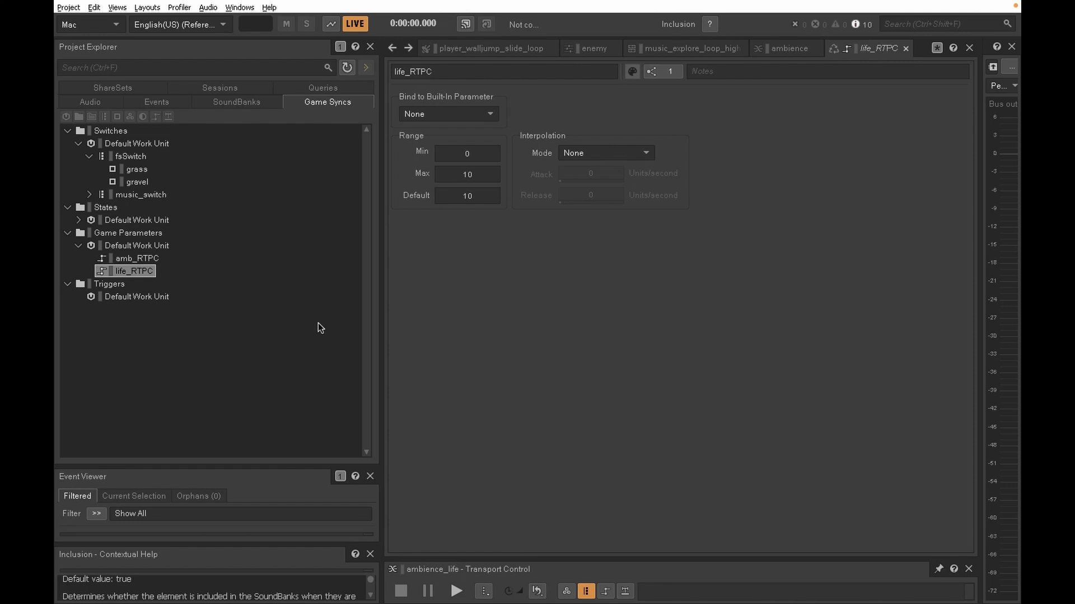
- Remove amb_day and amb_night from ambience_life's day_night blend track and reassign them with amb_night first and amb_day second
click(106, 104)
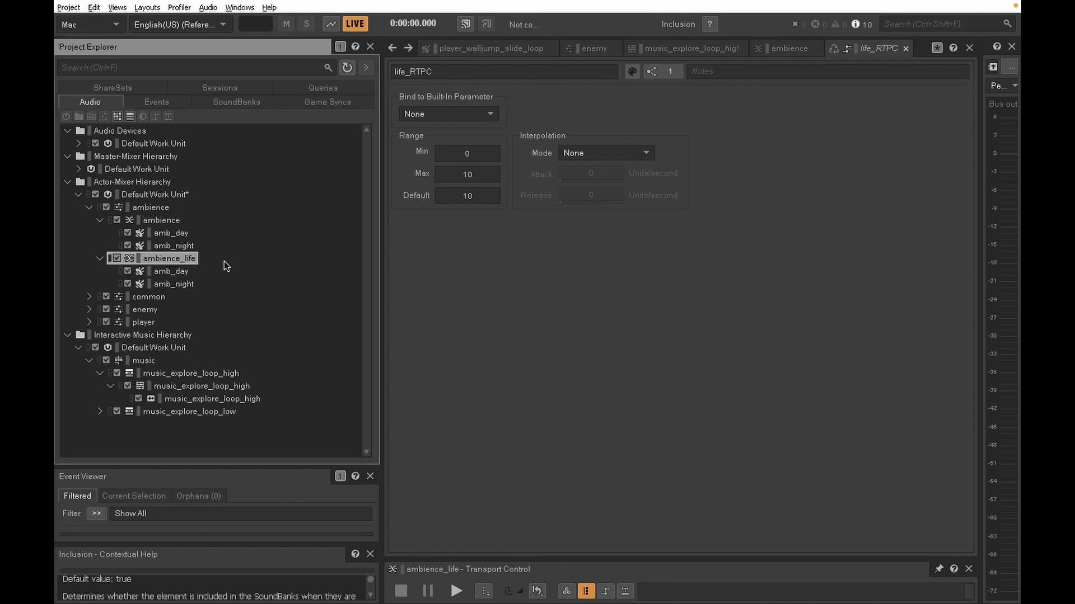
click(181, 257)
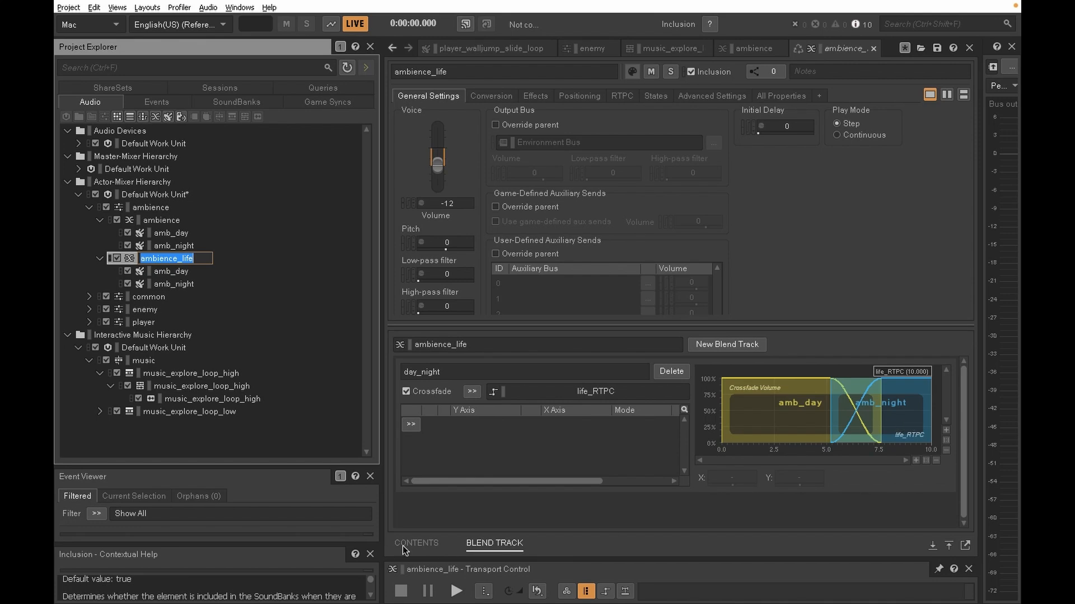
click(422, 542)
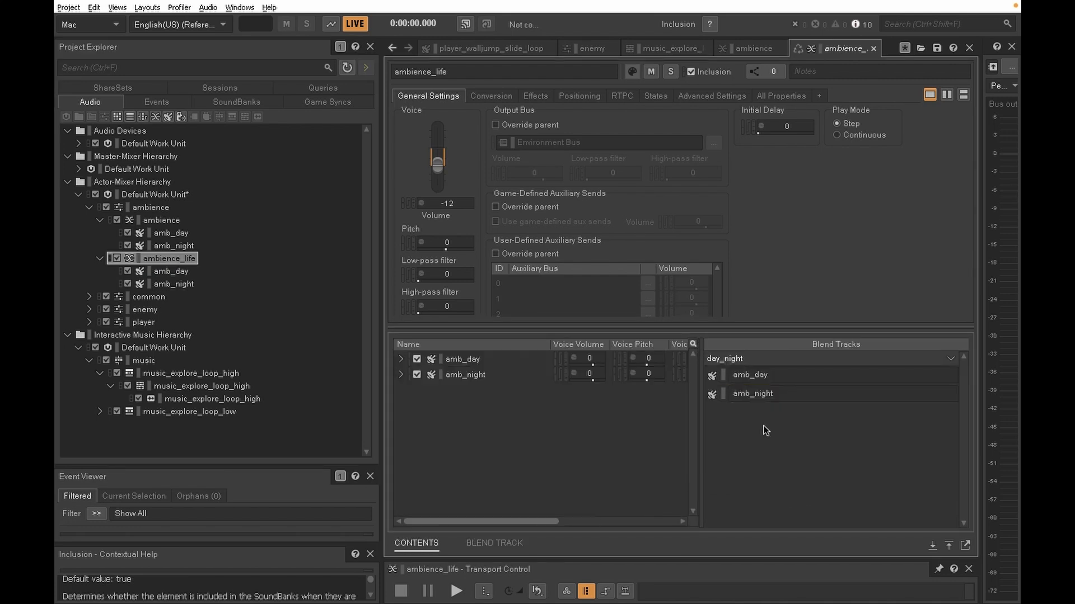
click(751, 375)
double_click(711, 374)
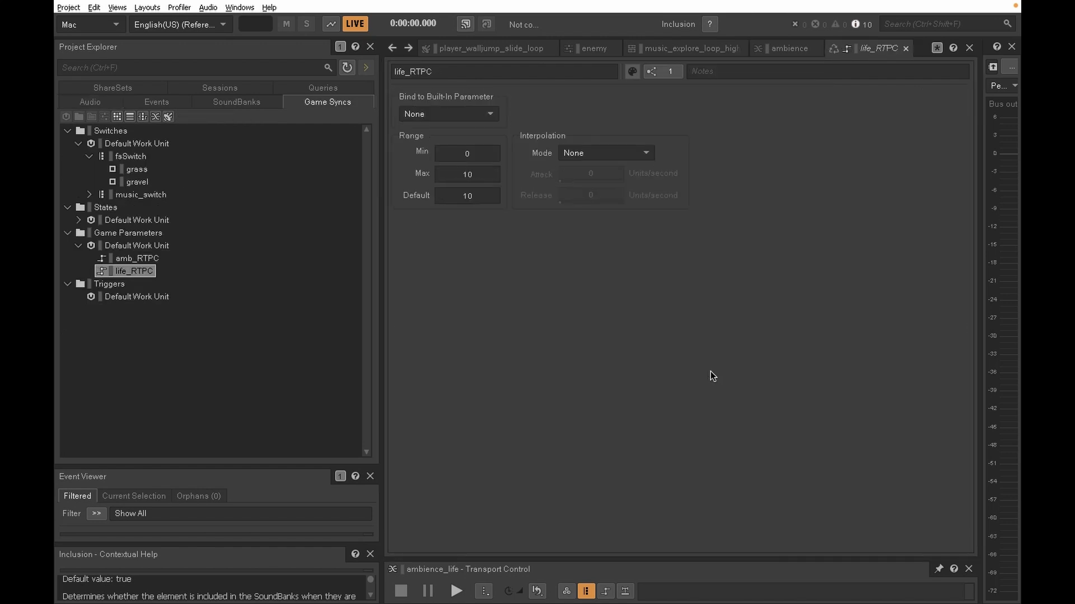
click(84, 103)
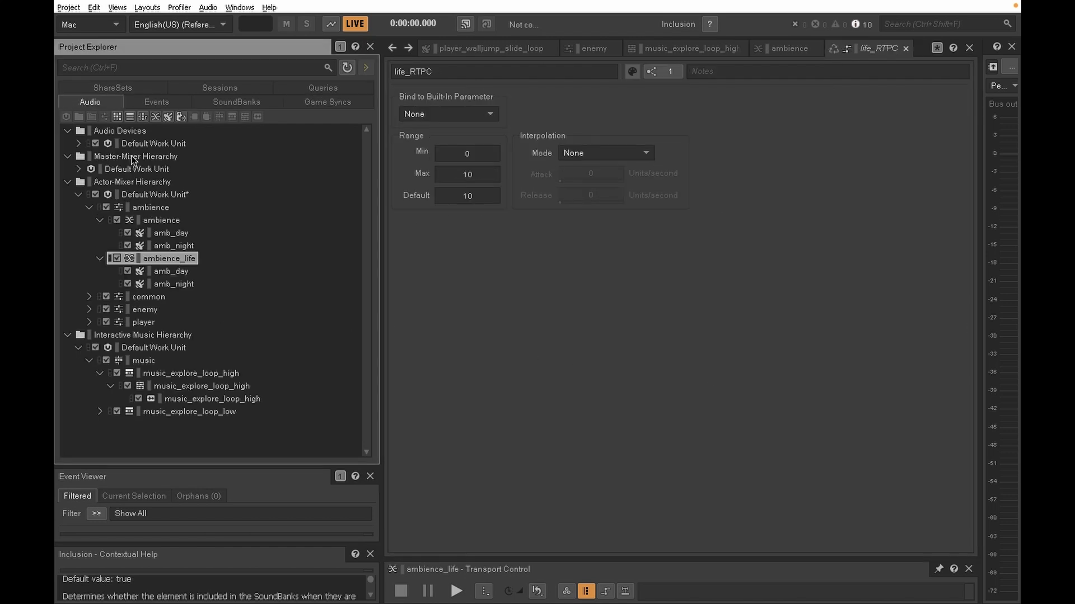
double_click(172, 259)
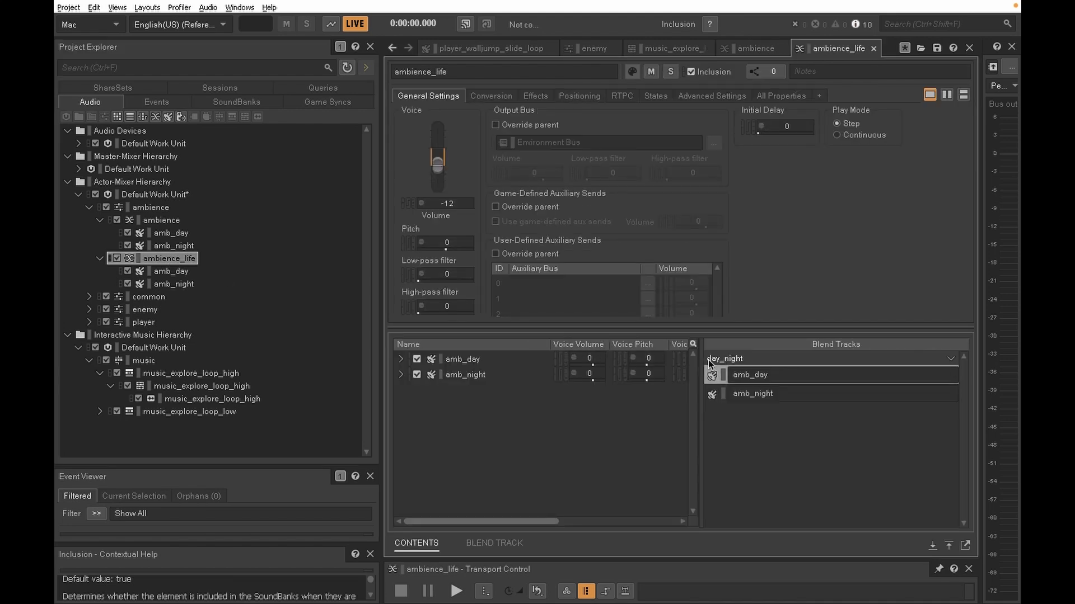
key(Delete)
key(Delete)
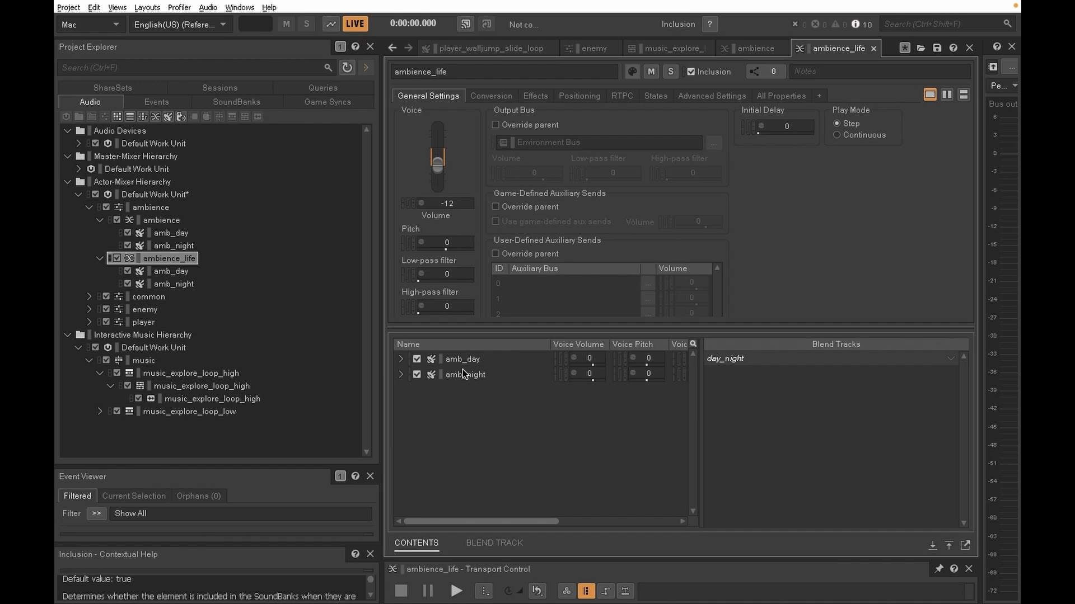
drag(463, 375, 741, 359)
drag(476, 358, 749, 358)
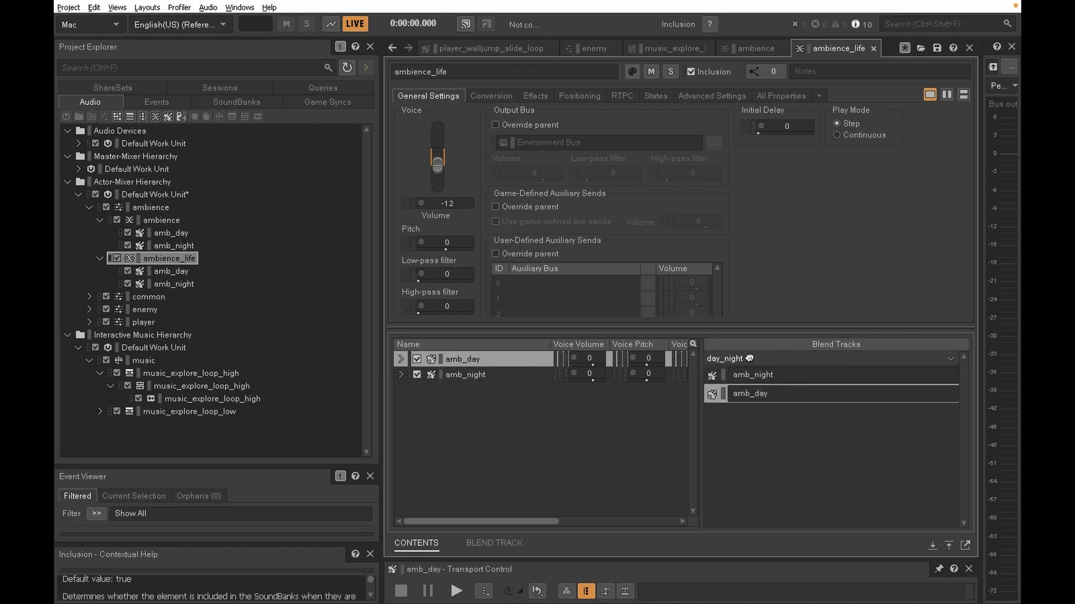
- Extend the amb_day block to the end of the life_RTPC range at 10 and move its start to about 3.3
click(493, 545)
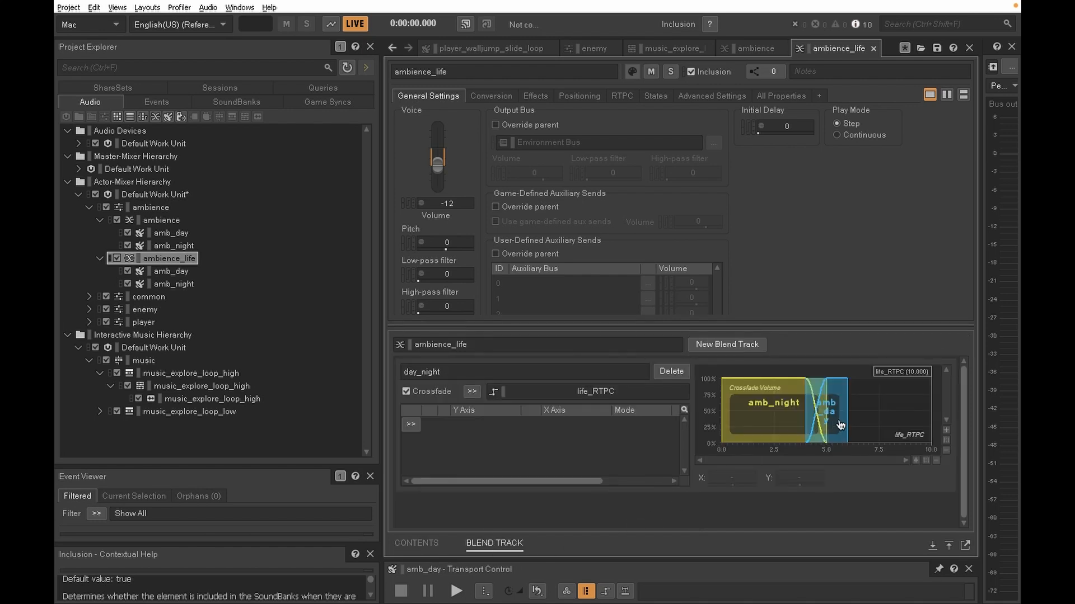
drag(850, 418, 931, 417)
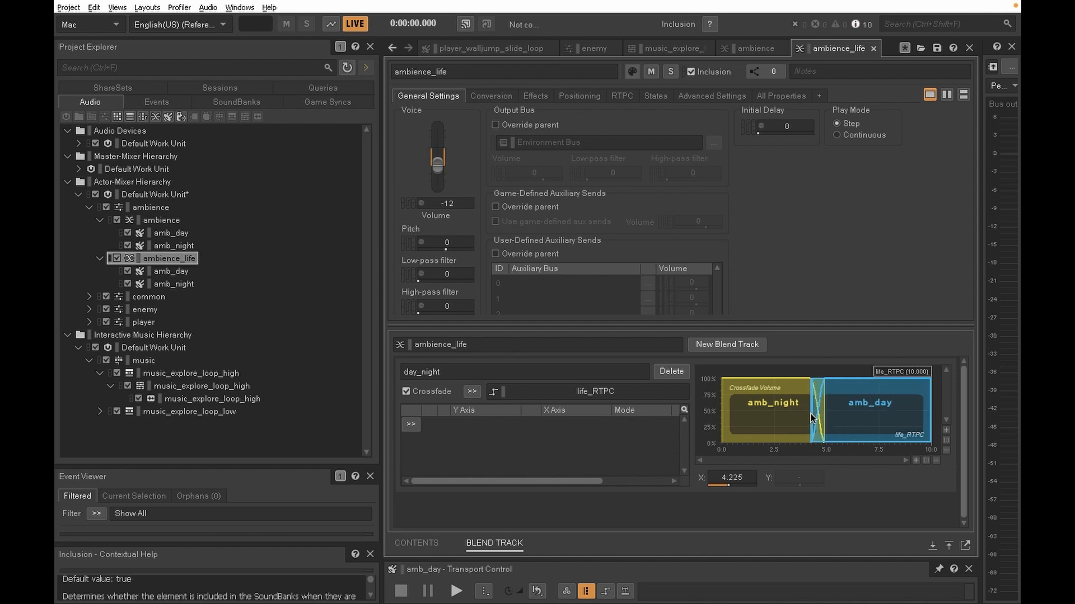
drag(807, 417, 791, 417)
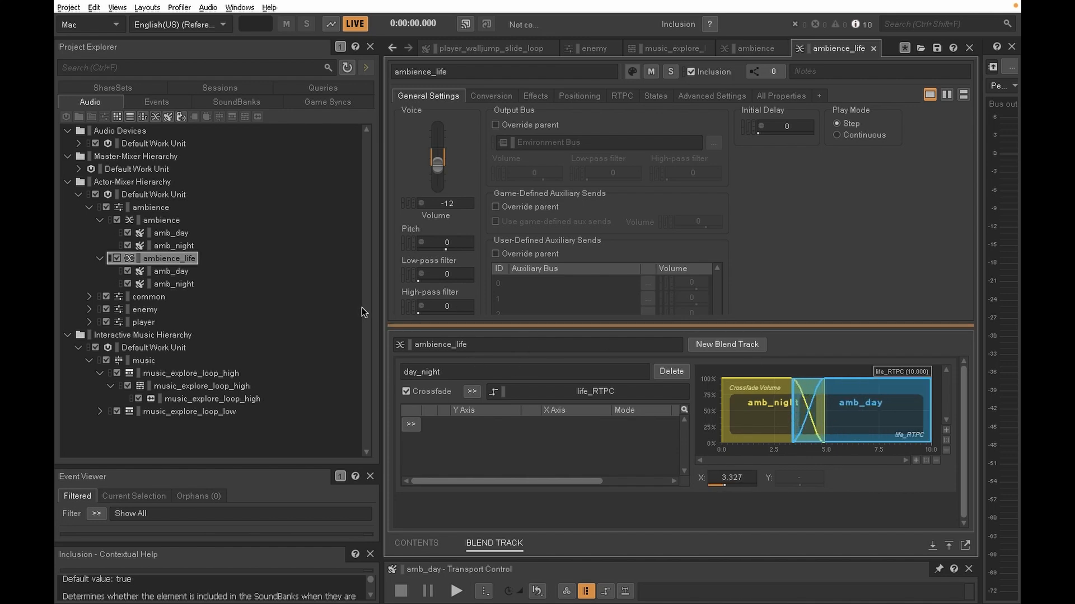
- Switch to Unity, remove the ambience AkEvent component from Main Camera, and briefly test-run the scene
key(ctrl+Right)
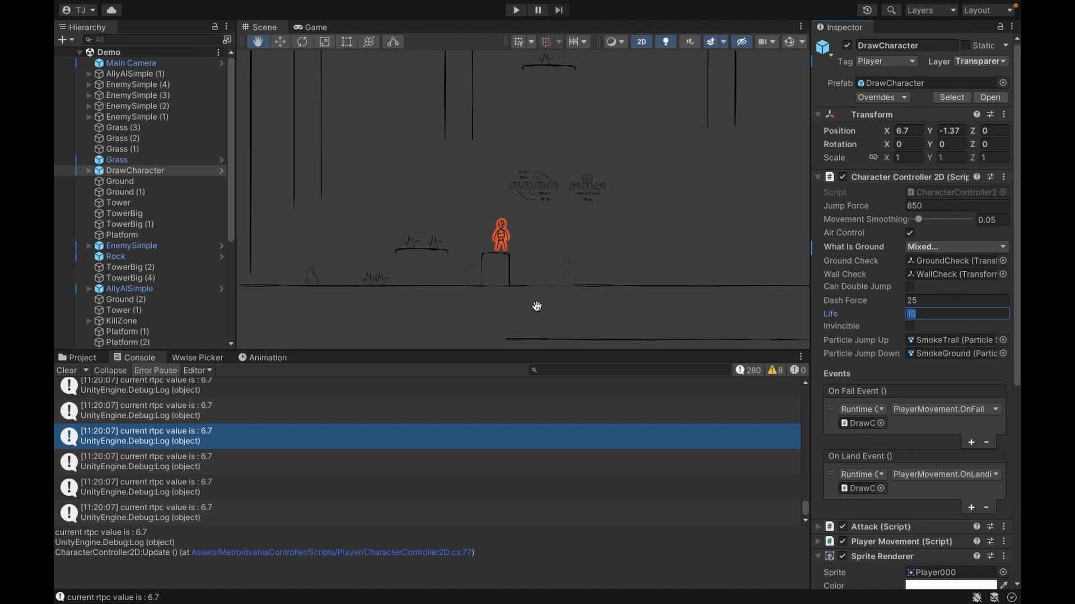
click(123, 64)
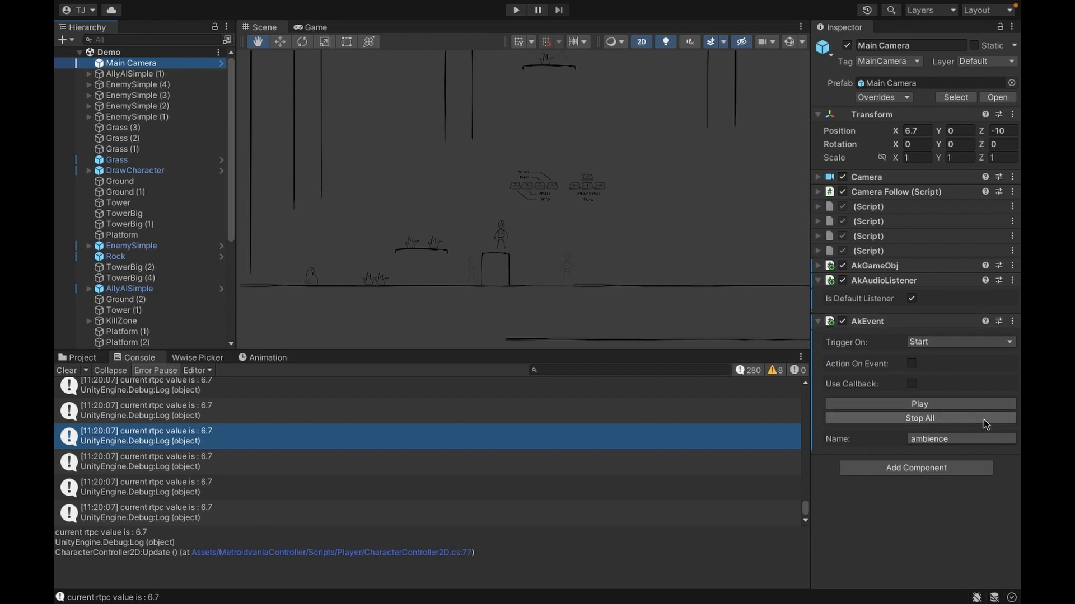
click(1012, 321)
key(Escape)
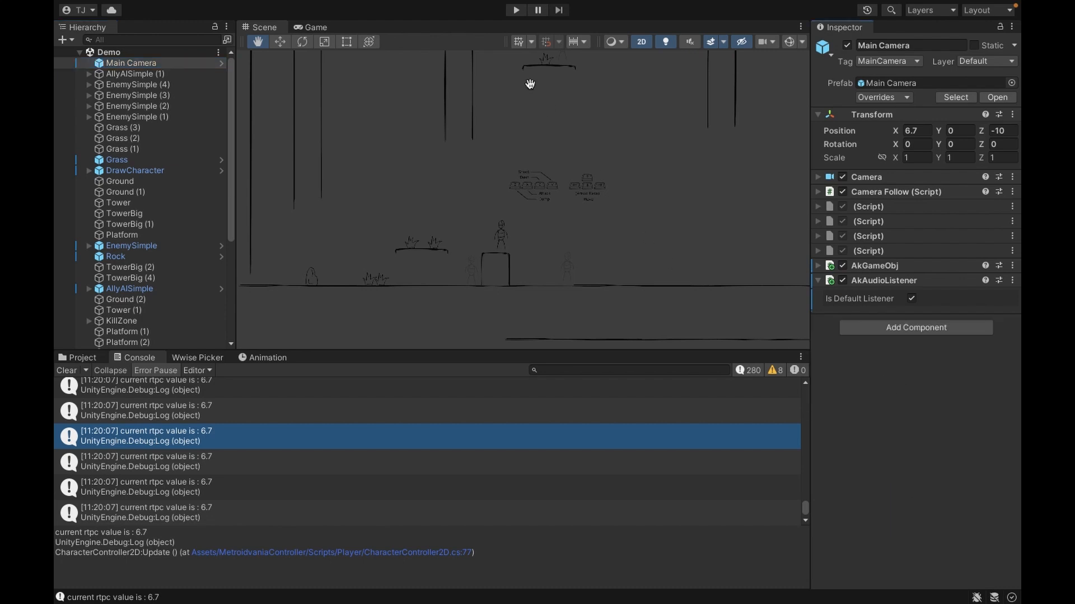
click(516, 10)
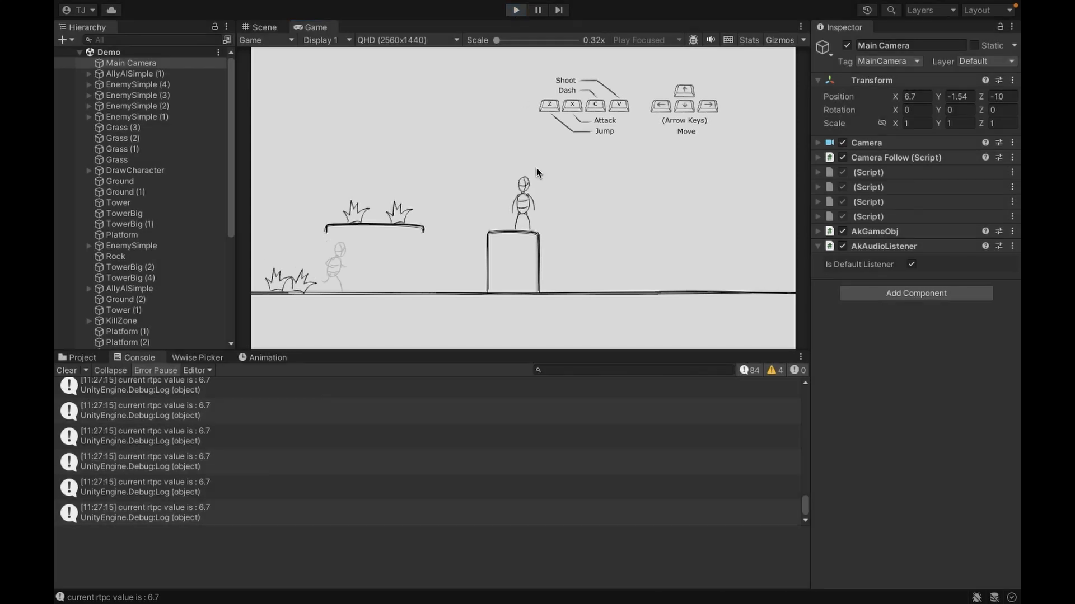
key(ctrl+p)
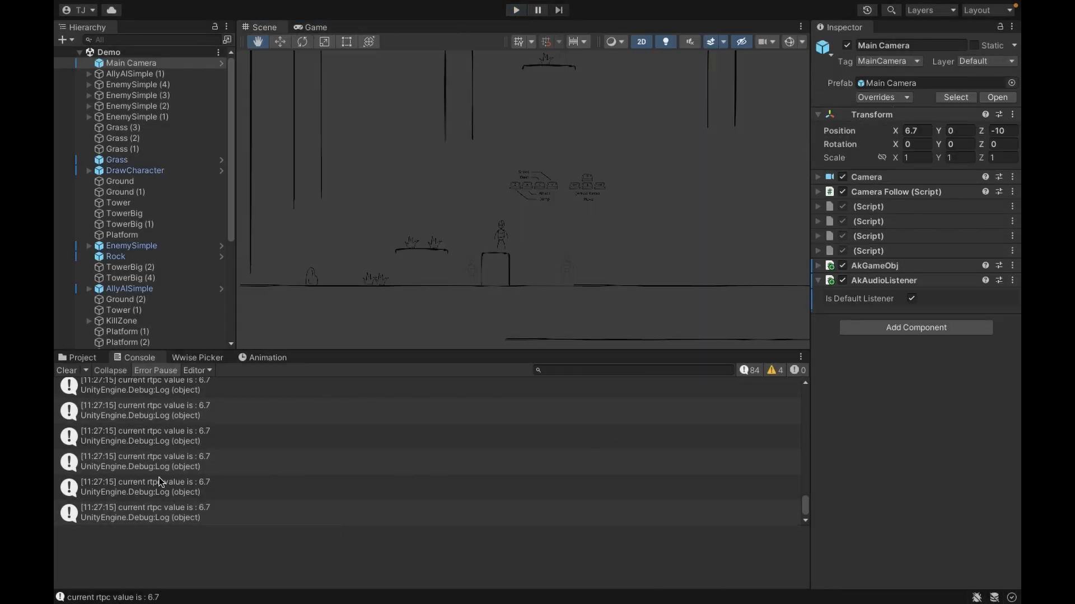
- Switch to the code editor and delete the Debug.Log line for the RTPC value from Update() in CharacterController2D.cs
key(ctrl+Left)
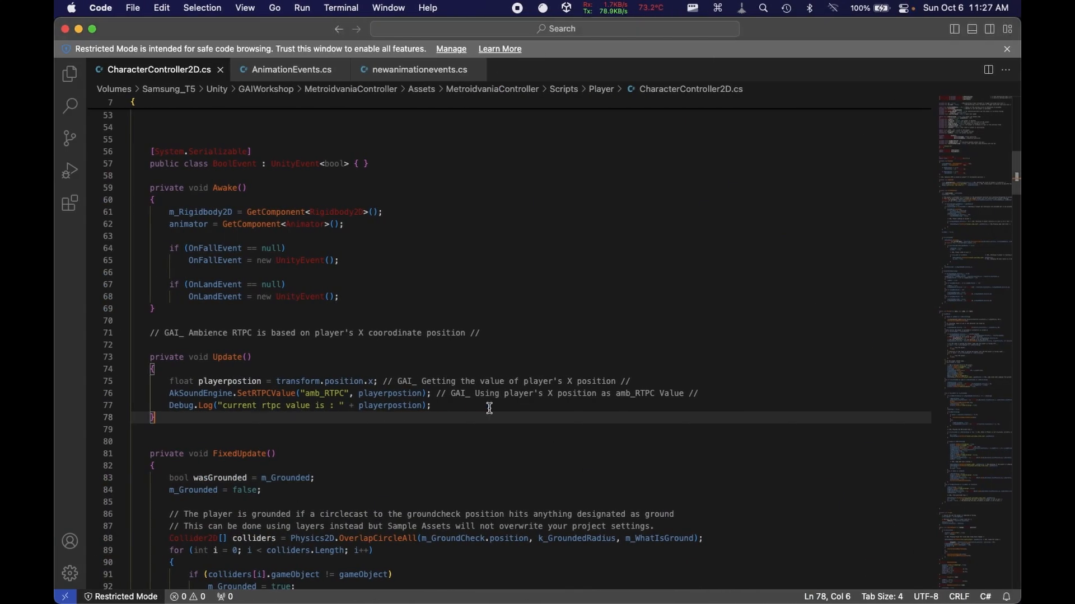
click(463, 409)
key(super+BackSpace)
key(super+z)
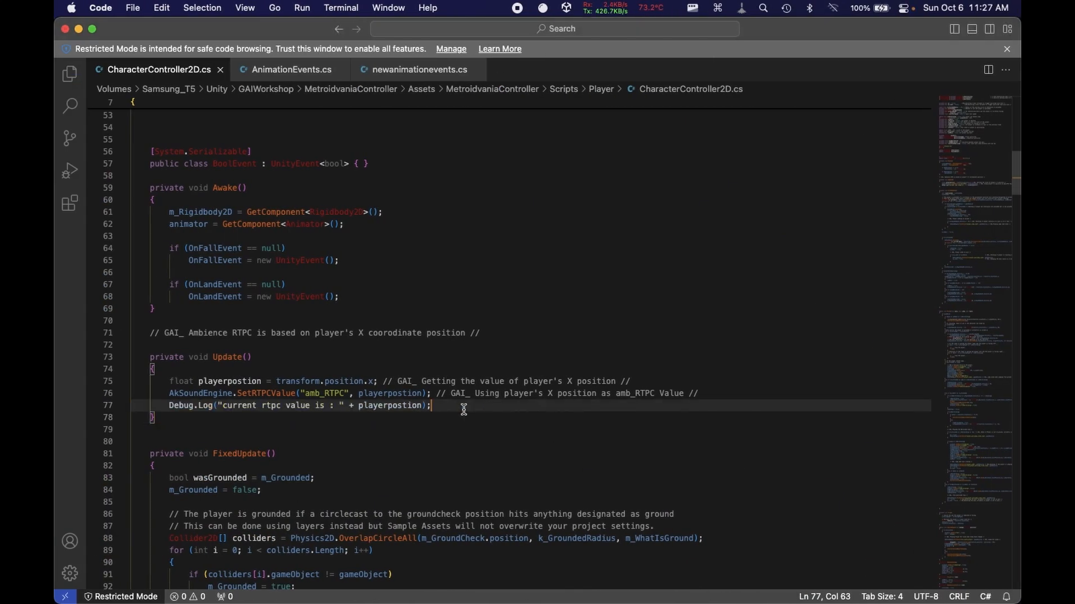
key(super+BackSpace)
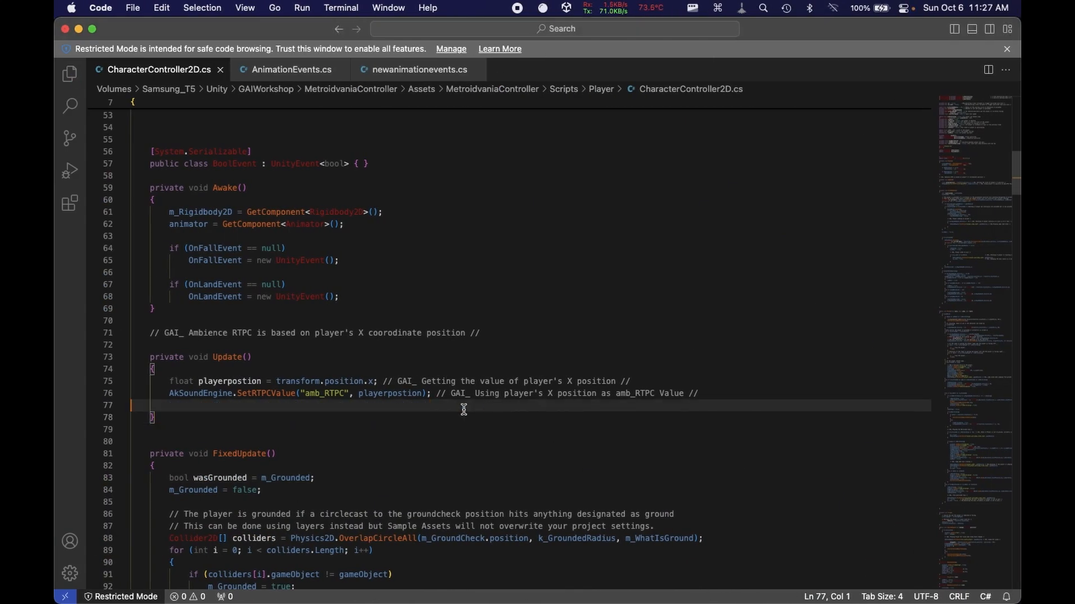
- Switch to Wwise, audition ambience_life while lowering life_RTPC to 0.6, stop playback, and return the parameter to 10
key(ctrl+Right)
key(ctrl+Right)
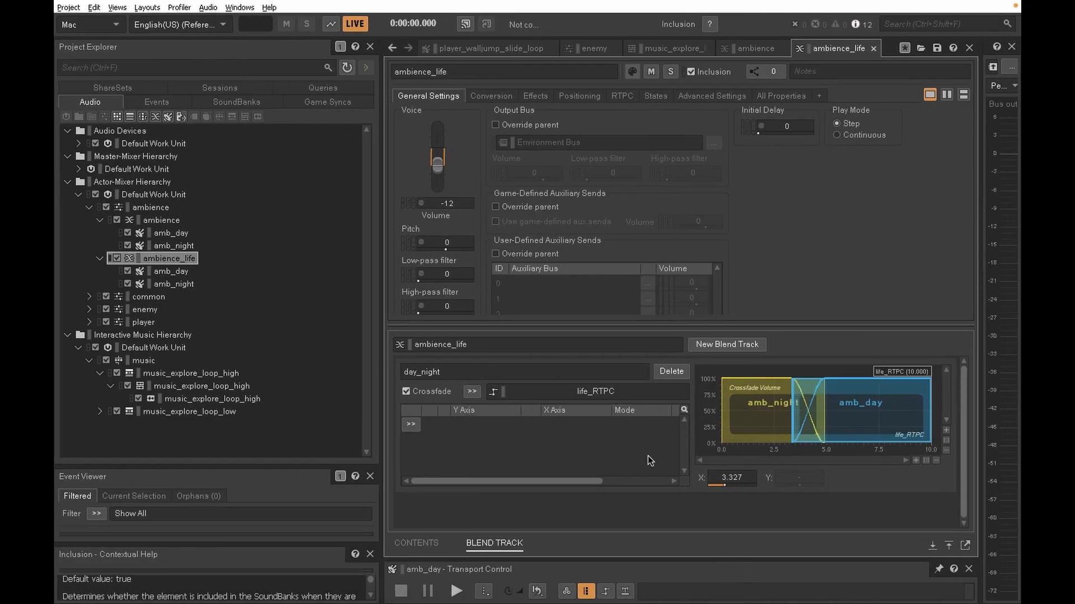
click(172, 257)
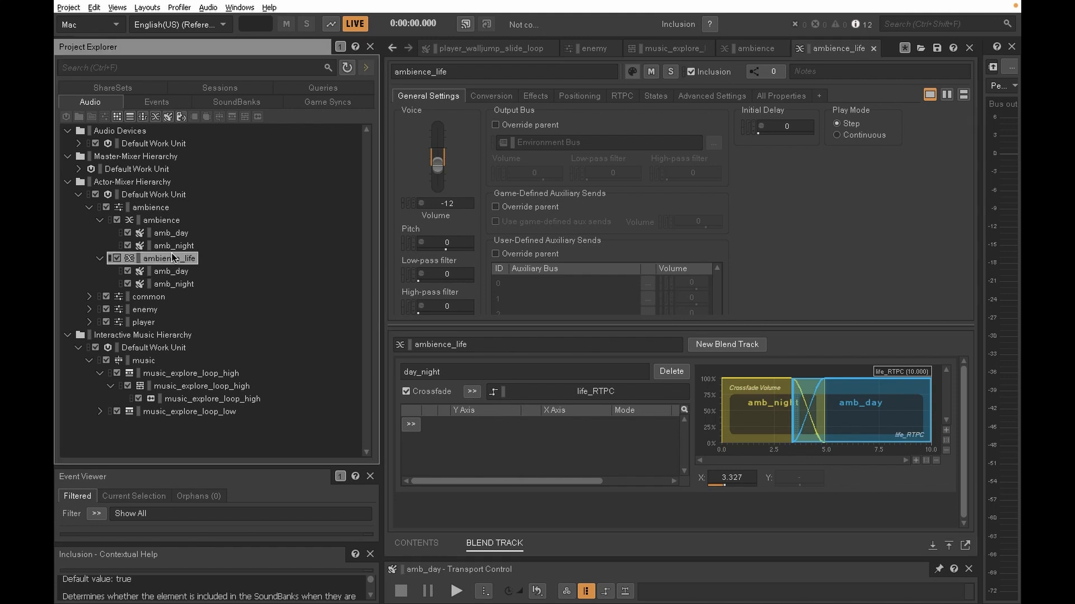
key(space)
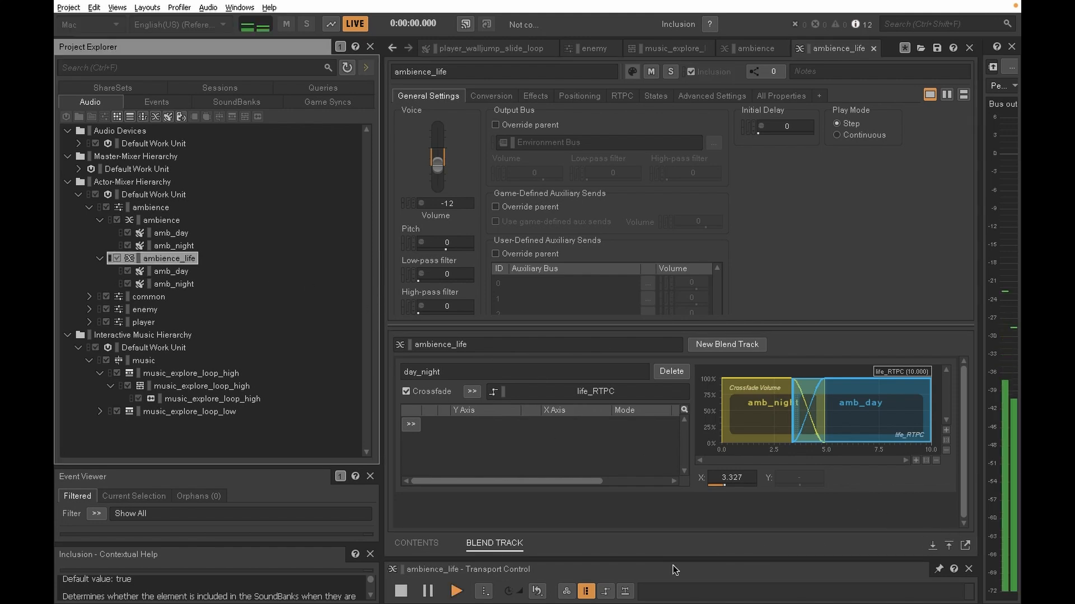
click(606, 591)
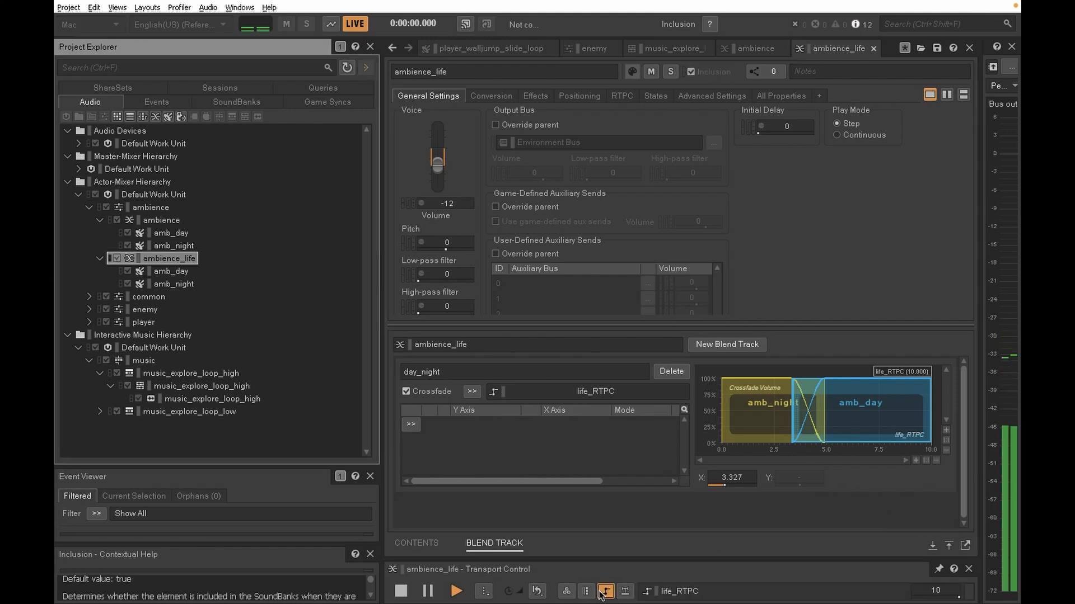
click(954, 595)
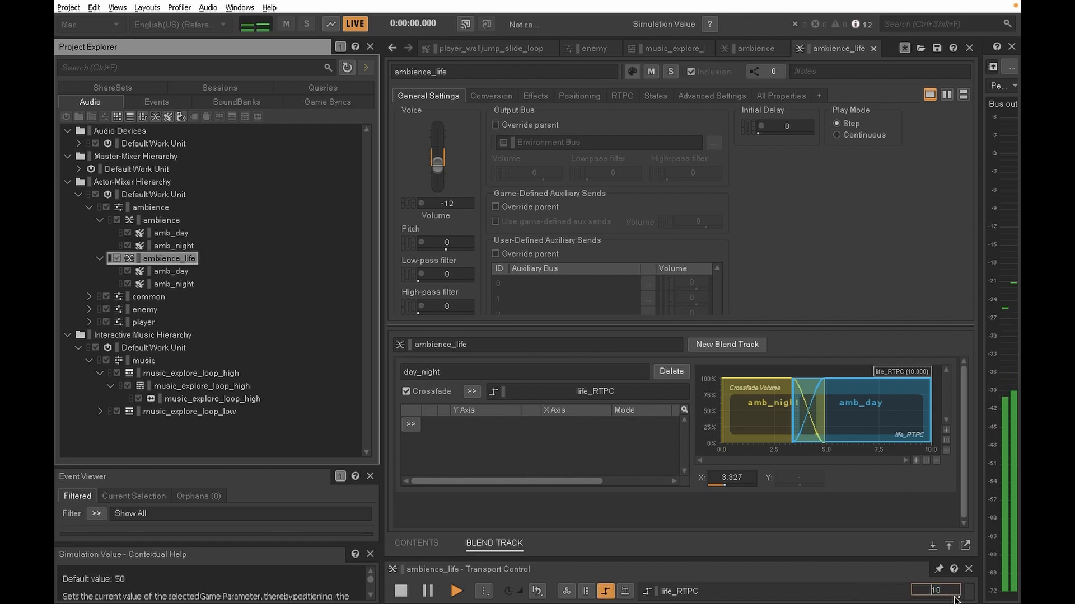
drag(954, 598, 879, 597)
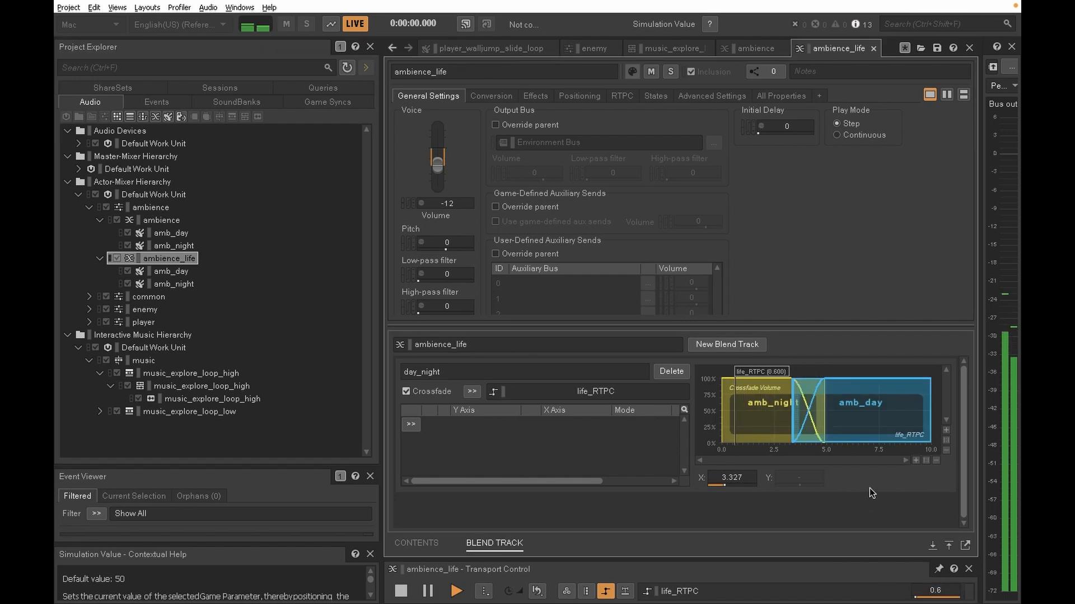
click(402, 592)
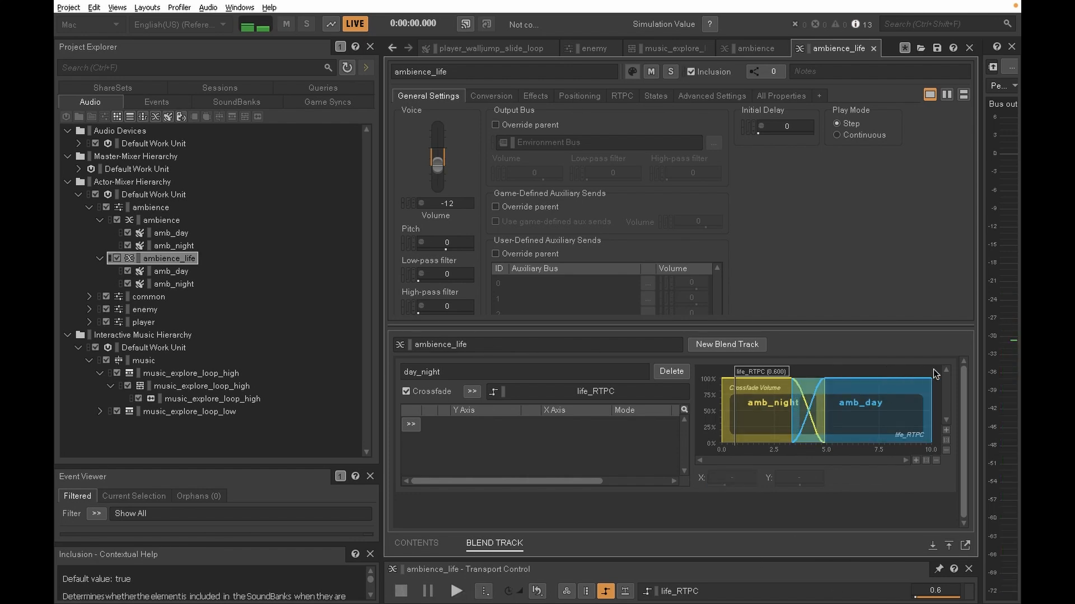
drag(742, 372, 937, 379)
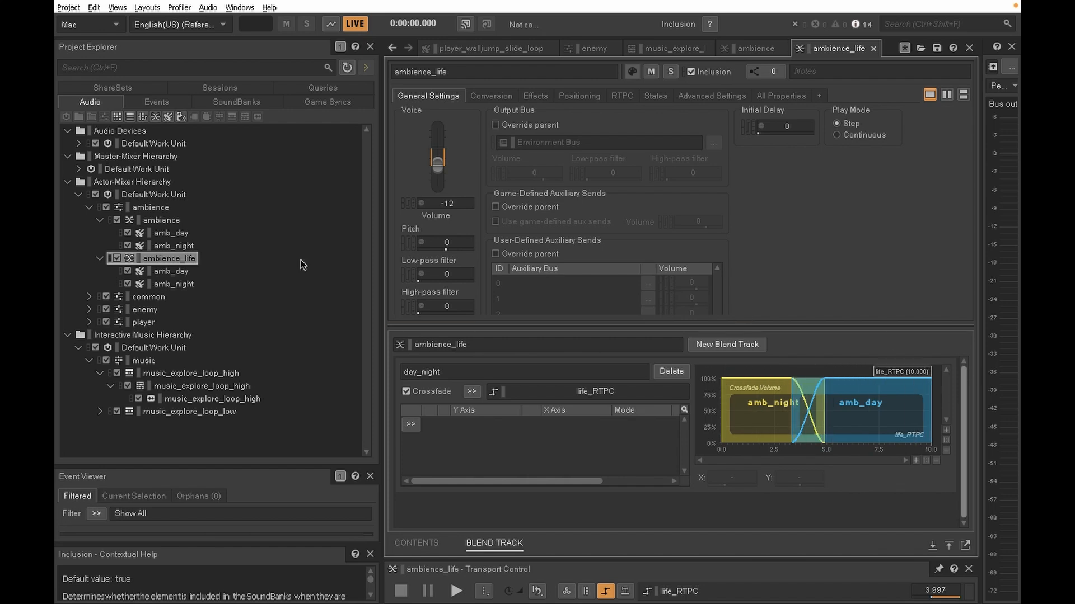
- Create a new Play event for the ambience_life blend container
right_click(168, 258)
mouse_move(239, 266)
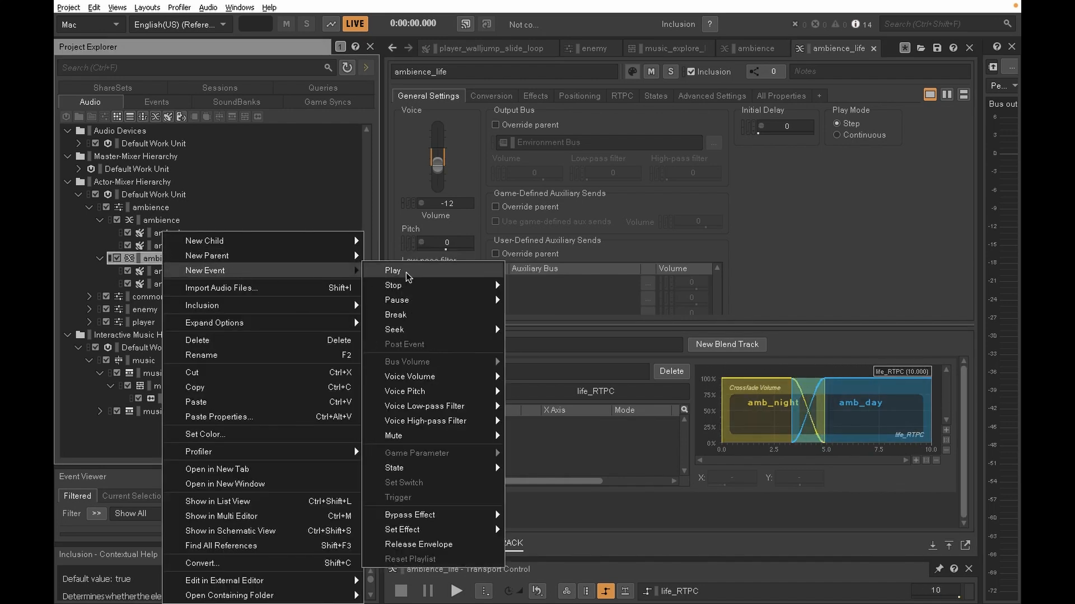
click(406, 271)
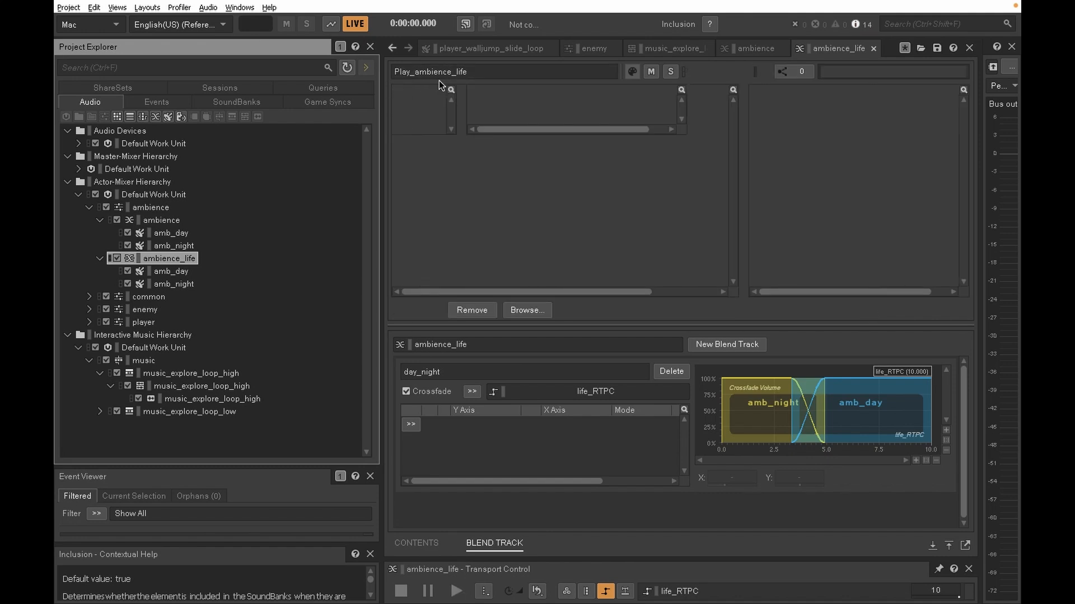
- Rename the Play_ambience_life event to ambience_life
double_click(414, 72)
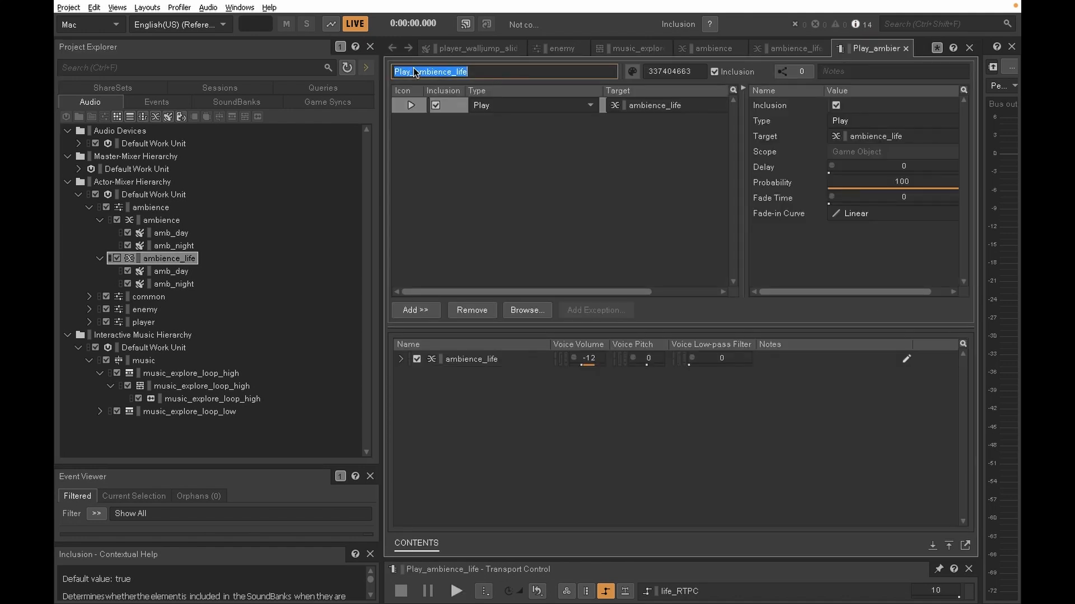
click(413, 69)
shift+click(394, 71)
key(BackSpace)
key(Return)
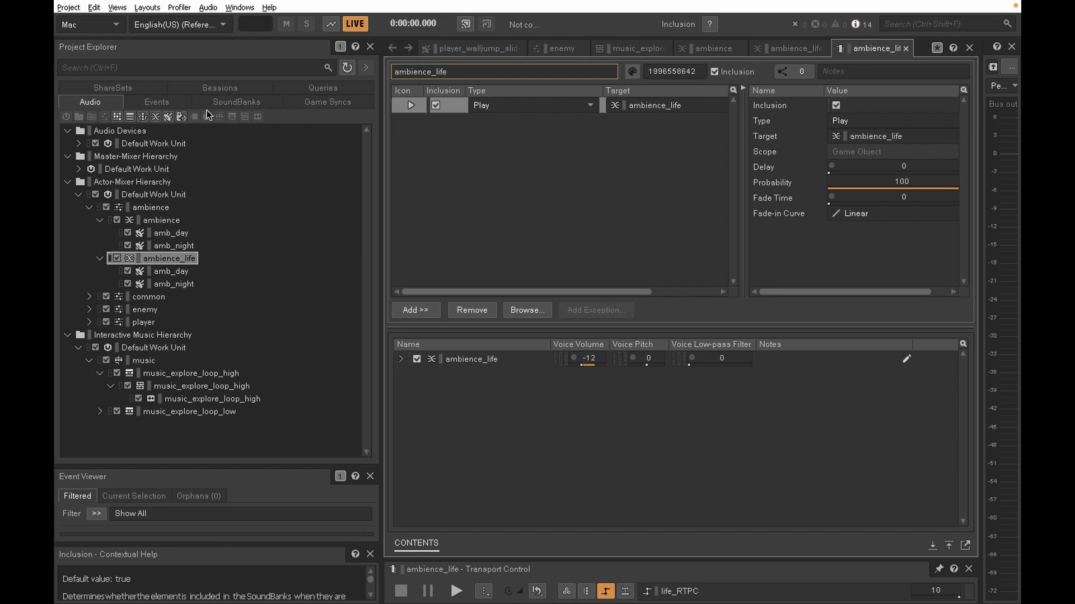
- Generate all SoundBanks for Mac and Windows and dismiss the generation report
click(168, 102)
click(226, 104)
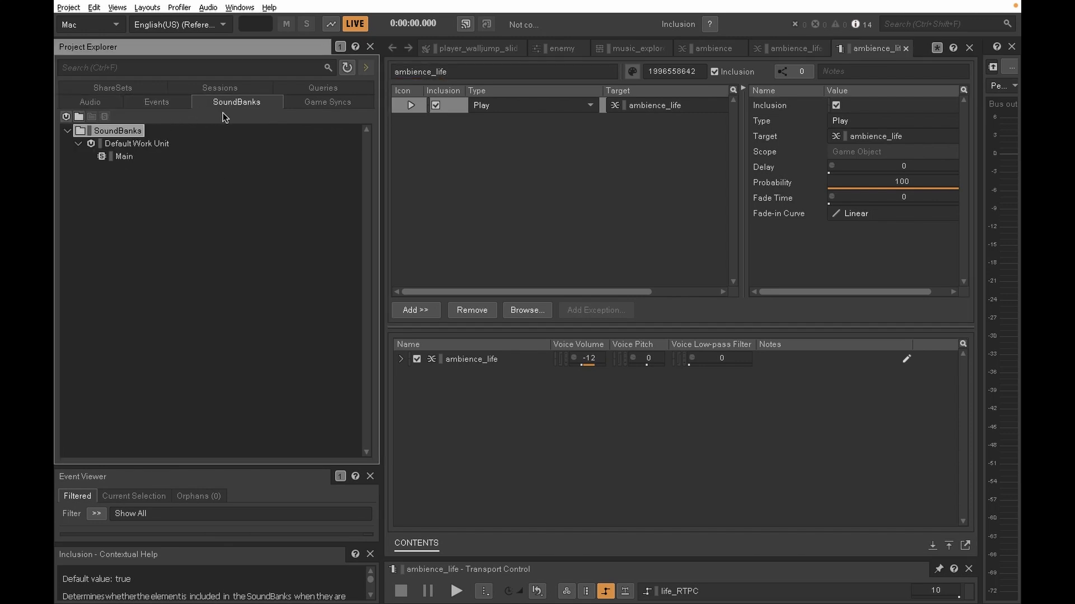
key(F7)
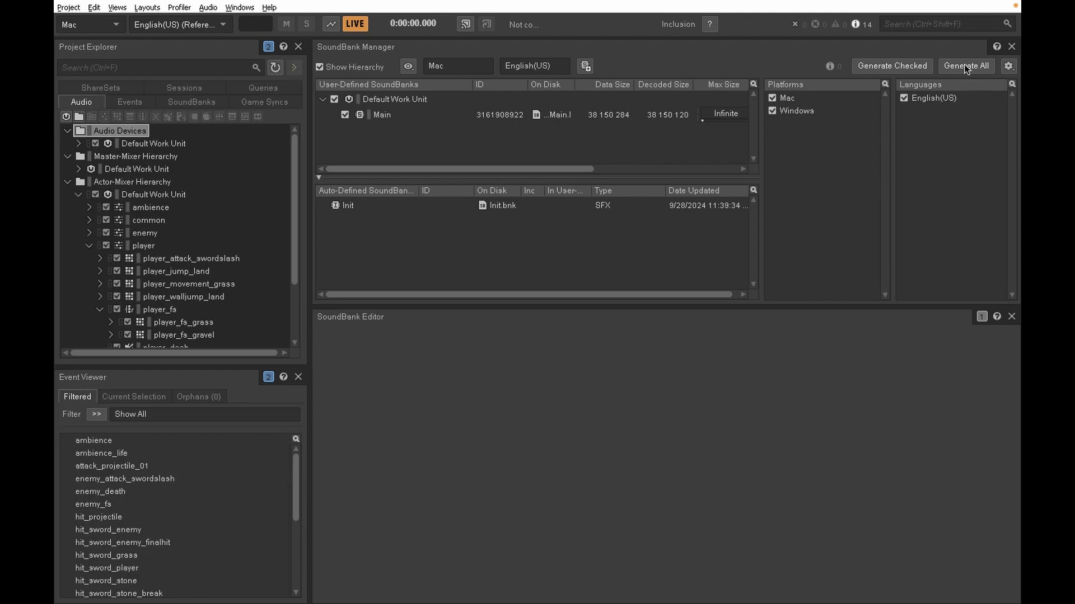
click(964, 66)
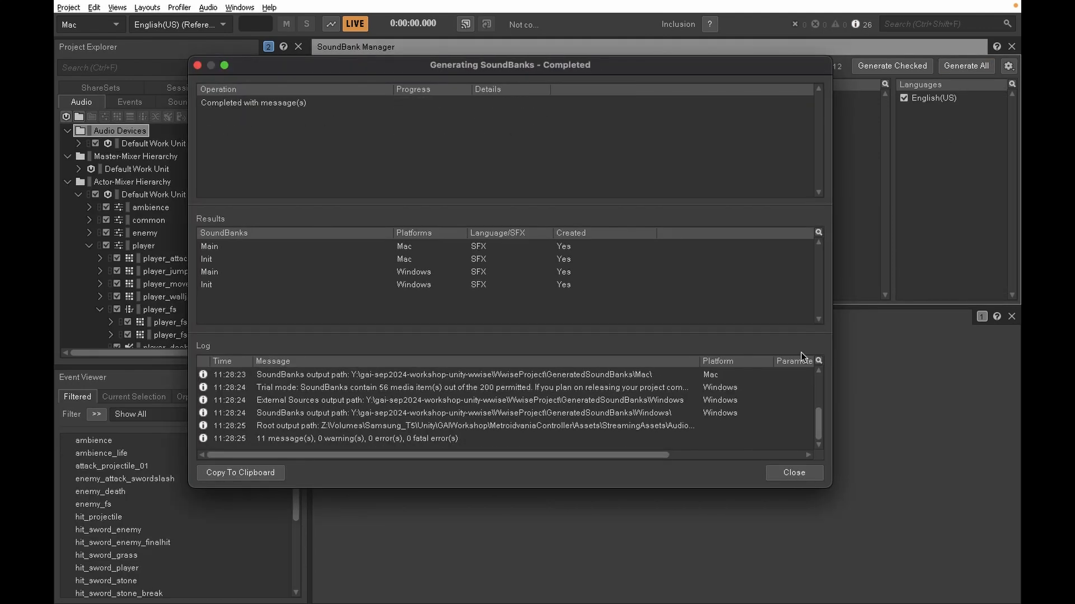
click(790, 474)
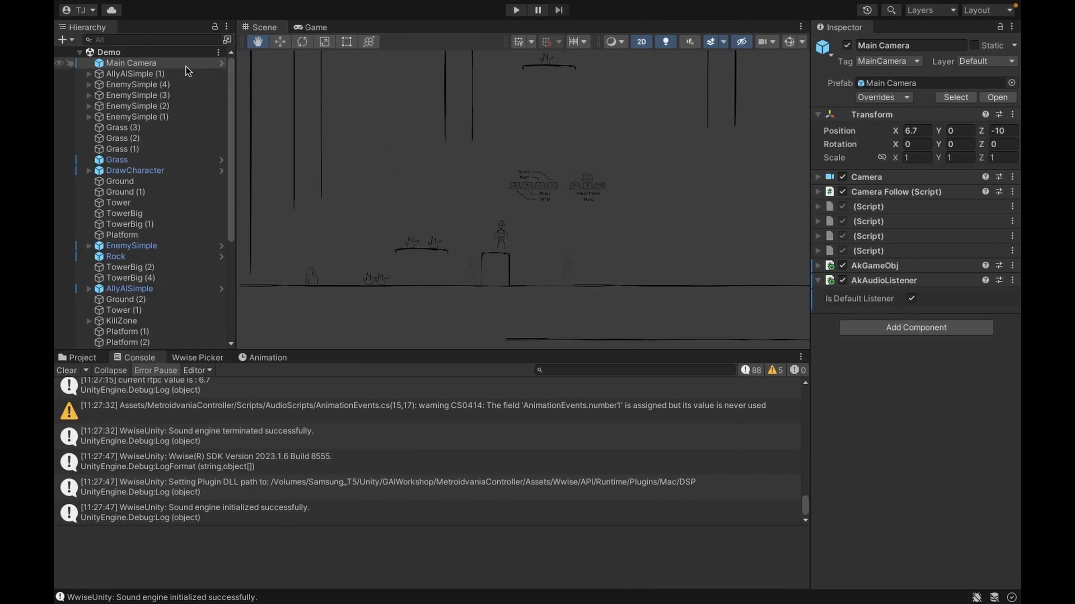
- Switch to Unity and add an AkEvent component to Main Camera
click(881, 326)
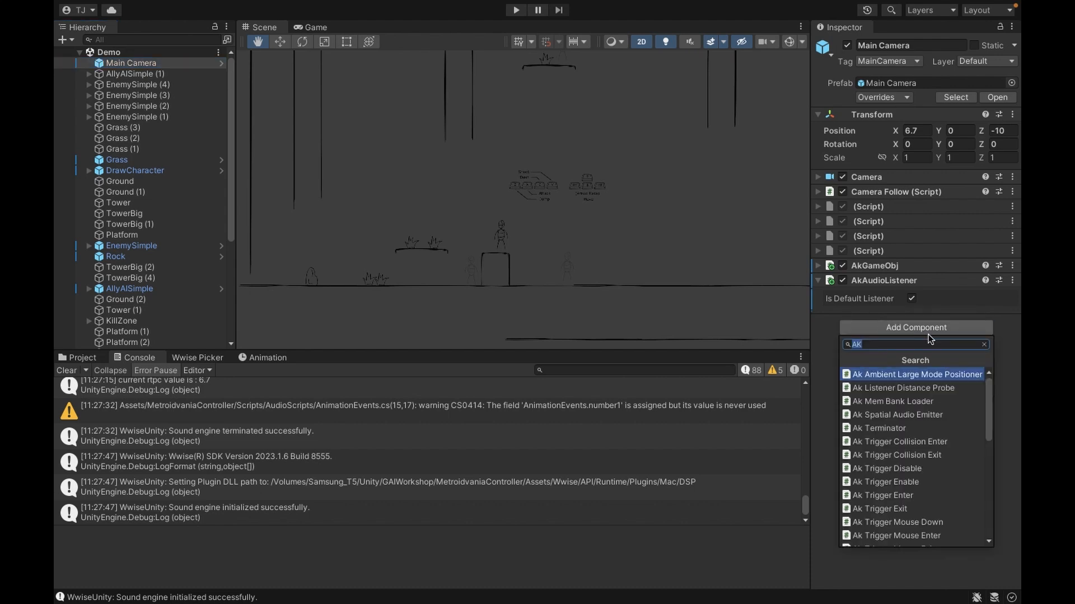
text(akevn)
key(BackSpace)
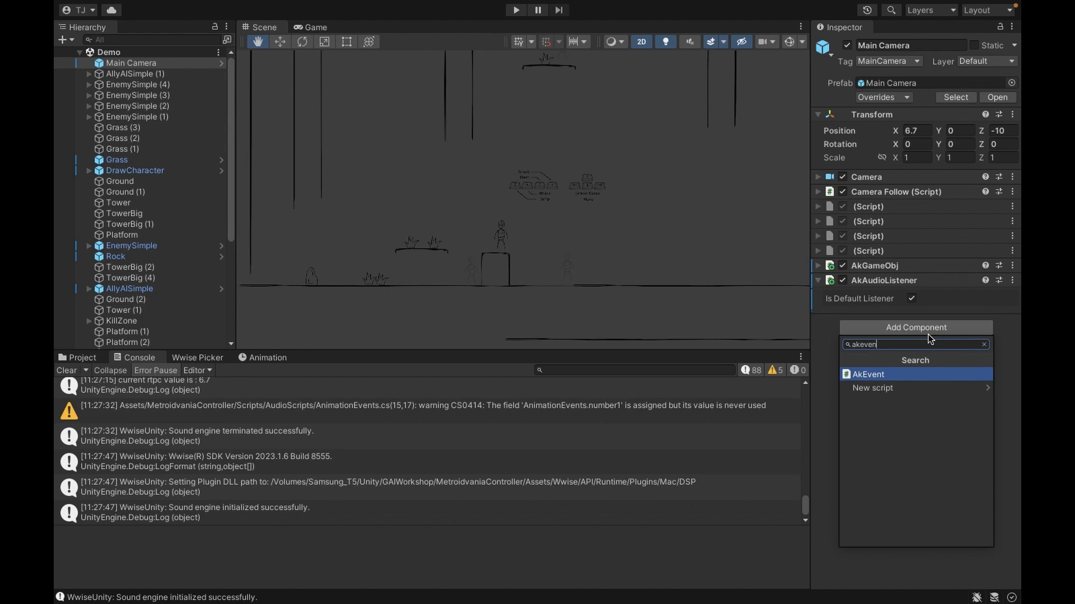
key(Return)
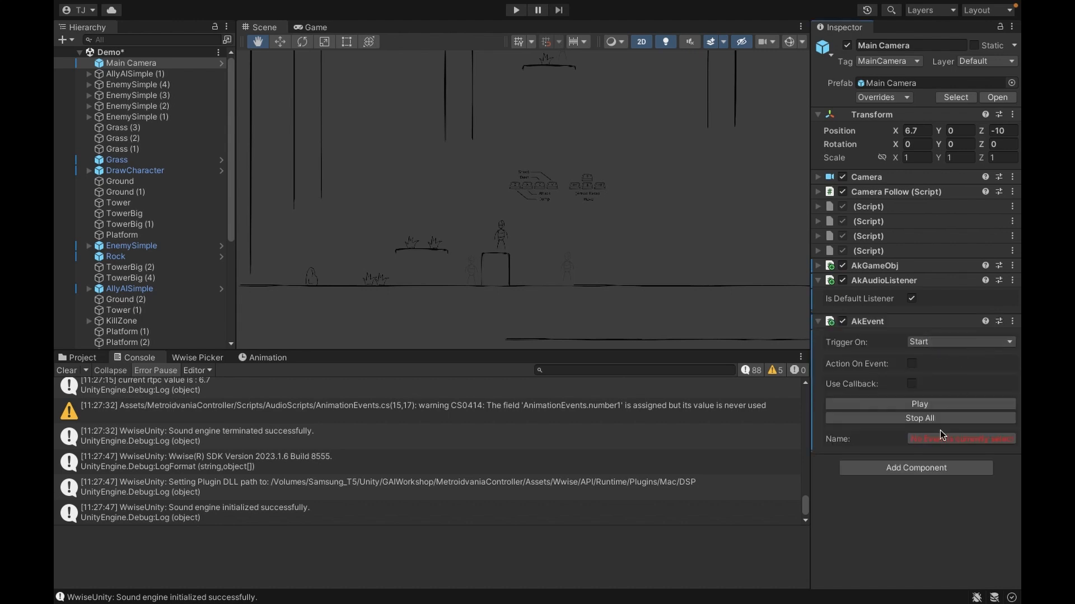
- Look for ambience_life under SFXEvents in the AkEvent's event chooser, and cancel without selecting an event
click(937, 440)
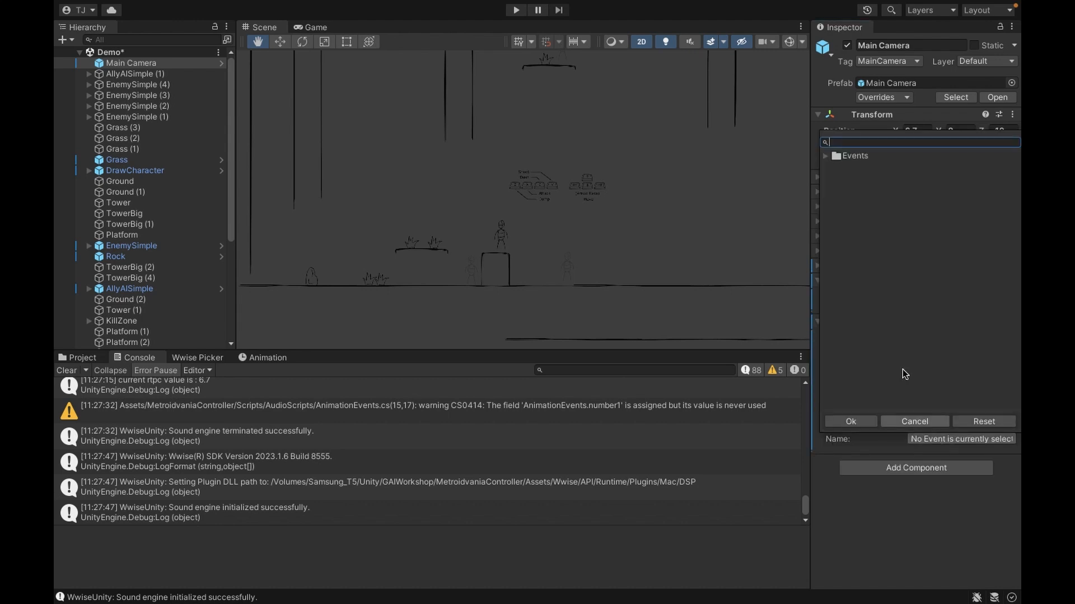
click(825, 157)
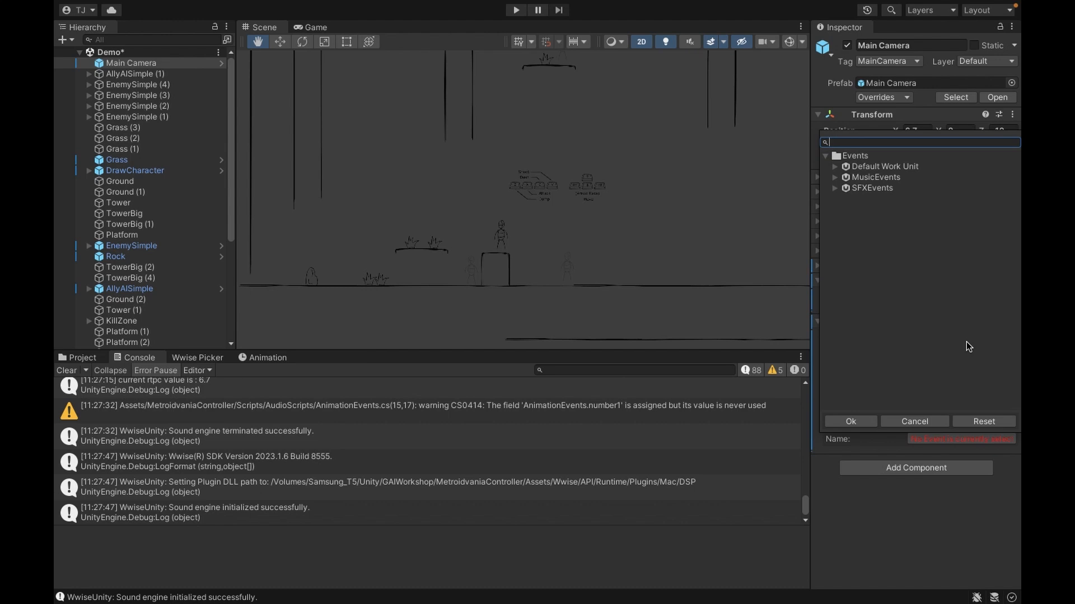
click(834, 188)
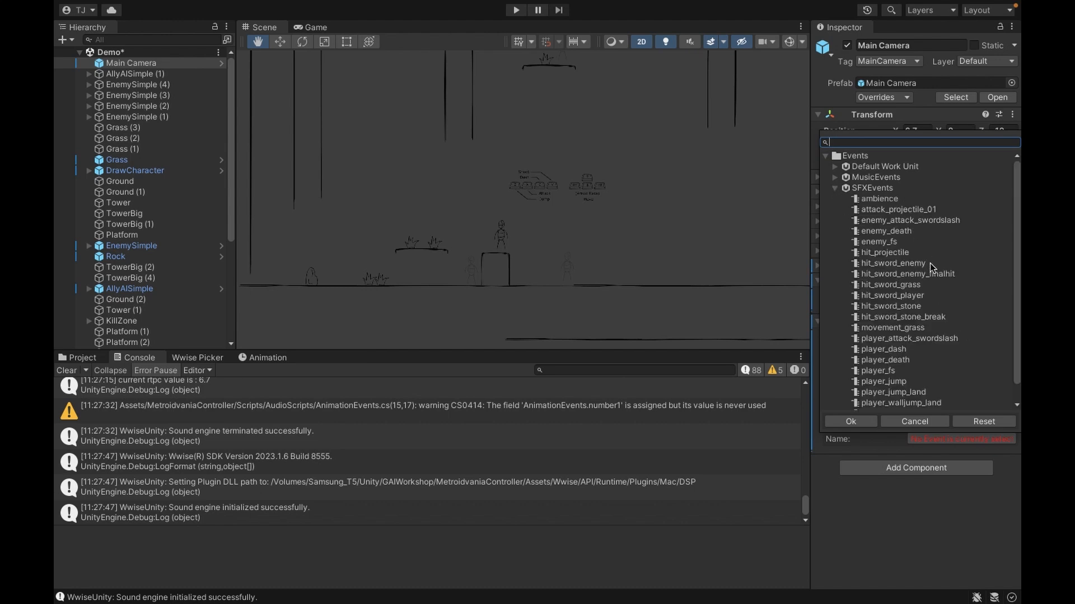
scroll(932, 267, down, 1)
scroll(932, 267, up, 1)
click(915, 420)
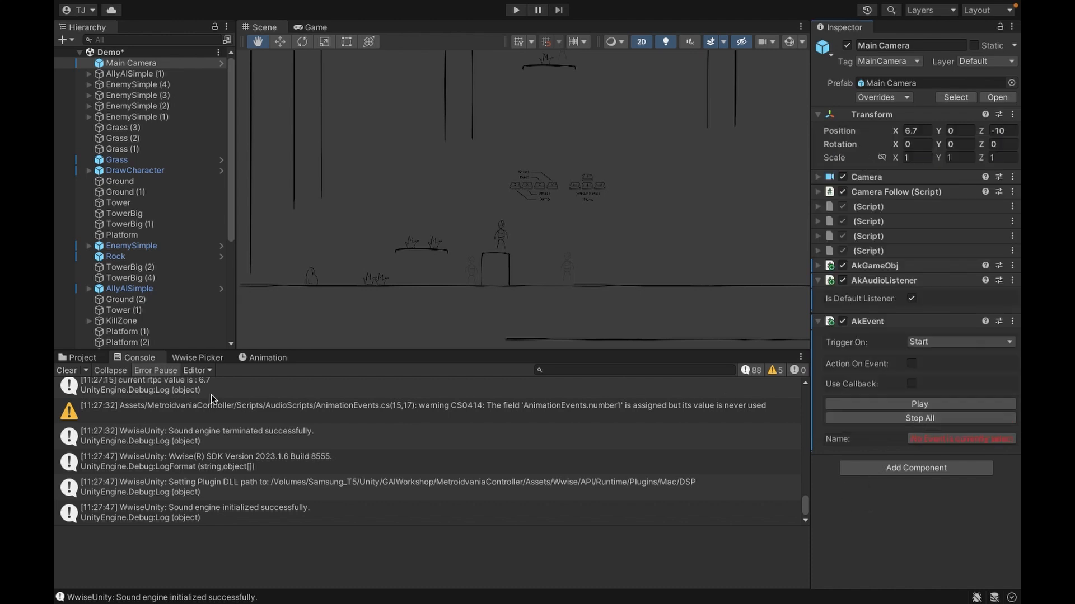
- Refresh the project in the Wwise Picker and look through MusicEvents and SFXEvents for the ambience_life event
click(199, 357)
click(656, 374)
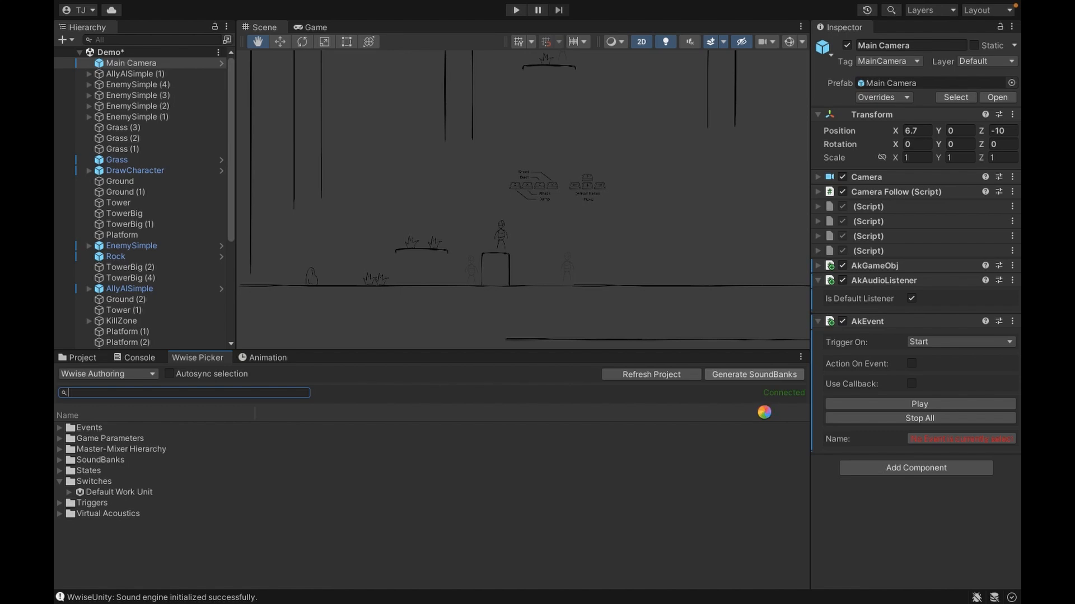
click(124, 428)
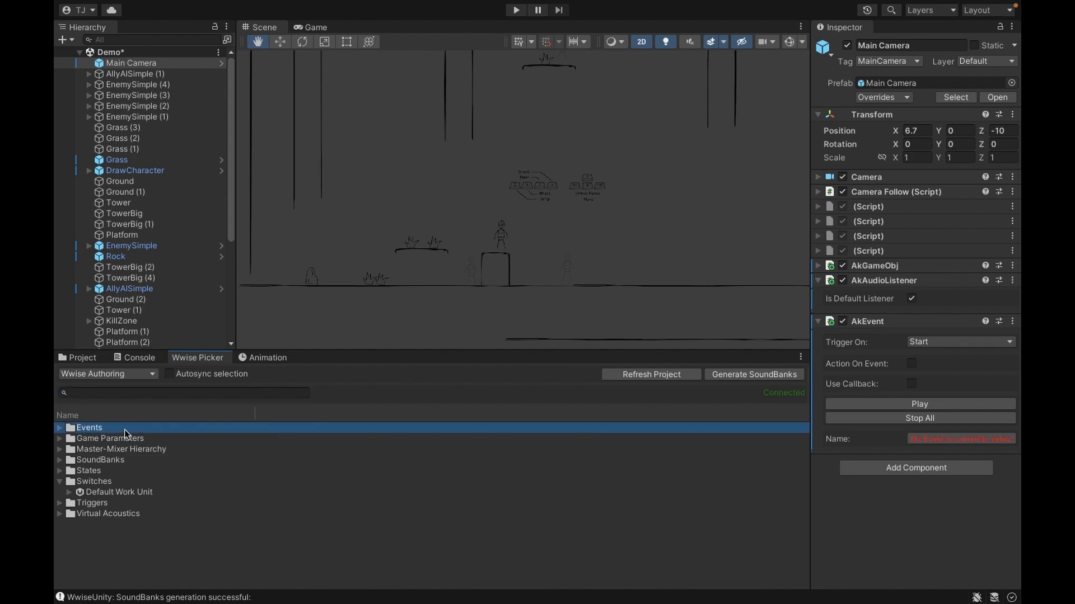
key(Right)
key(Down)
key(Down)
key(Right)
key(Down)
key(Down)
key(Right)
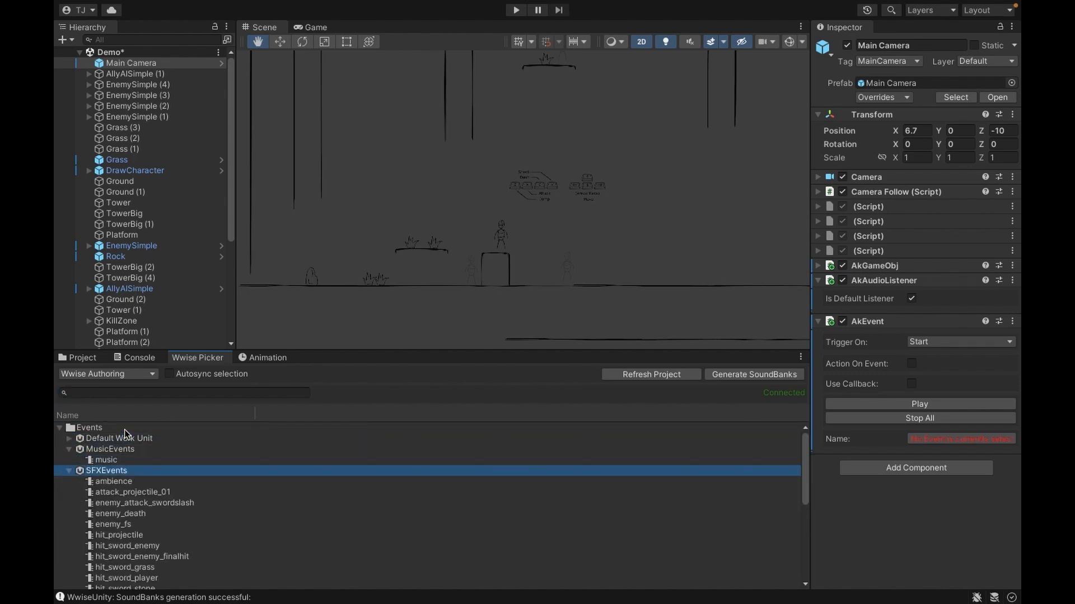
scroll(210, 522, down, 12)
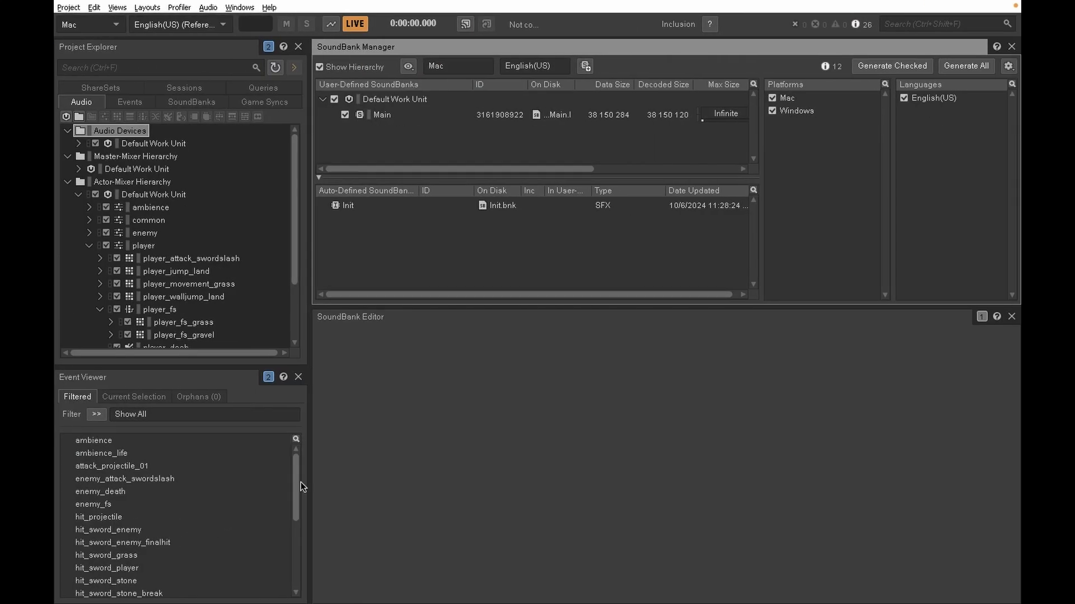
- Switch to Wwise and move the ambience_life event from the Default Work Unit into the SFXEvents work unit
click(129, 102)
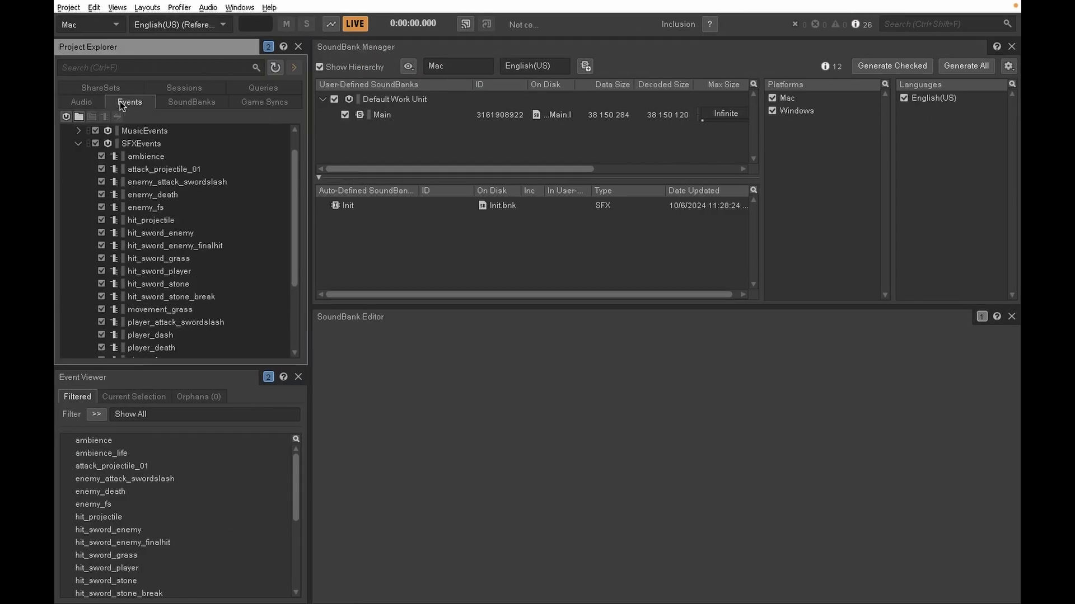
click(148, 142)
scroll(149, 145, up, 1)
click(149, 143)
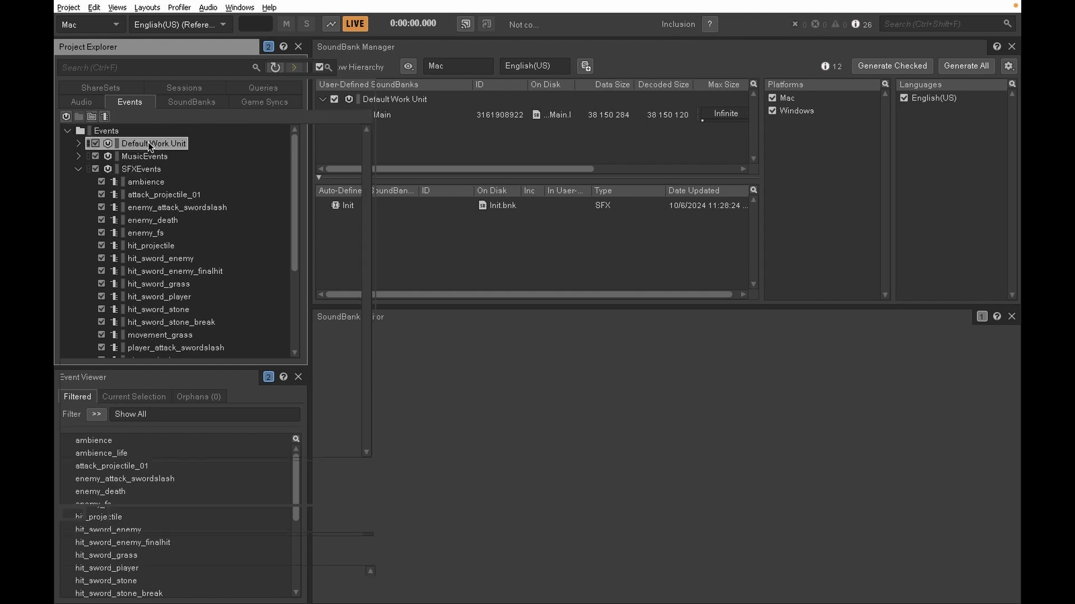
key(F5)
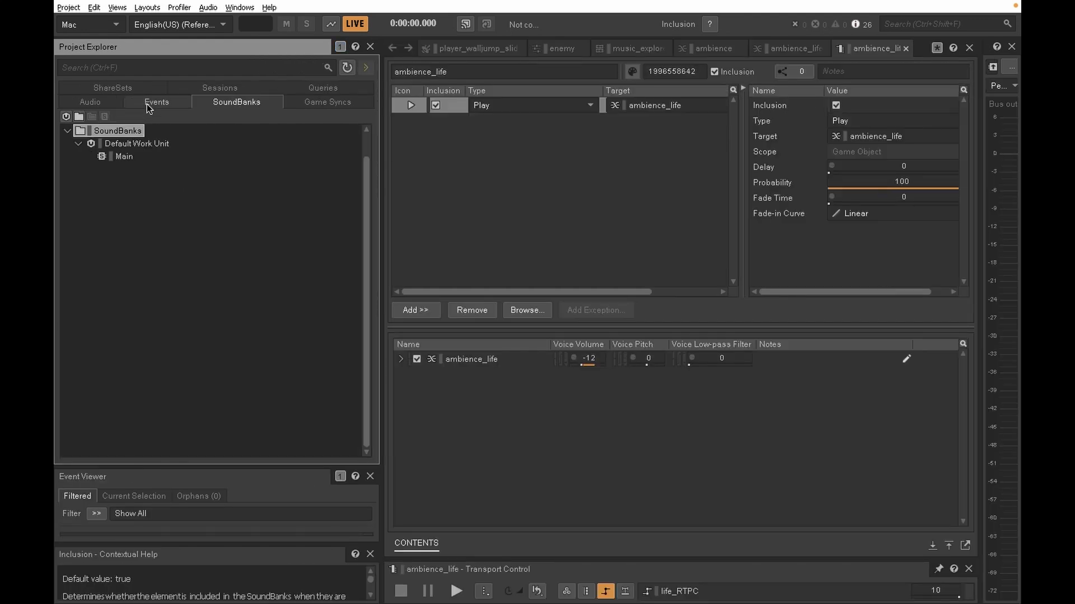
click(148, 104)
click(150, 144)
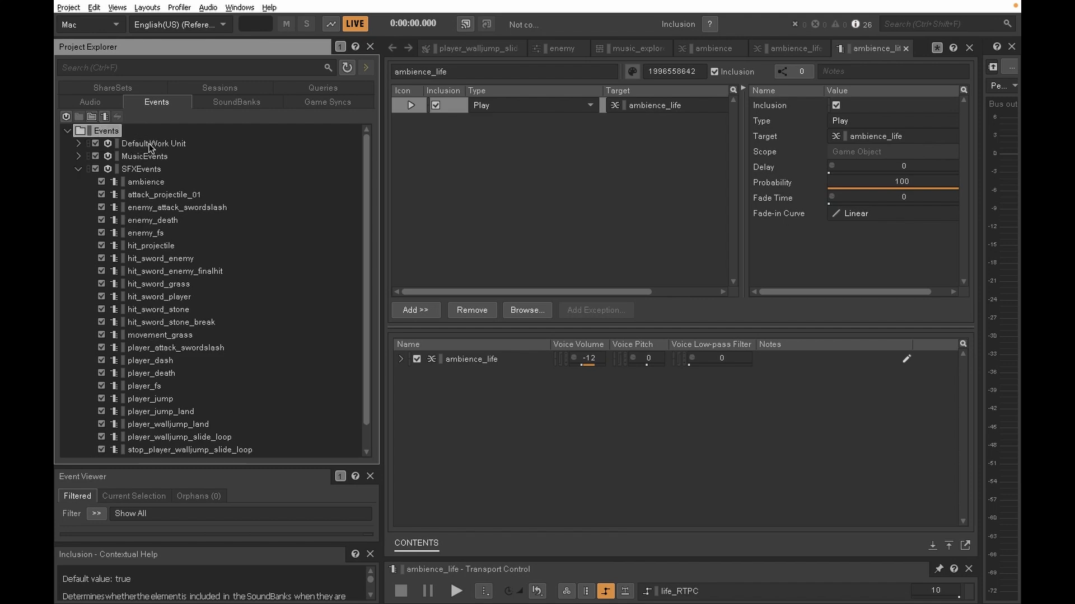
double_click(150, 143)
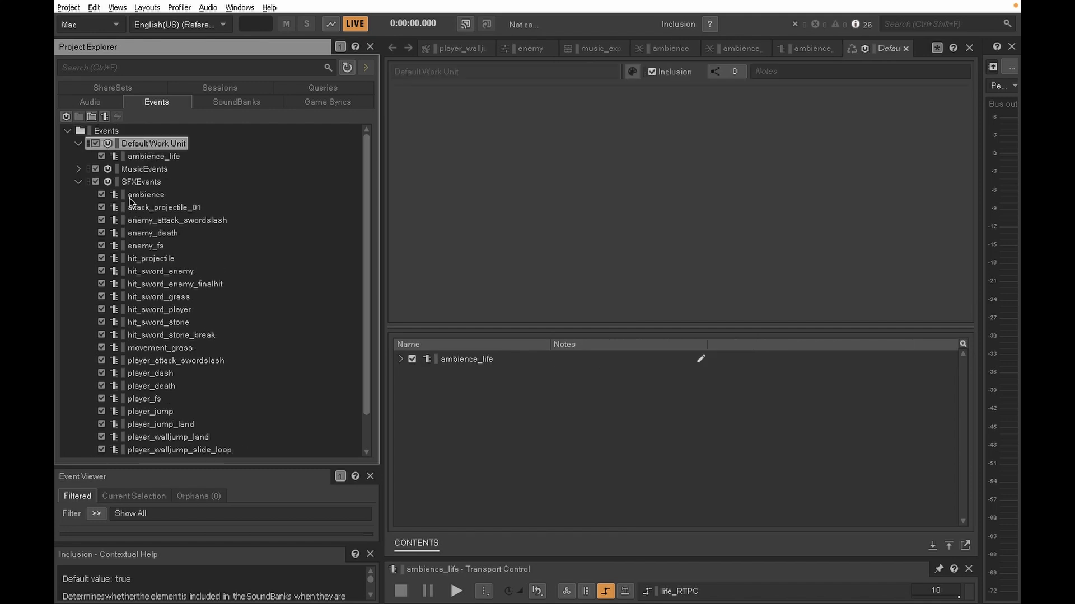
click(134, 157)
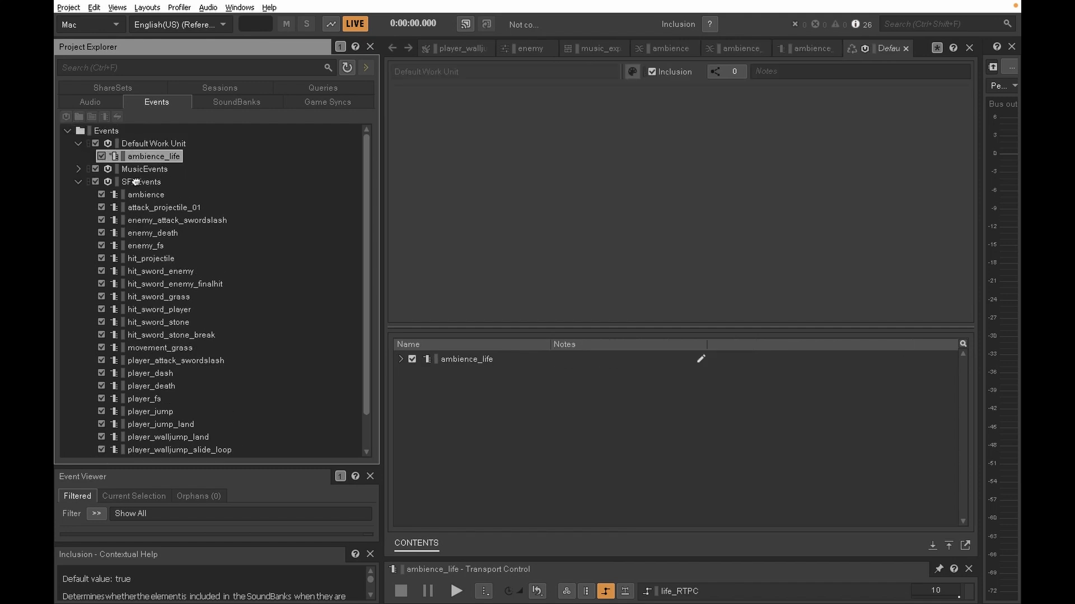
drag(136, 182, 136, 182)
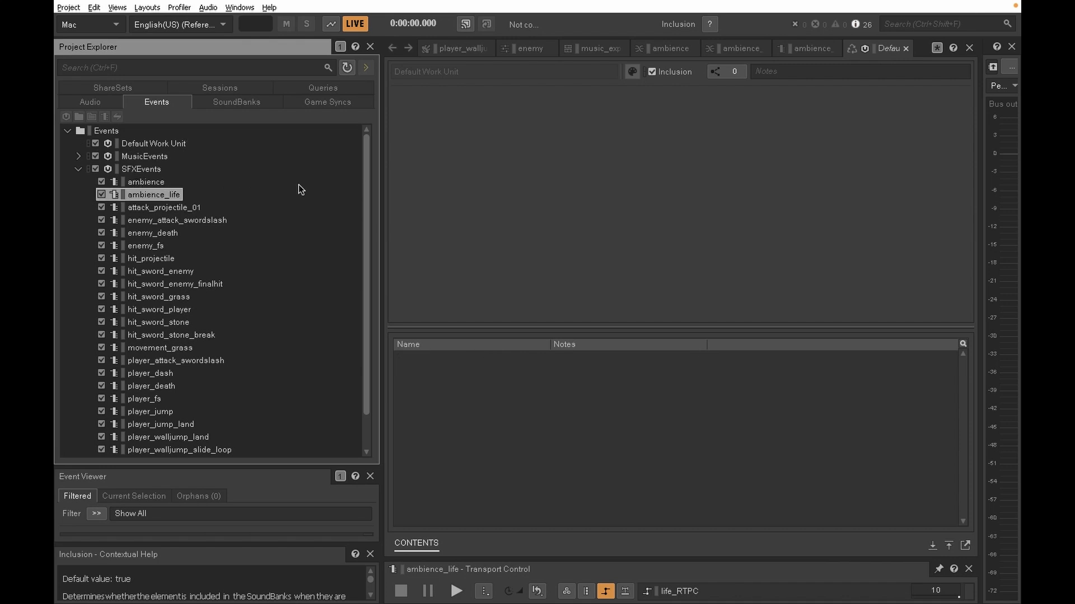
- Regenerate all SoundBanks with ambience_life in SFXEvents and close the generation report
key(F7)
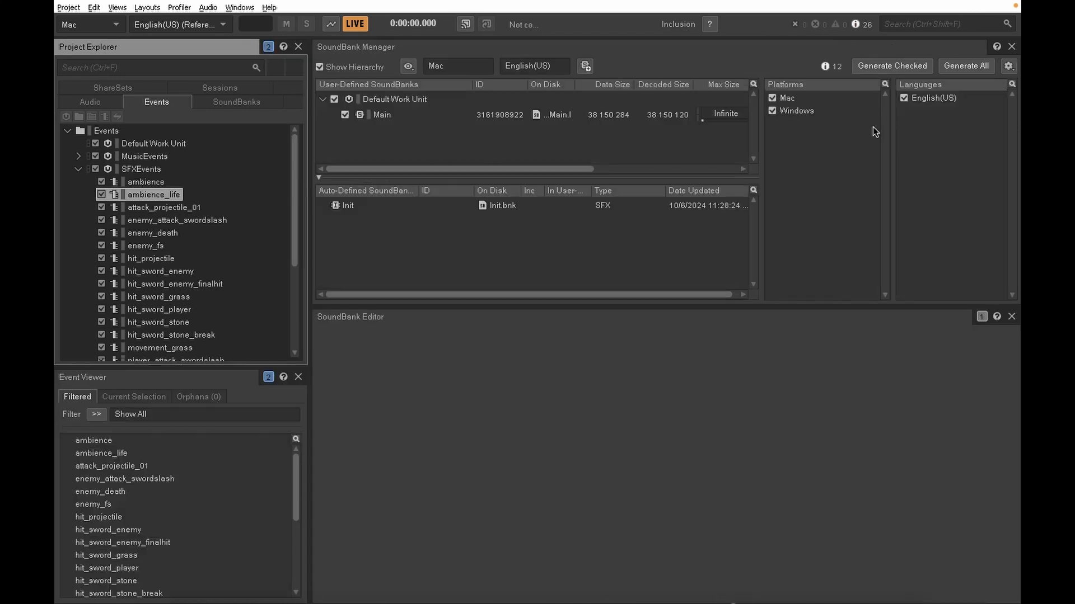
click(973, 65)
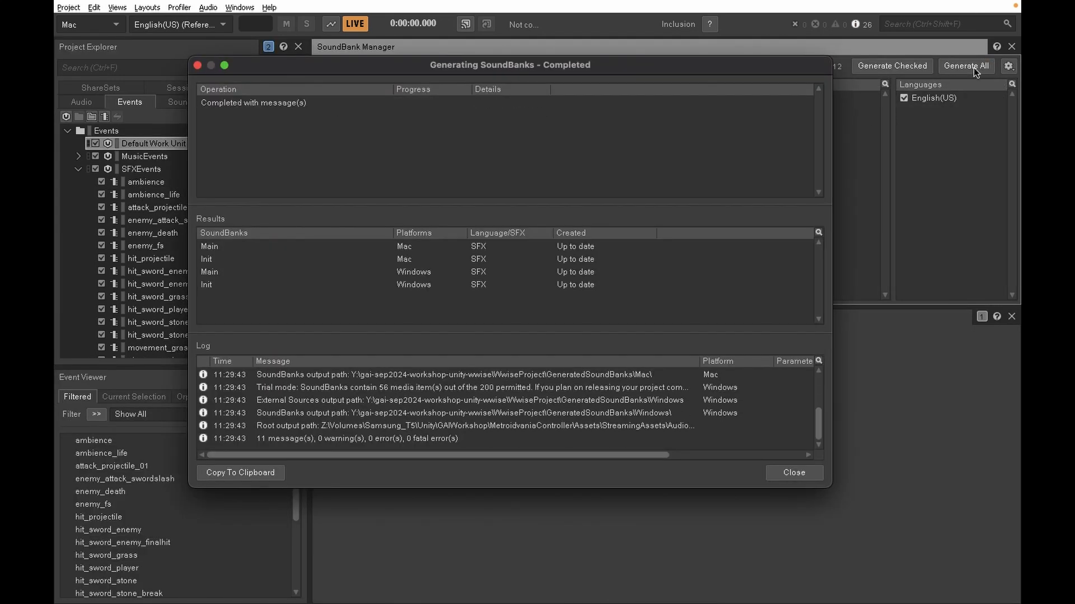
click(800, 474)
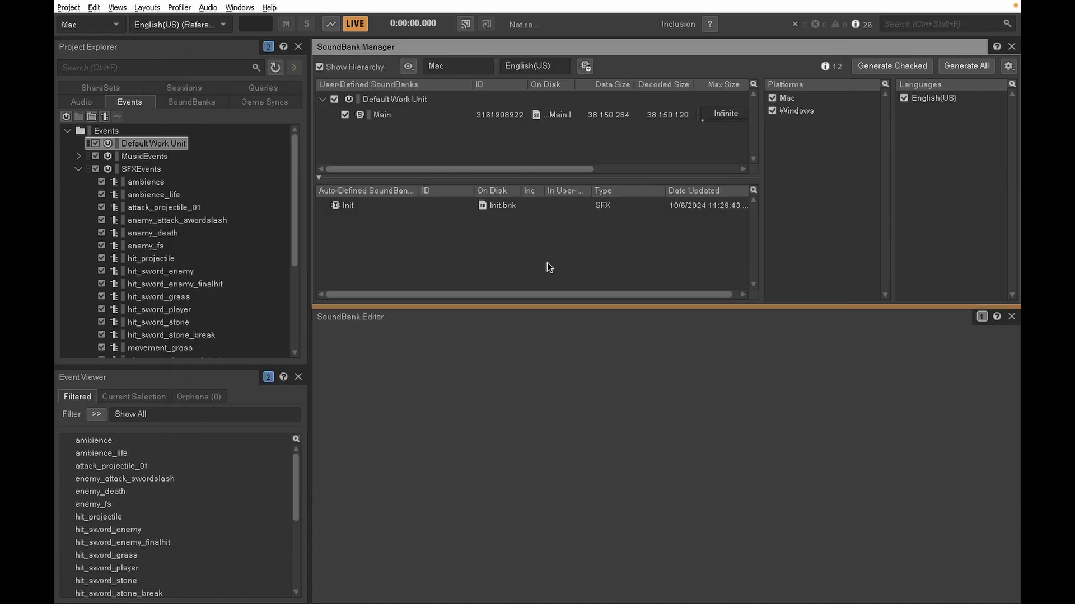
- Switch to Unity, refresh the Wwise Picker's project data, and expand SFXEvents
key(super+Tab)
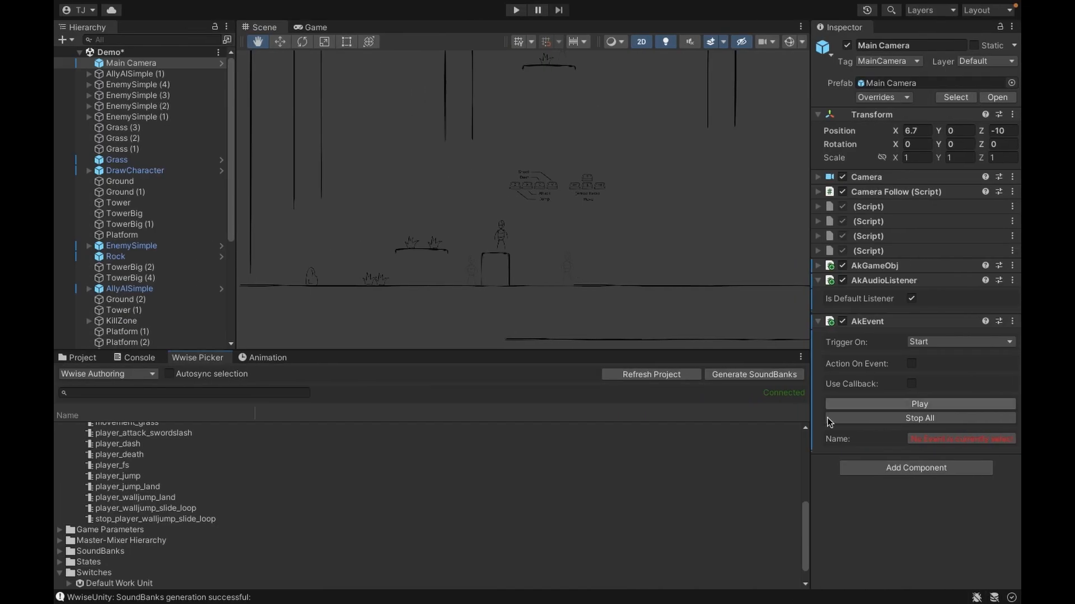
click(640, 375)
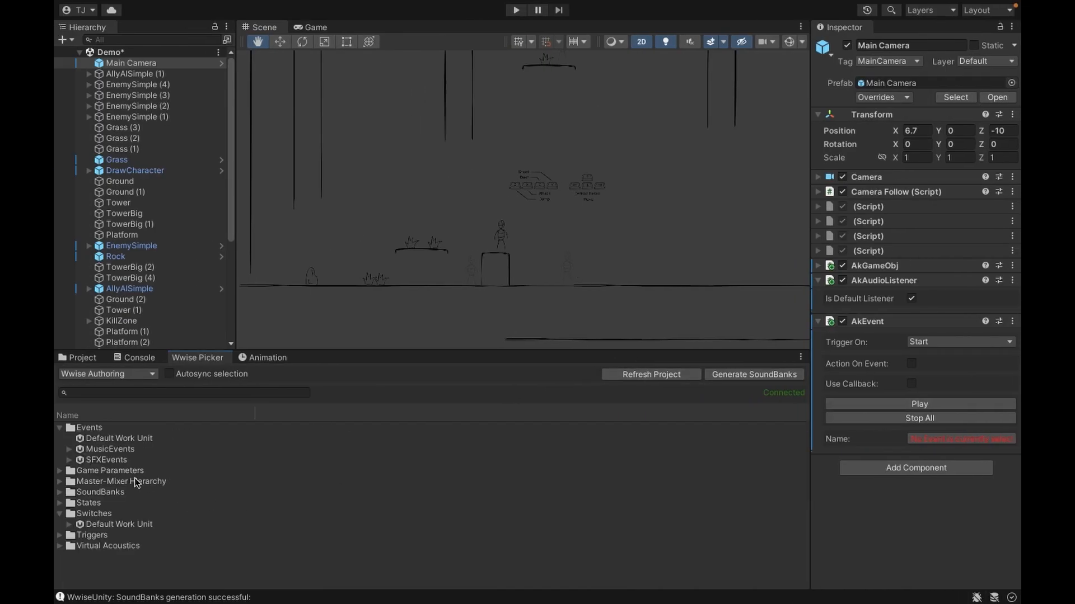
double_click(104, 461)
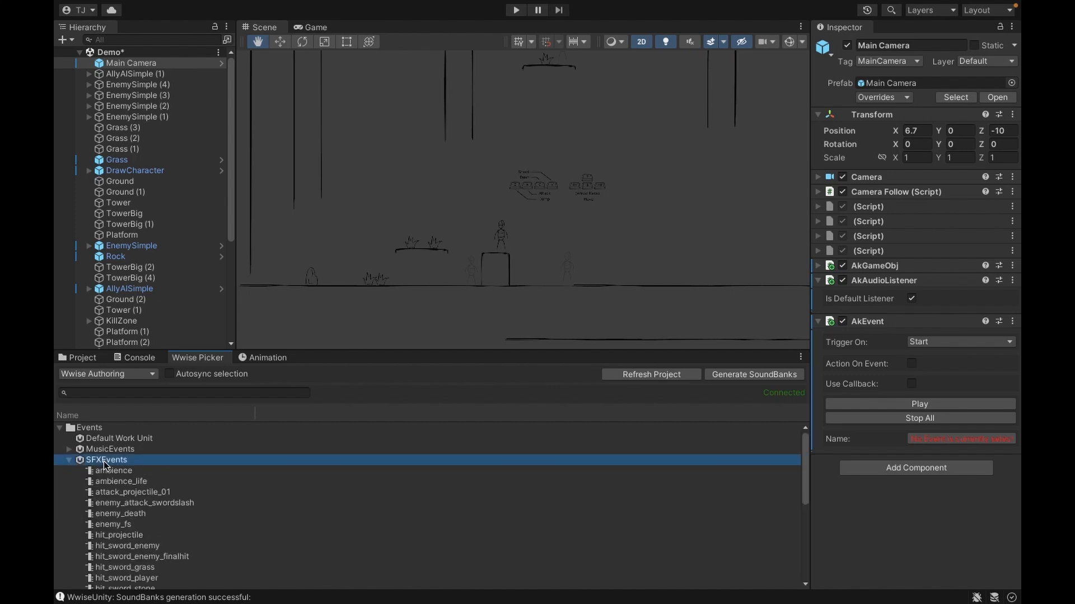
- Assign the ambience_life event from SFXEvents to Main Camera's AkEvent component
click(951, 438)
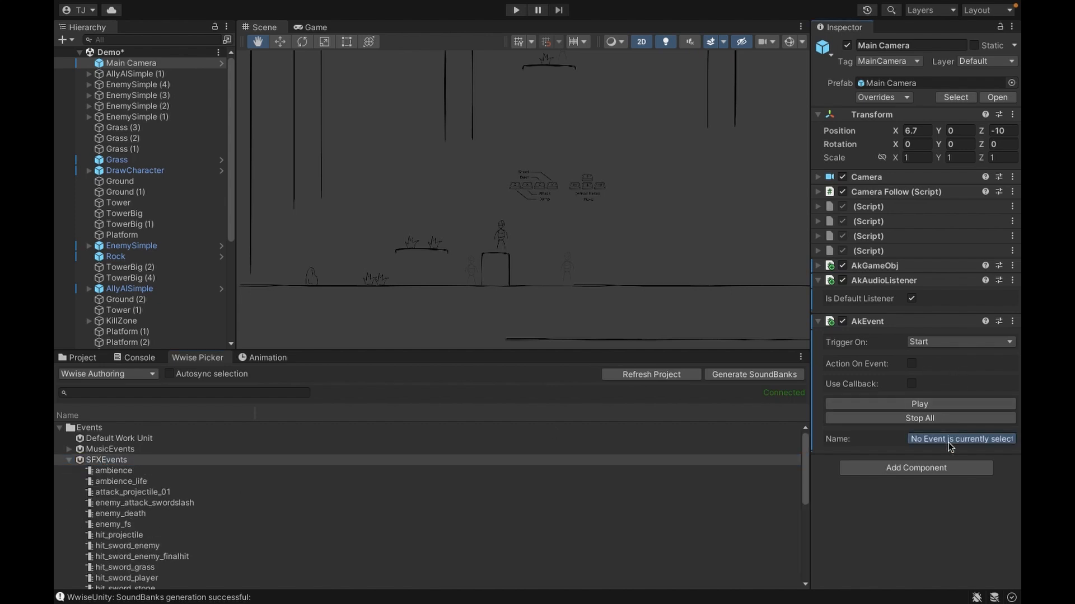
click(890, 210)
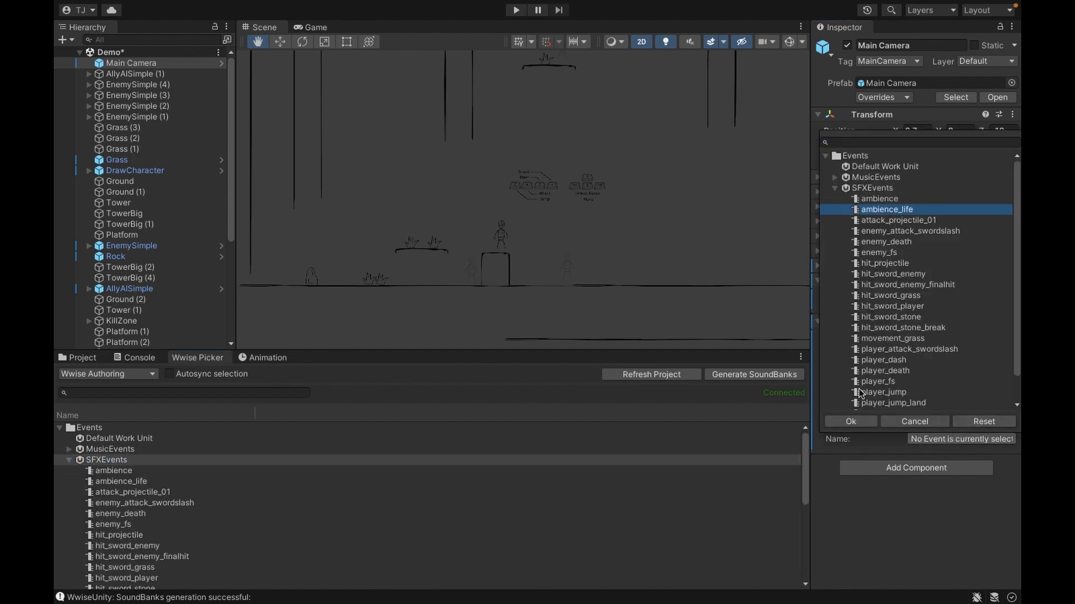
click(851, 422)
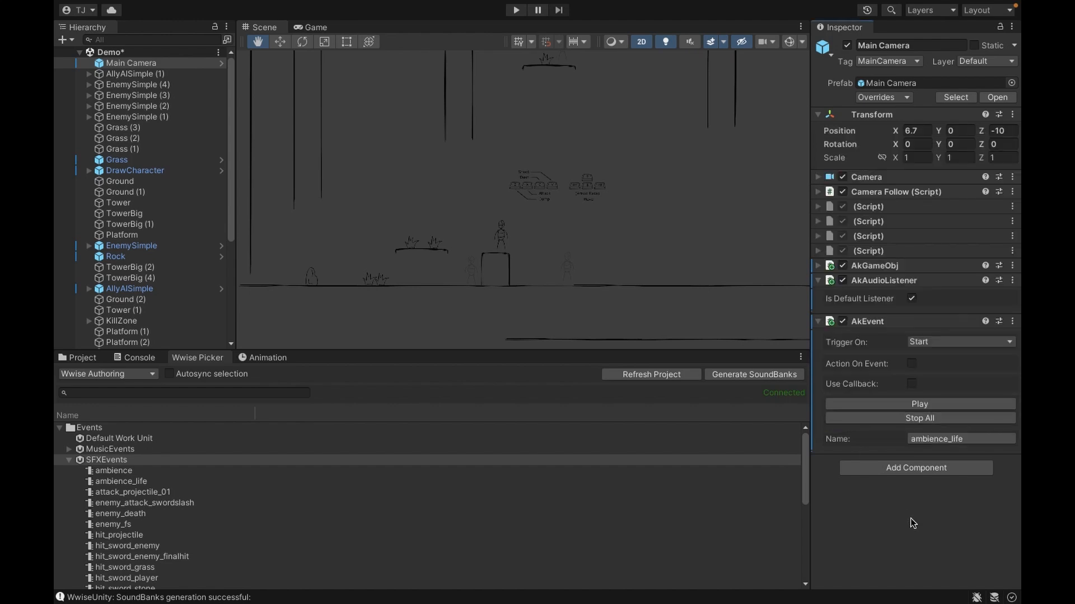
- Save the Demo scene, run it to hear the ambience_life event, and stop the run
key(ctrl+s)
key(ctrl+p)
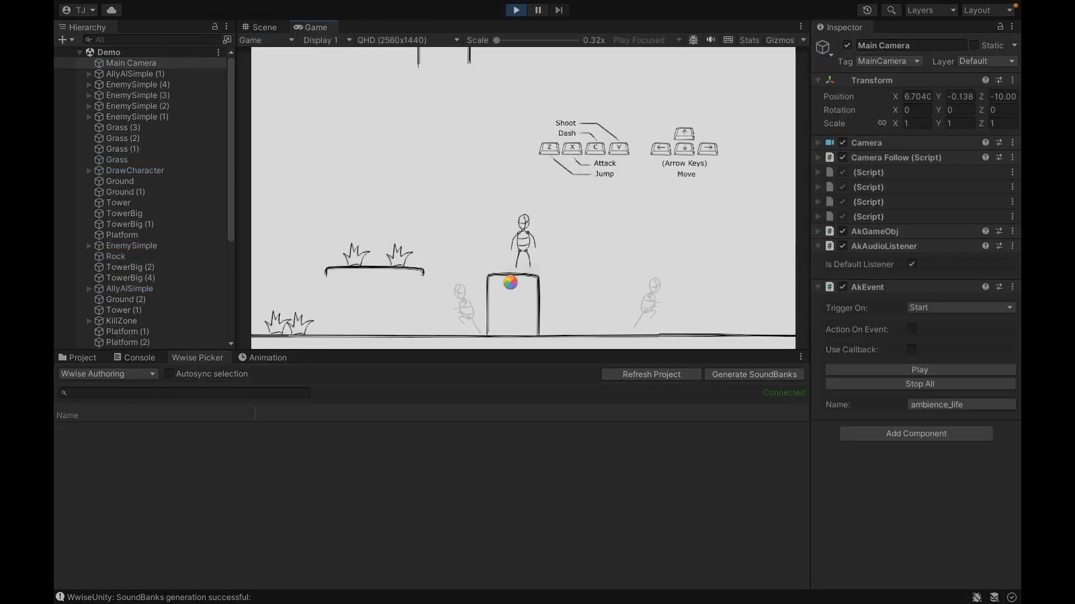
click(514, 12)
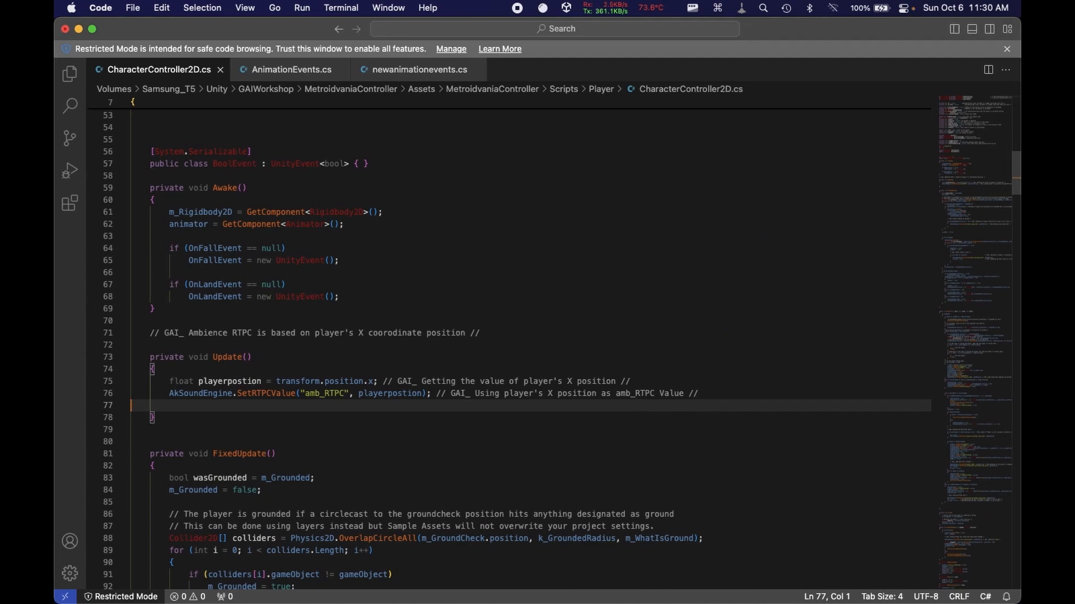
- Remove the blank line at the end of Update, then select DrawCharacter in Unity and collapse its Character Controller 2D component
key(BackSpace)
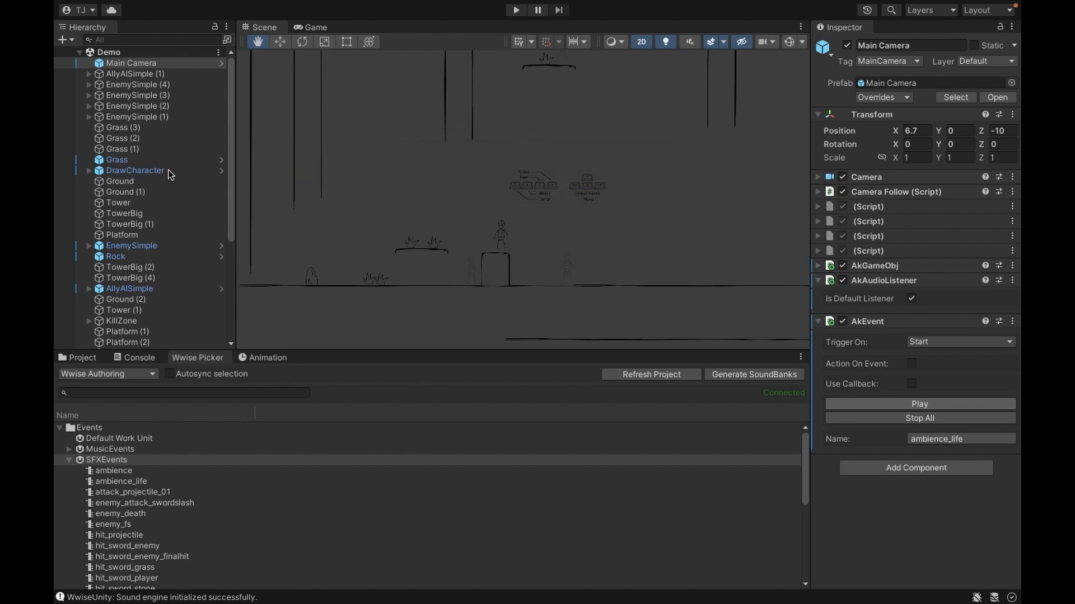
click(151, 174)
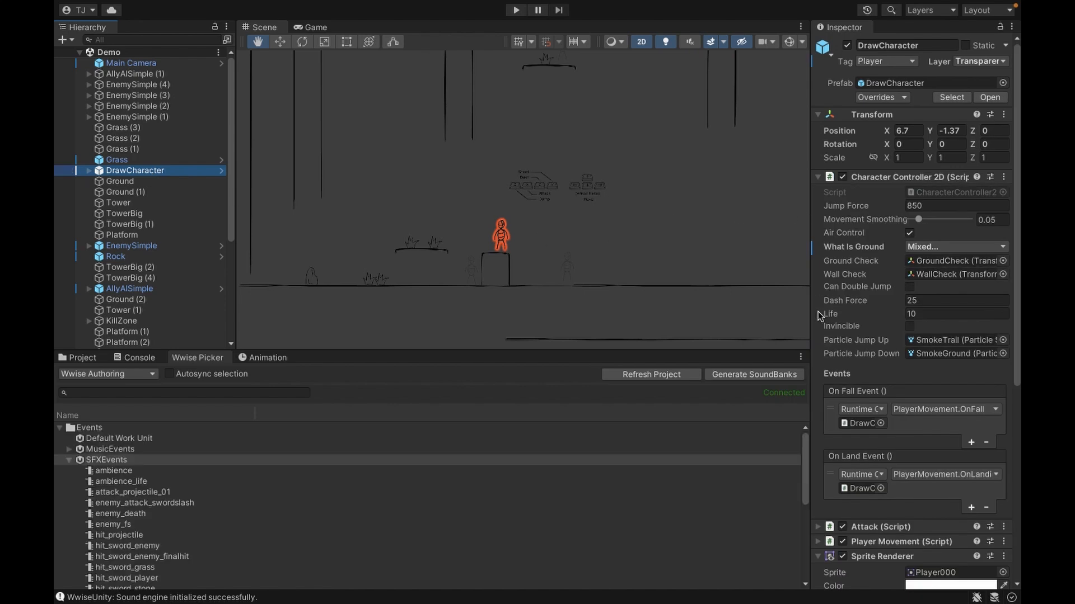
click(912, 178)
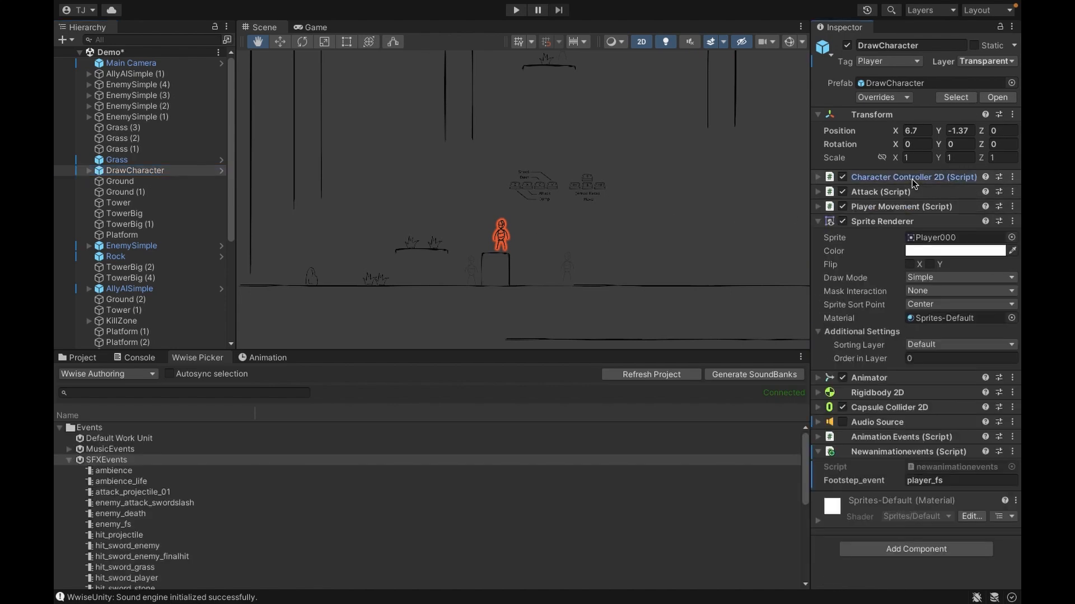
- Return to CharacterController2D.cs and examine the variable declarations at the start of the class
key(ctrl+Left)
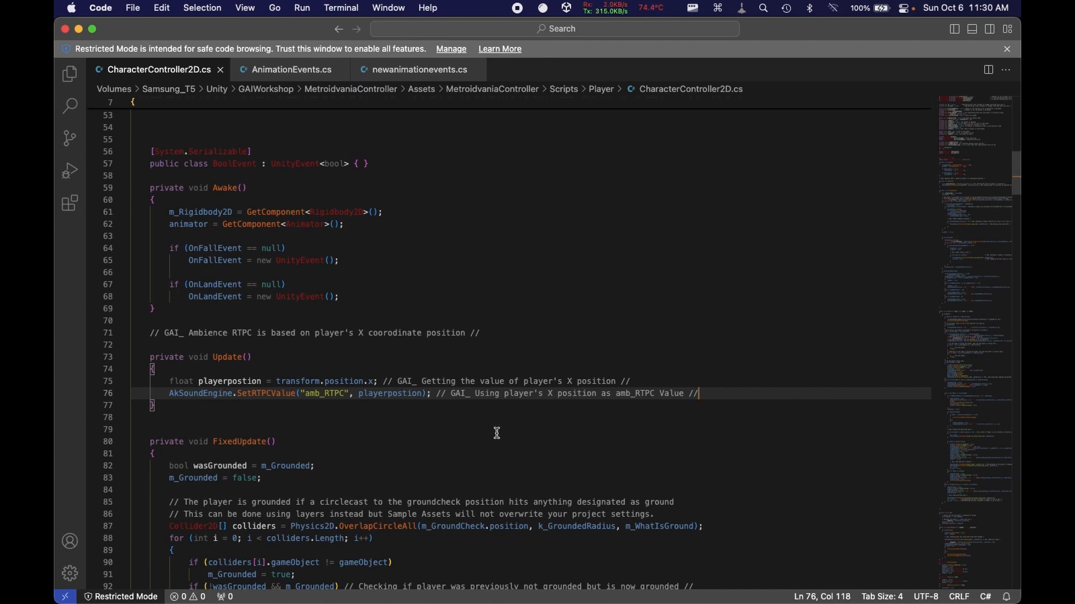
scroll(503, 326, up, 13)
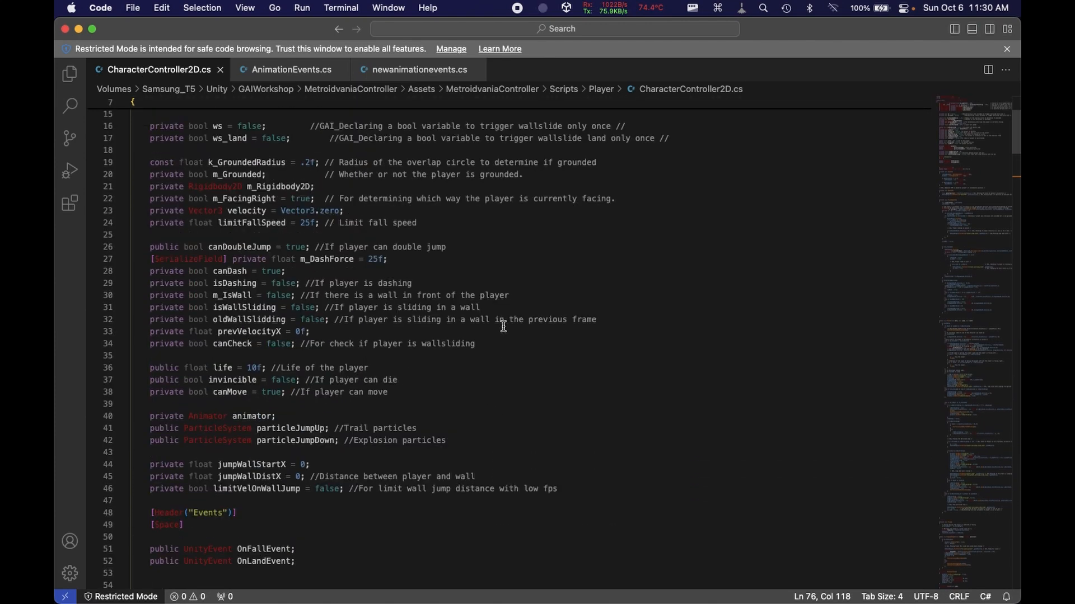
scroll(503, 326, up, 5)
click(595, 324)
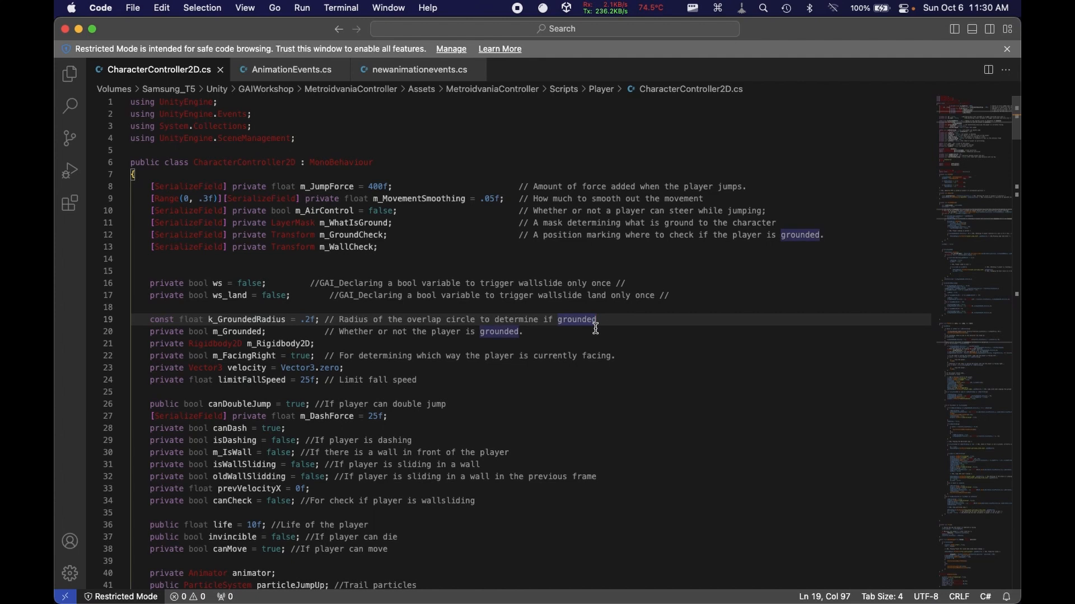
click(653, 342)
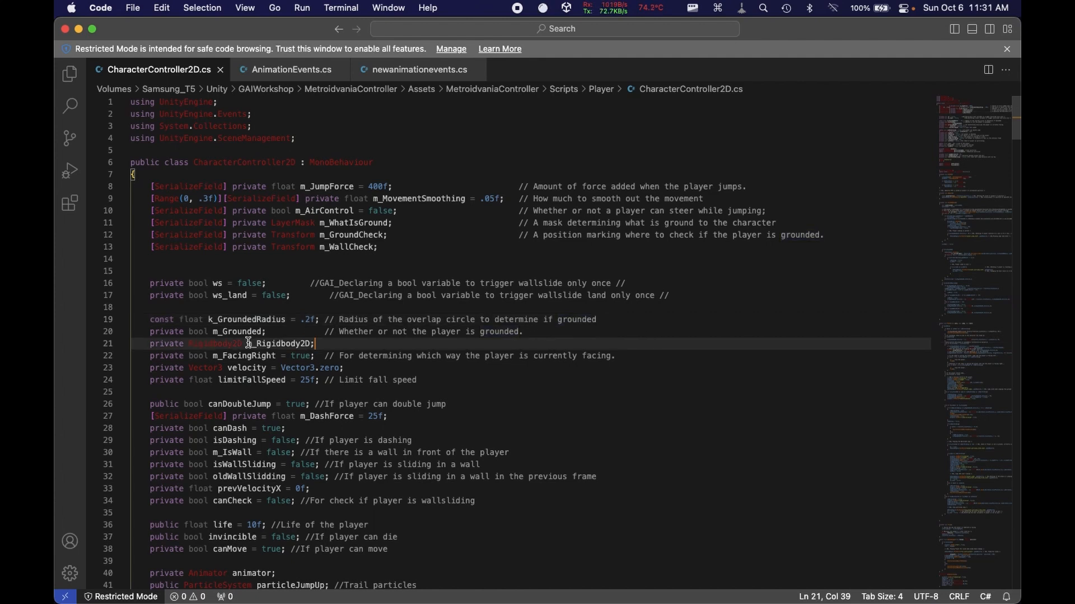
scroll(169, 271, down, 2)
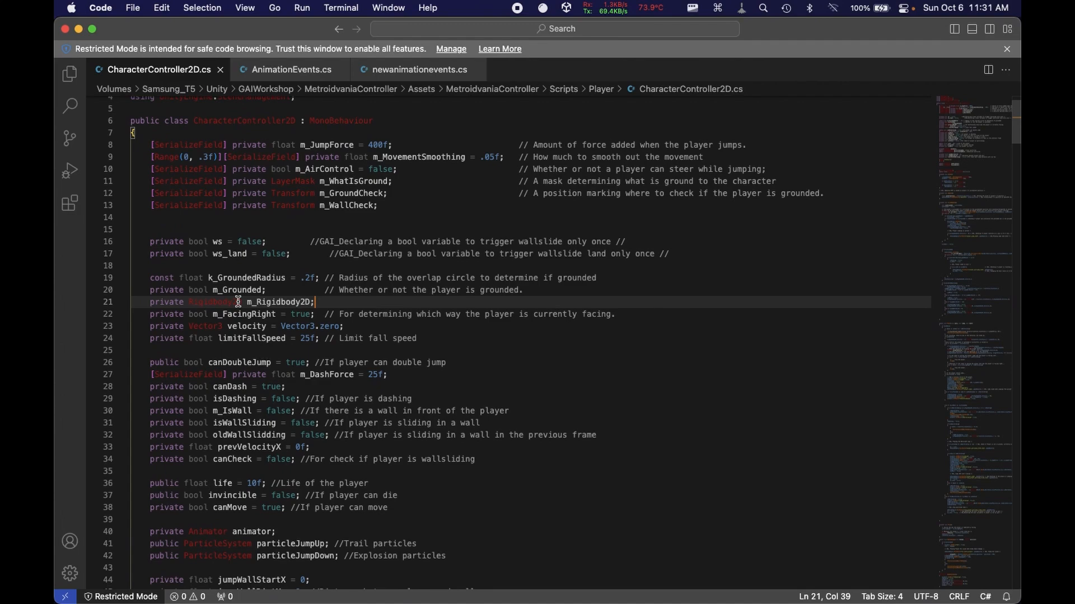
scroll(281, 368, down, 5)
- Inspect the Life field of DrawCharacter's Character Controller 2D in Unity, then locate the matching life variable in CharacterController2D.cs
key(ctrl+Right)
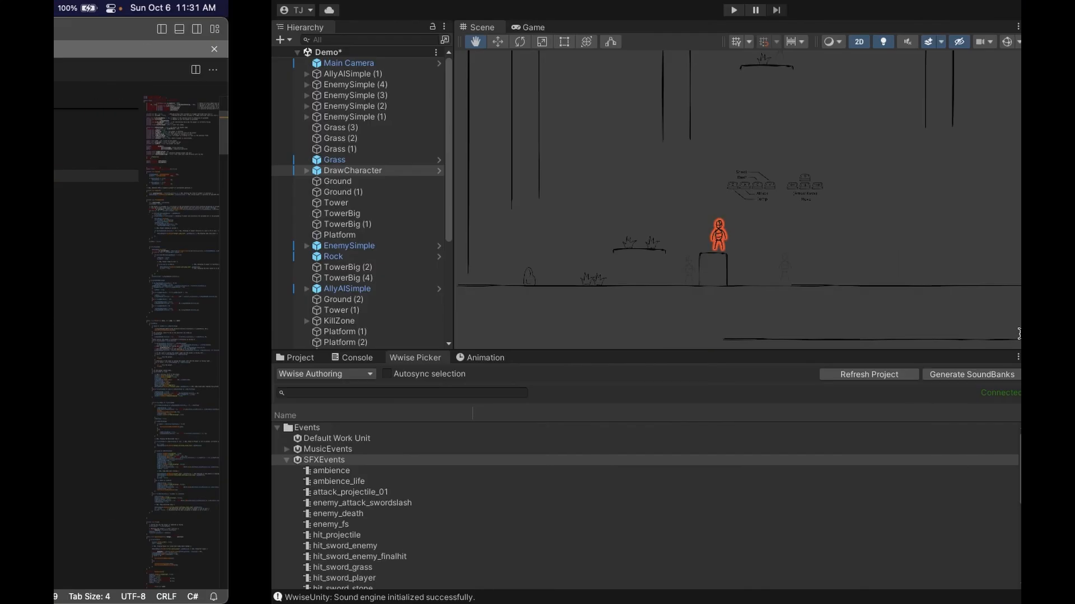
click(818, 176)
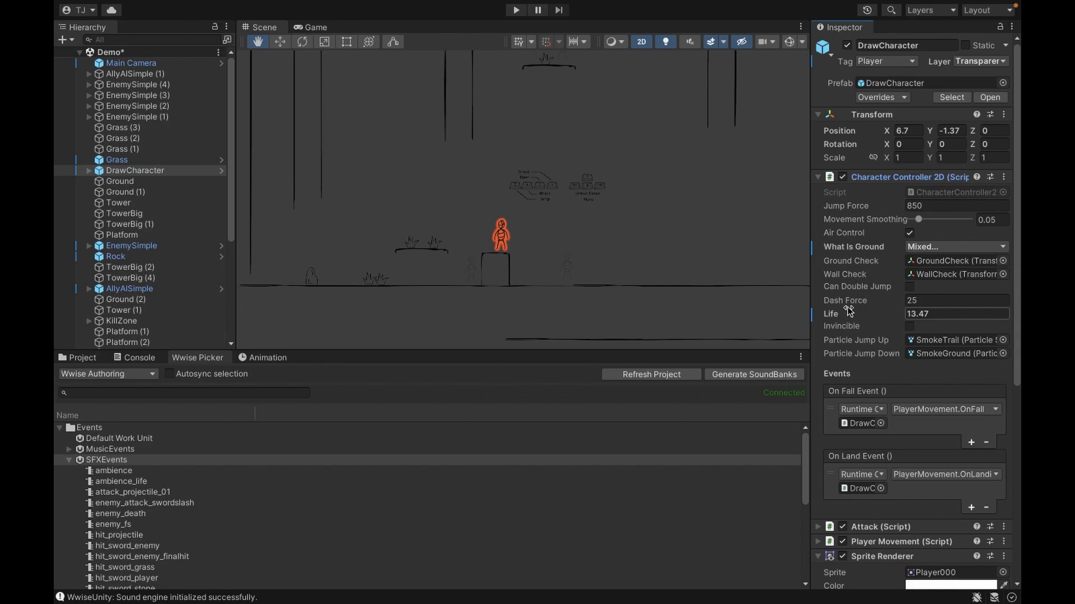
key(super+Tab)
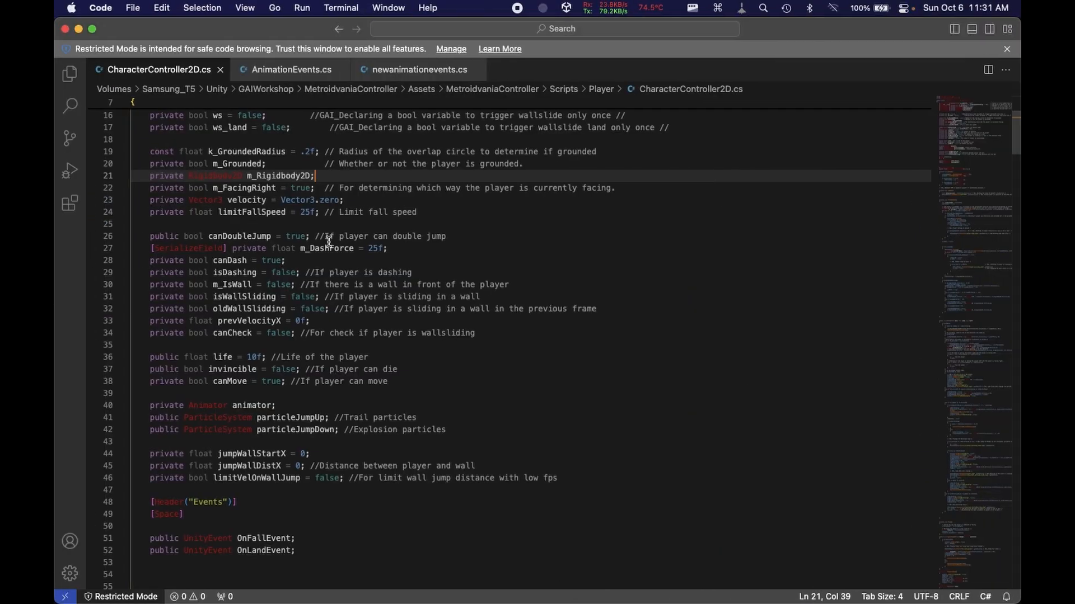
scroll(239, 140, up, 5)
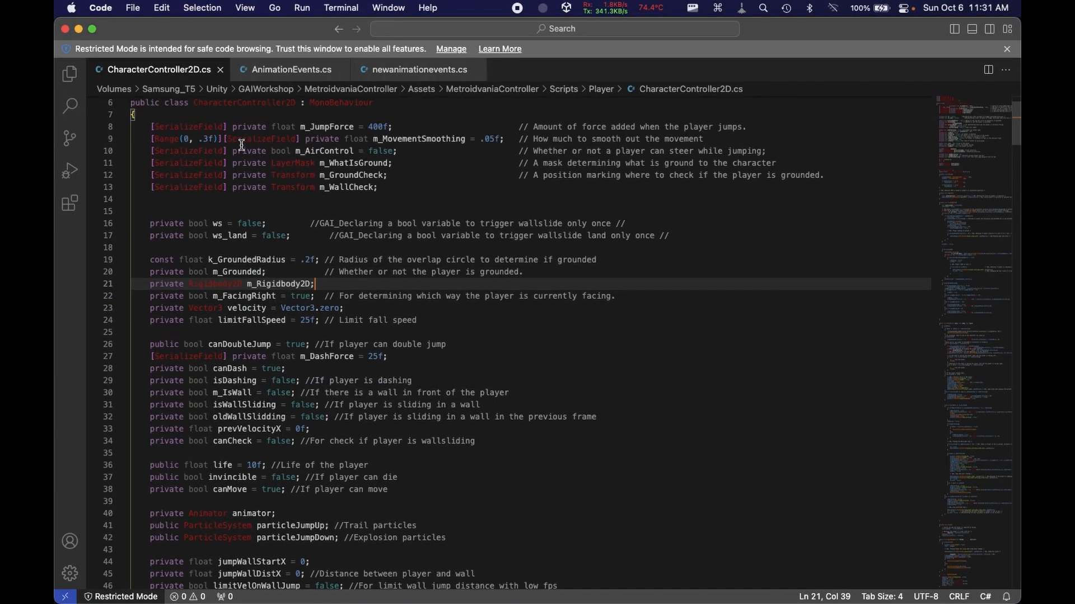
scroll(232, 168, down, 6)
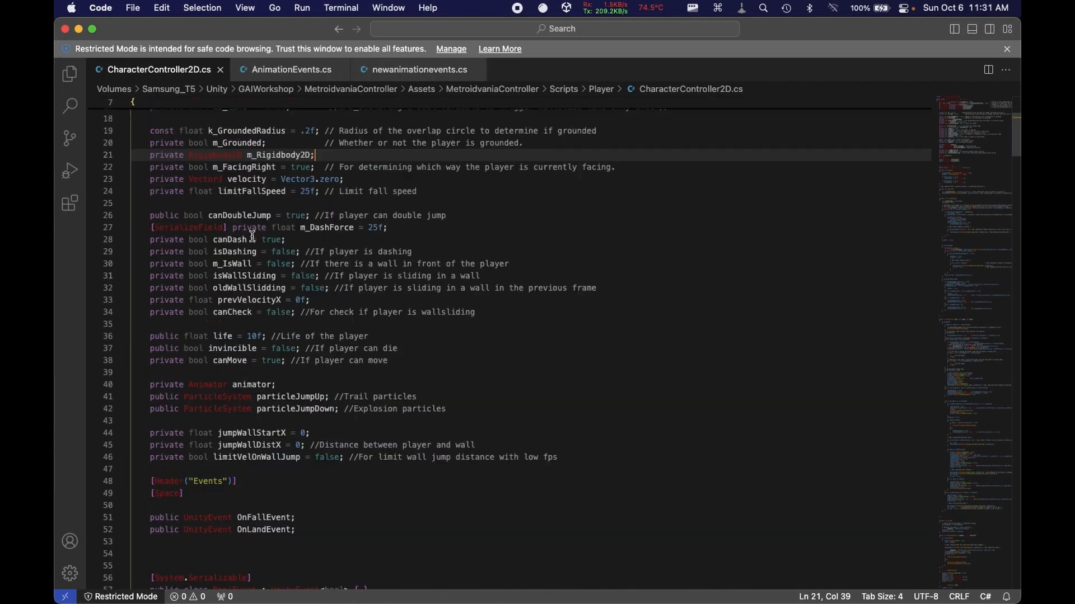
double_click(223, 334)
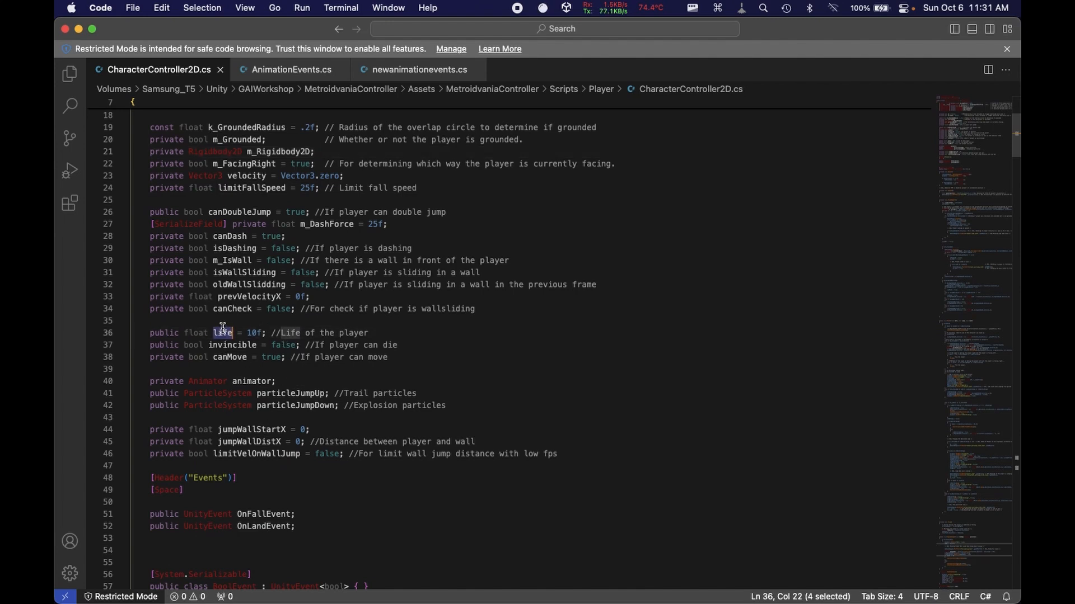
- Add an empty AkSoundEngine.SetRTPCValue() call in Update, directly below the amb_RTPC line
scroll(495, 368, down, 4)
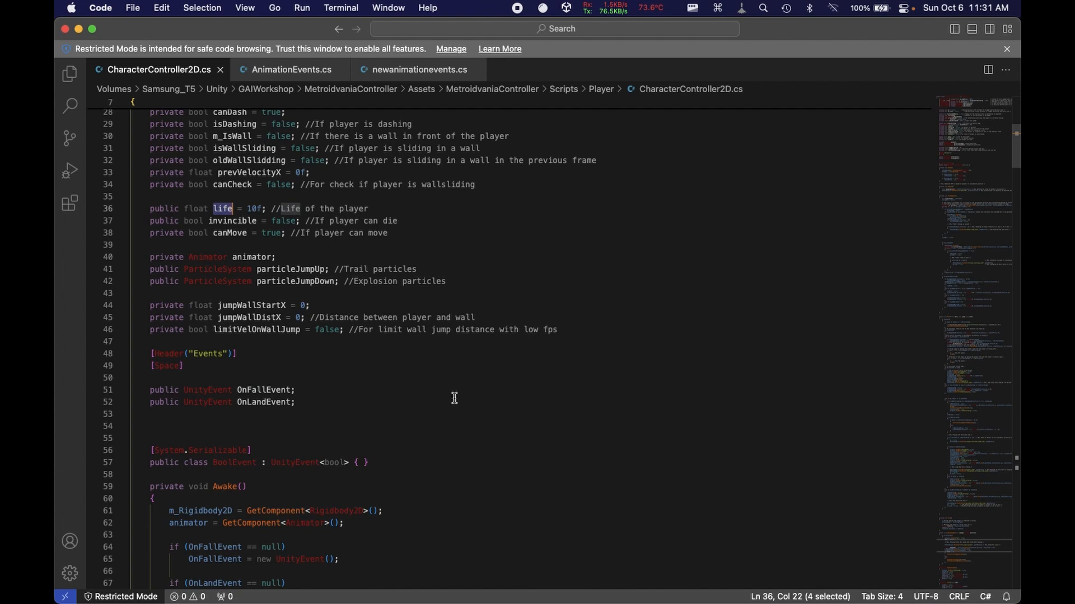
scroll(455, 398, down, 10)
scroll(454, 398, down, 1)
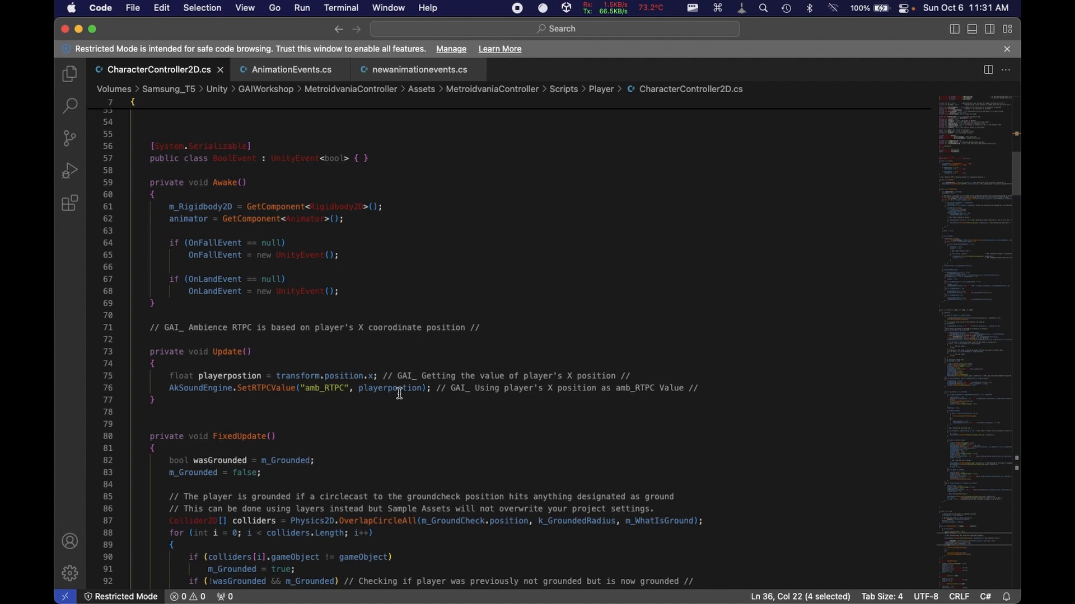
click(718, 388)
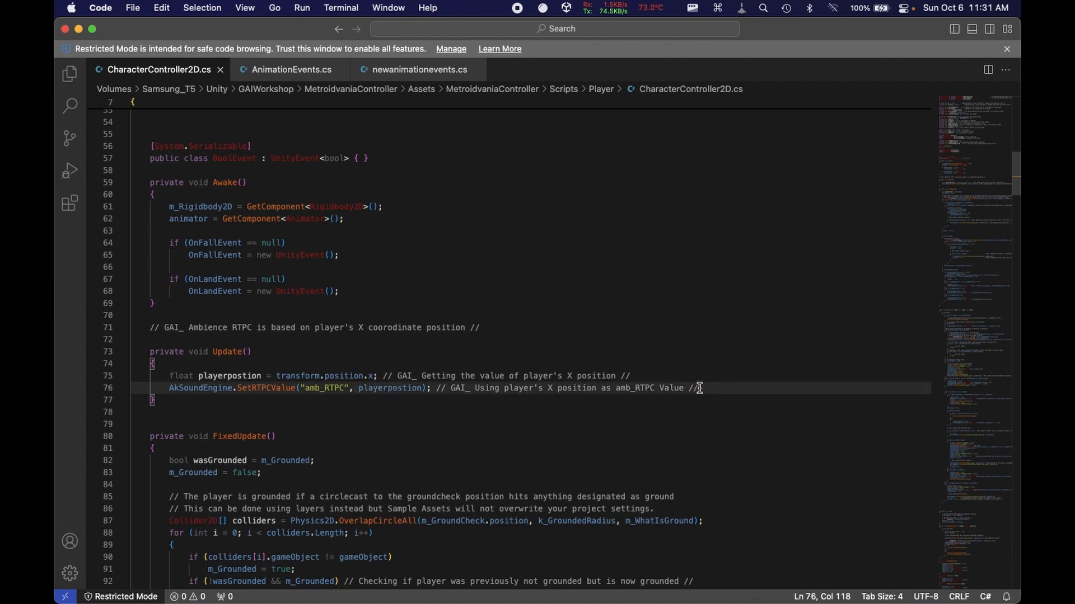
key(Return)
text(Ak)
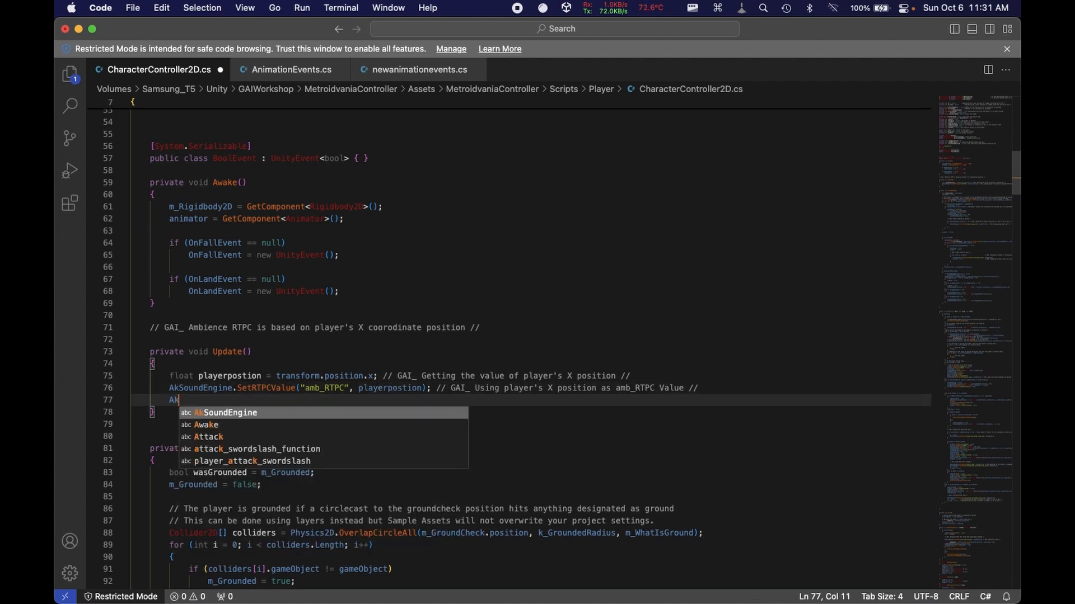
key(Return)
text(.s)
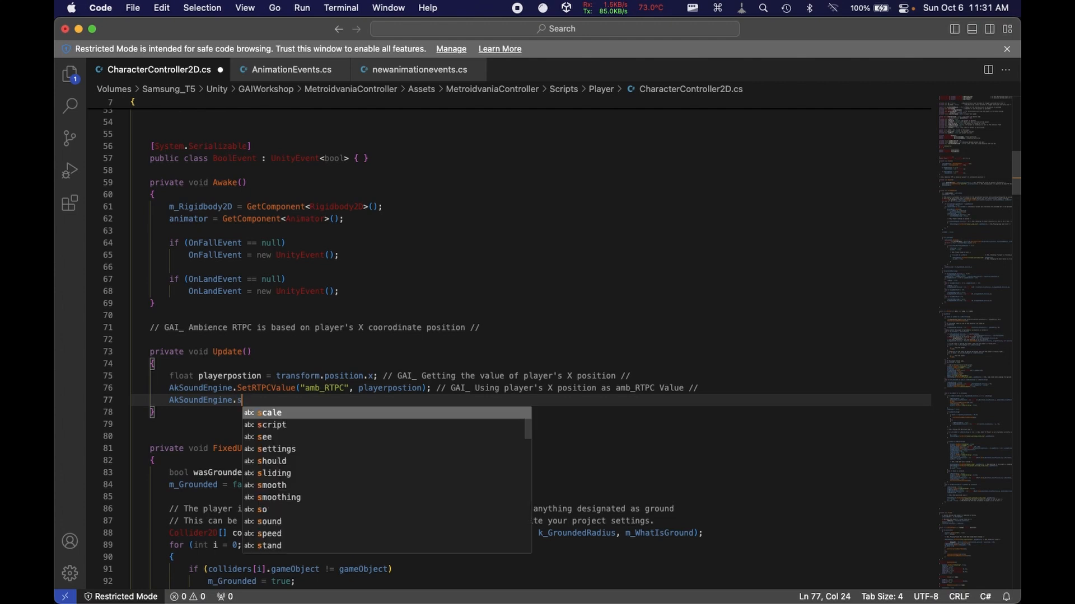
text(etRt)
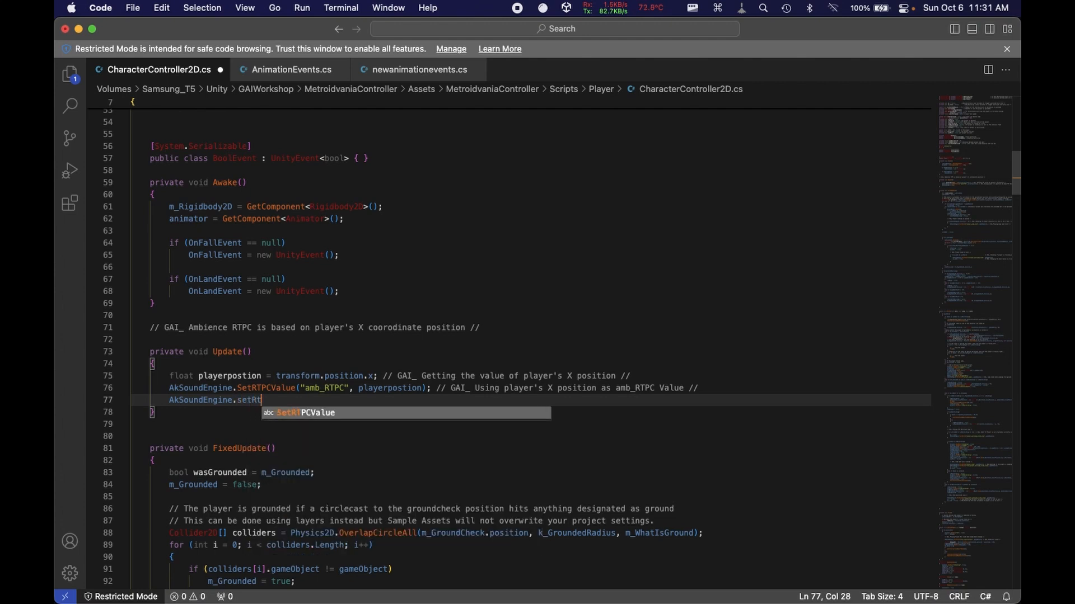
key(Return)
text(()
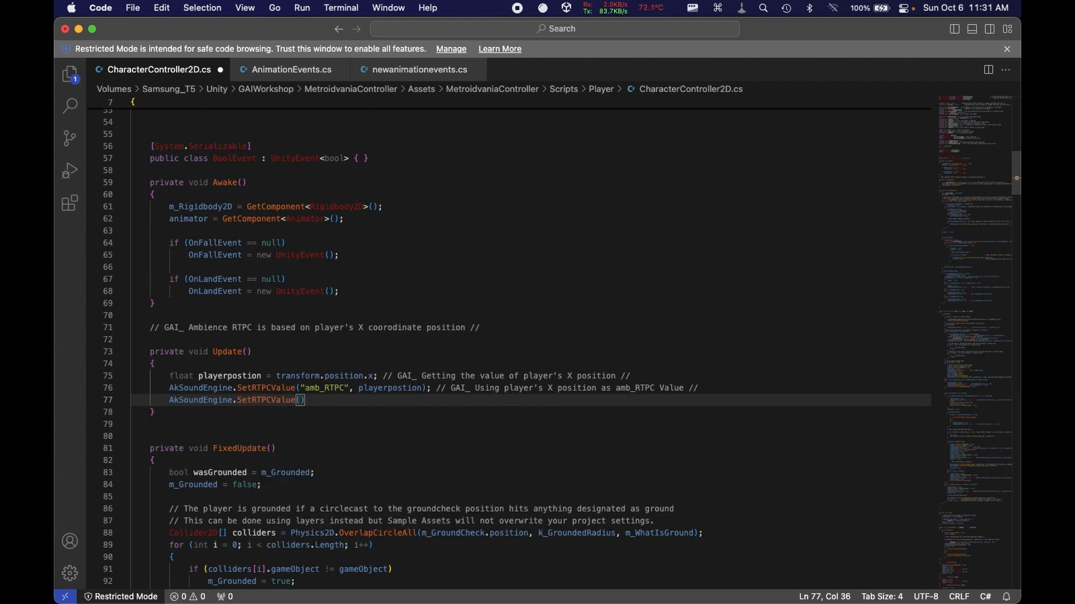
- Look up the game parameter's name in Wwise, complete the new SetRTPCValue call with "life_RTPC", life and a semicolon, and save the script
key(ctrl+Right)
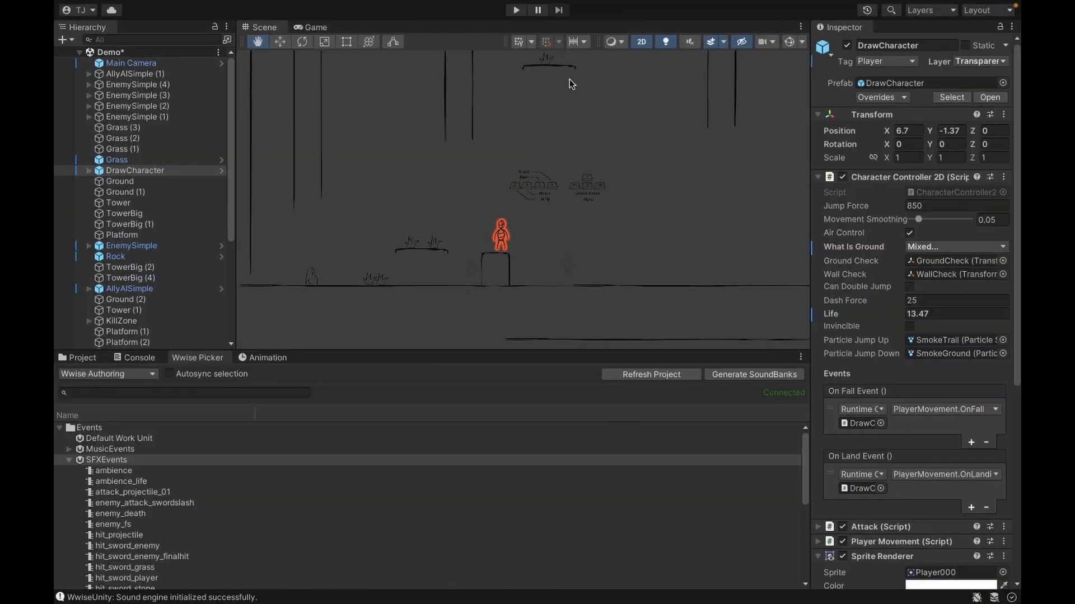
key(ctrl+Right)
click(254, 103)
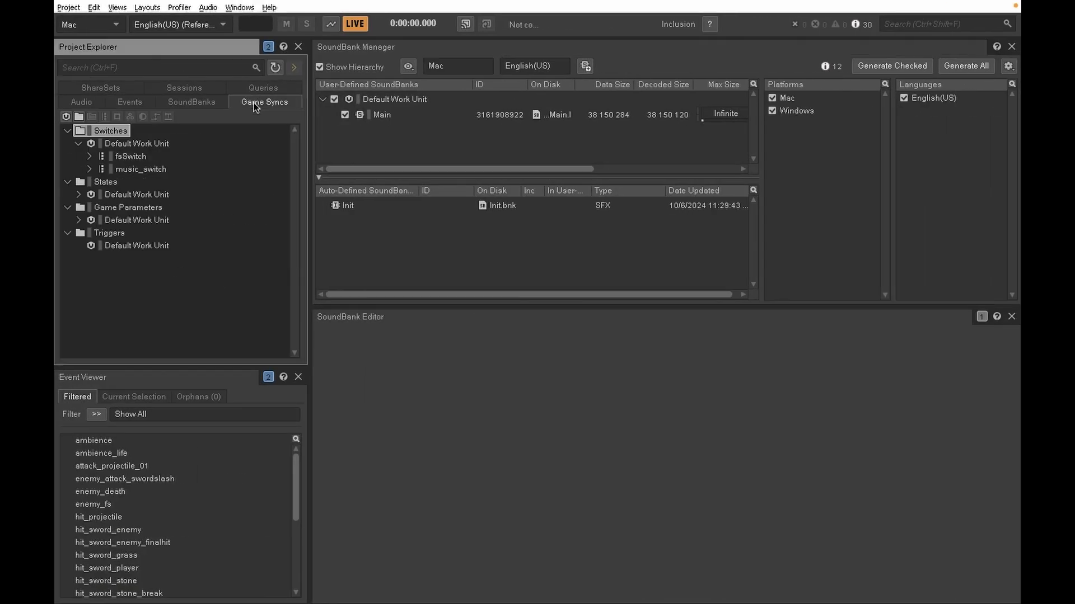
click(121, 247)
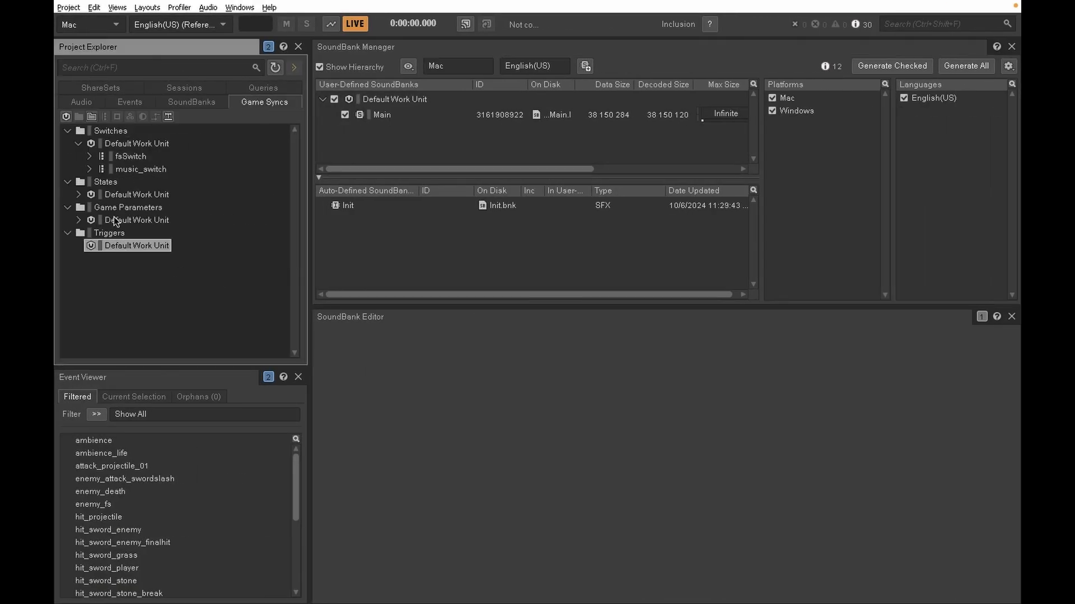
double_click(114, 218)
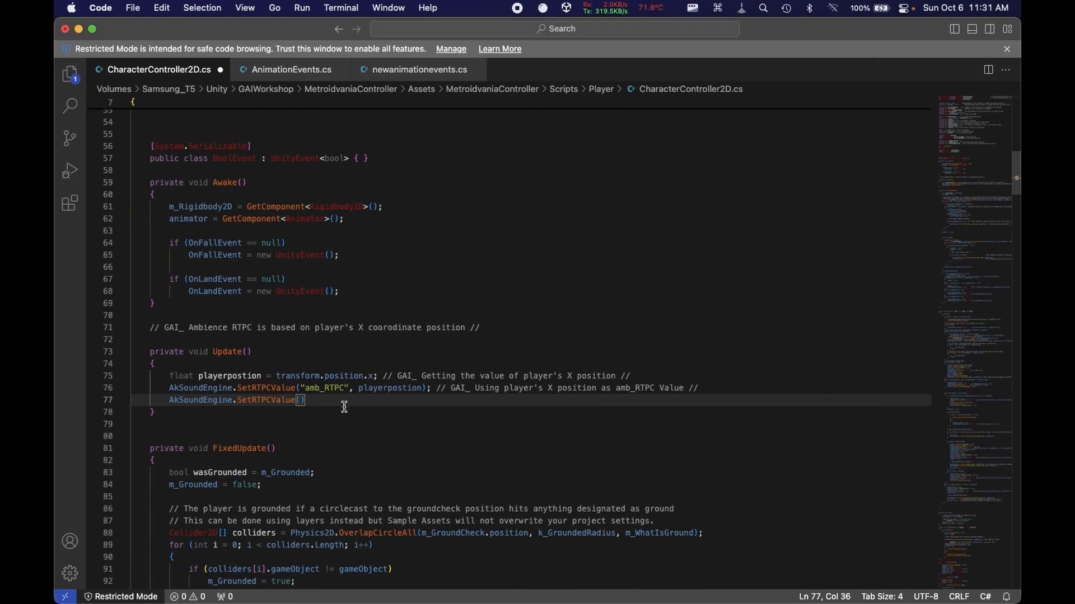
text("life_RTPC", life);)
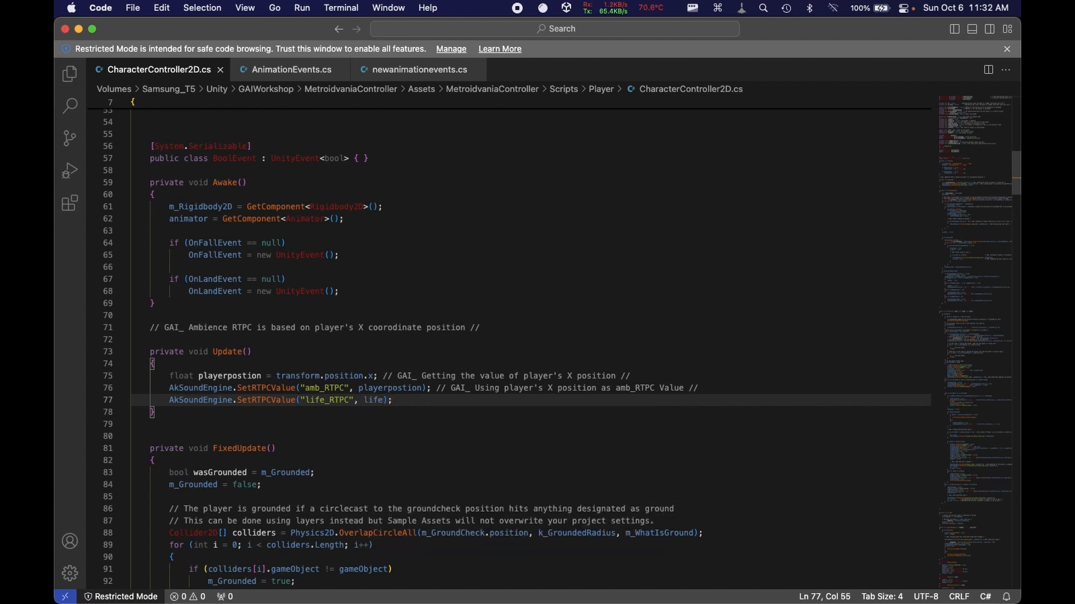
- Review the script from the life variable's declaration through the wall-jump code and back to the SetRTPCValue calls in Update
scroll(407, 395, down, 5)
scroll(407, 395, up, 15)
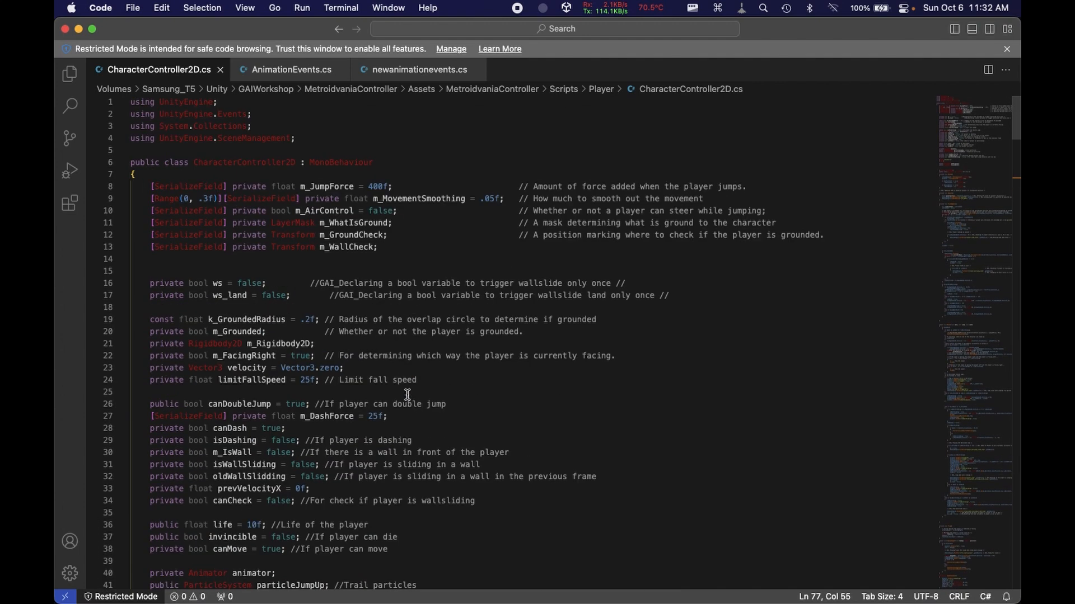
scroll(408, 395, down, 6)
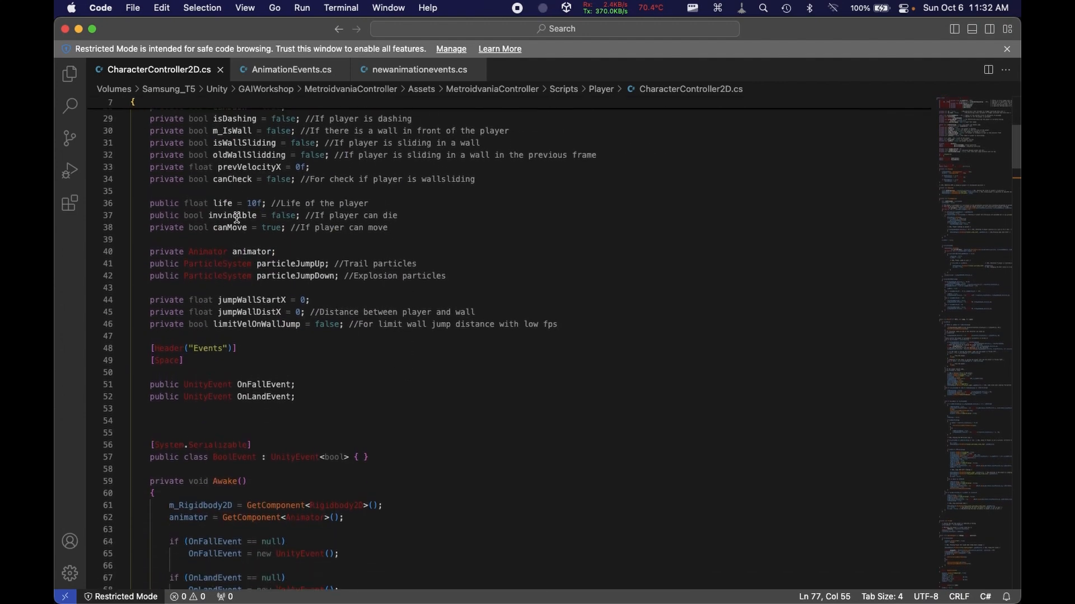
scroll(539, 361, down, 20)
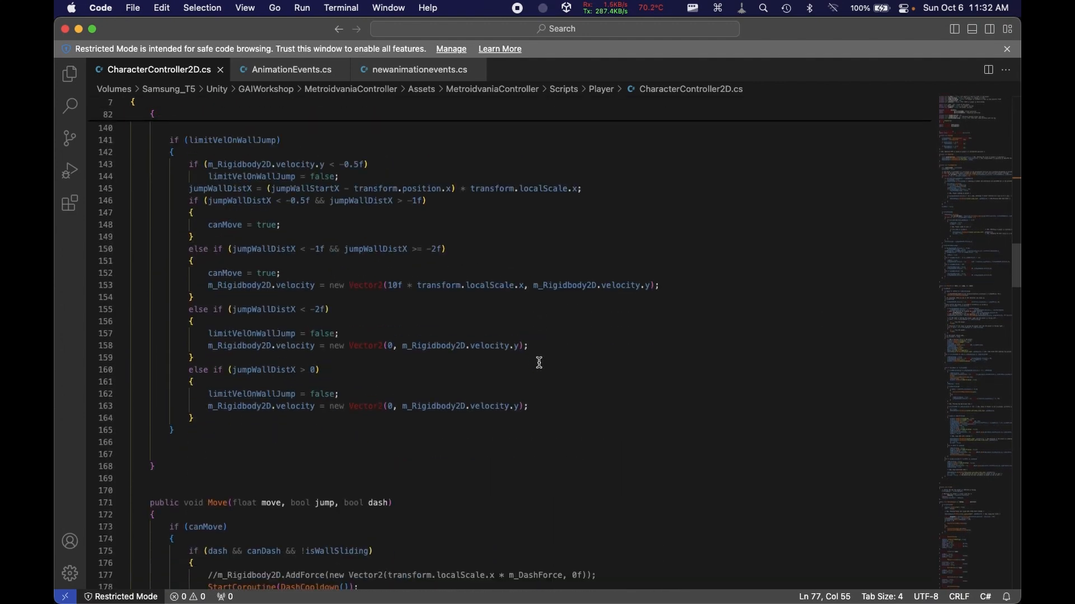
scroll(539, 362, up, 7)
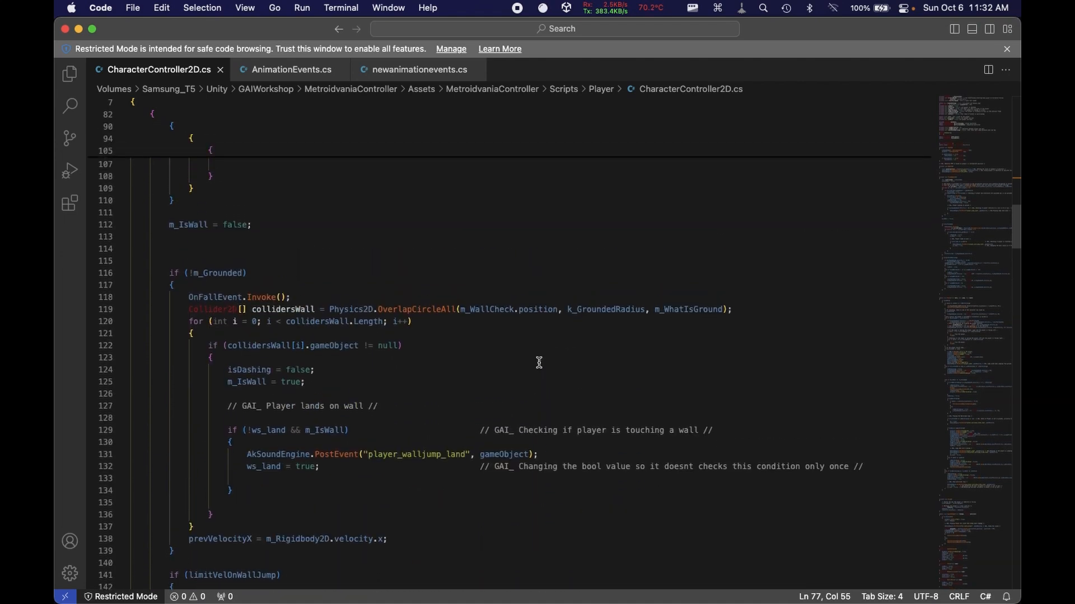
scroll(539, 362, up, 6)
scroll(539, 362, up, 4)
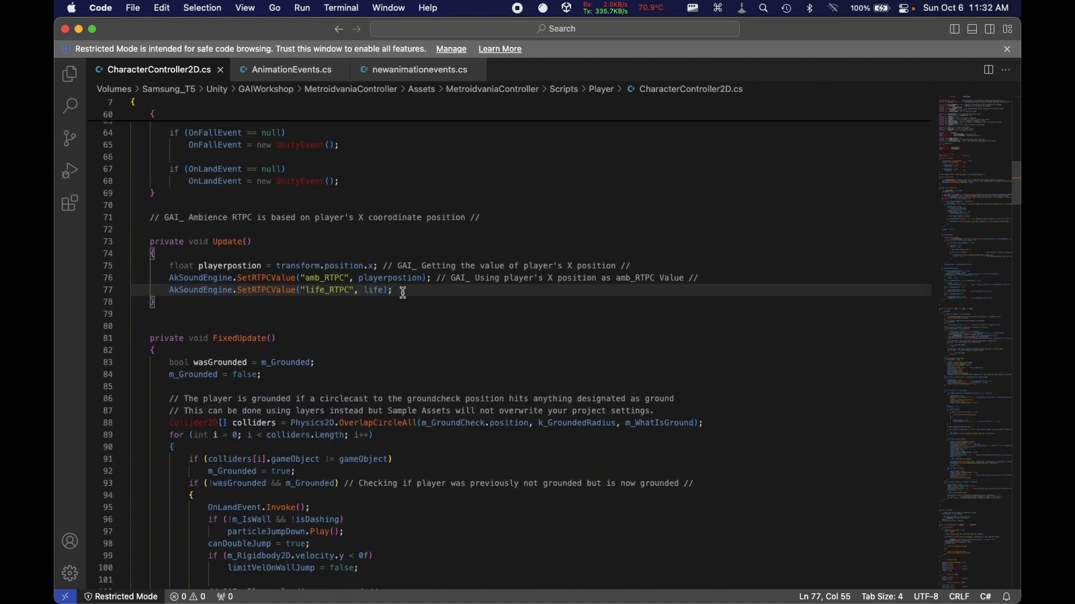
text(Li)
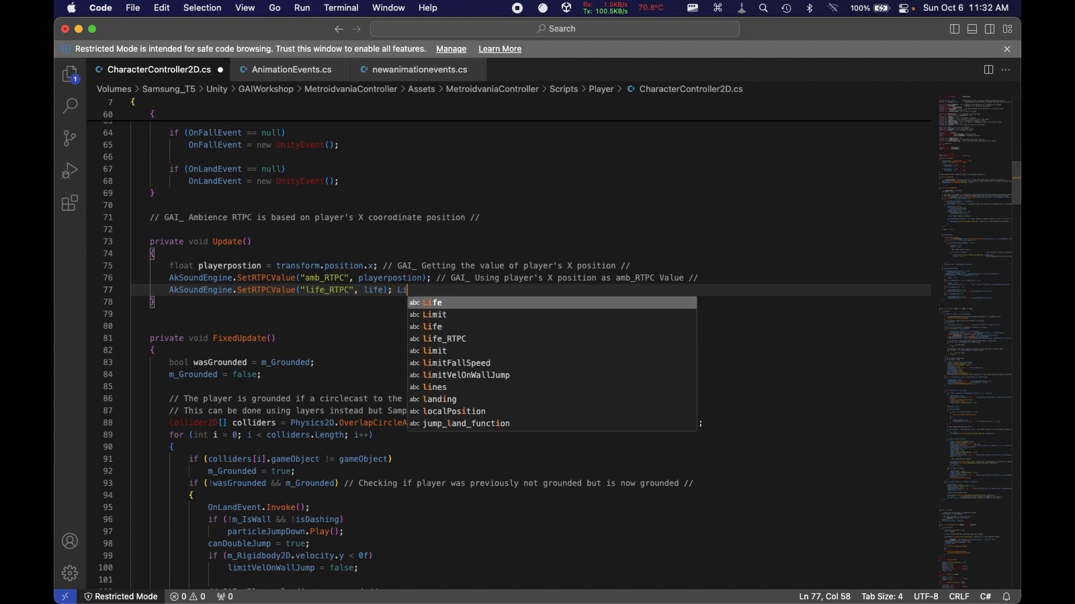
text(fe life)
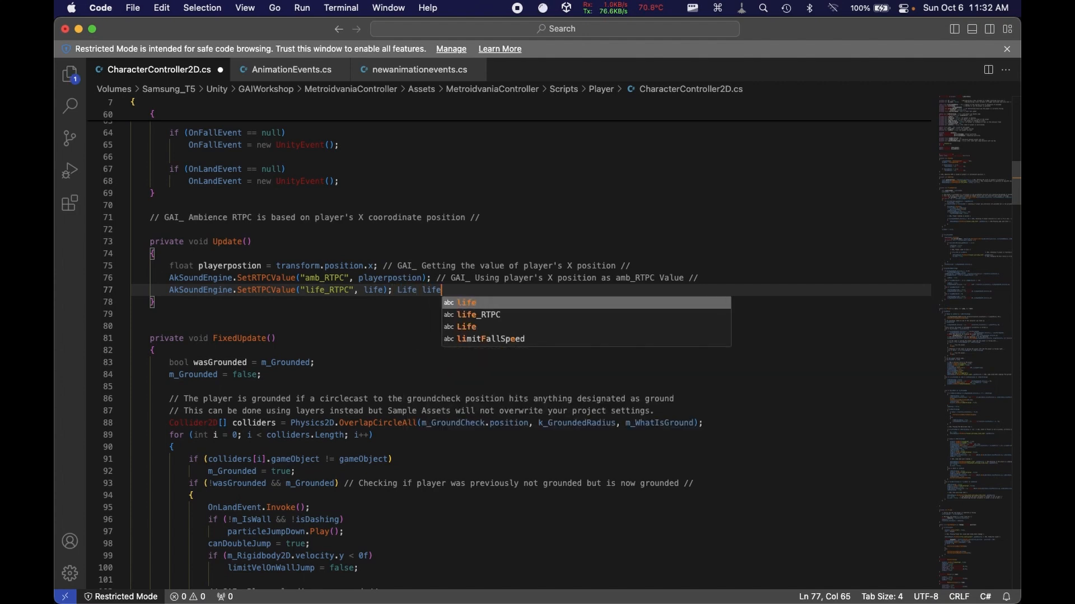
shift+click(400, 289)
key(BackSpace)
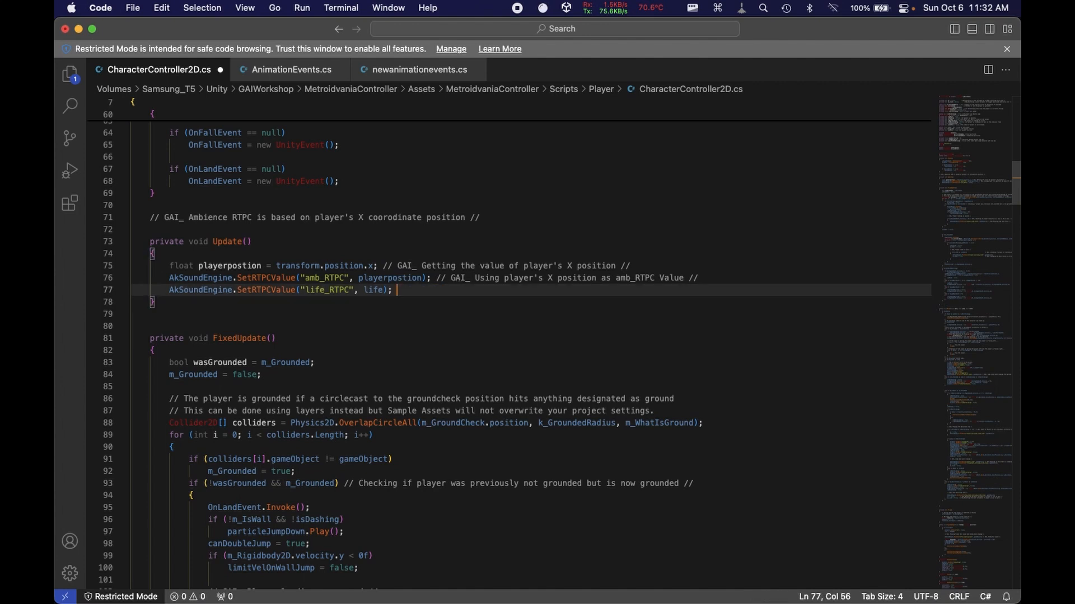
- Add an empty Debug.Log() call in Update, directly below the life_RTPC line of CharacterController2D.cs
key(super+Tab)
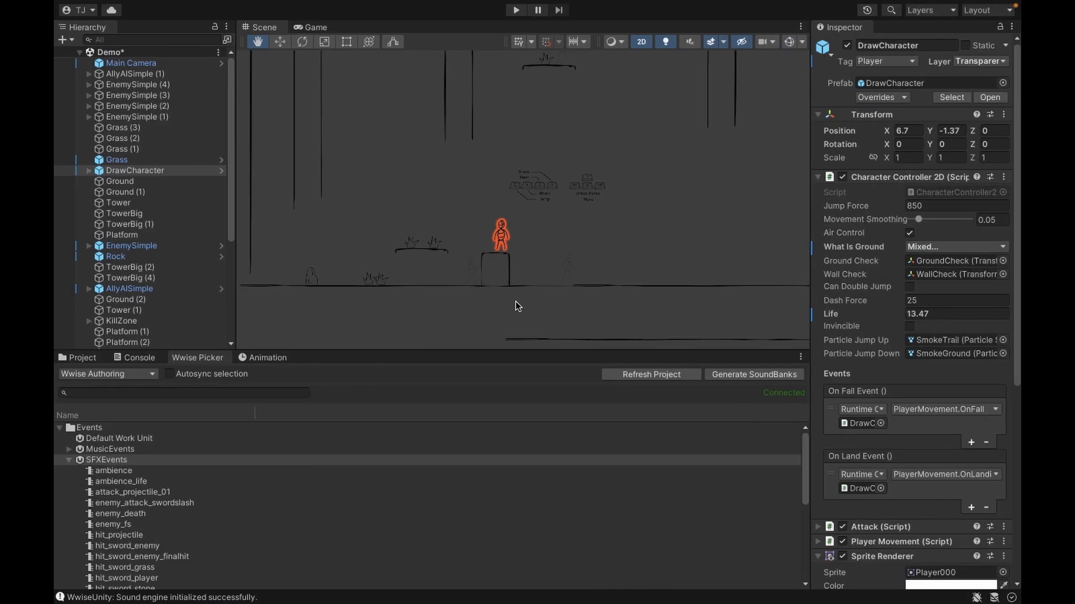
key(super+Tab)
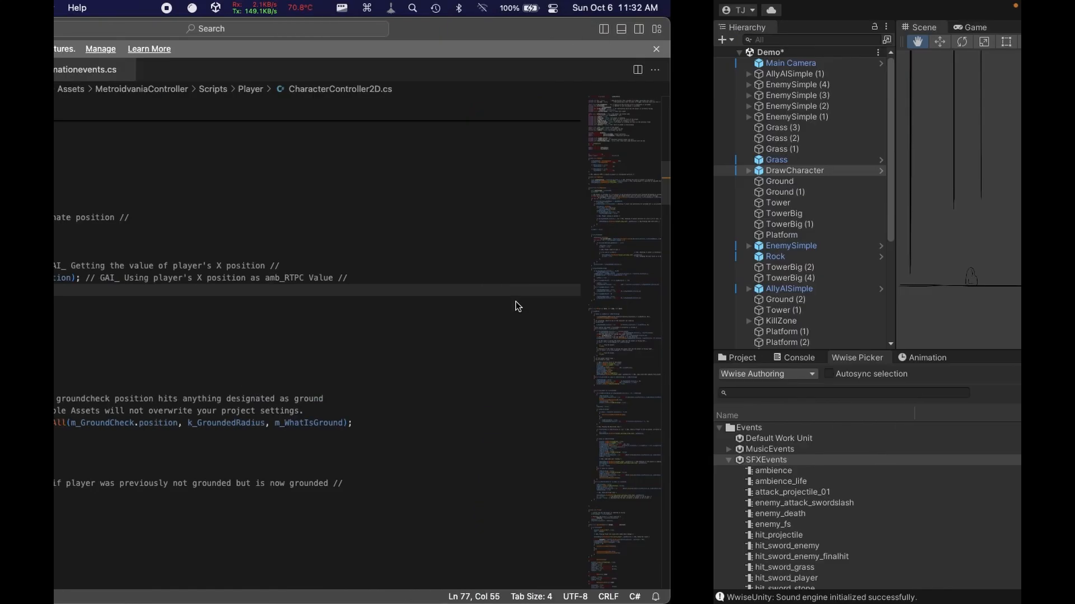
key(Return)
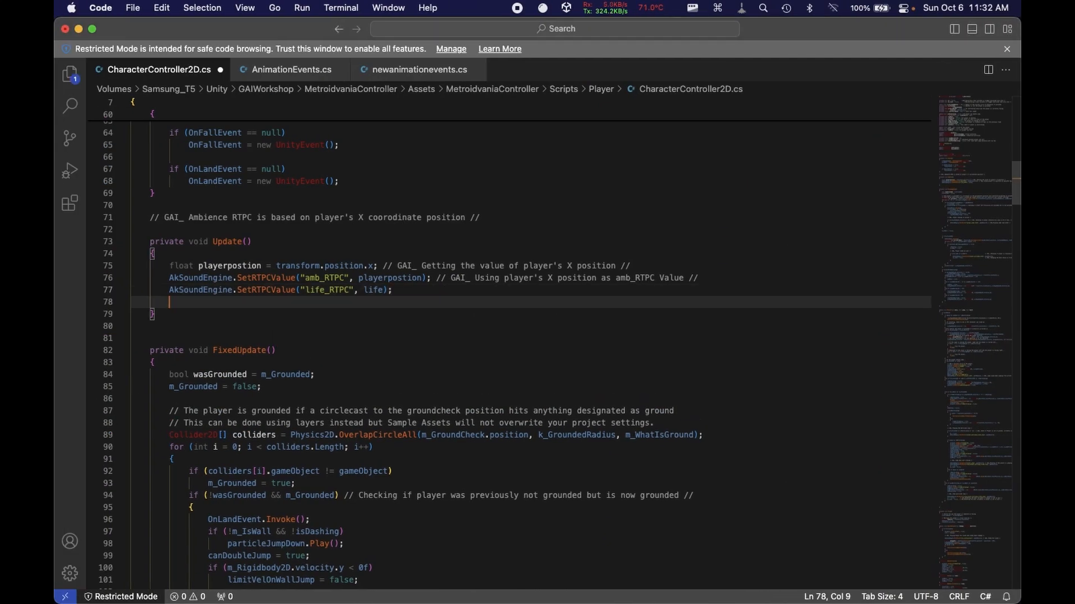
text(Deb)
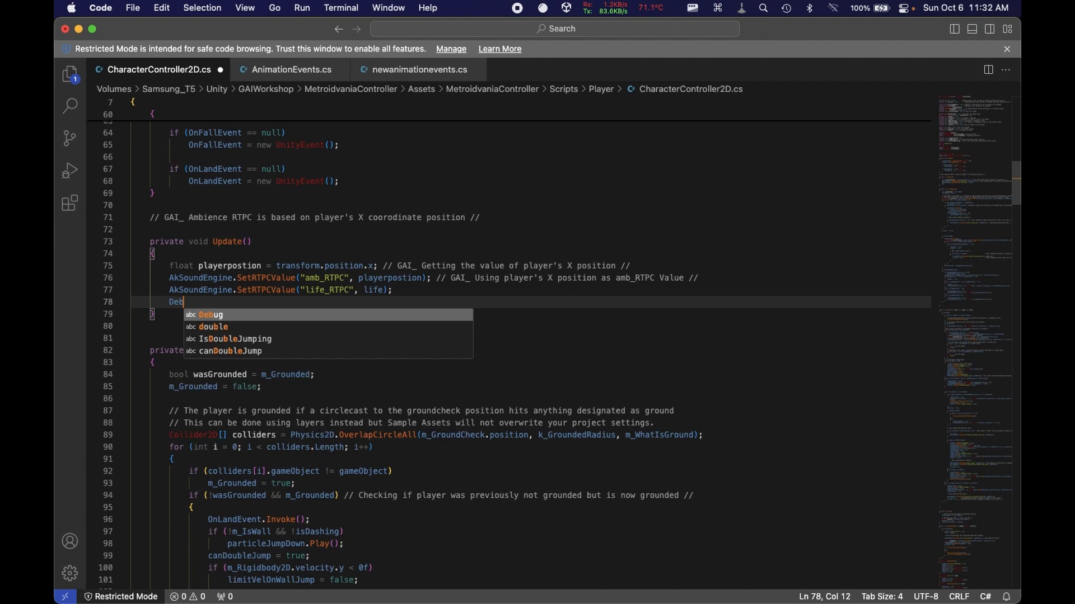
text(ug.Log)
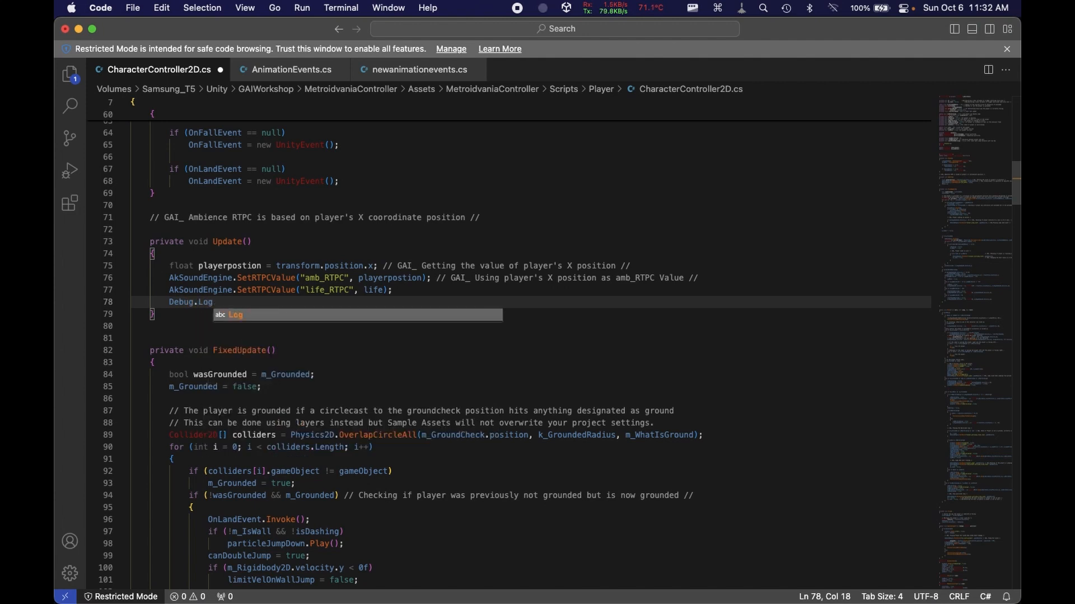
text(()
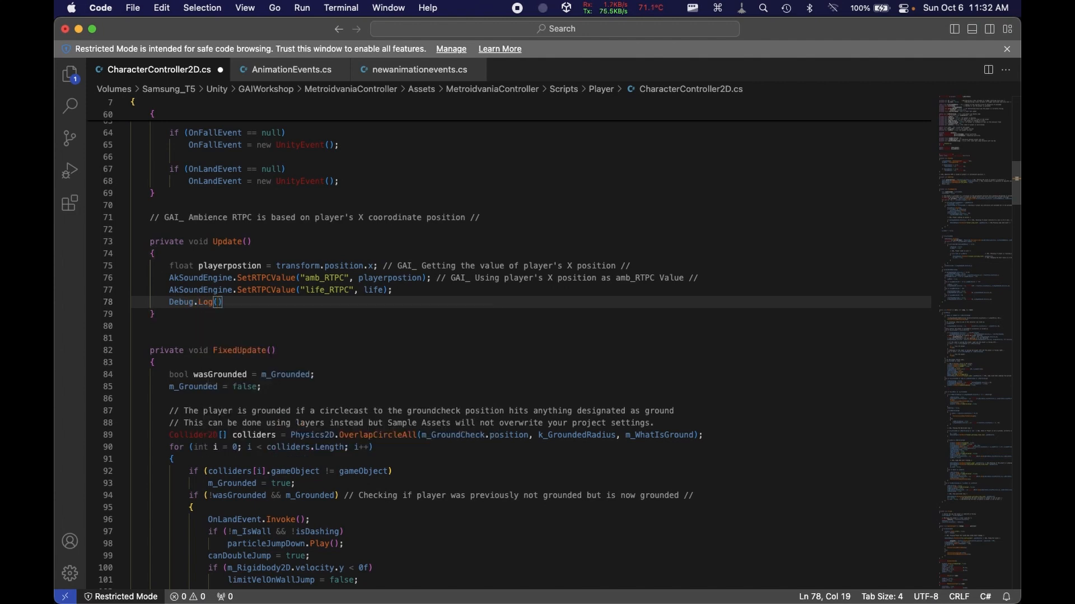
- Complete the Debug.Log call with "Life current value: " + life and a semicolon, and save the script
text("Life current value: ",)
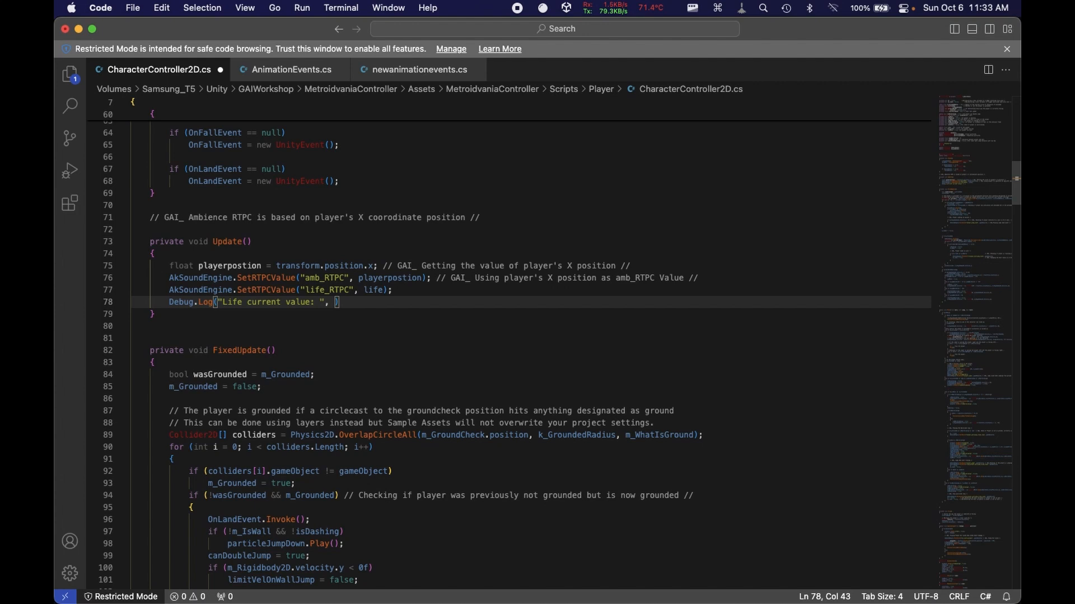
key(Left)
key(Left)
key(BackSpace)
key(Right)
key(Right)
text(+ life)
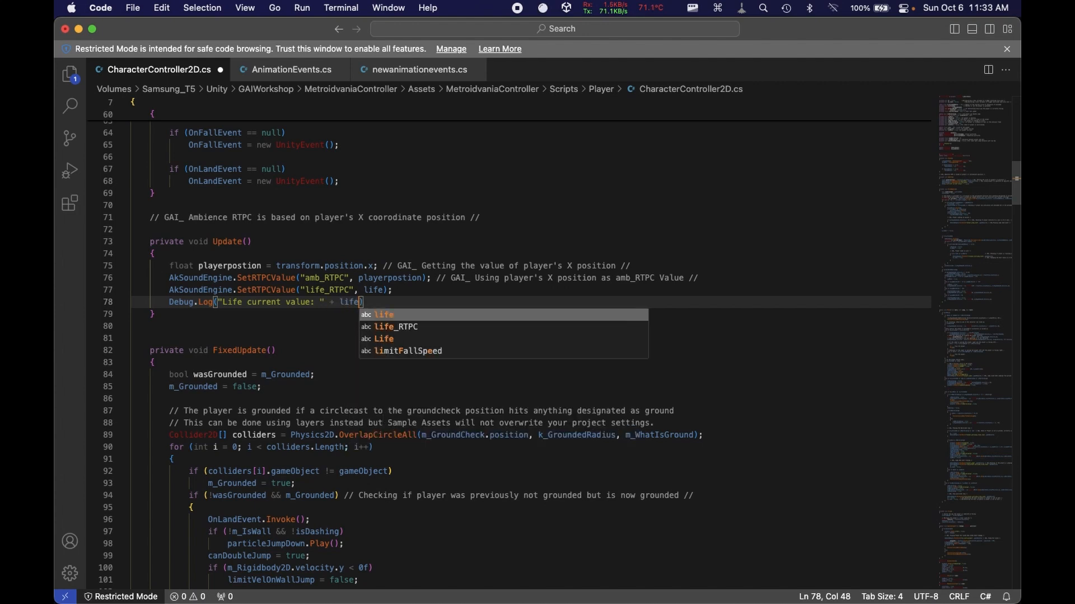
key(super+s)
key(Right)
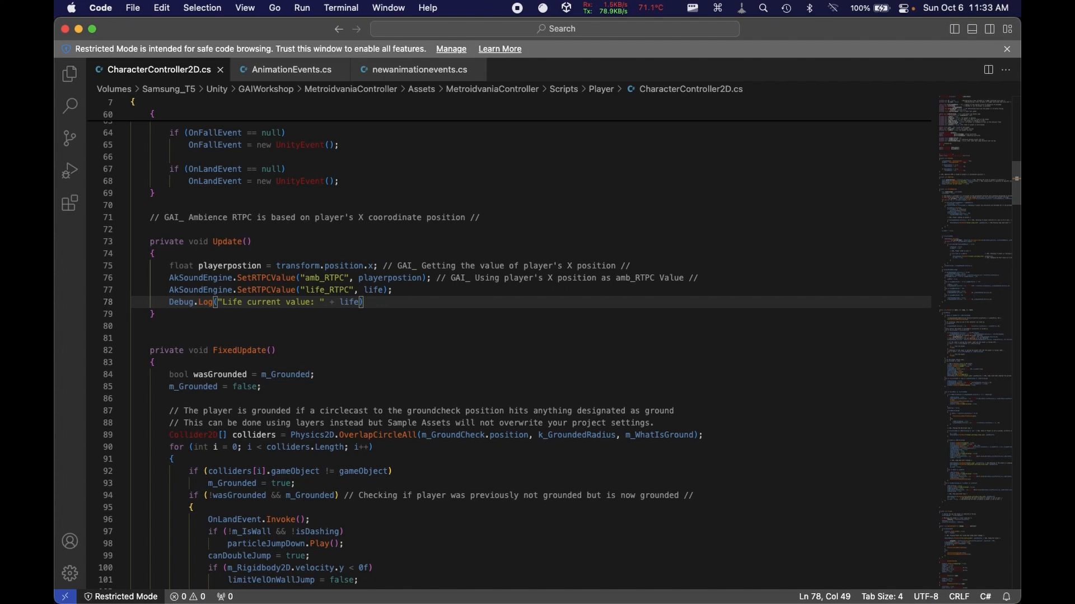
text(;)
- Switch to Unity, check DrawCharacter's Life field, and bring up the Console
key(ctrl+Right)
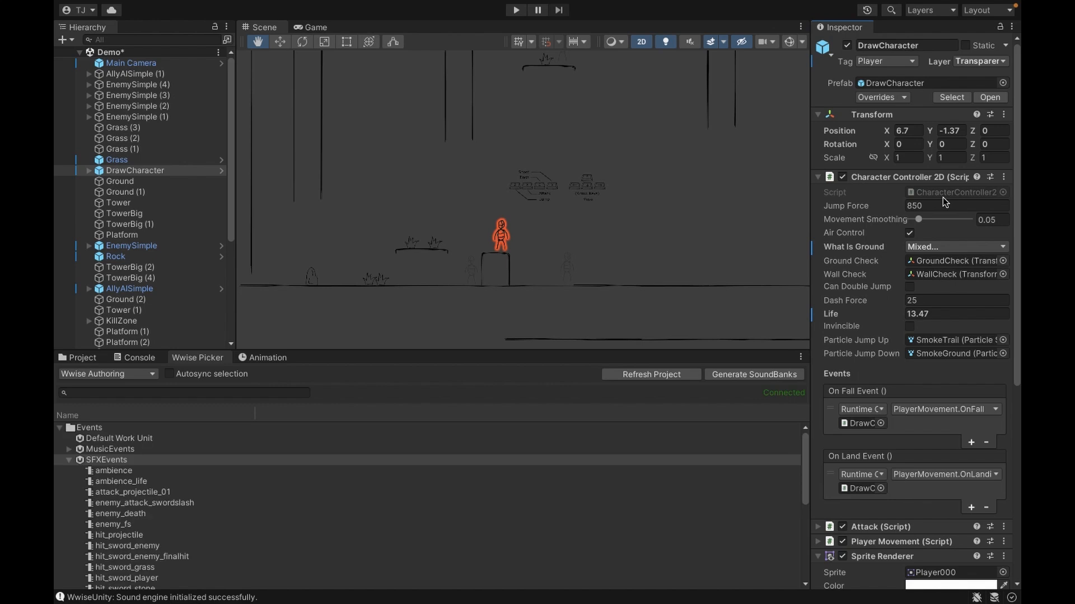
double_click(922, 314)
click(932, 317)
click(147, 360)
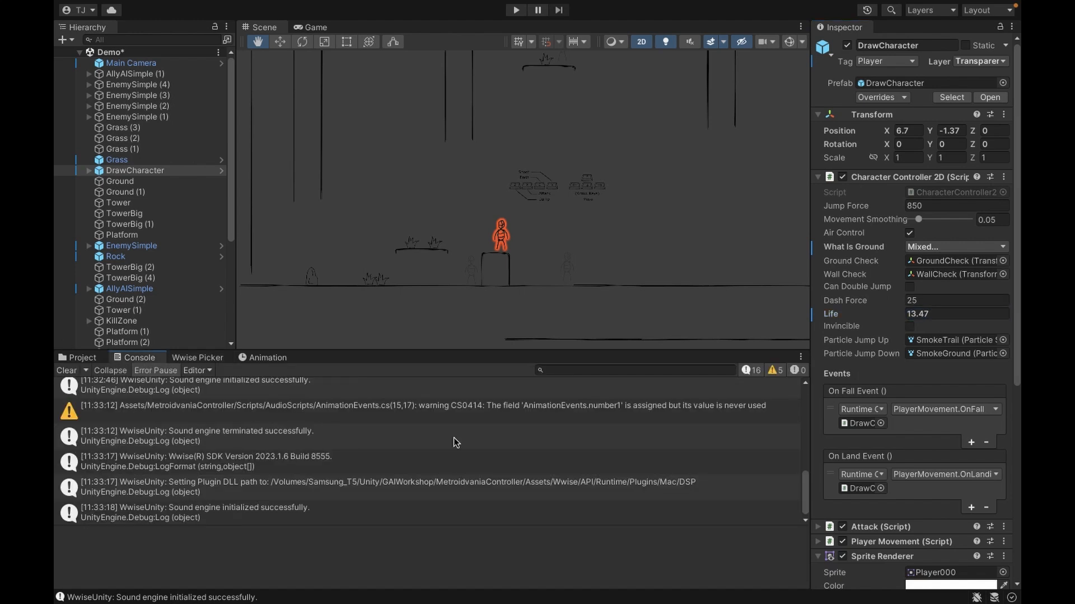
- Run the game and move the player among the enemies to take damage until death, watching the logged life value
click(516, 10)
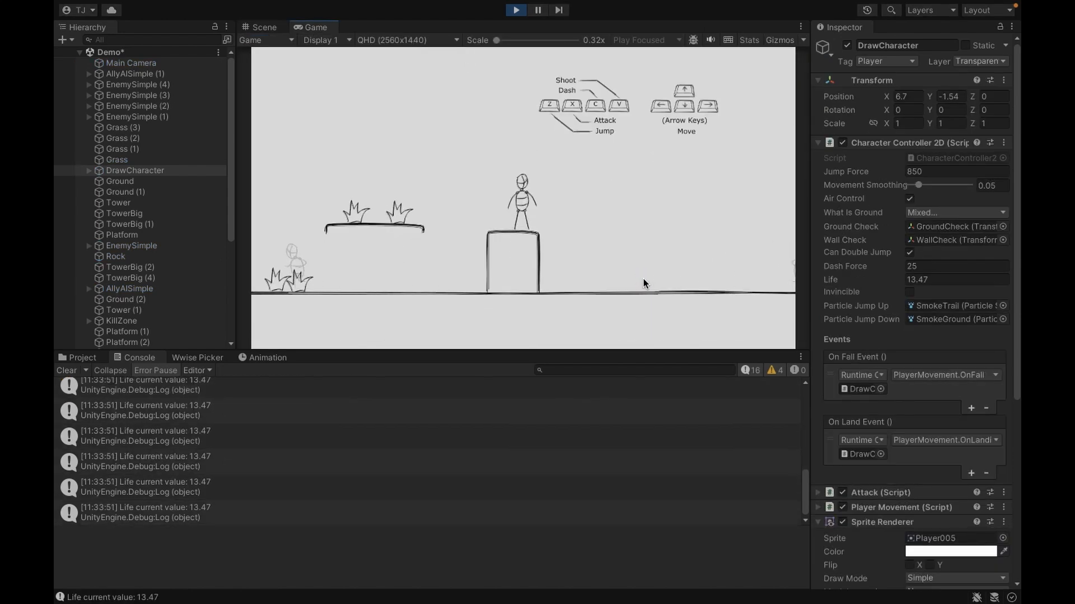
key(Right)
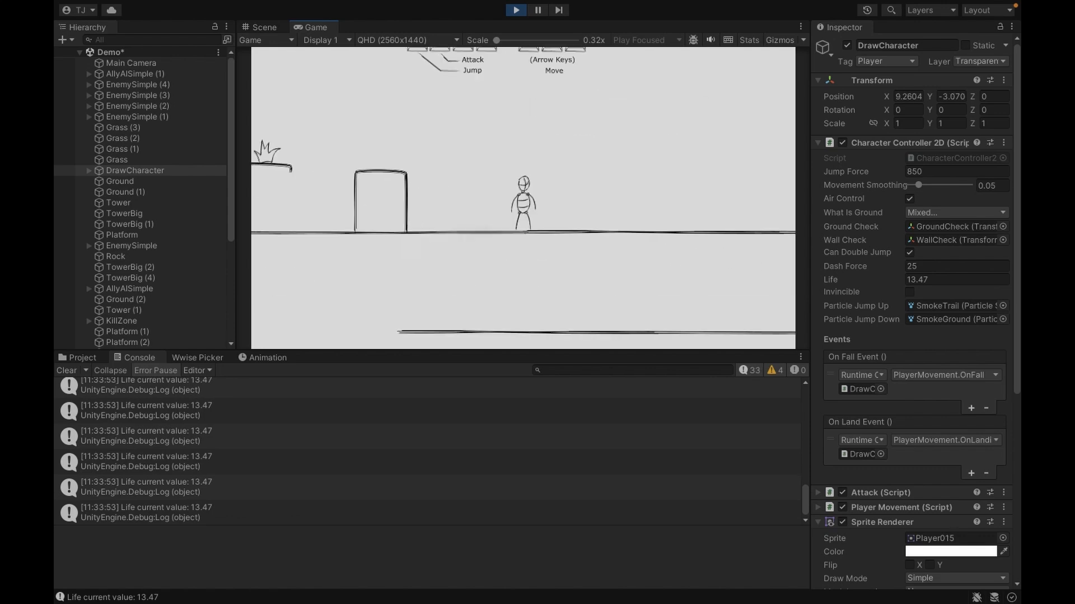
key(Right)
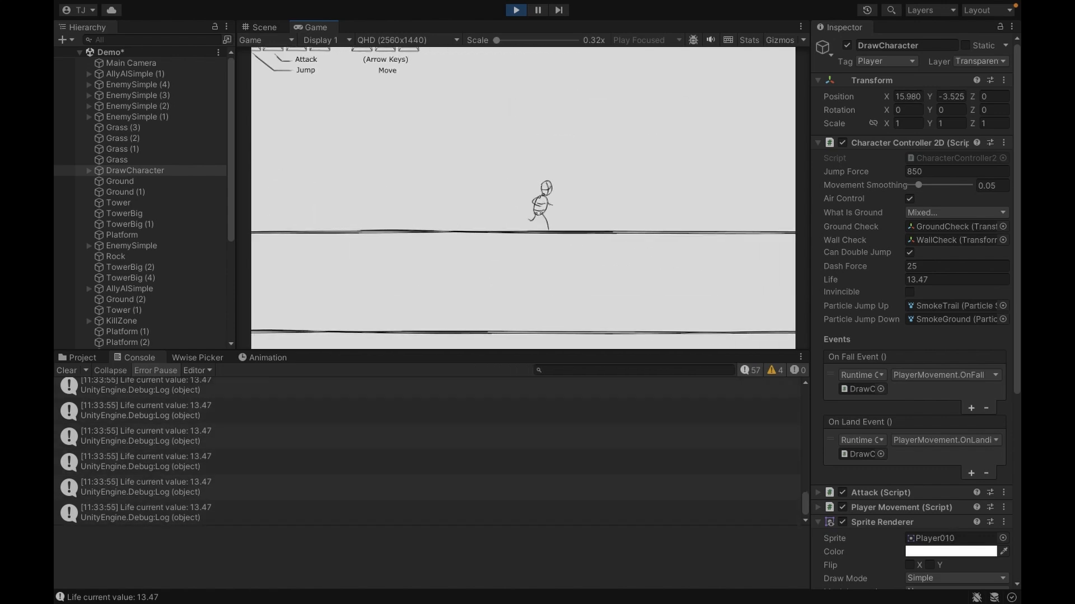
key(Right)
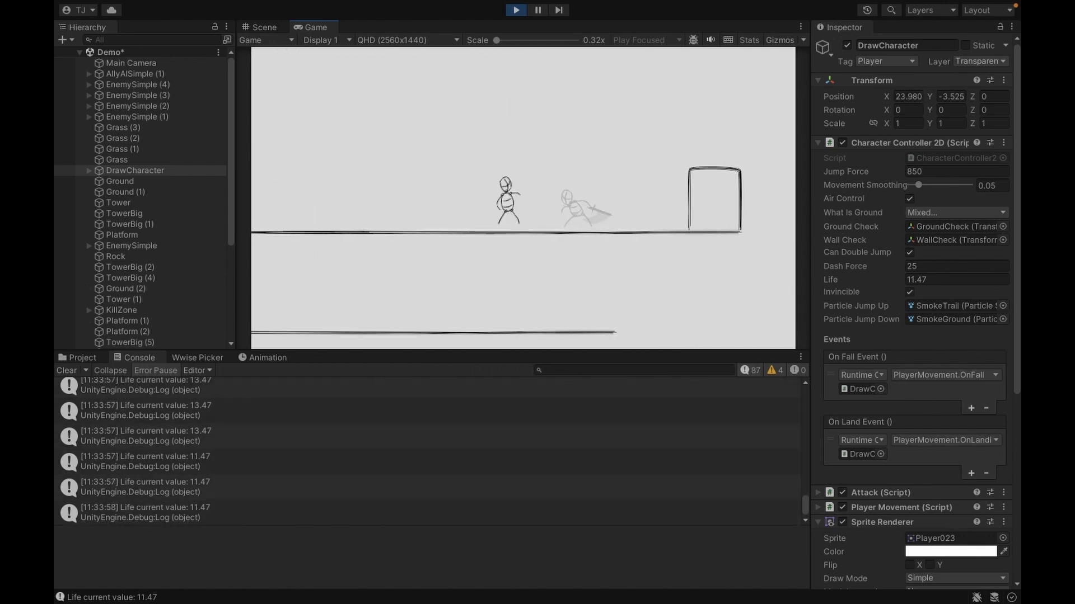
key(Left)
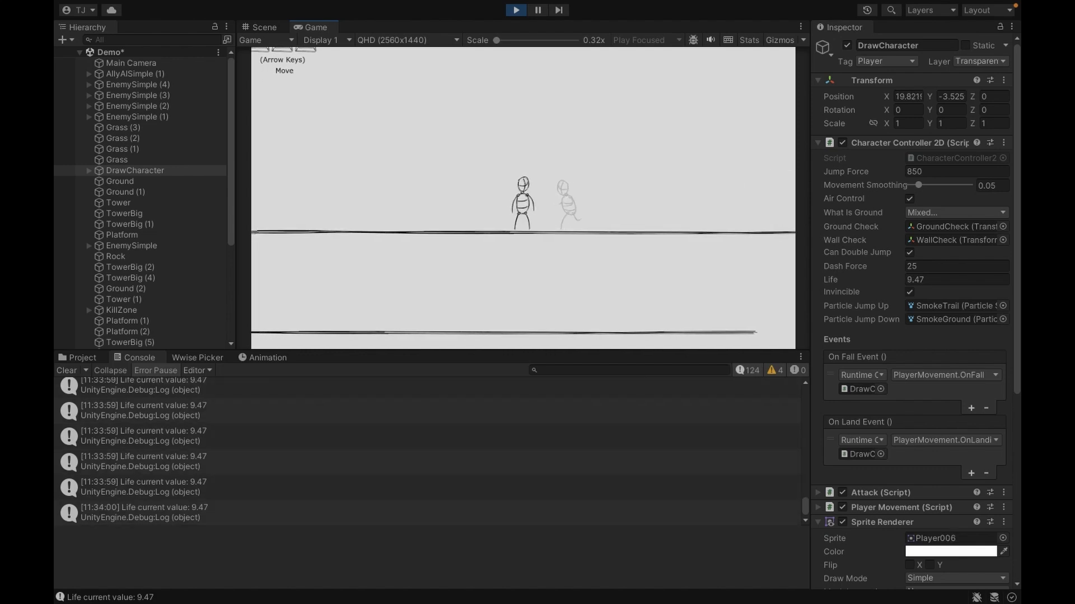
key(Left)
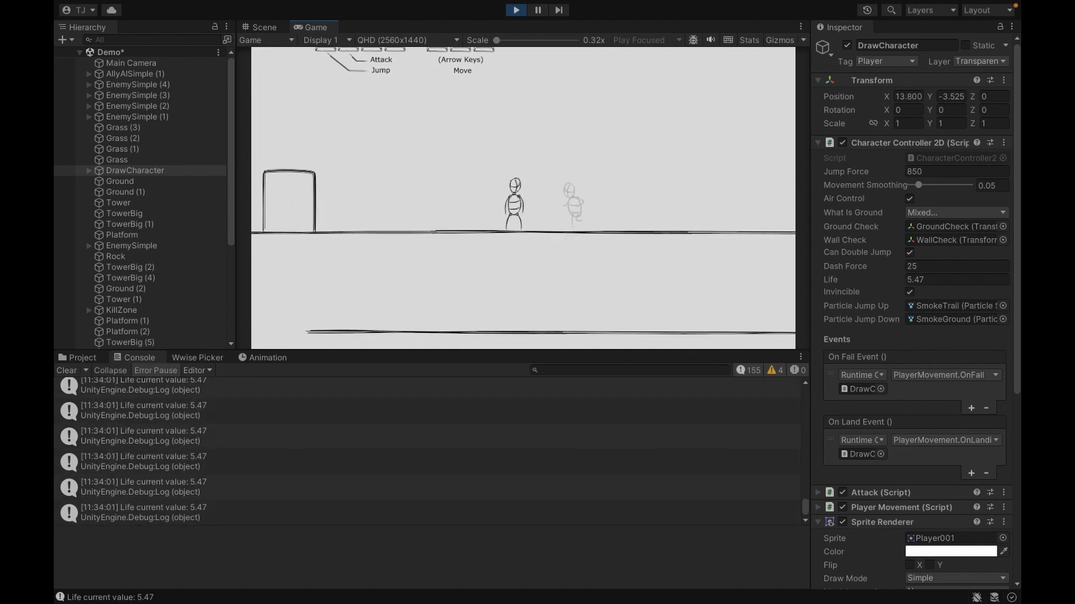
key(Left)
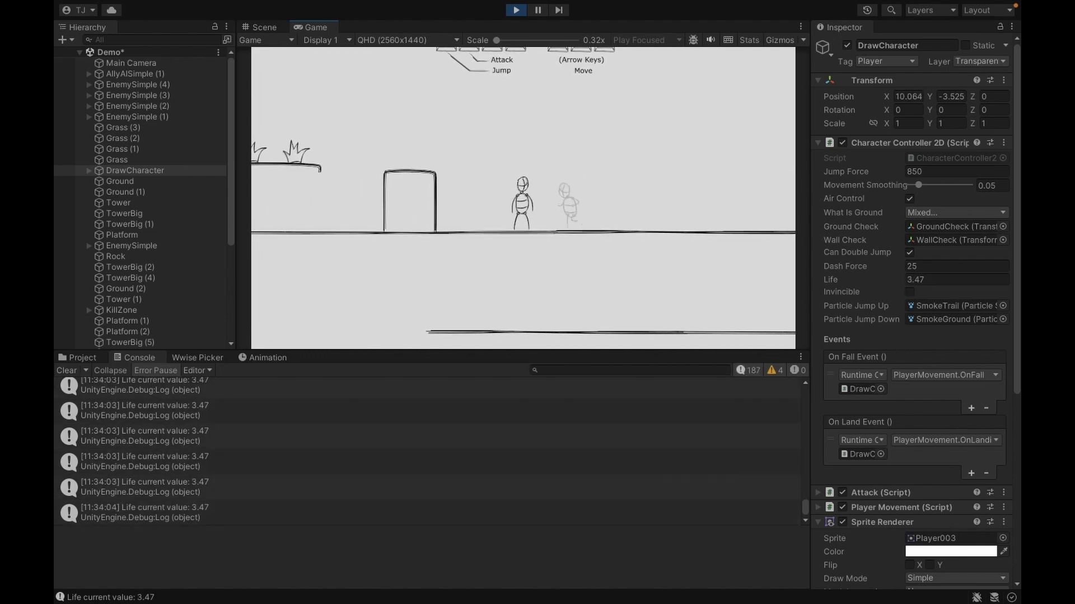
key(Left)
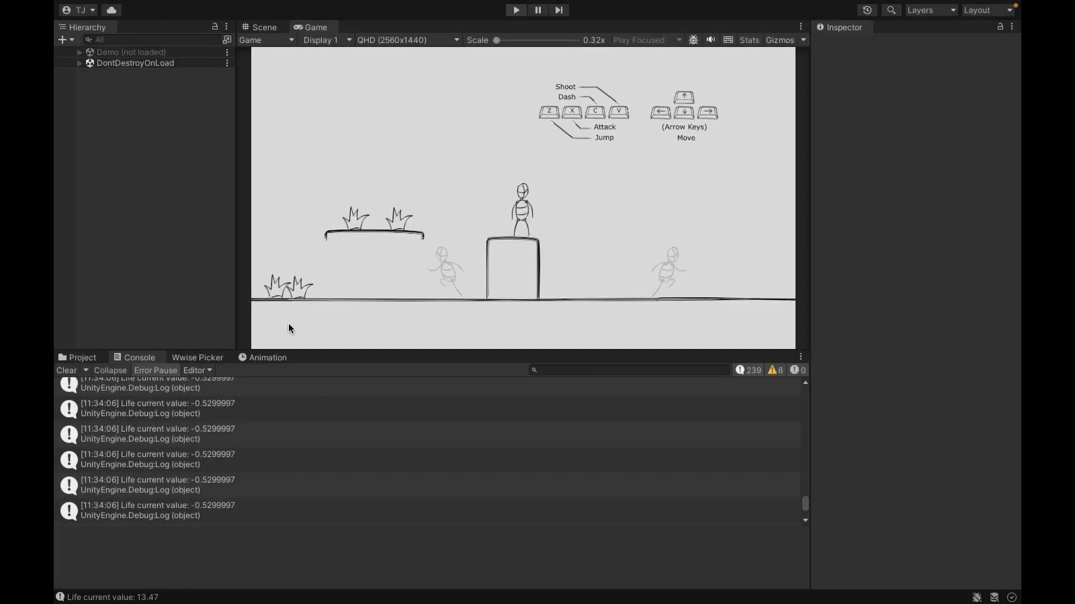
- Return to the Scene view and look back through the logged life values in the Console
key(ctrl+1)
scroll(274, 480, up, 10)
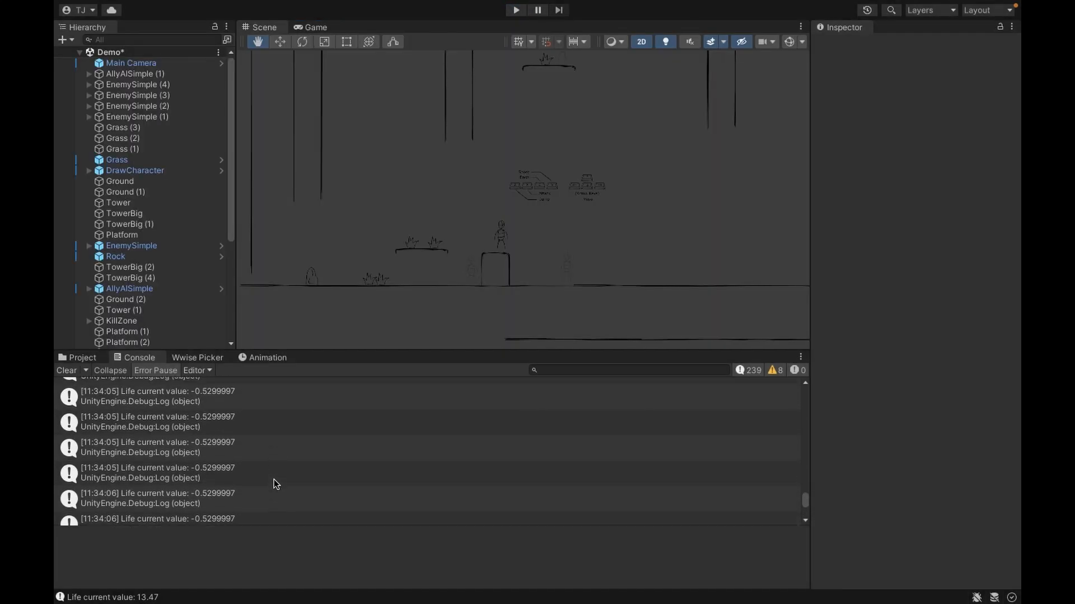
scroll(274, 480, up, 6)
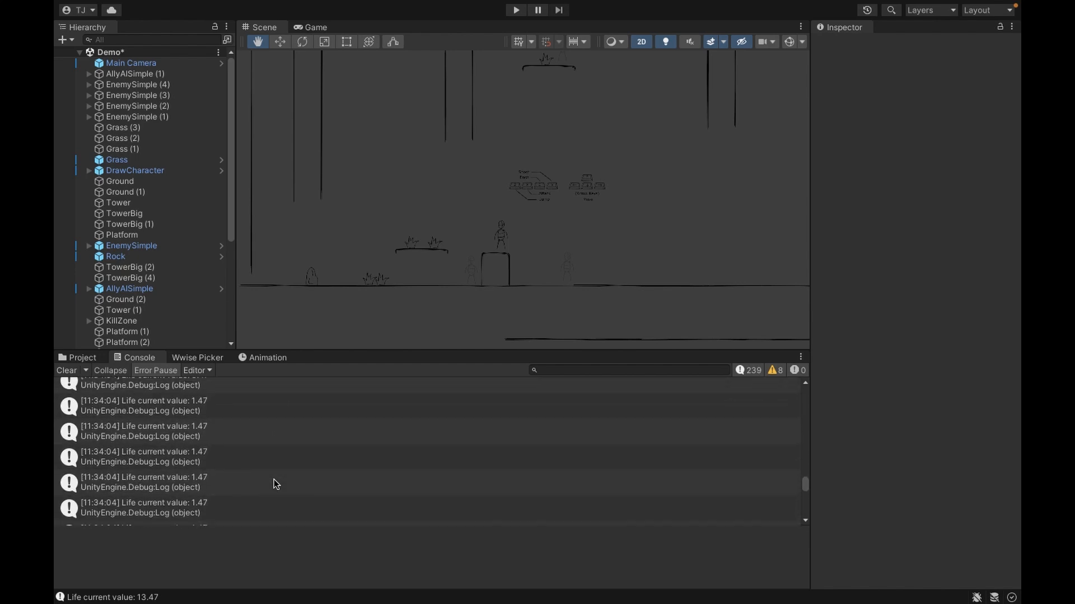
scroll(273, 479, up, 5)
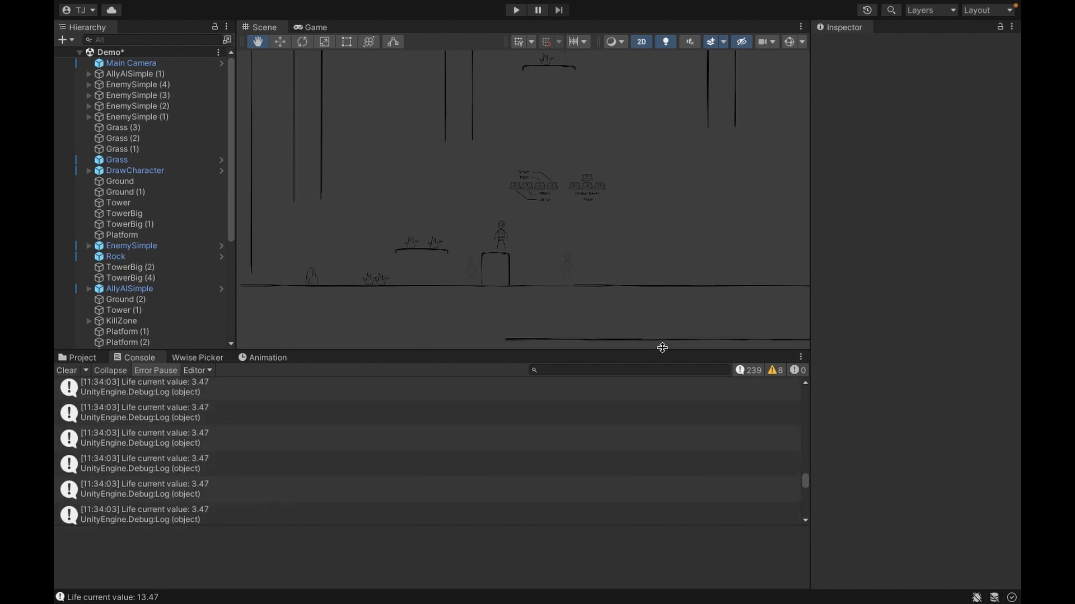
- Switch to Wwise, show the audio hierarchy, and collapse the player actor-mixer
key(alt+Tab)
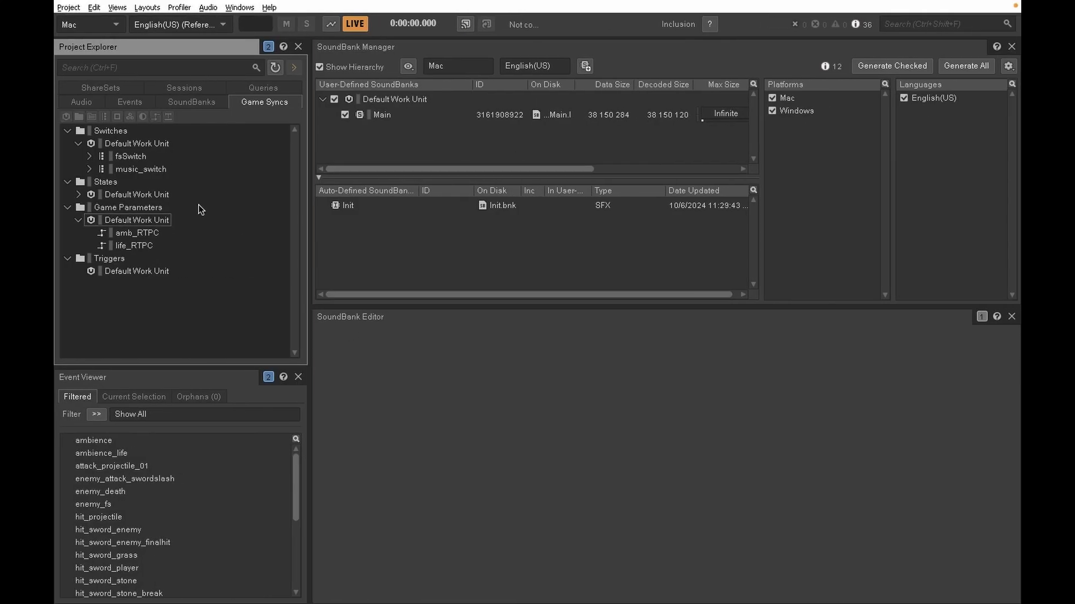
click(81, 101)
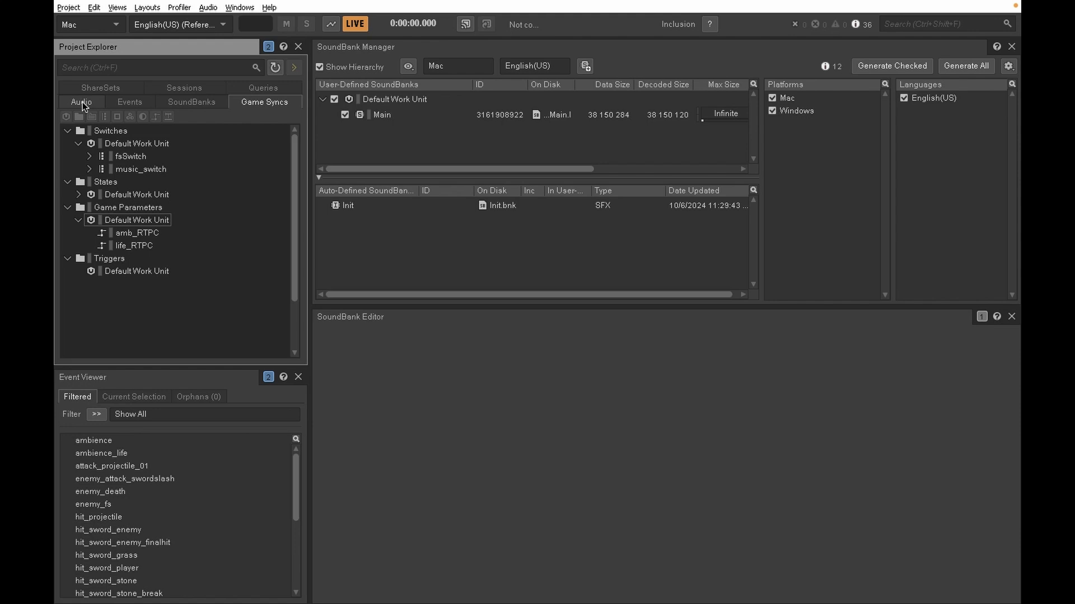
click(426, 263)
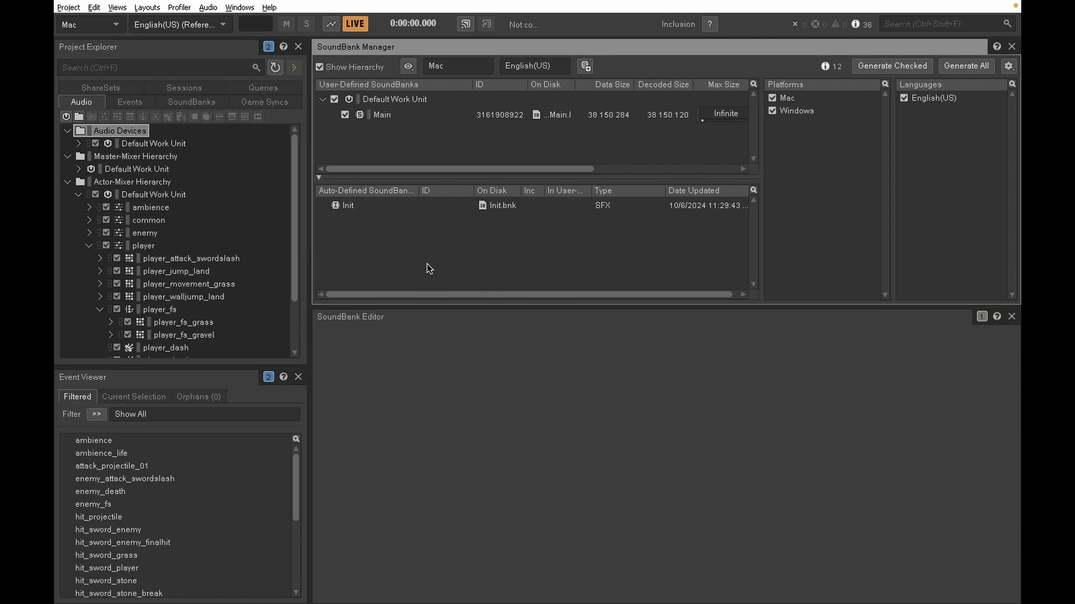
click(211, 257)
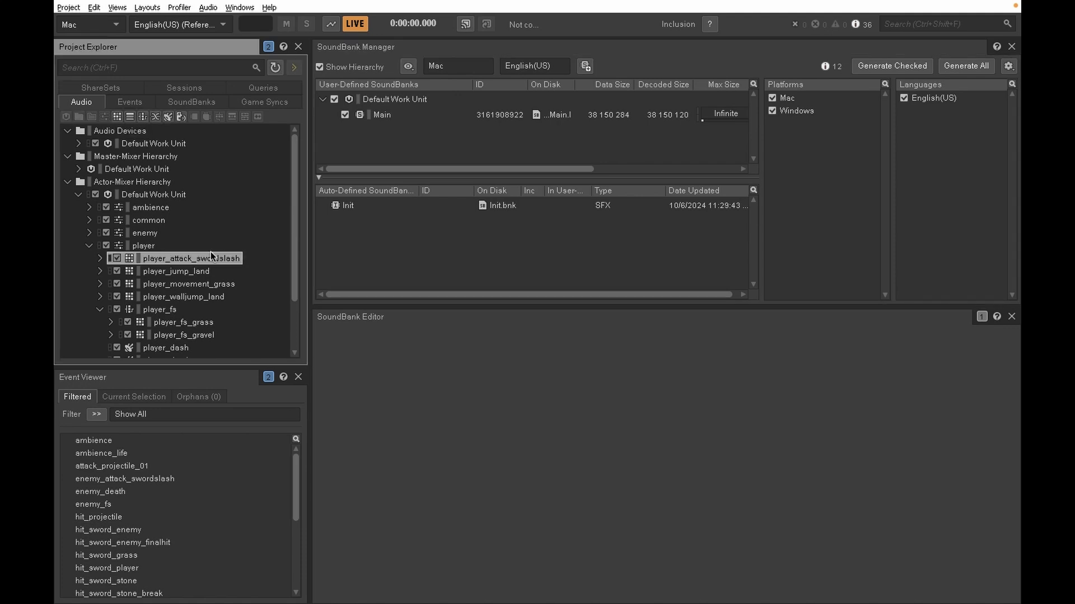
key(Up)
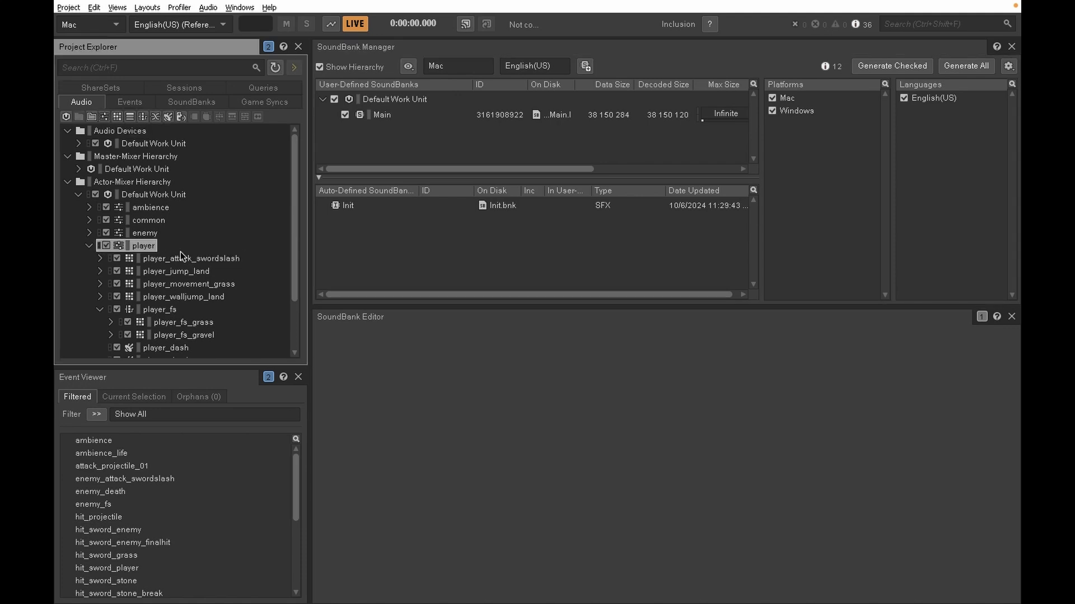
key(Left)
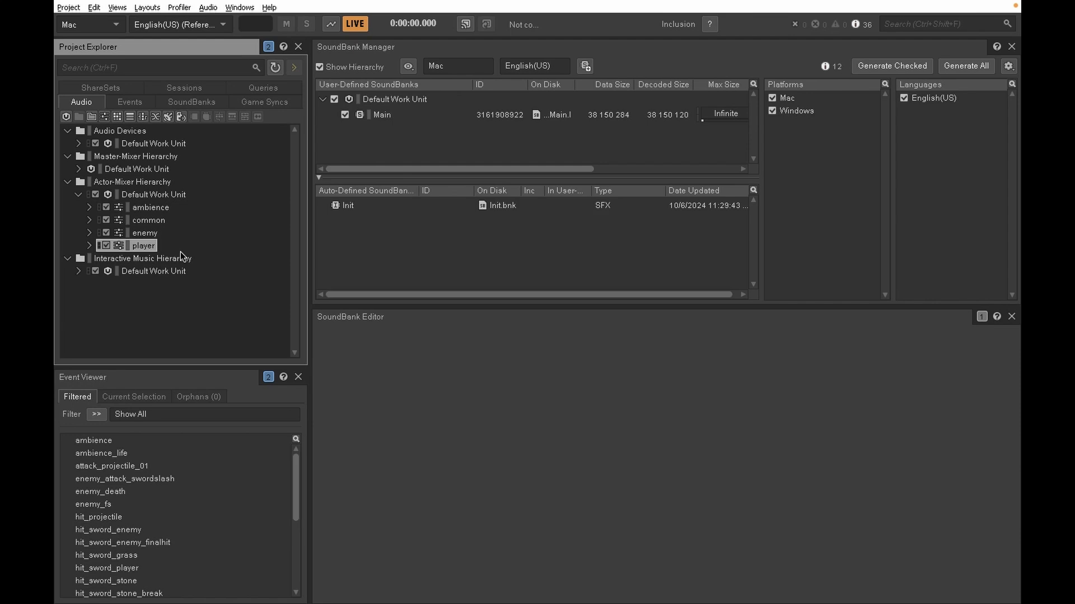
- Switch to the Designer layout and examine ambience_life's day_night blend track and the properties available for its RTPC curves
key(F5)
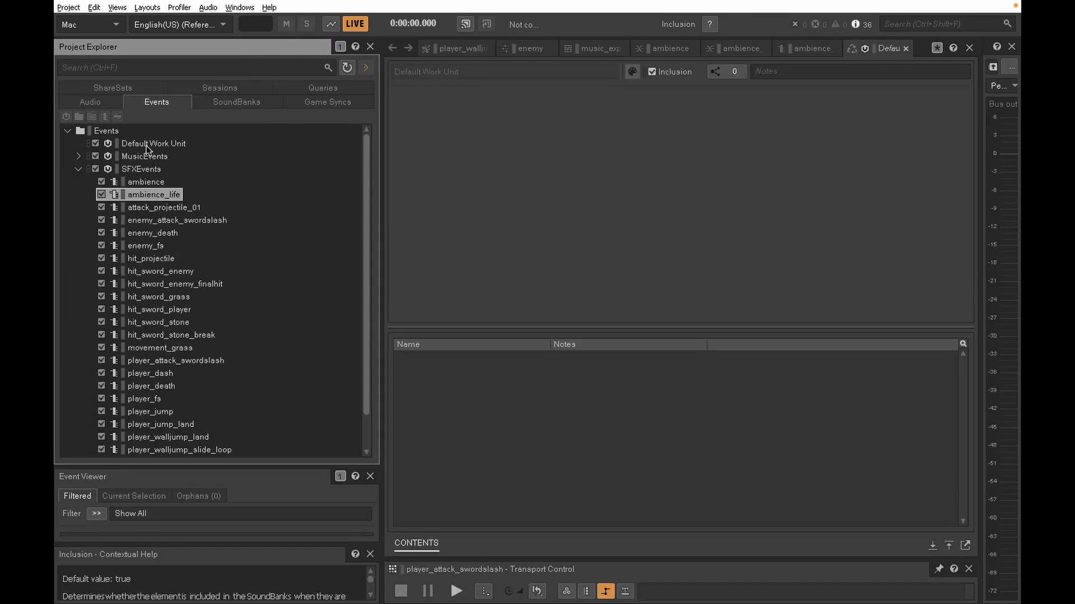
click(98, 105)
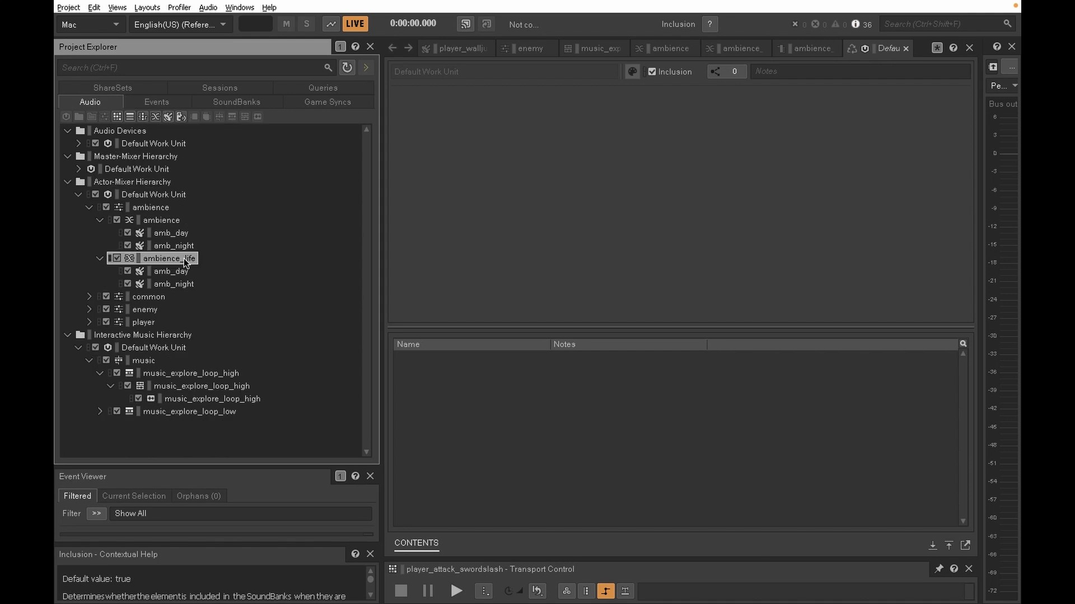
click(183, 258)
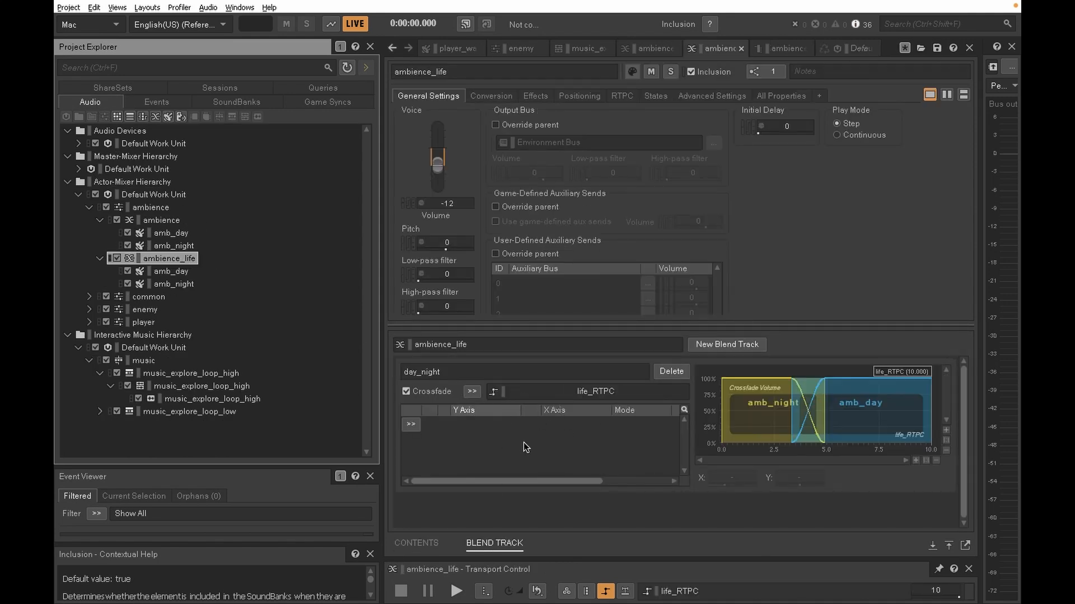
click(412, 425)
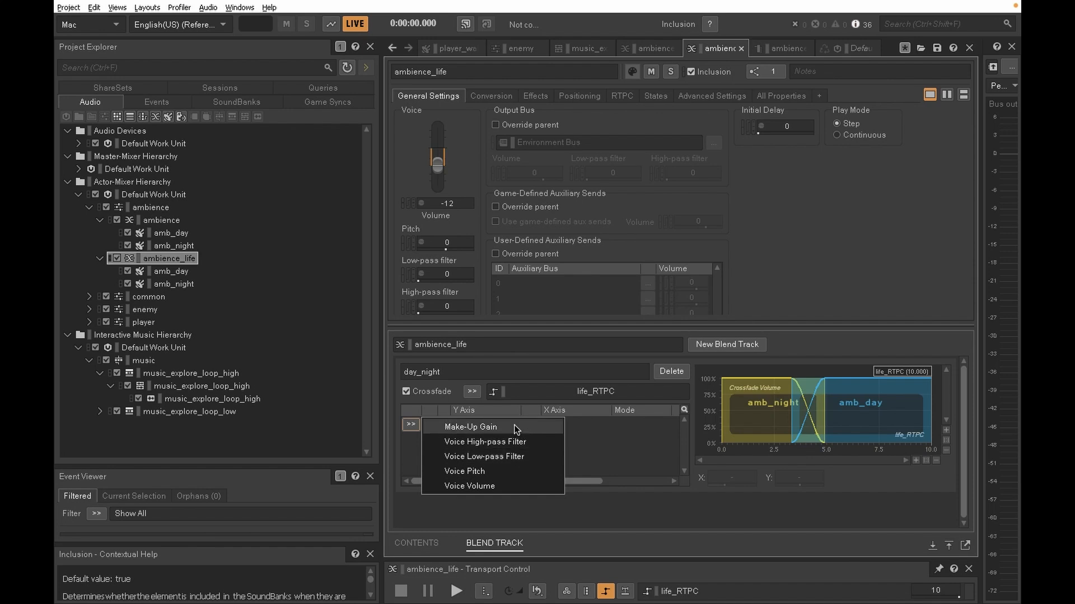
click(613, 441)
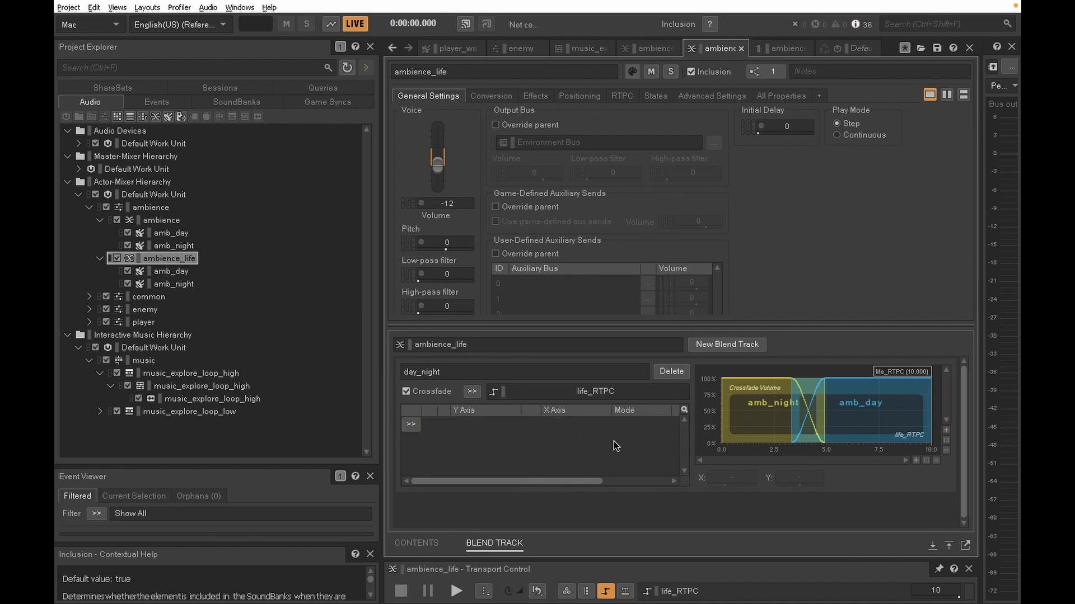
- Switch back to CharacterController2D.cs and review the SetRTPCValue and Debug.Log lines in Update and the FixedUpdate code below
key(alt+Tab)
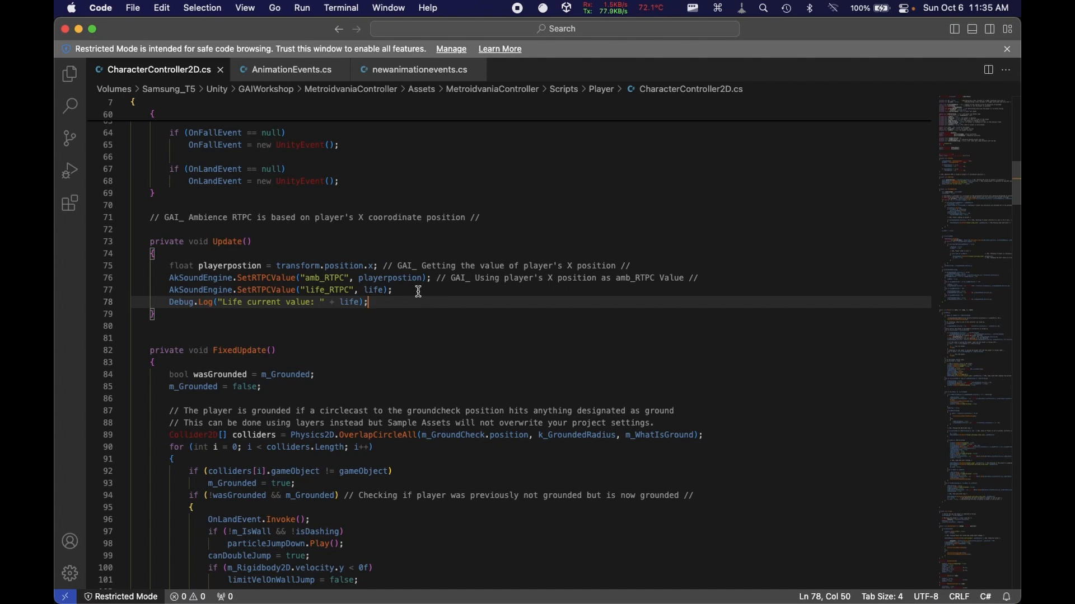
click(418, 292)
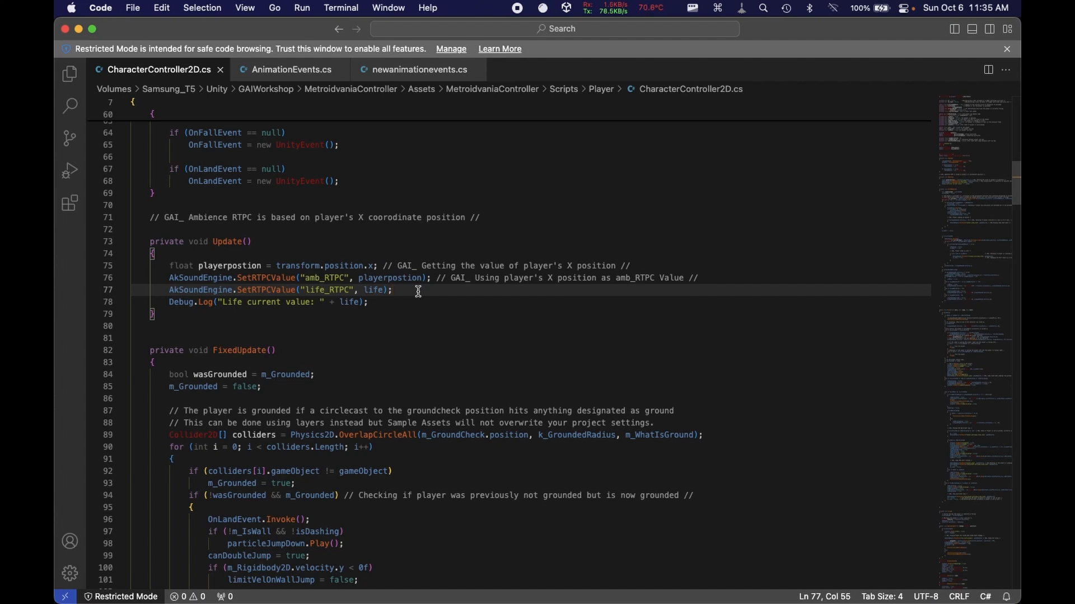
scroll(418, 292, down, 5)
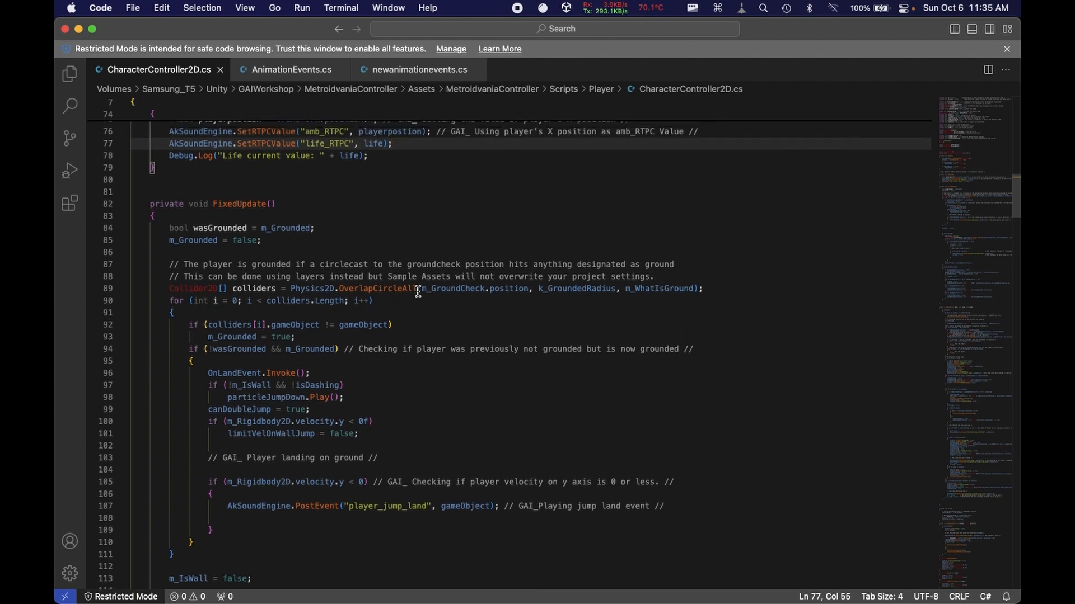
scroll(419, 292, up, 3)
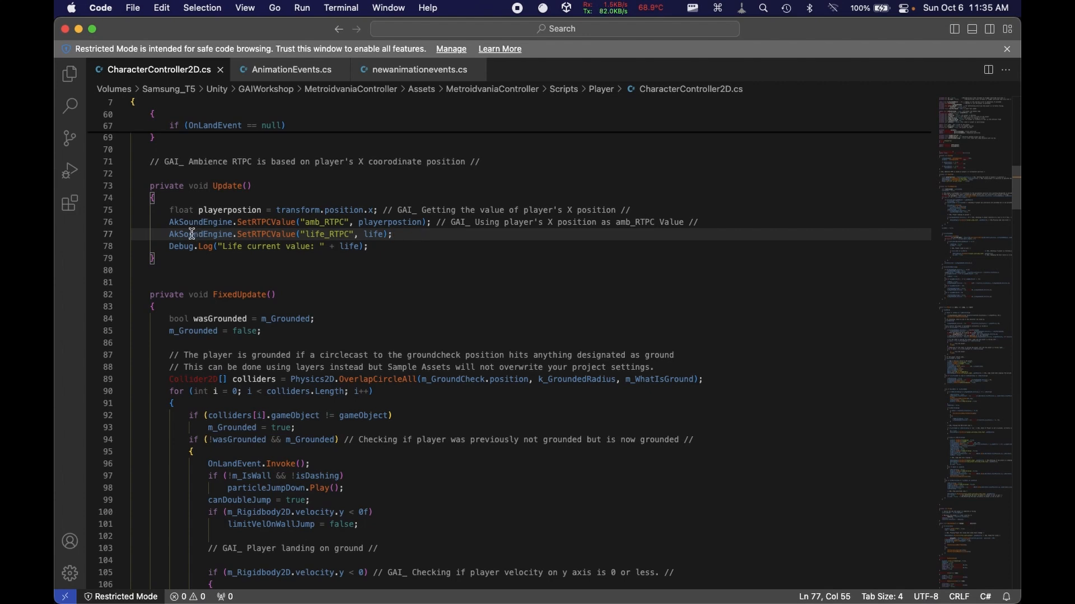
- Examine the SetRTPCValue call that passes life to life_RTPC in the Update method of CharacterController2D.cs
shift+click(169, 234)
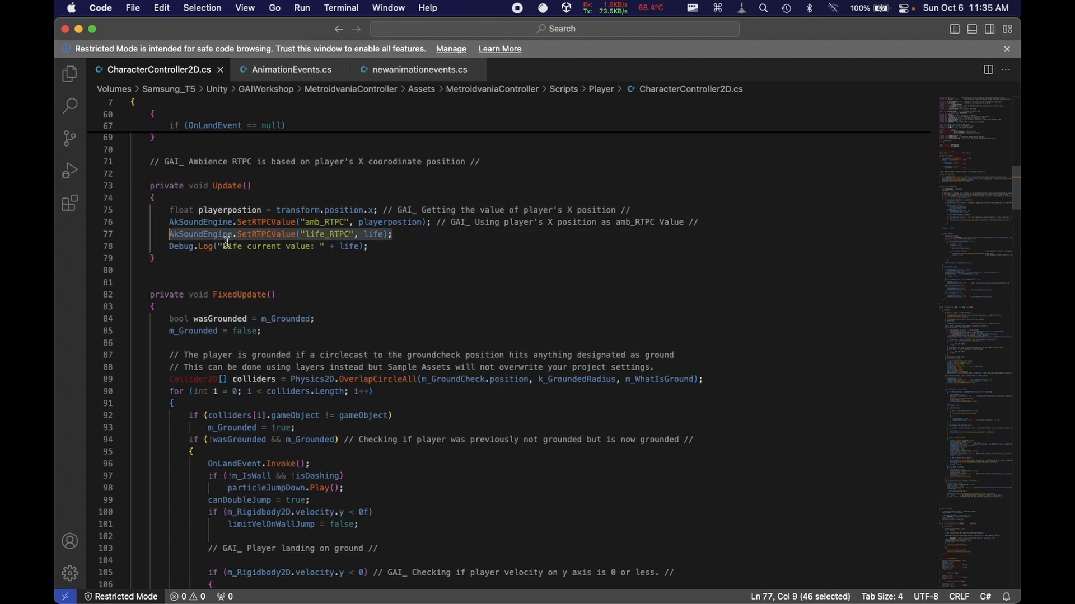
click(439, 236)
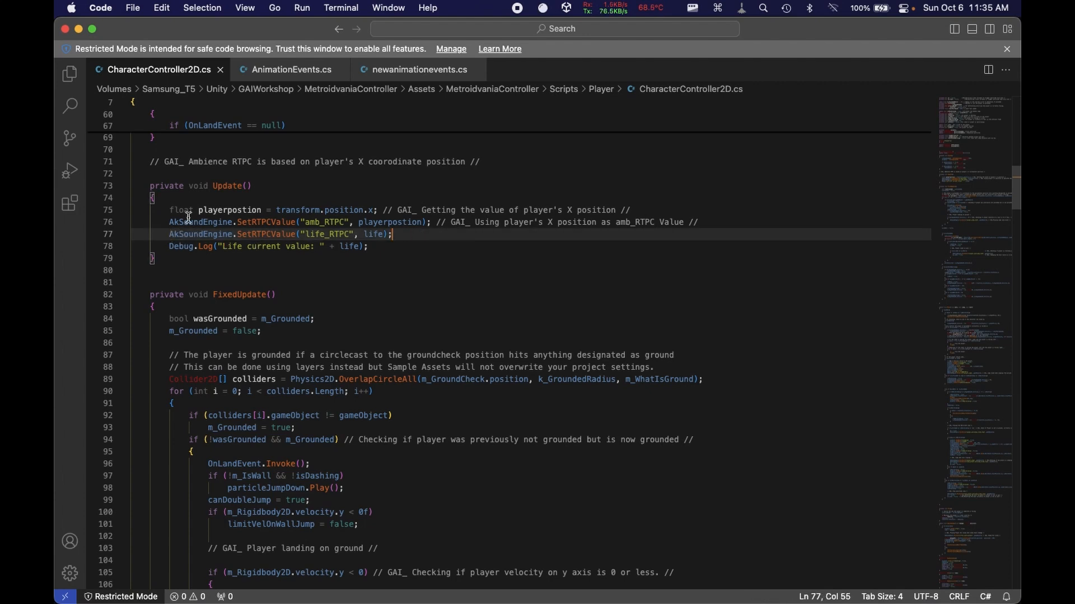
double_click(273, 234)
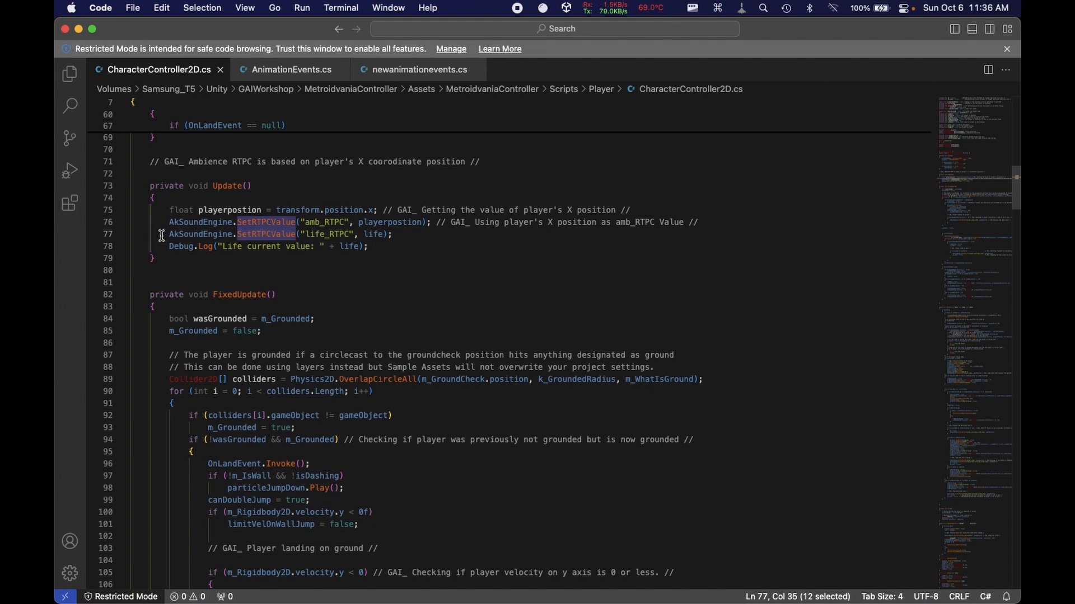
drag(166, 236, 479, 238)
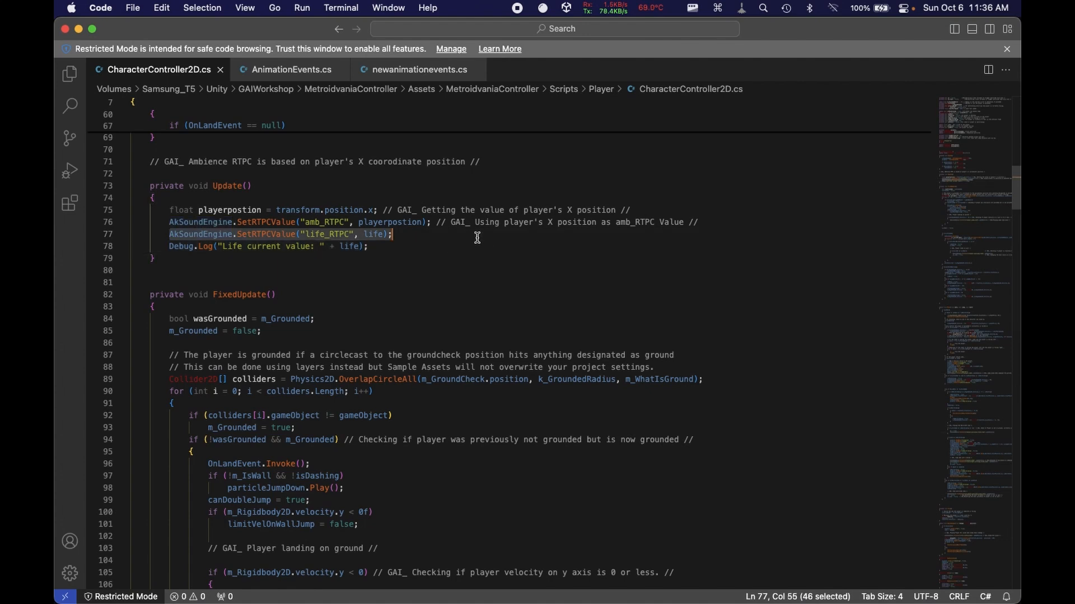
click(479, 238)
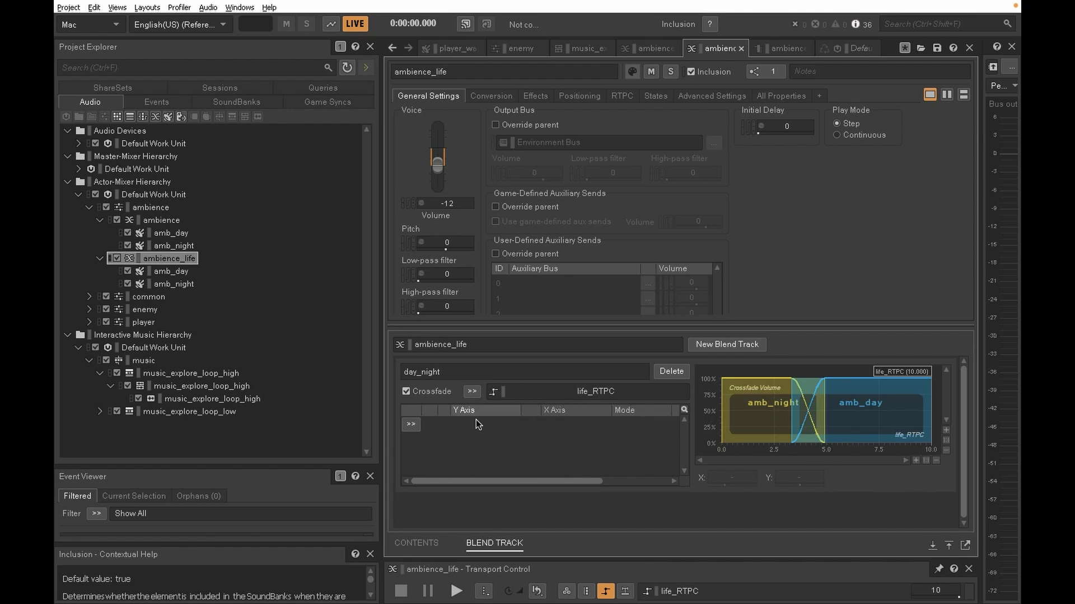
- Add a Voice High-pass Filter curve driven by life_RTPC to the day_night blend track, with a point of about 75 near life_RTPC 10
click(411, 425)
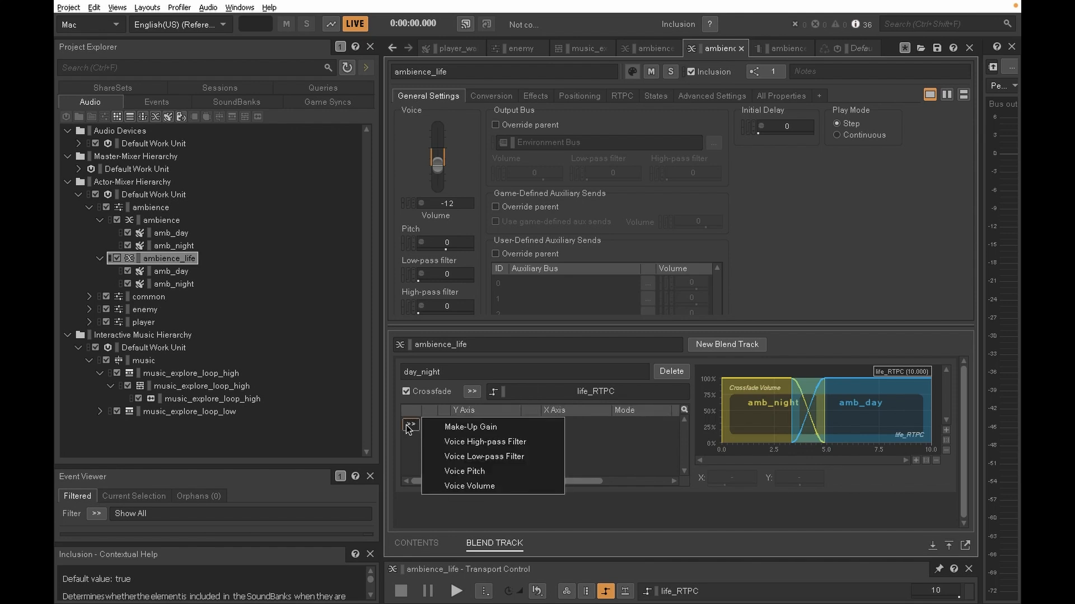
click(497, 442)
click(530, 424)
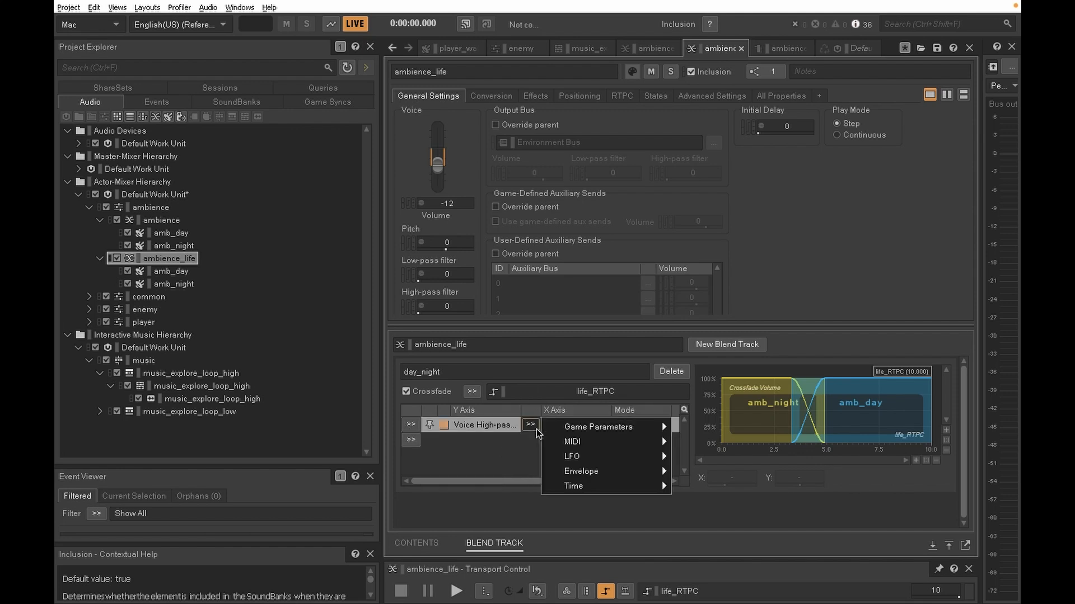
mouse_move(646, 431)
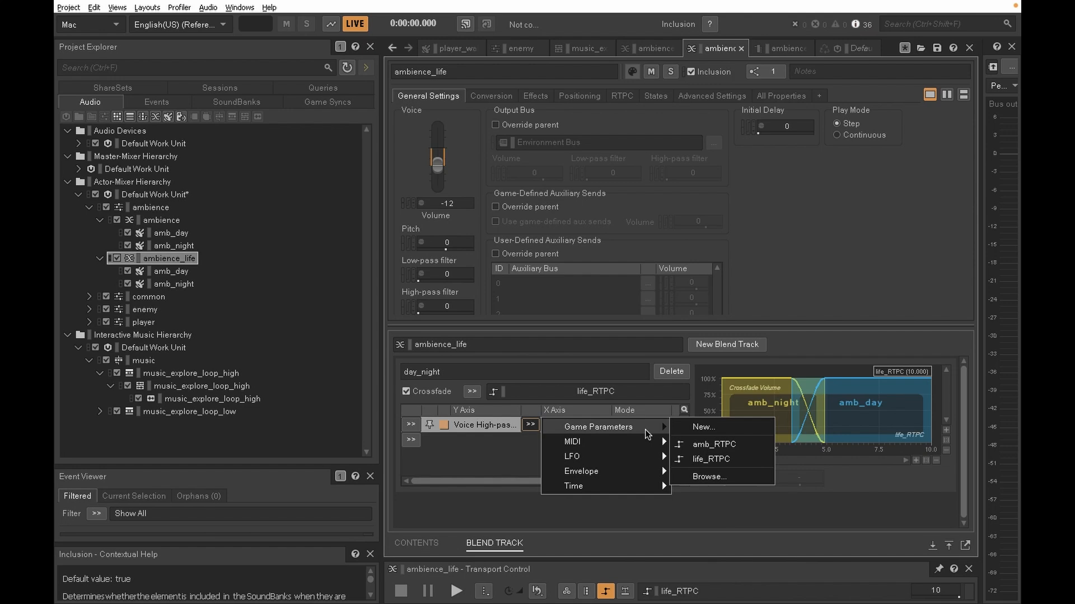
click(725, 459)
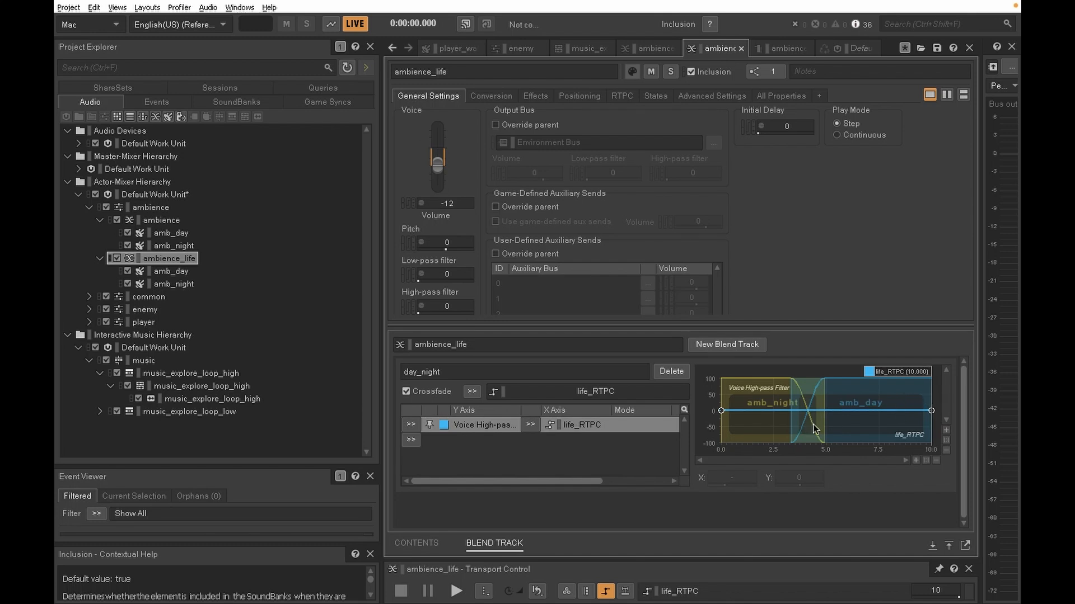
double_click(907, 411)
drag(906, 411, 940, 390)
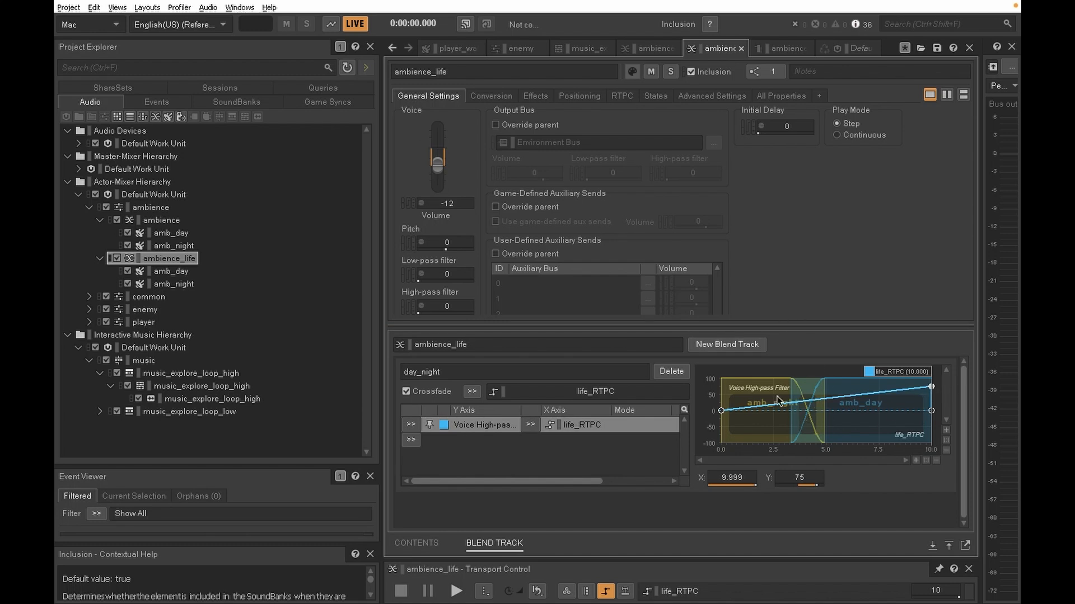
- Delete the Voice High-pass Filter curve from the day_night blend track
right_click(493, 425)
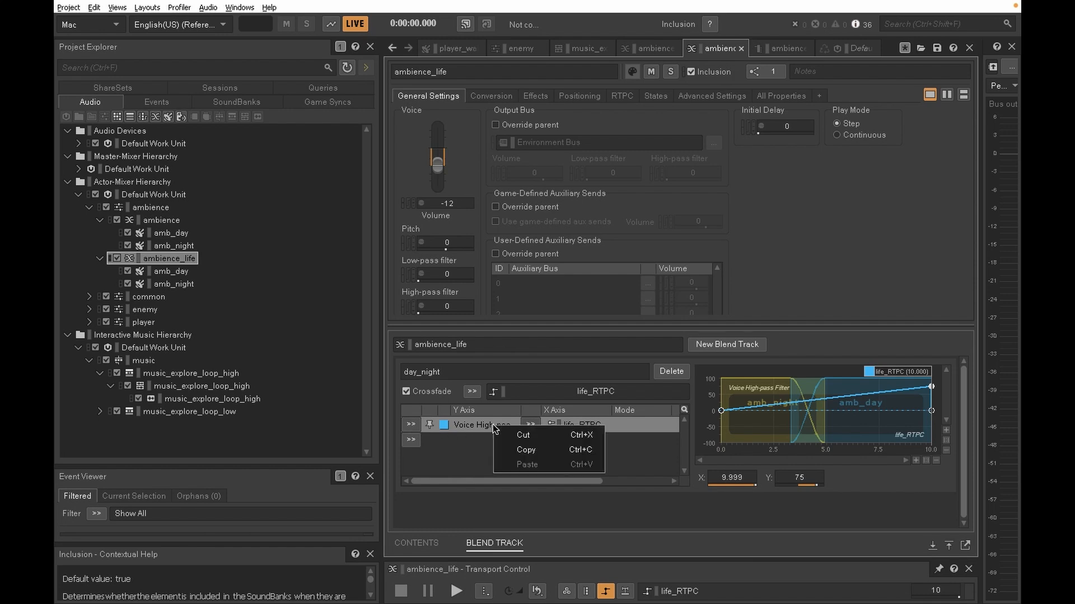
click(471, 425)
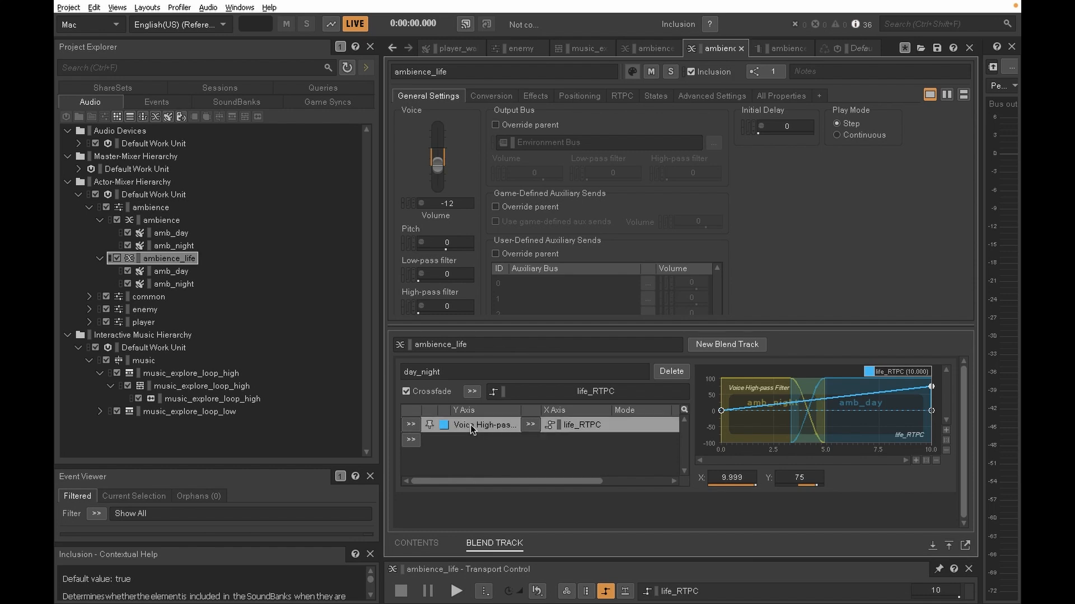
key(Delete)
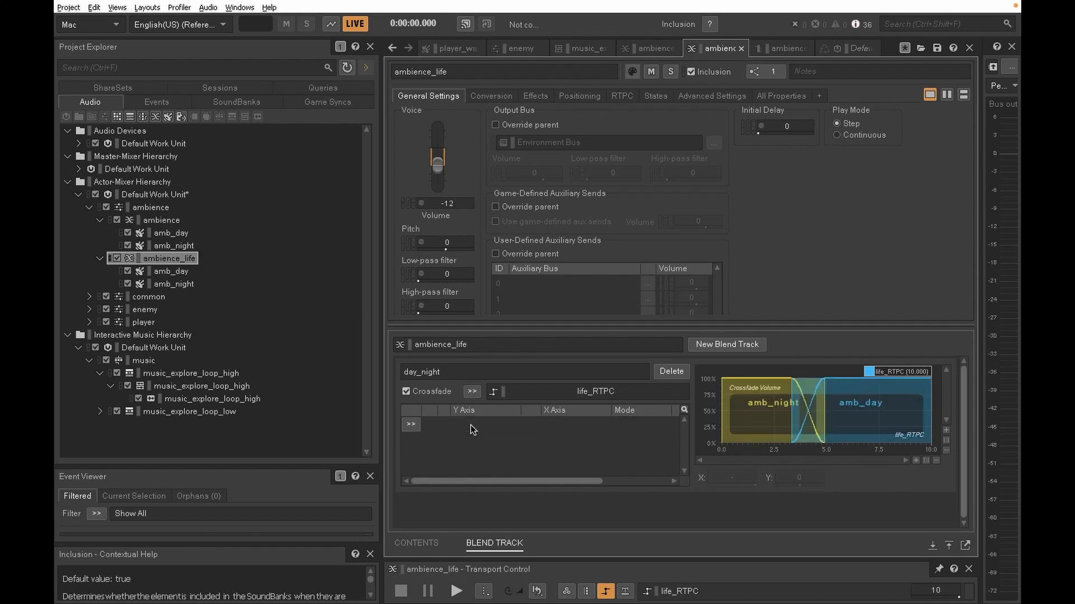
- Add a Voice Pitch curve to the day_night blend track with life_RTPC as its X axis
click(413, 428)
click(509, 476)
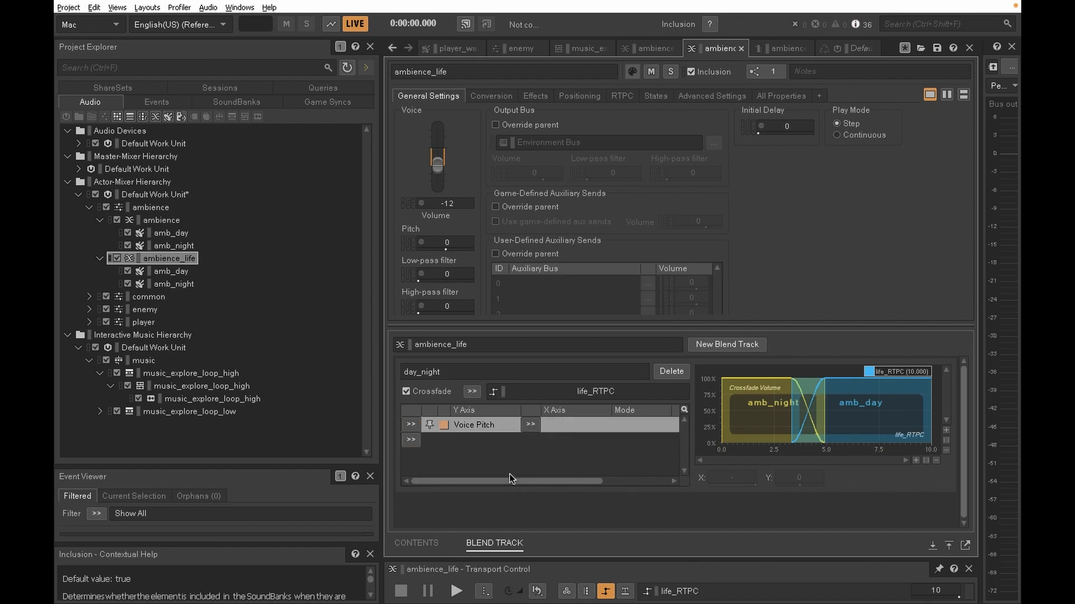
click(538, 425)
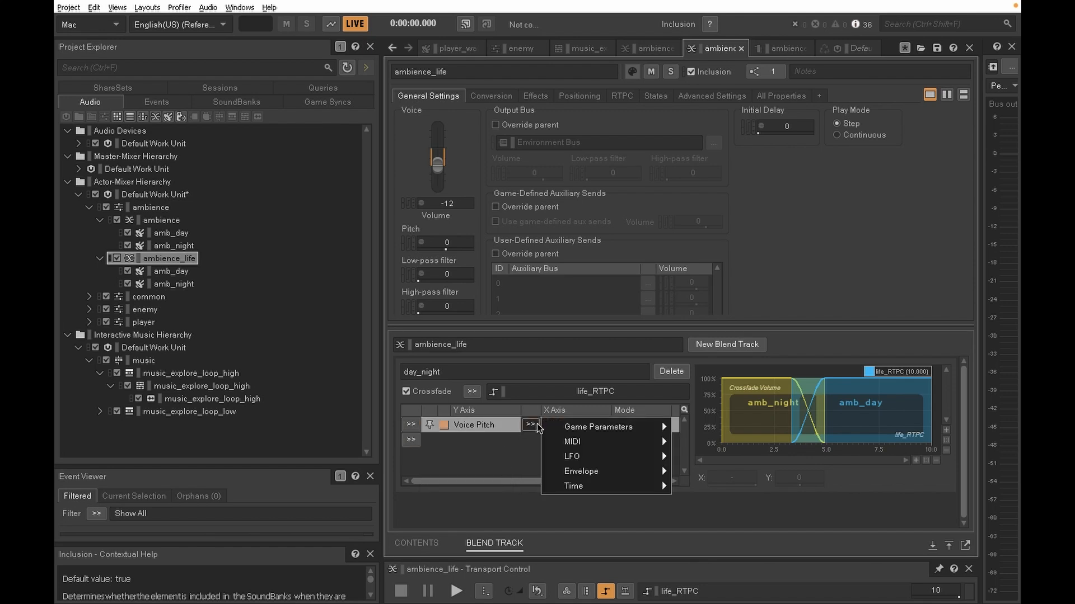
mouse_move(616, 427)
click(733, 459)
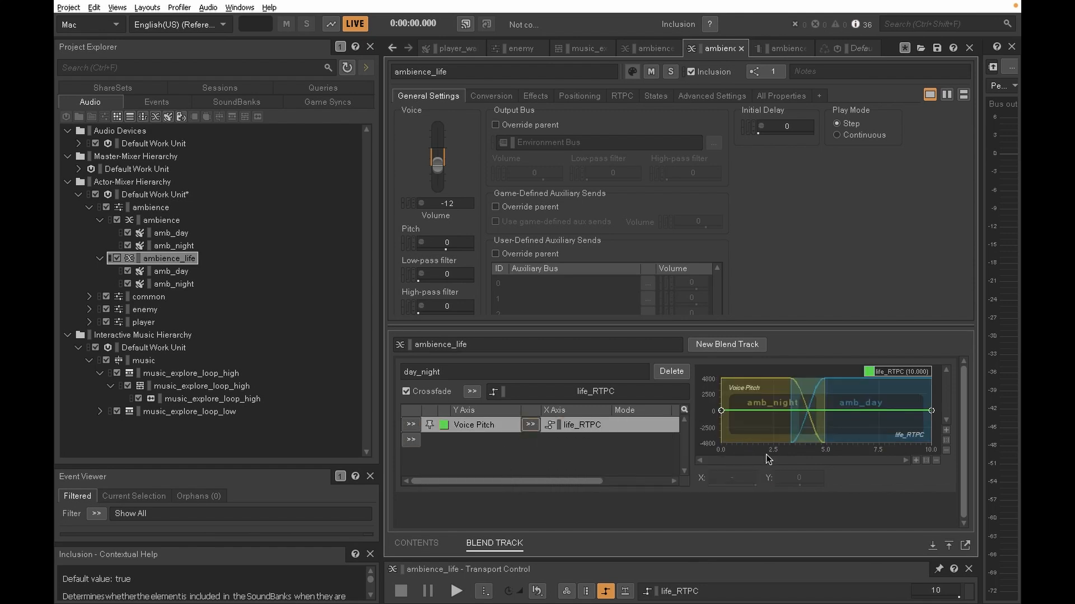
- Add Voice Pitch curve points of about 4300 near life_RTPC 10 and 4800 near 0, and delete the one near 10
click(931, 410)
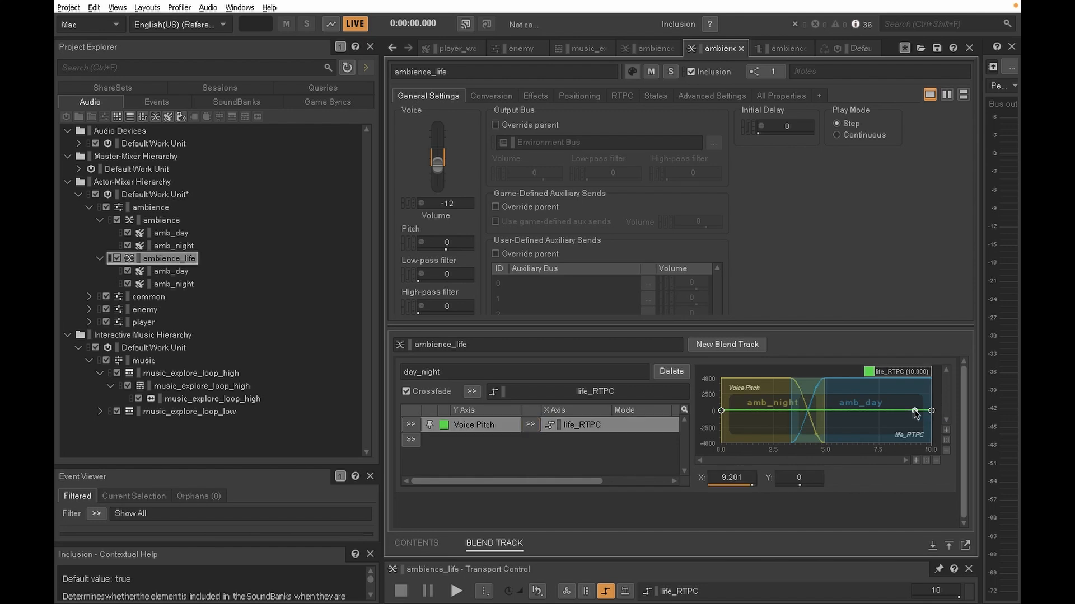
drag(931, 410, 948, 380)
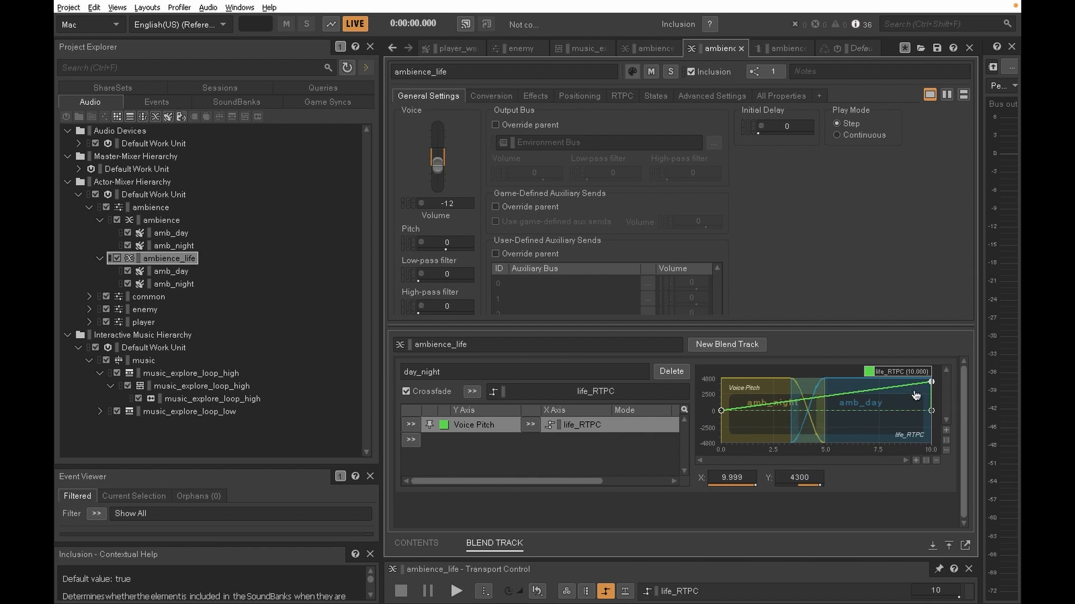
drag(728, 410, 715, 362)
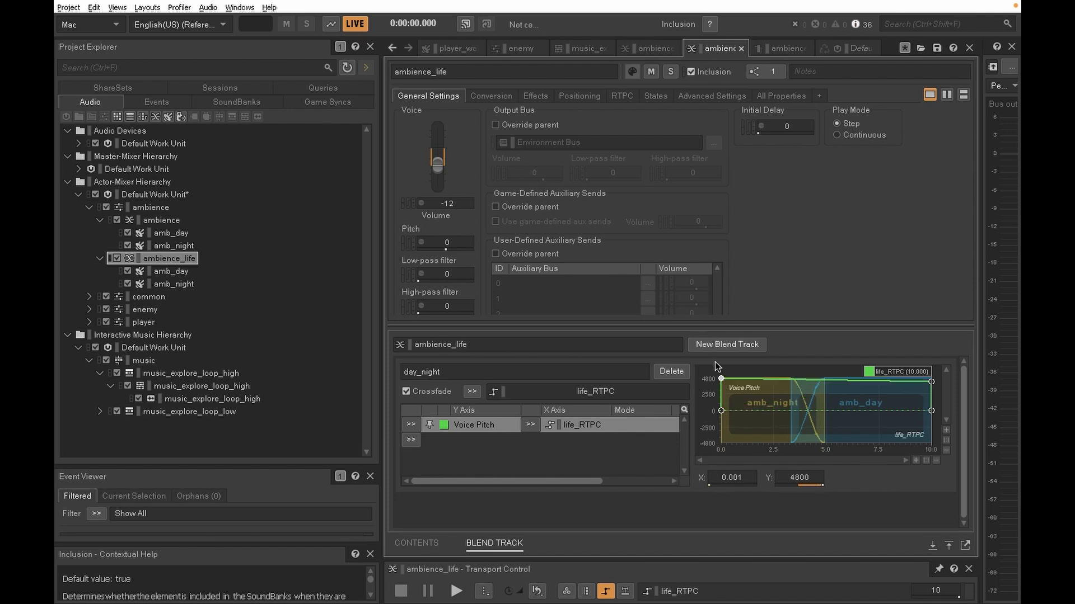
drag(932, 392, 921, 388)
click(931, 383)
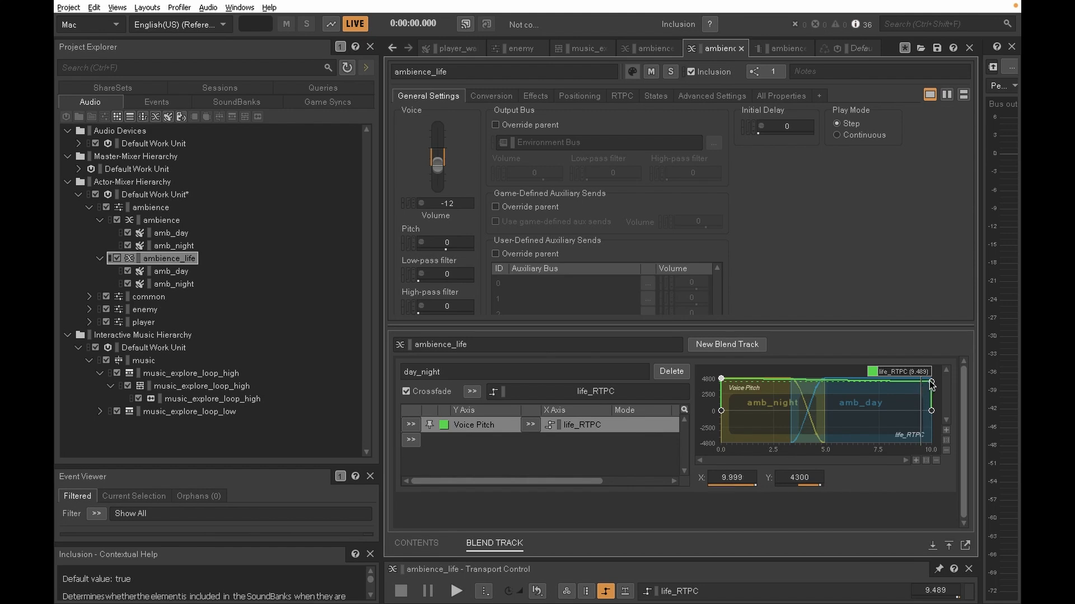
key(Delete)
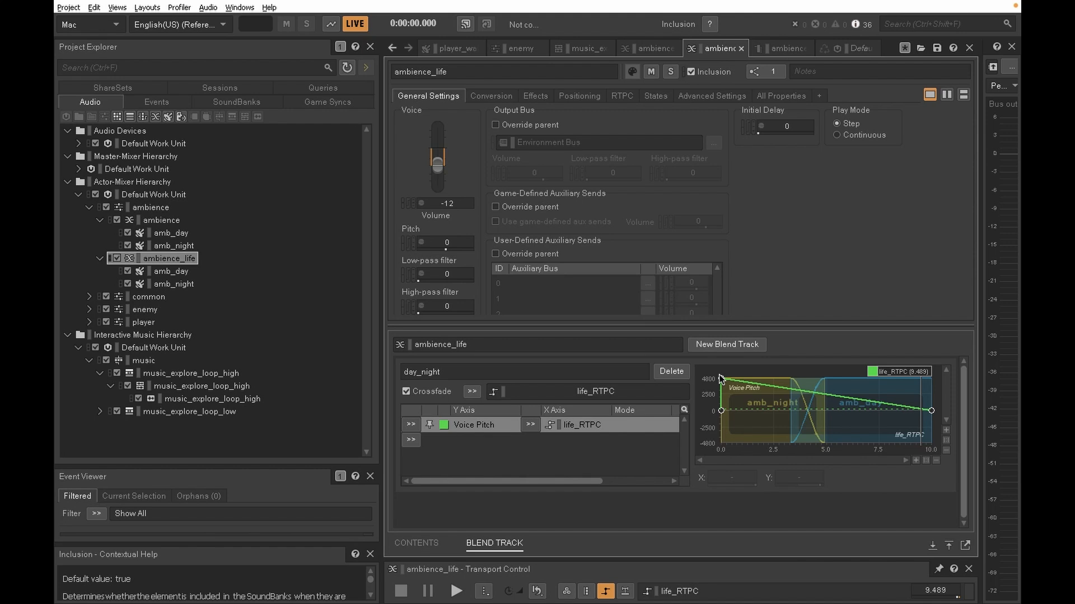
- Generate all SoundBanks for Mac and Windows
key(F7)
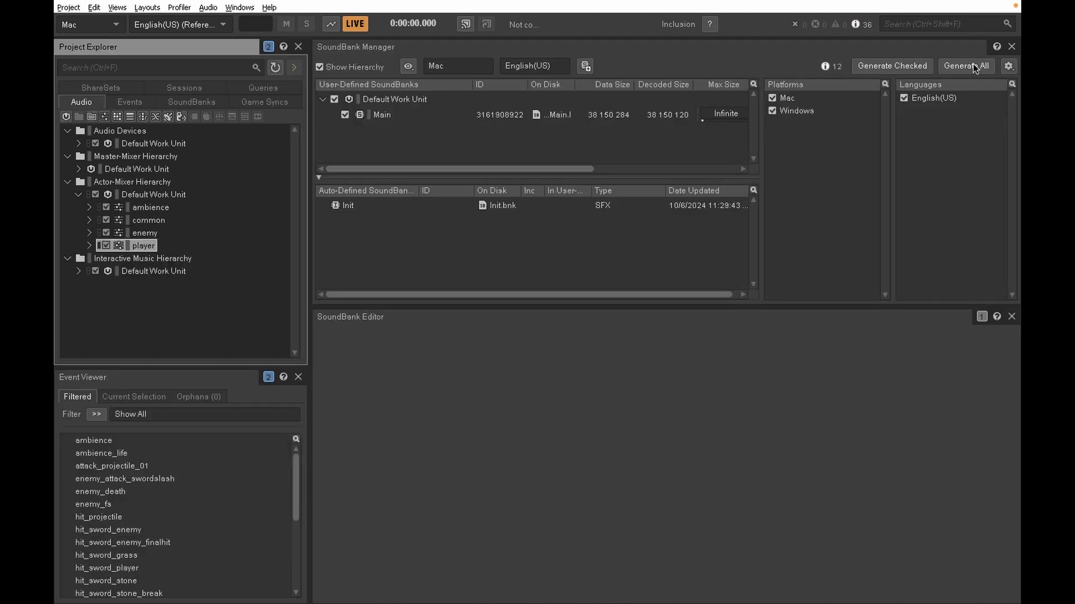
click(973, 64)
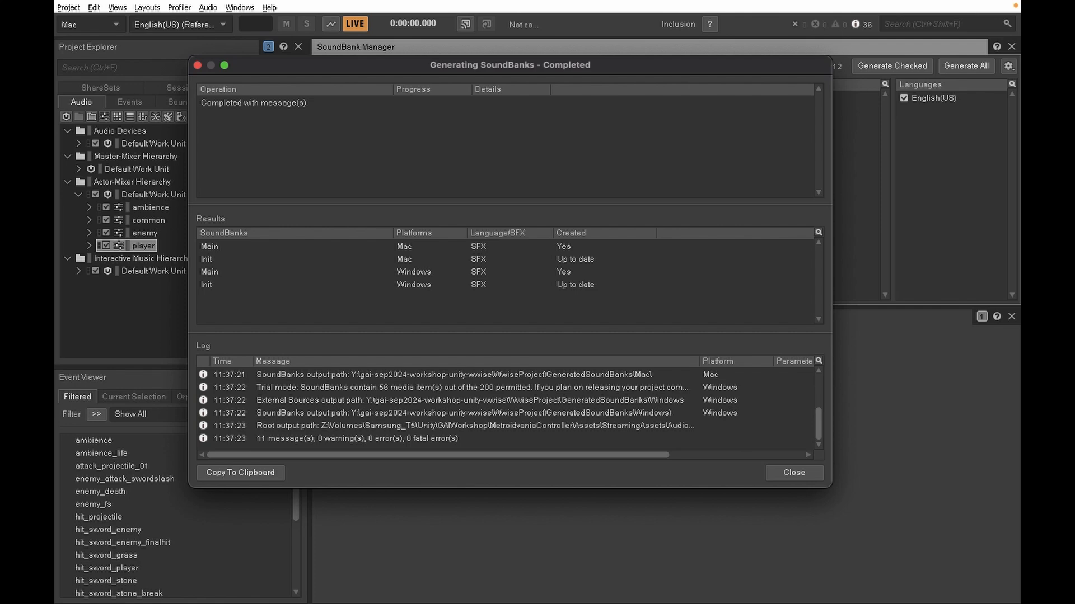
- Switch to Unity and playtest the Demo scene, letting the enemy hit the character until it dies, and stop play mode
key(super+Tab)
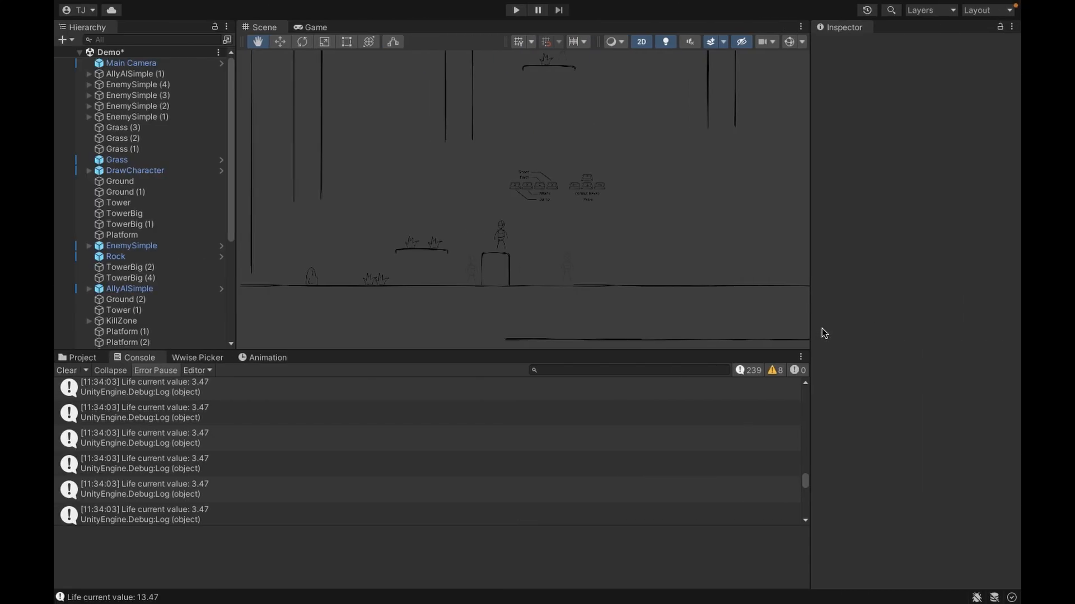
click(516, 10)
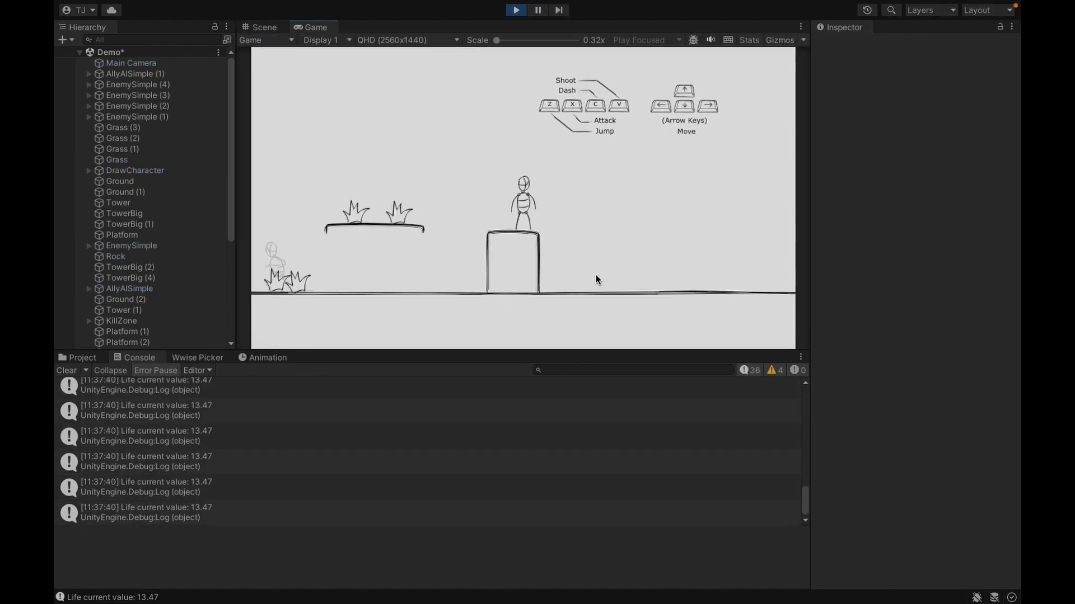
key(Right)
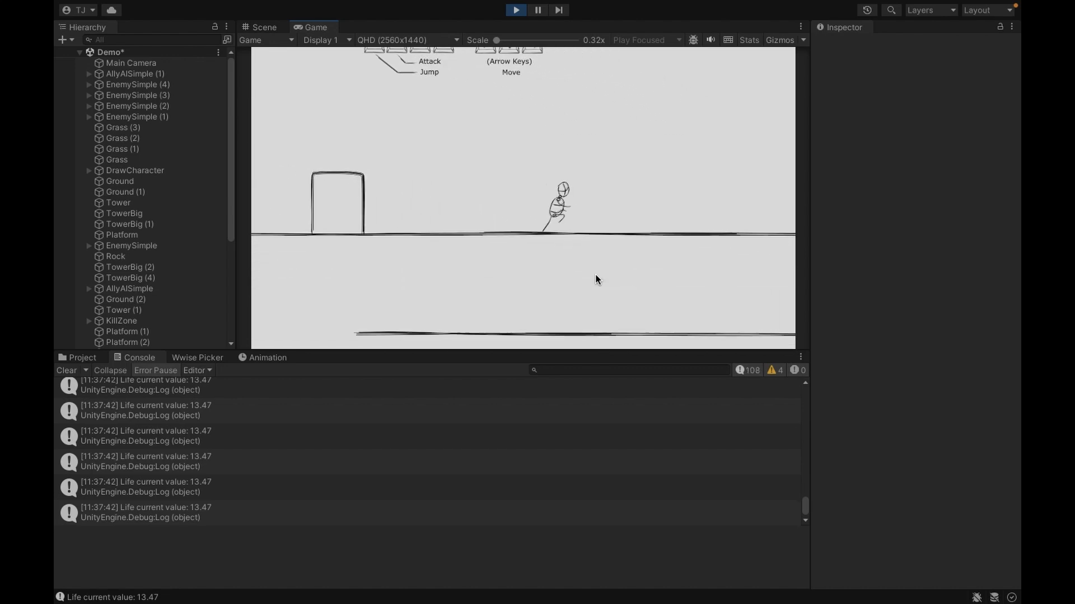
key(Right)
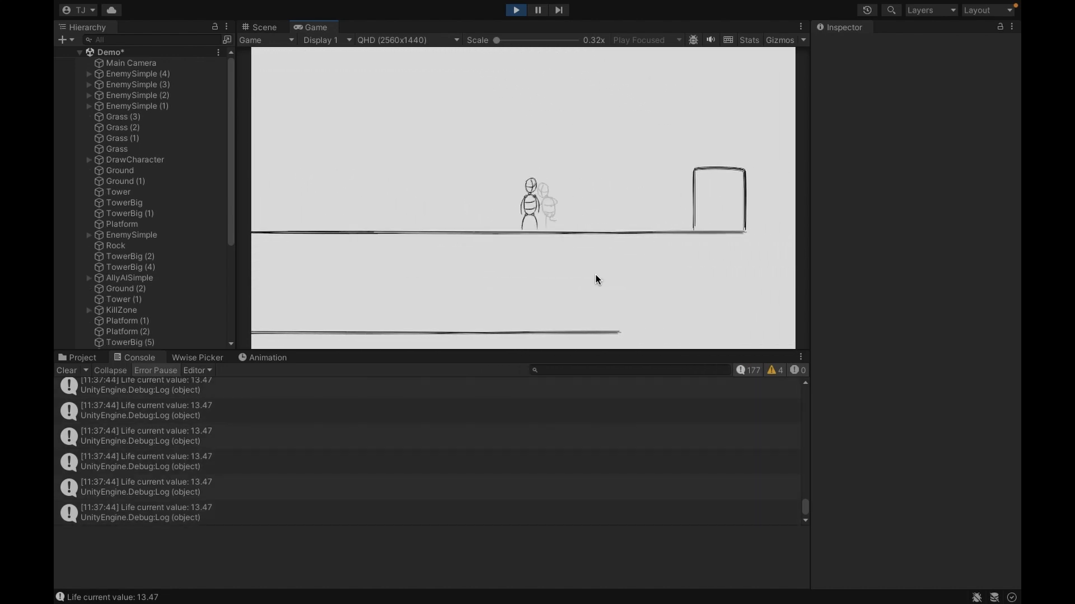
key(Left)
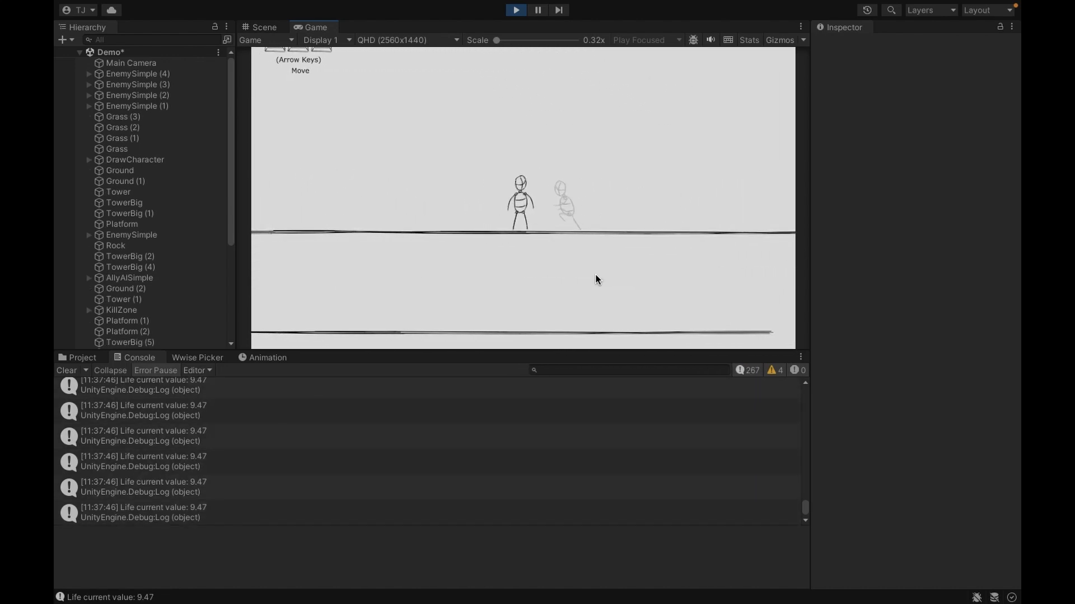
key(Left)
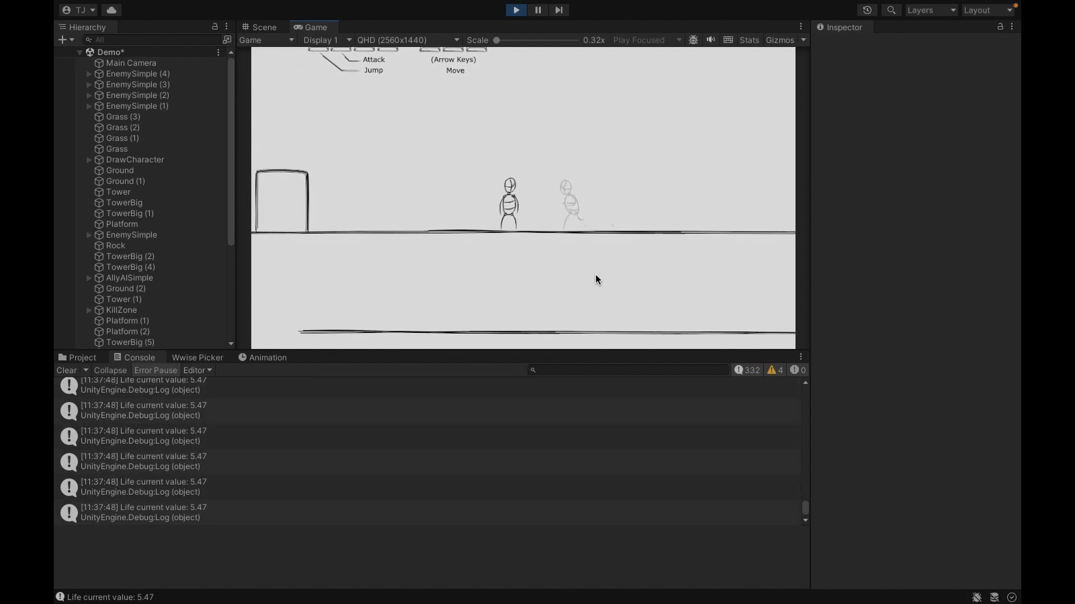
key(Left)
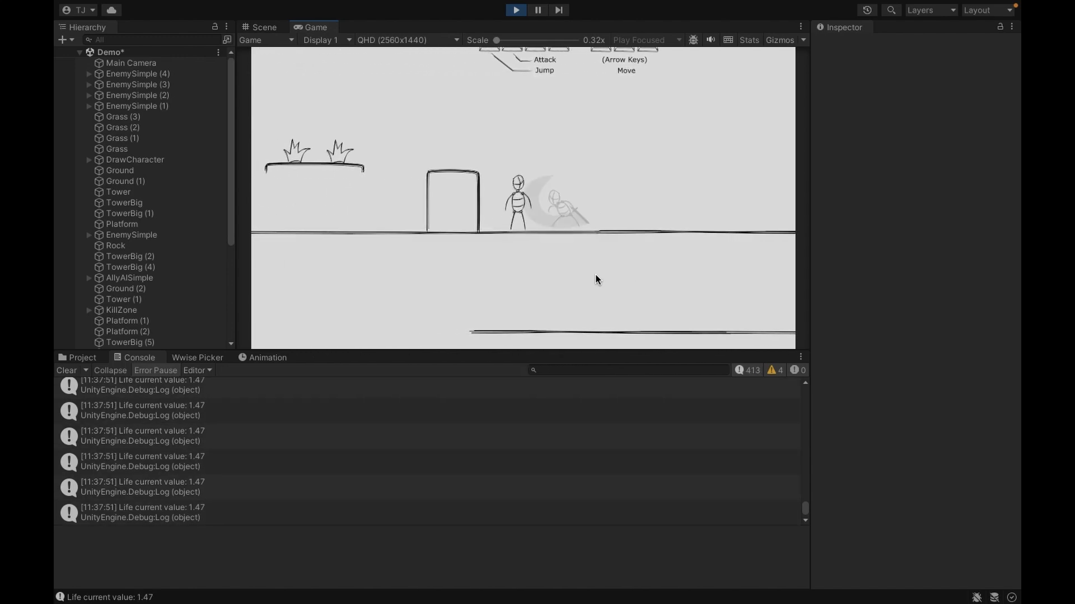
key(Left)
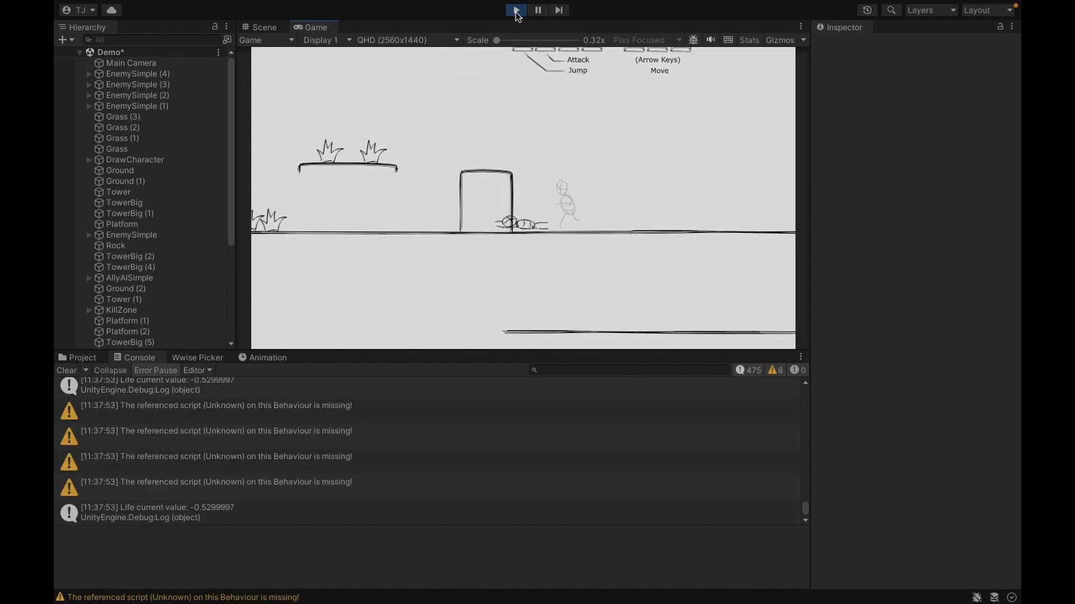
click(515, 10)
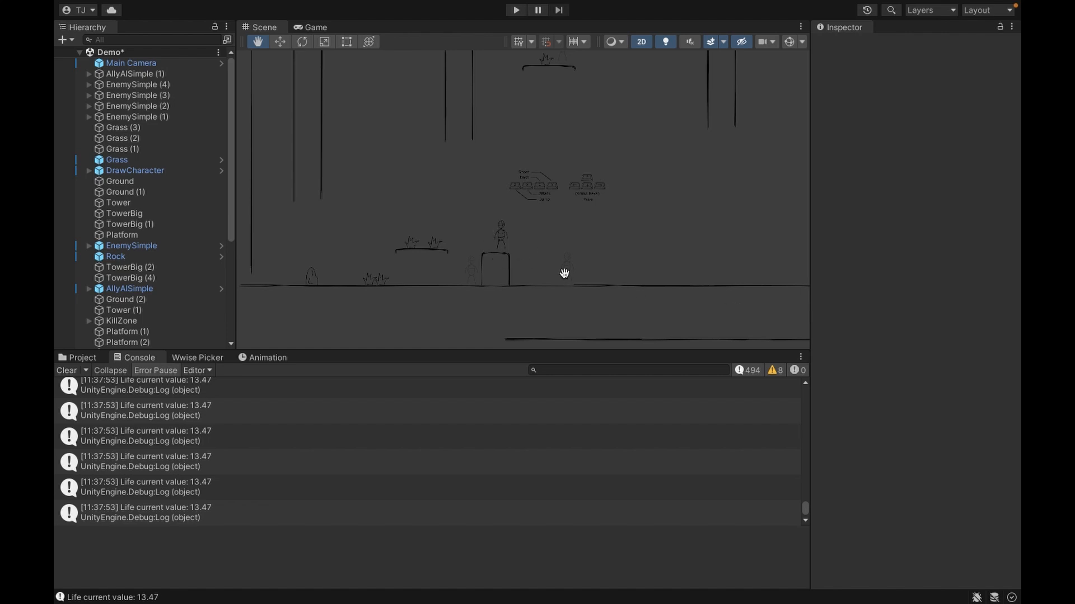
- Add a second AkEvent component to the Main Camera
key(ctrl+Right)
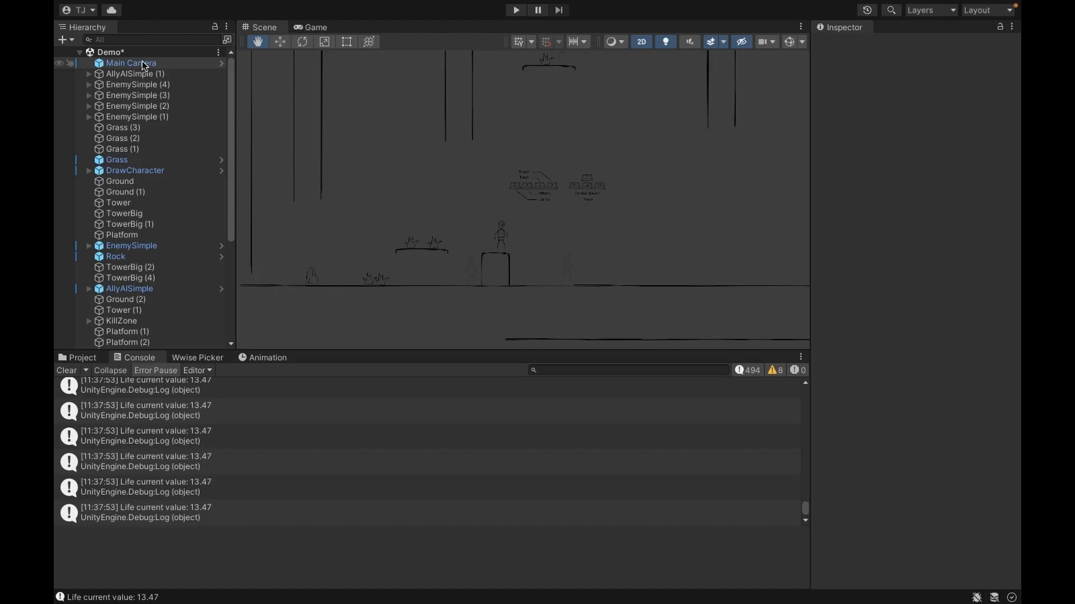
click(143, 63)
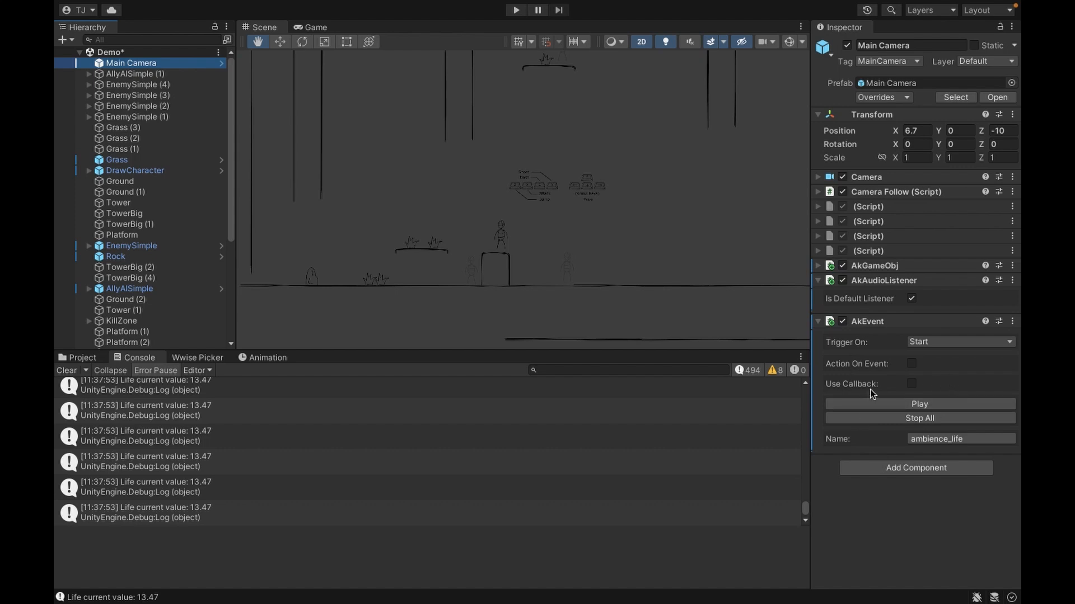
click(853, 470)
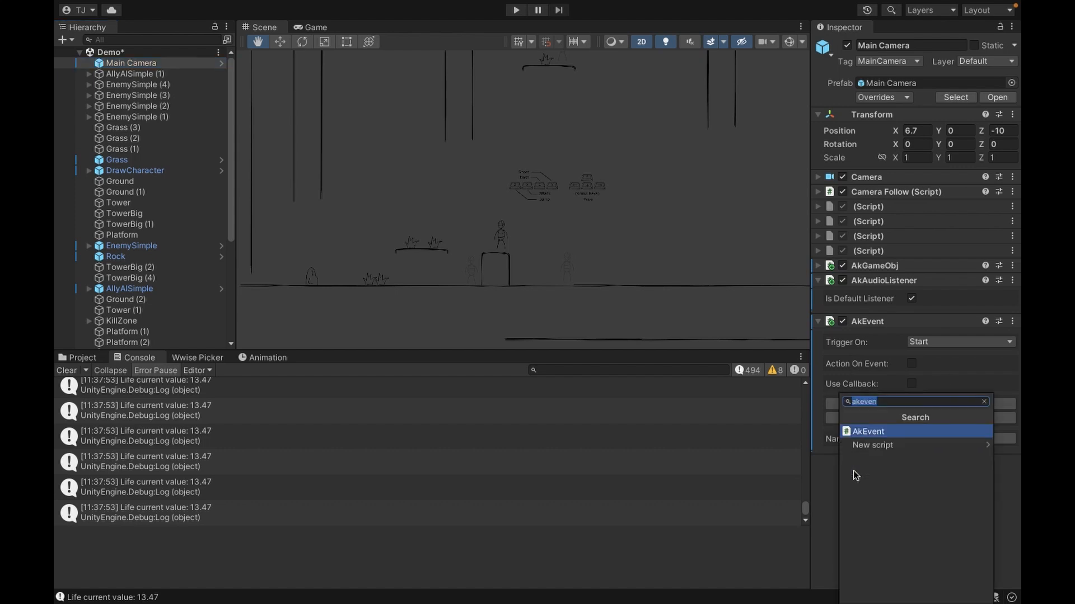
key(BackSpace)
text(Ak)
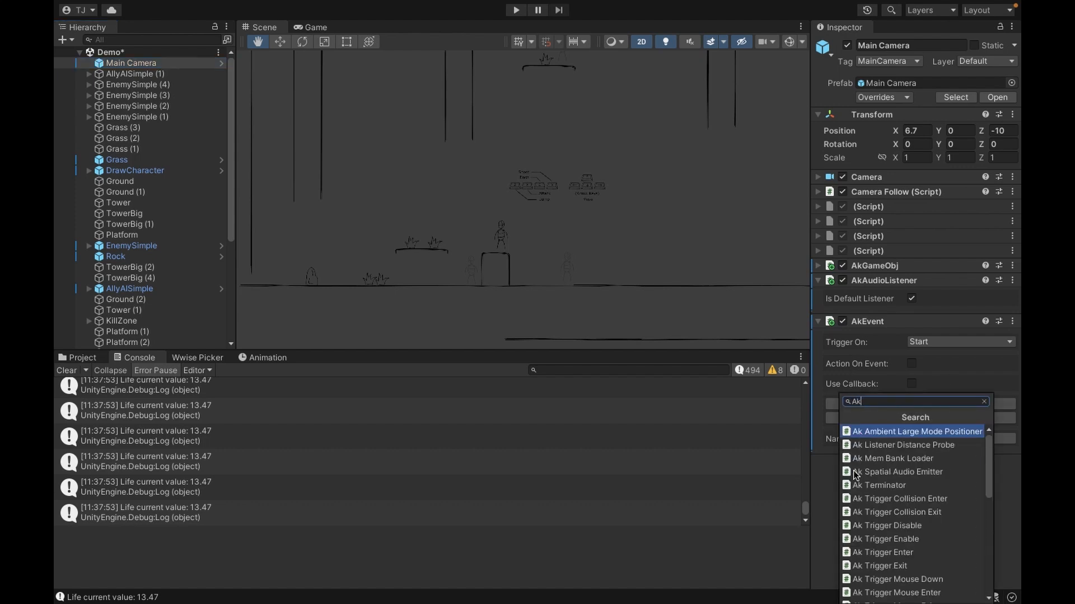
scroll(905, 492, down, 6)
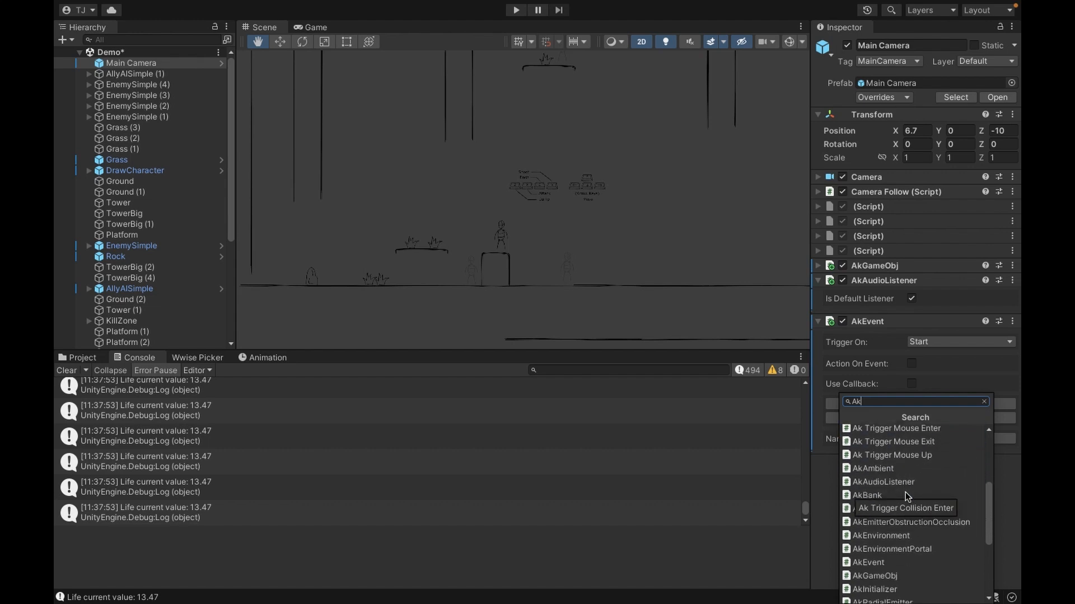
scroll(905, 496, down, 3)
scroll(905, 492, up, 5)
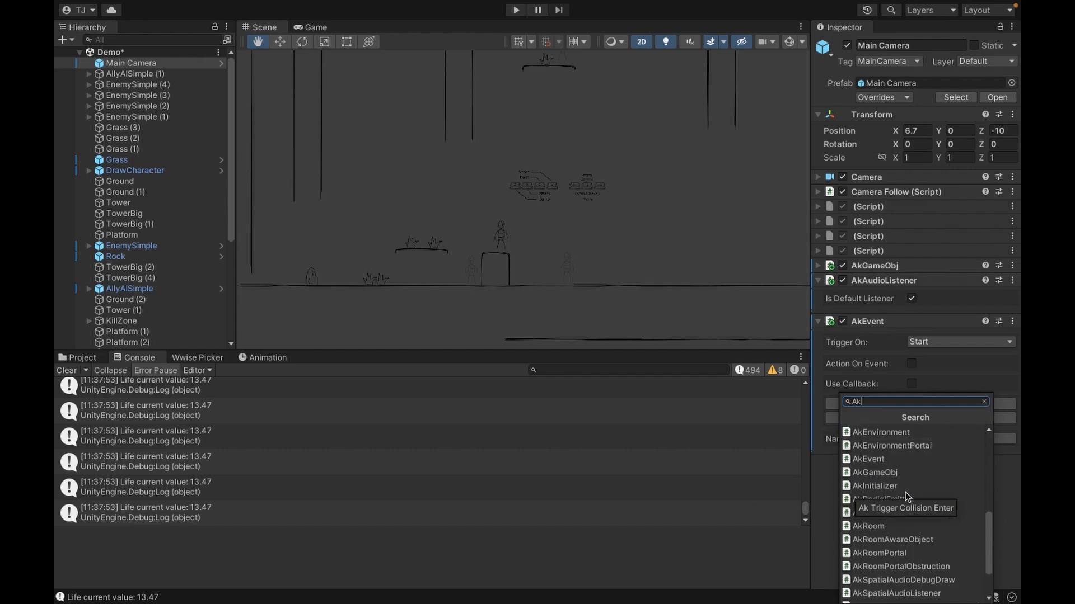
click(876, 484)
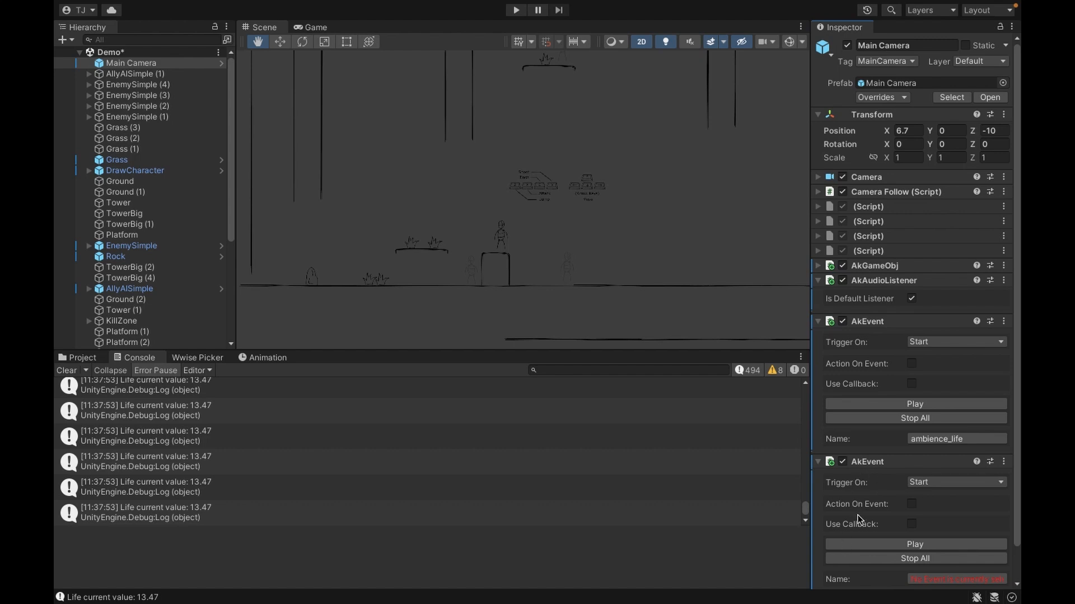
scroll(858, 515, down, 3)
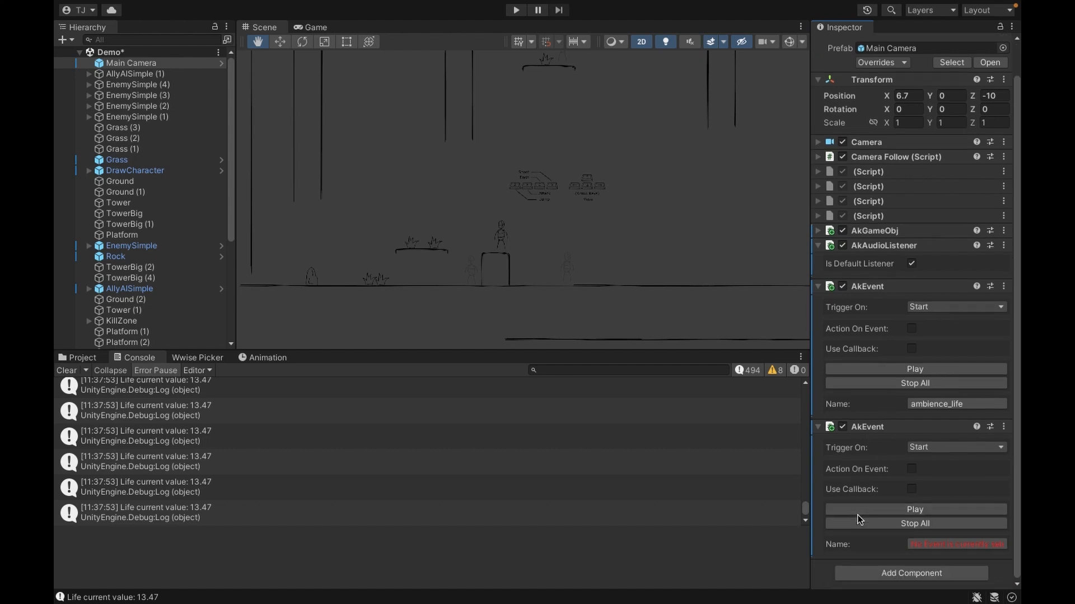
- Review the Trigger On options of the new AkEvent and view the level layout in a maximized Scene view
click(939, 446)
click(868, 444)
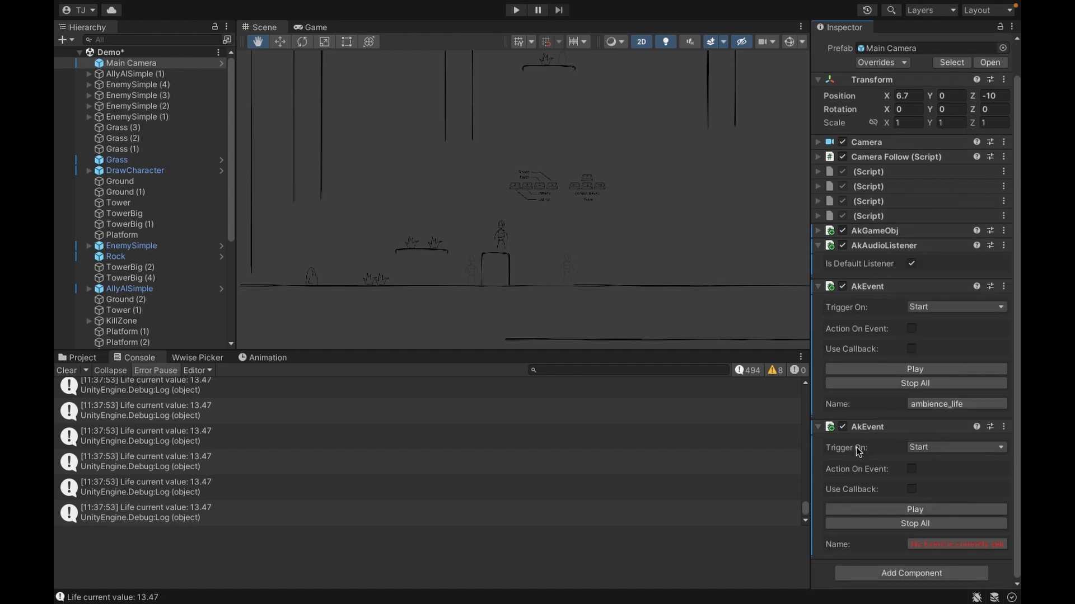
click(952, 448)
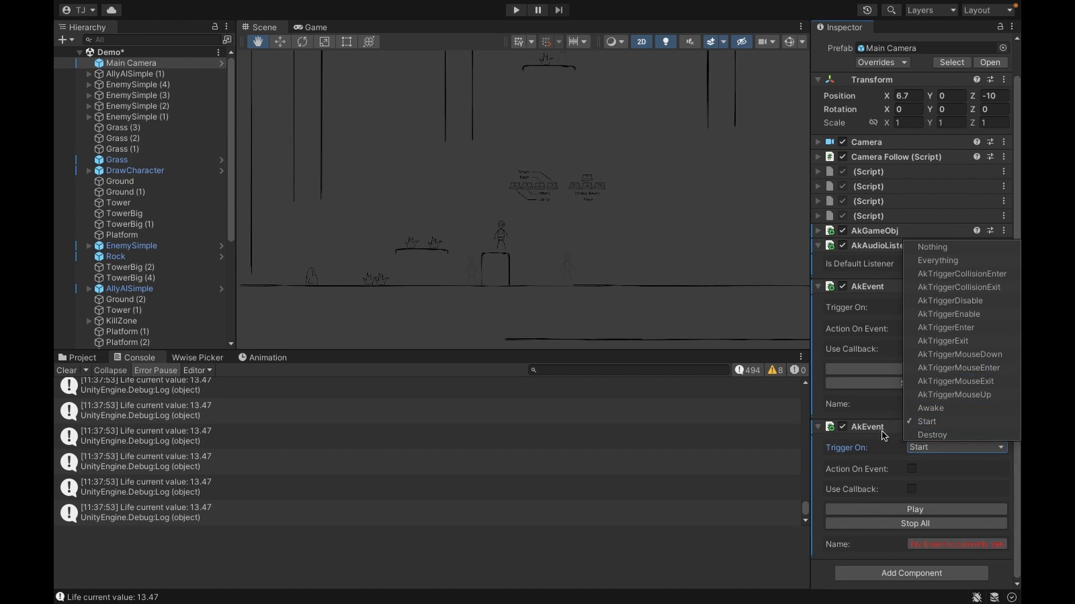
click(855, 327)
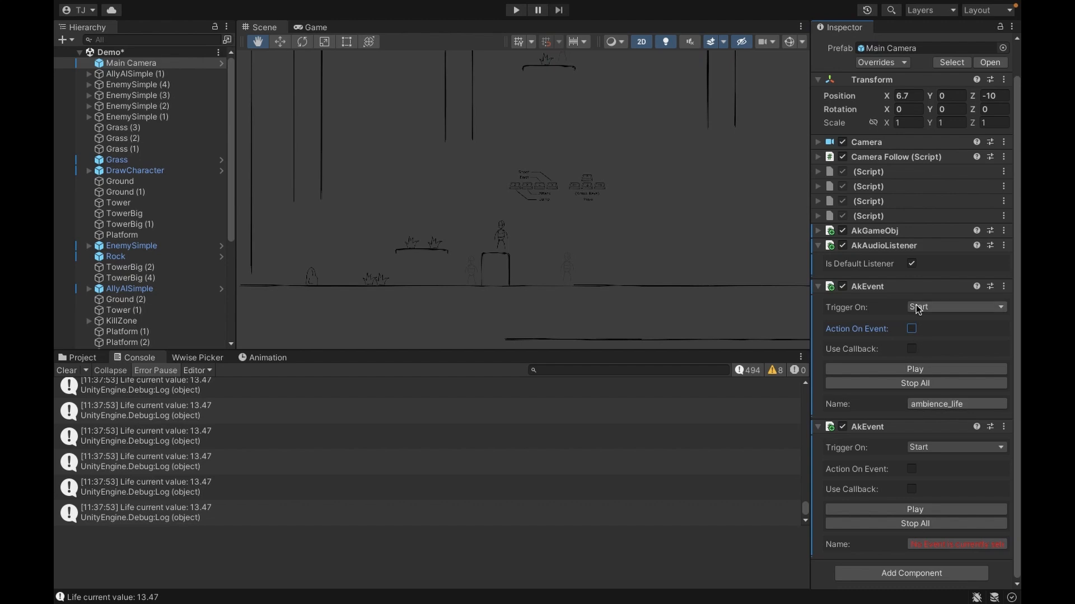
click(919, 452)
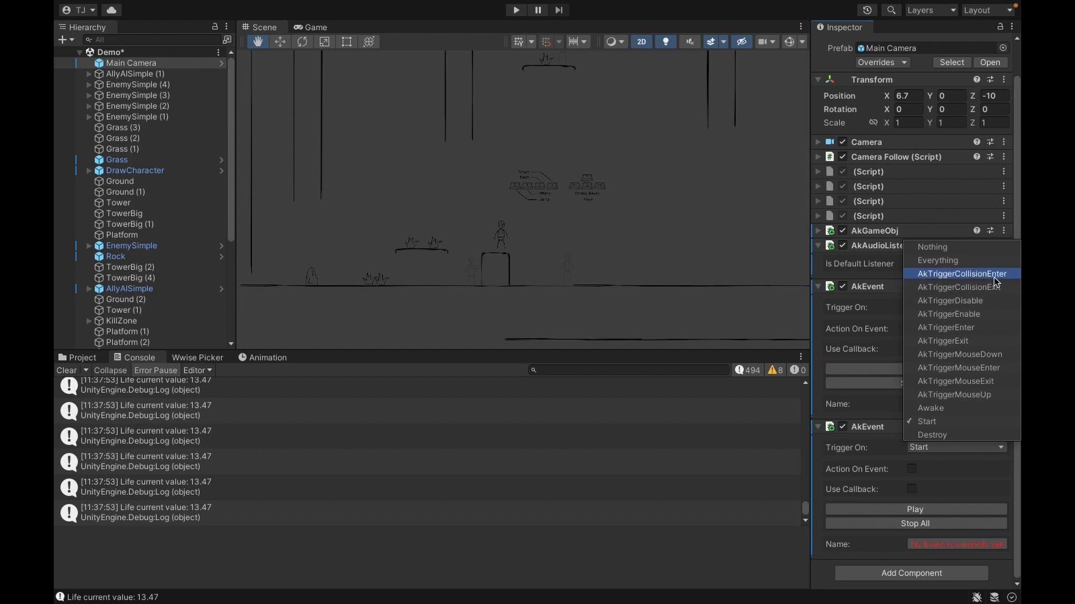
click(401, 257)
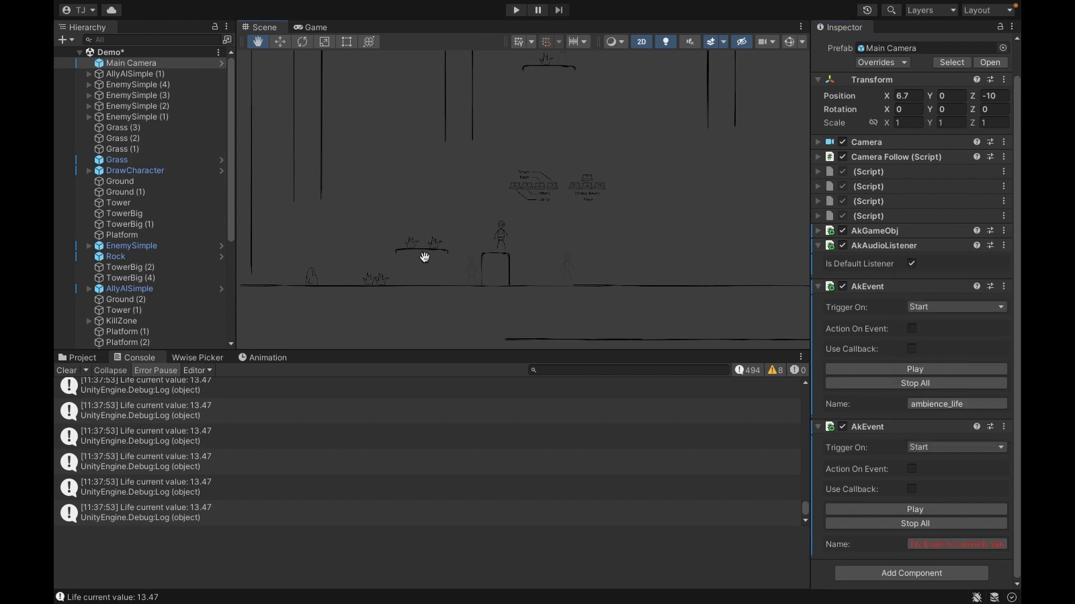
key(shift+space)
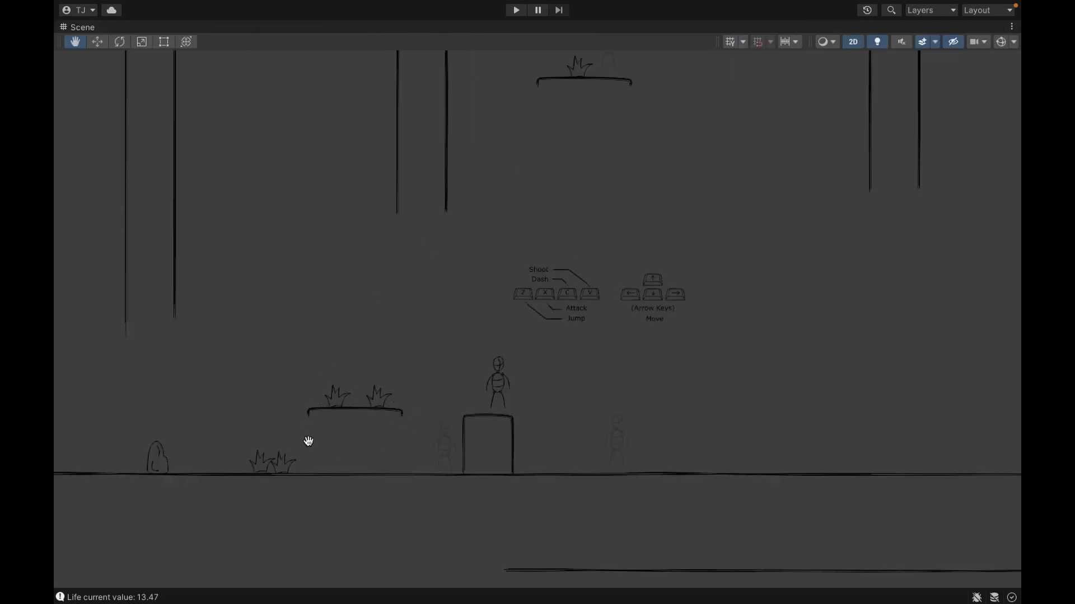
key(shift+space)
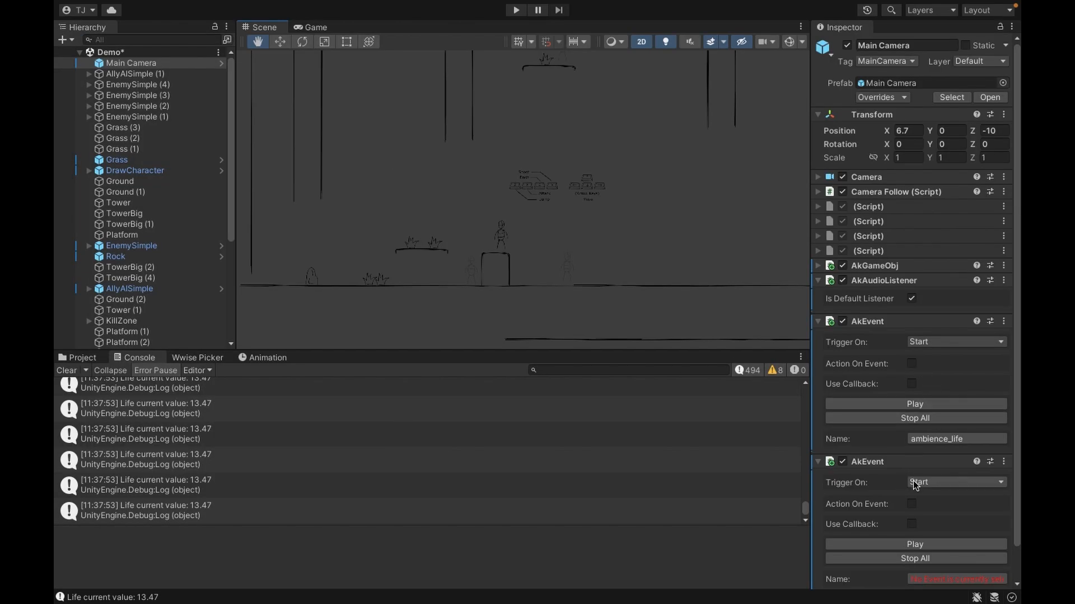
- Add an AkSwitch component to the Main Camera
scroll(895, 489, down, 2)
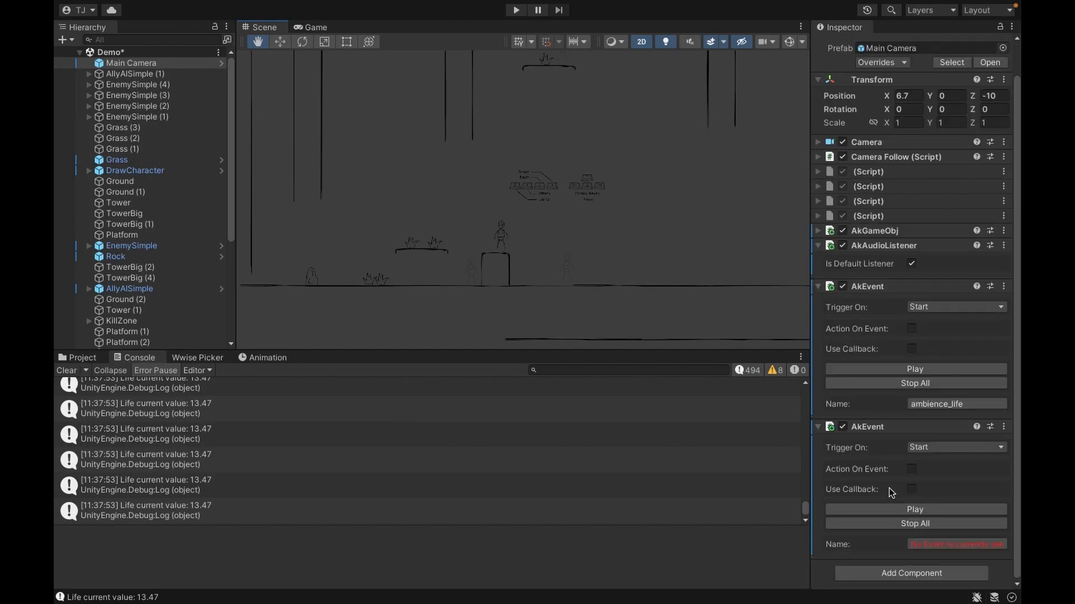
click(878, 576)
text(aks)
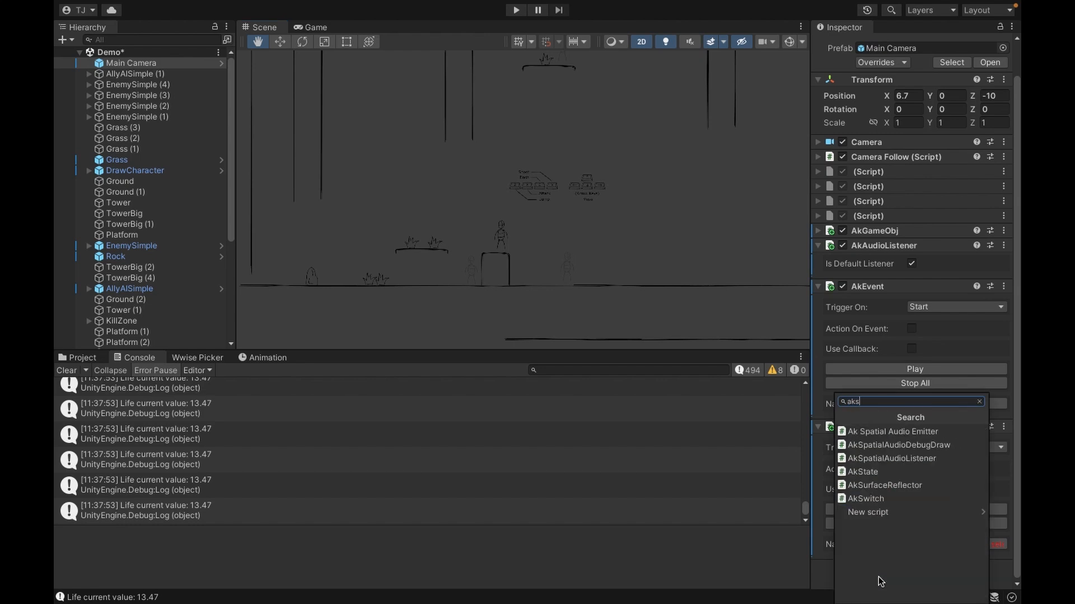
text(w)
key(Return)
scroll(879, 570, down, 3)
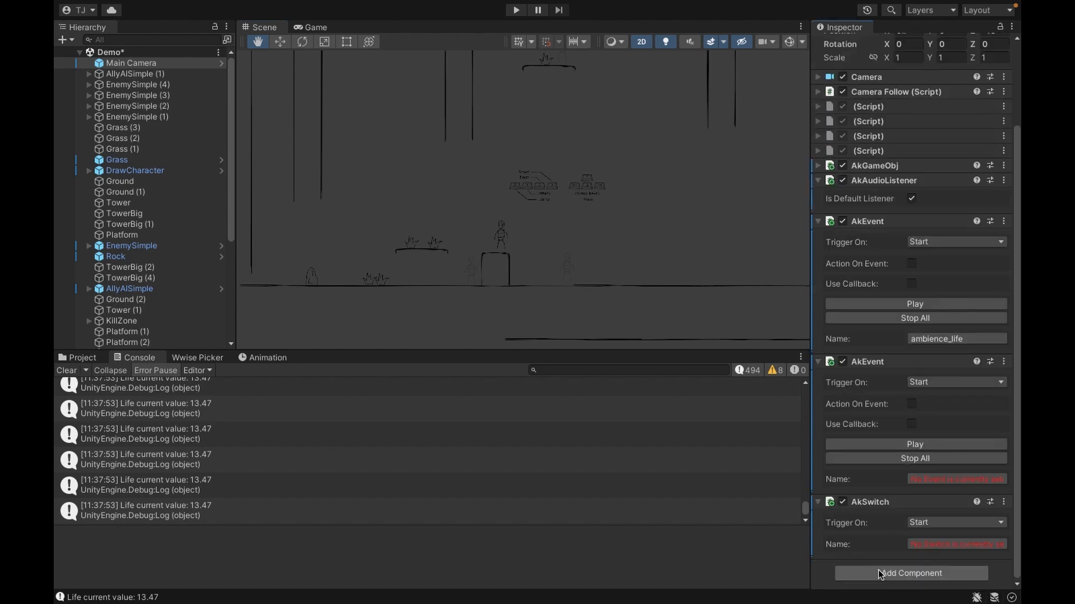
- Switch to Visual Studio Code and examine the SetSwitch call in fs_function of AnimationEvents.cs
key(super+Tab)
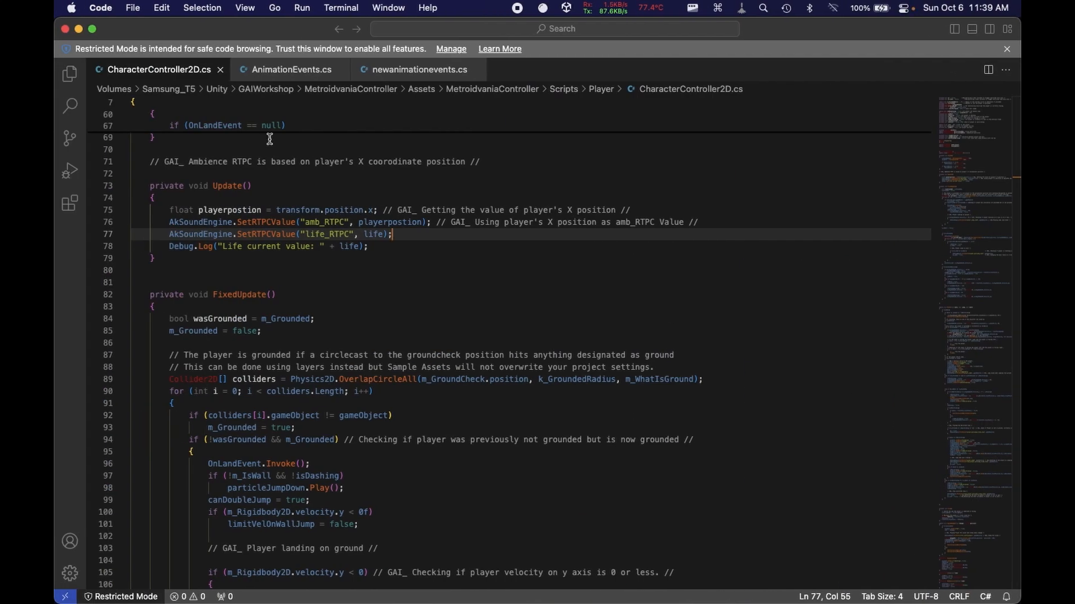
click(281, 69)
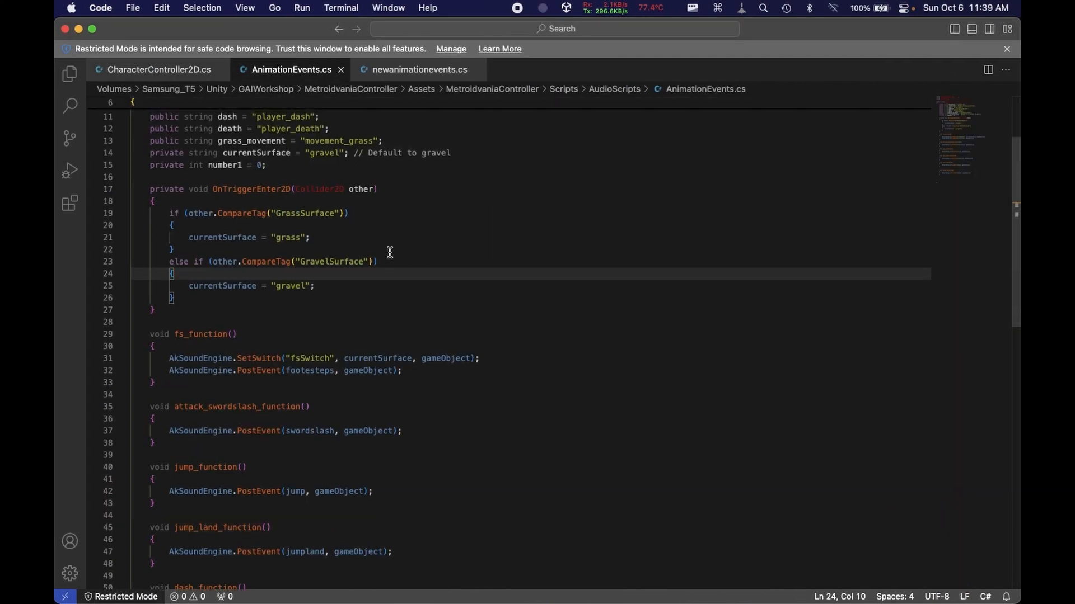
scroll(390, 253, up, 2)
scroll(313, 292, down, 3)
click(242, 336)
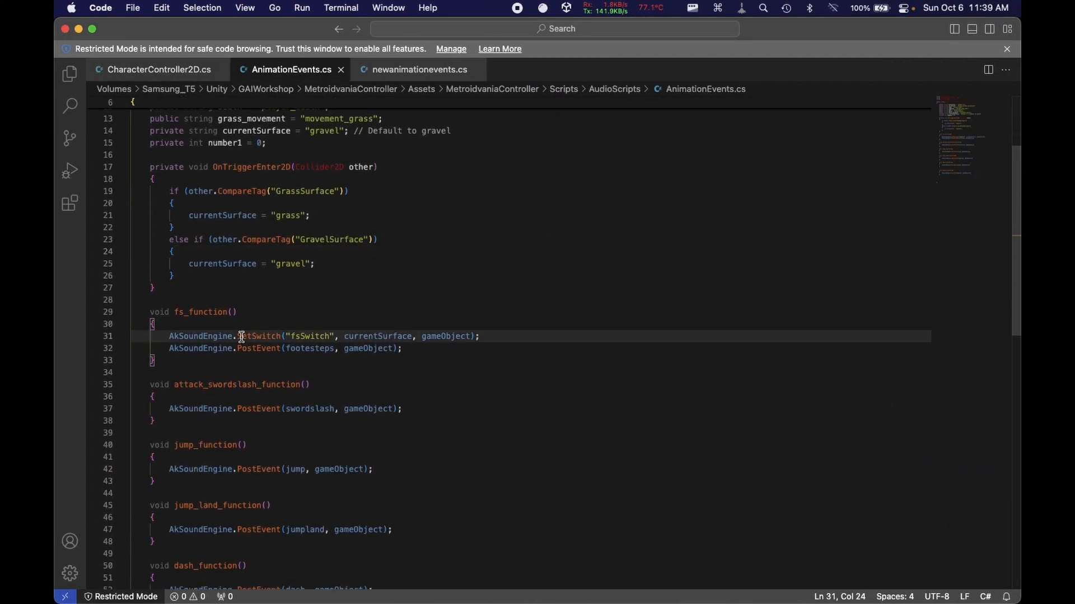
double_click(242, 336)
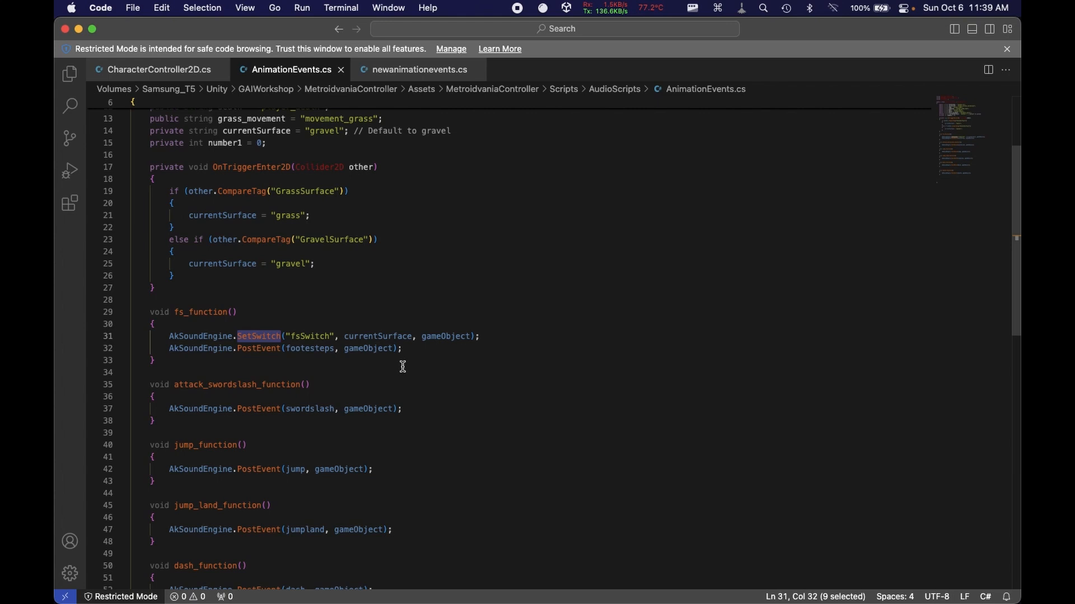
- Switch back to Unity and set the AkSwitch's Trigger On to AkTriggerEnter only, without Start
key(super+Tab)
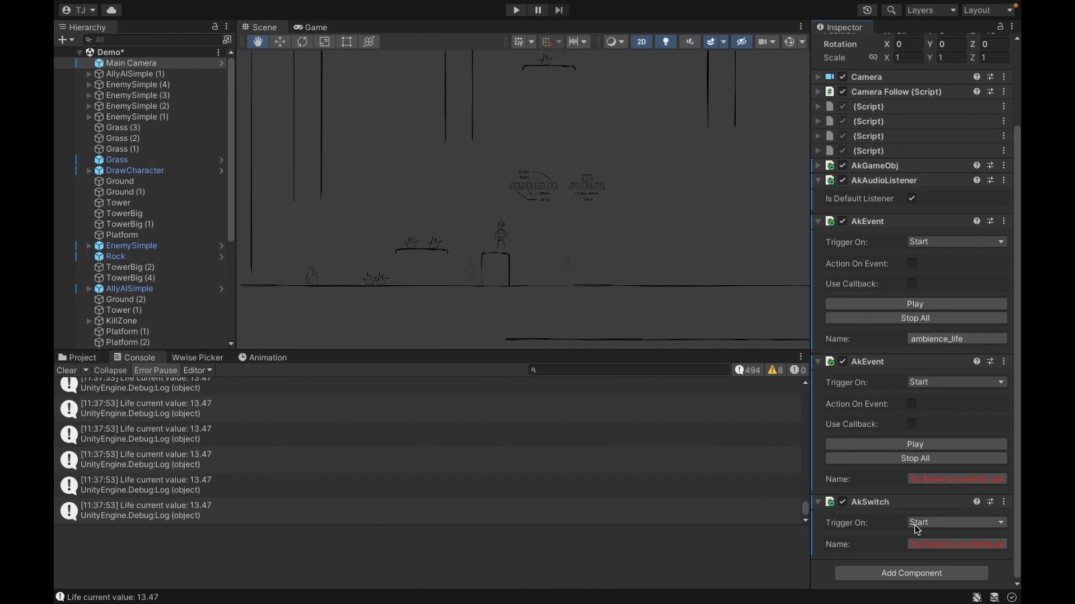
click(916, 525)
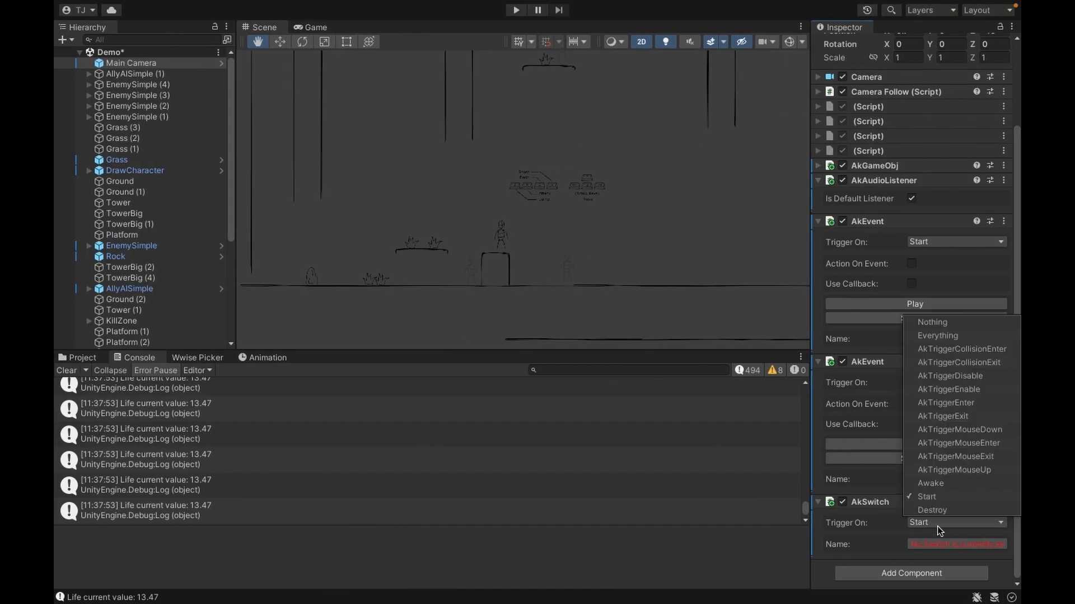
click(937, 526)
click(937, 526)
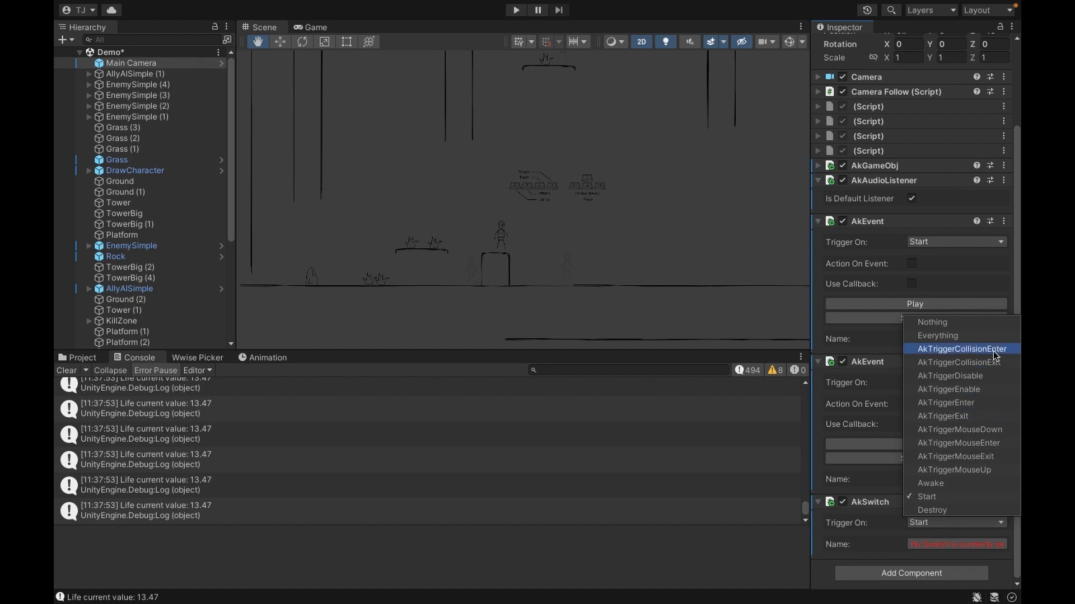
click(967, 405)
click(959, 528)
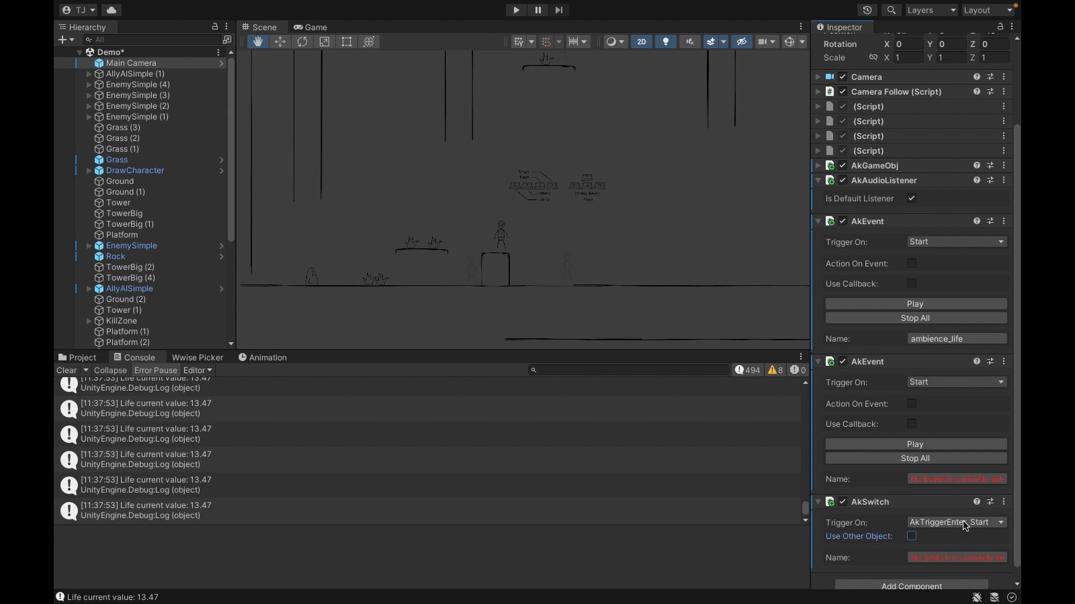
click(963, 522)
- Switch to Visual Studio Code, examine the OnTriggerEnter2D method in AnimationEvents.cs, and return to Unity
key(ctrl+Left)
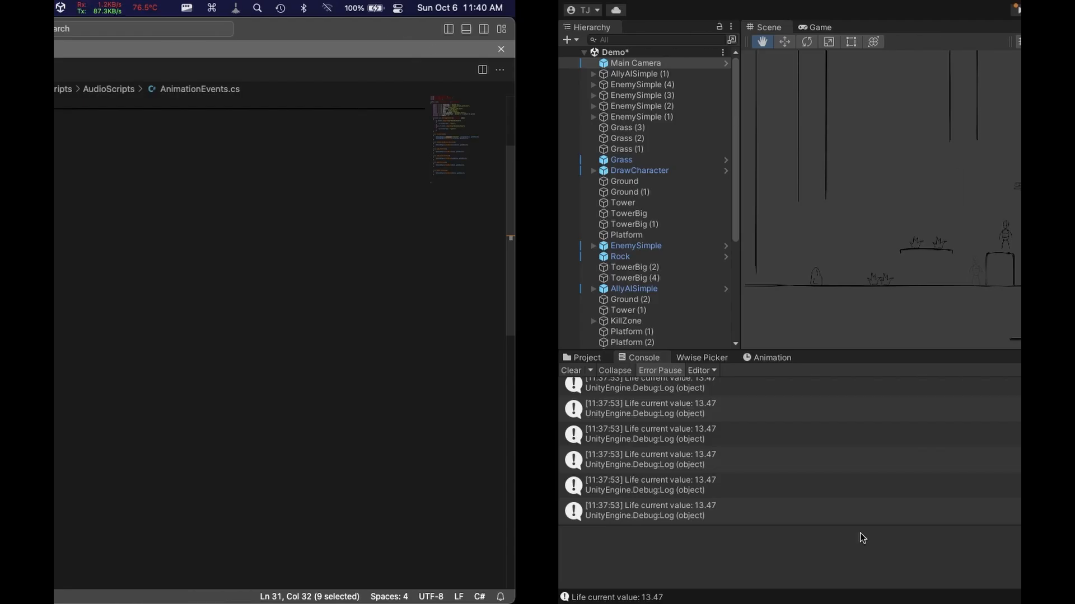
scroll(454, 268, up, 1)
double_click(245, 200)
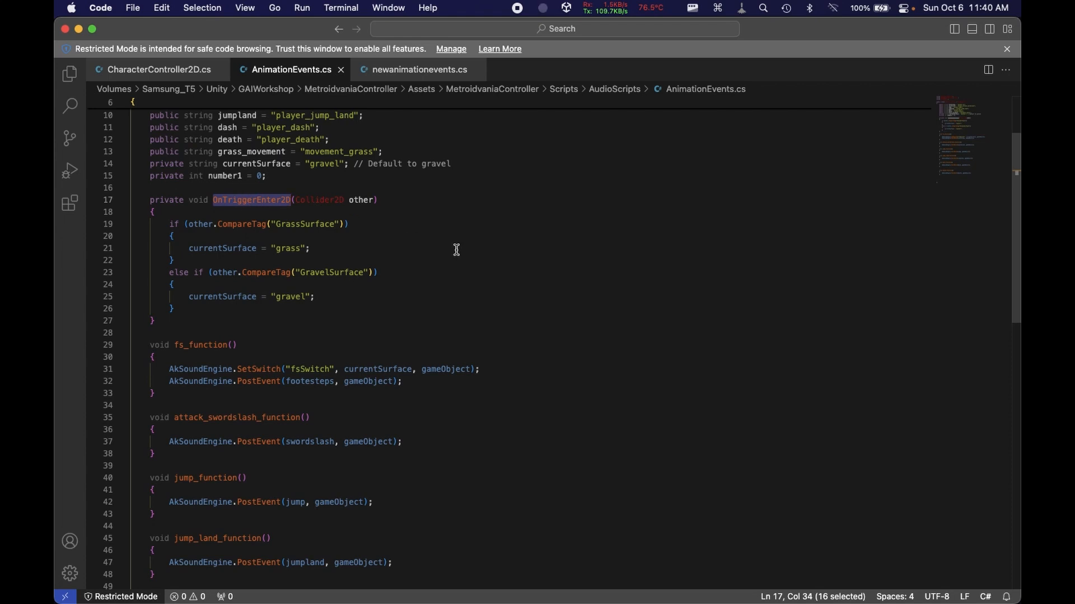
key(ctrl+Right)
key(ctrl+Left)
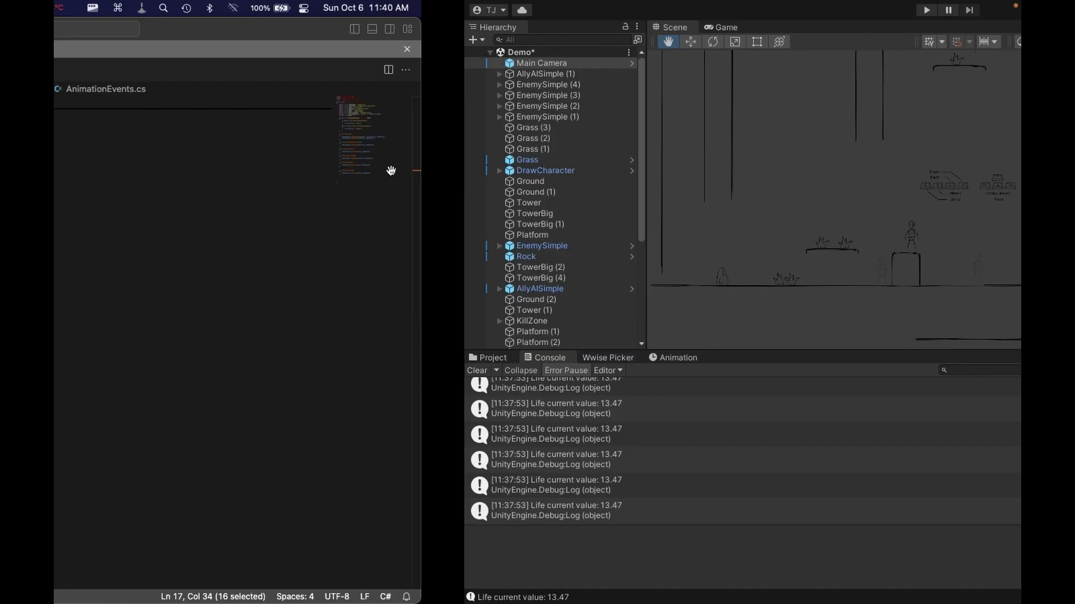
key(ctrl+Right)
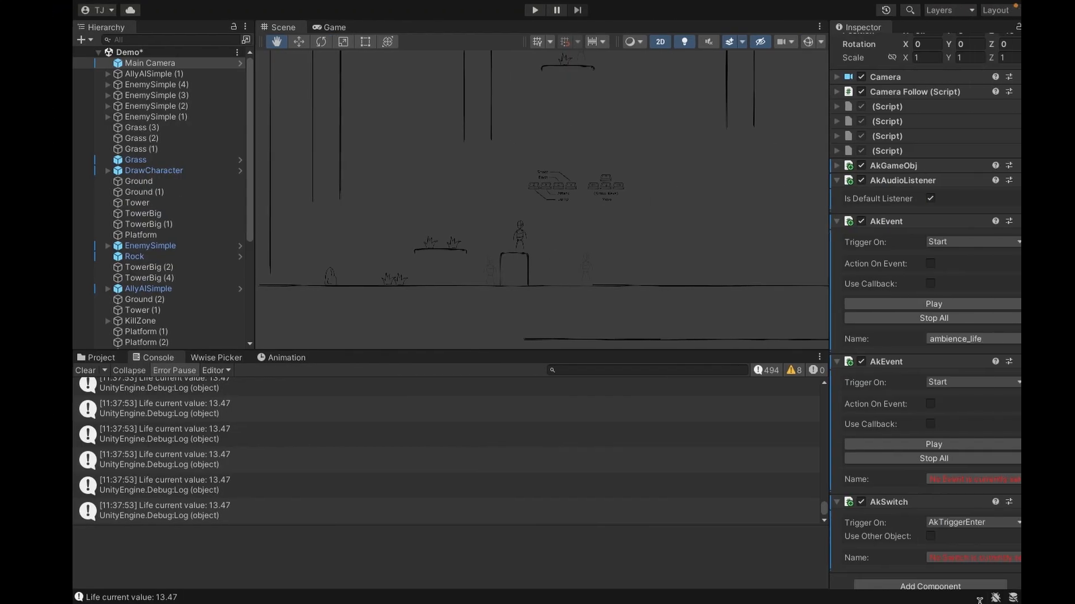
- Collapse the second AkEvent and compare the components' trigger options with the OnTriggerEnter2D method name in AnimationEvents.cs
click(958, 523)
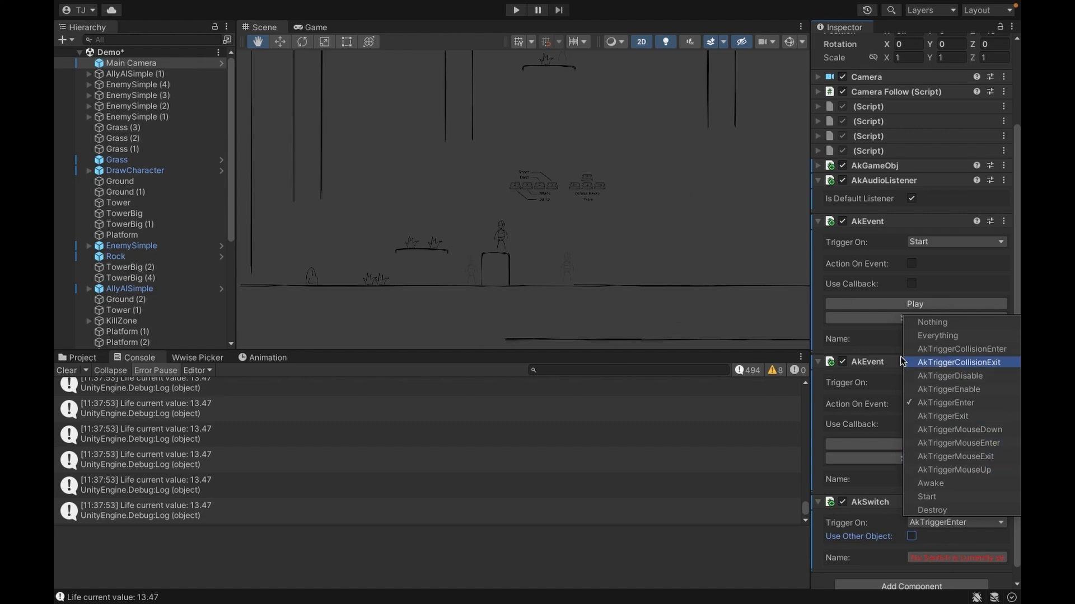
click(882, 359)
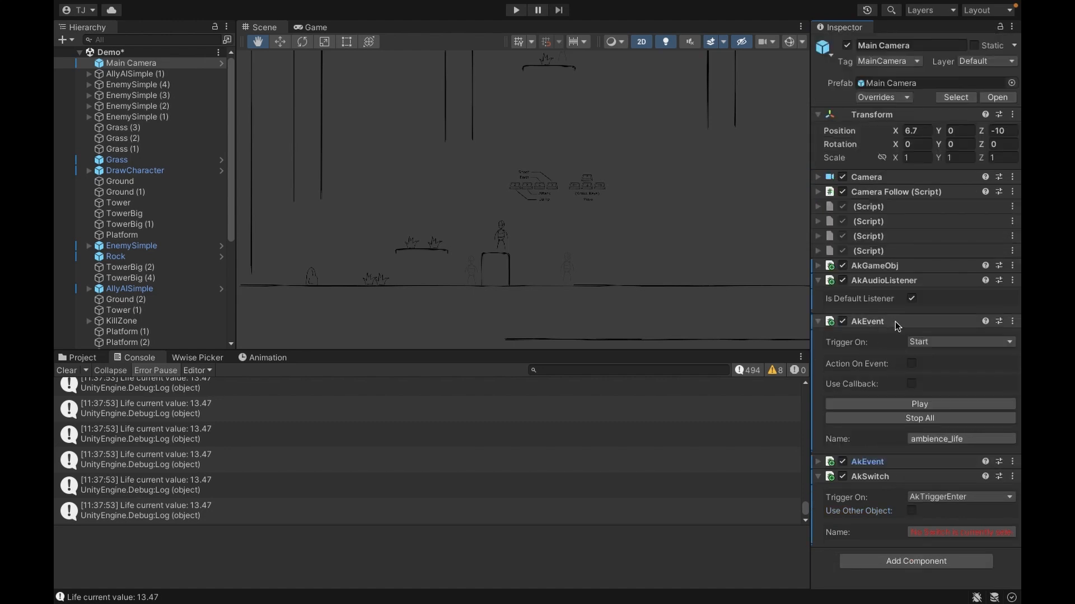
click(926, 344)
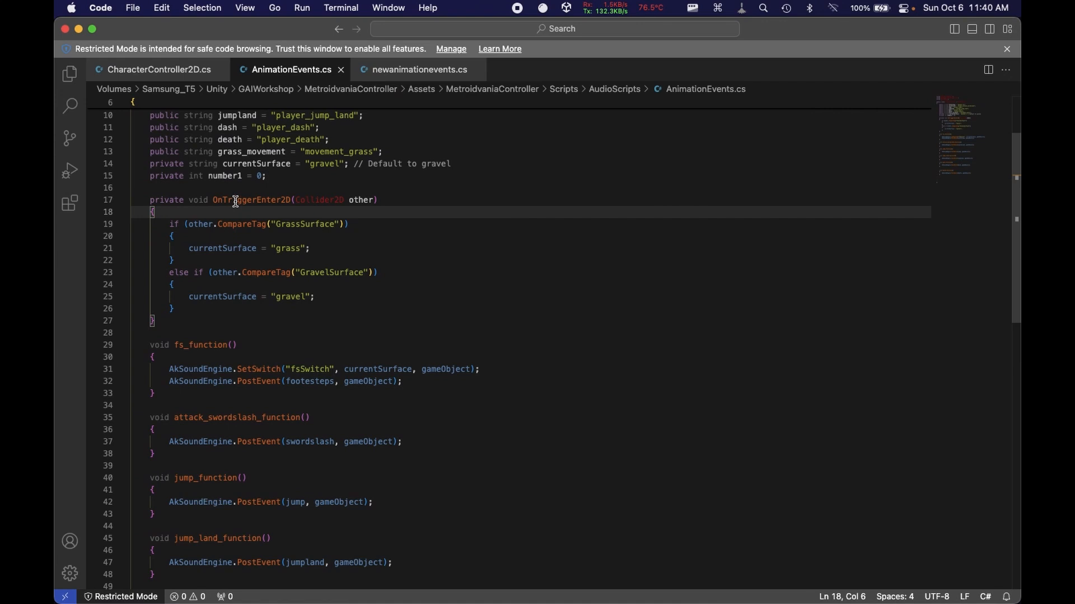
click(236, 202)
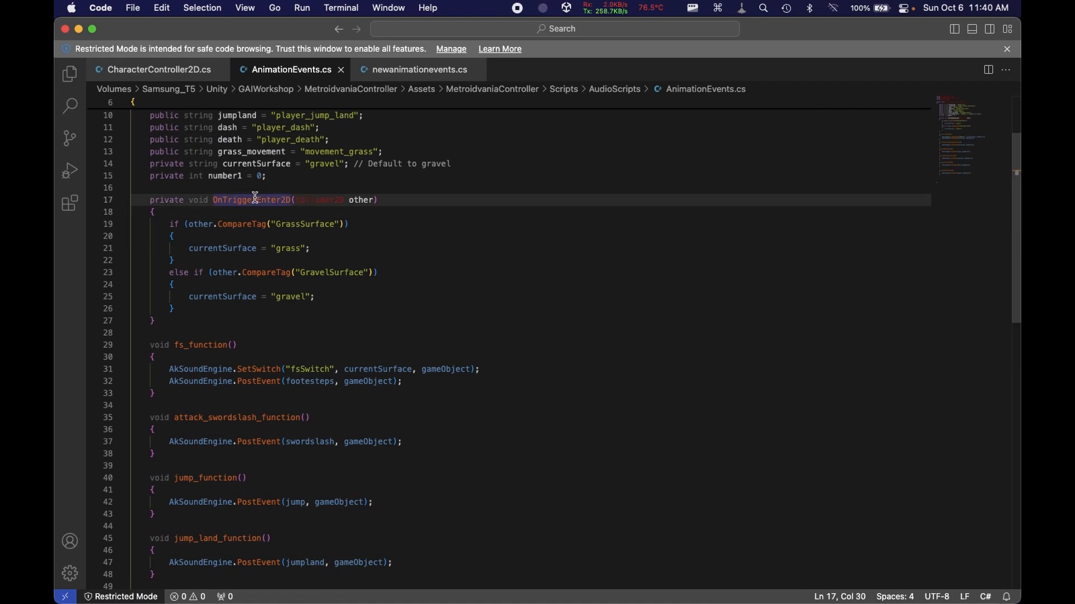
key(ctrl+Right)
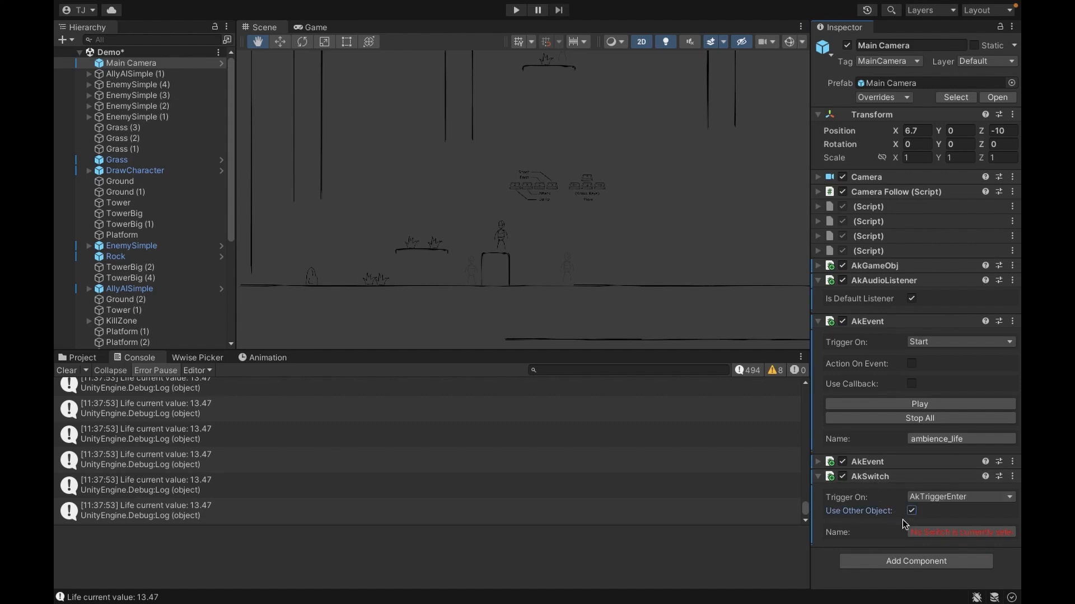
- Switch to Visual Studio Code, examine where OnTriggerEnter2D's other parameter is used in AnimationEvents.cs, and return to Unity
key(ctrl+Left)
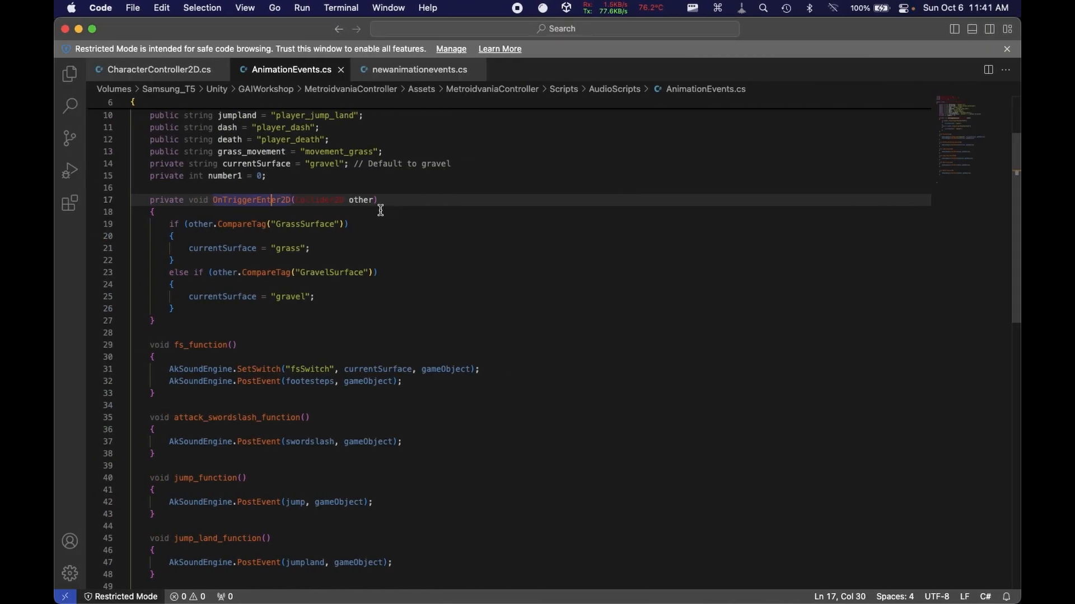
double_click(361, 202)
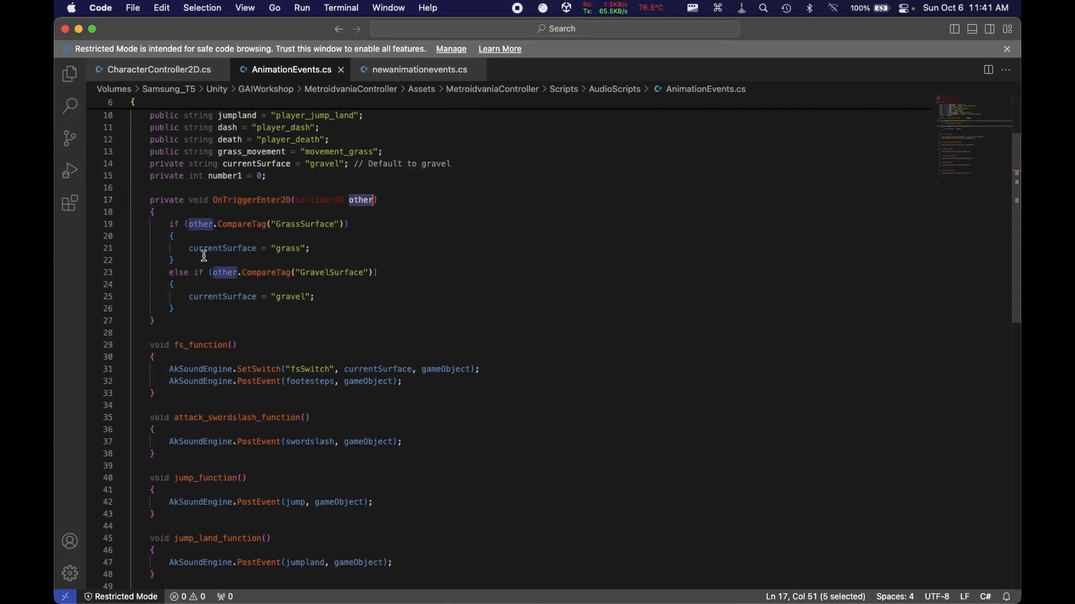
click(341, 250)
key(ctrl+Right)
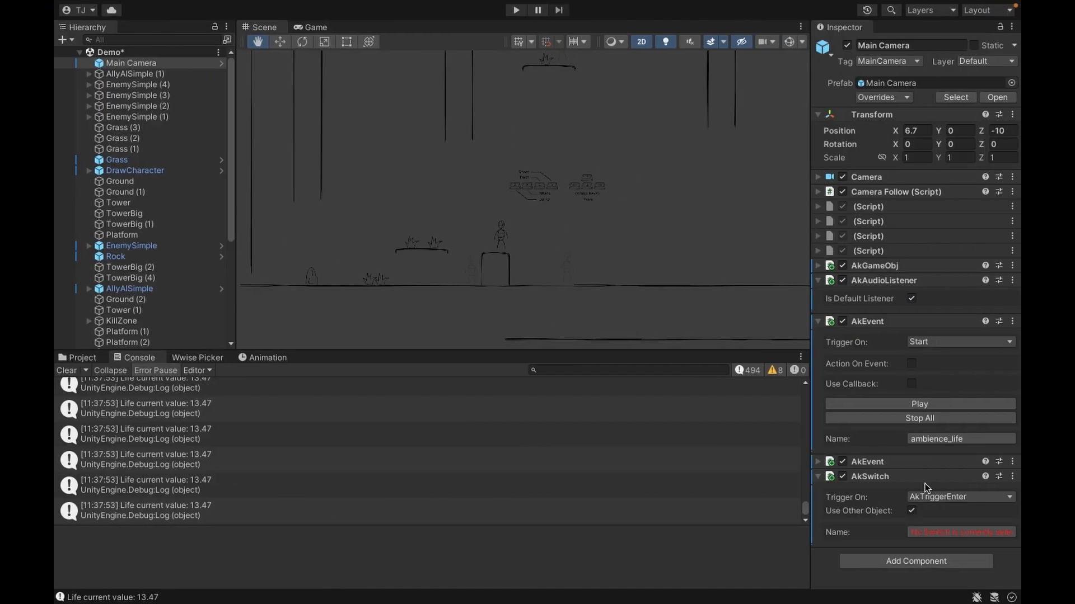
- Remove the AkSwitch component from Main Camera and expand its second AkEvent component
click(1012, 477)
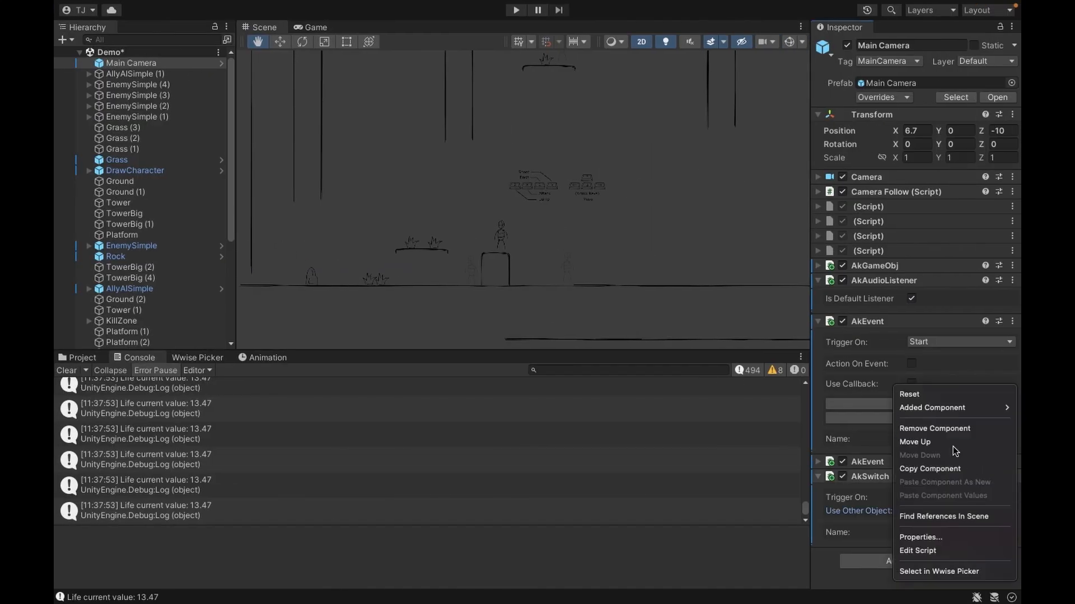
click(940, 429)
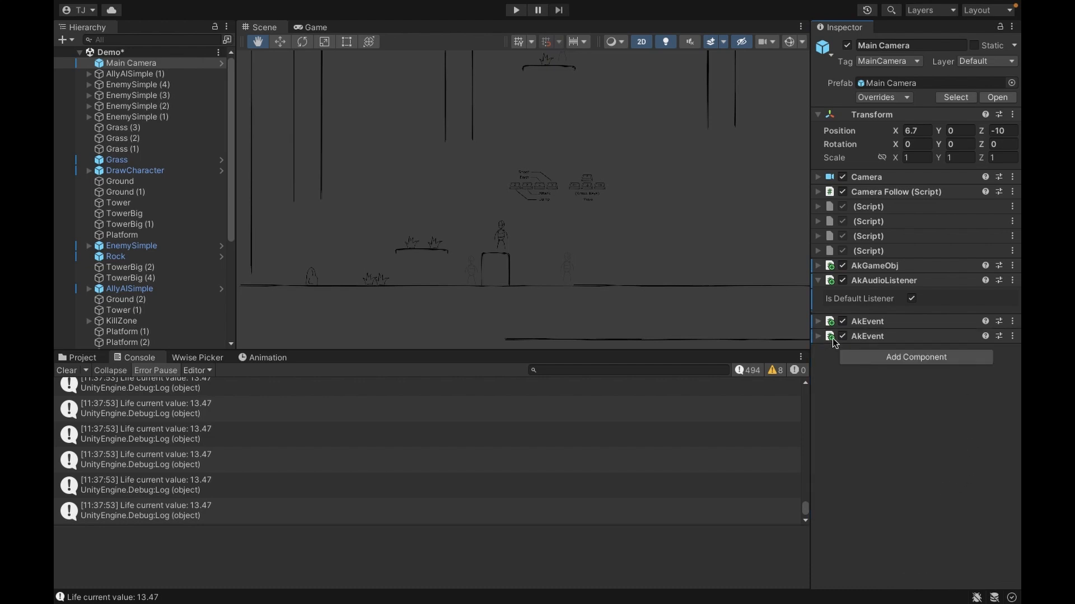
click(818, 336)
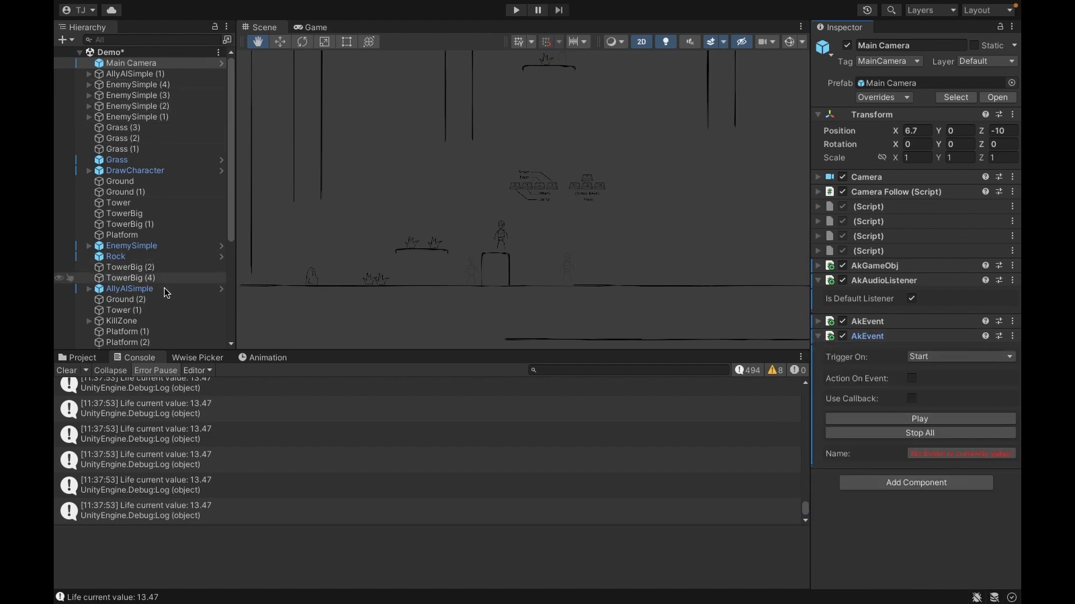
- Inspect DrawCharacter's components and compare them with the AkEvent components on Main Camera
click(500, 226)
scroll(945, 421, down, 8)
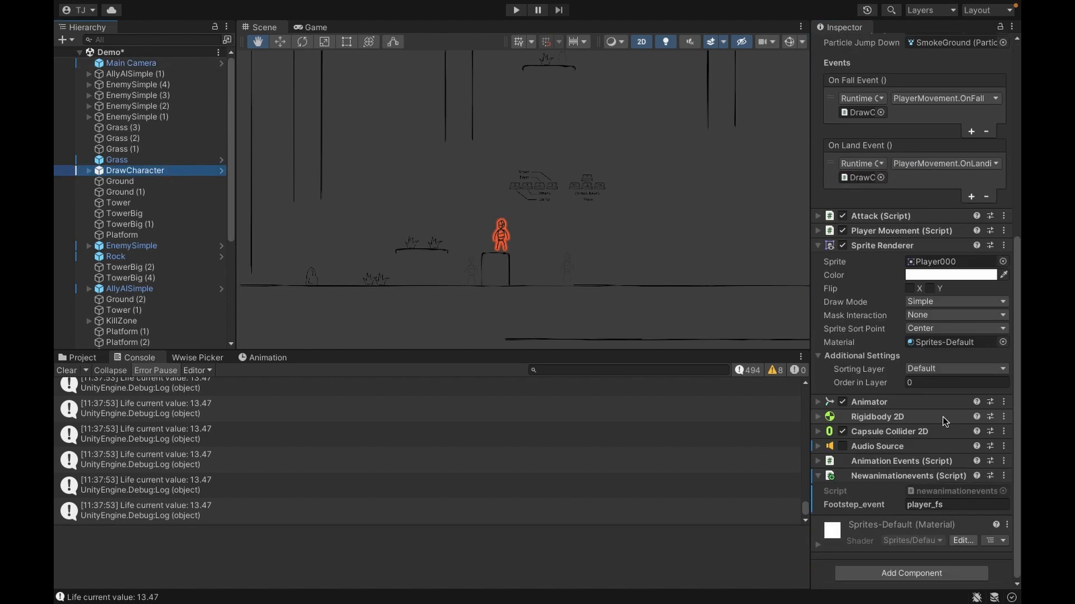
click(168, 63)
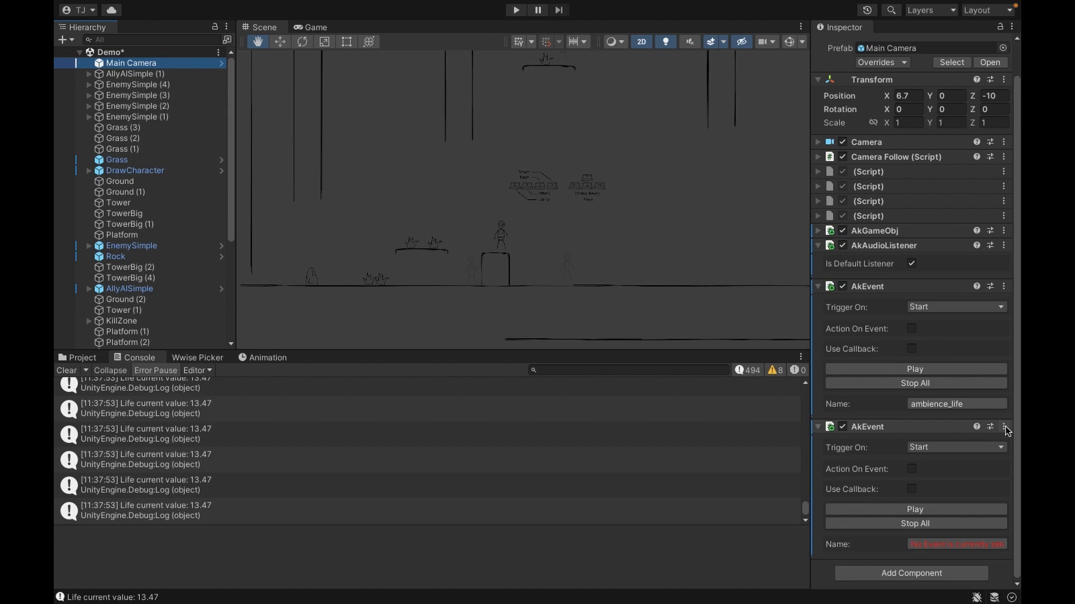
click(153, 171)
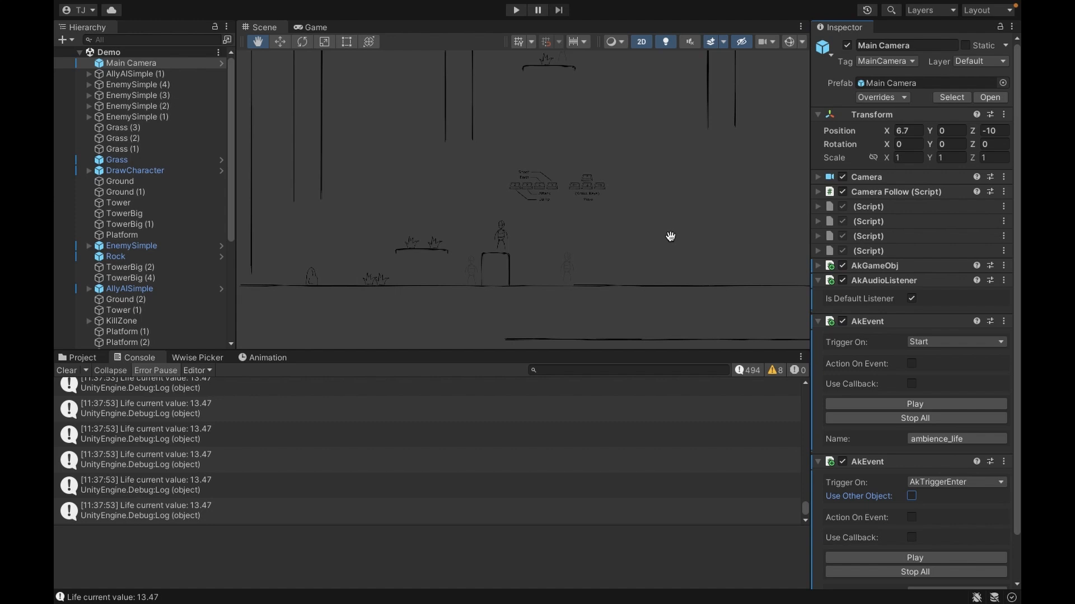
- Launch Ableton Live
key(F4)
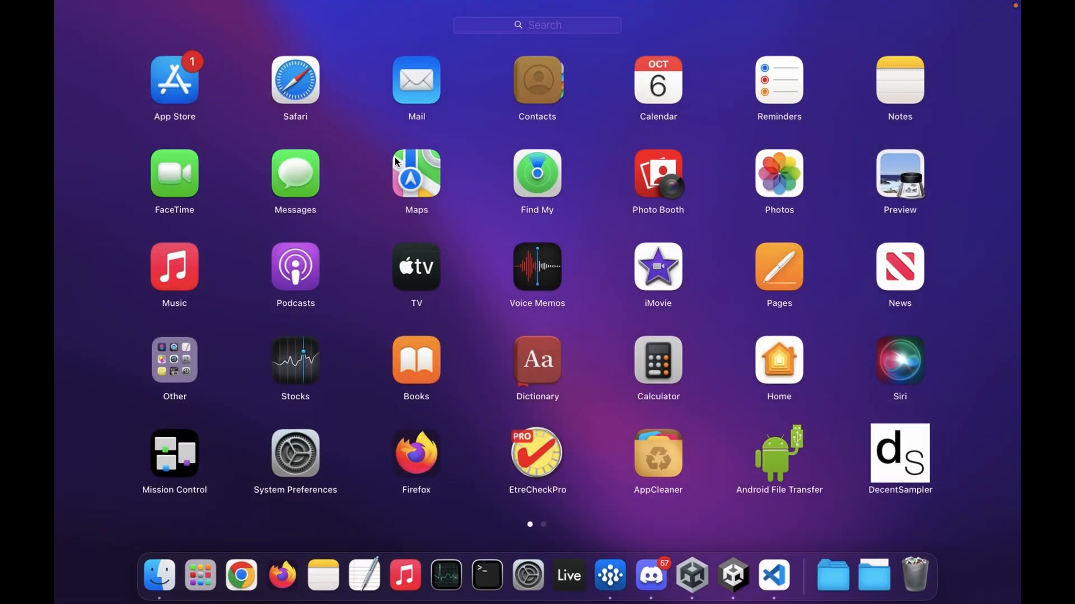
scroll(394, 161, right, 3)
click(924, 536)
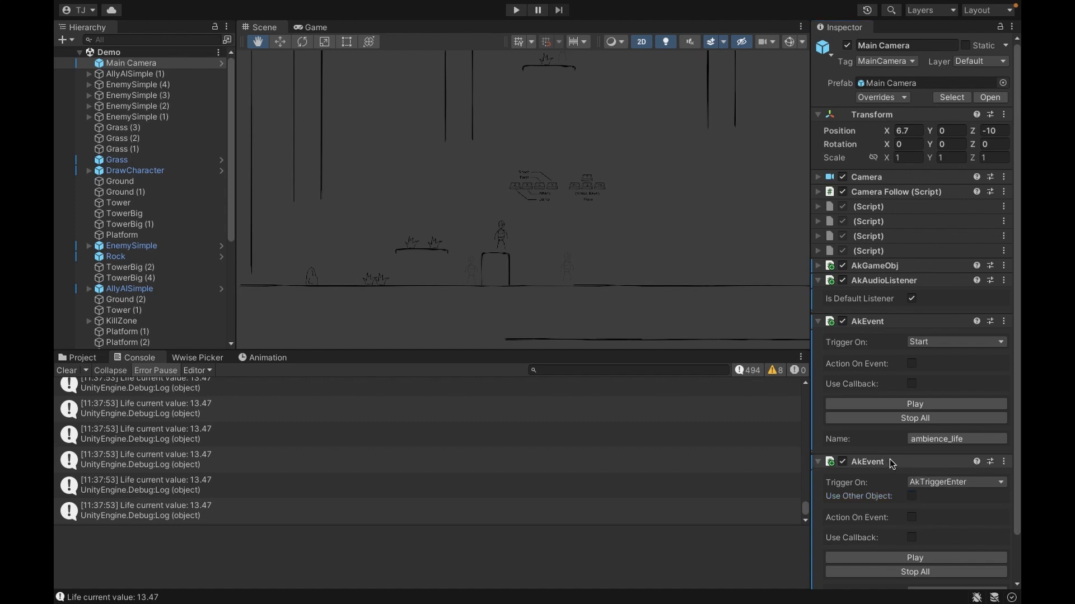
click(610, 585)
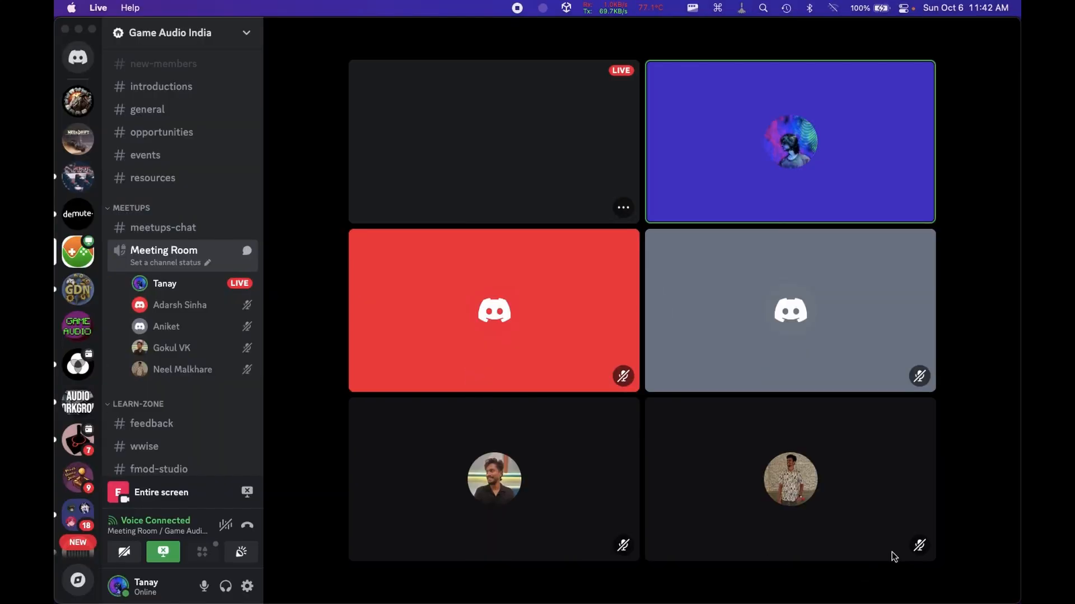
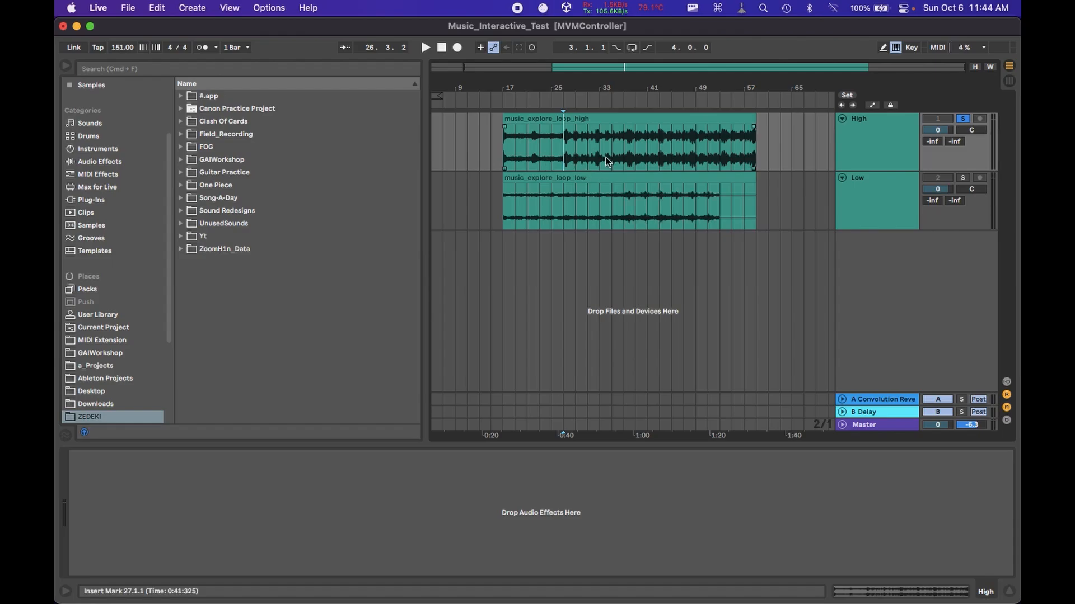
- Loop the arrangement over the whole music_explore_loop_high clip, from 17.1.1 for 42 bars
click(608, 120)
click(620, 175)
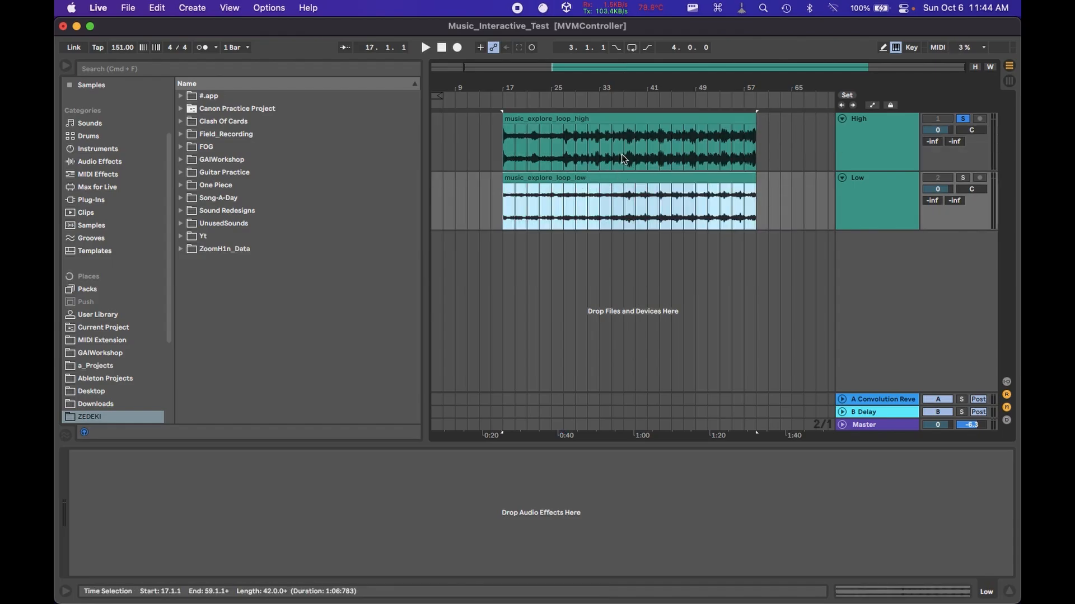
click(621, 153)
click(620, 175)
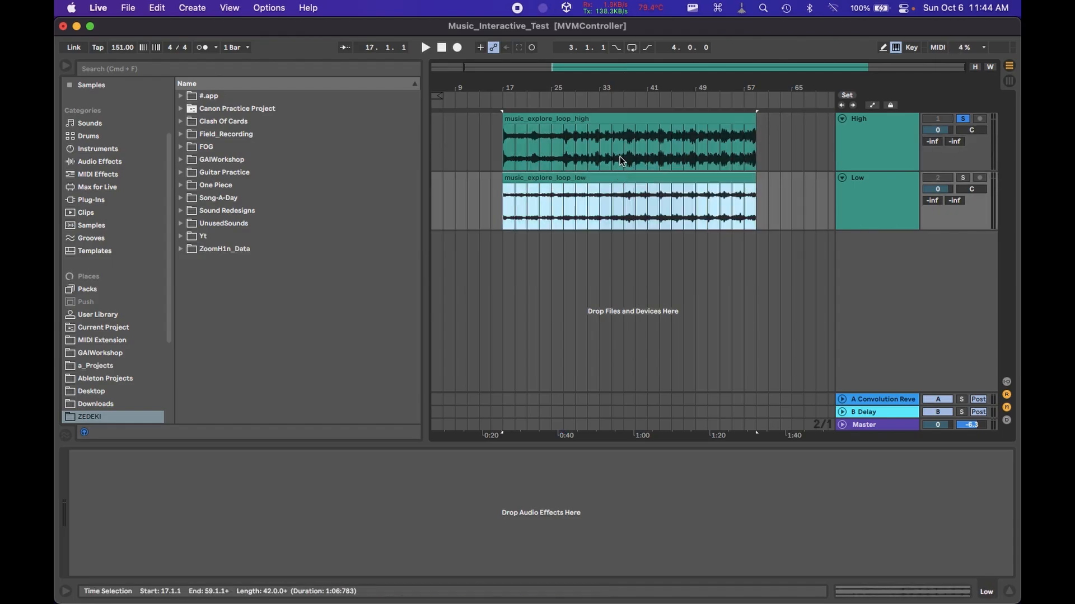
click(620, 119)
key(super+l)
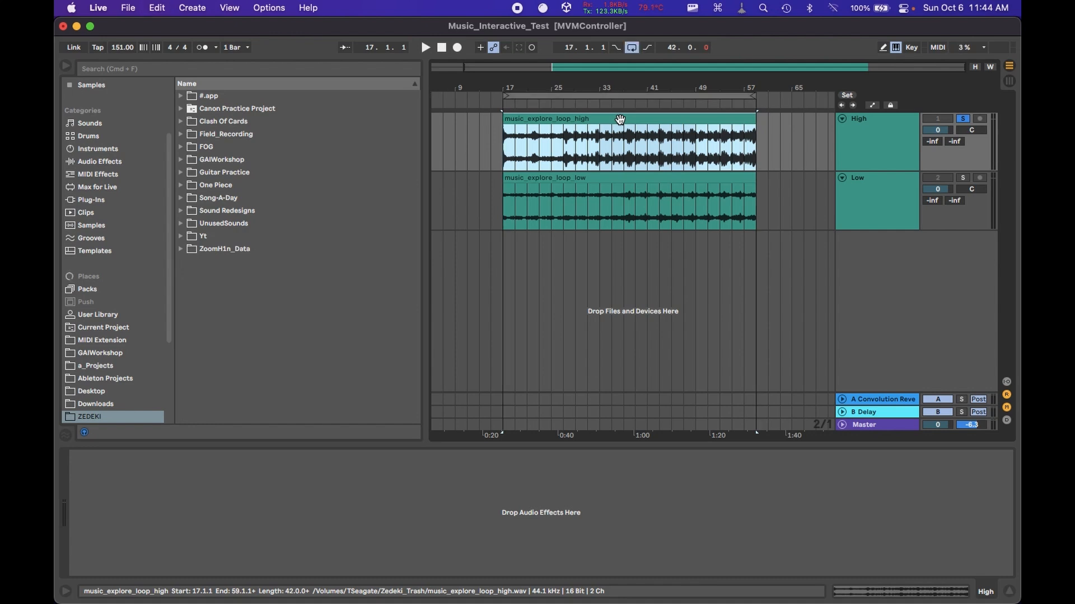
- Audition music_explore_loop_high, and audition music_explore_loop_low with the Low track soloed
key(space)
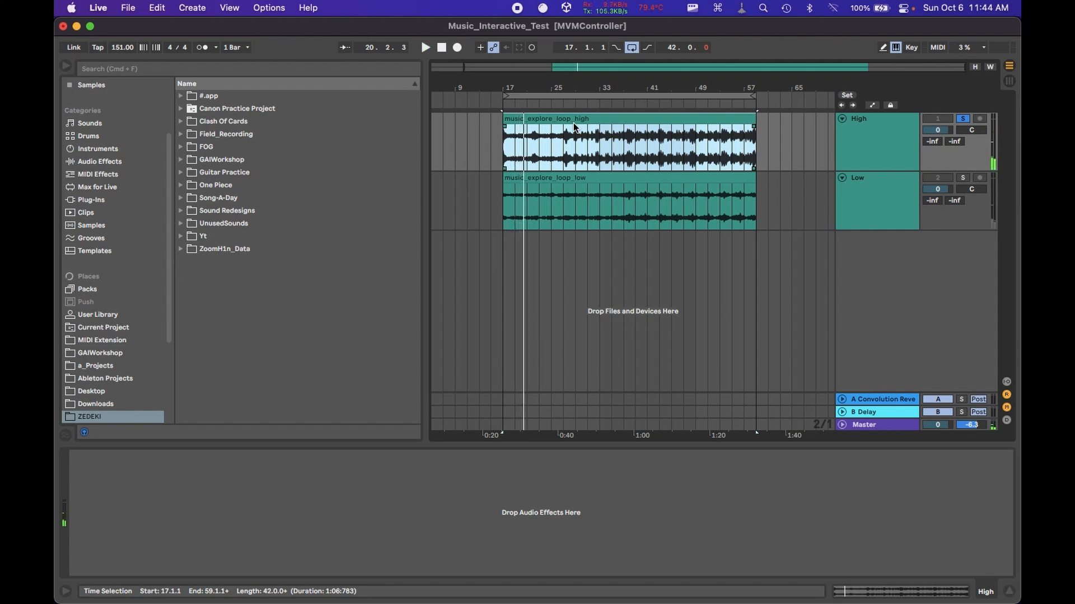
click(648, 123)
click(552, 179)
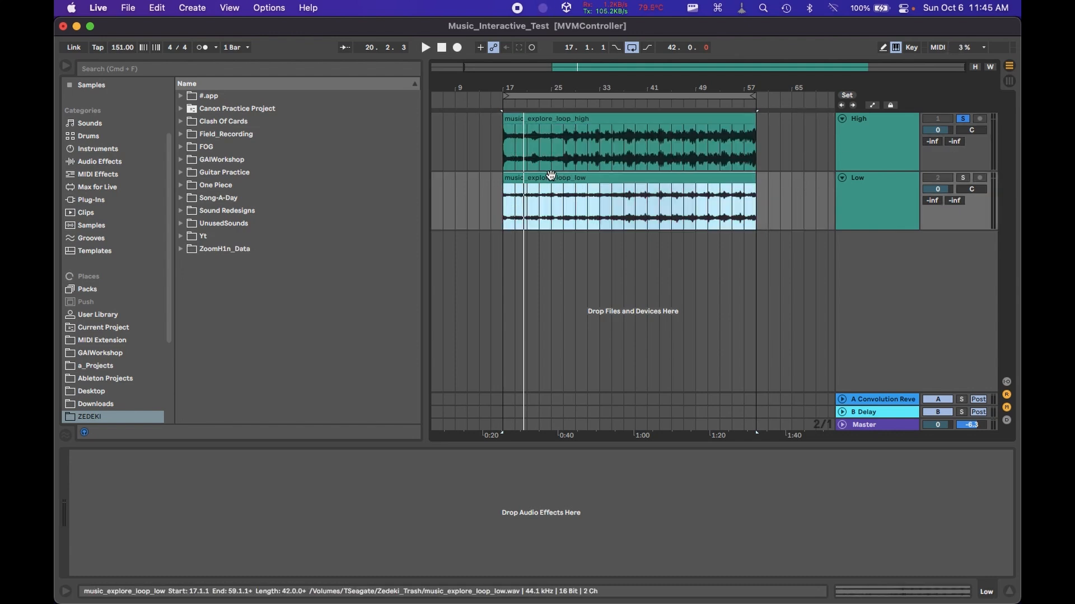
click(614, 177)
key(space)
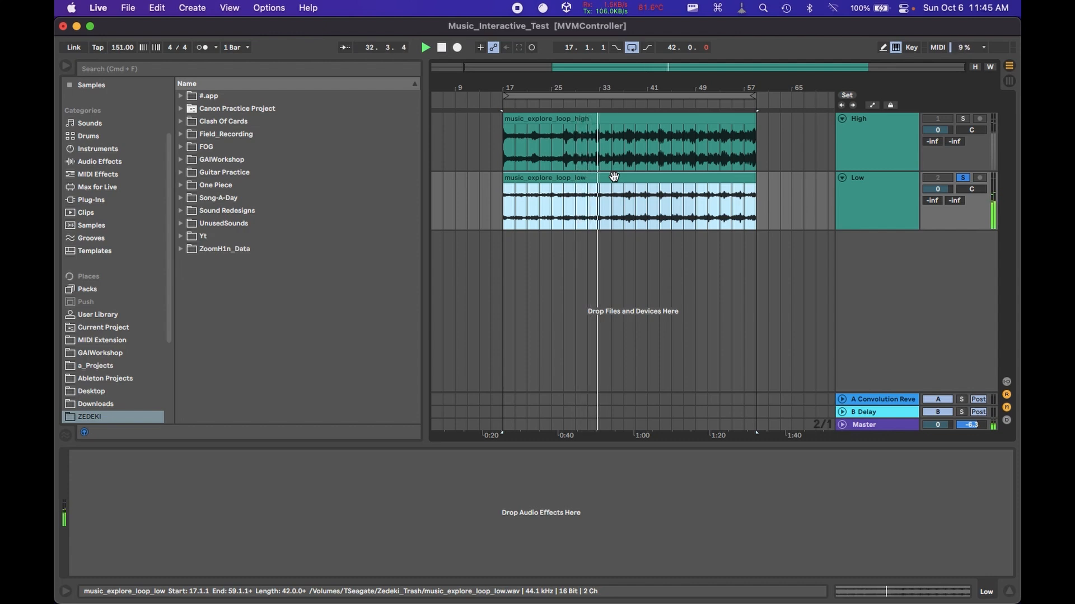
key(space)
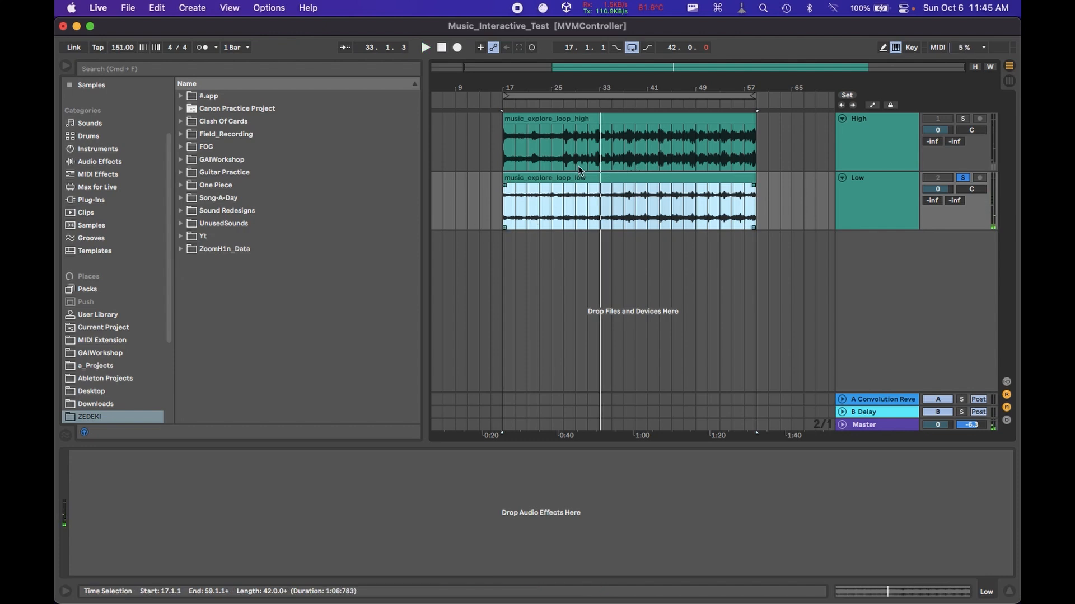
- Solo the High track and play music_explore_loop_high from its start to compare it with the low version
click(602, 208)
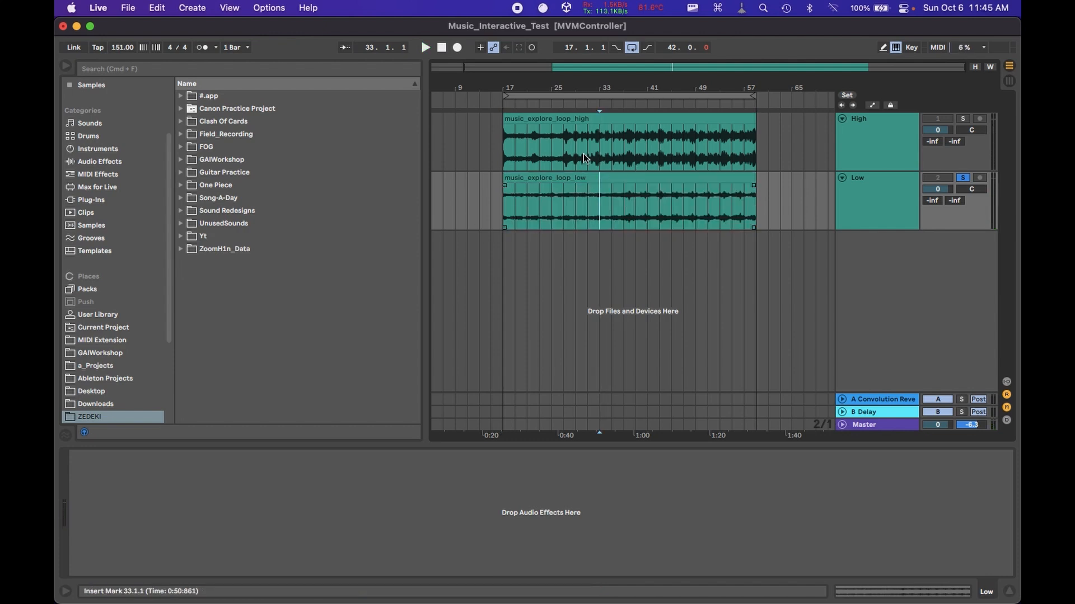
click(597, 140)
click(583, 178)
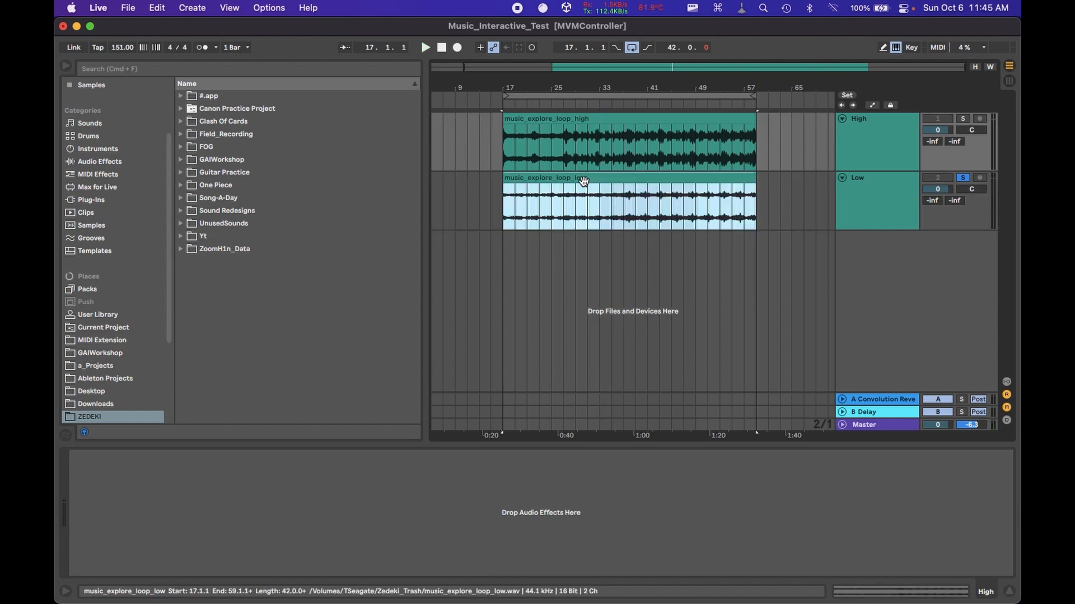
click(582, 117)
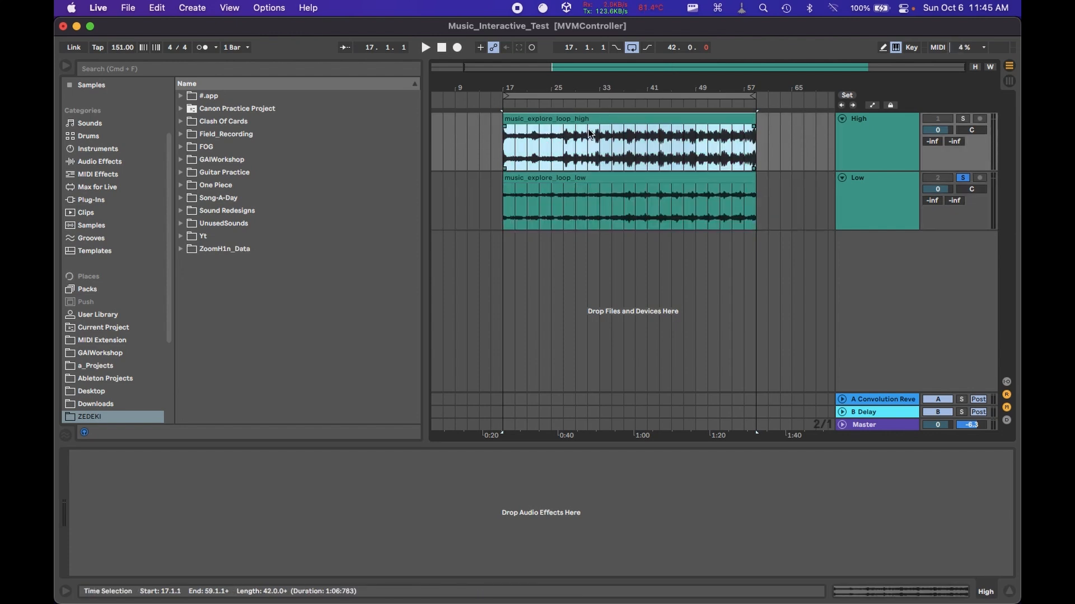
click(962, 119)
click(653, 119)
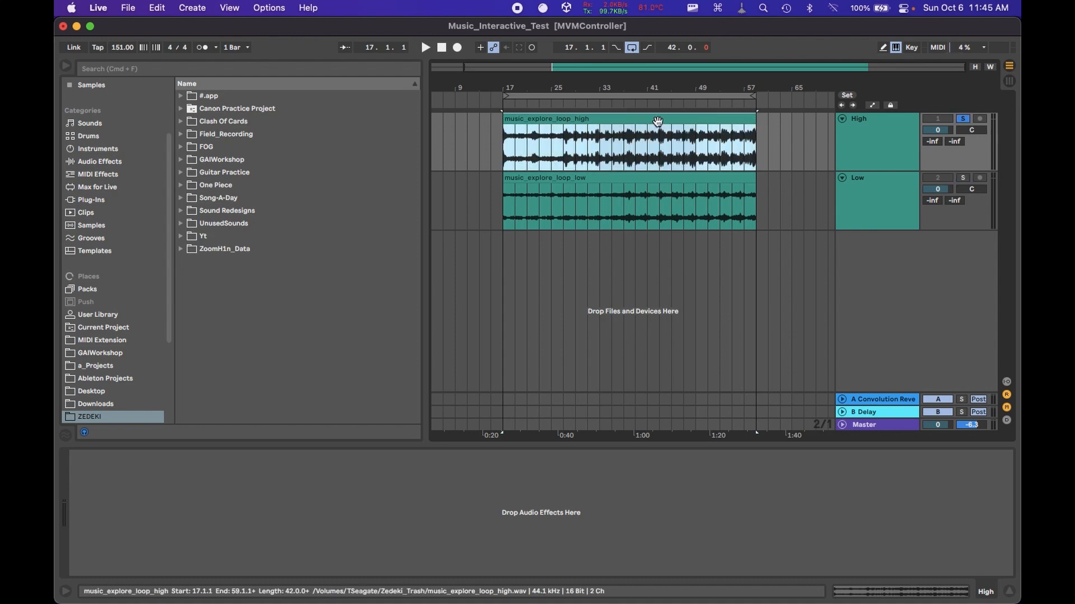
key(space)
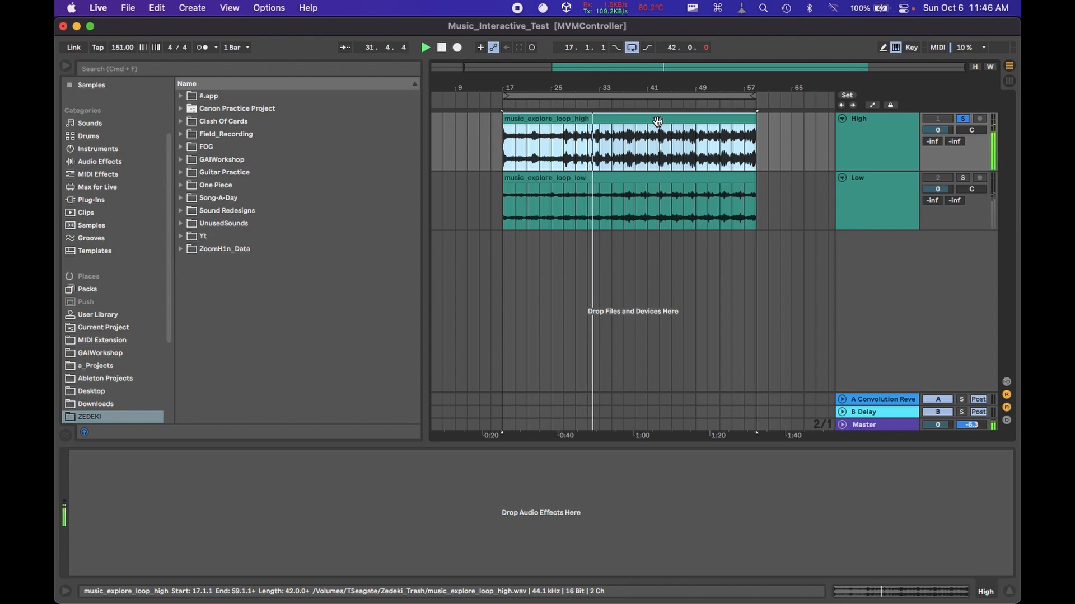
key(space)
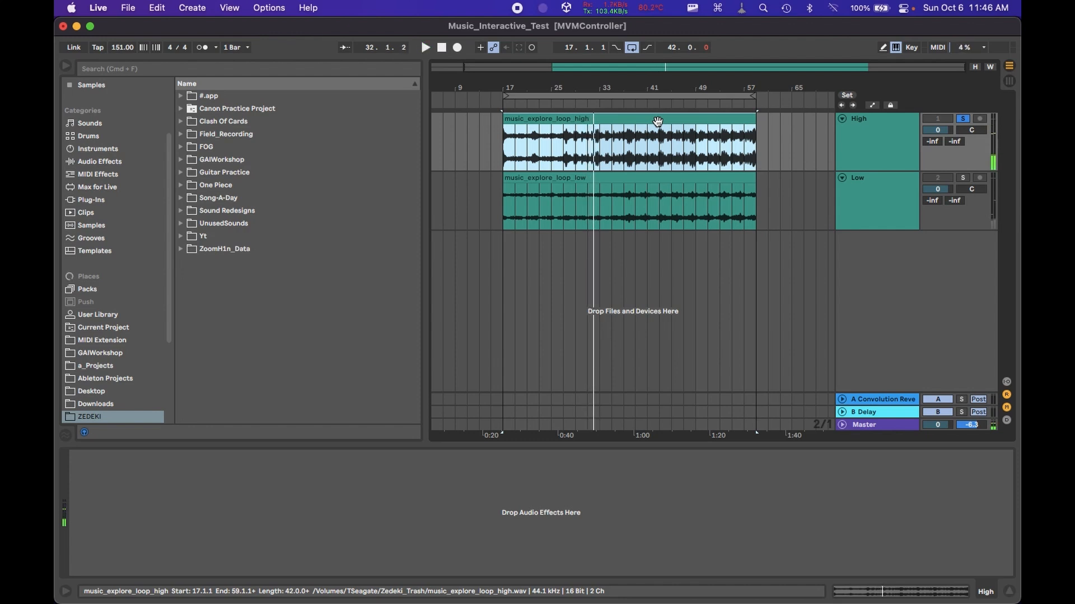
- Place the insert mark at bar 41 and alternate the solo between the High and Low tracks, ending on Low
click(565, 216)
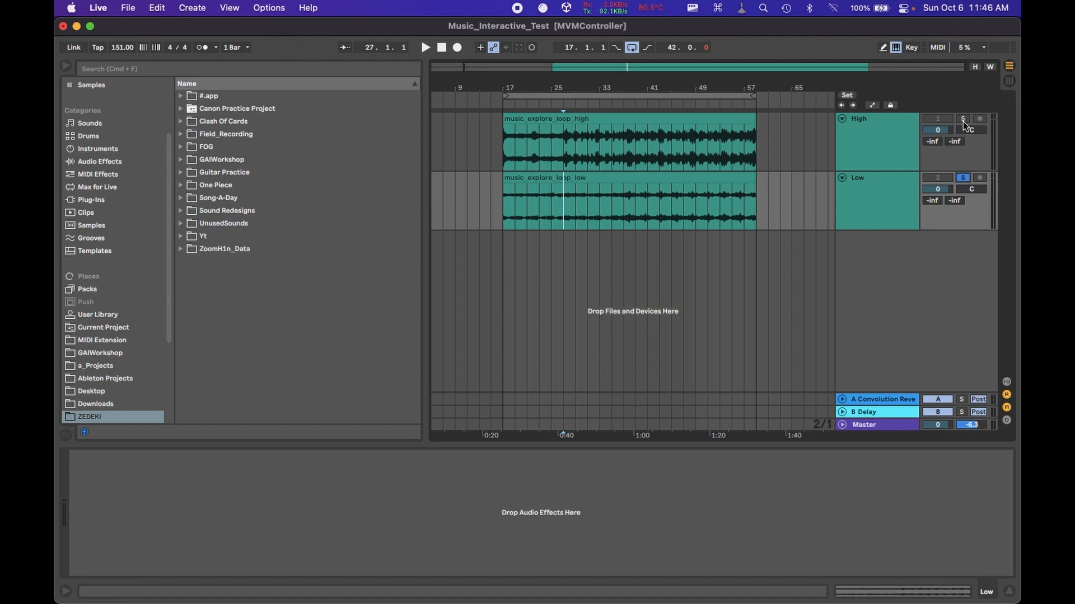
click(694, 213)
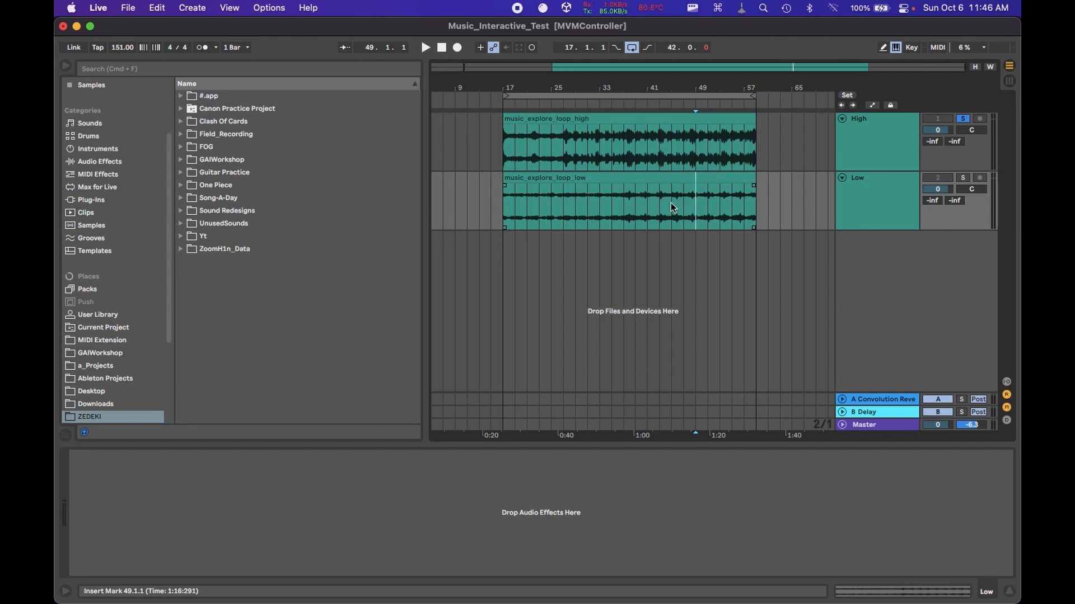
click(647, 198)
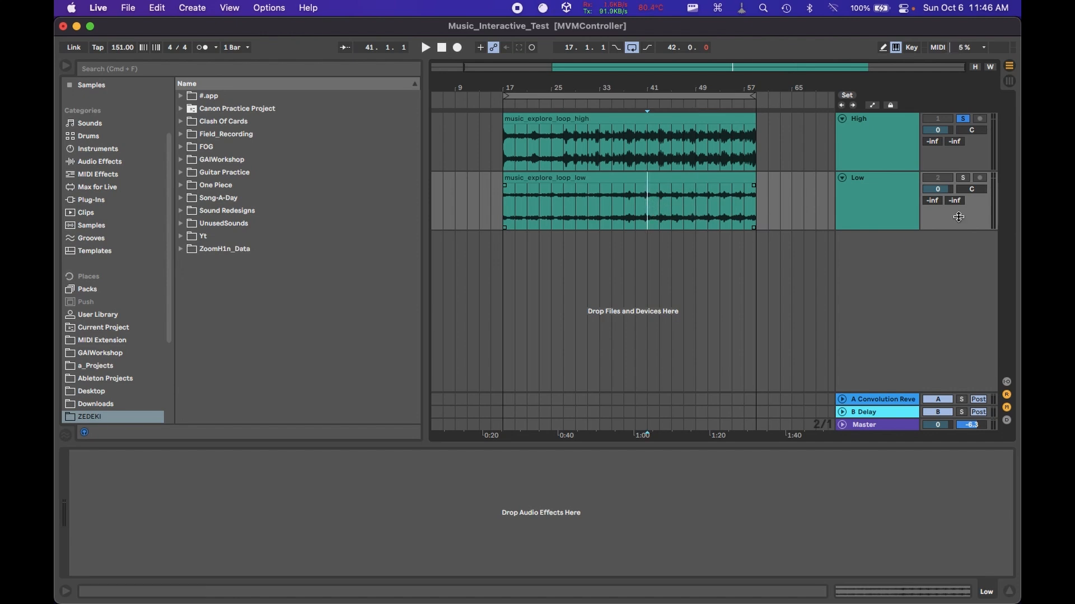
click(963, 177)
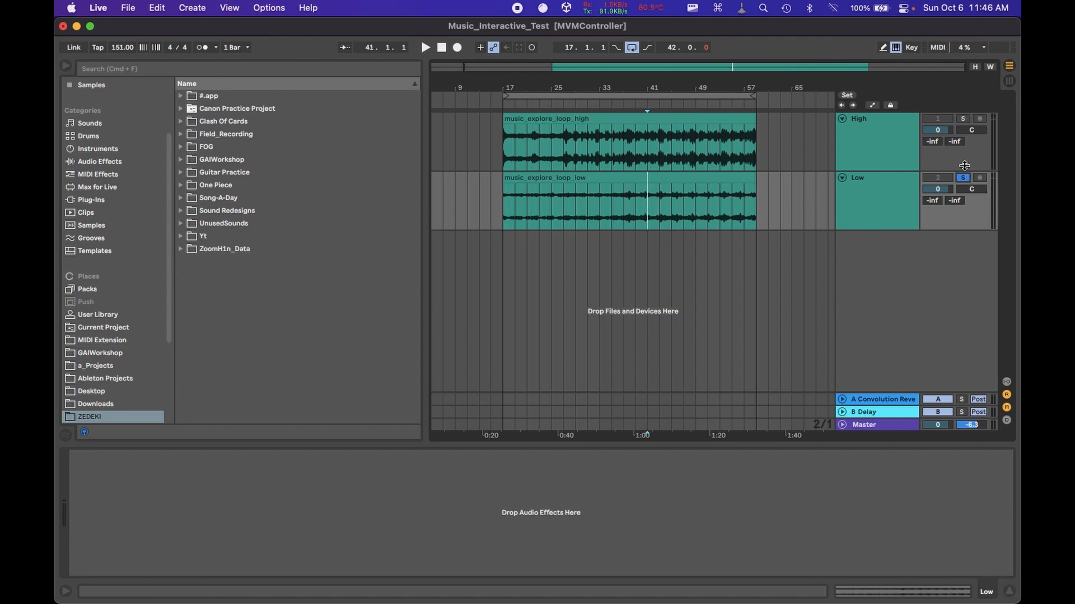
click(962, 118)
click(962, 179)
click(963, 118)
click(962, 178)
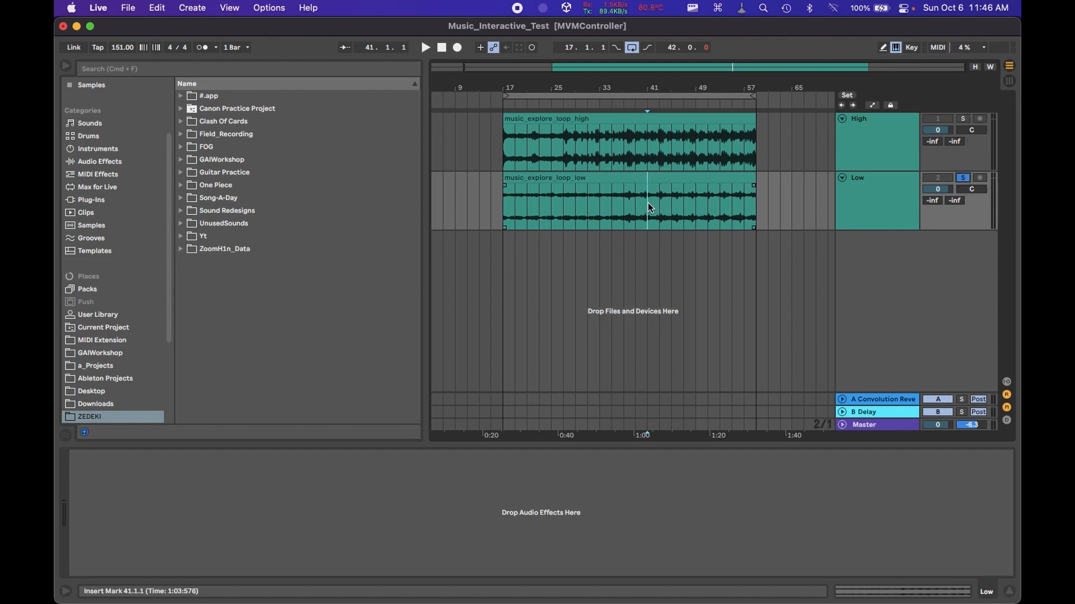
- Play from bar 41, switching the solo to High and back to Low, and select the music_explore_loop_low clip
key(space)
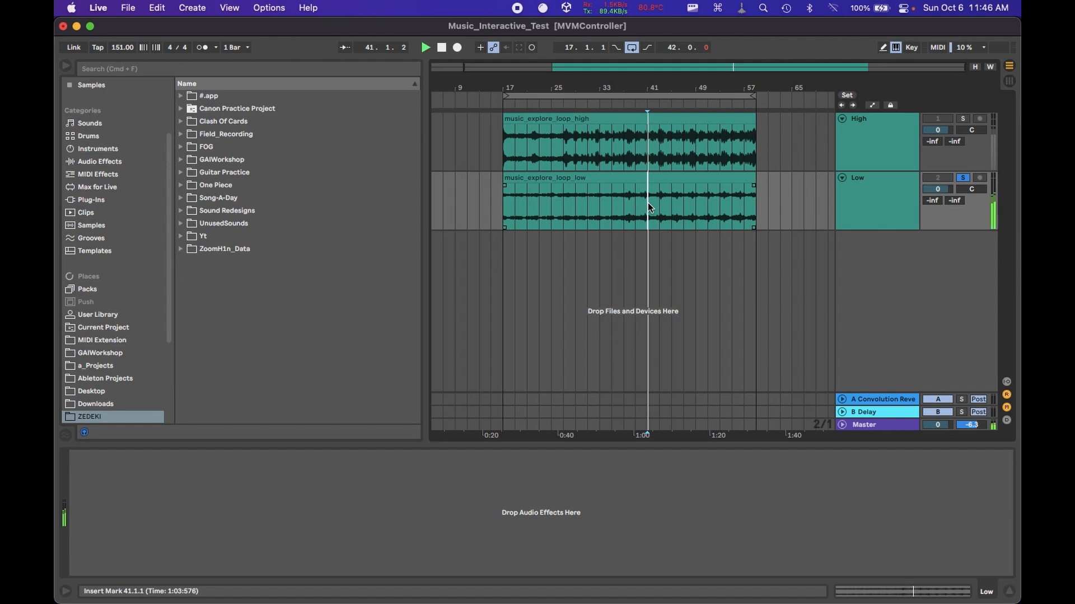
click(965, 119)
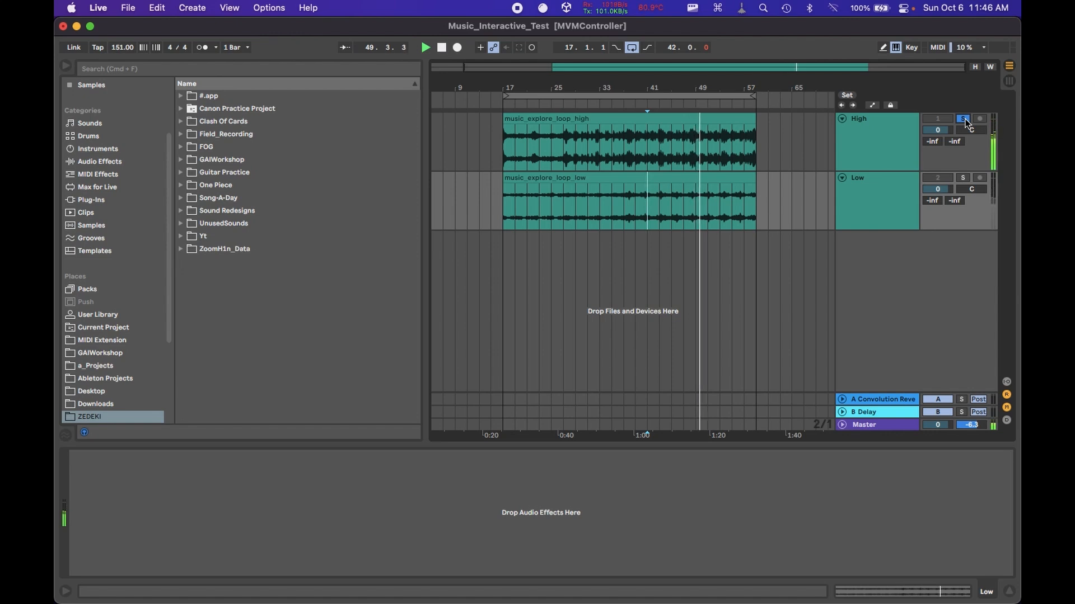
click(964, 178)
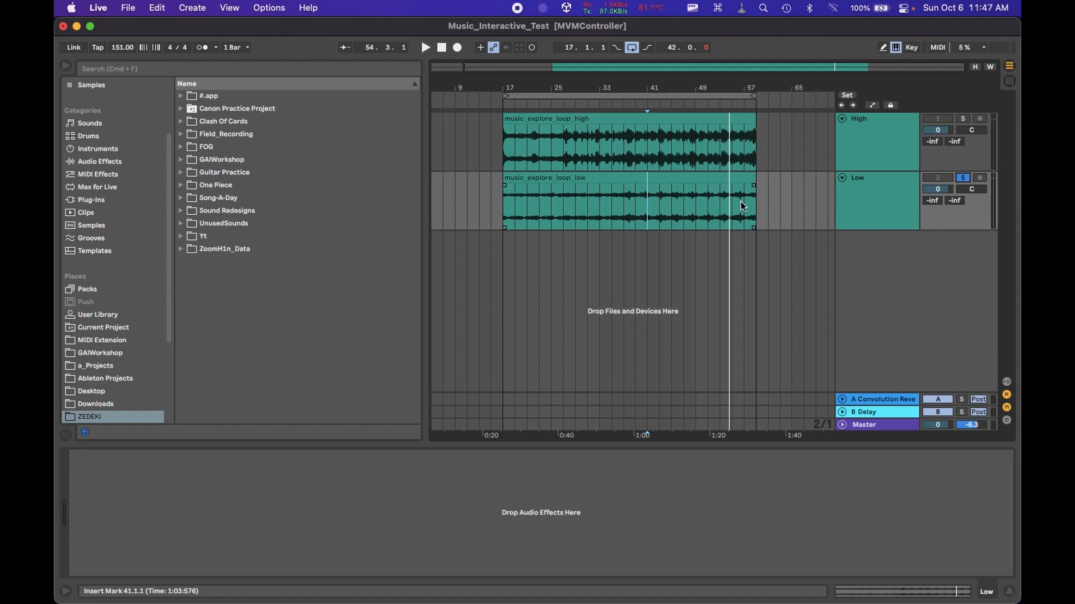
click(674, 174)
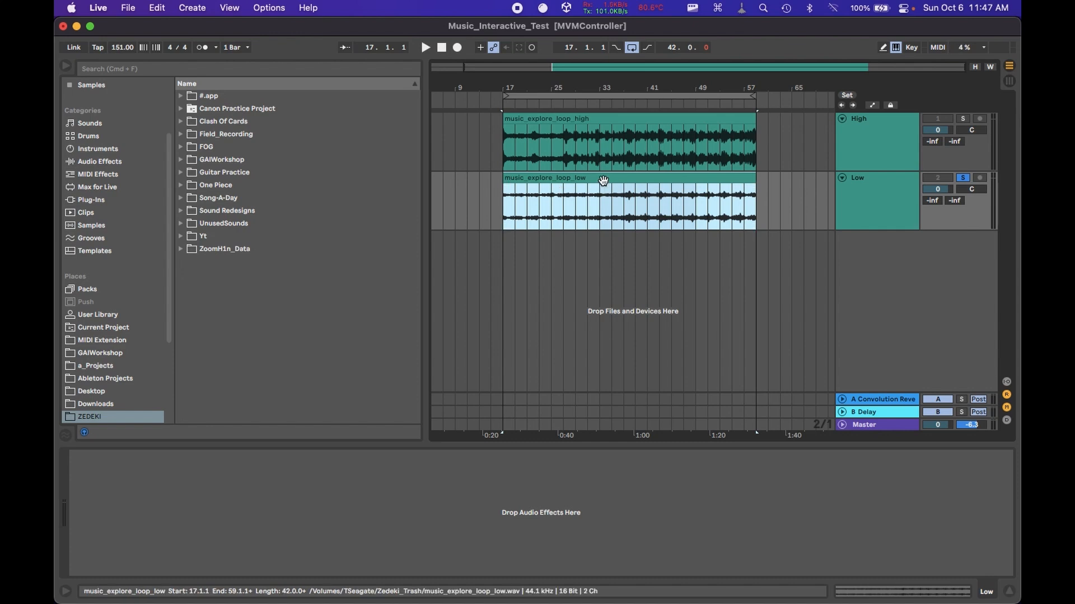
- Compare the music_explore_loop_high and music_explore_loop_low clips, placing insert marks at bar 27 on Low and bar 25 on High
click(577, 120)
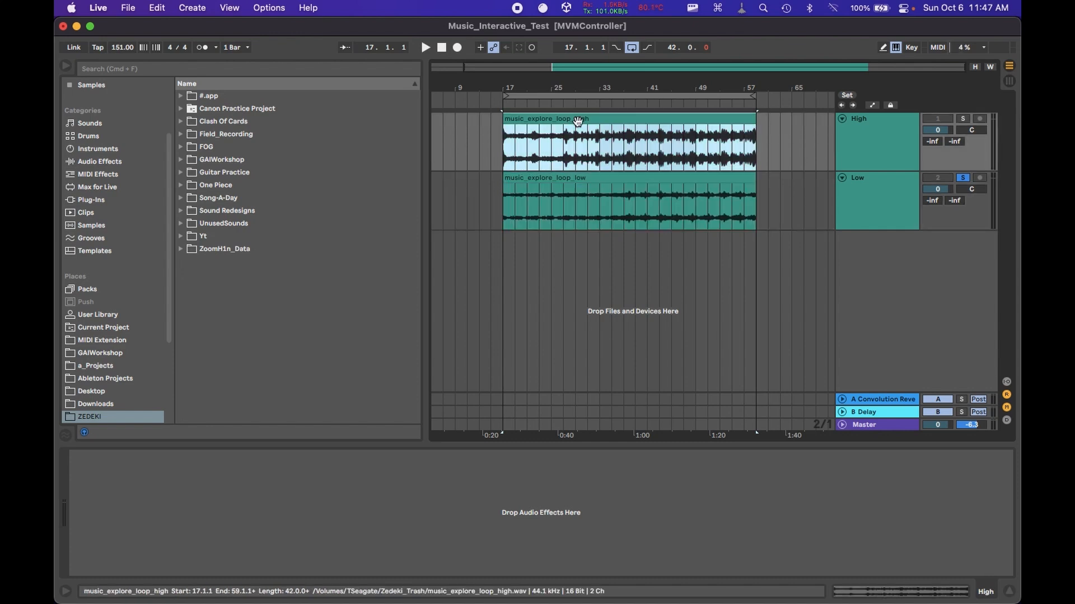
click(563, 220)
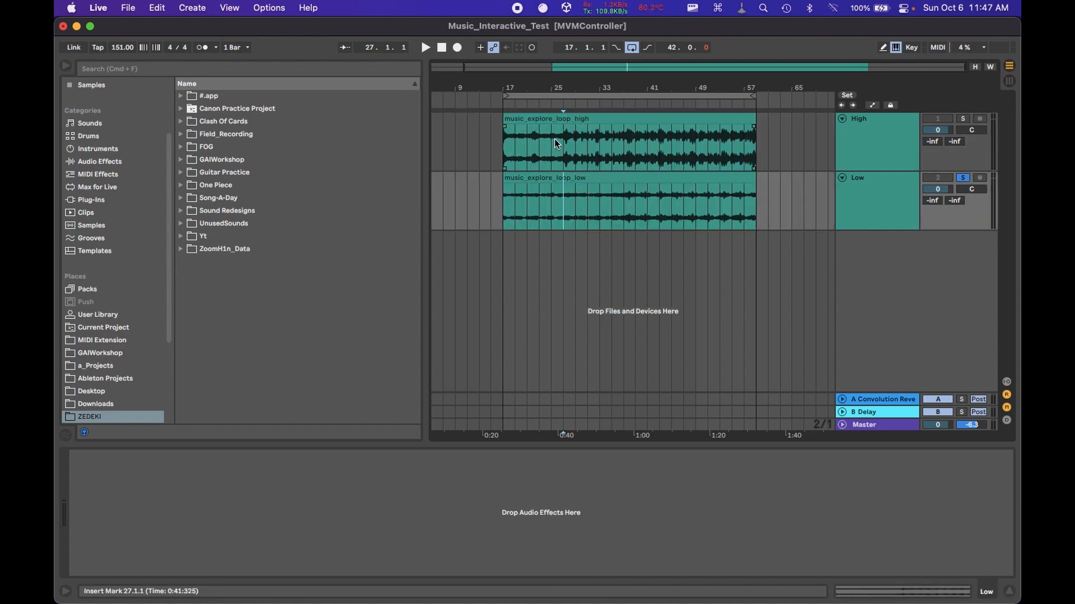
click(555, 140)
click(560, 193)
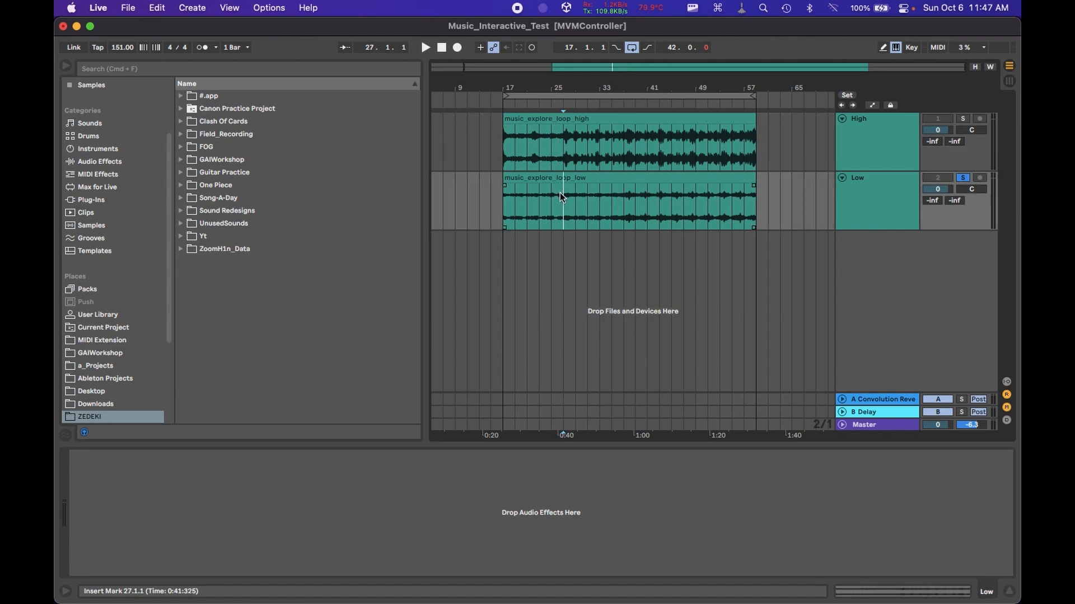
click(551, 150)
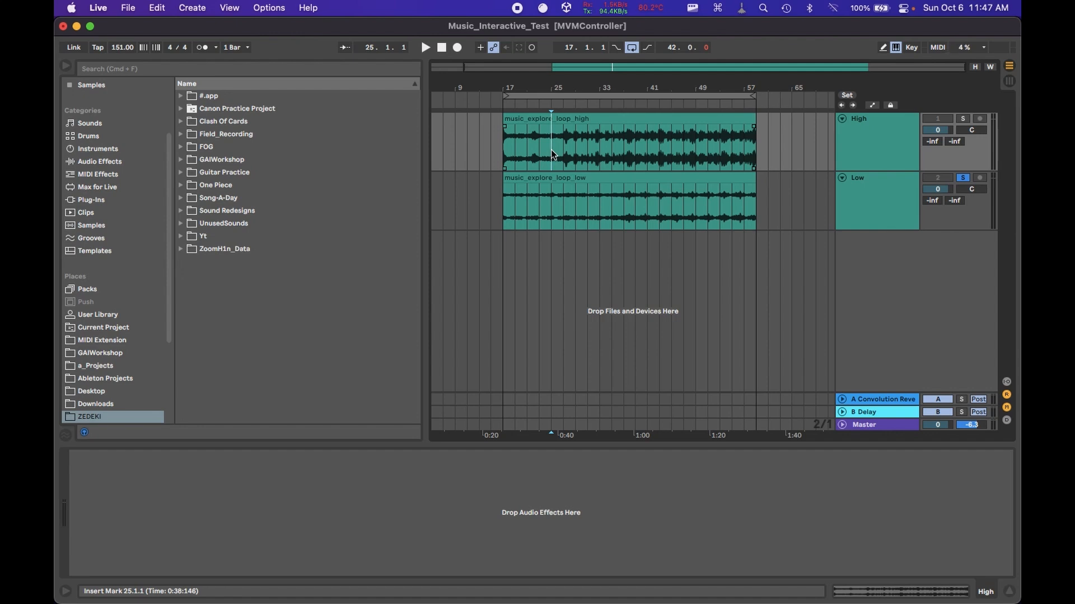
- Select the music_explore_loop_high clip, place the insert mark at bar 51 on the High track, and save the Live set
click(582, 121)
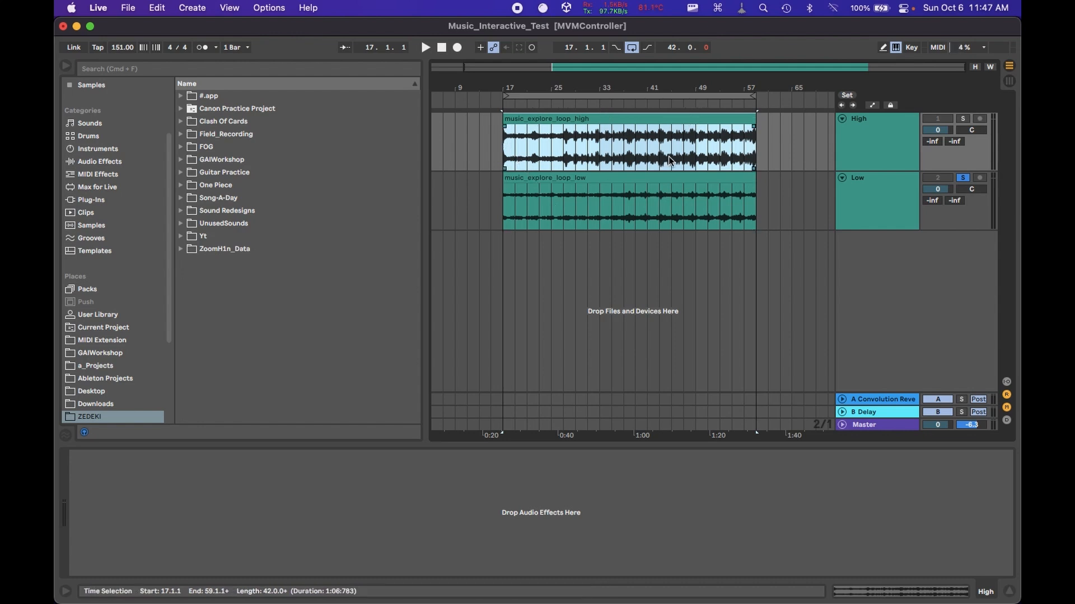
click(704, 156)
key(super+s)
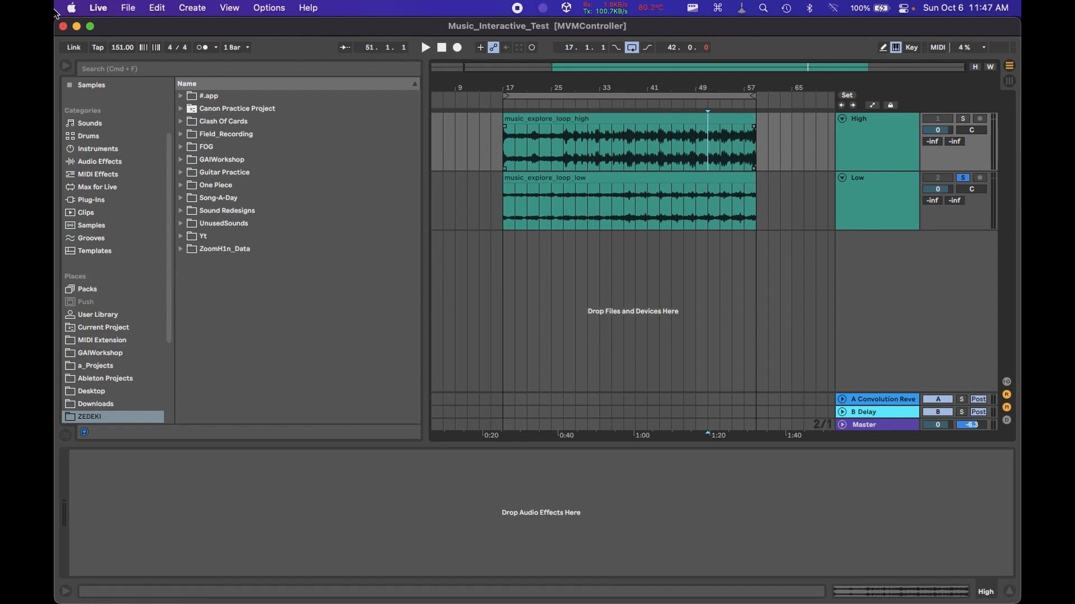
- Leave the Live set and switch across the open desktops to the Wwise project
click(76, 26)
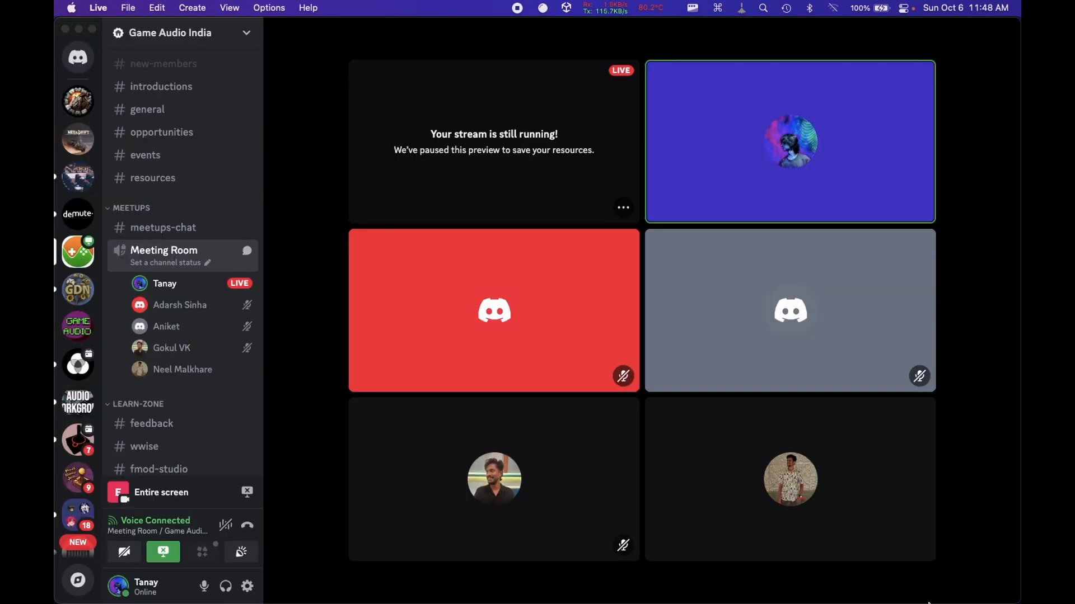
click(1002, 451)
key(ctrl+Right)
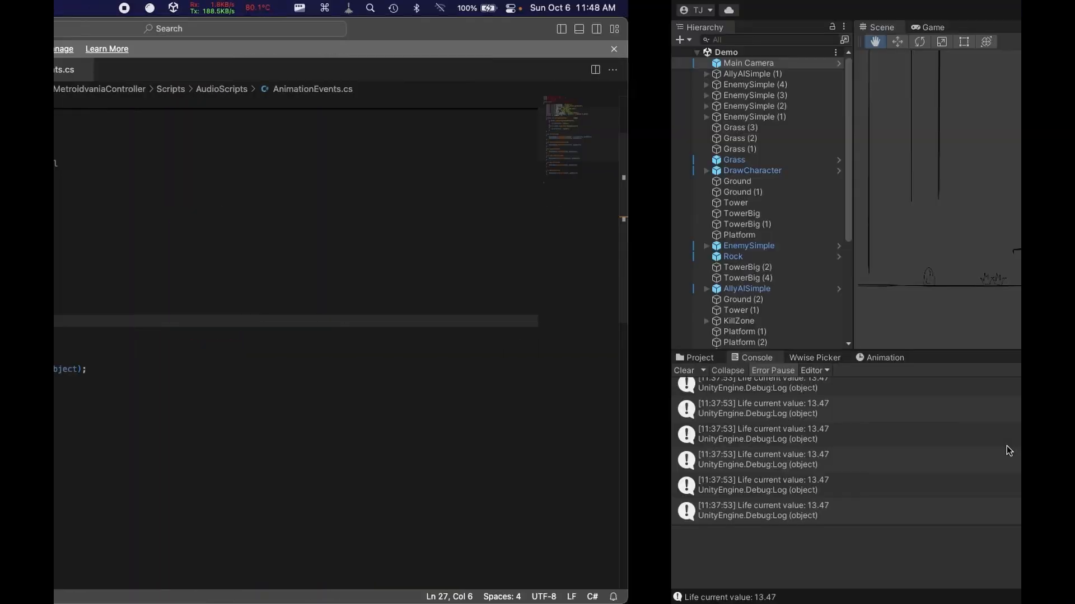
key(ctrl+Right)
key(ctrl+Right)
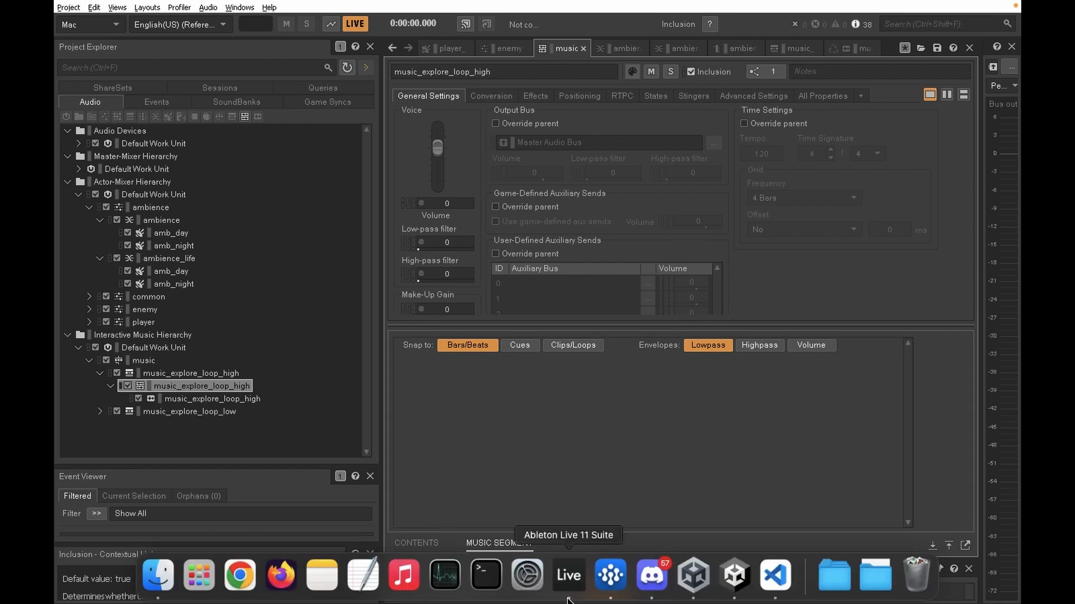
- Switch to Ableton Live and reopen the Music_Interactive_Test set from the recent sets
click(564, 578)
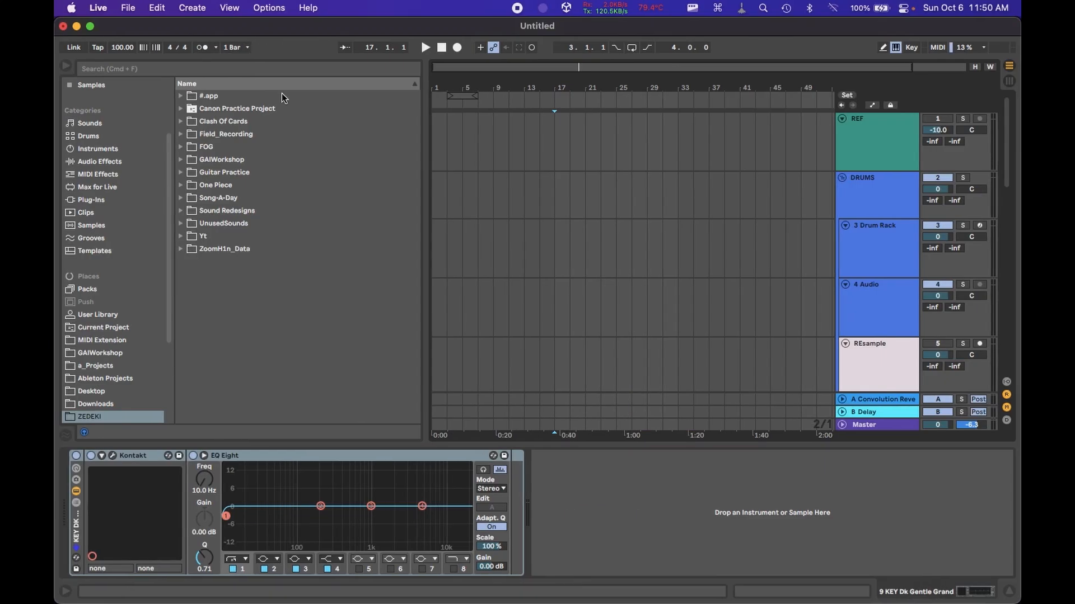
click(127, 8)
mouse_move(159, 57)
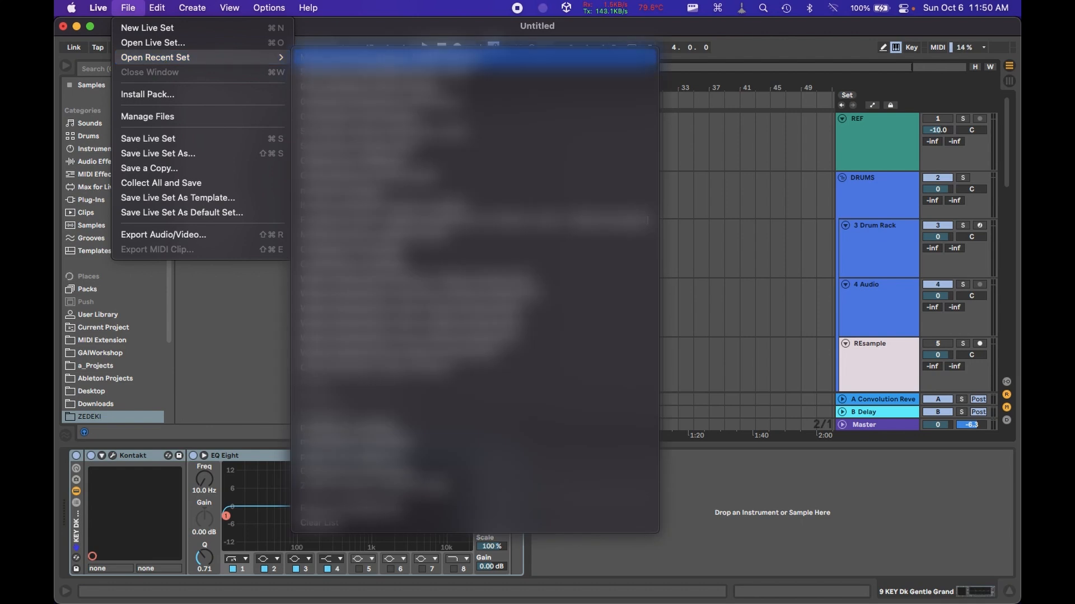
click(504, 57)
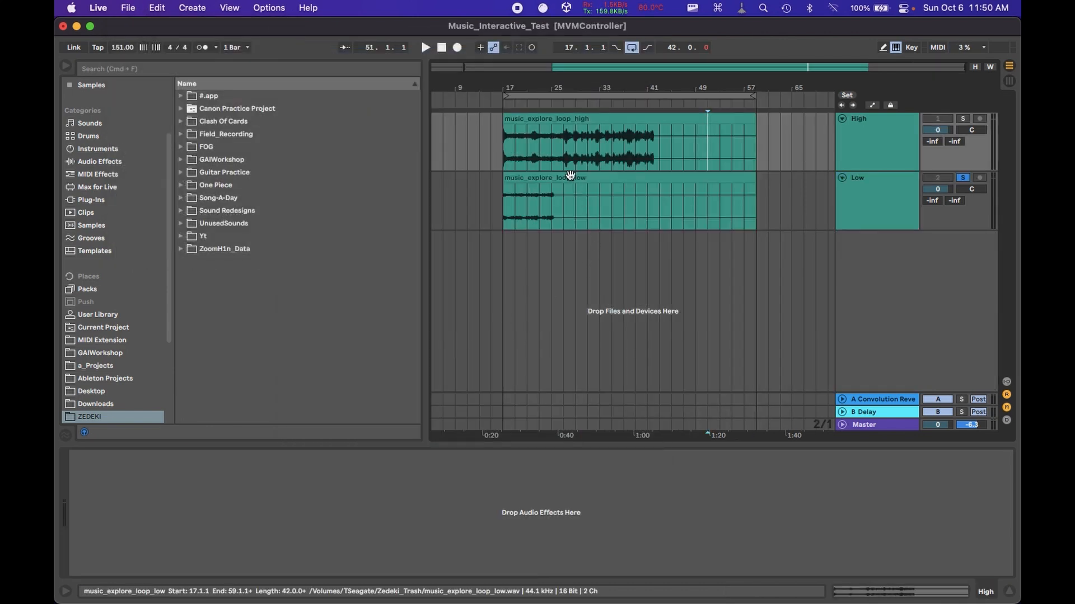
- Play the beginning of music_explore_loop_low from bar 17, and save the Live set
click(574, 180)
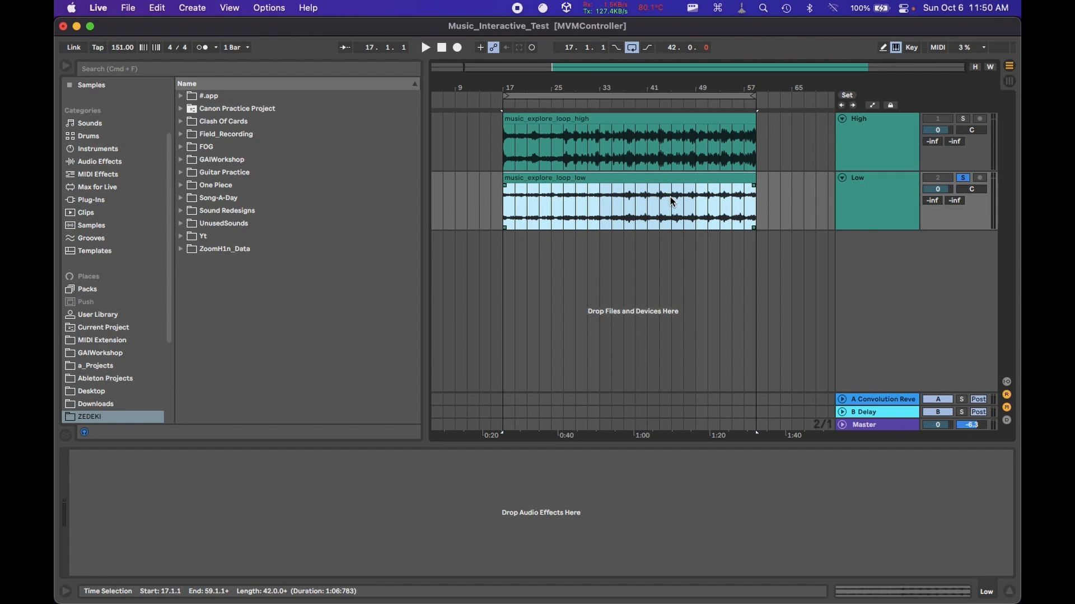
key(space)
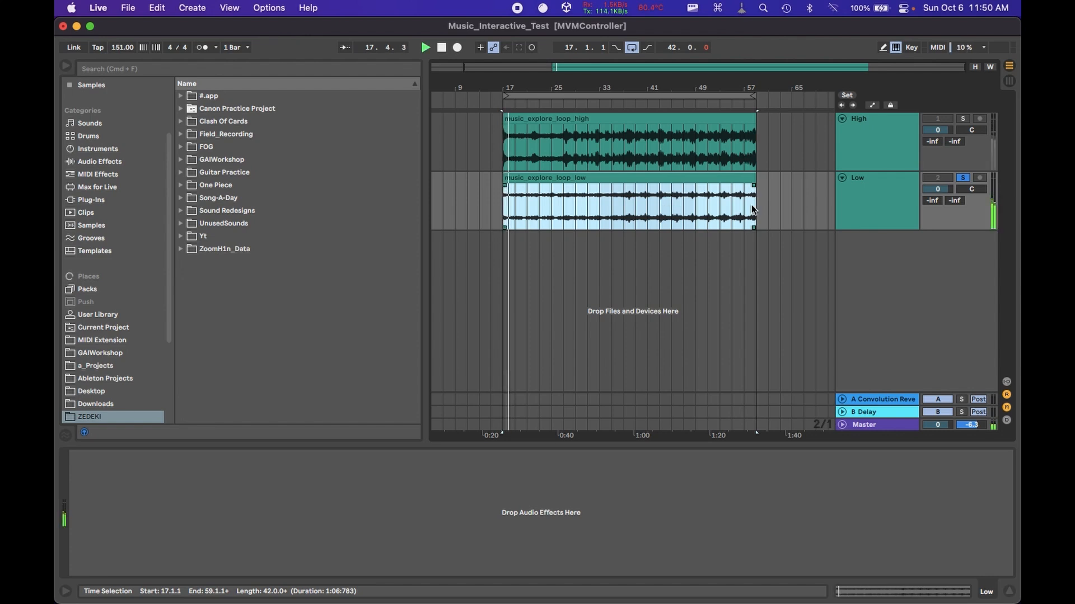
key(space)
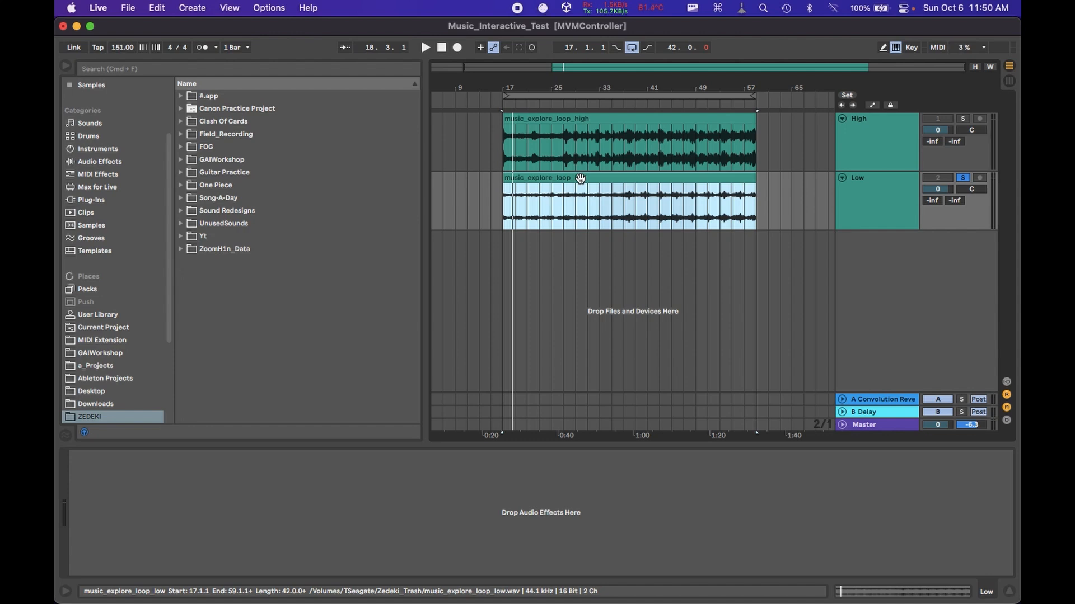
click(580, 150)
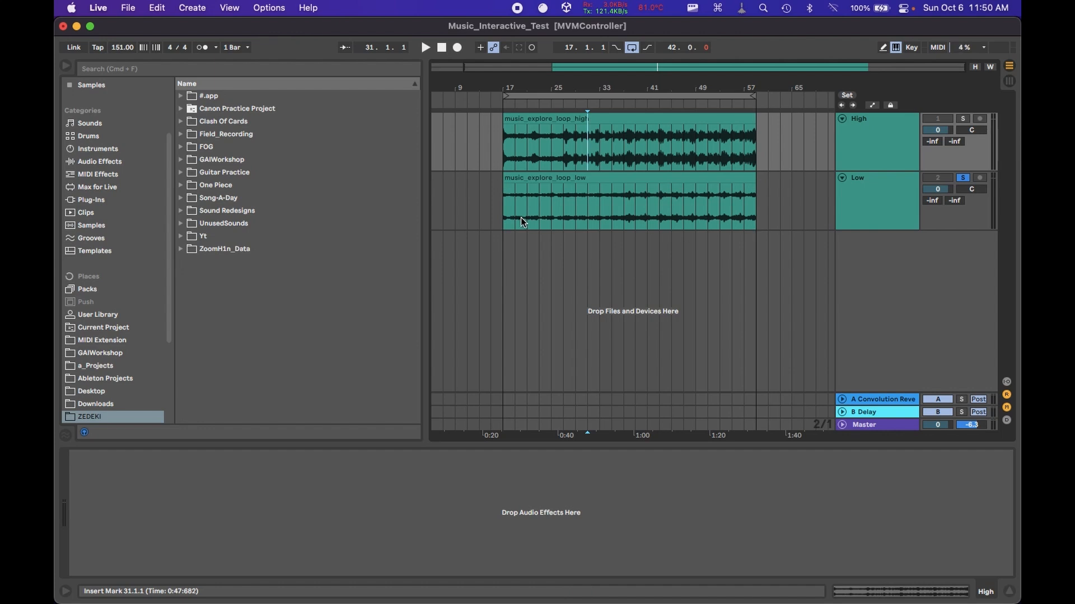
key(super+s)
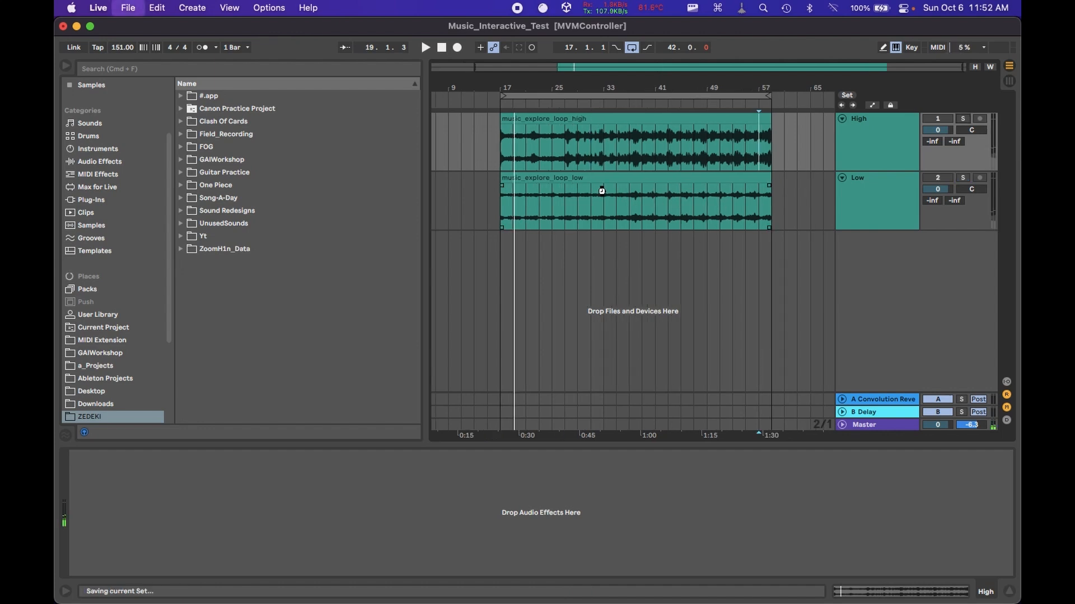
- Copy the first two bars of music_explore_loop_high and paste them at bar 15, directly before the loop on the High track
click(525, 119)
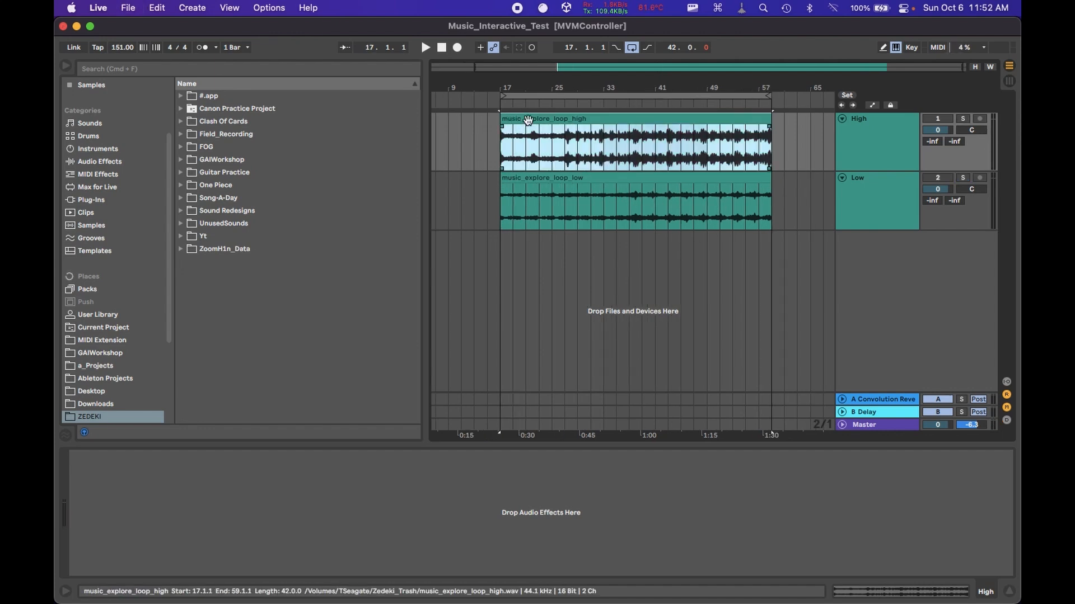
click(502, 141)
drag(502, 139, 510, 141)
key(super+c)
click(491, 137)
key(super+v)
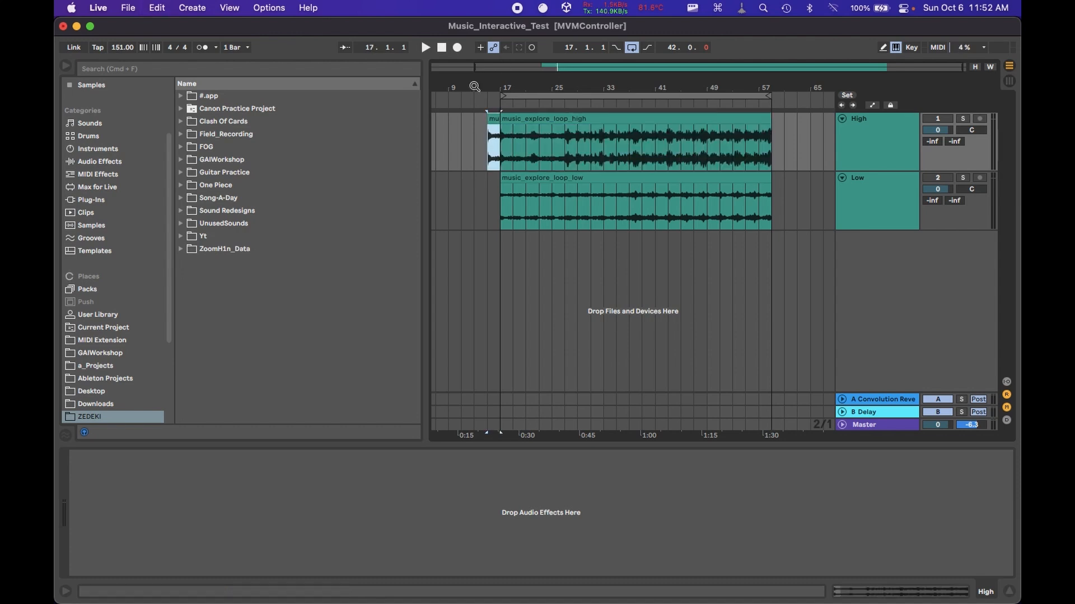
- Fade in the pasted two-bar clip between bars 15 and 17 on the High track, and select that clip
drag(475, 86, 471, 134)
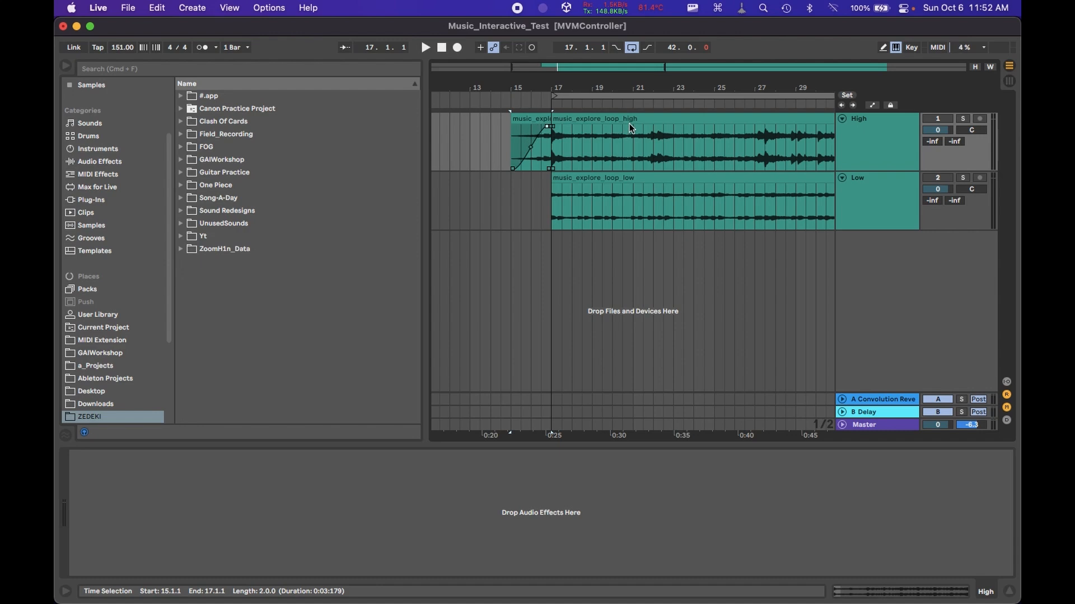
click(509, 143)
click(530, 116)
click(531, 116)
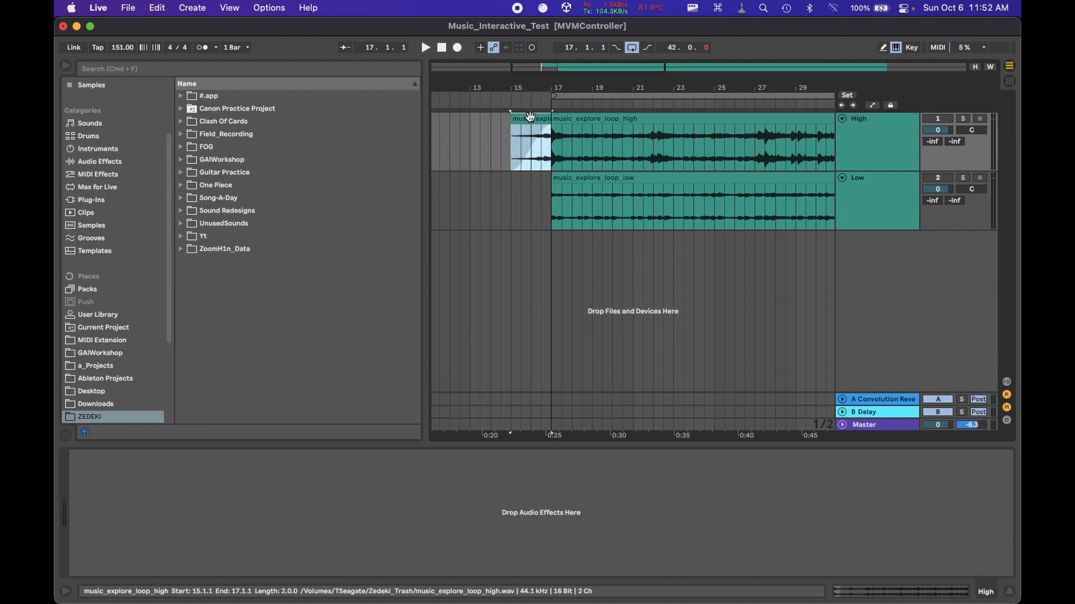
- Compare the faded two-bar lead-in with the main music_explore_loop_high clip starting at bar 17 by selecting each in turn
click(556, 146)
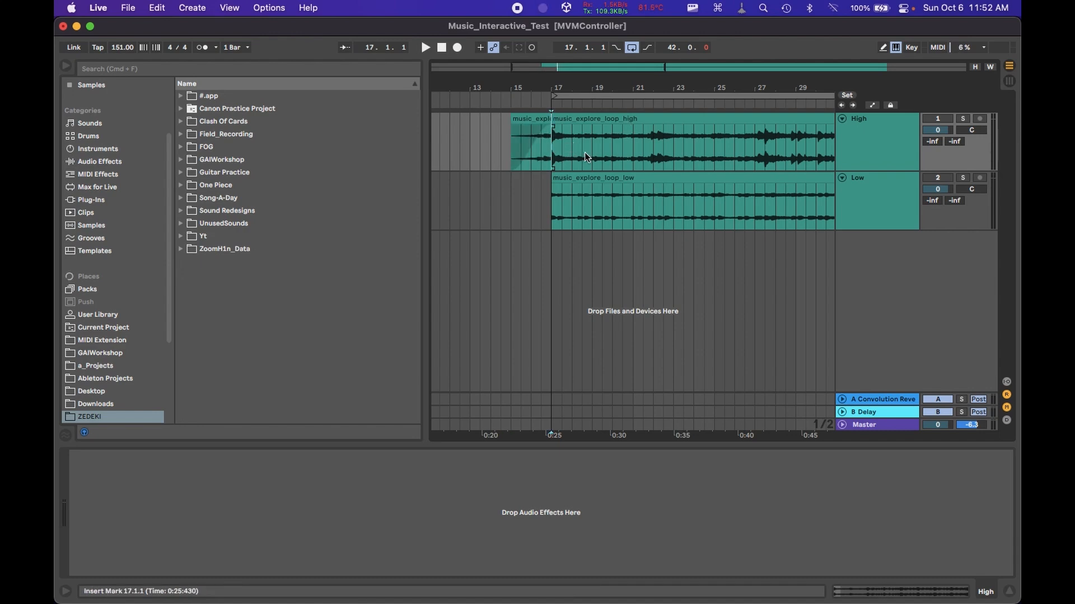
click(569, 116)
click(529, 116)
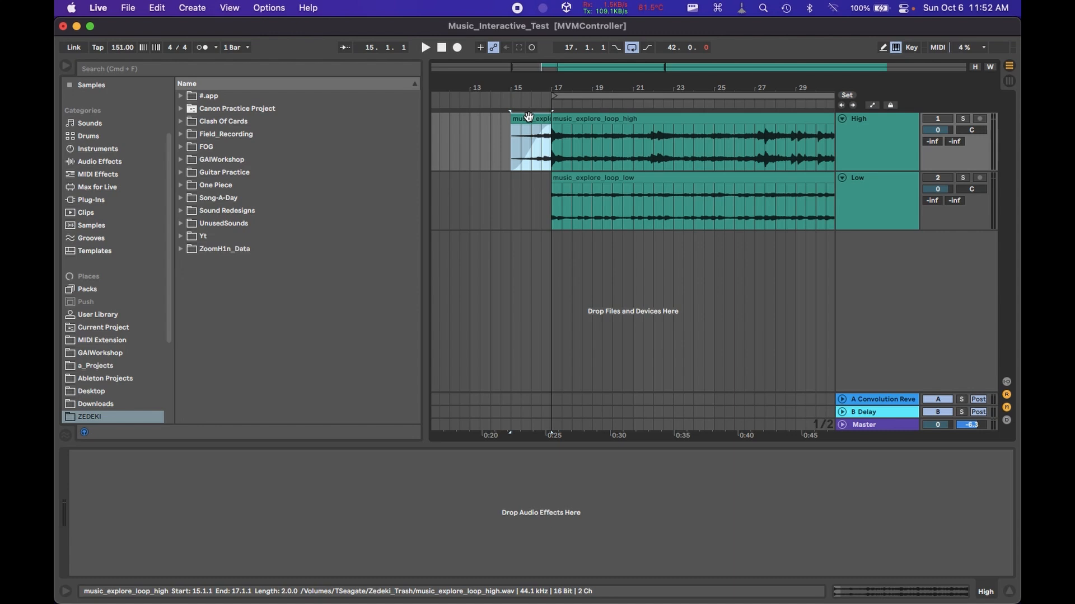
click(562, 118)
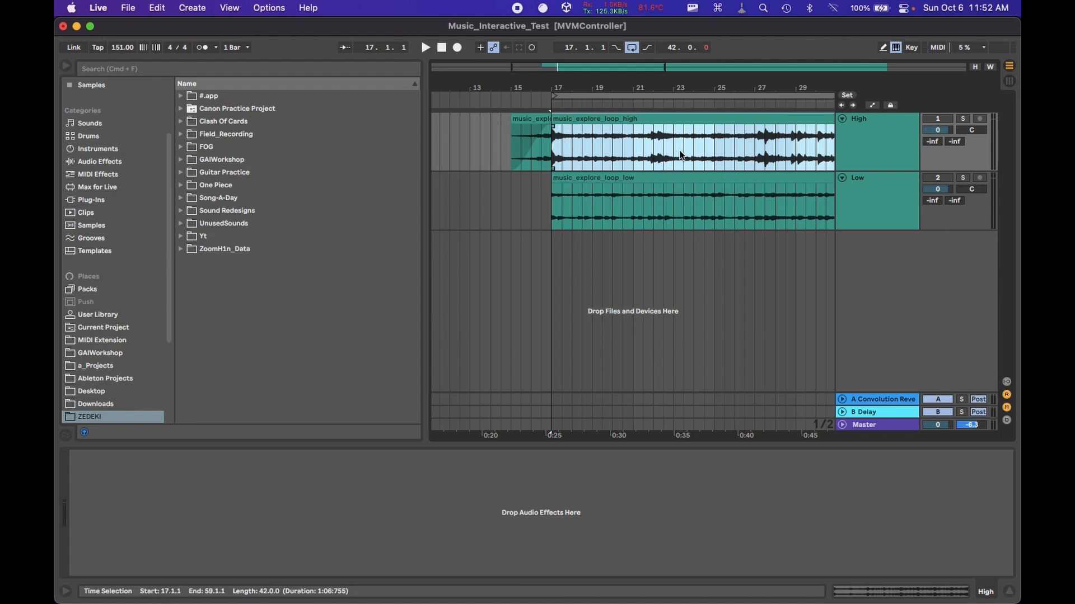
- Place the insert mark at bar 21 on the High track and save the Live set
click(629, 139)
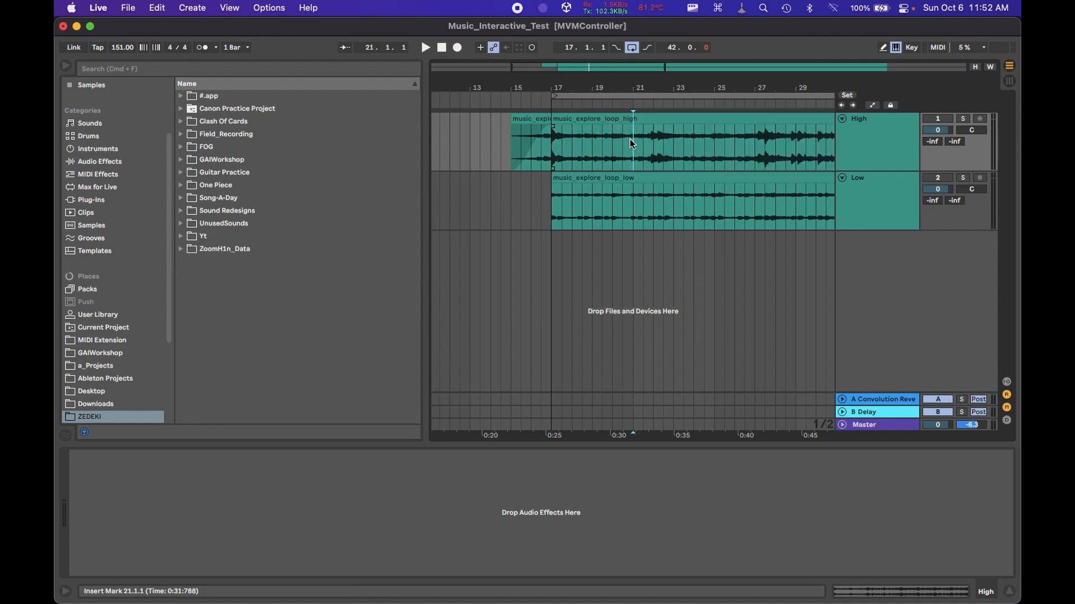
key(super+s)
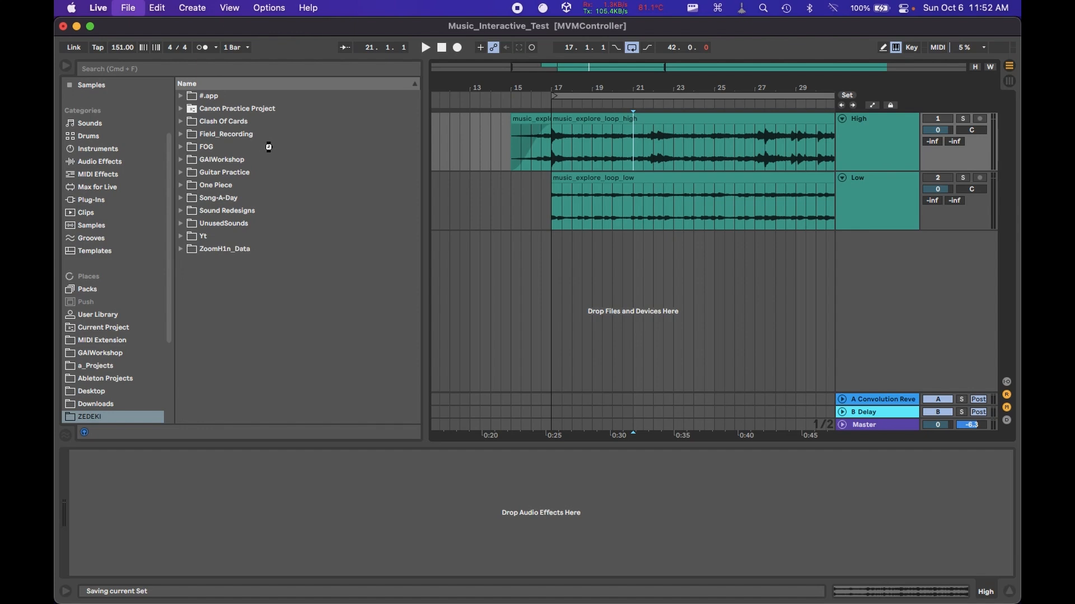
click(269, 147)
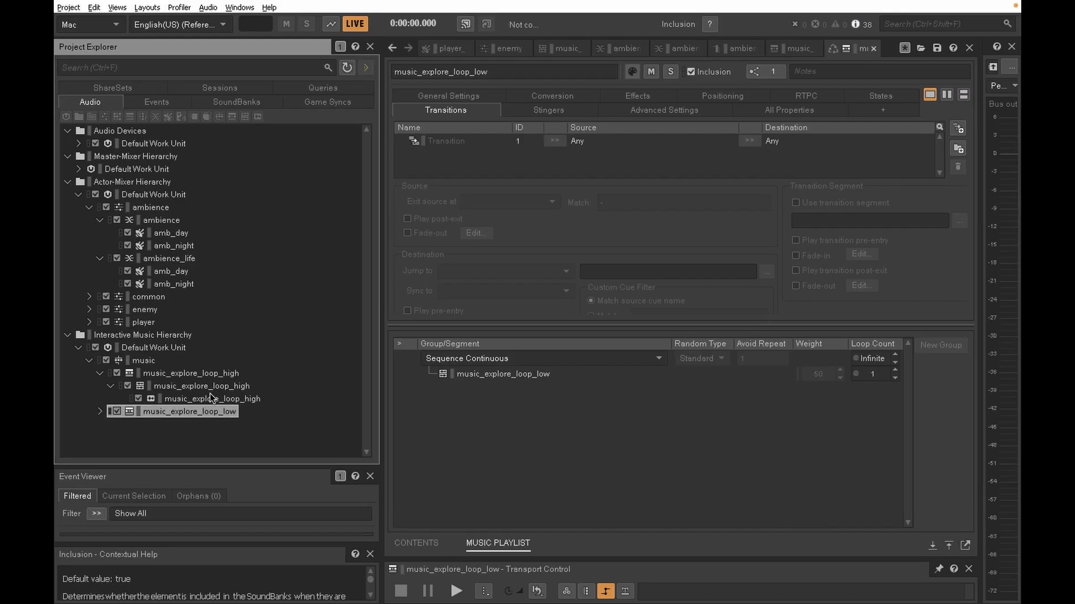
- Inspect the music_explore_loop_high segment and track in Wwise, collapse the segment, and select its parent playlist container
click(227, 386)
click(255, 398)
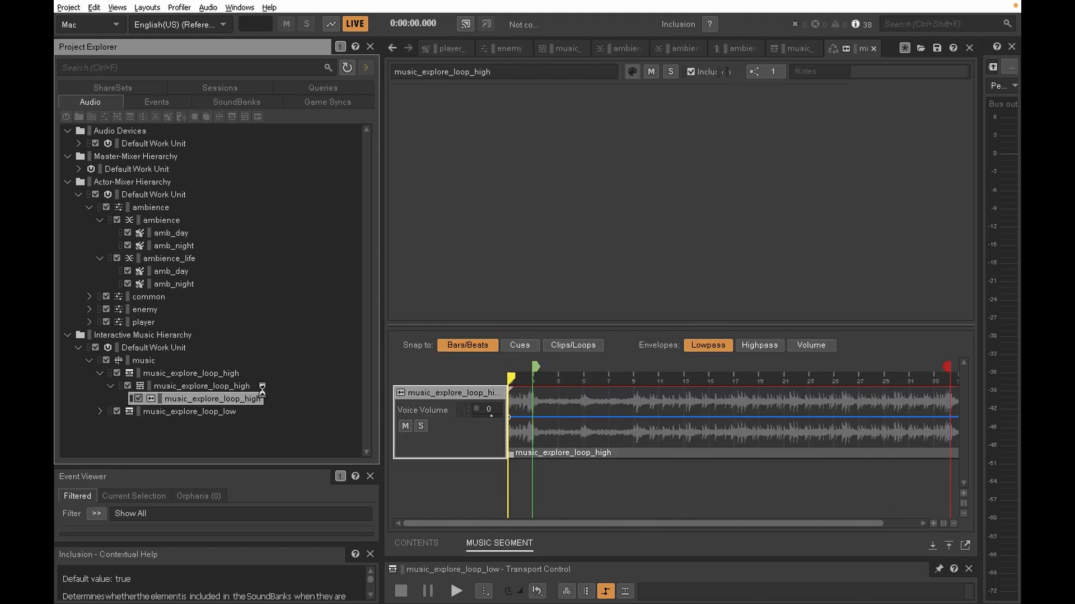
key(Left)
key(Left)
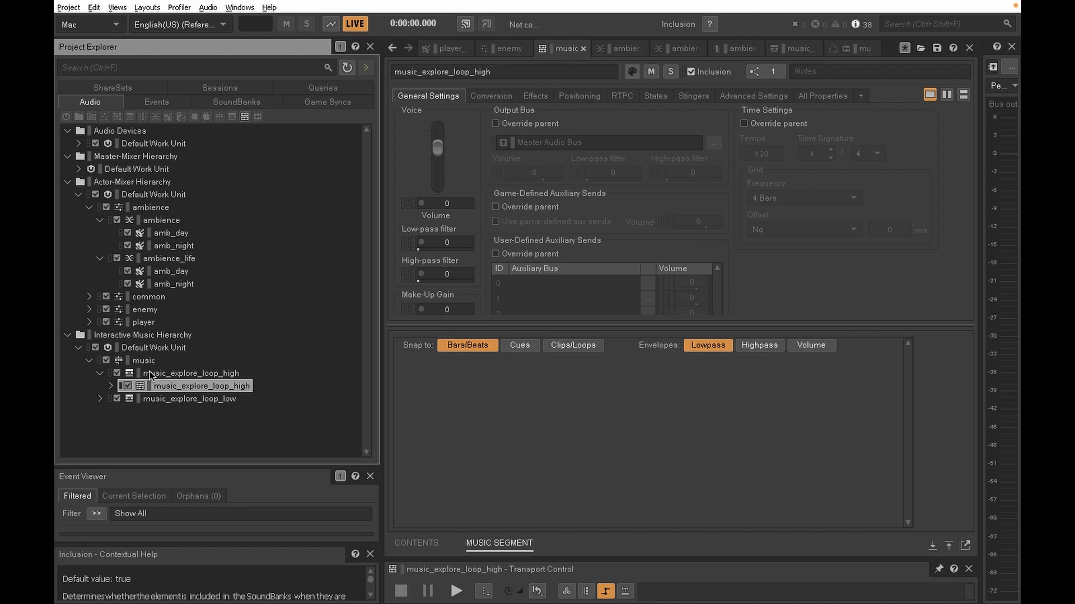
key(Left)
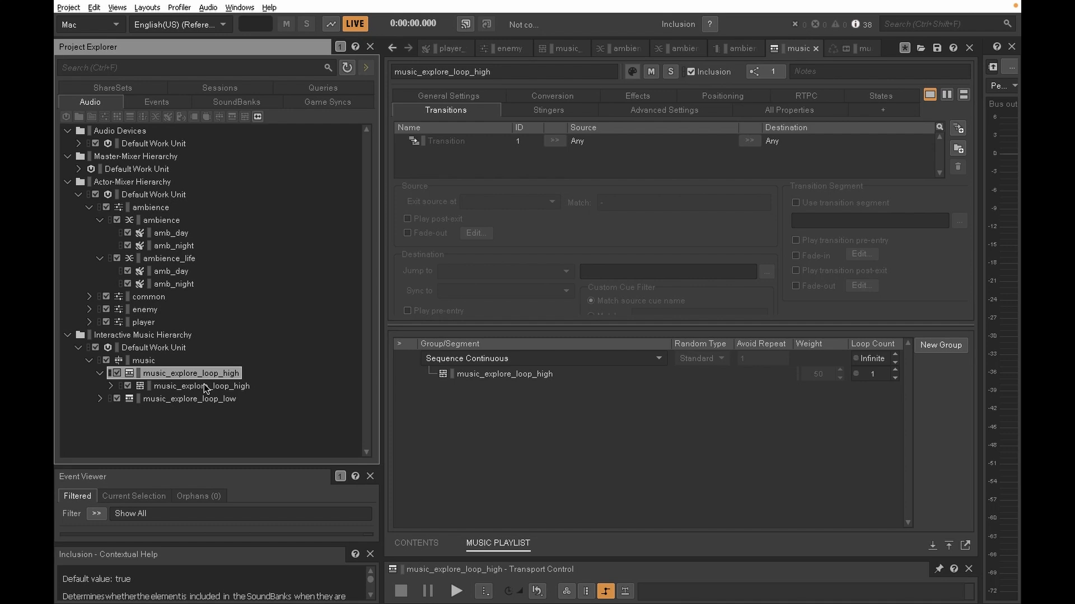
- Review the child object types available for the music_explore_loop_high segment, and expand the segment to select its music track
click(204, 385)
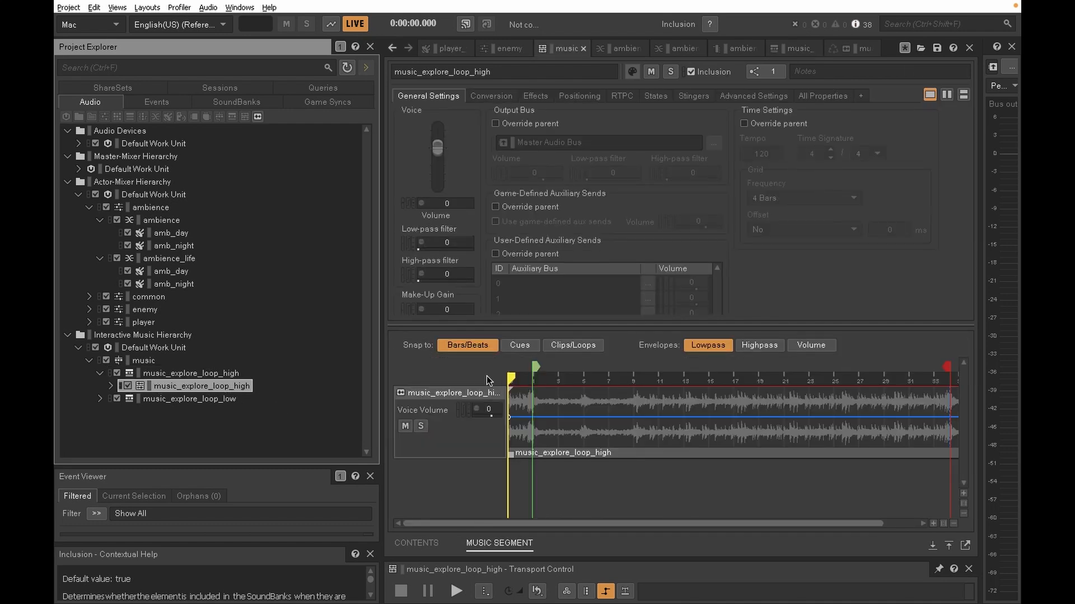
right_click(156, 385)
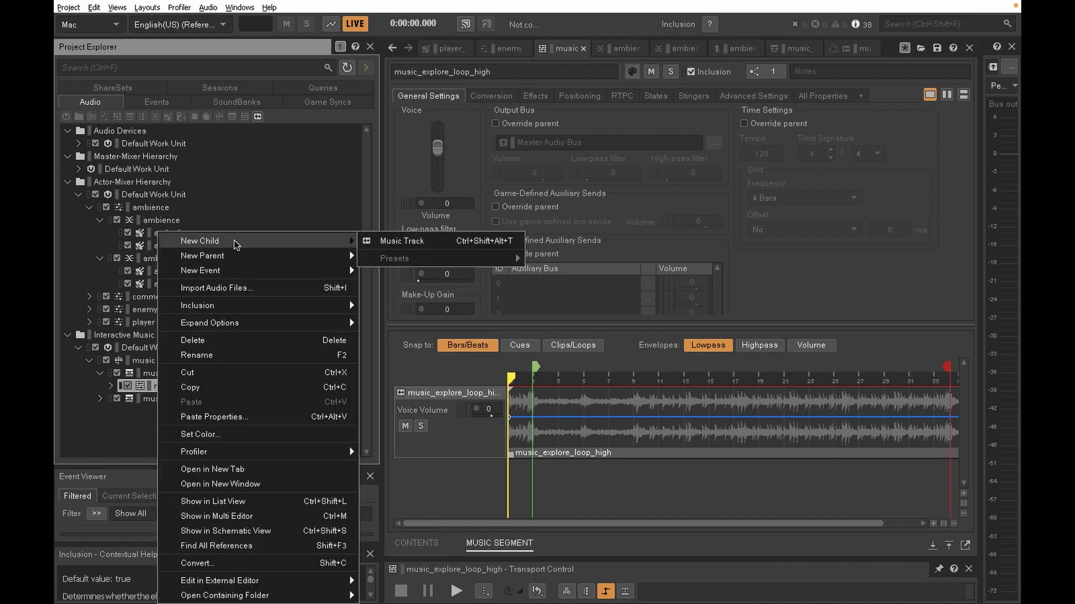
mouse_move(213, 270)
mouse_move(247, 241)
click(140, 432)
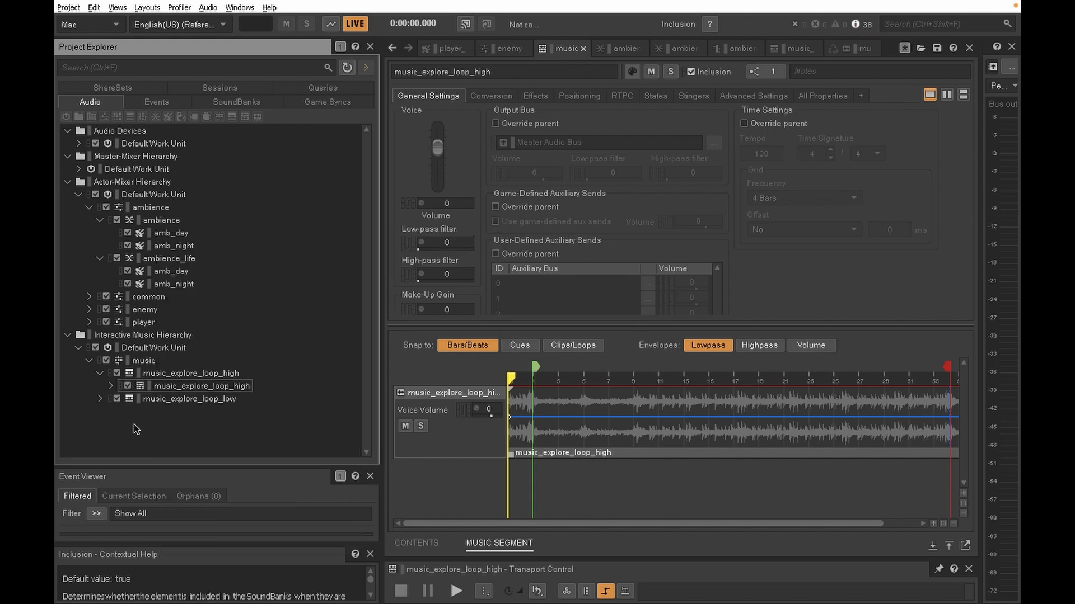
click(111, 386)
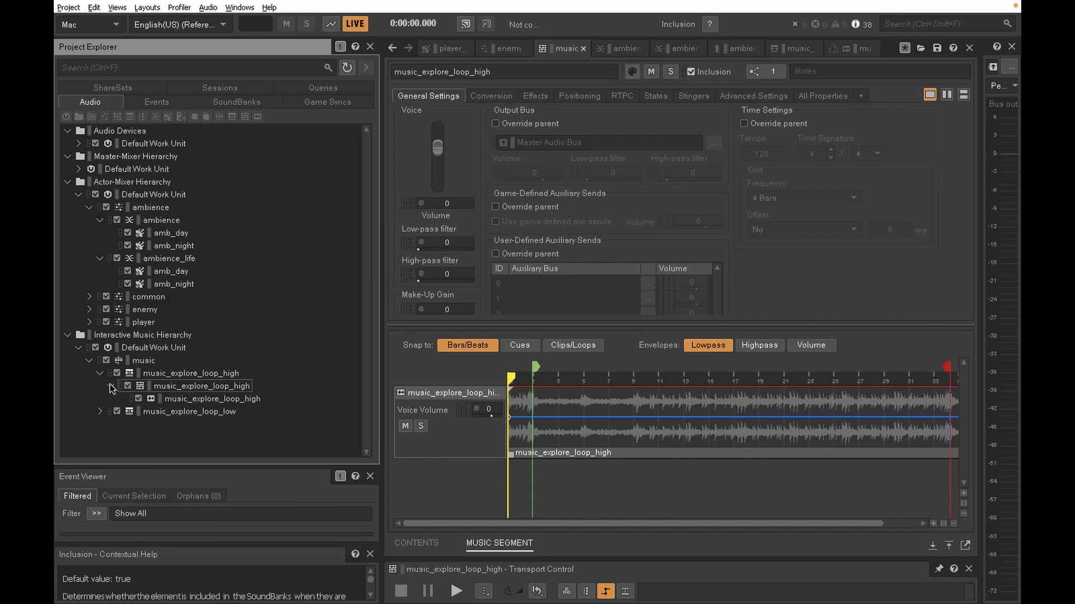
click(199, 403)
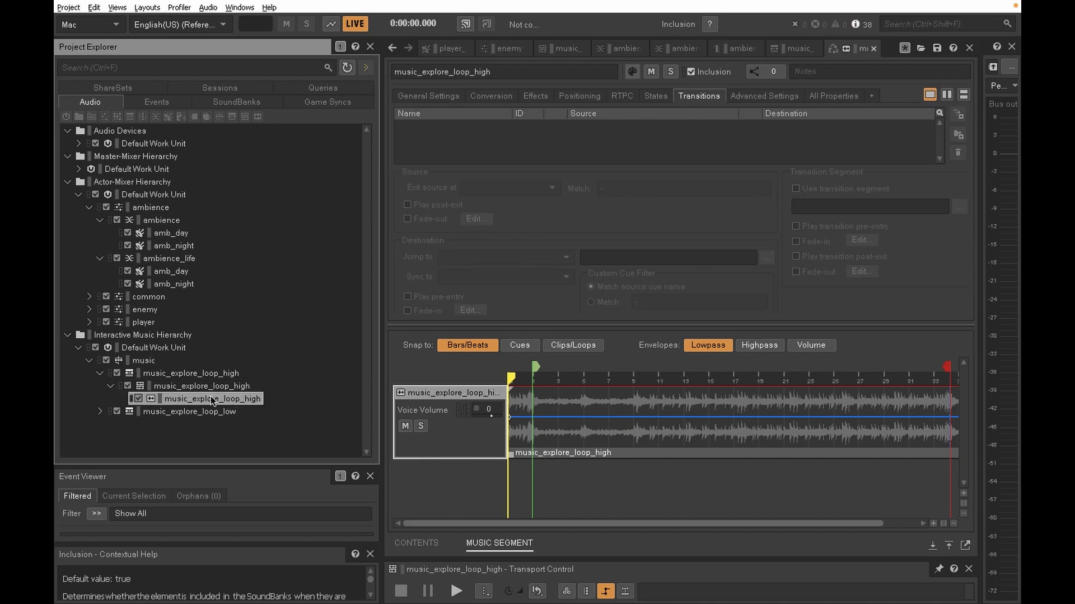
- Inspect the amb_day sound under ambience and review the child object types available for the ambience blend container
click(170, 232)
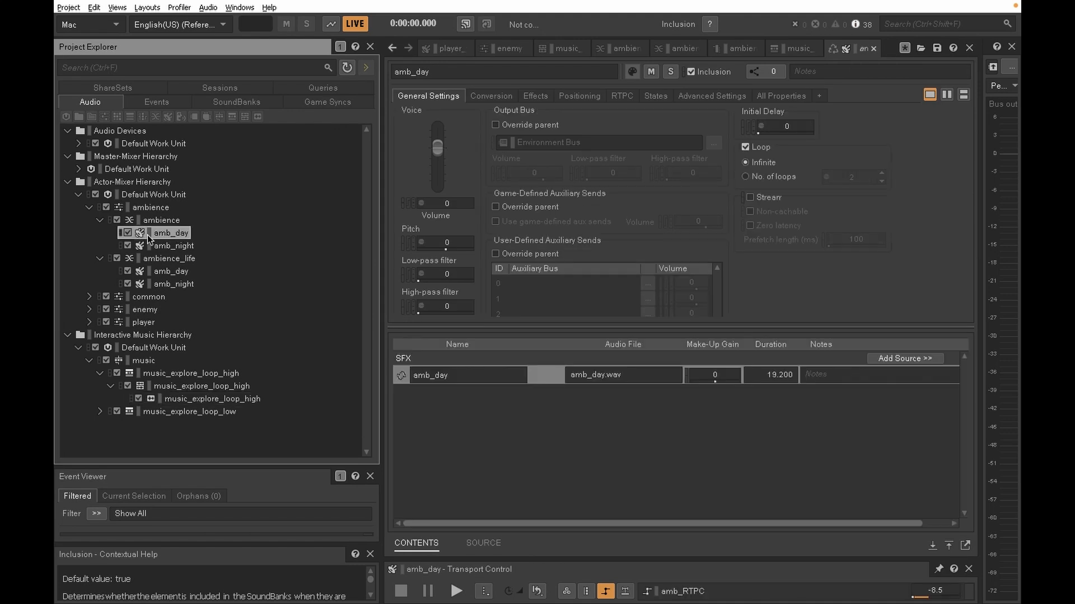
right_click(170, 221)
mouse_move(245, 227)
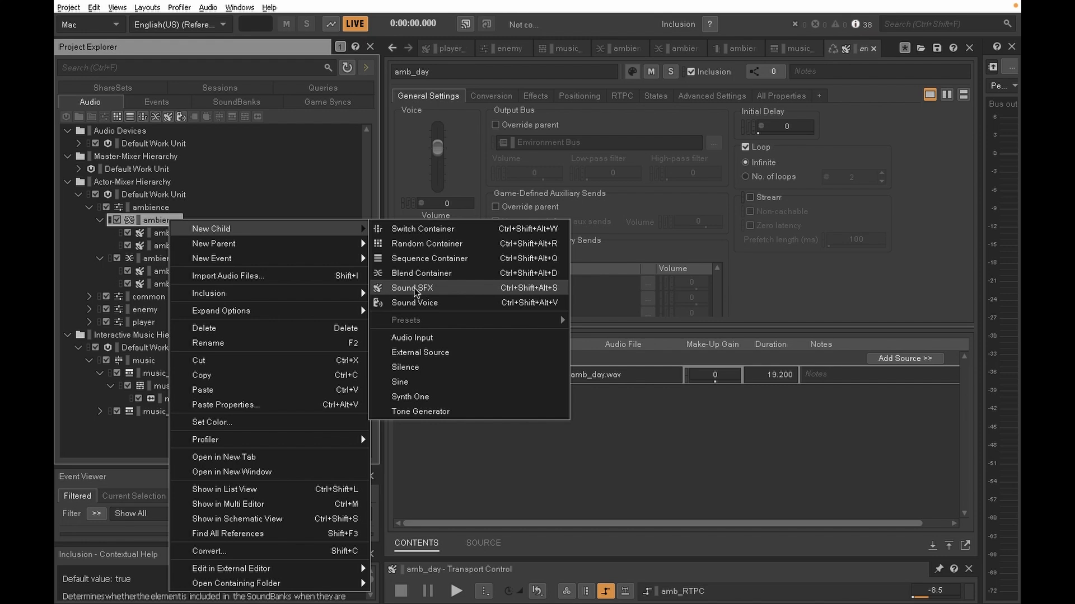
click(113, 425)
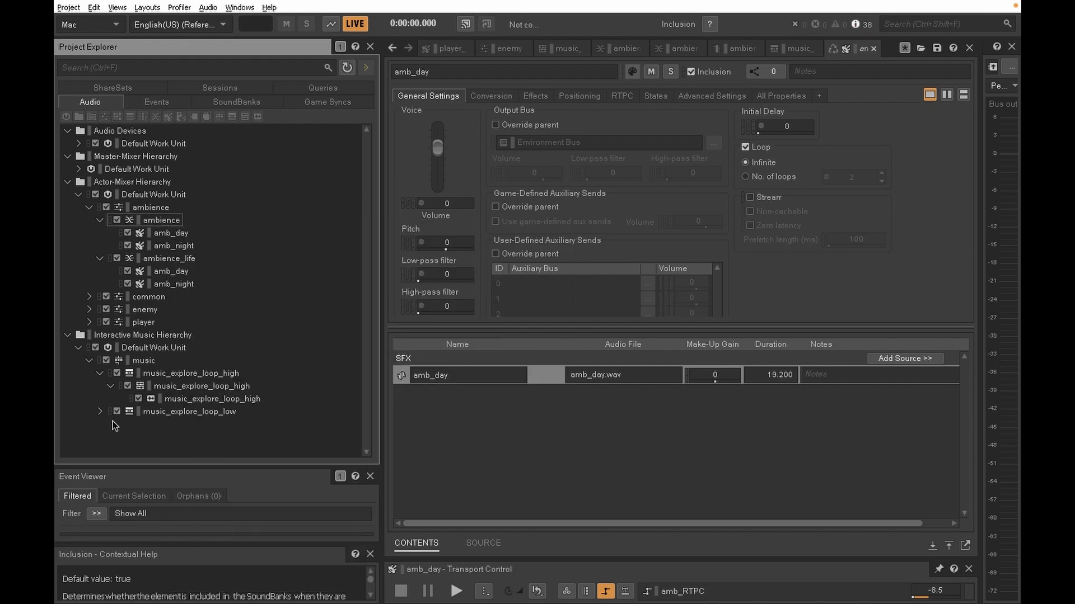
- Select the music_explore_loop_high track and review the child object types its parent segment accepts
click(200, 400)
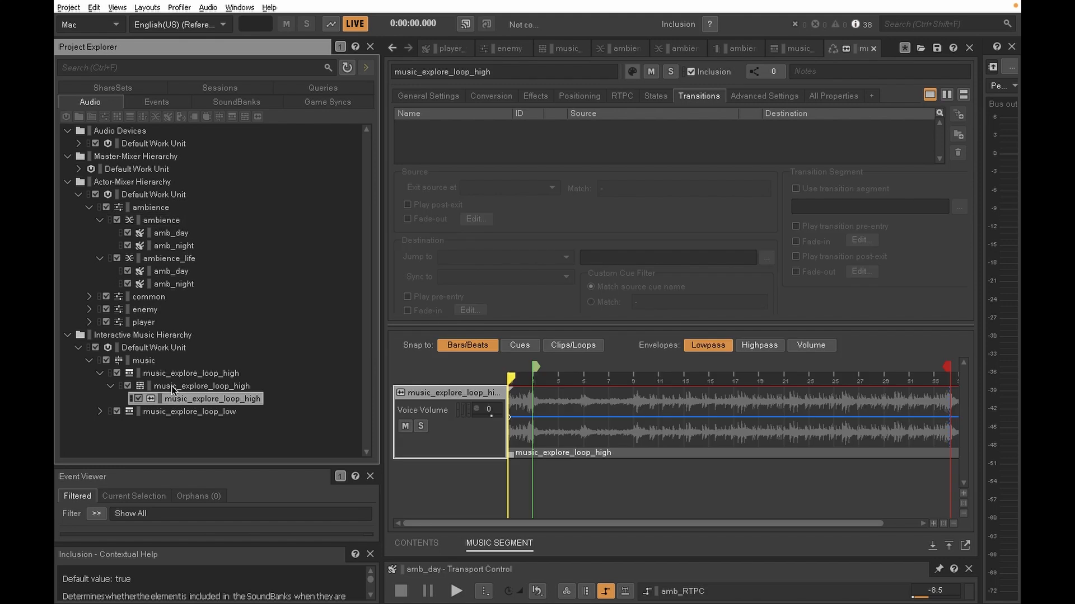
click(172, 390)
right_click(200, 390)
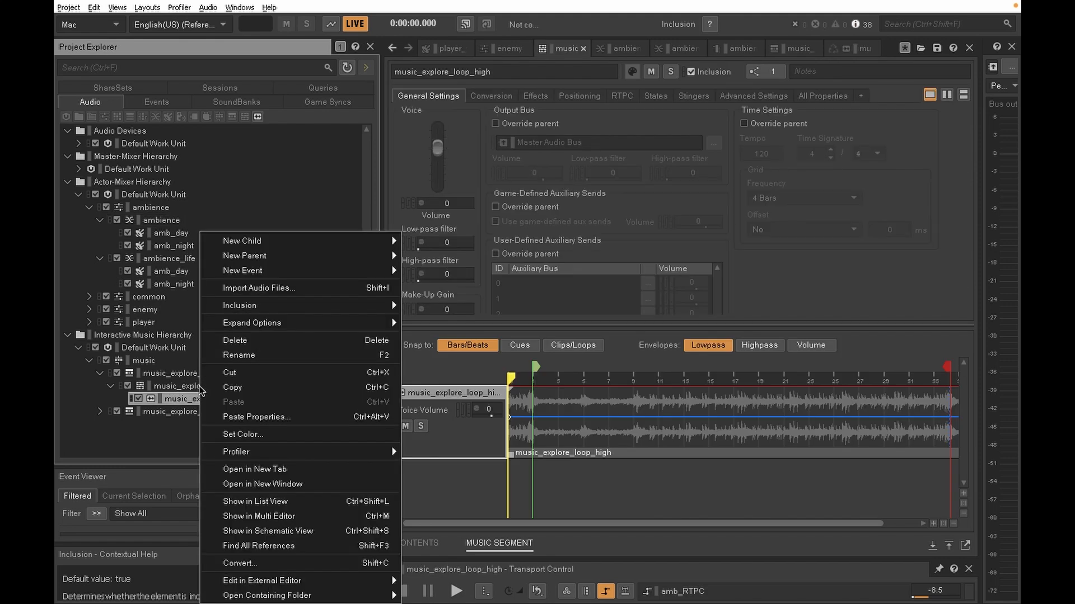
mouse_move(304, 242)
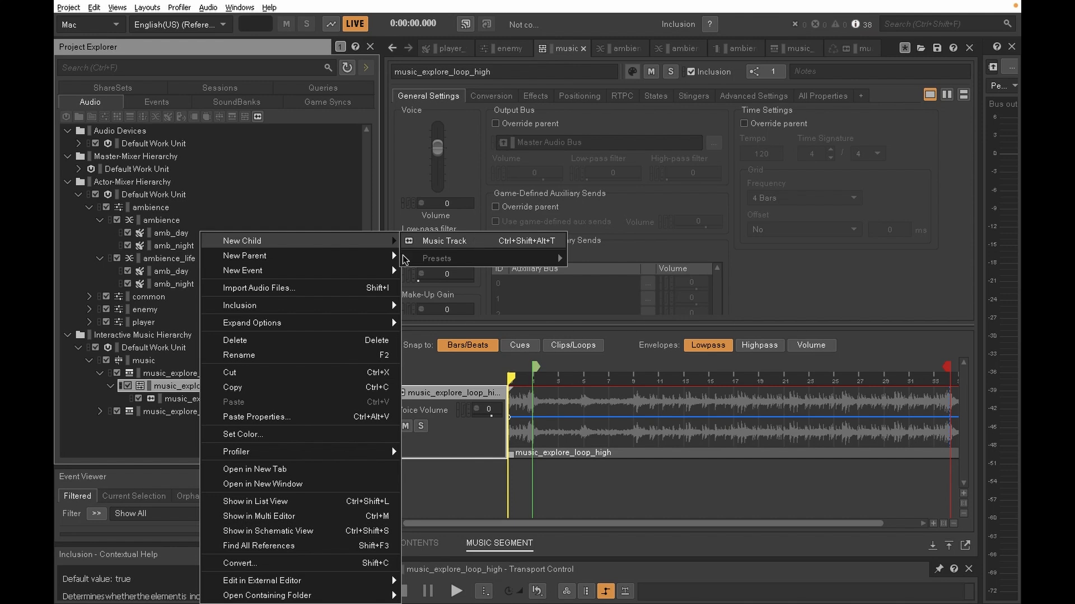
click(170, 435)
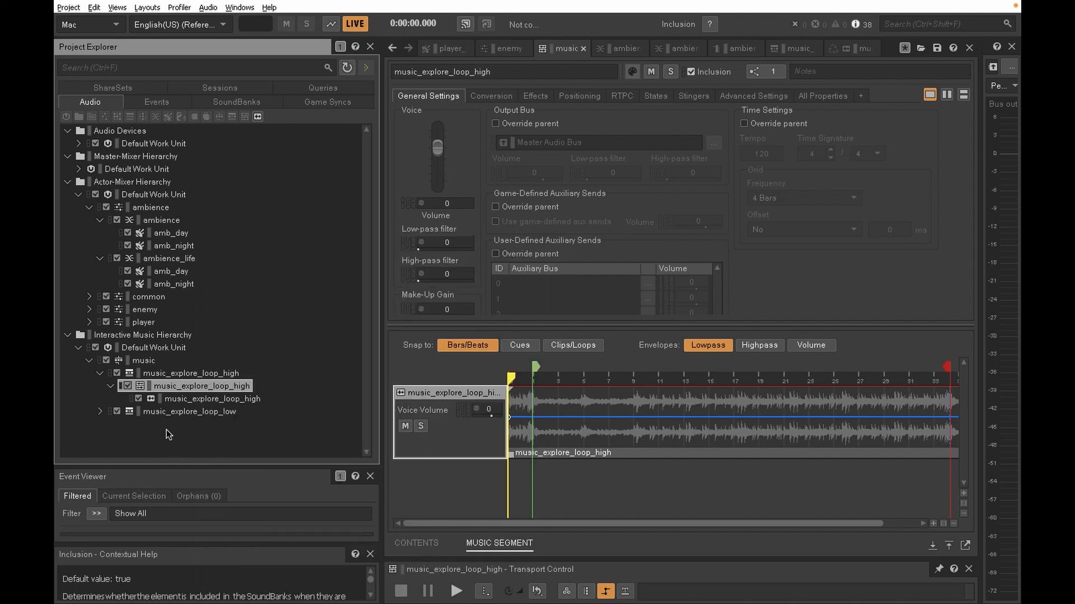
- Compare the music_explore_loop_high segment with its playlist container, collapse the segment, and reselect the playlist container
click(223, 390)
click(235, 386)
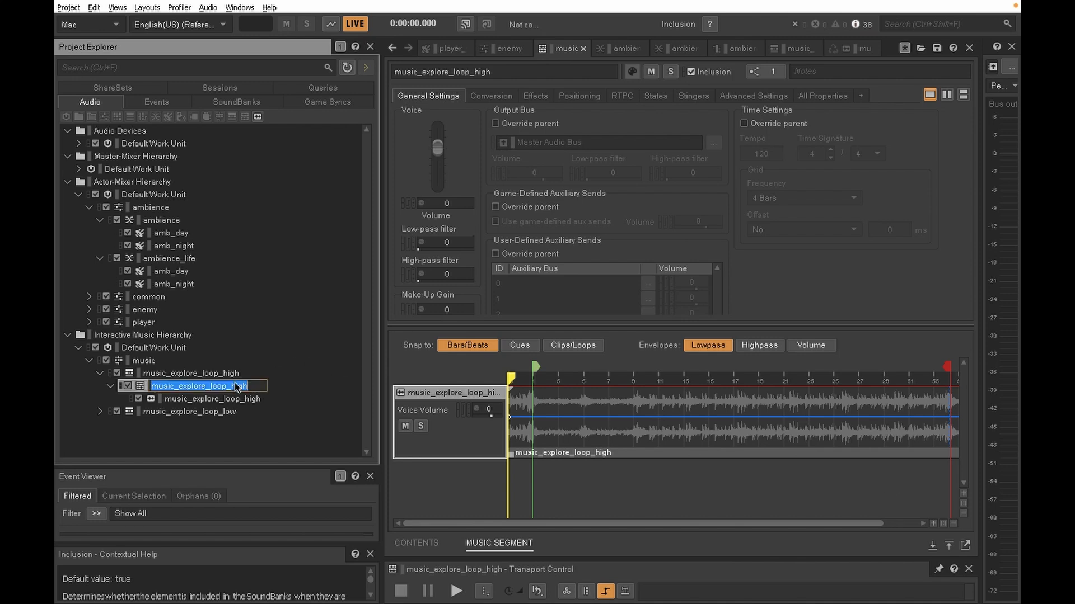
click(229, 371)
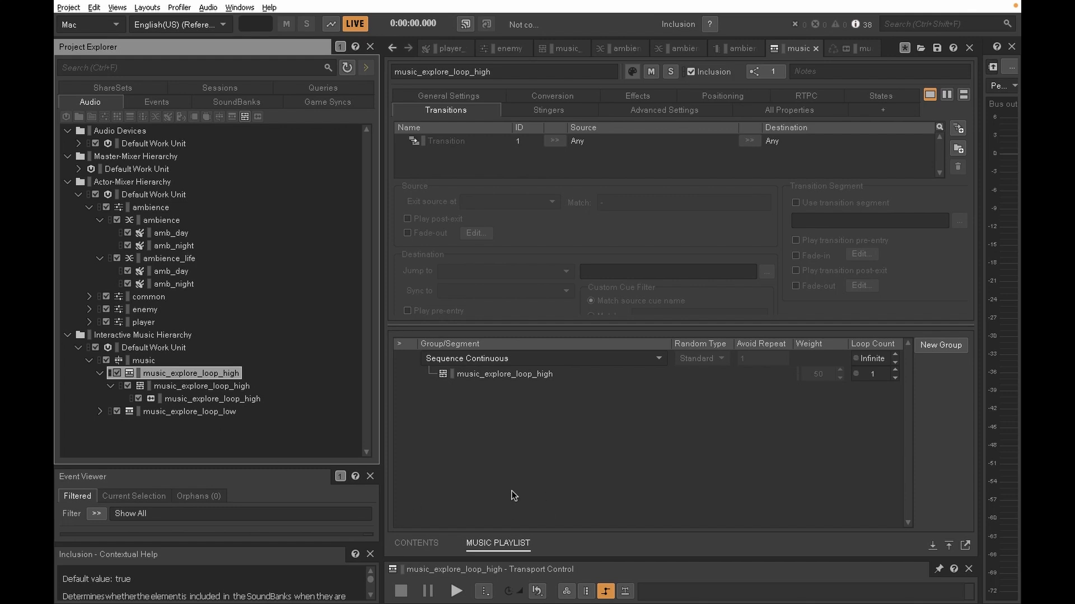
click(174, 380)
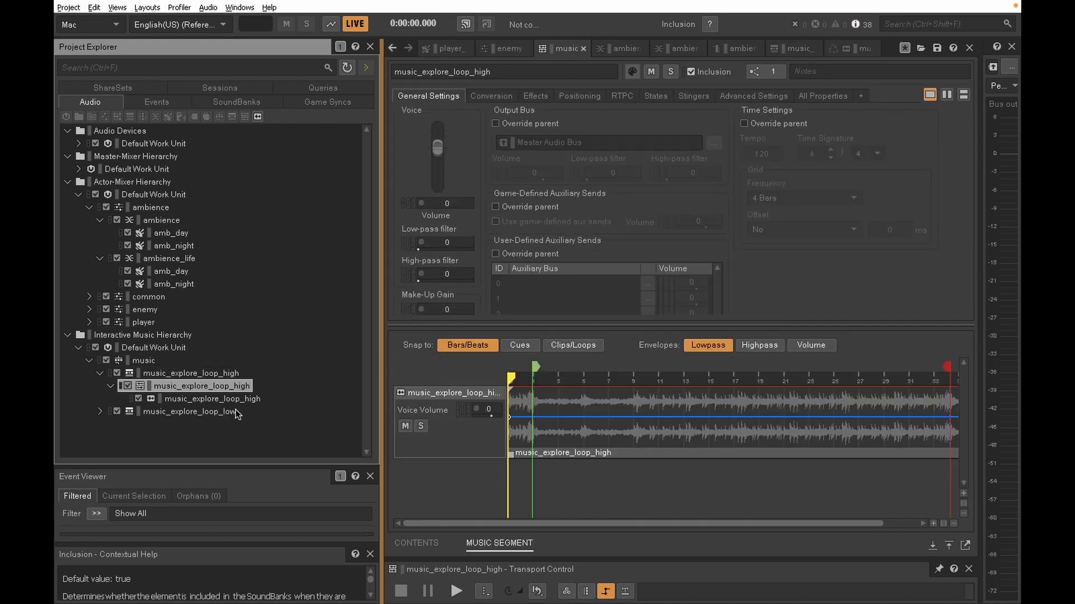
key(Left)
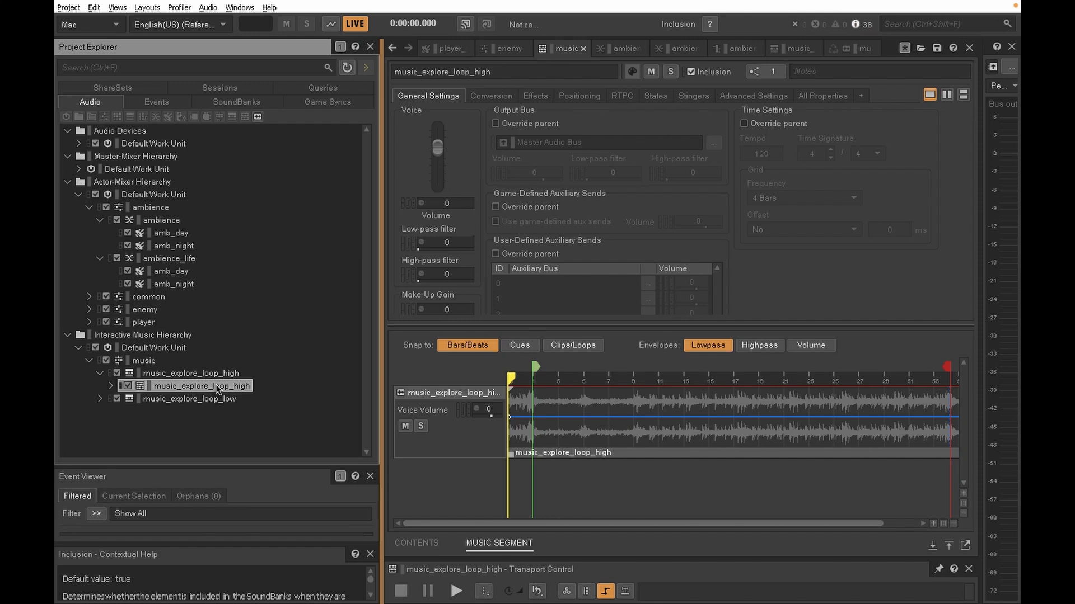
drag(254, 390, 224, 371)
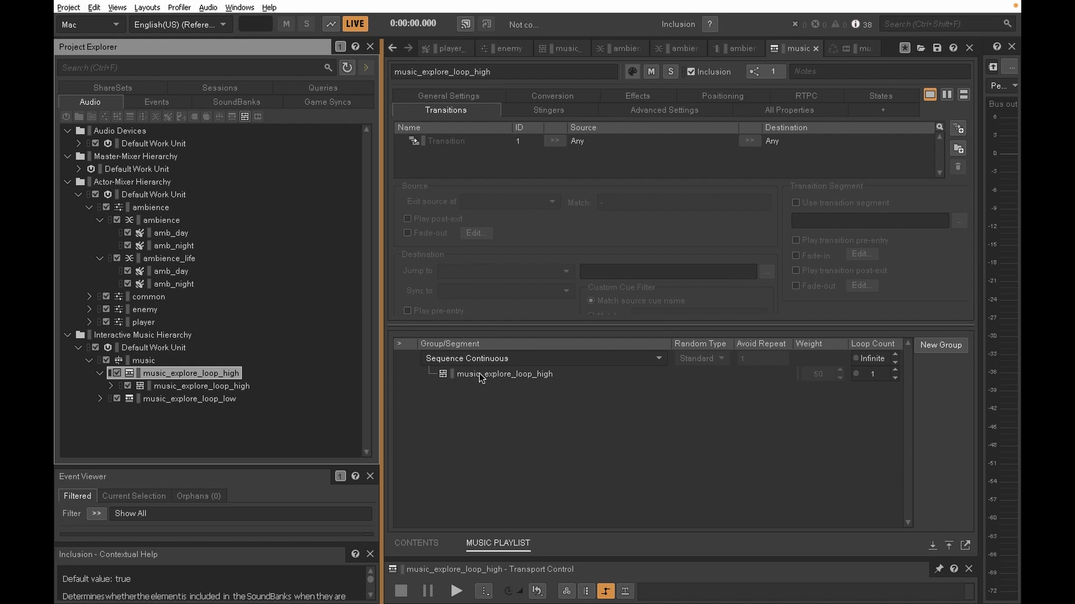
- Review the play mode options and loop count of the top-level group in the music_explore_loop_high playlist
click(452, 359)
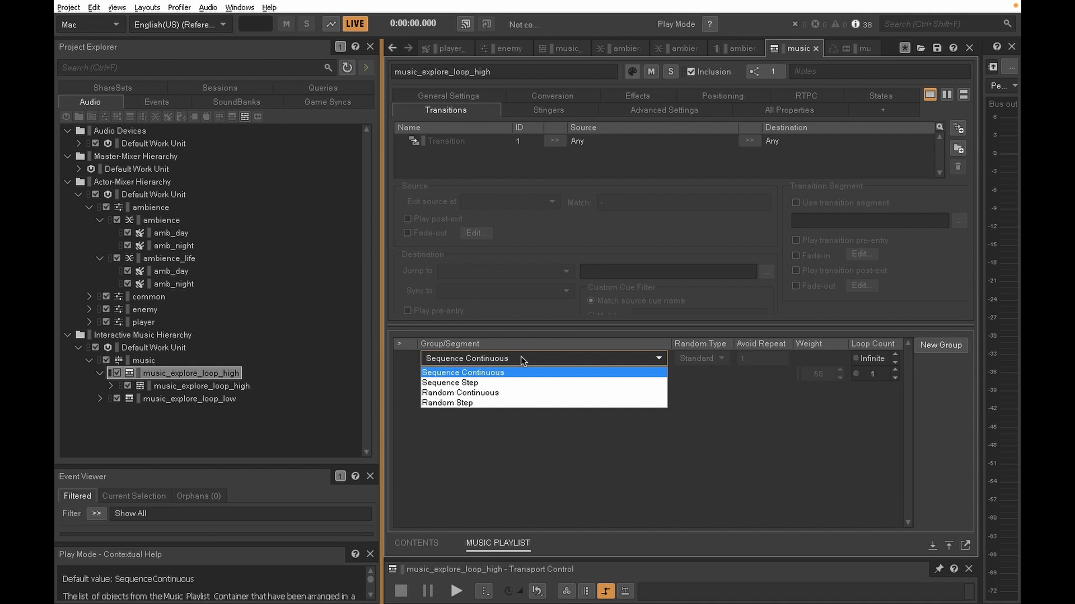
click(489, 435)
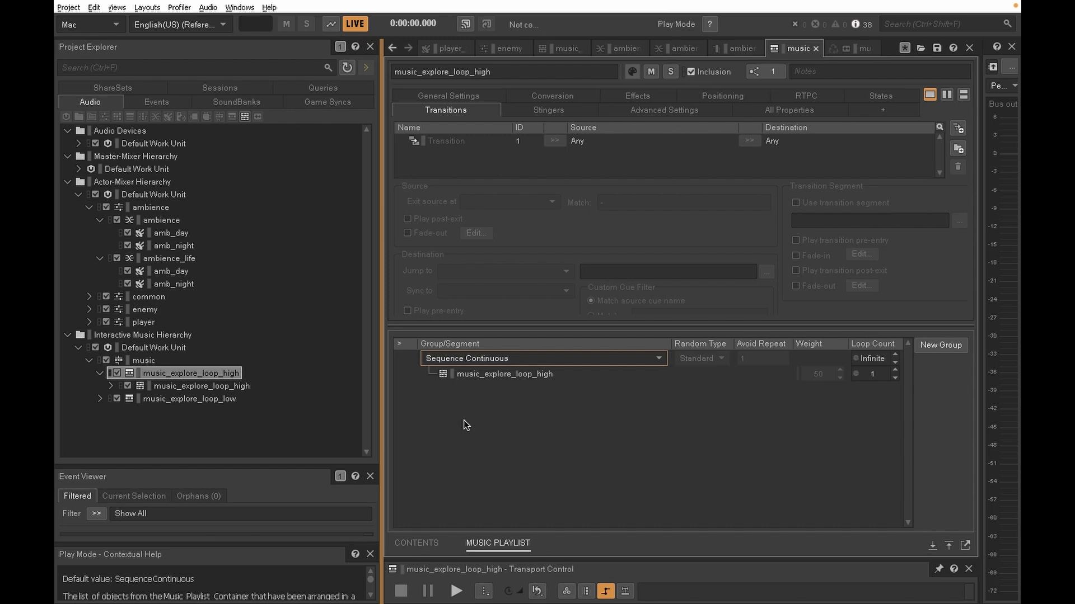
click(878, 361)
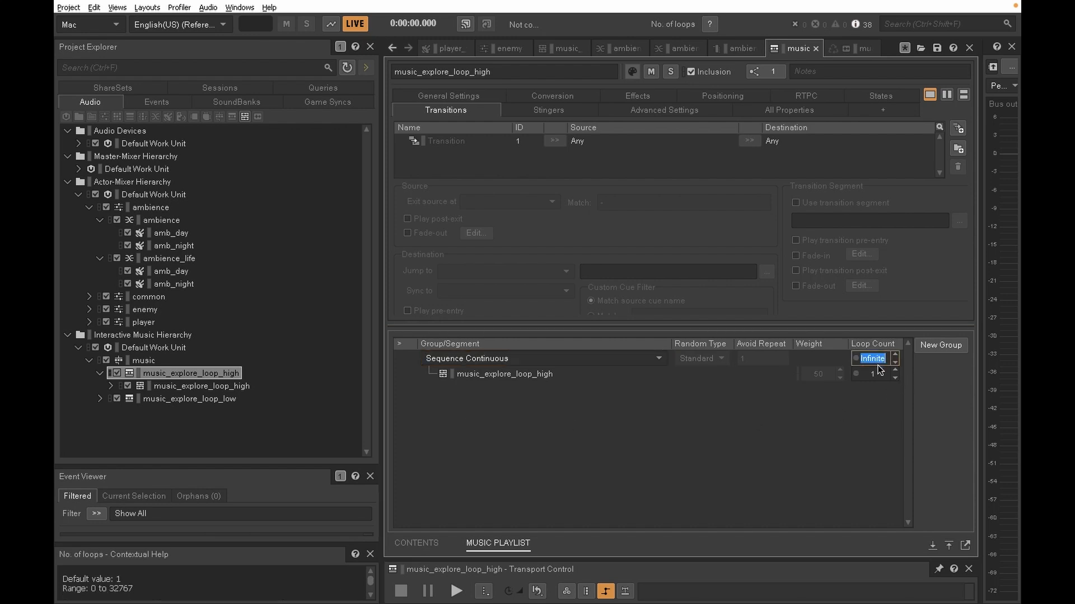
click(879, 397)
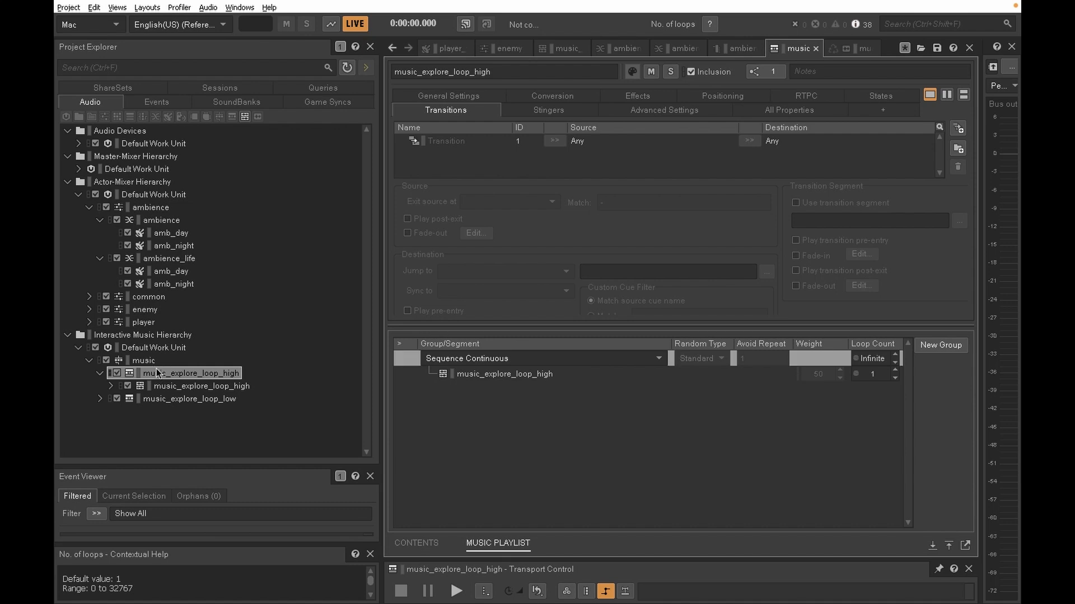
- Collapse the music_explore_loop_high playlist and show the music switch container's switch group and full path list
click(99, 374)
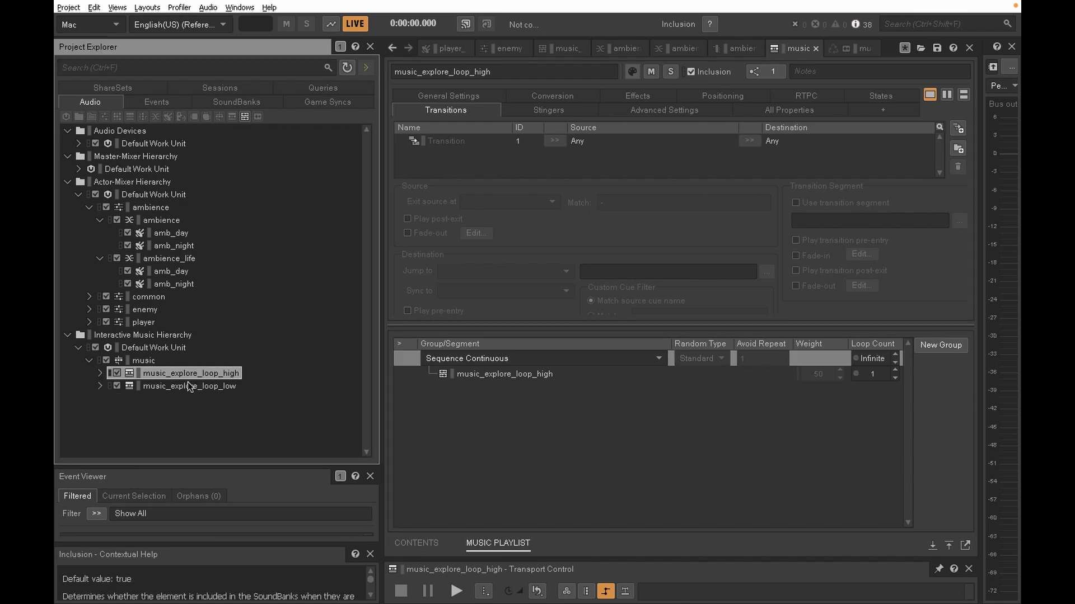
click(188, 386)
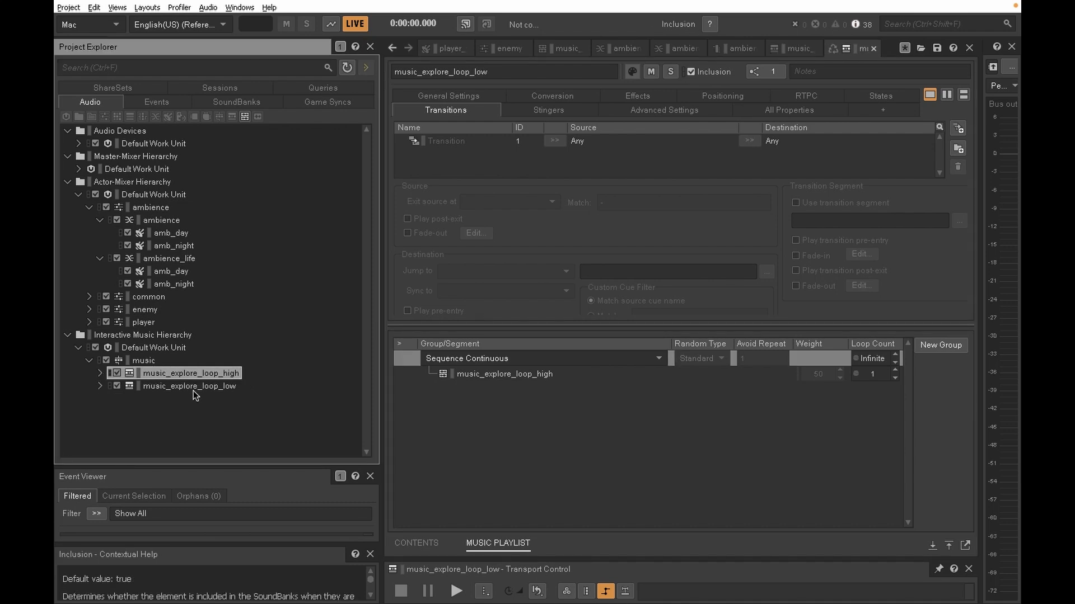
click(145, 361)
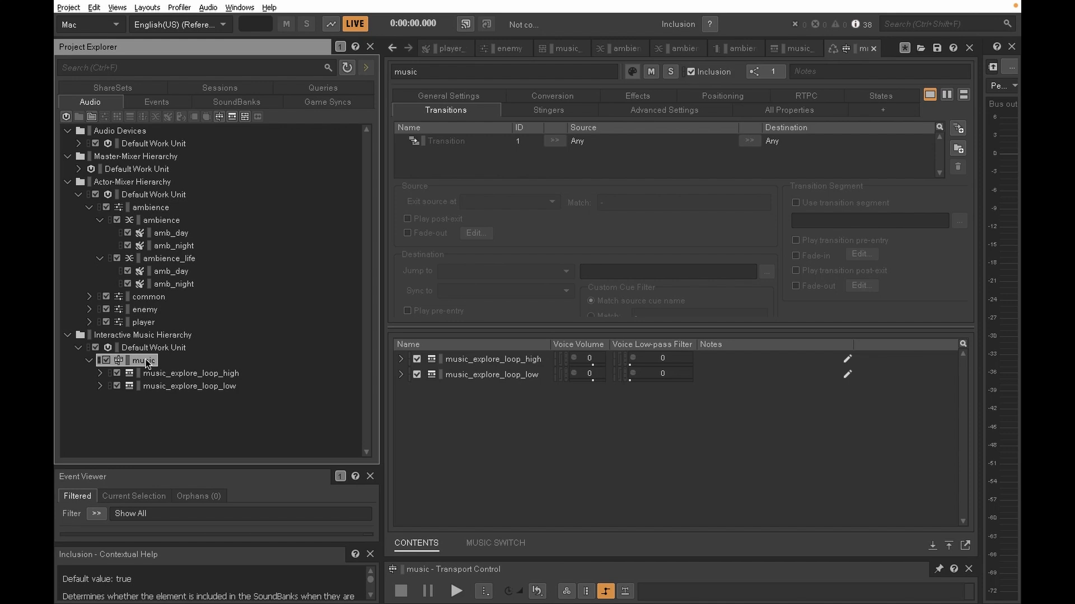
click(510, 543)
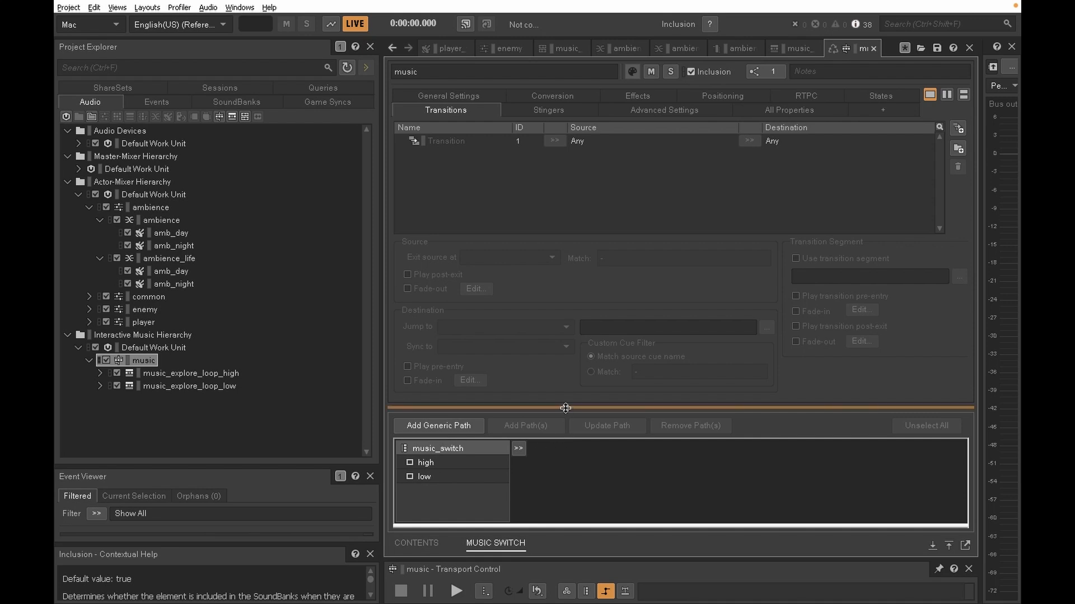
drag(569, 391, 574, 343)
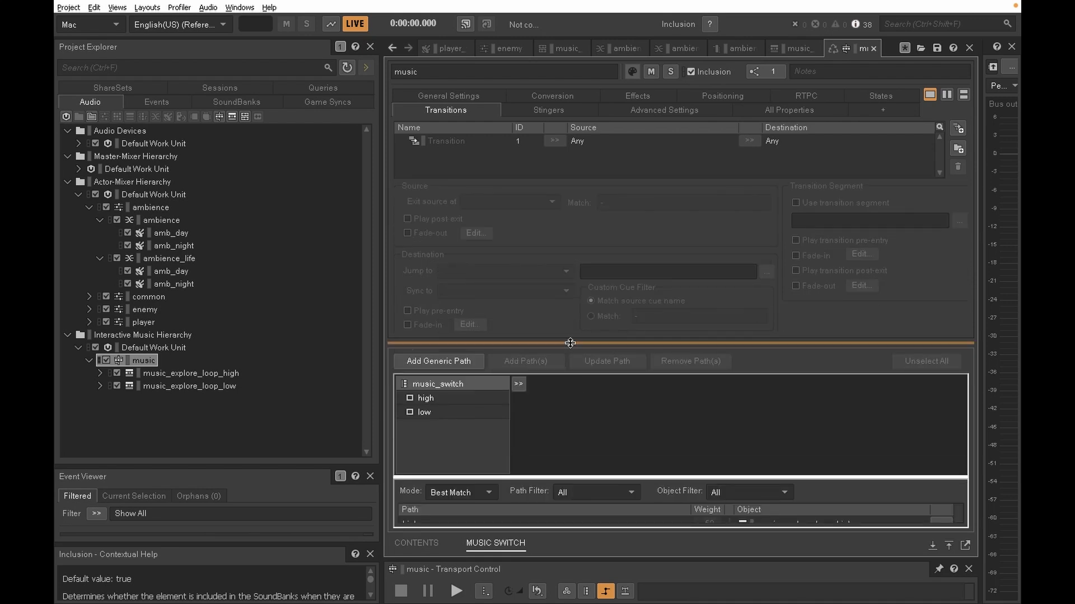
drag(583, 256, 583, 210)
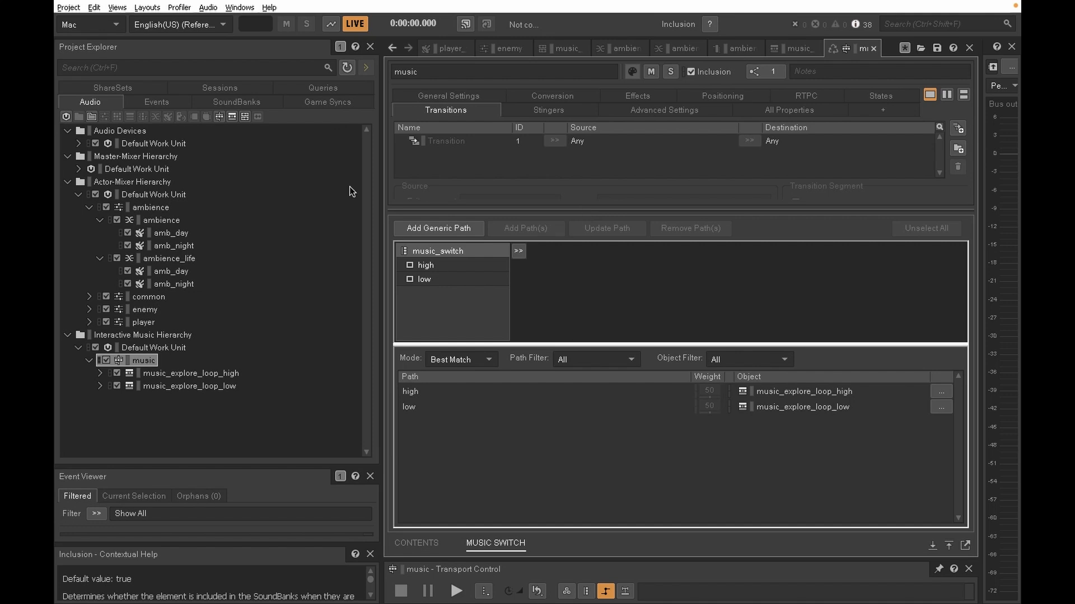
- Look up the project's switch groups, collapse fsSwitch, and inspect the high and low switches inside music_switch
click(333, 103)
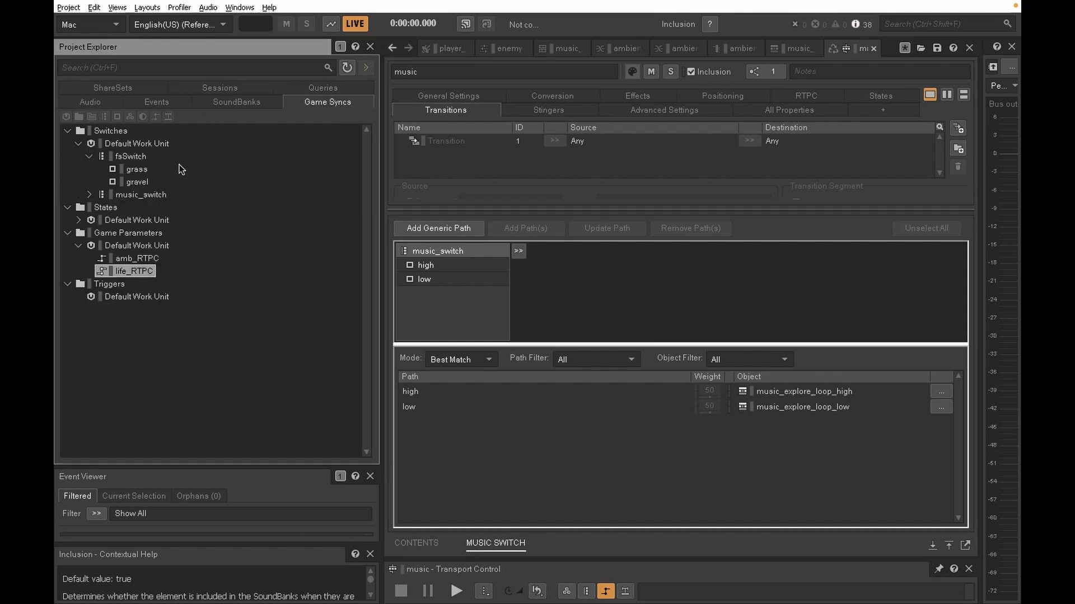
double_click(126, 157)
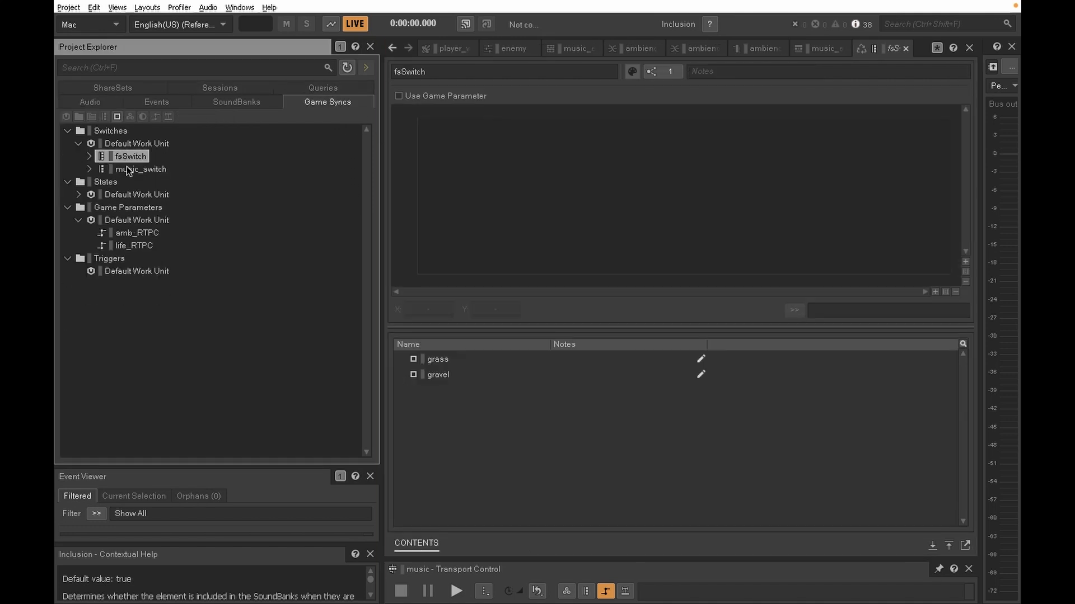
double_click(131, 170)
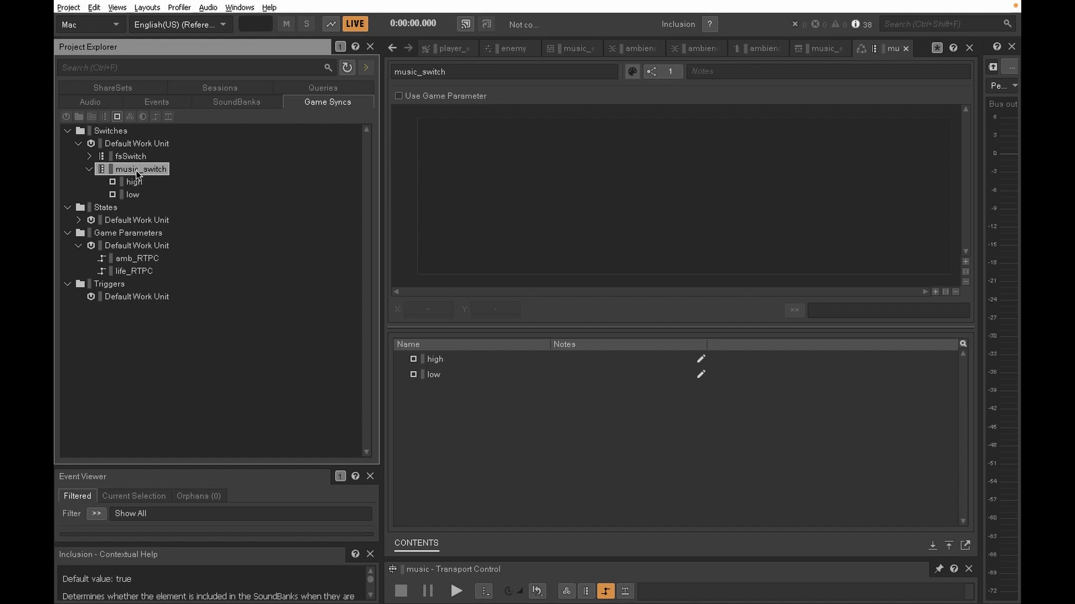
click(135, 183)
click(133, 194)
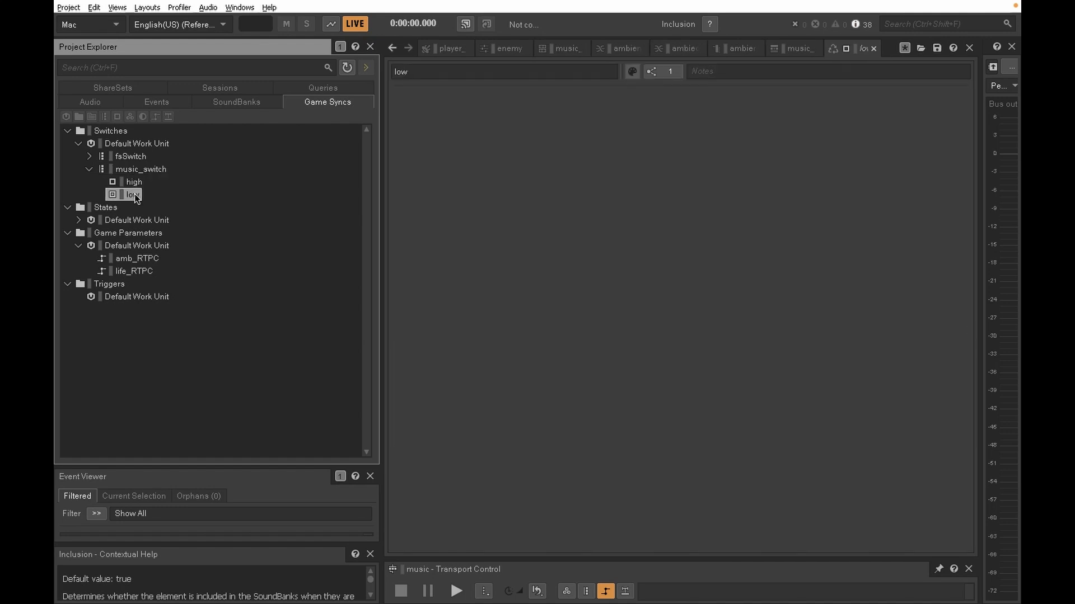
- Expand the States work unit, inspect the states in the fs_states group, and collapse the group
click(137, 220)
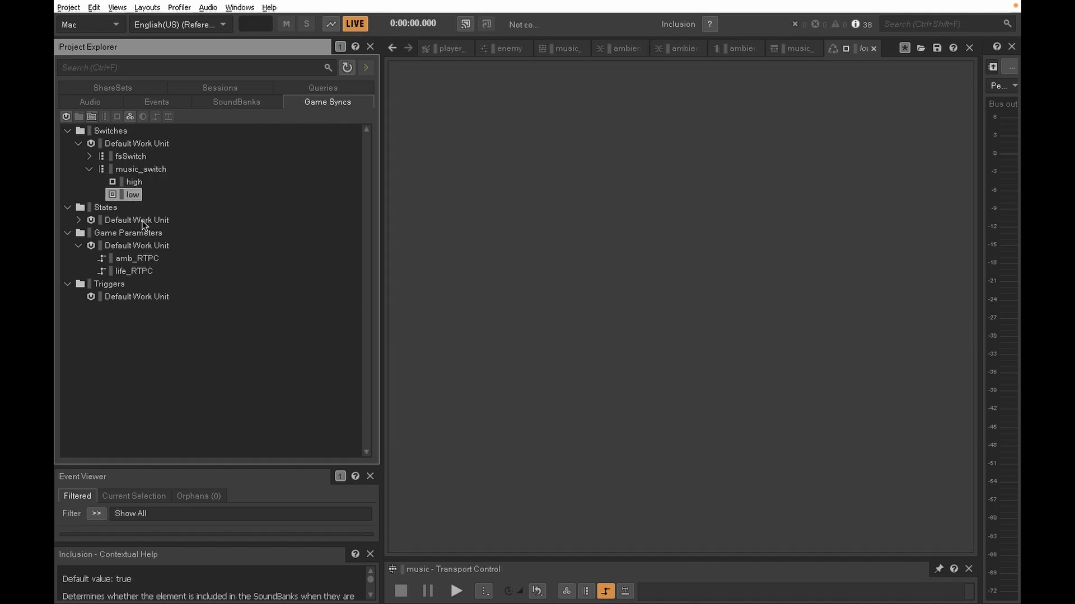
double_click(140, 220)
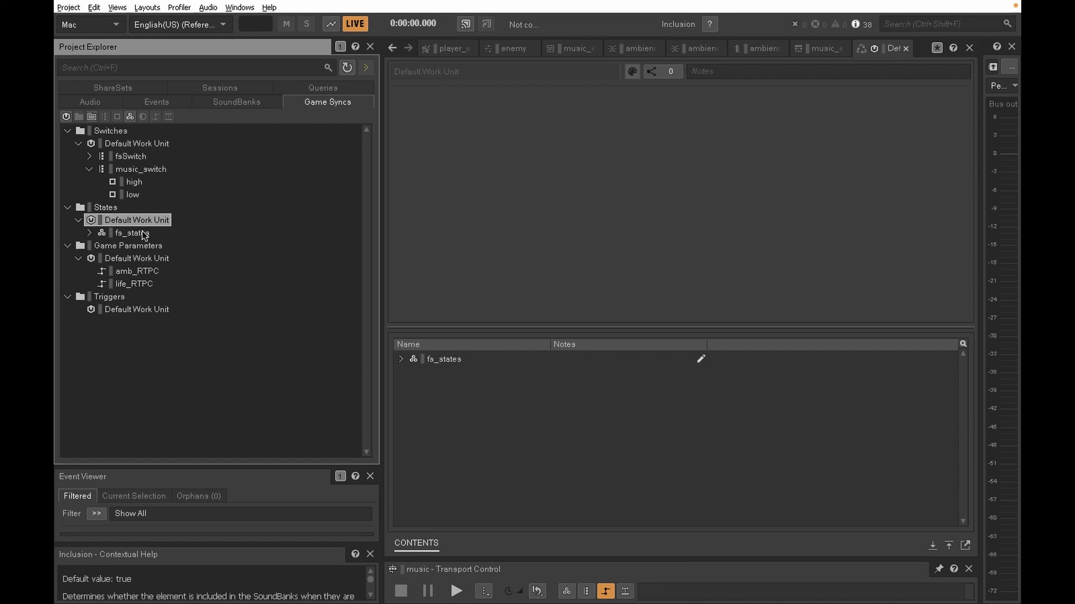
double_click(144, 233)
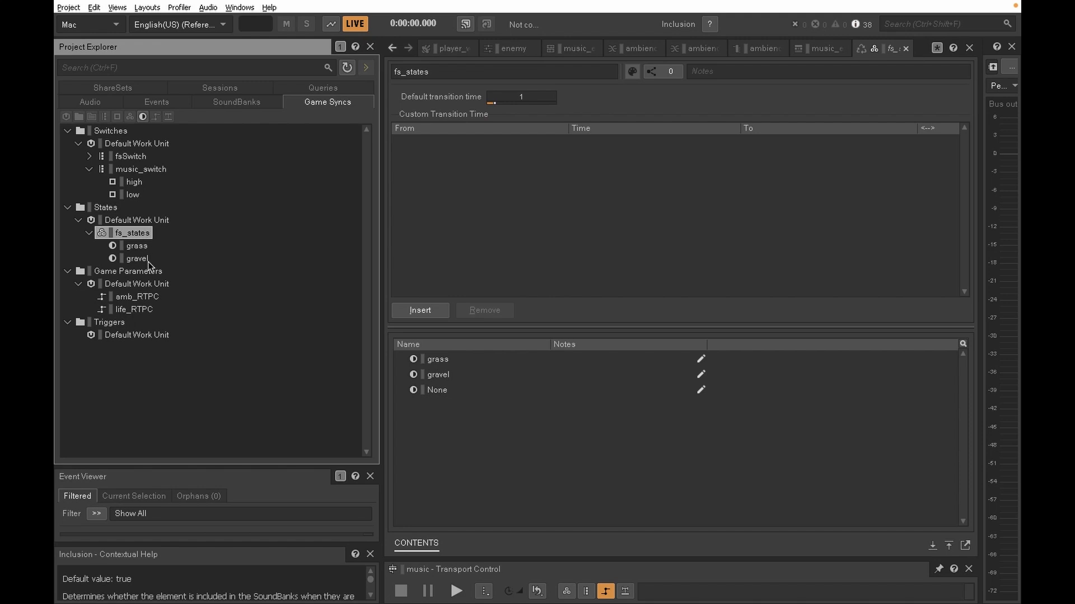
click(90, 234)
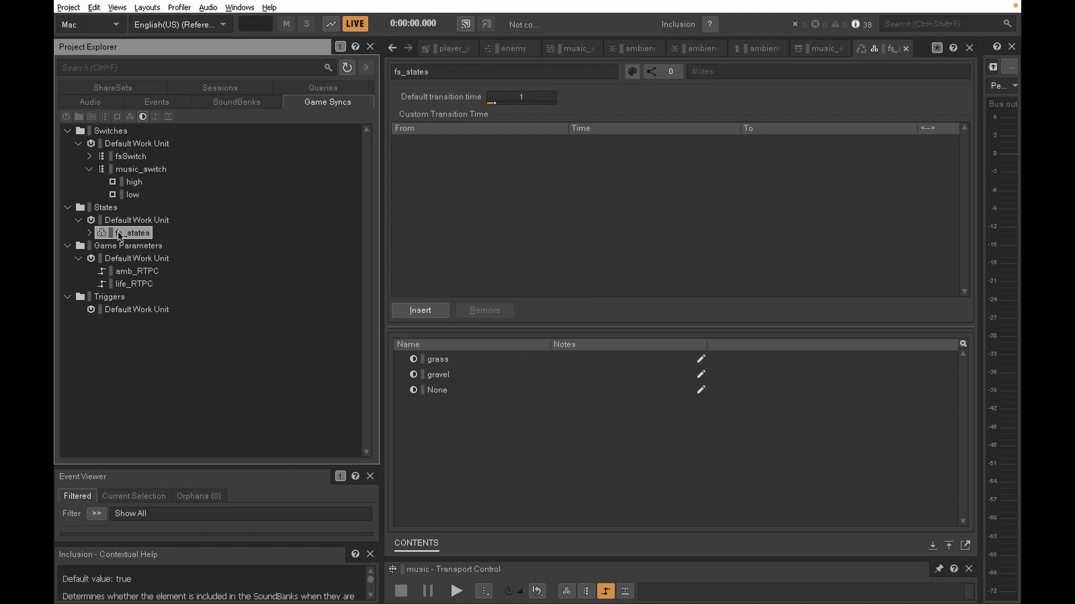
- Return to the music switch container and compare the playlist objects assigned to the high and low paths
click(90, 102)
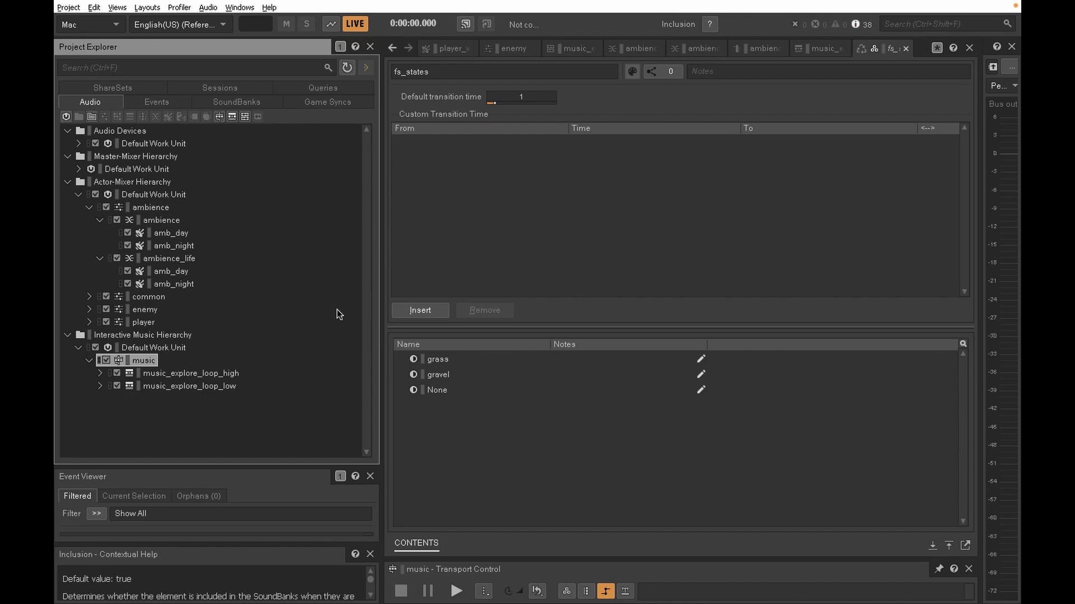
click(143, 363)
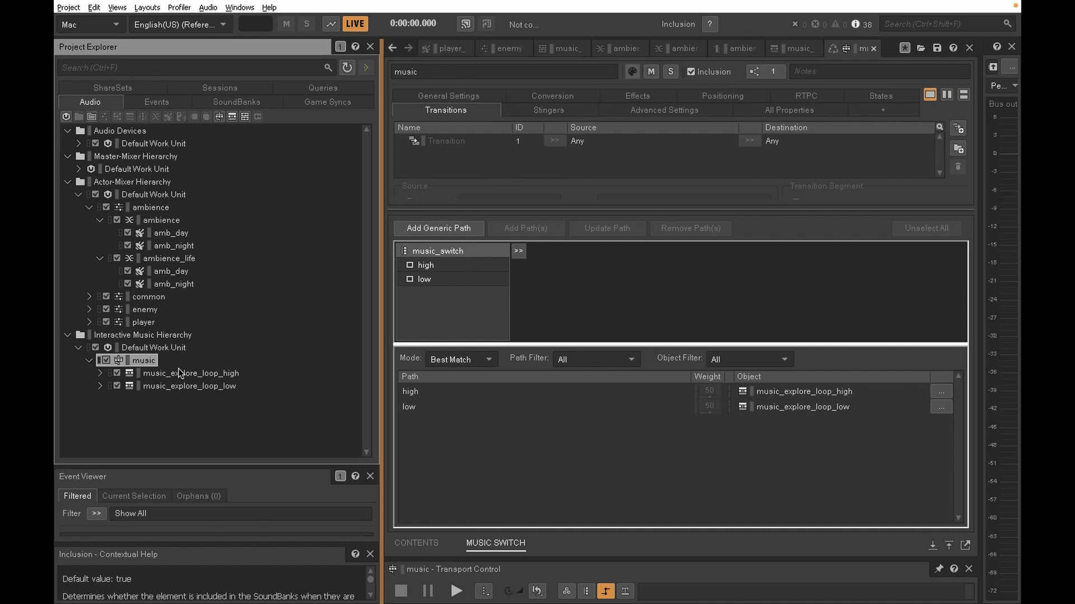
drag(164, 375, 234, 392)
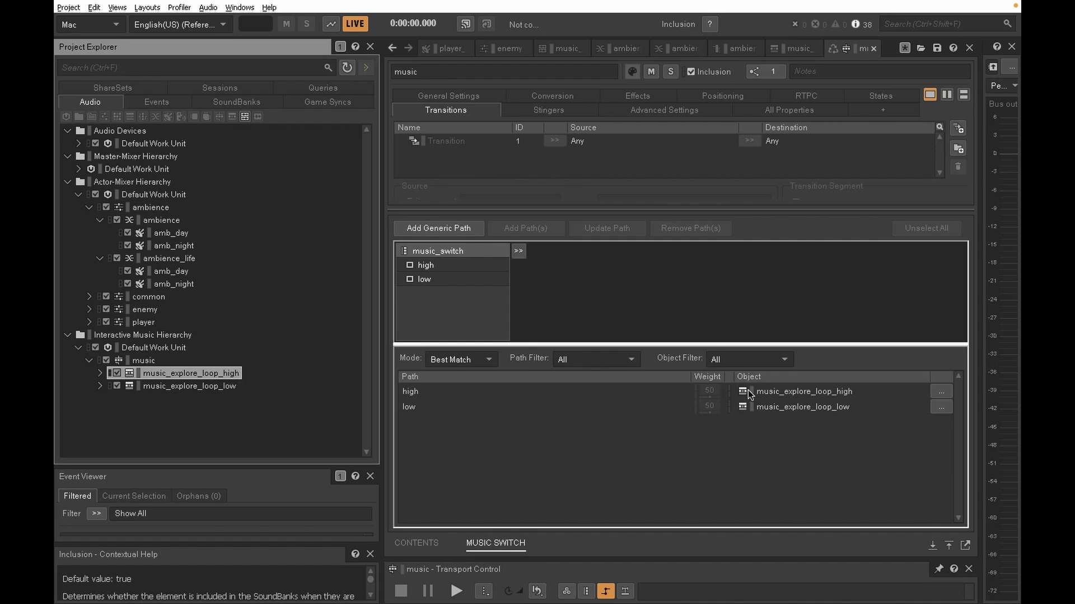
click(792, 393)
click(808, 408)
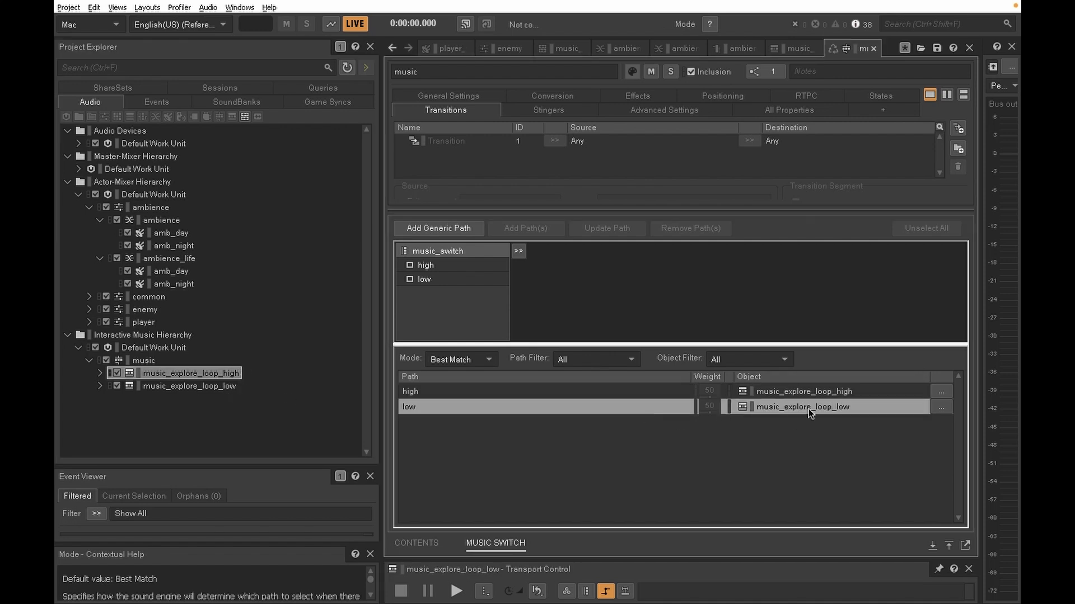
click(845, 394)
click(850, 404)
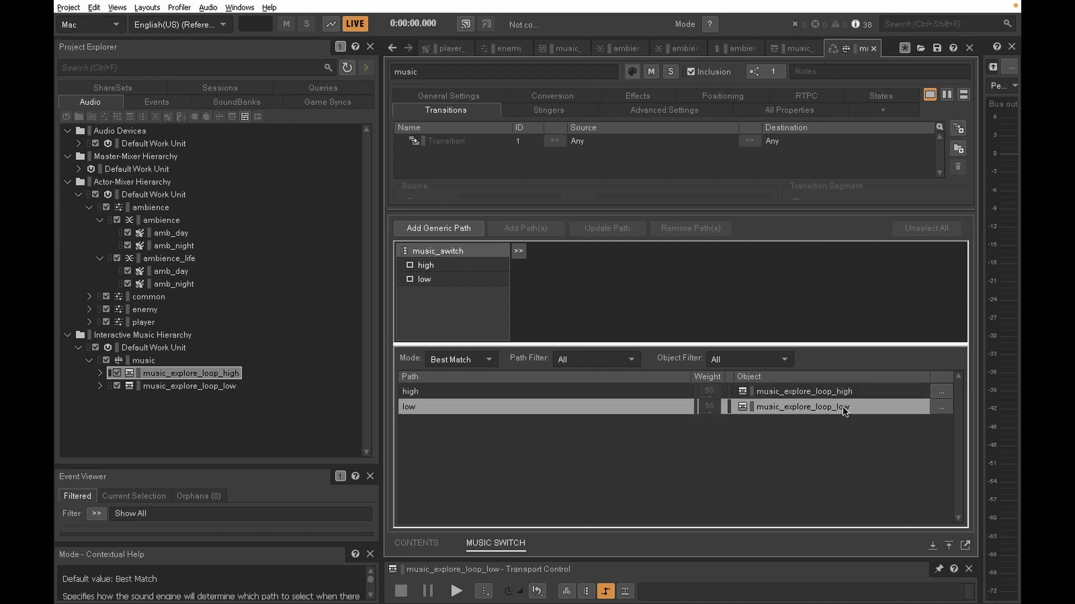
- Select the high path, then the music container, and review the transition list with its settings area enlarged
click(516, 386)
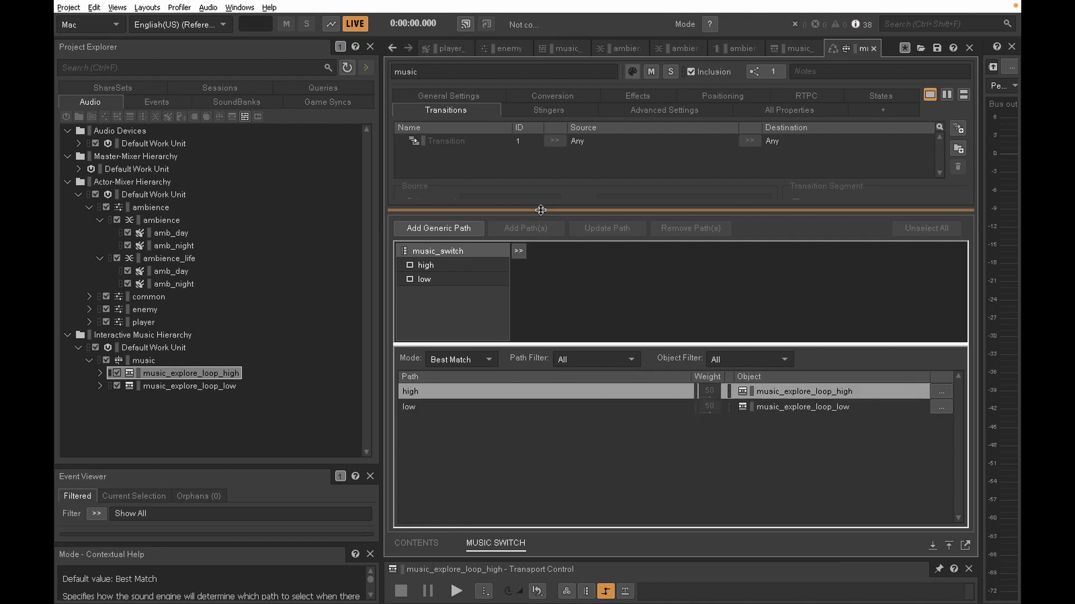
drag(556, 211, 556, 307)
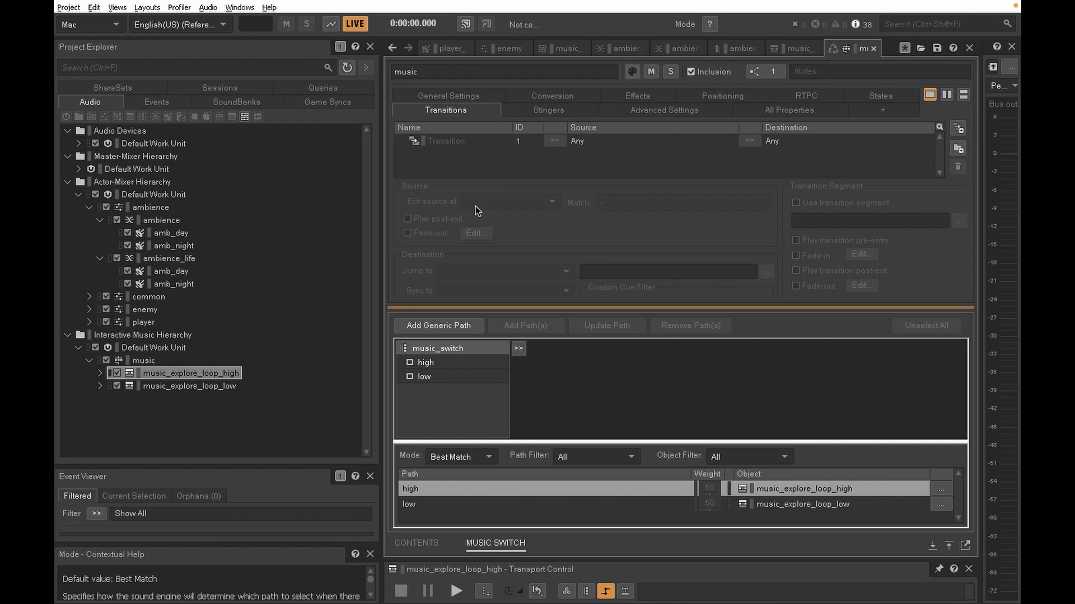
click(120, 362)
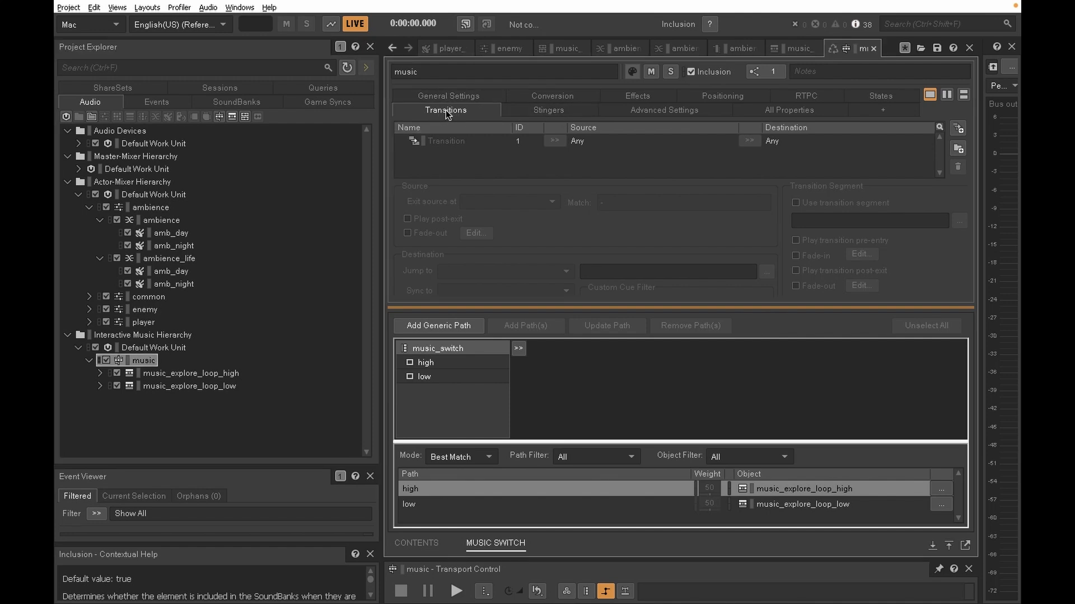
click(438, 143)
right_click(443, 162)
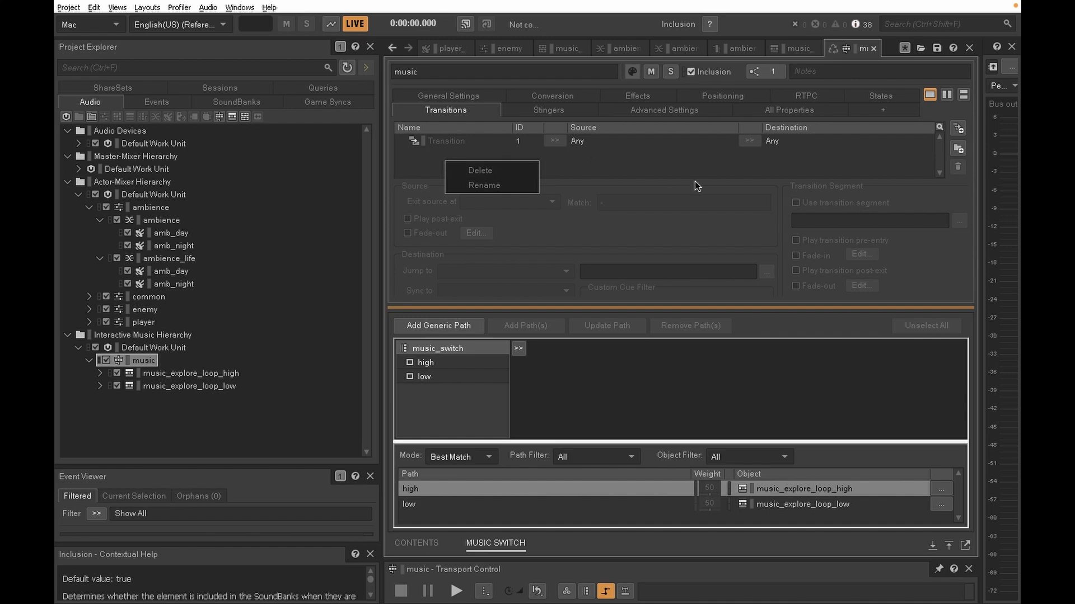
key(Escape)
- Try out a second transition by browsing the high and low playlists as its source, and delete that transition
click(959, 129)
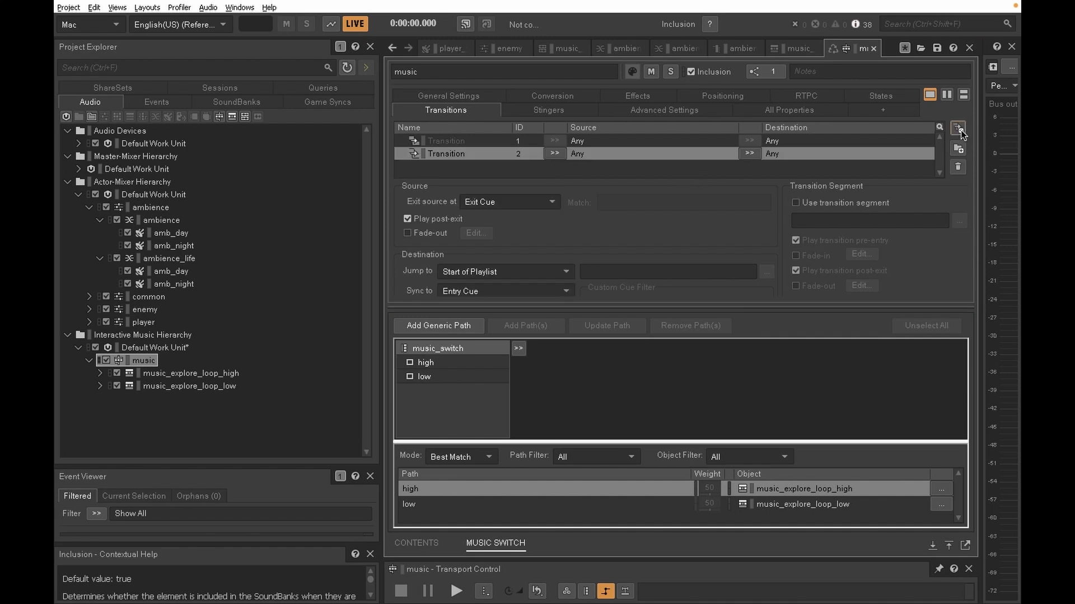
click(555, 154)
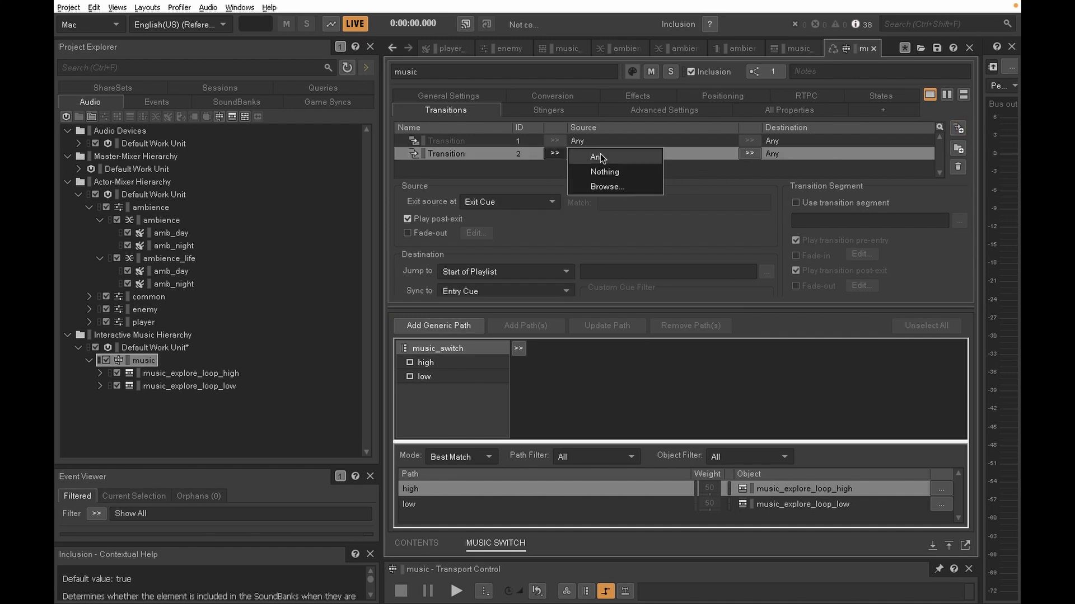
click(604, 186)
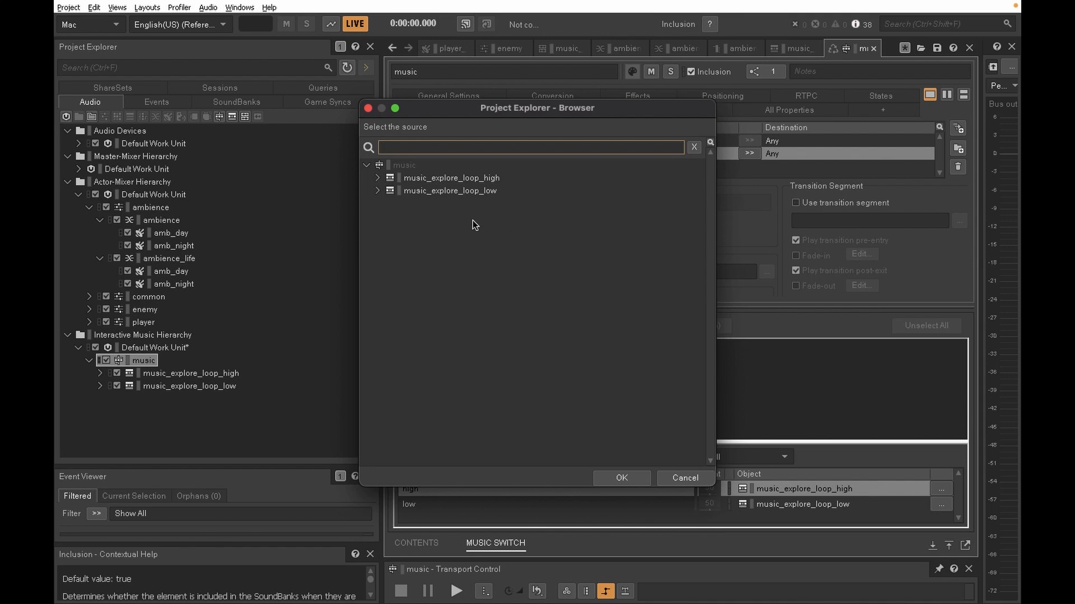
click(463, 179)
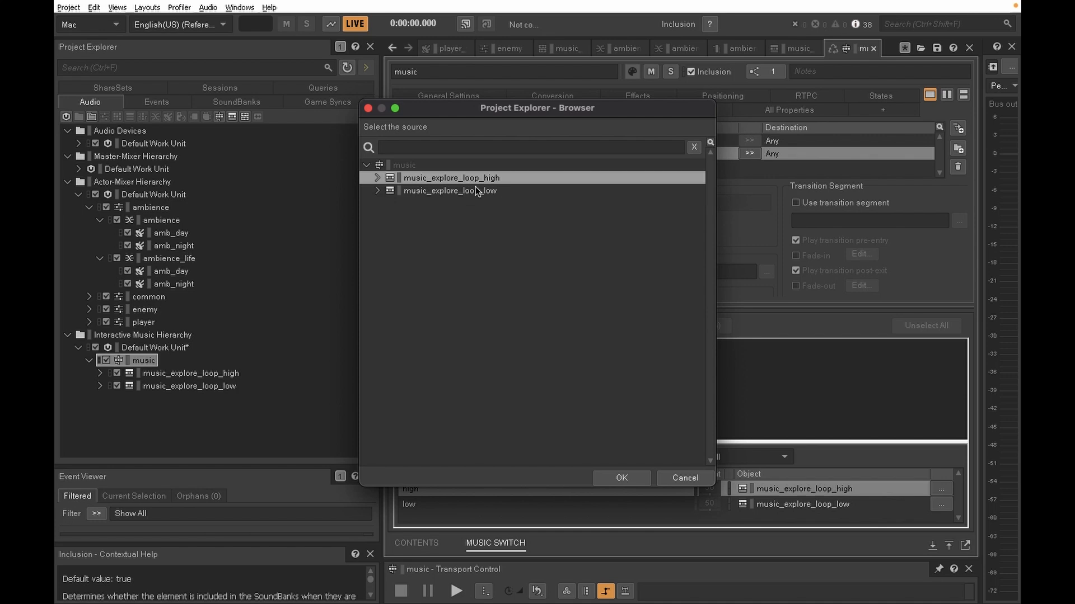
click(480, 189)
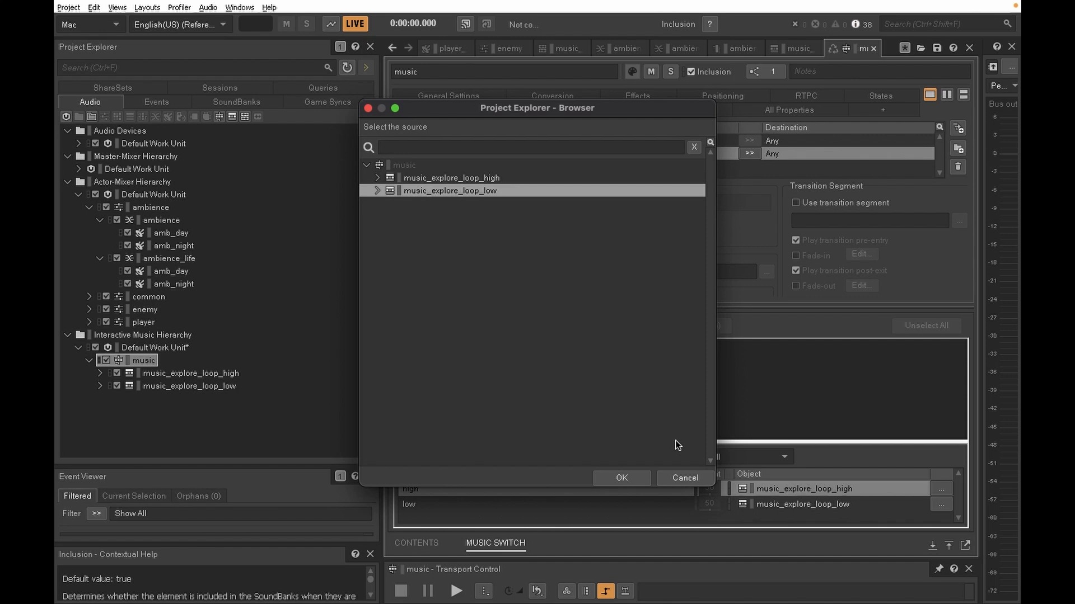
click(693, 480)
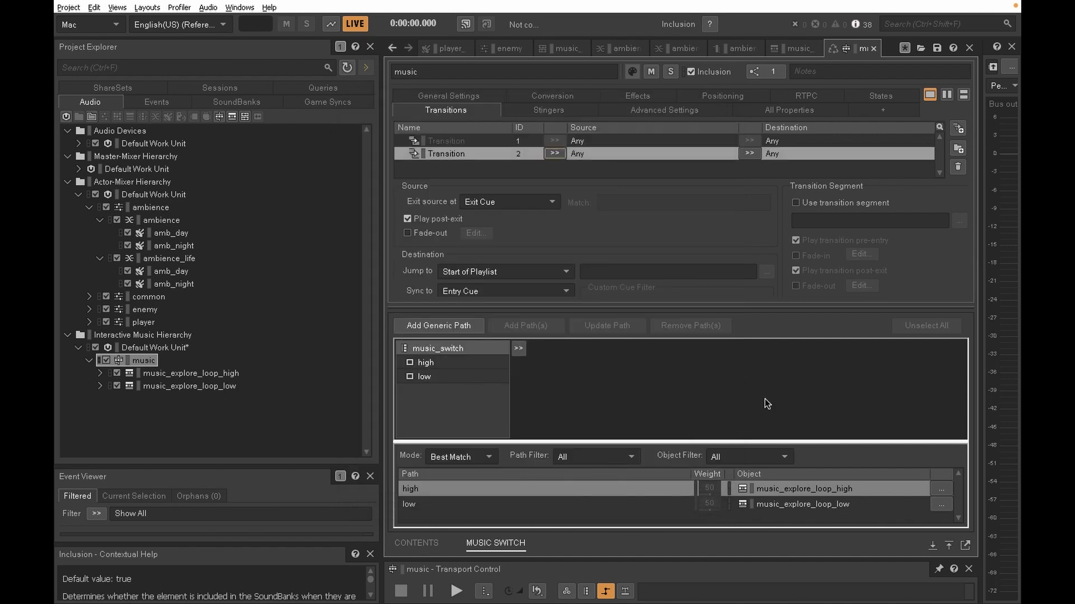
right_click(485, 154)
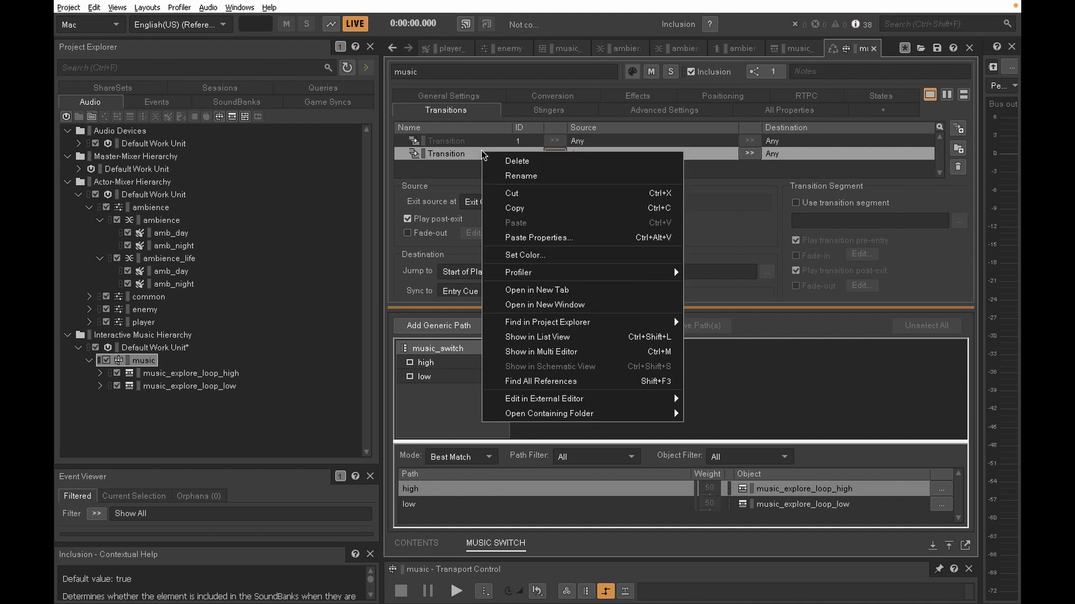
click(520, 161)
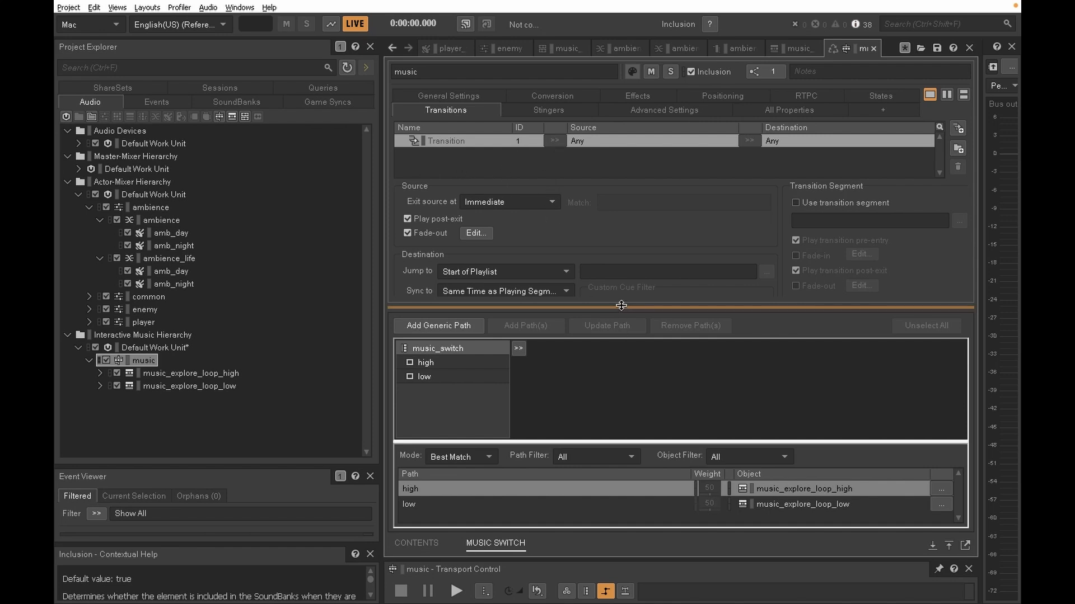
- Examine the default transition's exit source and sync options, keeping Immediate and Same Time as Playing Segment selected
drag(621, 305, 620, 366)
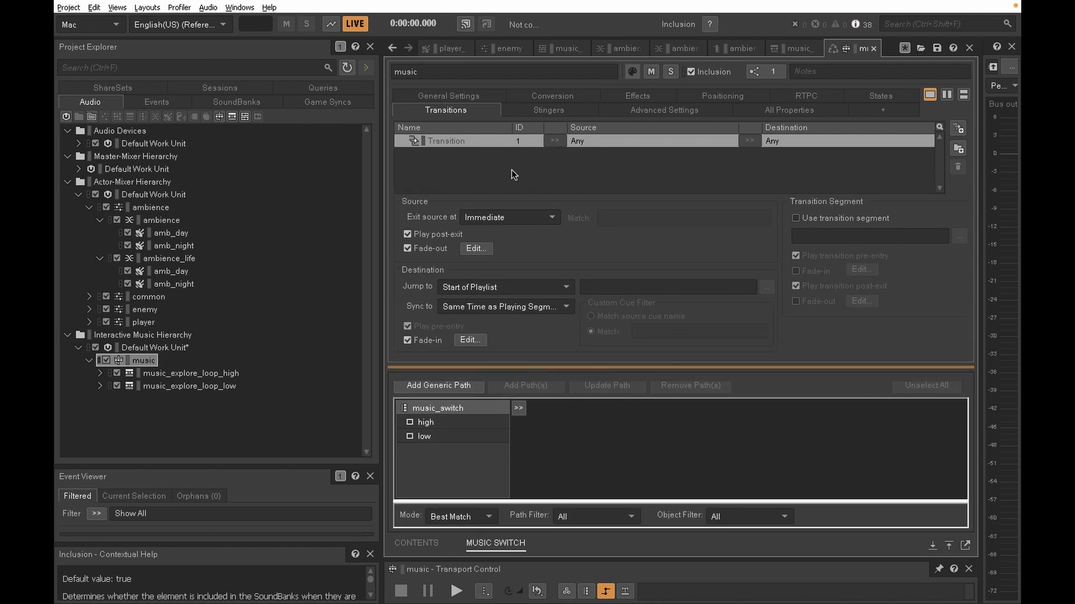
click(553, 220)
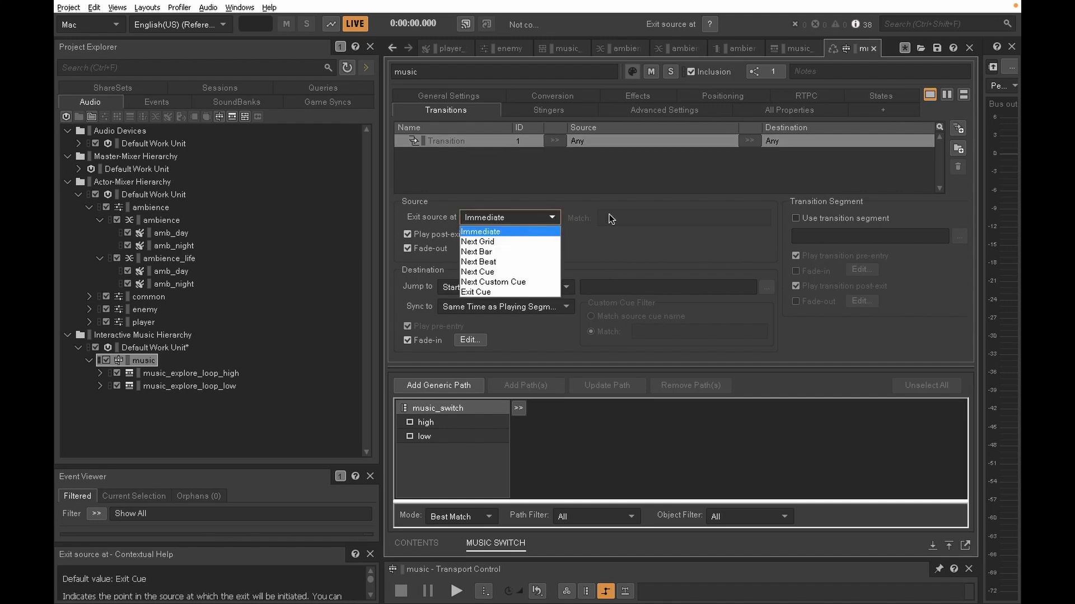
click(588, 233)
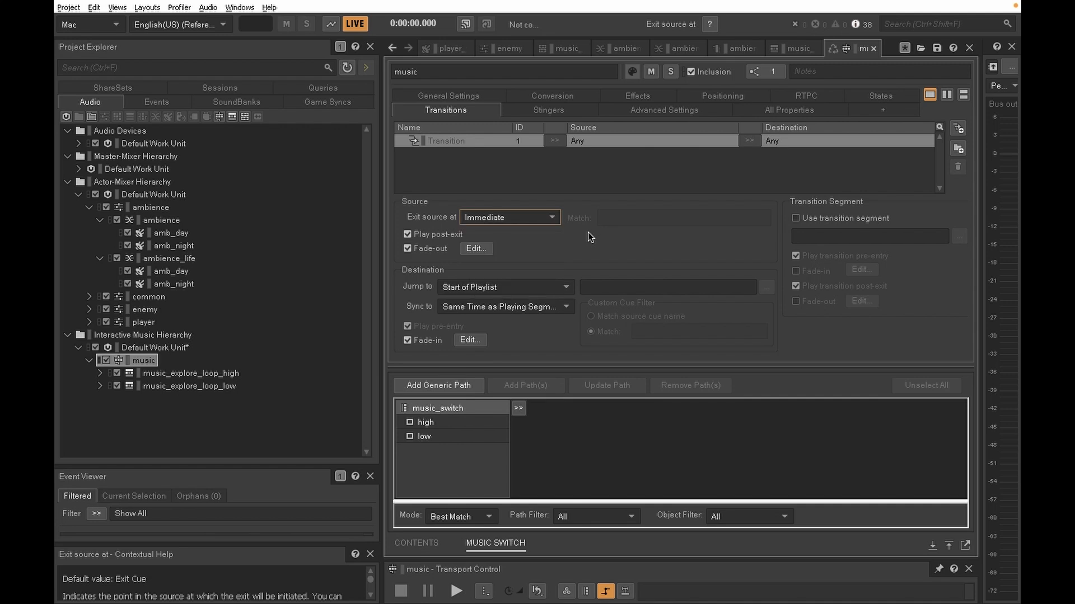
click(527, 307)
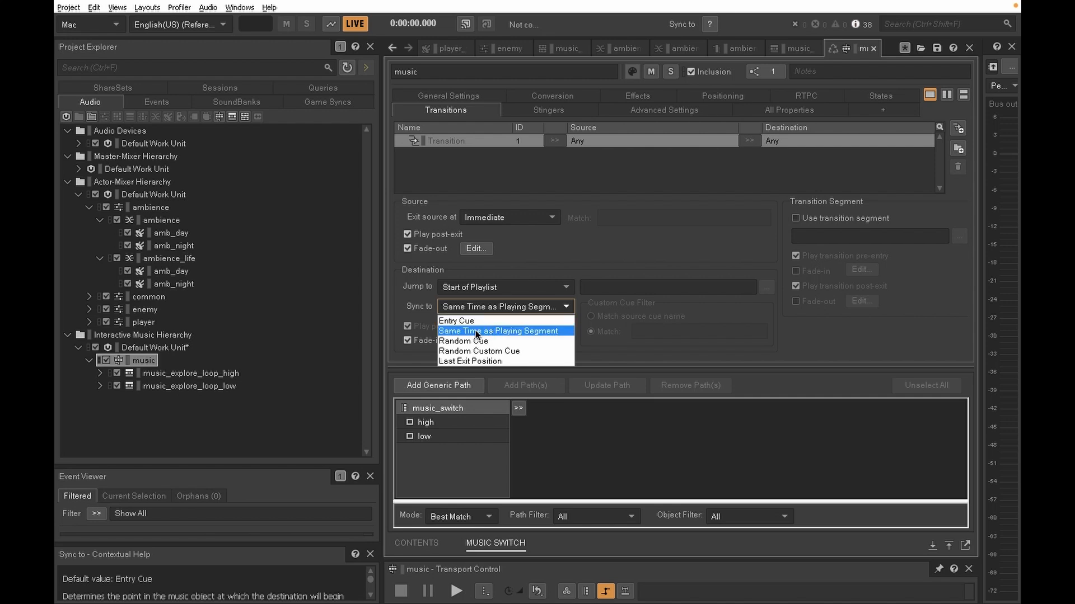
click(536, 330)
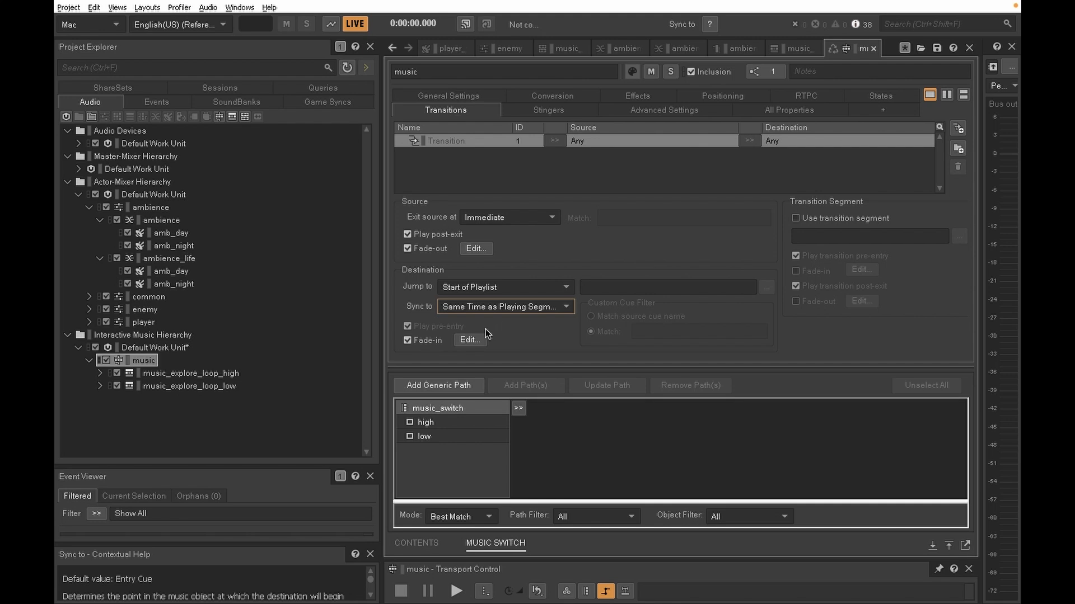
- Compare the Source Fade-out and Destination Fade-in settings of the transition side by side, and close both fade editors
click(476, 248)
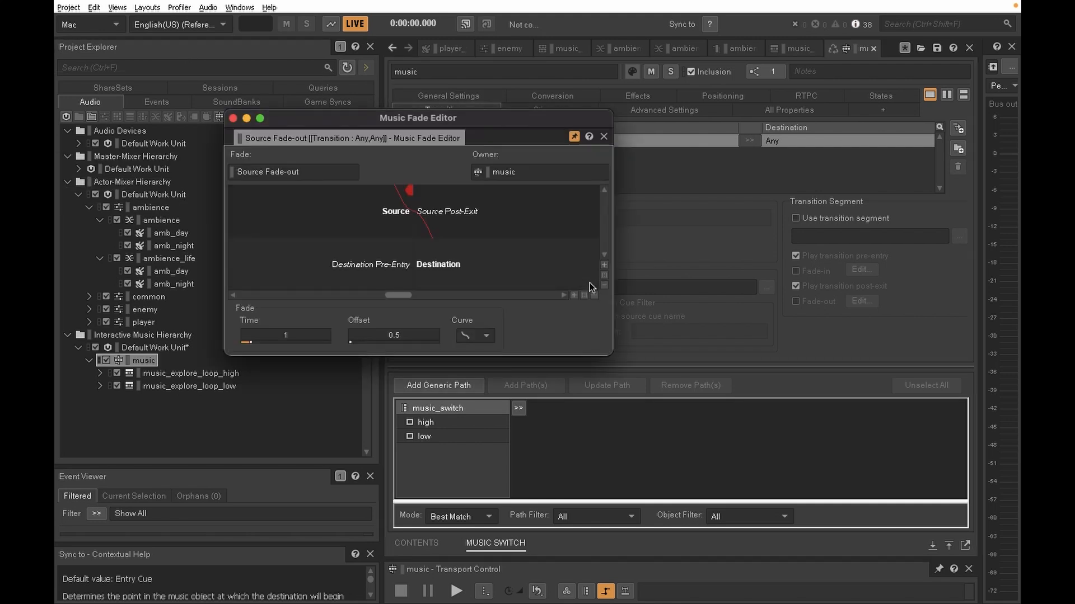
drag(484, 116, 733, 72)
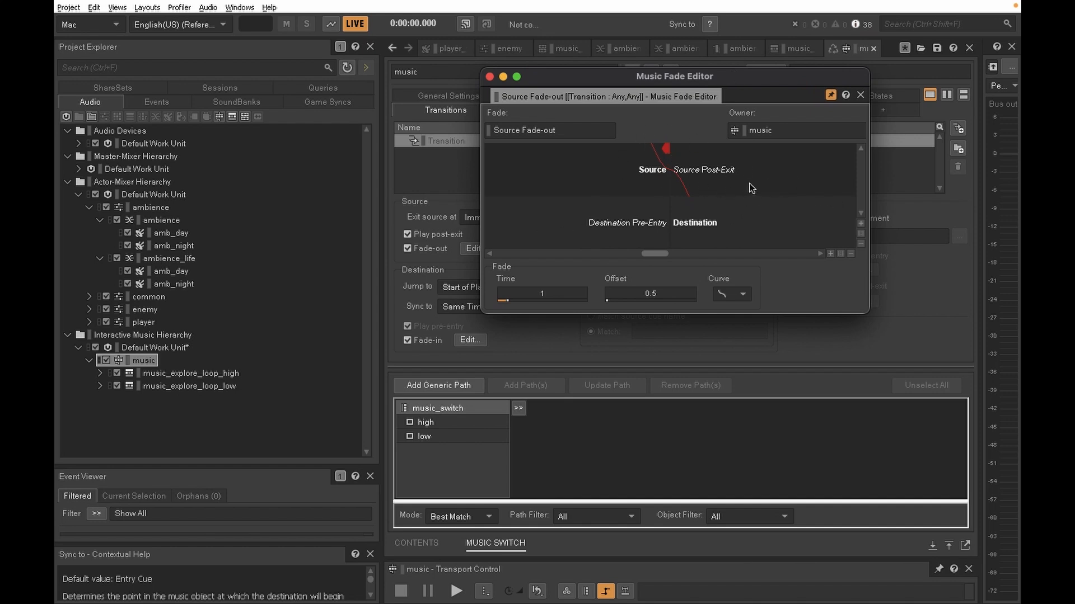
click(467, 341)
drag(576, 84, 576, 331)
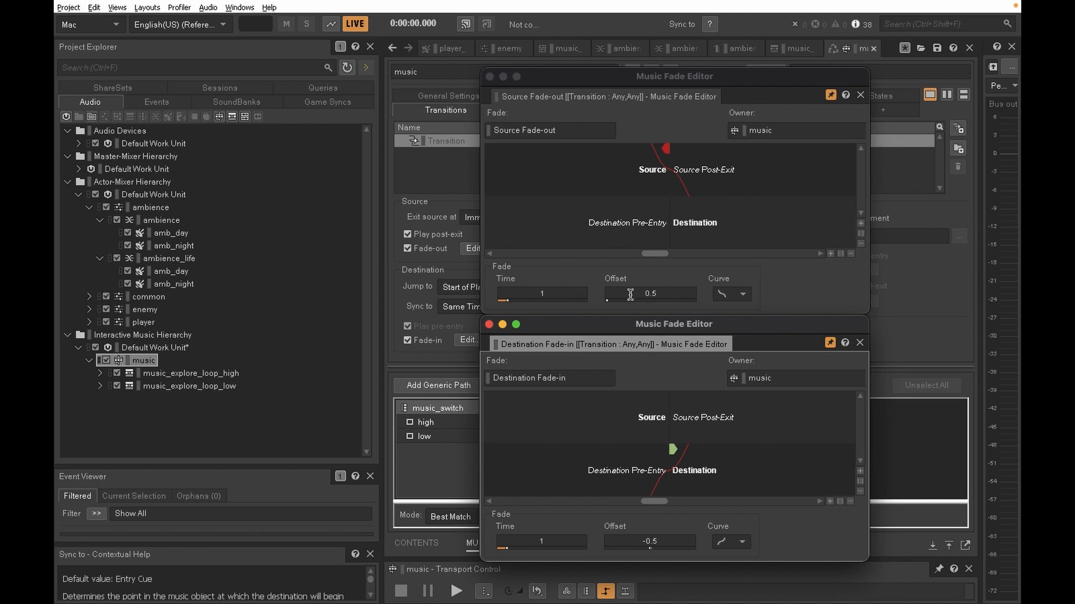
click(576, 294)
click(577, 294)
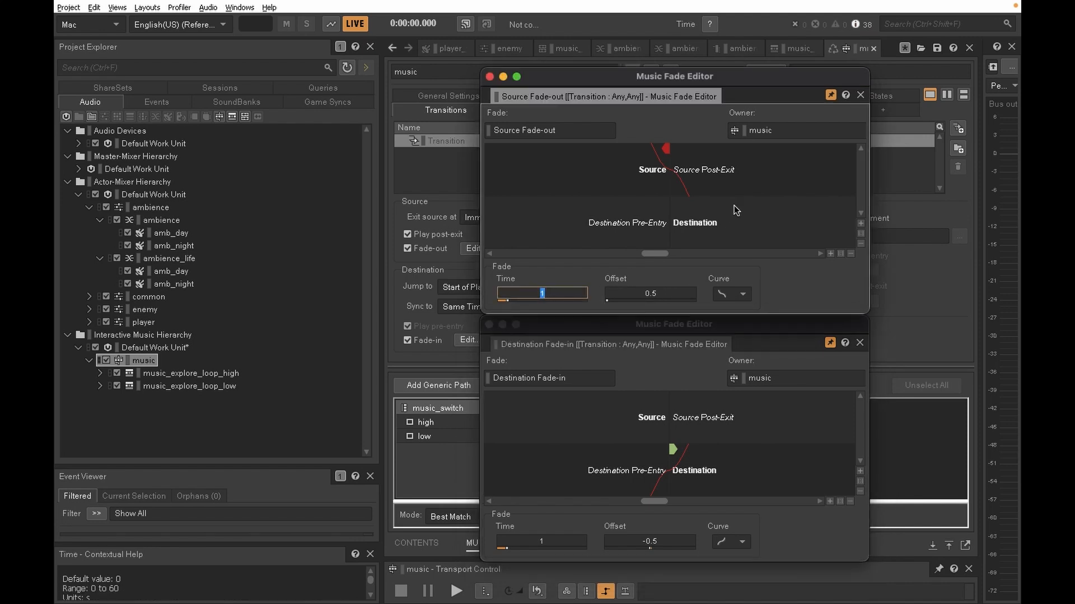
click(697, 200)
click(490, 76)
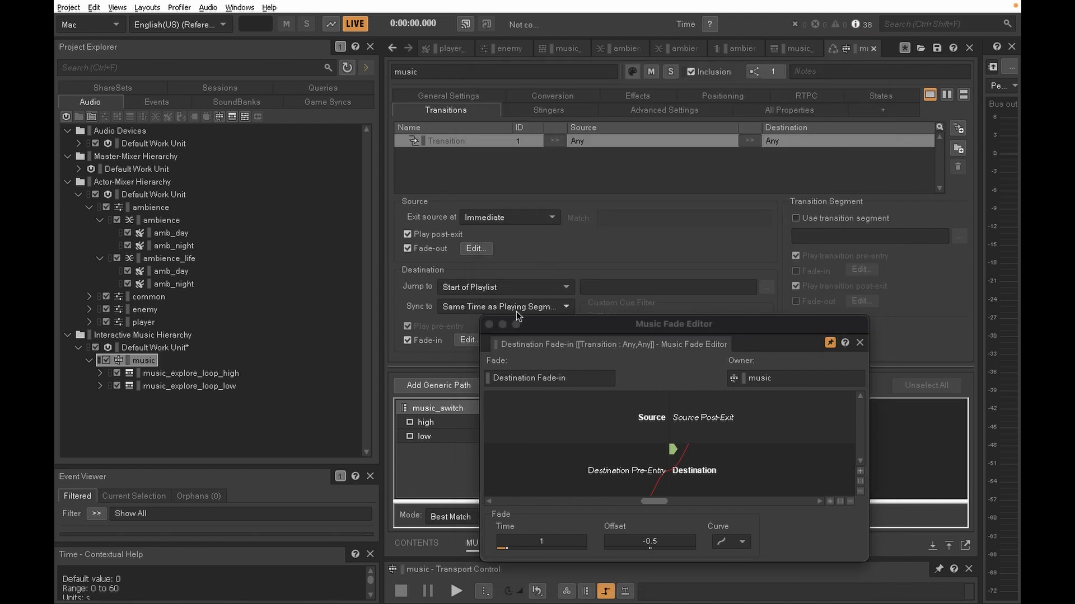
click(490, 324)
- Save the project and show the music_switch selector in an enlarged Transport Control for the music container
key(ctrl+s)
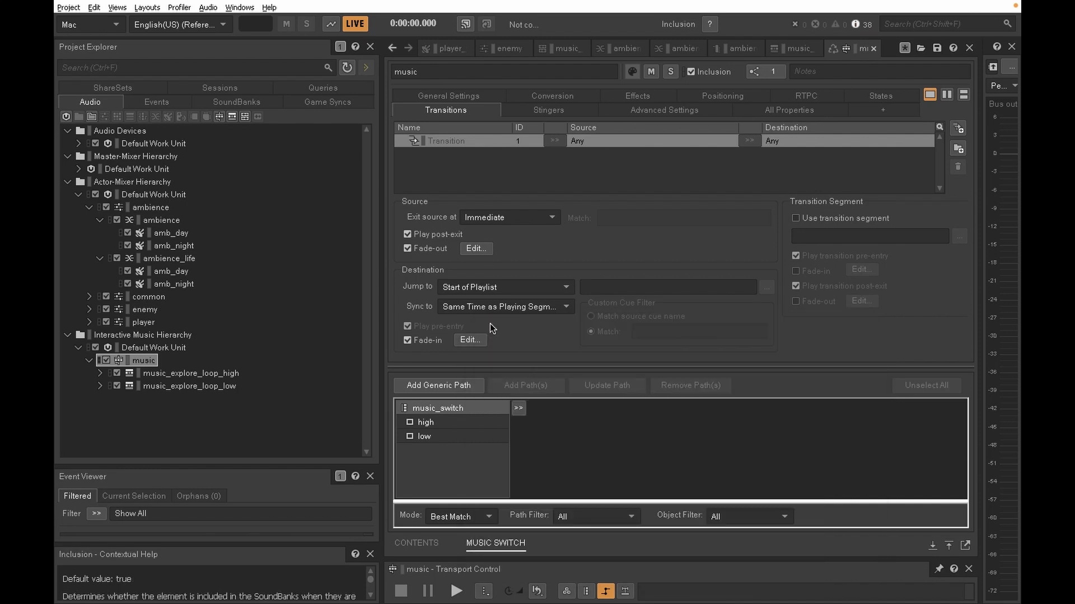
click(155, 361)
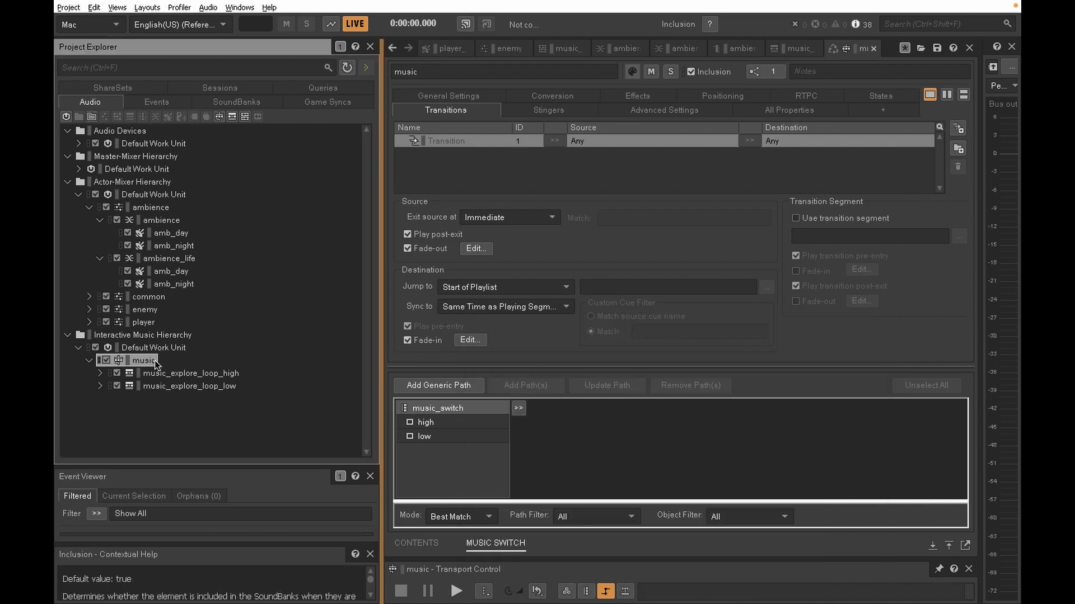
click(585, 591)
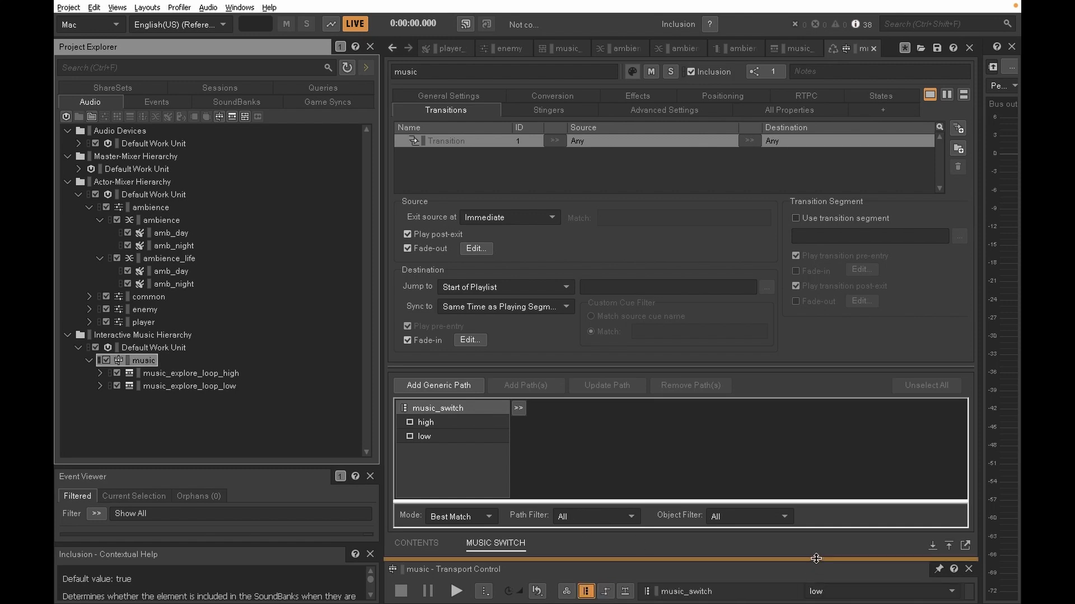
drag(815, 558, 832, 503)
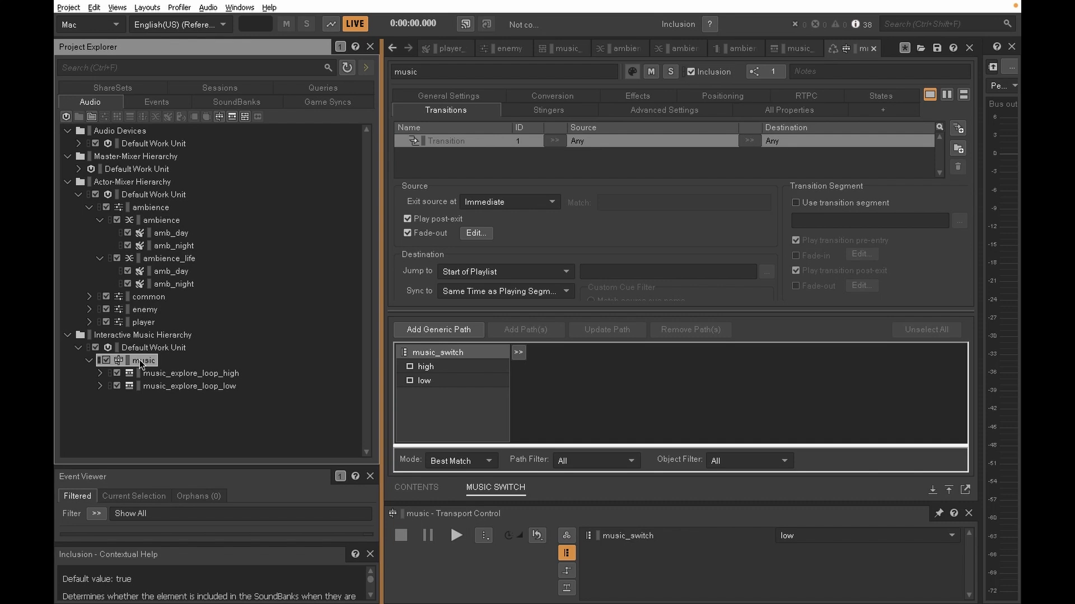
- Audition the music container, changing music_switch to high and back to low during playback, and stop it
key(space)
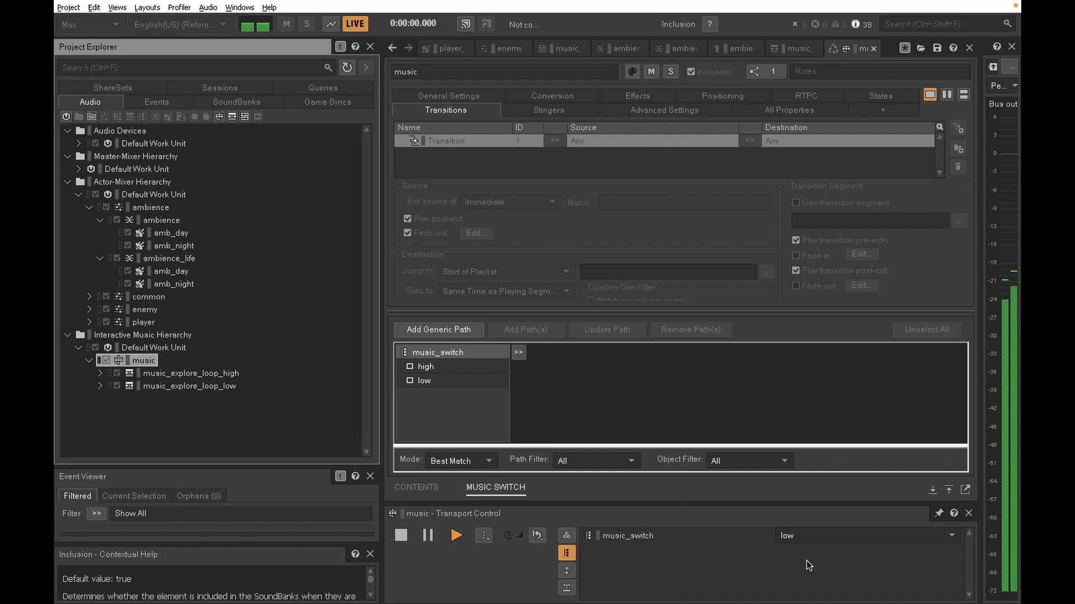
click(854, 538)
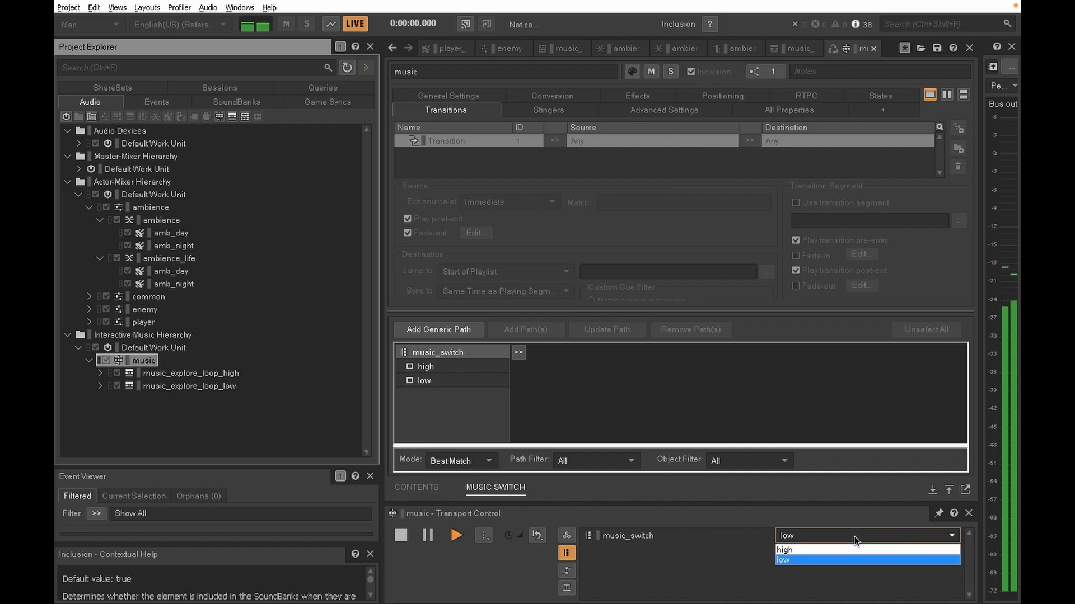
click(805, 550)
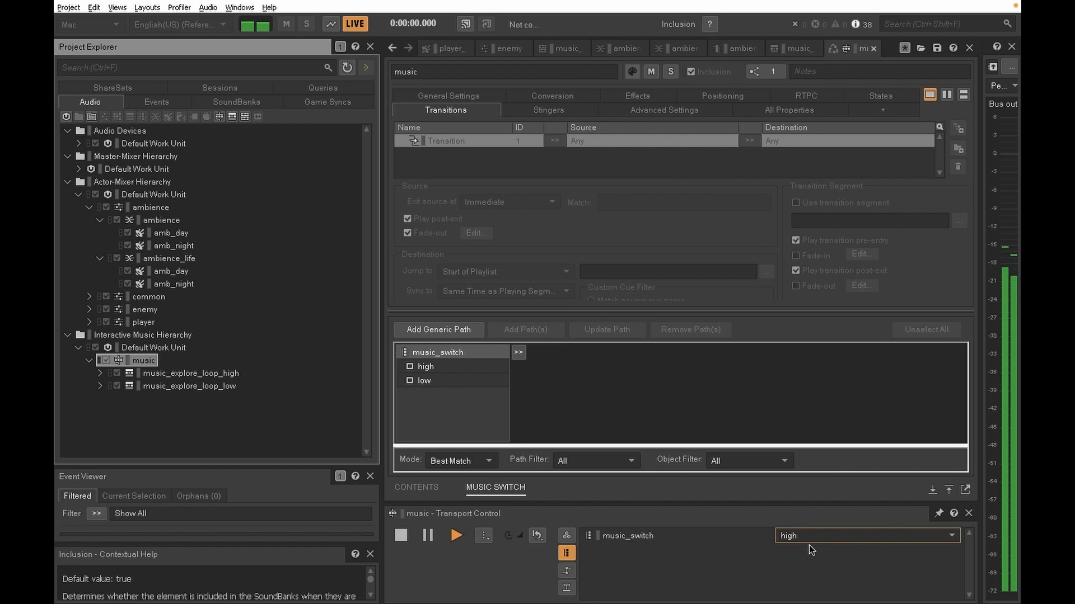
click(815, 538)
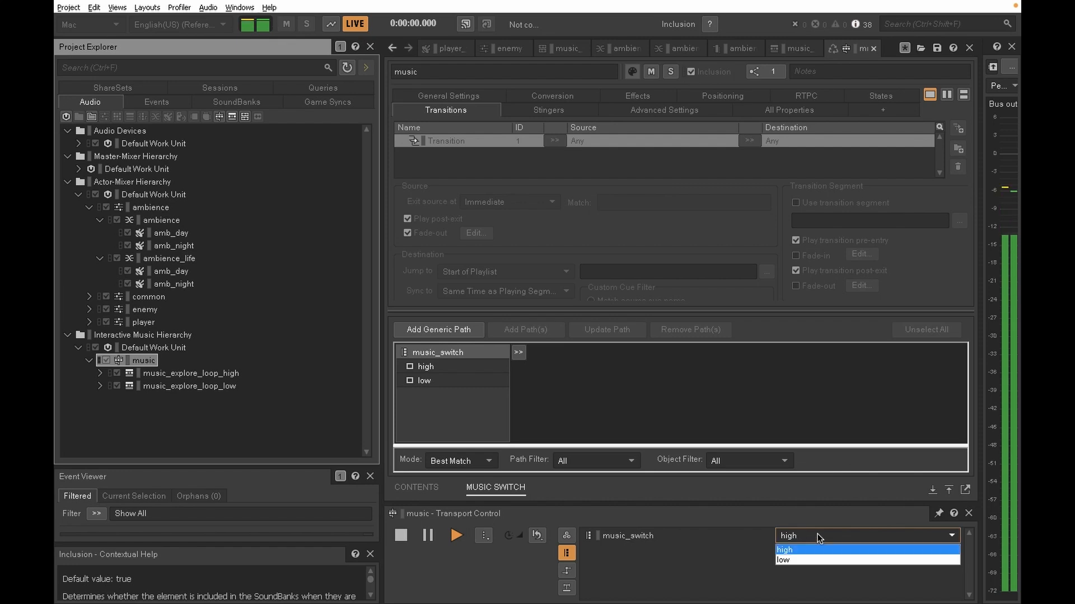
click(784, 560)
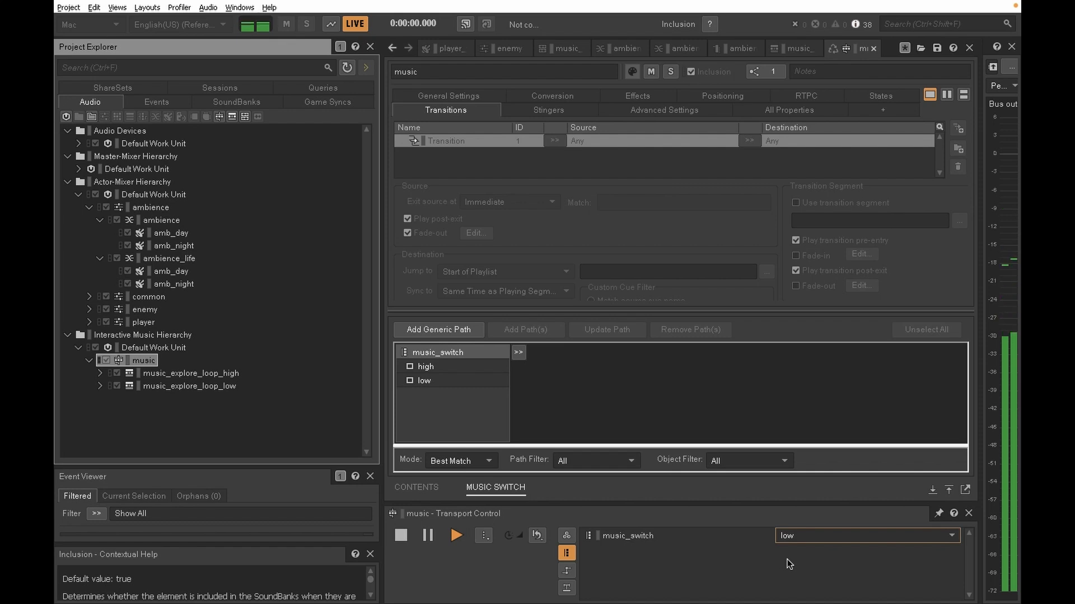
key(space)
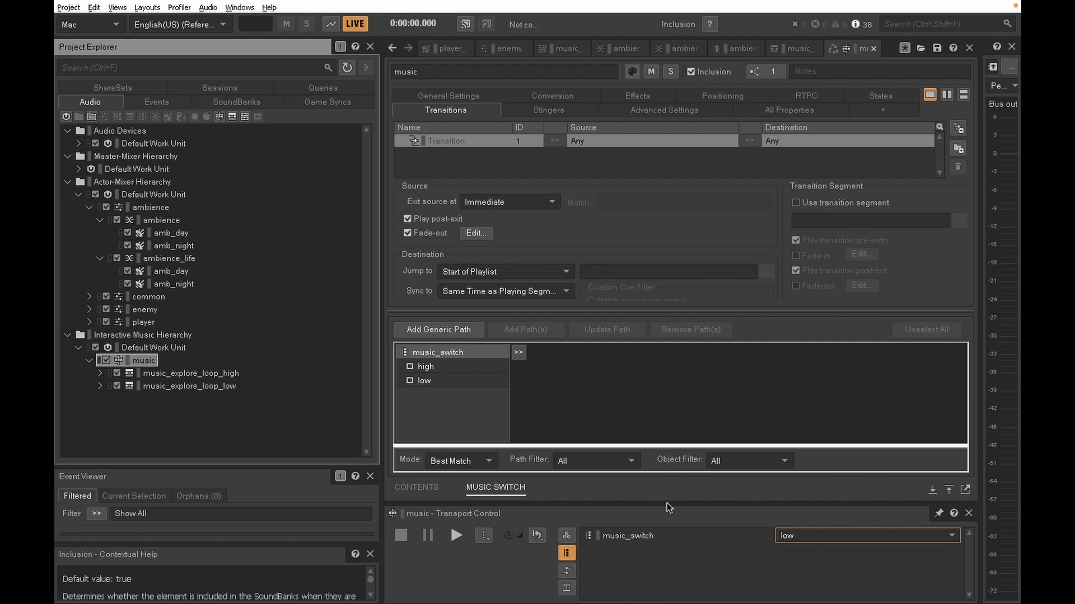
- Switch to Unity and collapse the Main Camera's AkAudioListener and ambience_life AkEvent components
key(ctrl+super+Left)
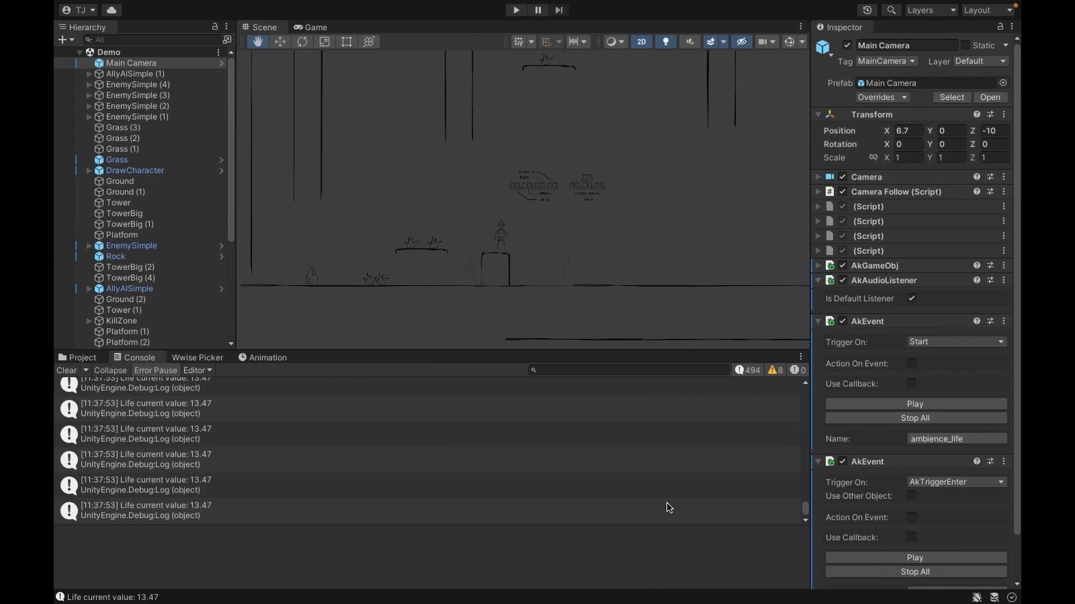
click(818, 281)
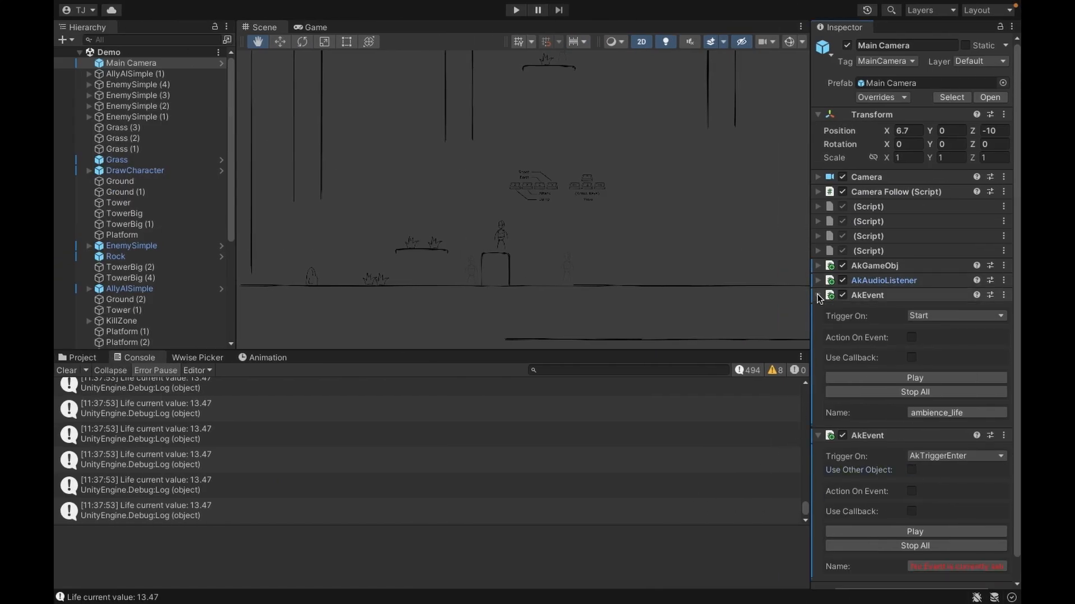
click(818, 295)
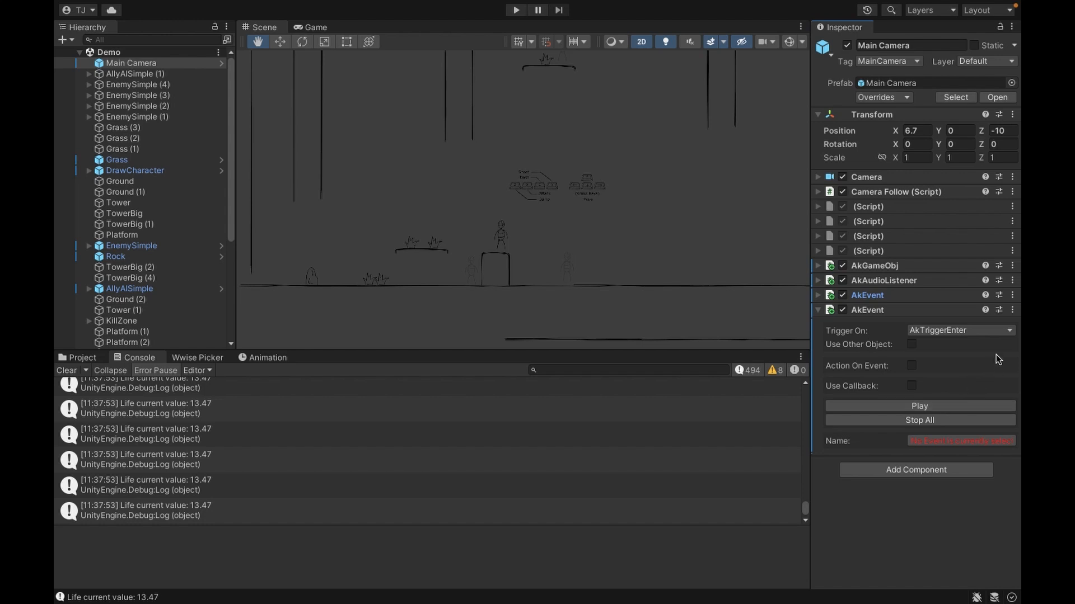
- Remove the unassigned AkEvent component from the Main Camera and add a fresh AkEvent component
click(1013, 311)
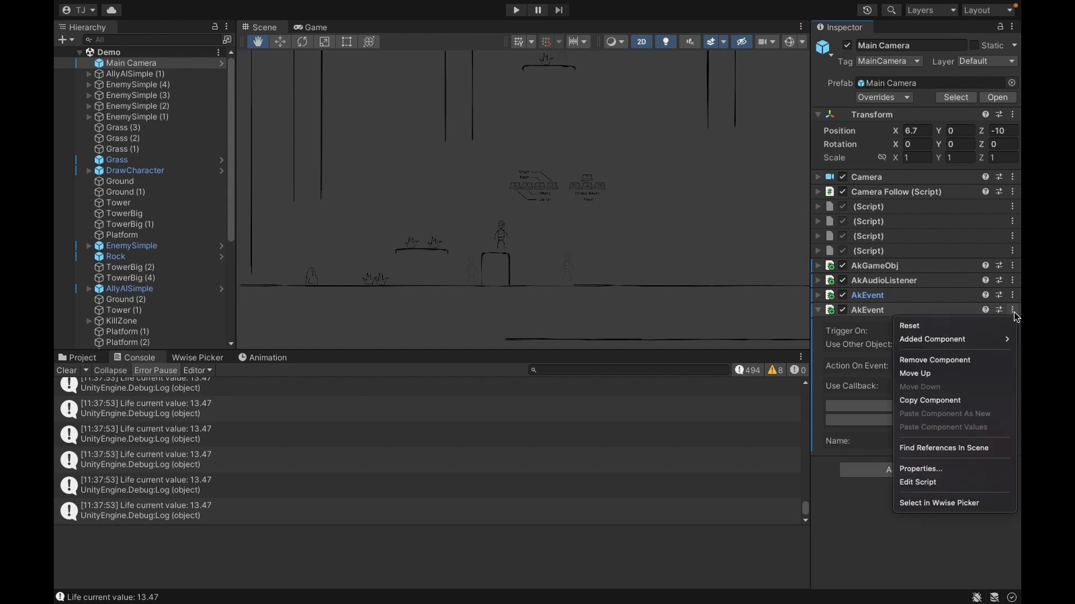
click(875, 332)
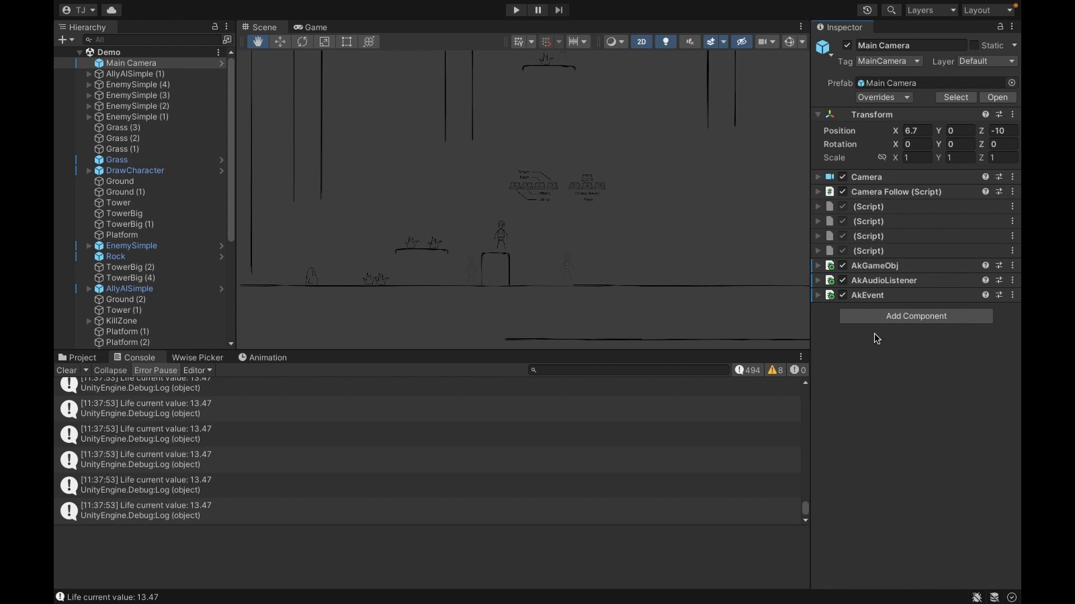
click(863, 318)
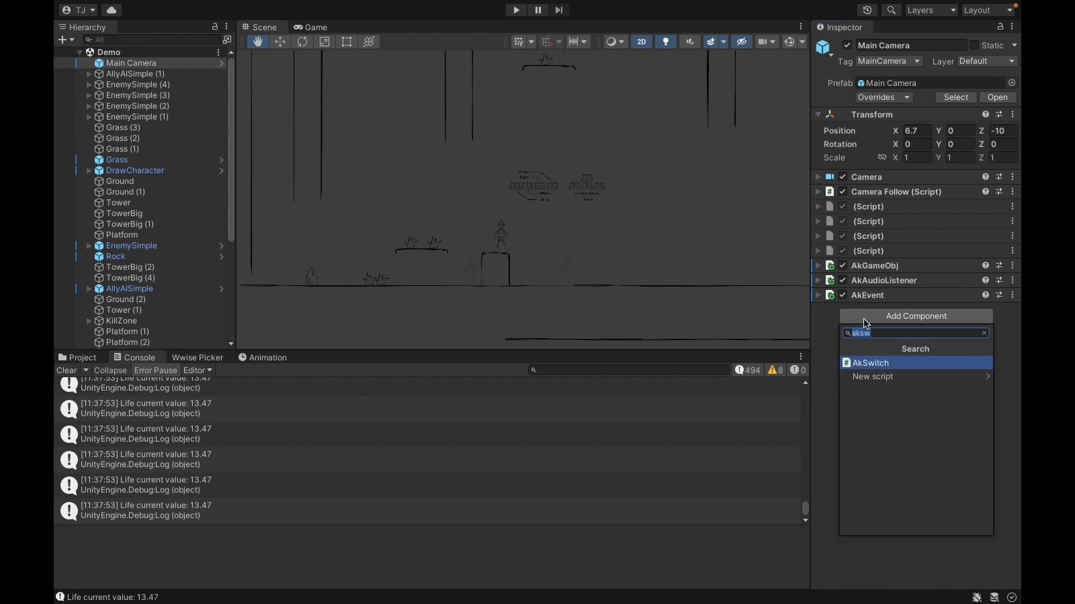
text(akev)
key(Return)
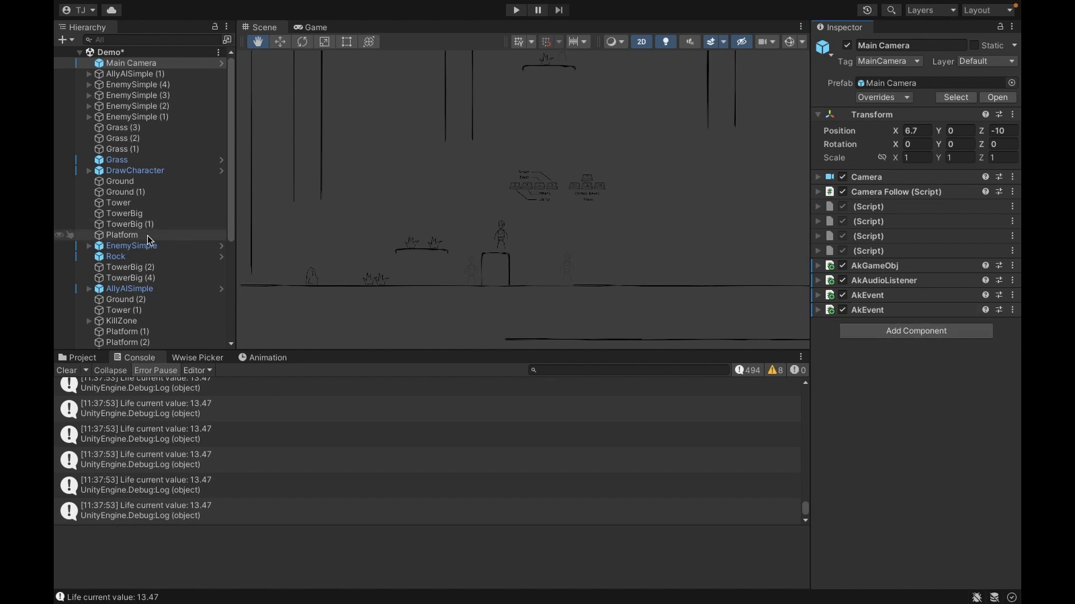
- Assign the music event from MusicEvents to the Main Camera's new AkEvent and try previewing it
scroll(147, 236, down, 5)
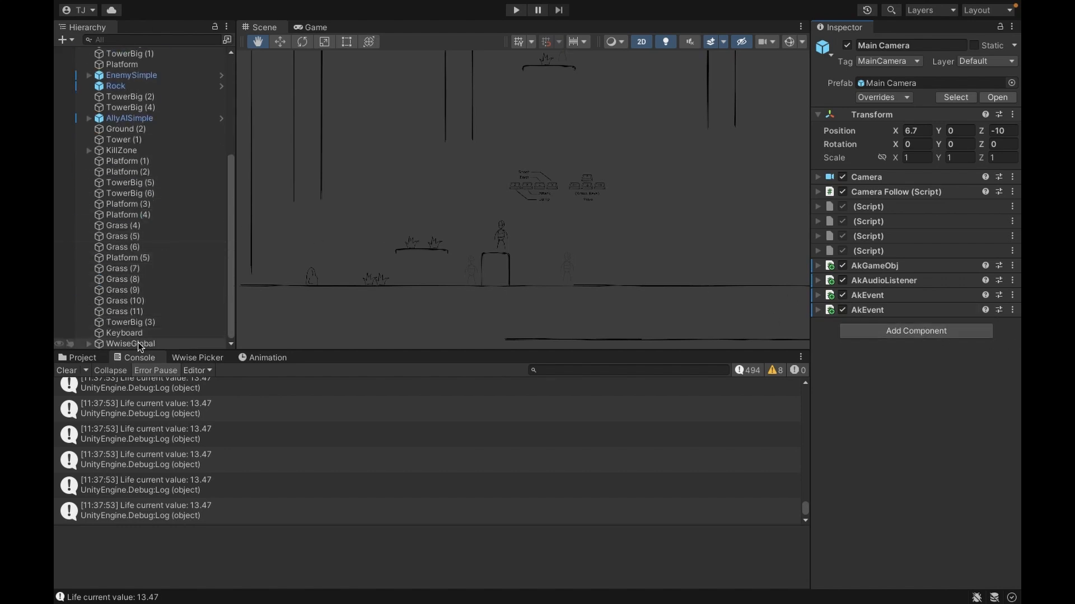
scroll(157, 195, up, 3)
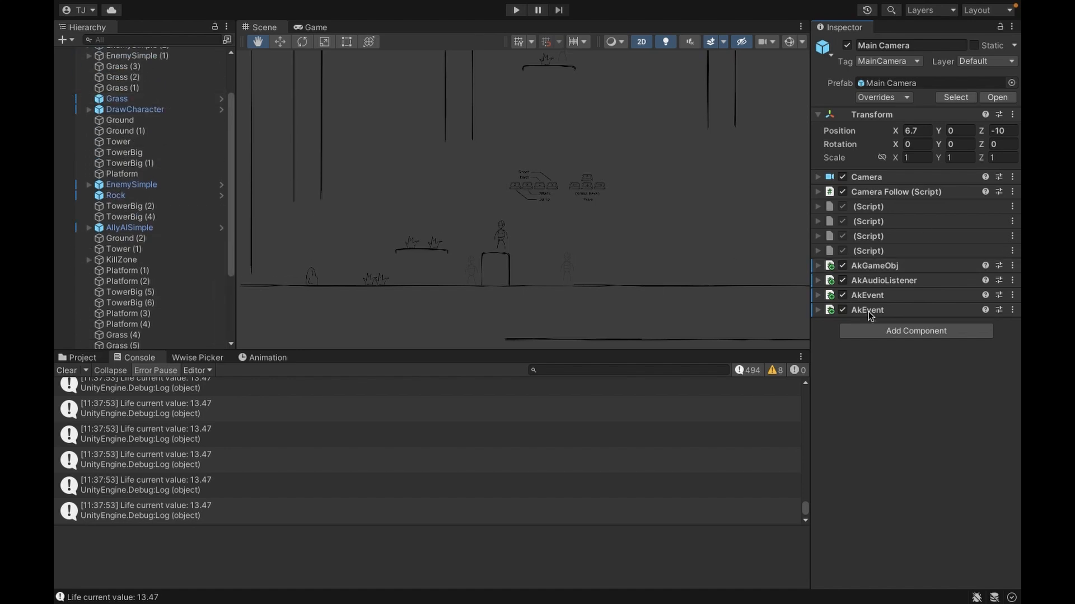
click(817, 311)
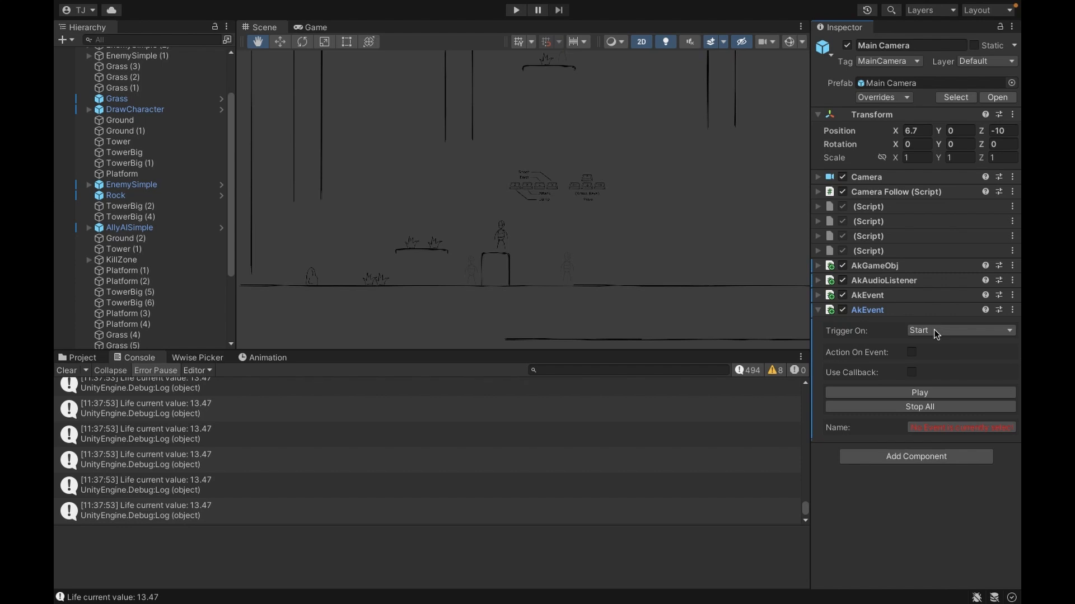
click(943, 428)
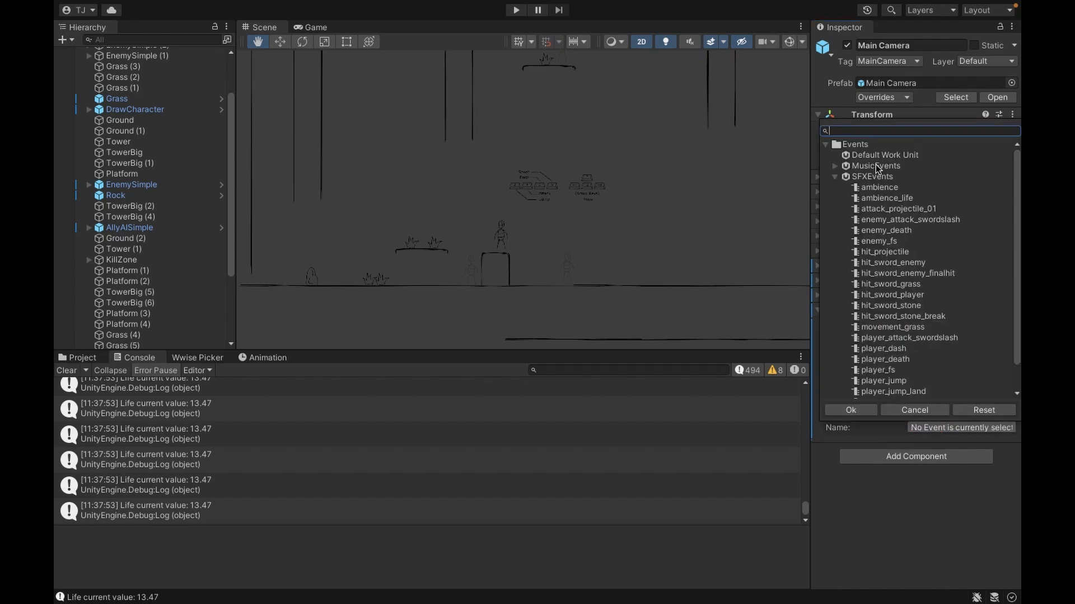
double_click(877, 167)
key(Down)
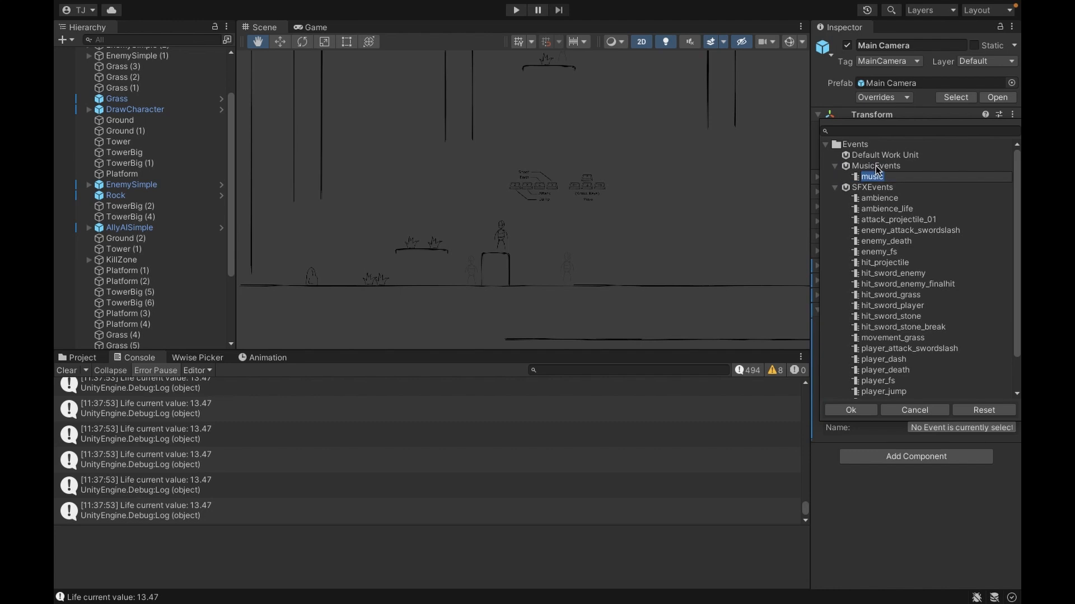
click(851, 412)
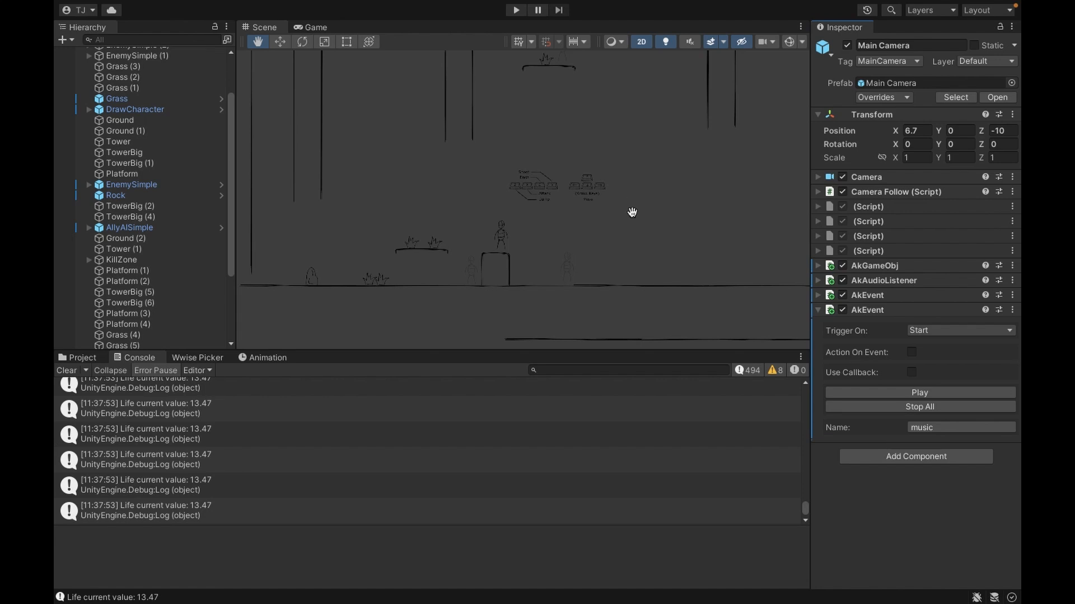
click(918, 394)
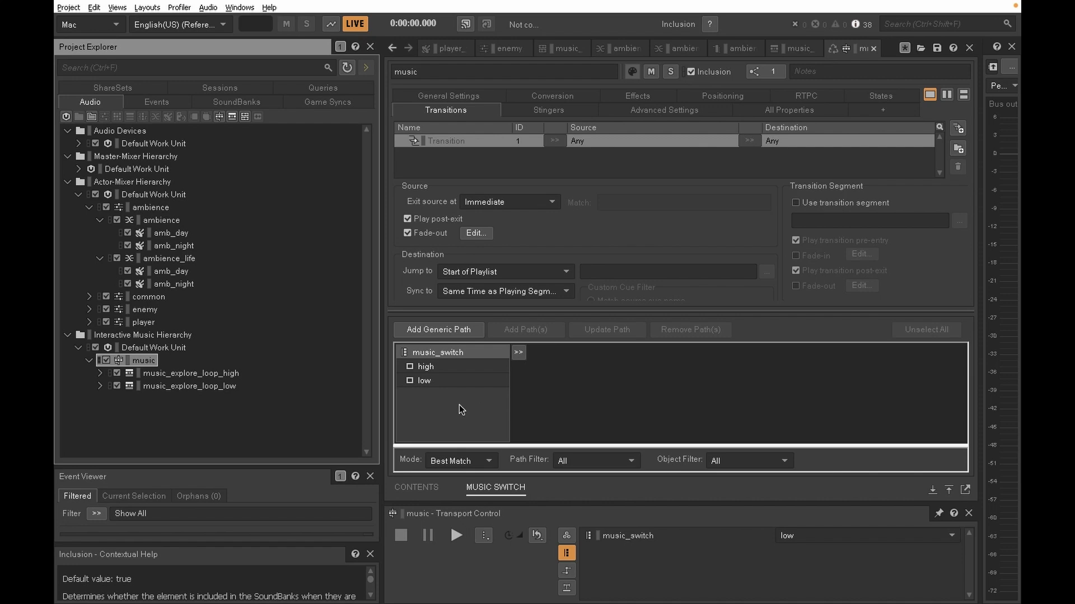
- Switch to Wwise and check the high and low paths of music_switch in the music container
click(435, 369)
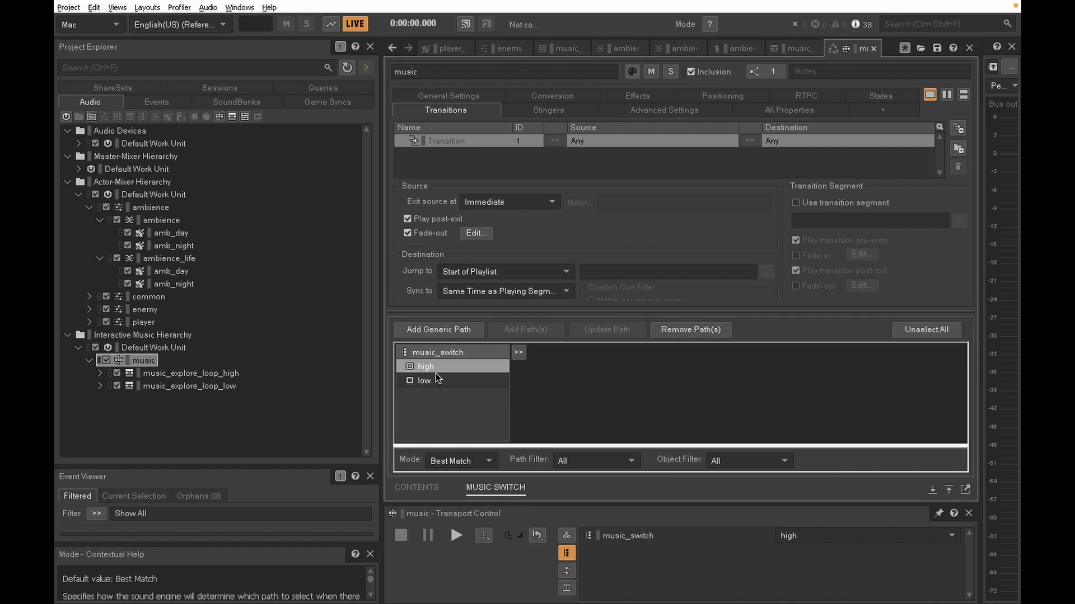
click(439, 379)
click(483, 414)
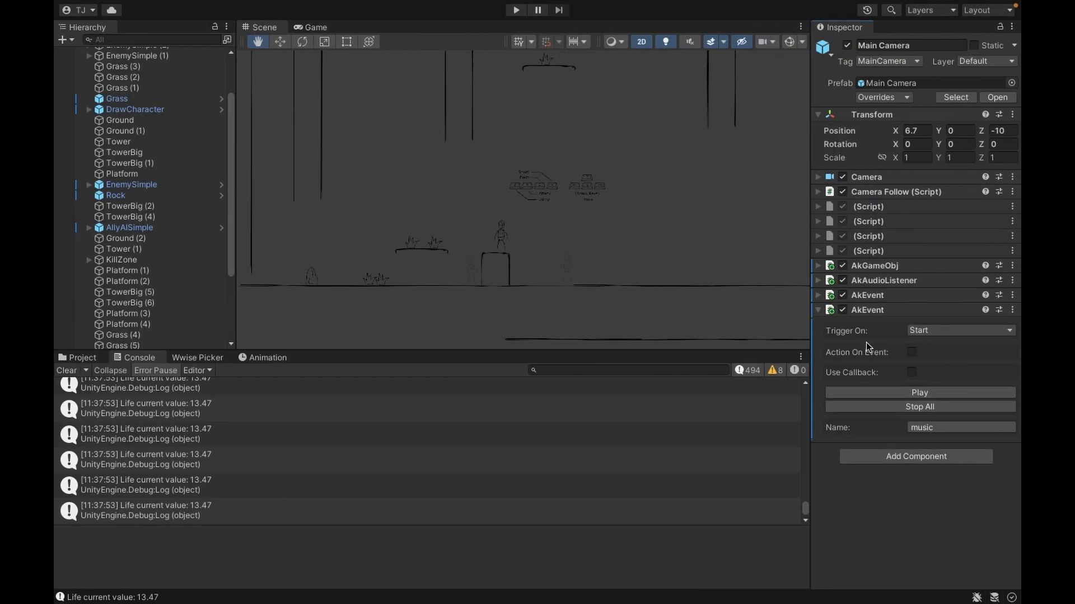
- Switch to Unity, play-test the scene and stop it, and review the Main Camera's ambience_life and music AkEvent components
click(513, 9)
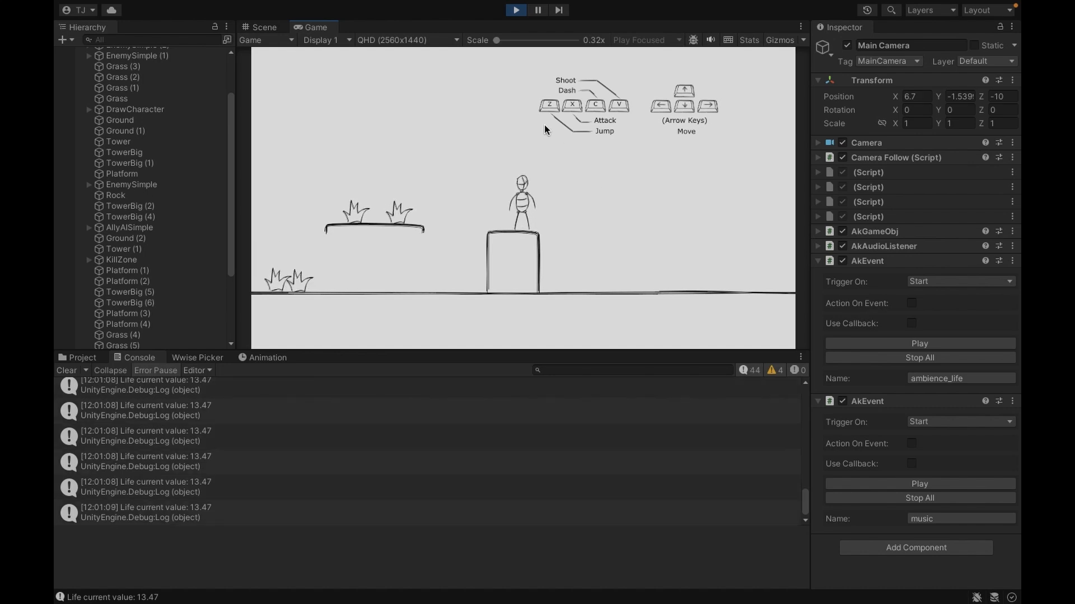
click(516, 10)
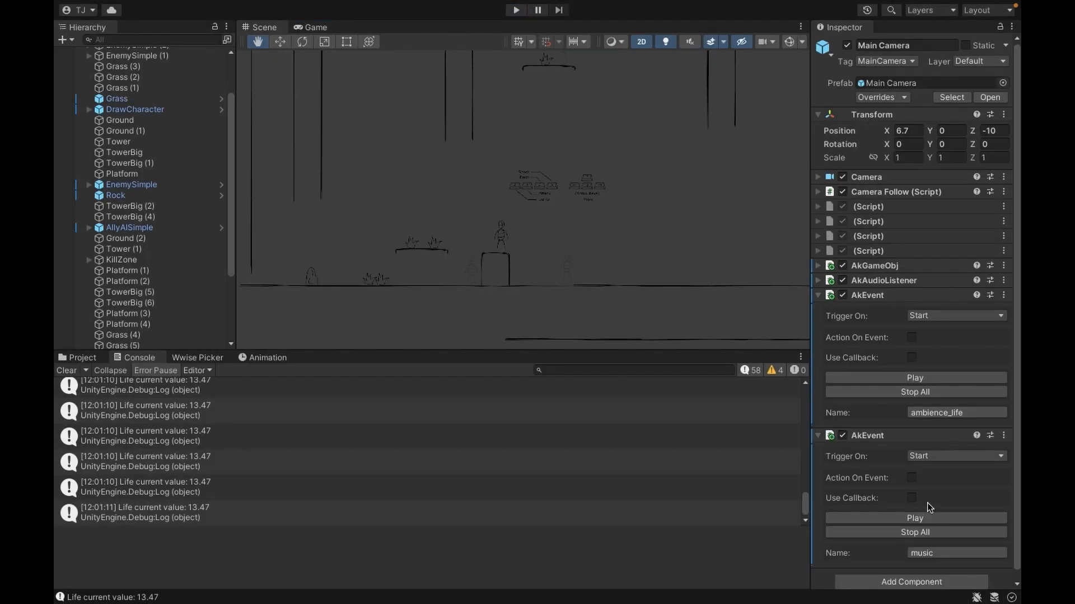
scroll(927, 502, down, 1)
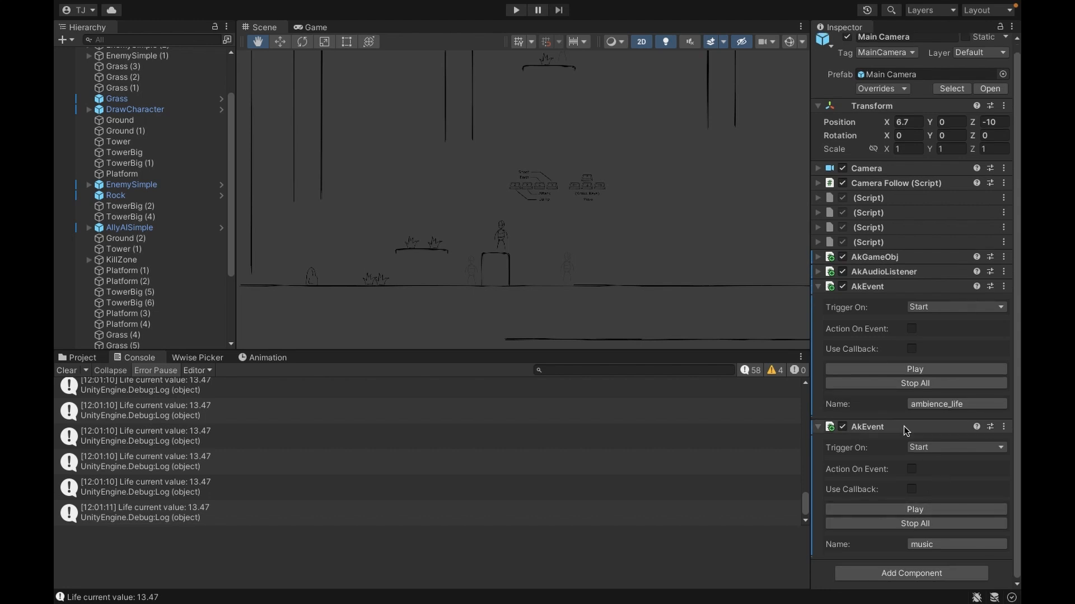
click(893, 287)
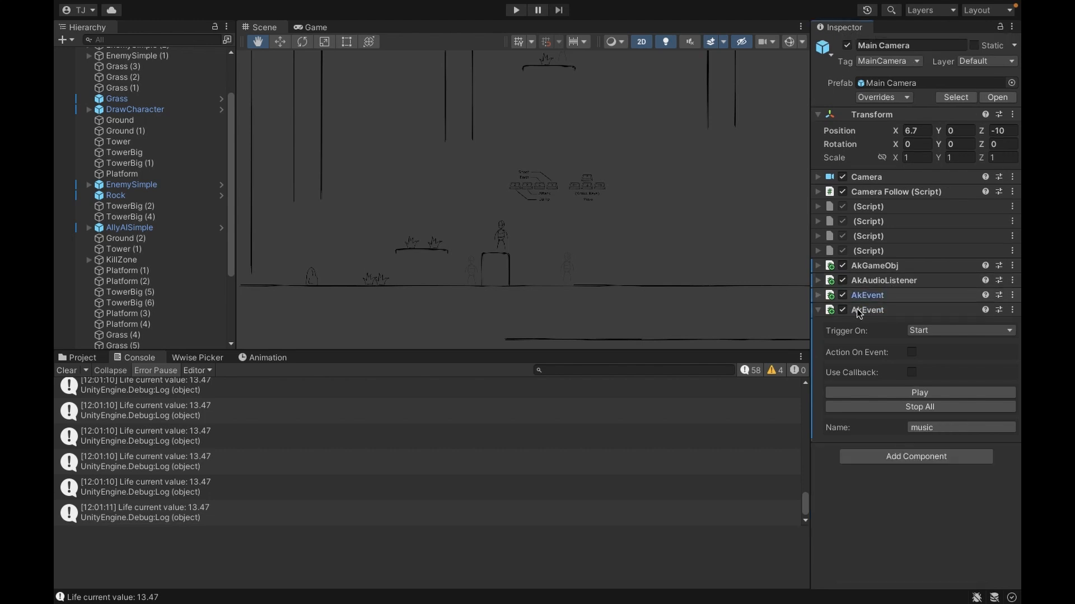
click(892, 295)
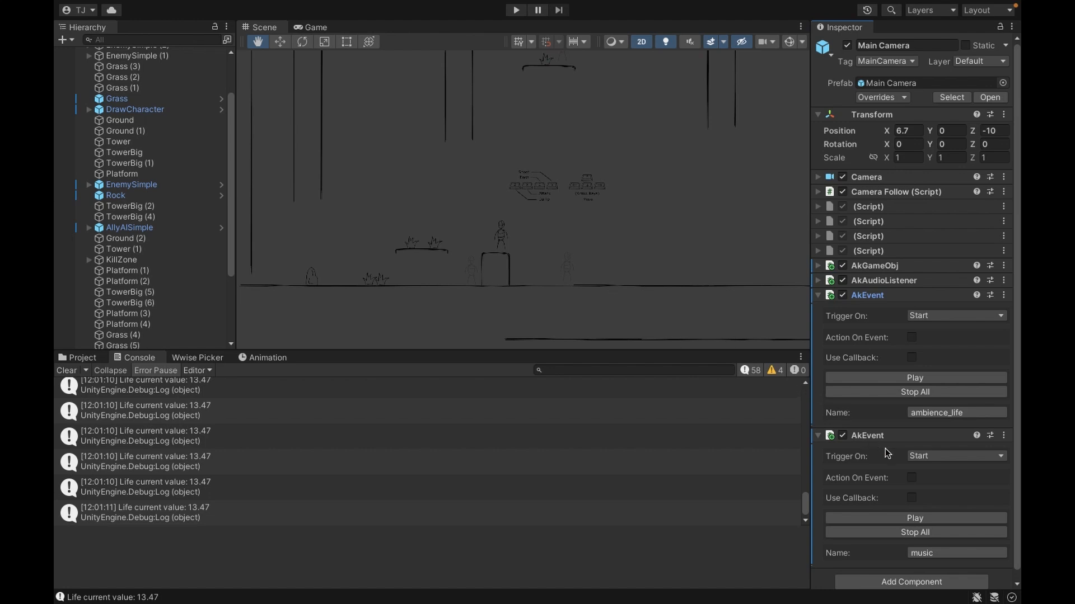
- Add an AkSwitch component to the Main Camera
scroll(890, 450, down, 1)
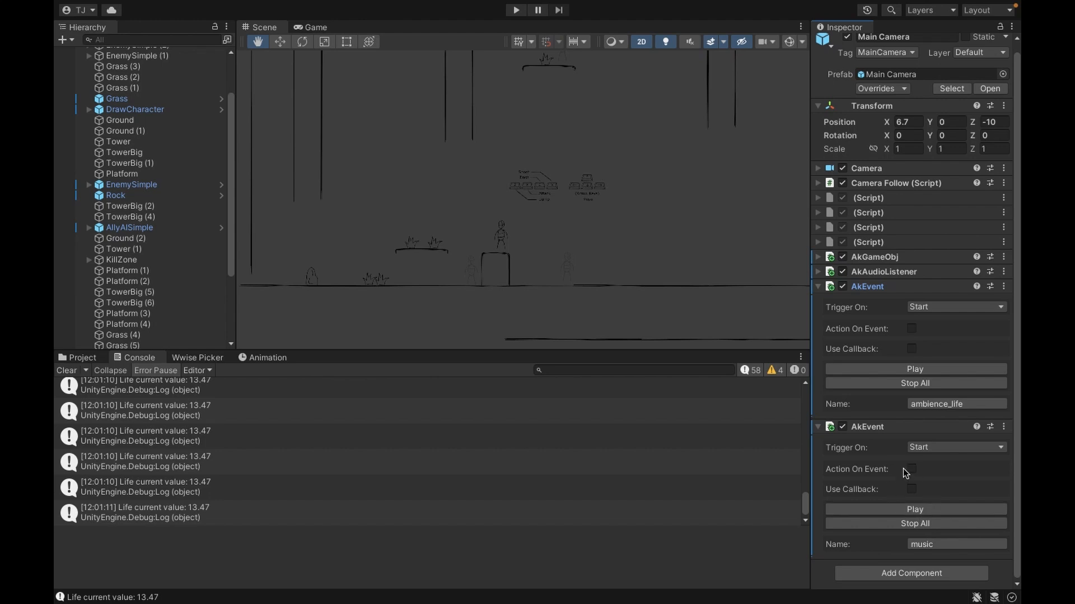
click(898, 572)
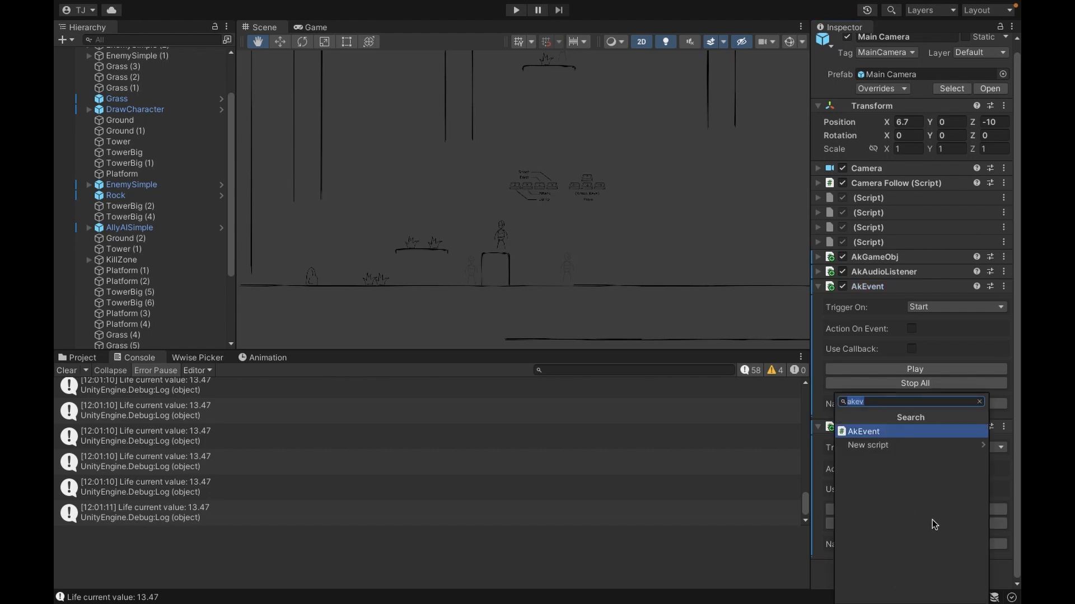
text(as)
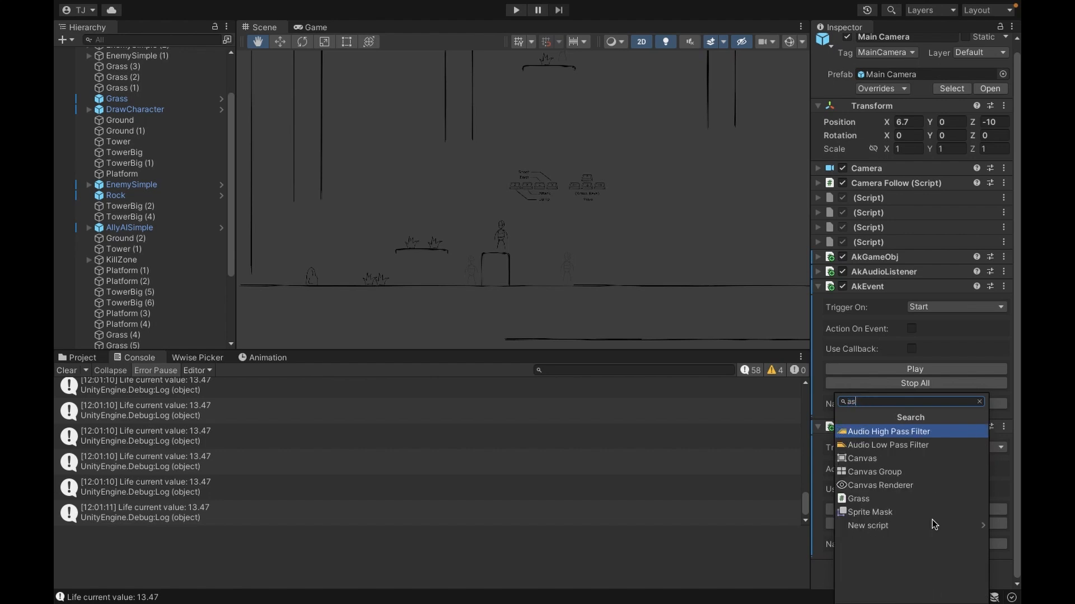
key(BackSpace)
text(ks)
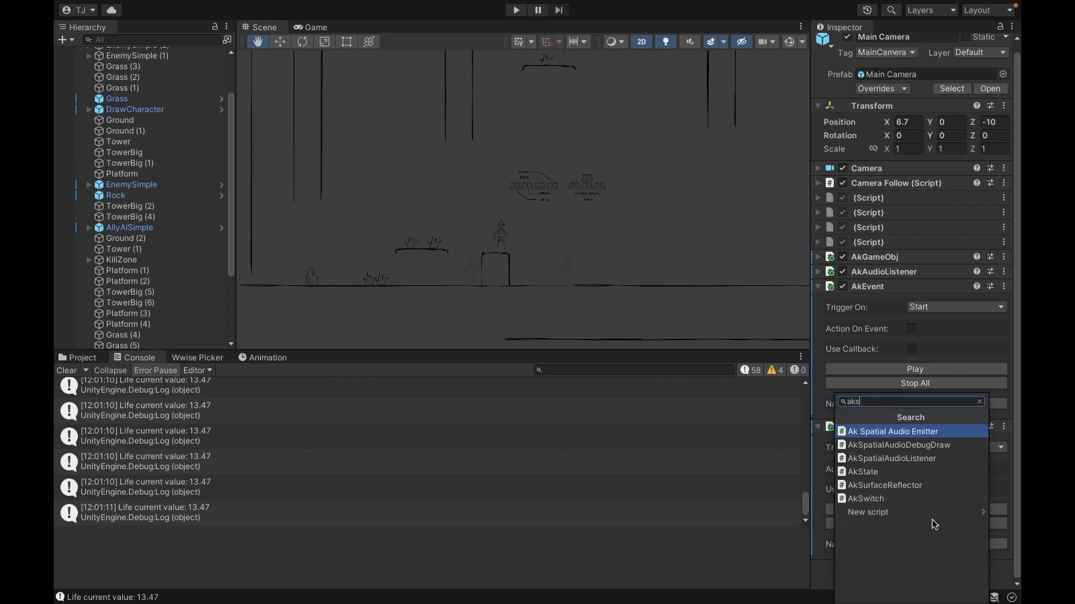
key(Down)
key(Down)
key(Down)
key(Down)
key(Down)
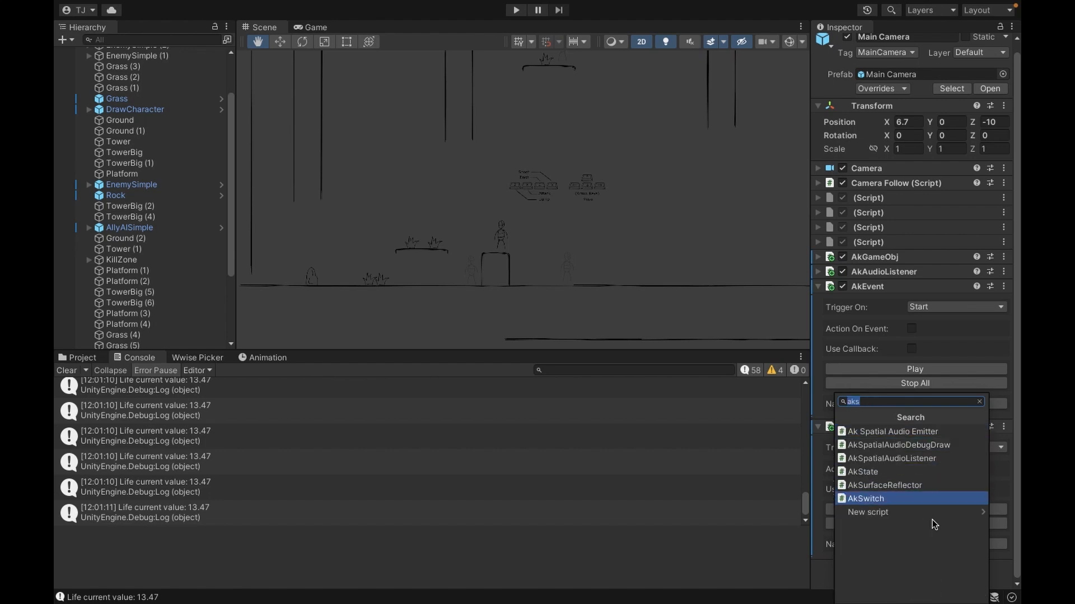
key(Return)
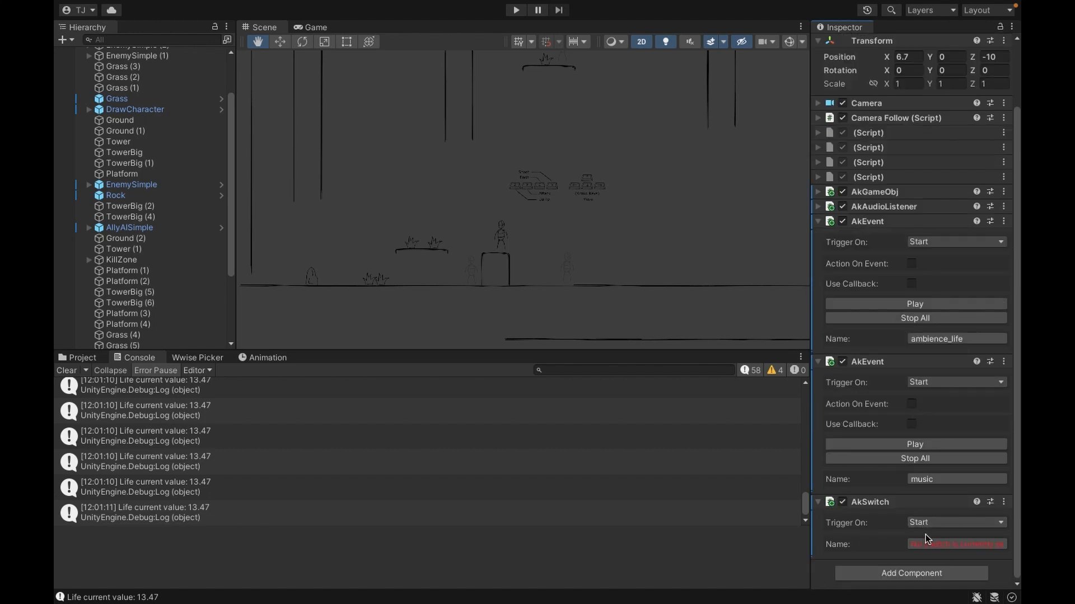
- Assign music_switch / low to the AkSwitch component and check its available Trigger On options
click(950, 546)
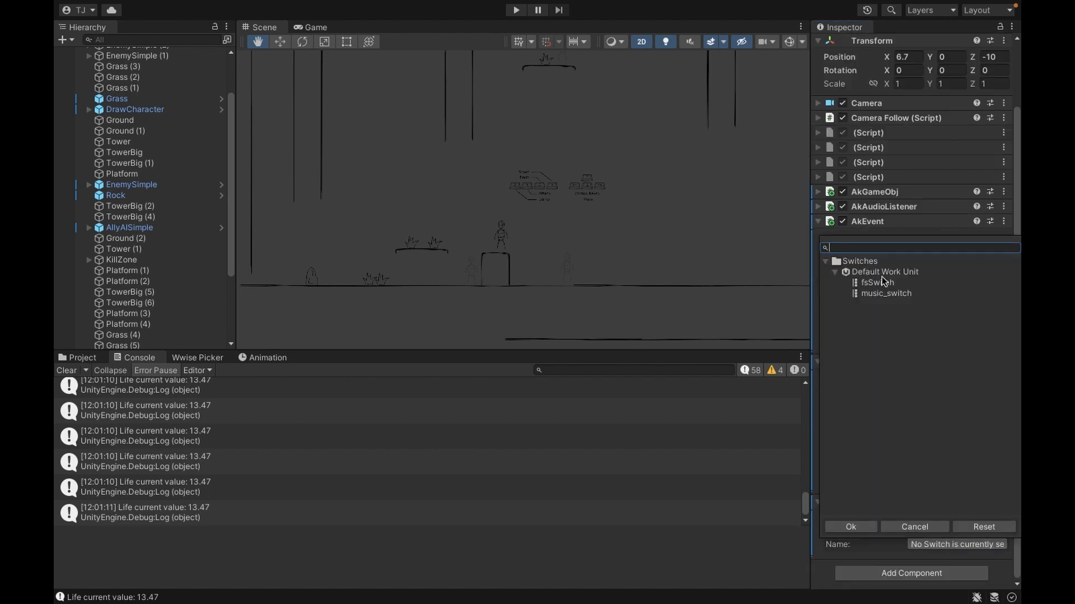
click(878, 292)
double_click(878, 292)
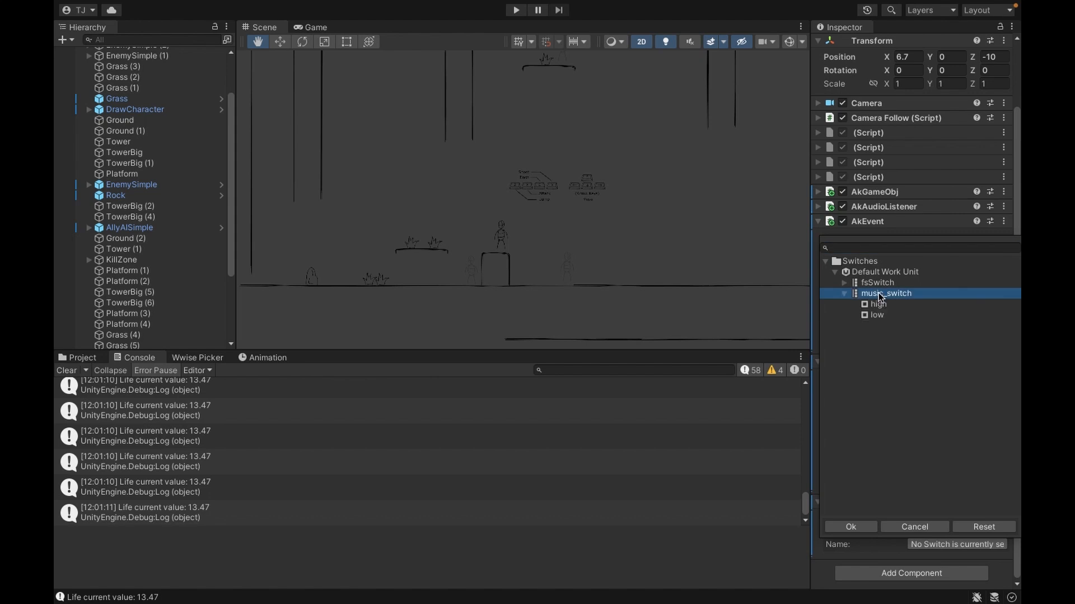
click(878, 315)
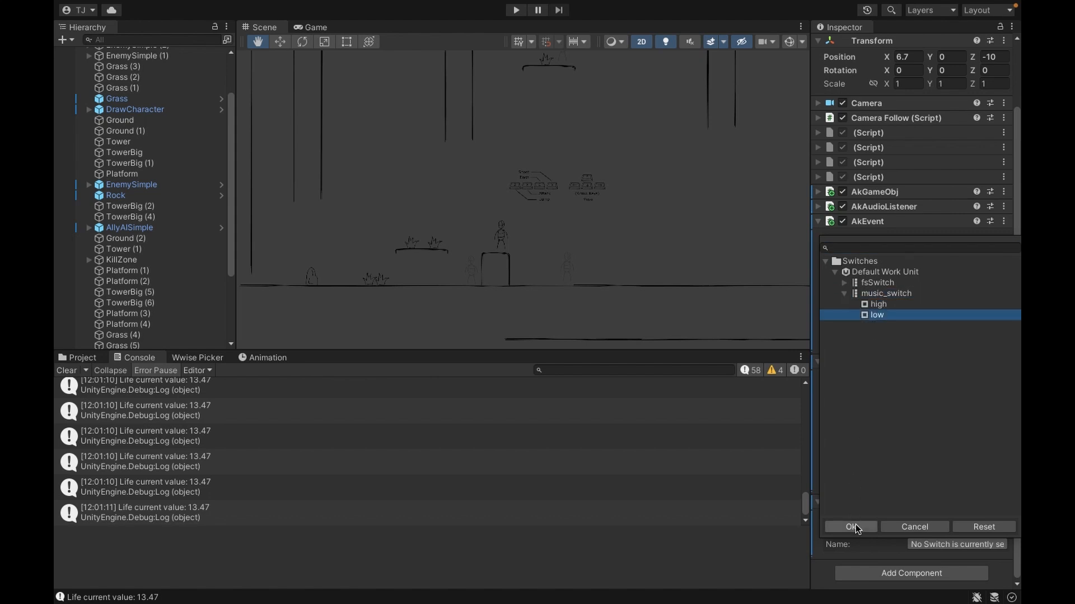
click(852, 528)
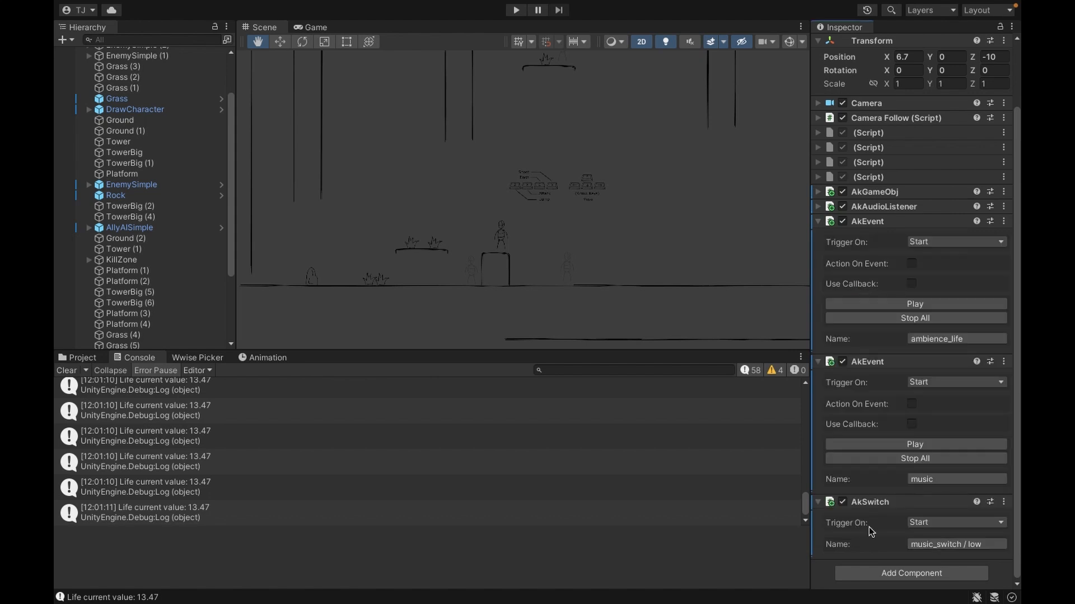
click(923, 524)
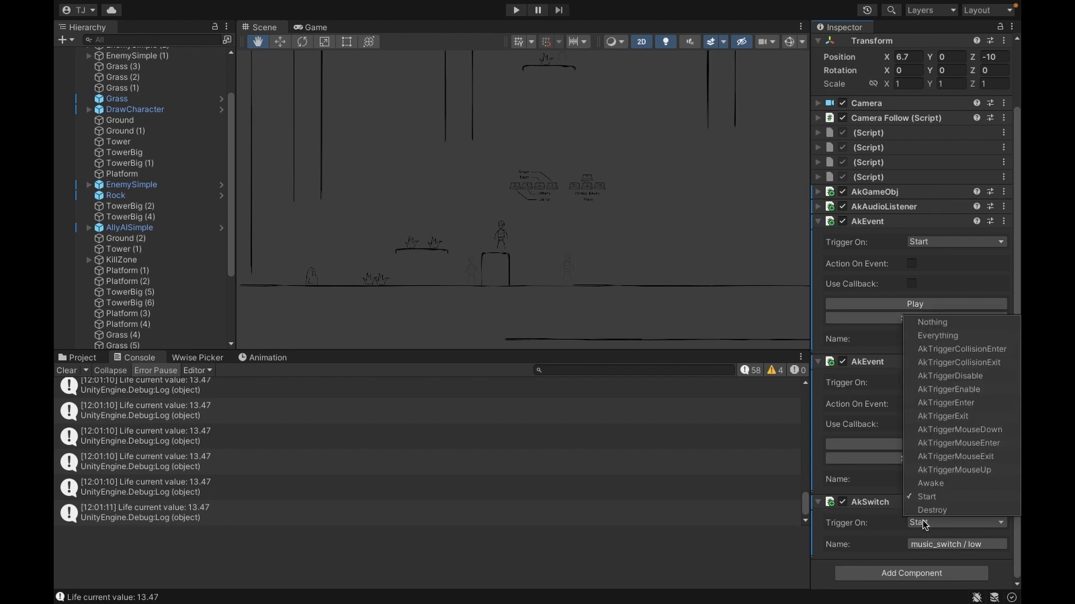
click(923, 524)
click(922, 525)
click(923, 524)
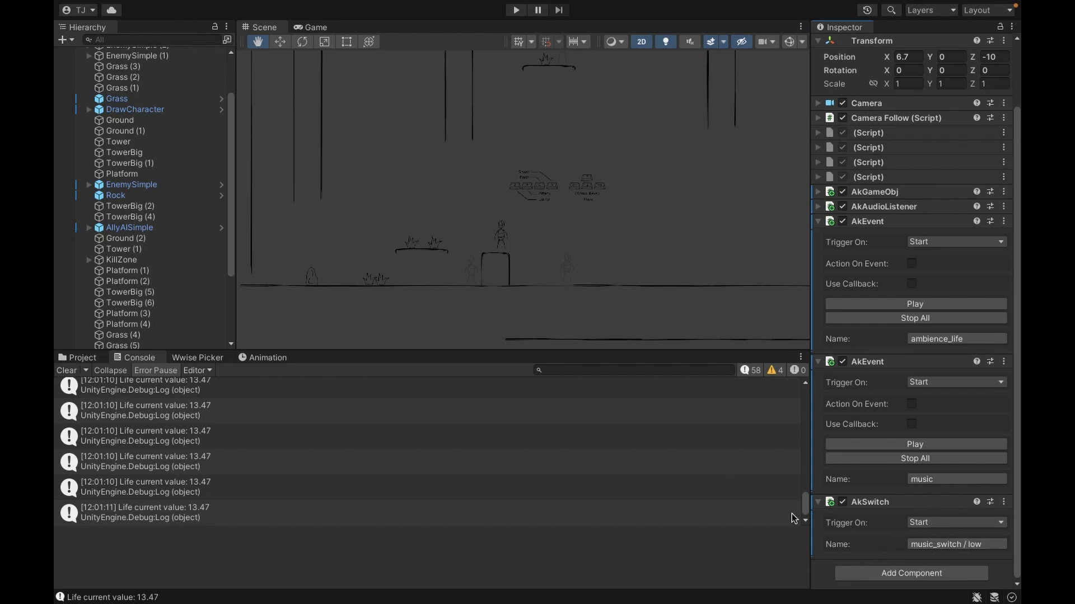
- Play-test the scene with the low music switch set at start, walk the character to the right, and stop the game
click(515, 11)
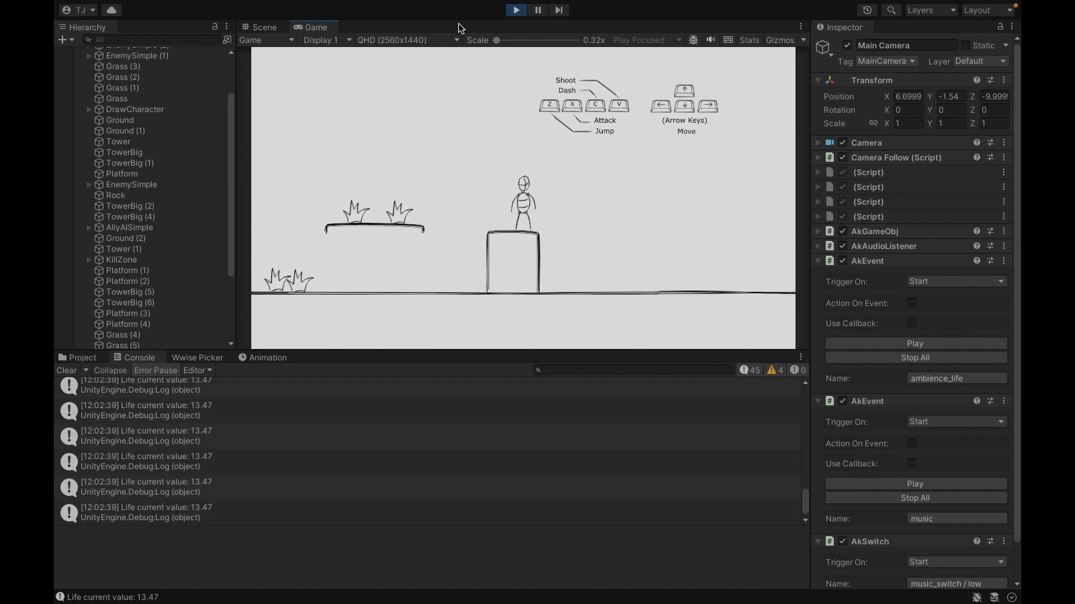
key(Right)
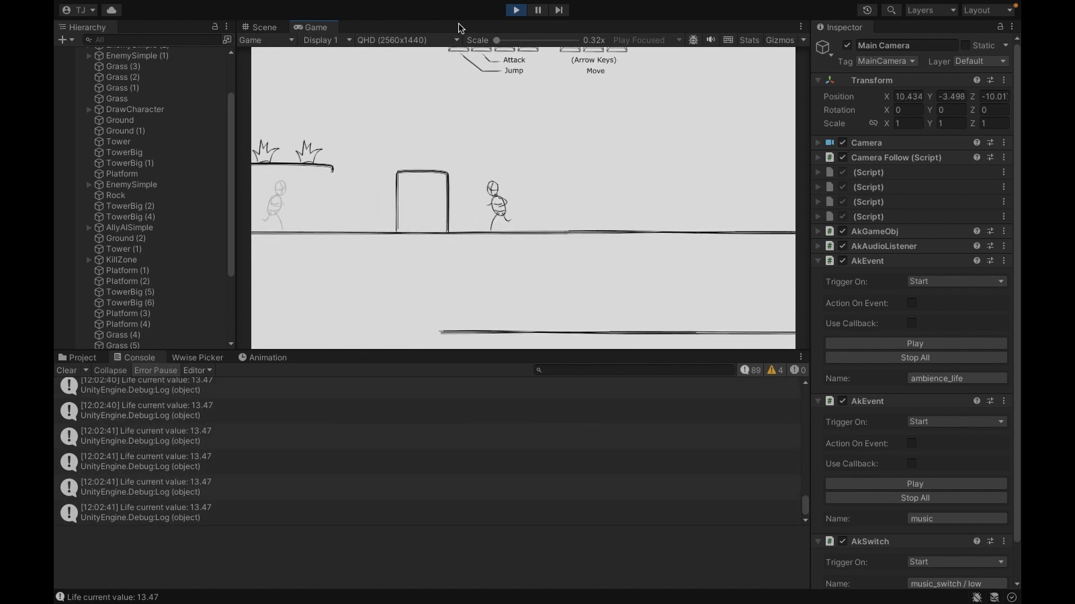
click(516, 10)
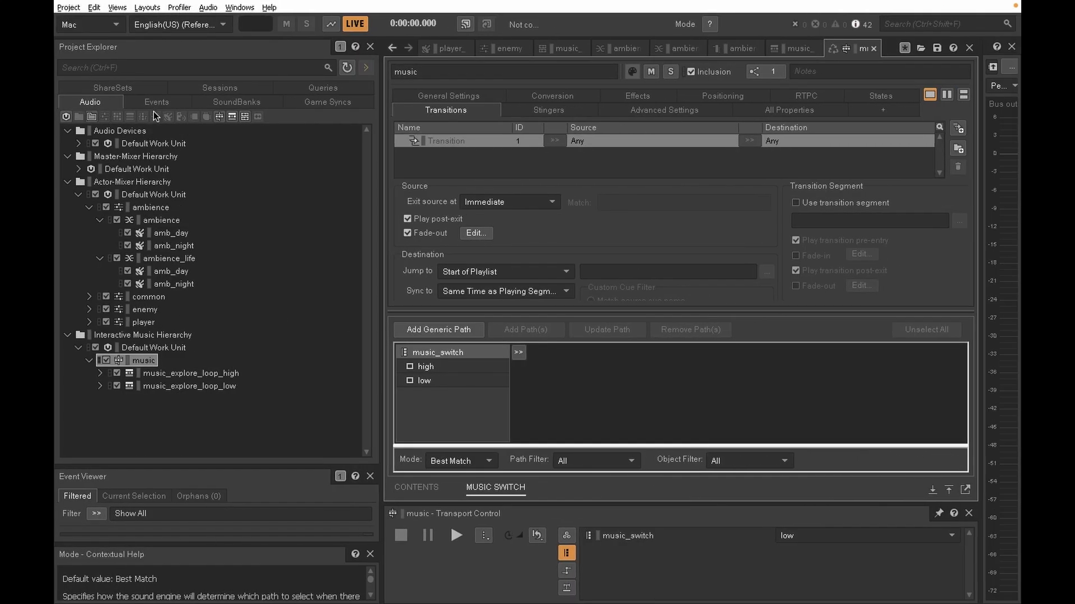
- Switch to Wwise and show the General Settings of the music switch container
click(148, 362)
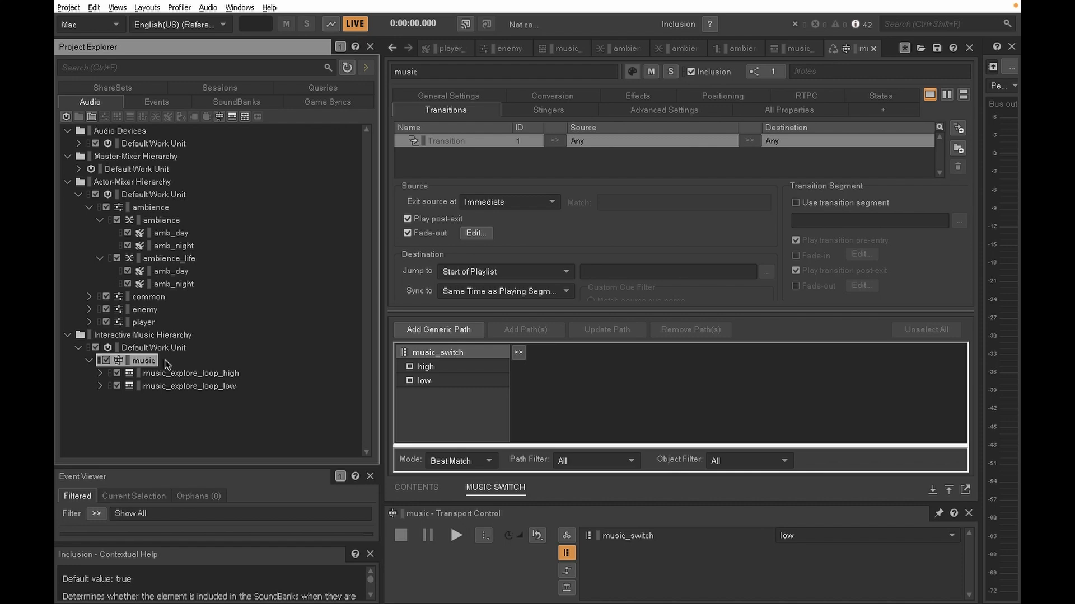
click(476, 98)
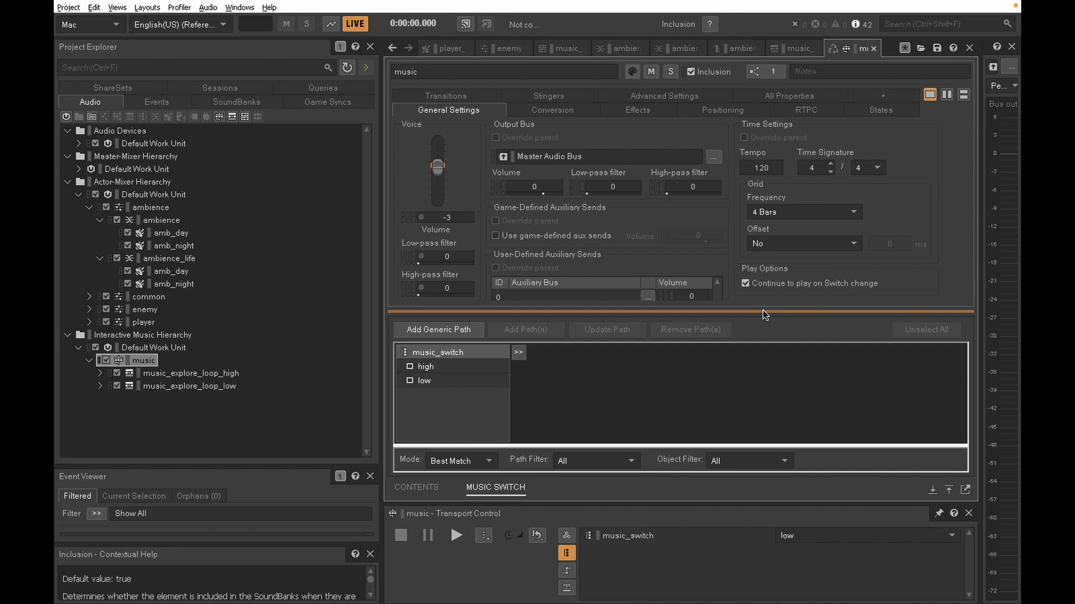
- Enlarge the path association area of the music switch container to review the objects assigned to high and low
drag(762, 310, 774, 230)
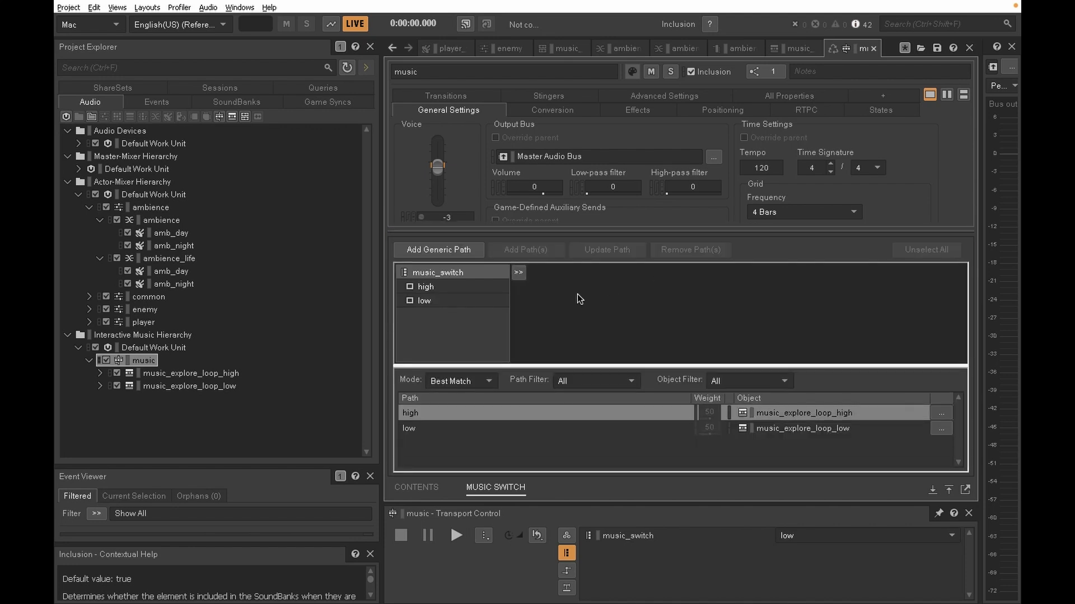
right_click(455, 324)
click(456, 250)
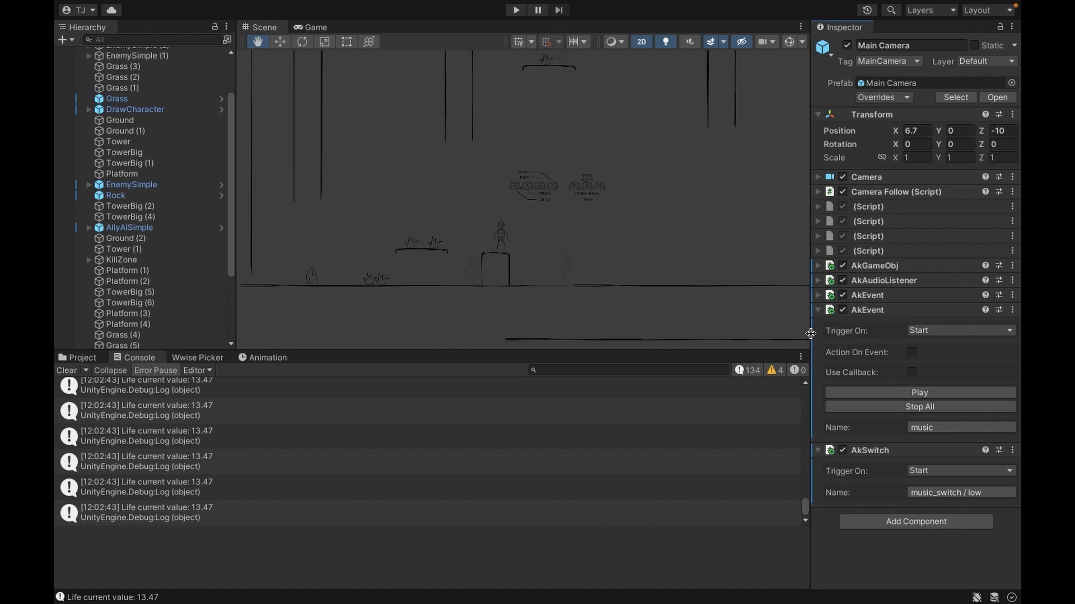
- Switch to Unity and check the Main Camera's music AkEvent trigger options and its assigned event name
click(954, 332)
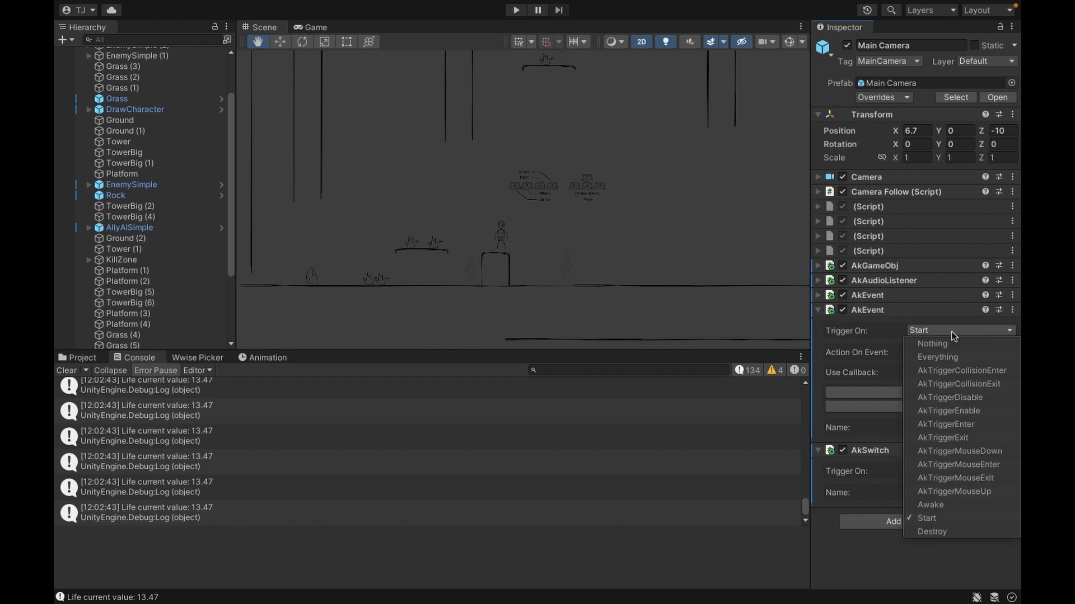
click(954, 331)
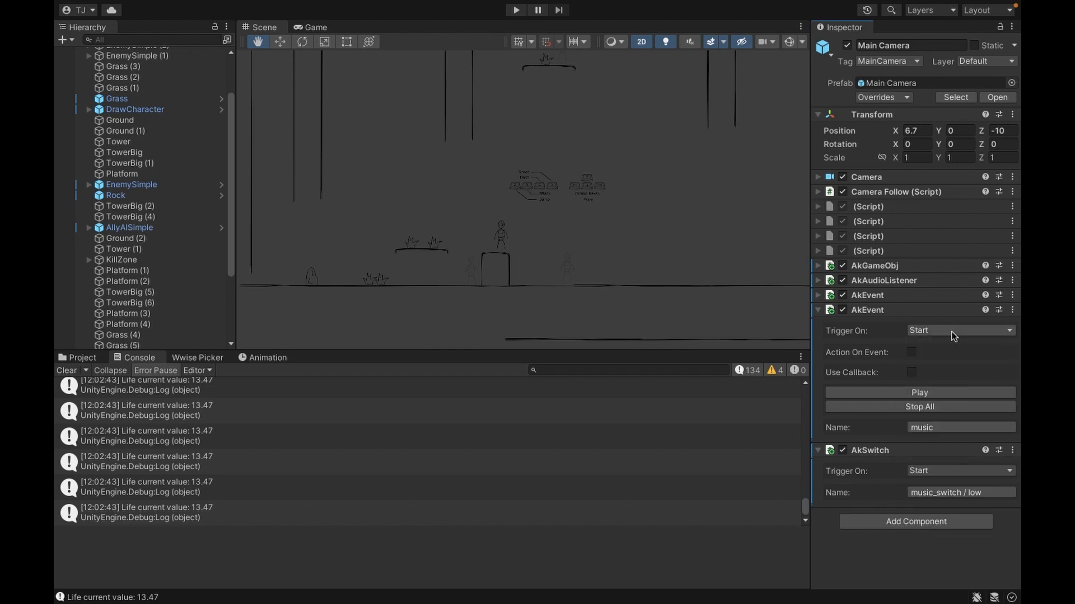
click(927, 428)
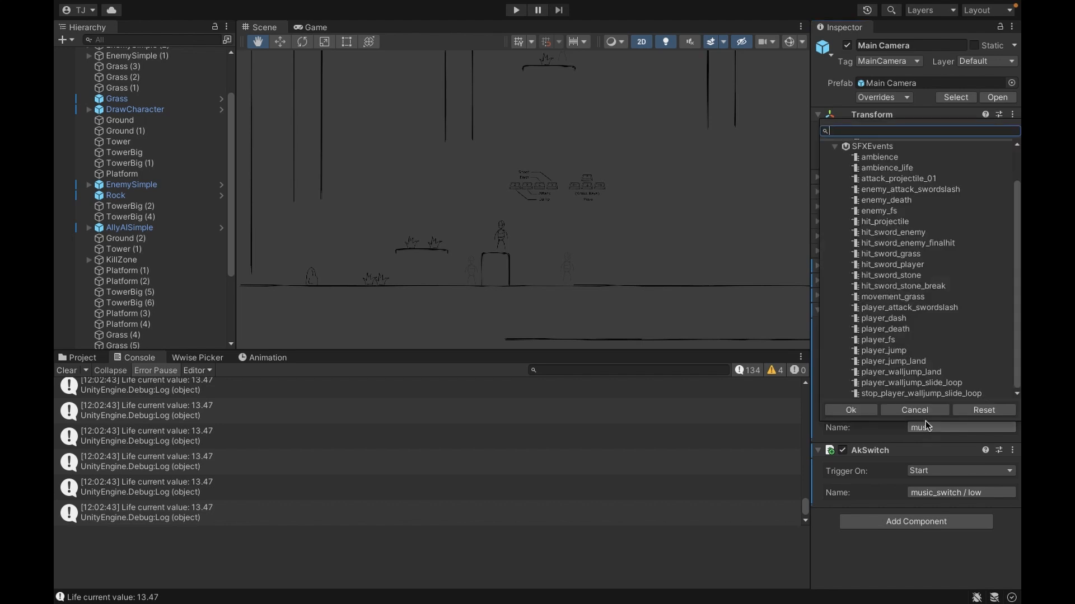
click(886, 411)
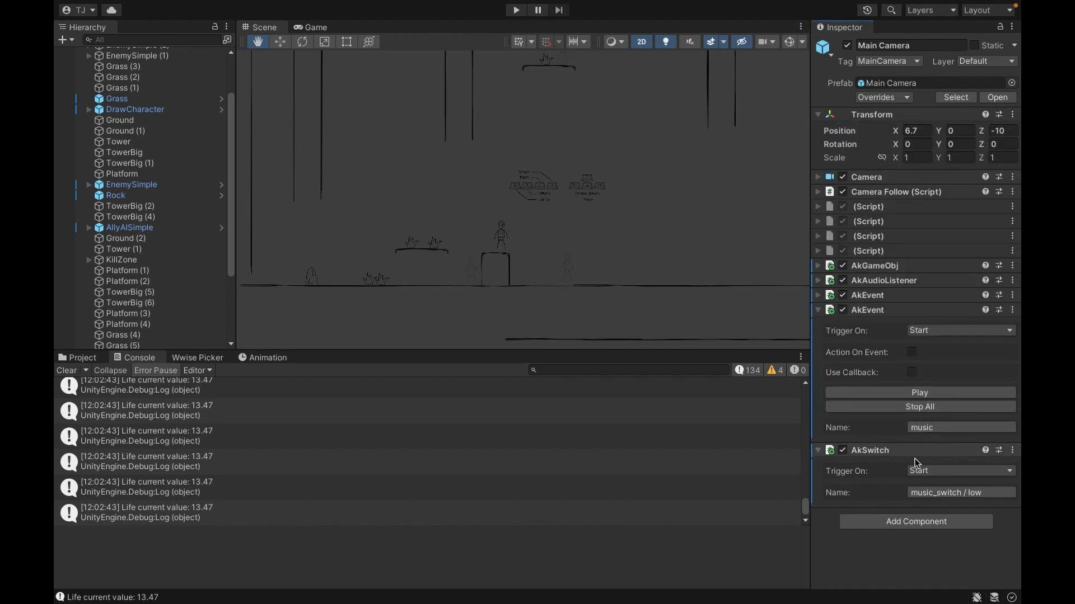
click(929, 451)
- Select DrawCharacter and check the Life field of its Character Controller 2D script
click(179, 109)
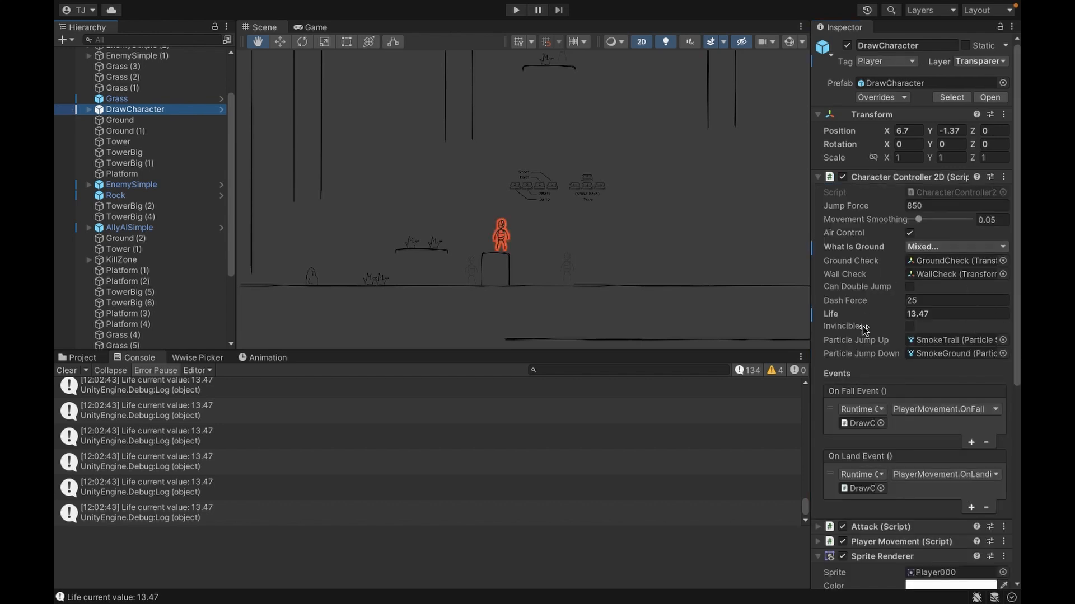
click(921, 315)
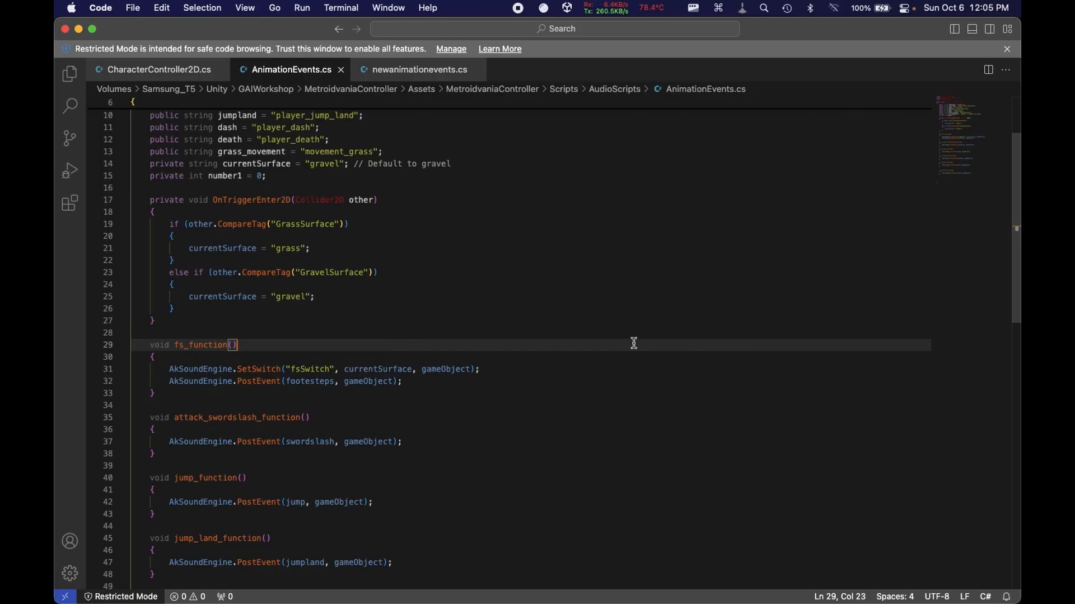
- Switch to Visual Studio Code, look through AnimationEvents.cs, and open the CharacterController2D.cs script
scroll(502, 255, up, 2)
scroll(502, 255, up, 2)
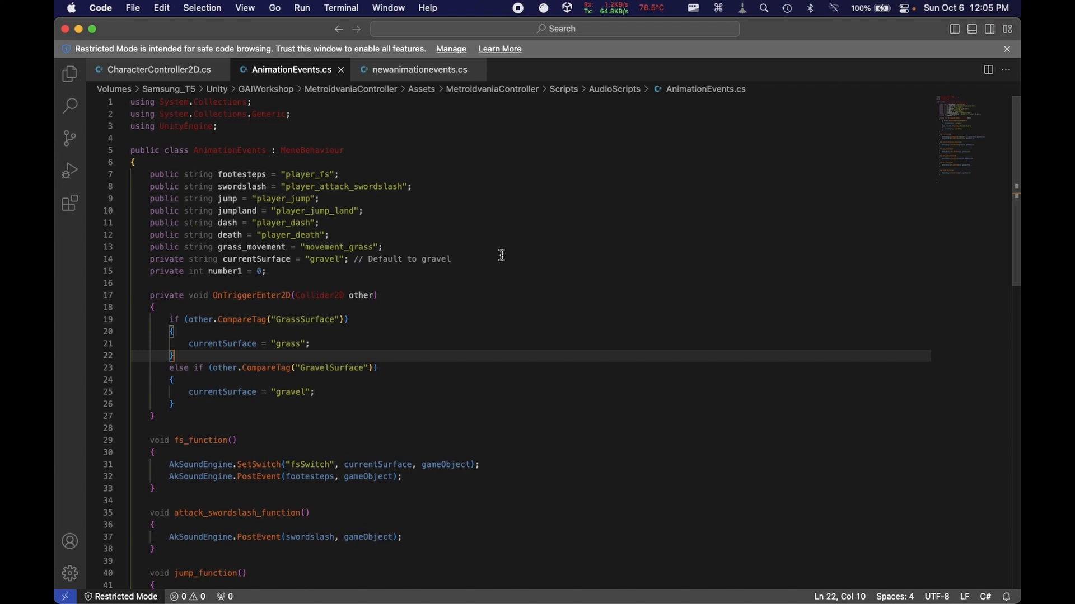
scroll(502, 256, down, 15)
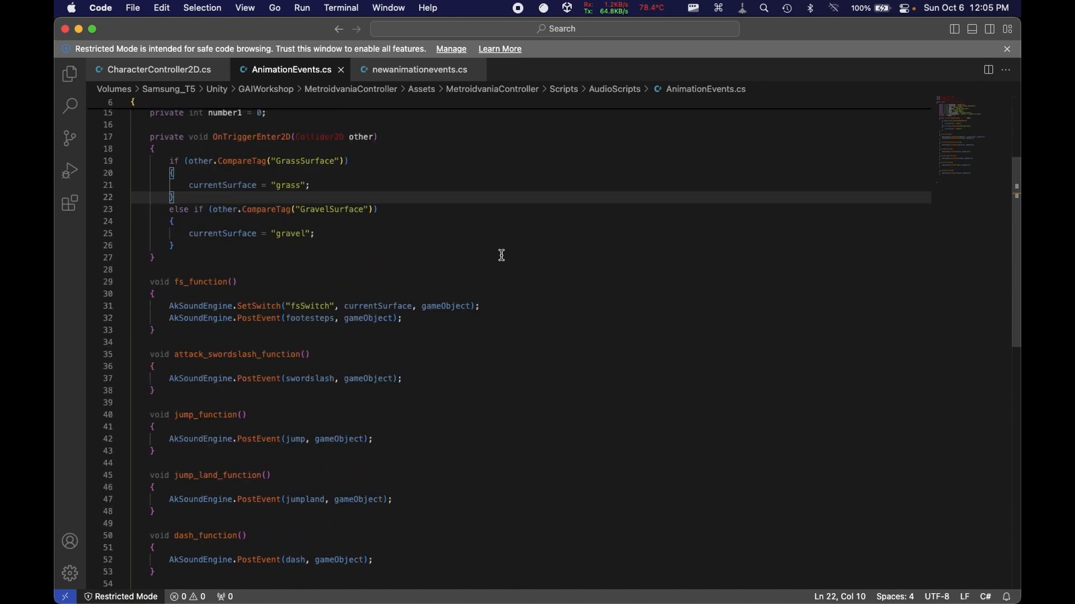
click(162, 74)
click(571, 304)
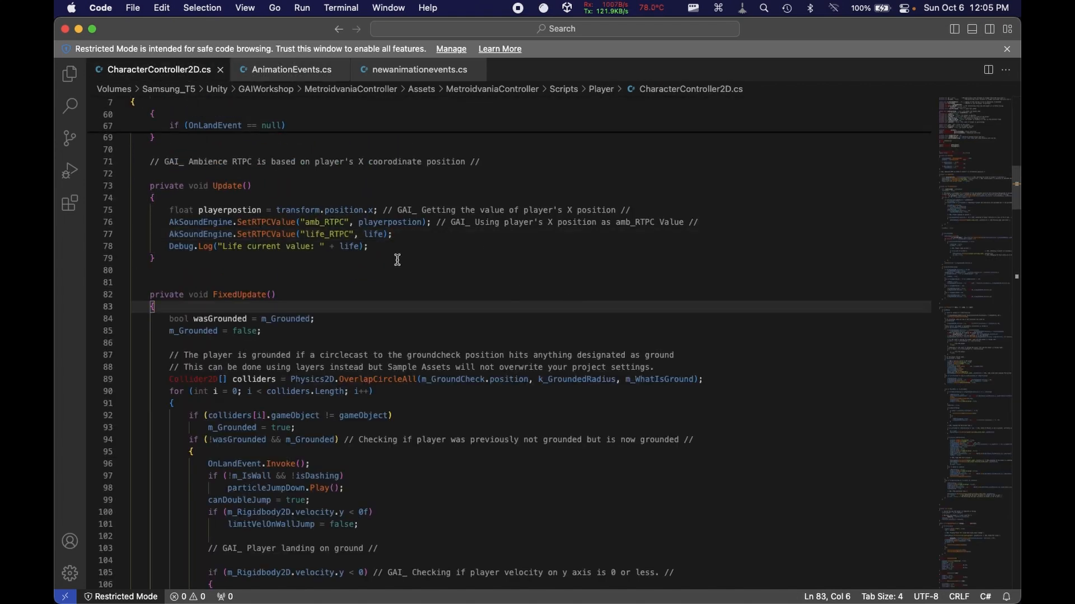
- Look through CharacterController2D.cs for a suitable place for the music switch code, from the damage and death functions back to Update()
click(397, 260)
scroll(398, 259, down, 10)
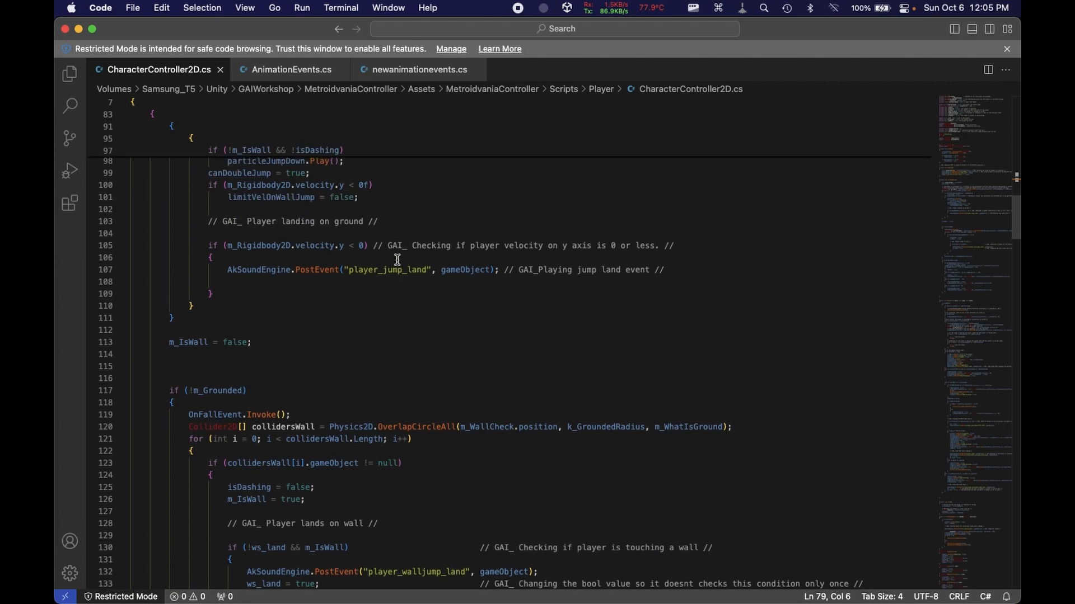
scroll(397, 260, down, 20)
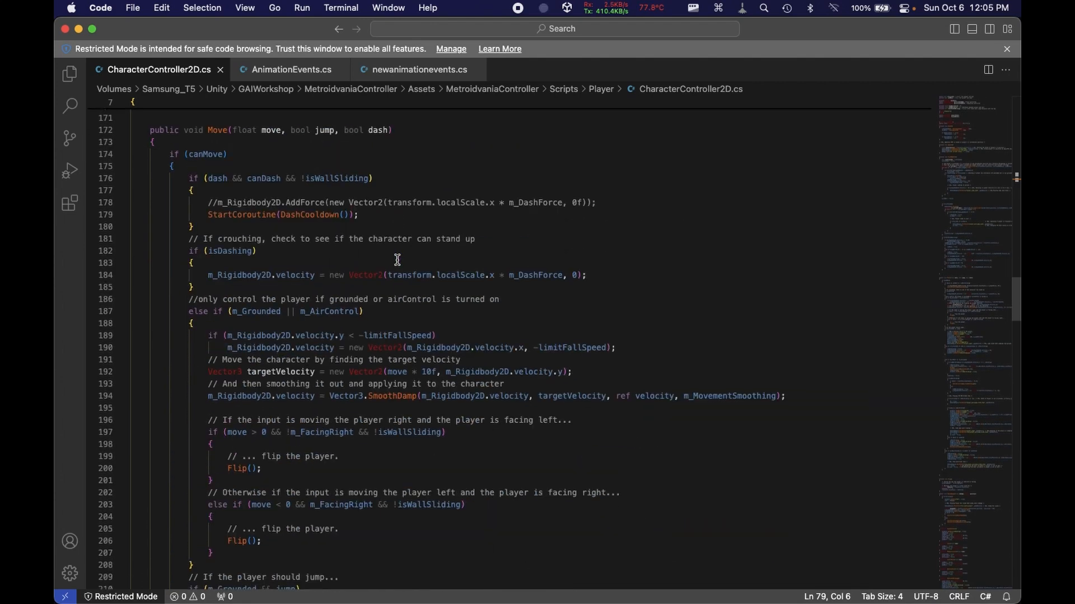
scroll(397, 260, down, 8)
scroll(398, 260, down, 5)
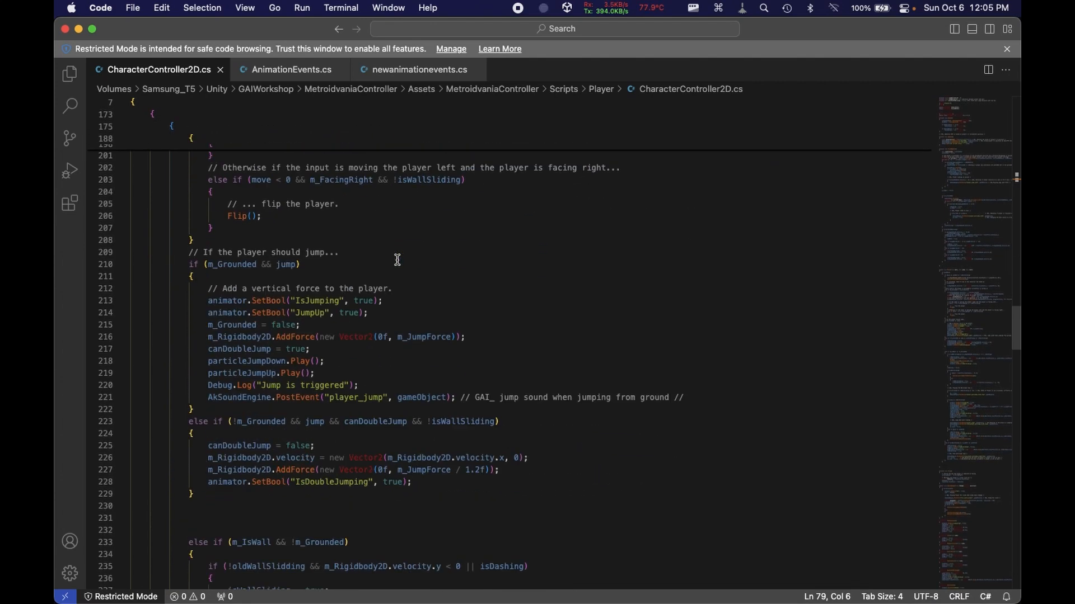
scroll(397, 260, down, 6)
scroll(397, 260, down, 20)
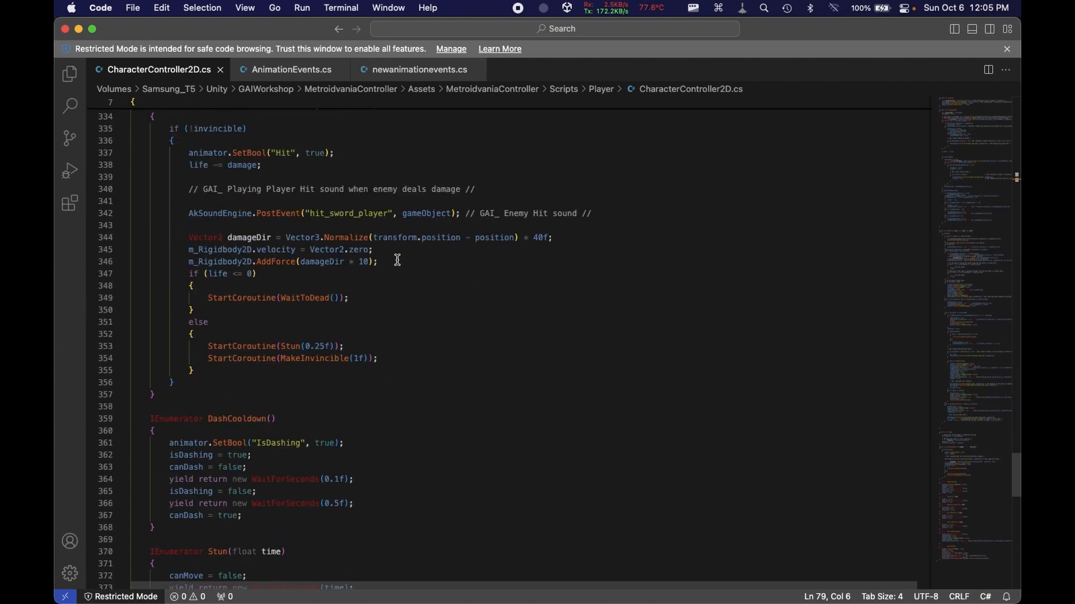
scroll(397, 259, down, 15)
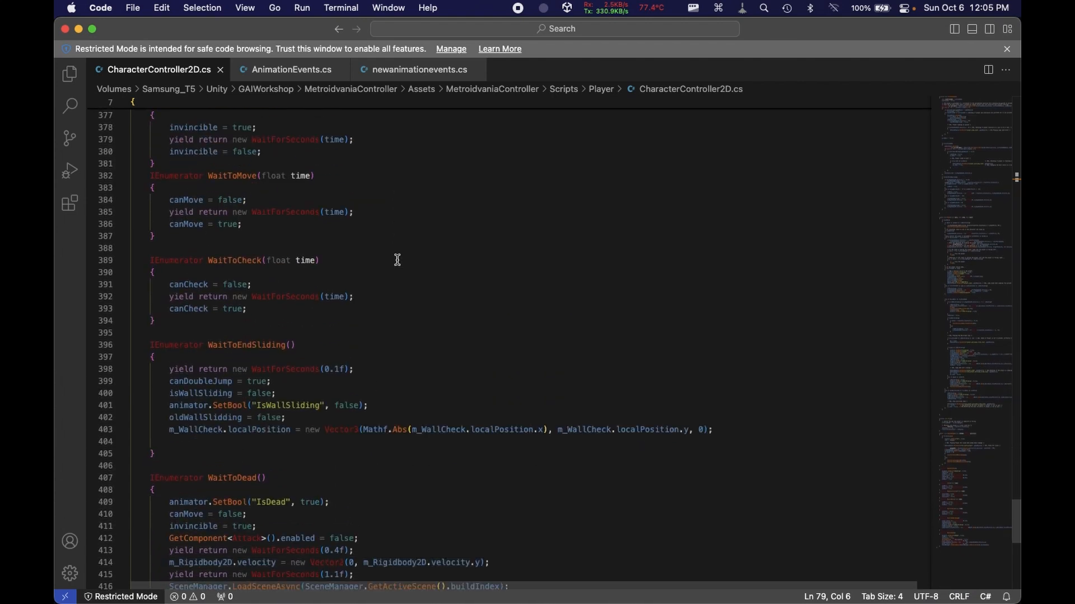
click(451, 251)
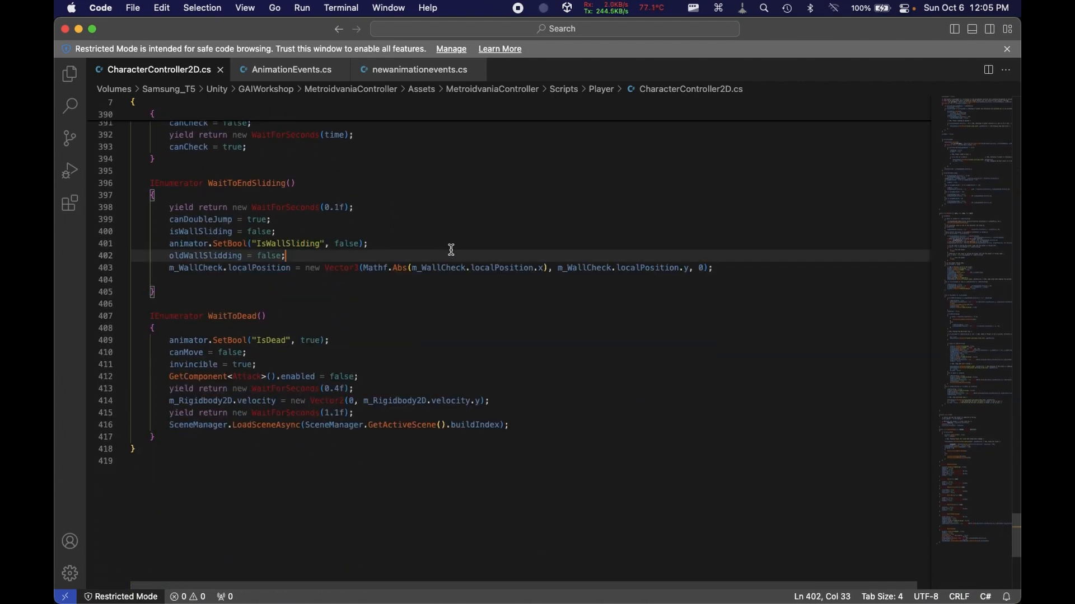
scroll(451, 250, down, 3)
scroll(451, 250, up, 8)
scroll(451, 250, up, 15)
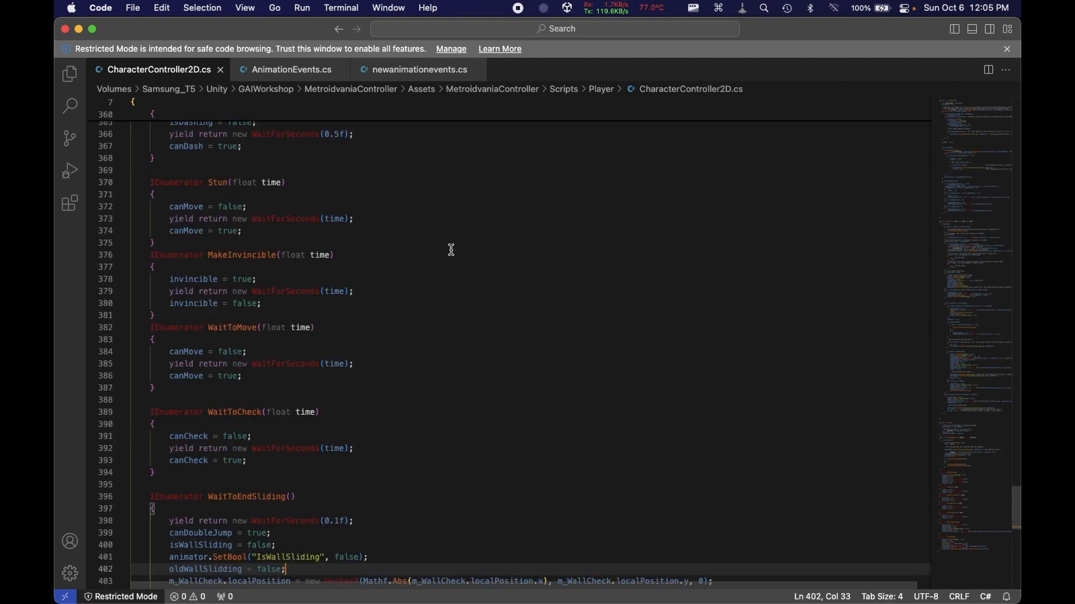
scroll(451, 250, up, 13)
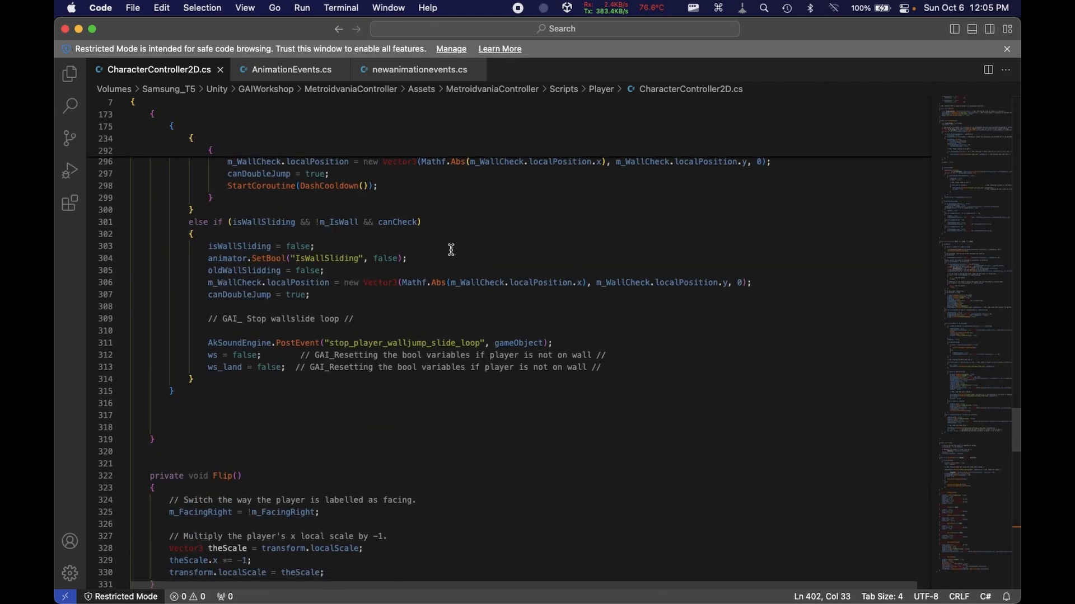
scroll(451, 250, down, 8)
scroll(451, 249, up, 12)
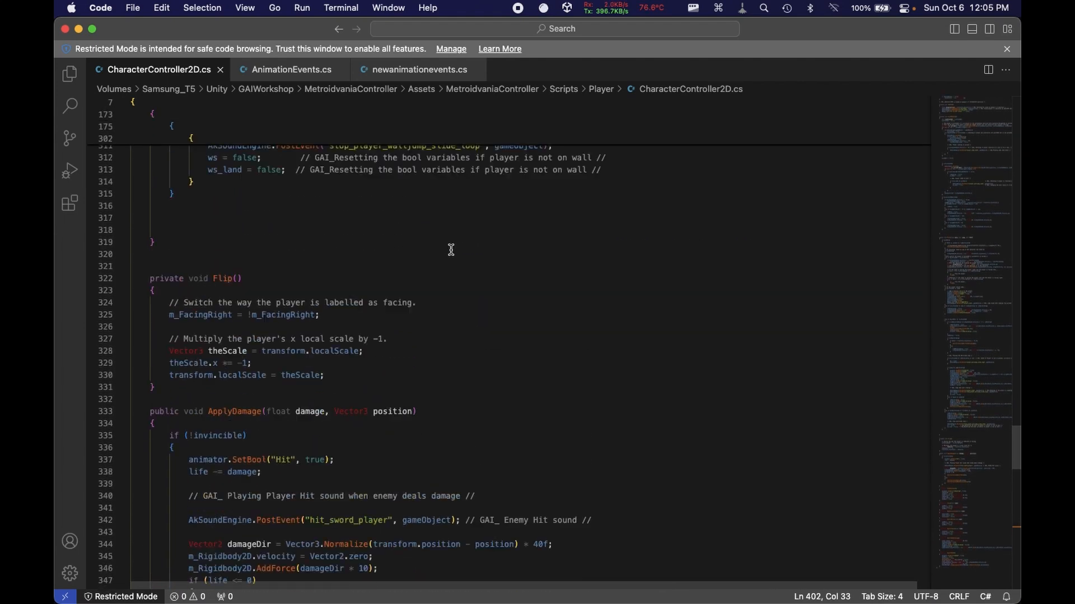
scroll(451, 249, up, 15)
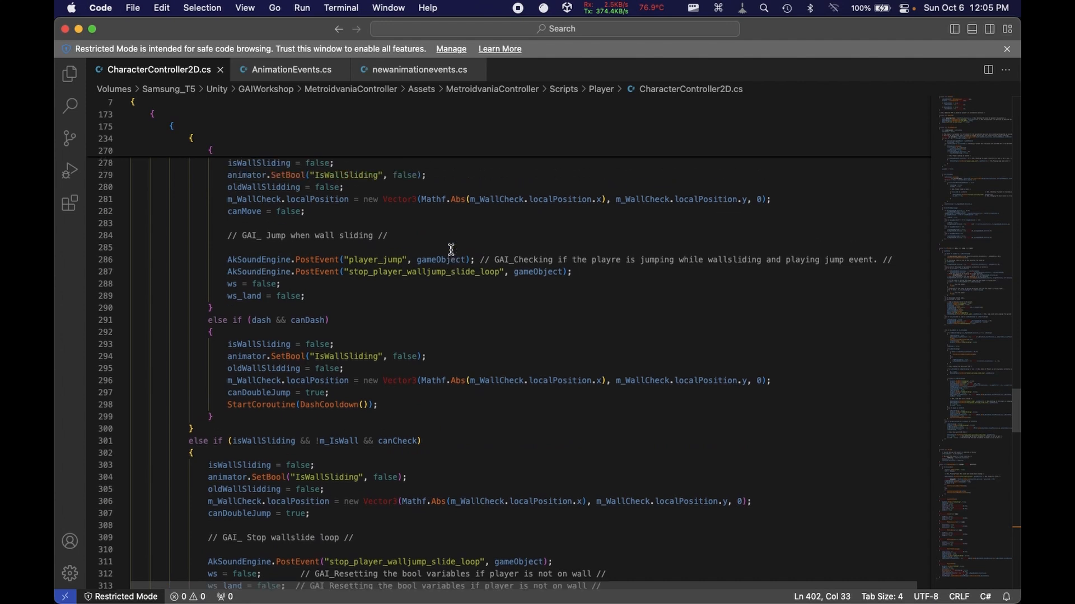
scroll(451, 249, up, 12)
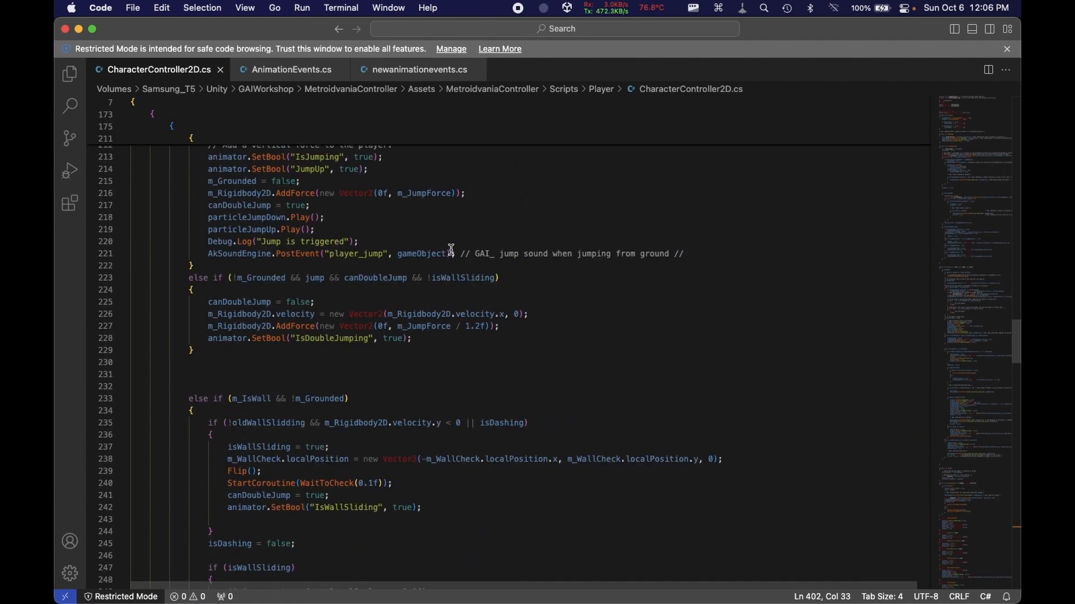
scroll(451, 249, up, 20)
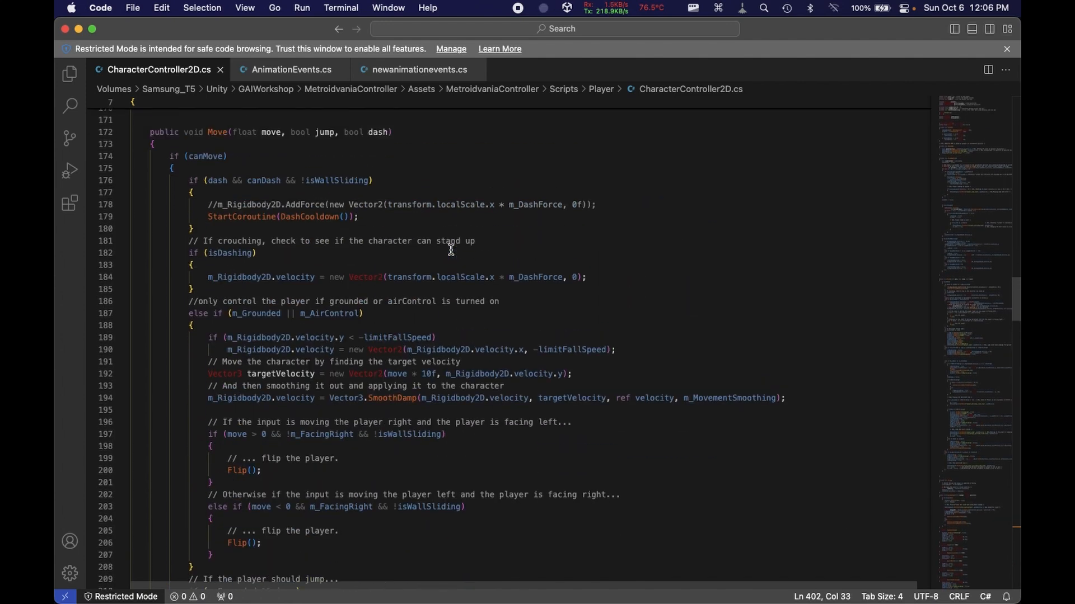
scroll(451, 249, up, 17)
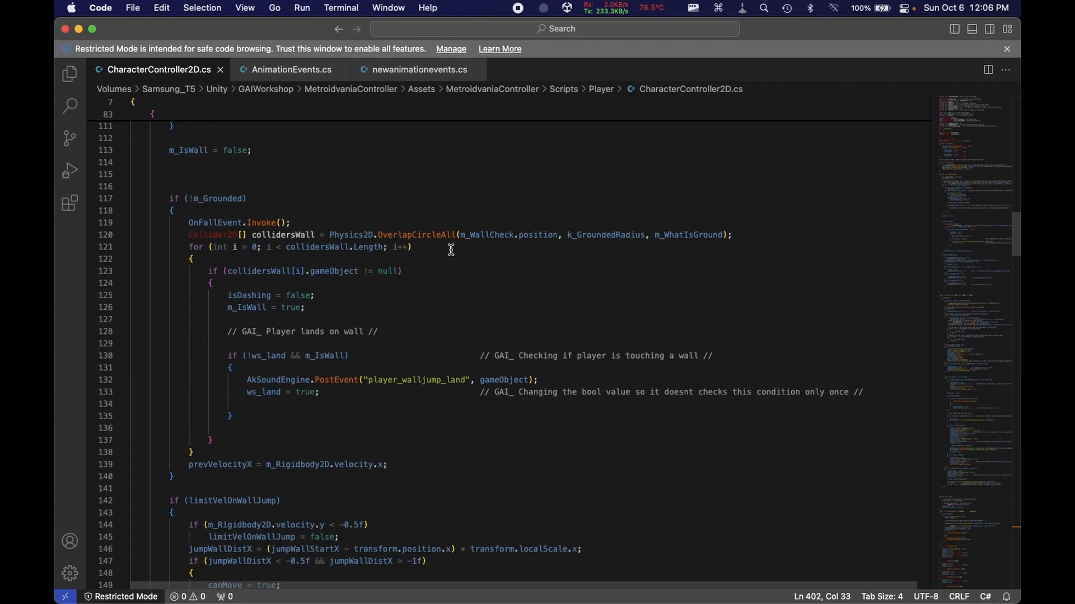
scroll(451, 250, up, 6)
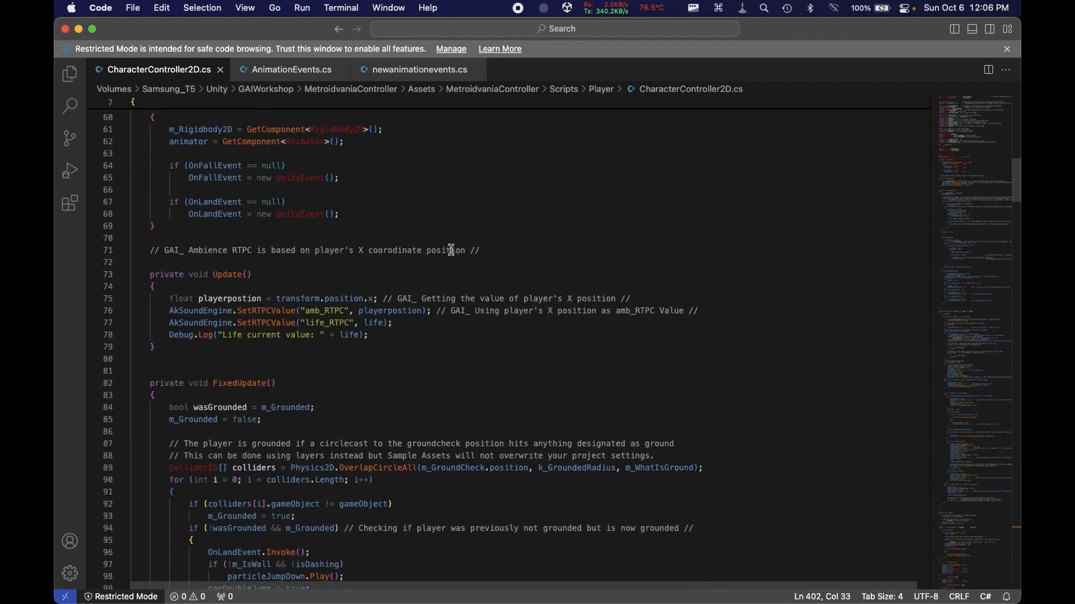
scroll(452, 249, up, 11)
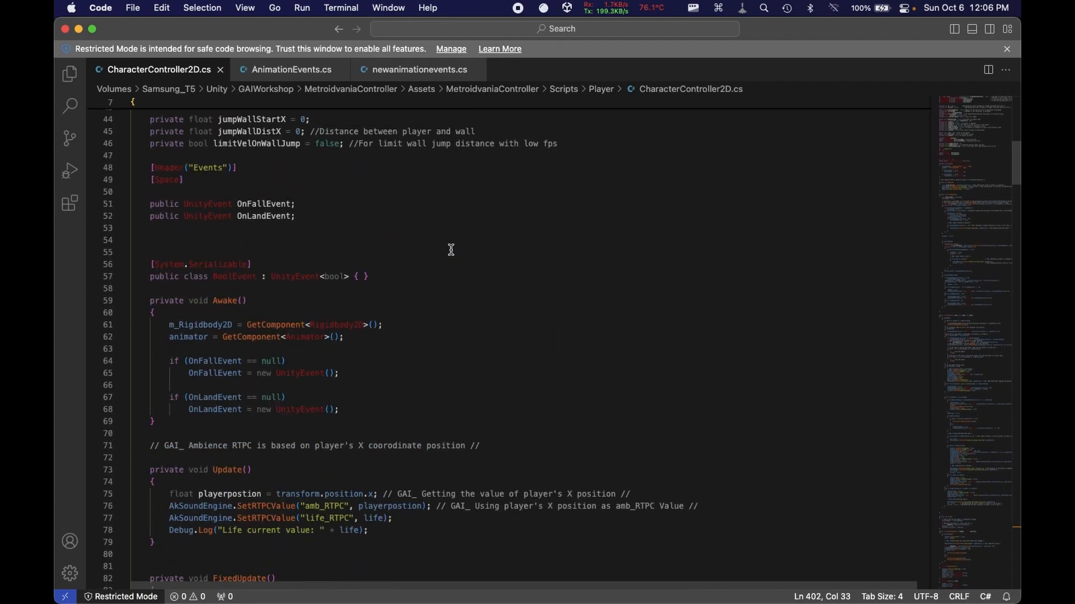
scroll(451, 250, down, 10)
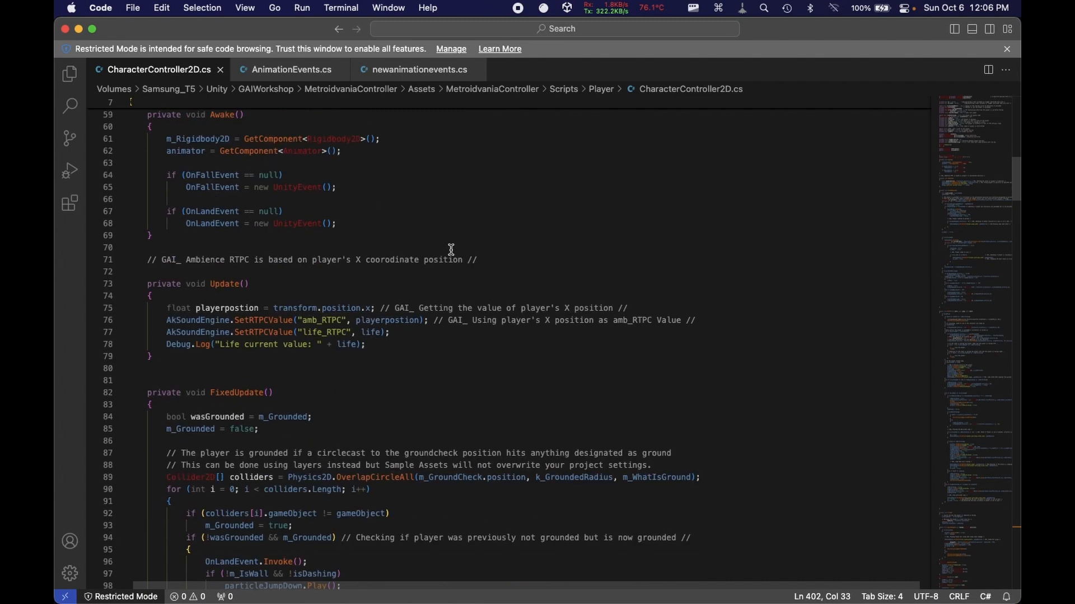
click(375, 347)
key(Return)
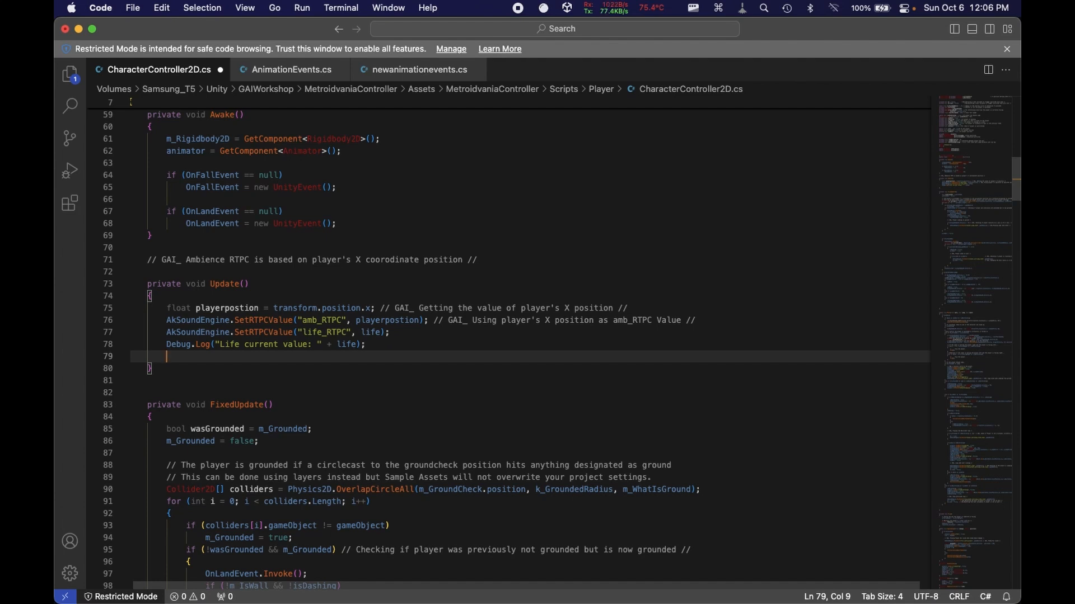
key(BackSpace)
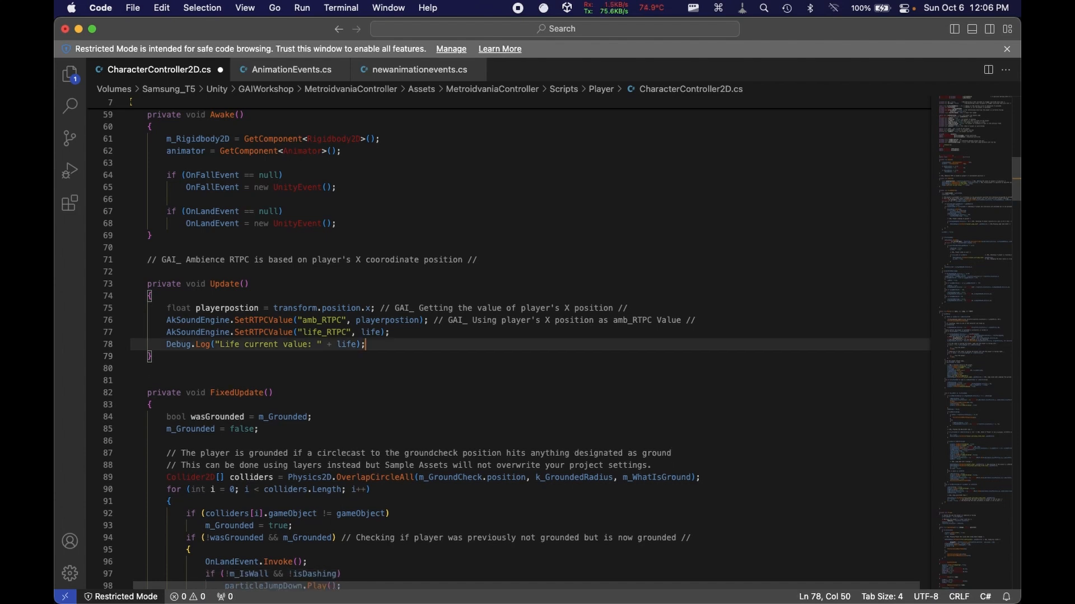
key(cmd+s)
click(422, 356)
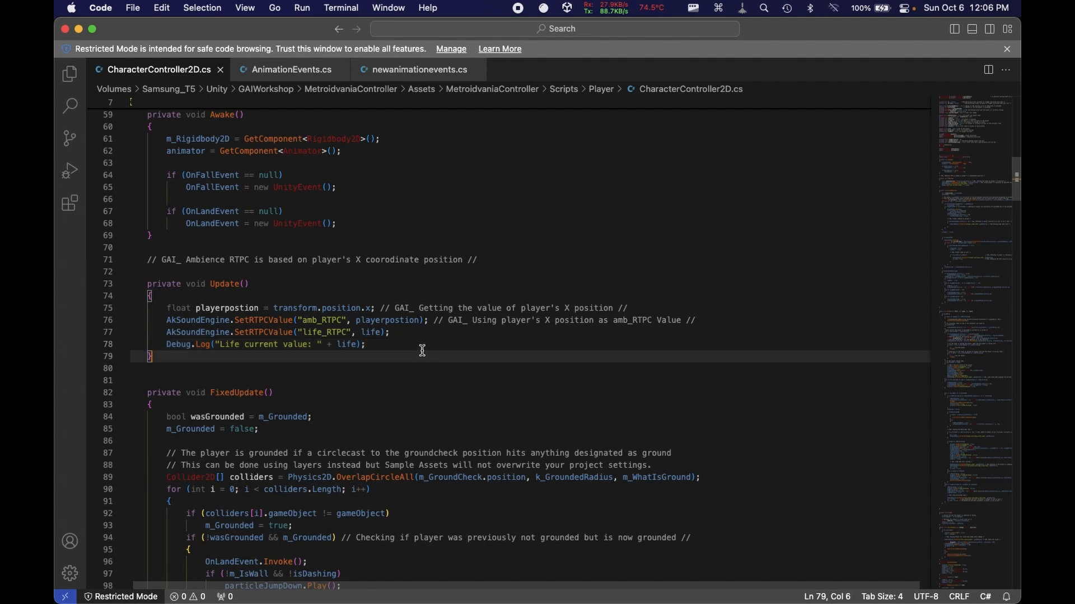
- Add an if (life < 5) block below the Debug.Log line in the Update() function of CharacterController2D.cs
click(409, 342)
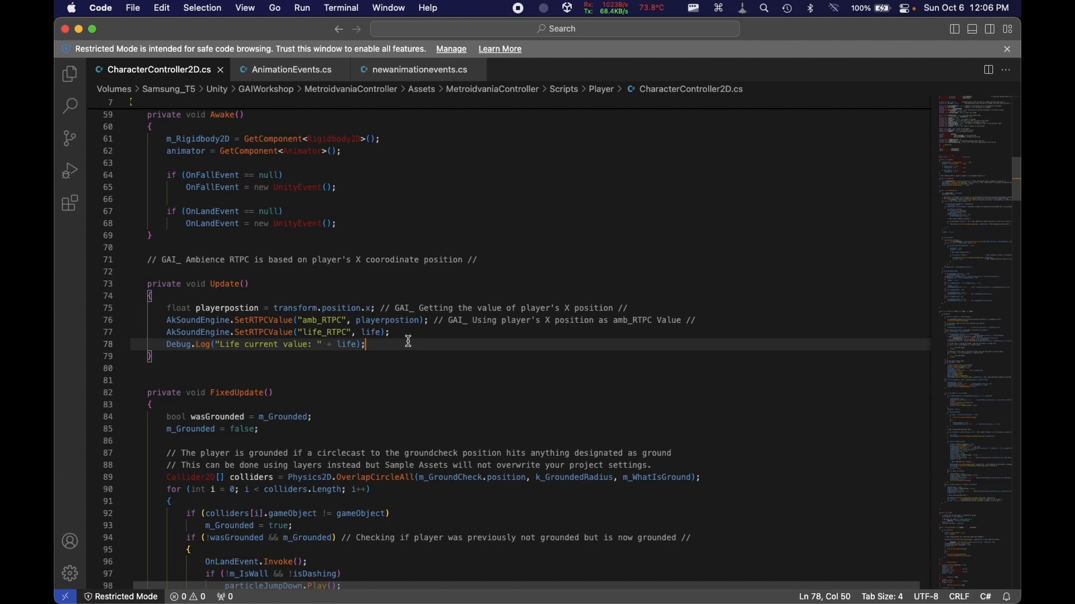
key(Return)
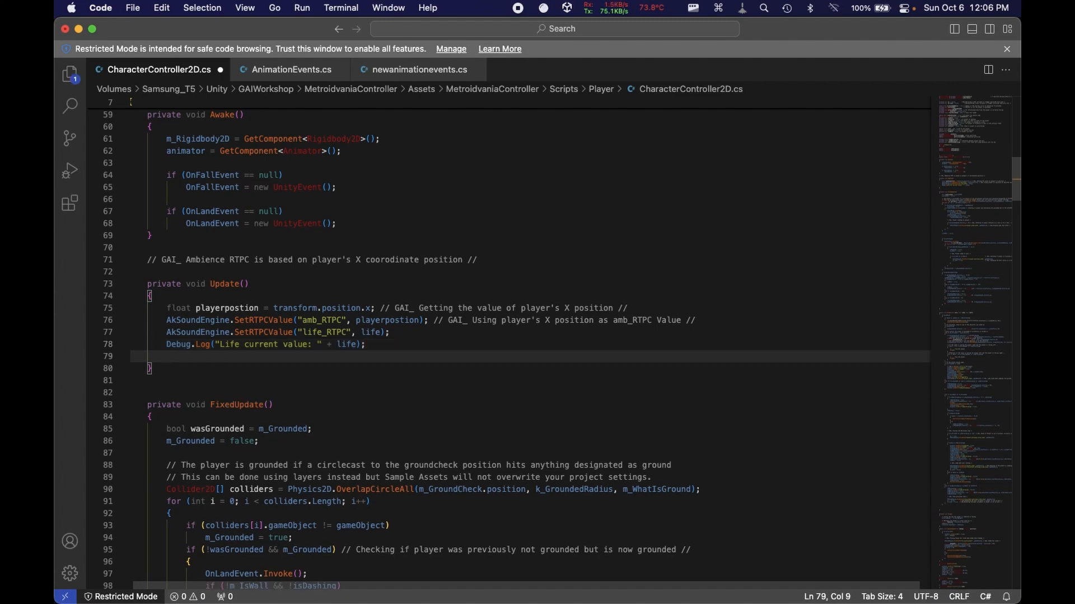
text(if (life)
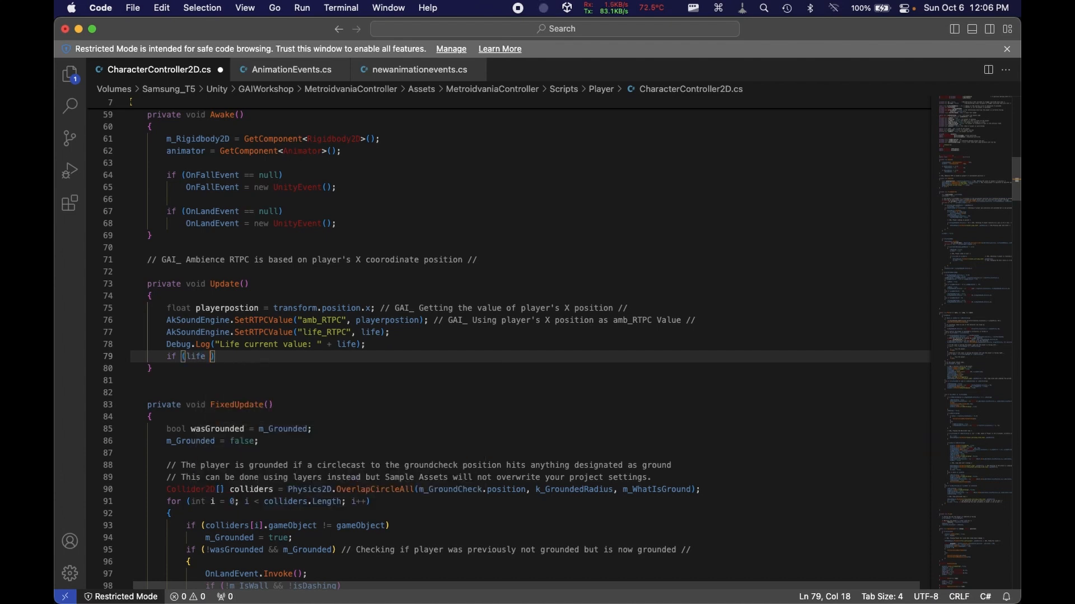
text( < 5 ){)
key(Return)
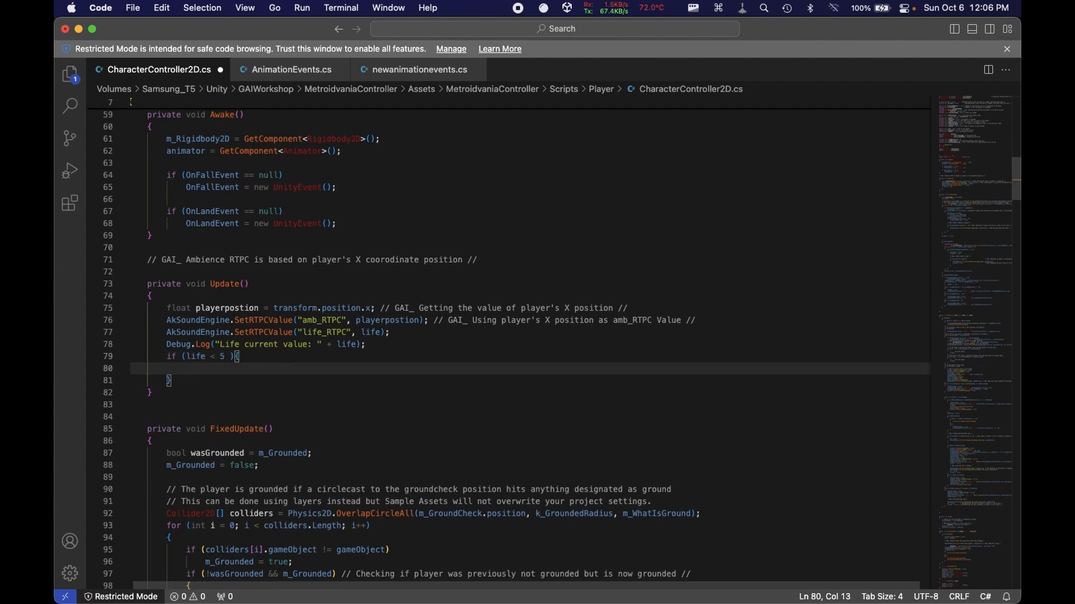
- Begin an AkSoundEngine.SetSwitch() call inside the if (life < 5) block, with quotes for its first argument
text(AkSoundEngine.)
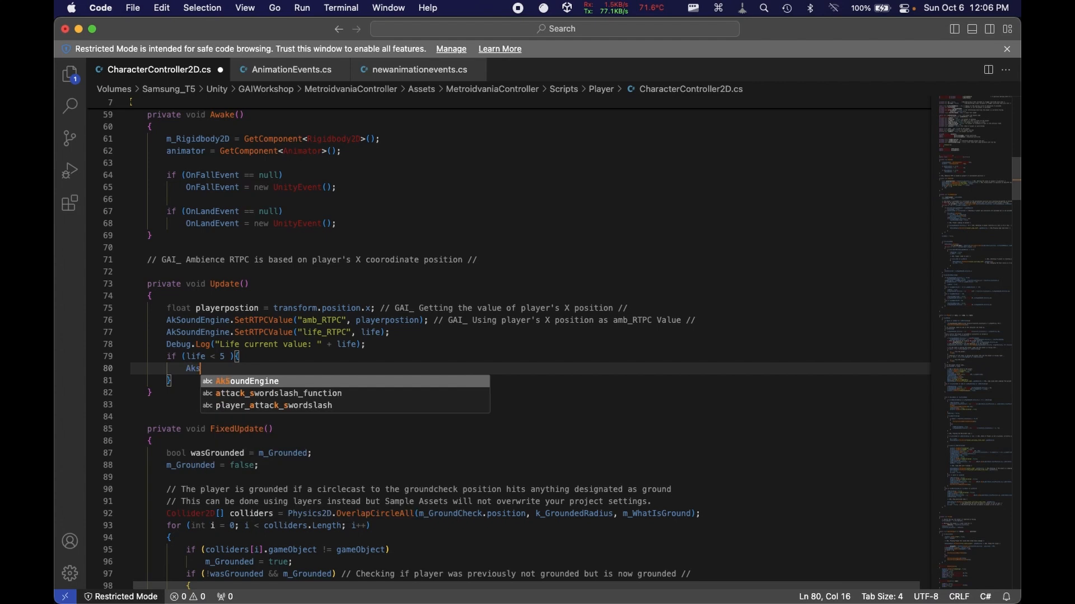
text(setSD)
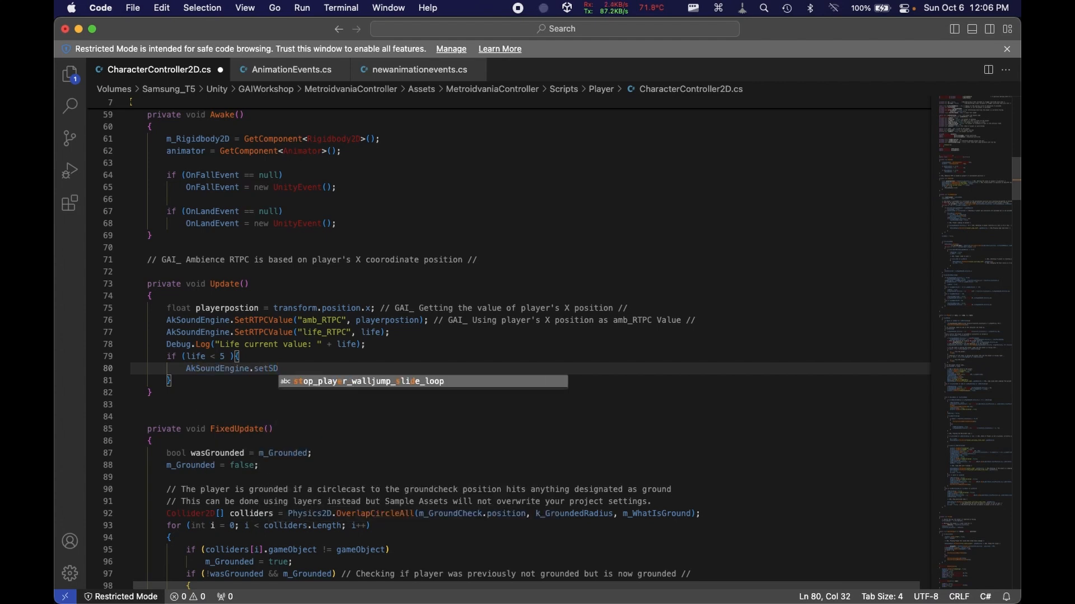
key(BackSpace)
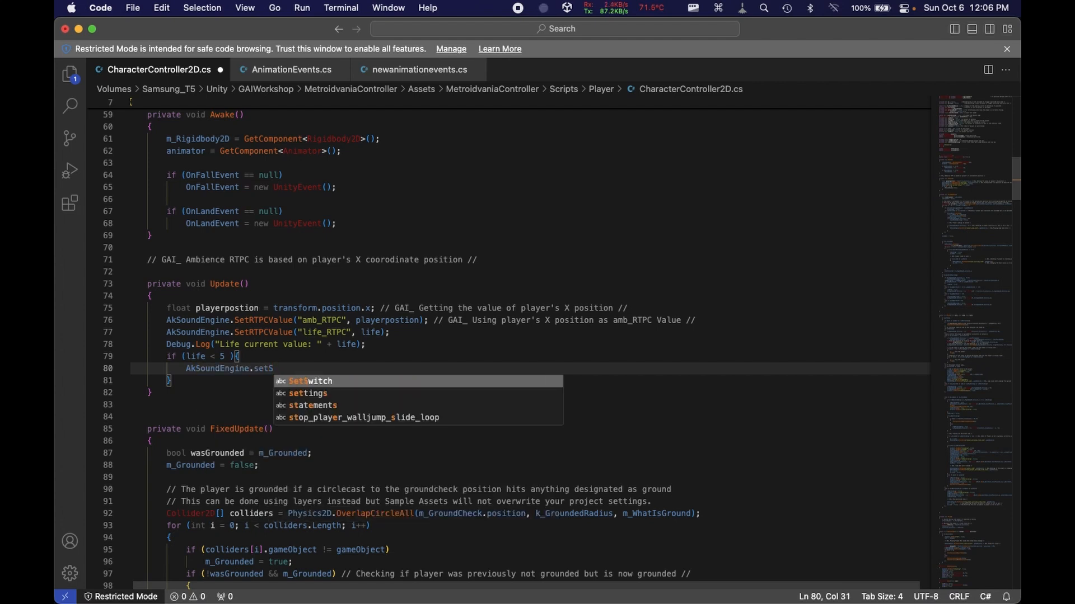
key(Return)
text(()
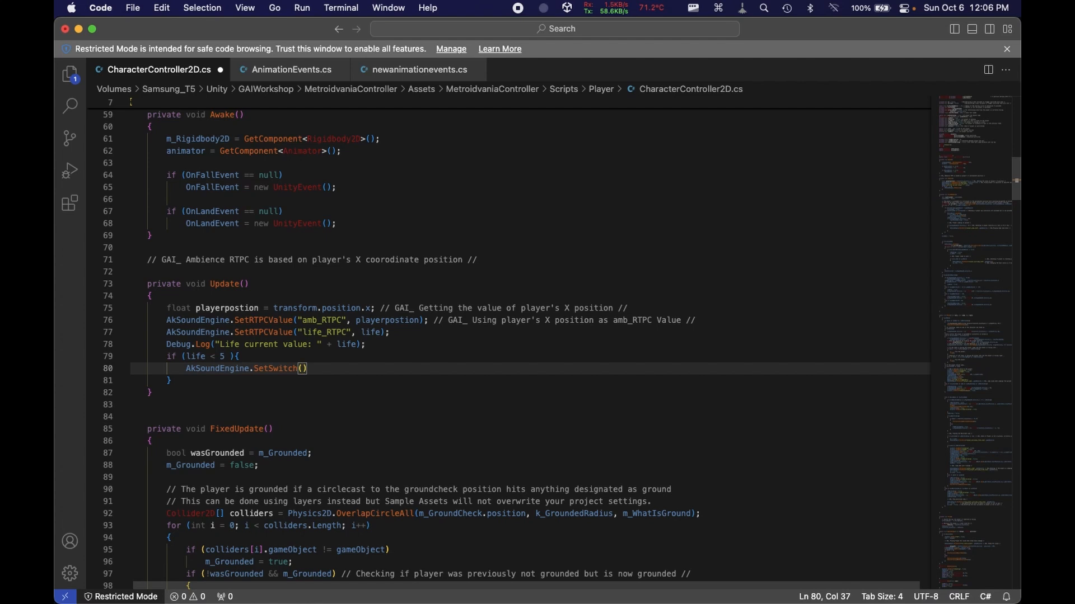
text(")
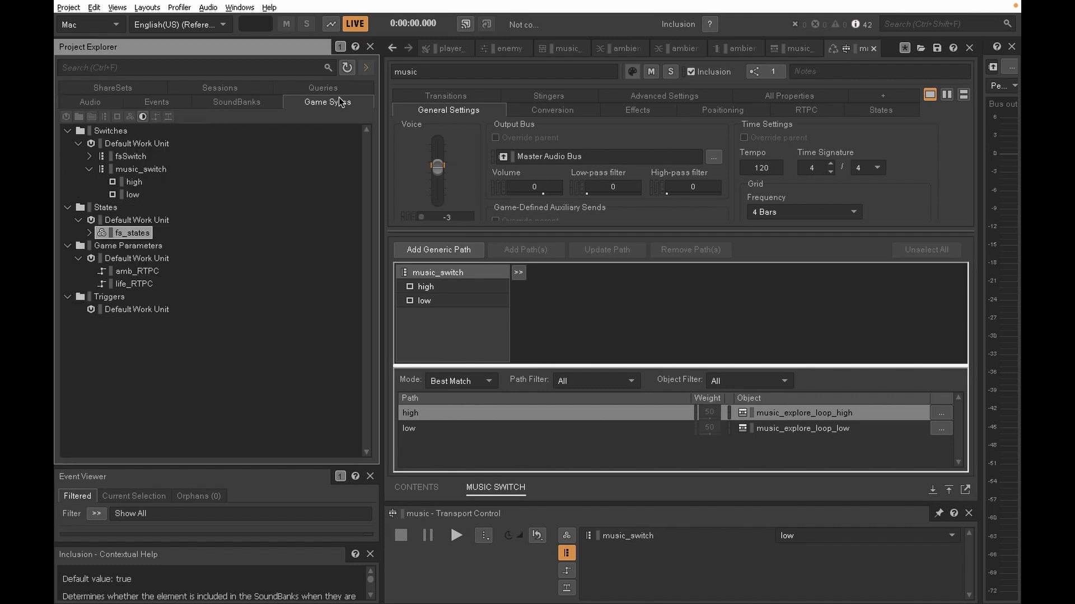
- Check the music_switch name in Wwise, complete the SetSwitch call with "music_switch", "high" and gameObject, and save the script
click(338, 101)
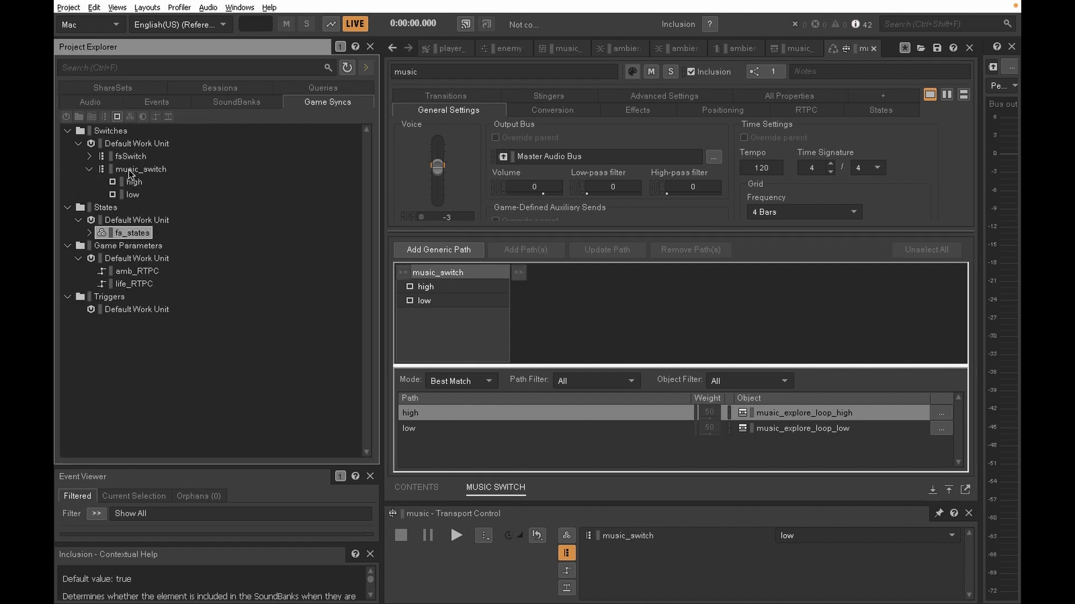
click(159, 169)
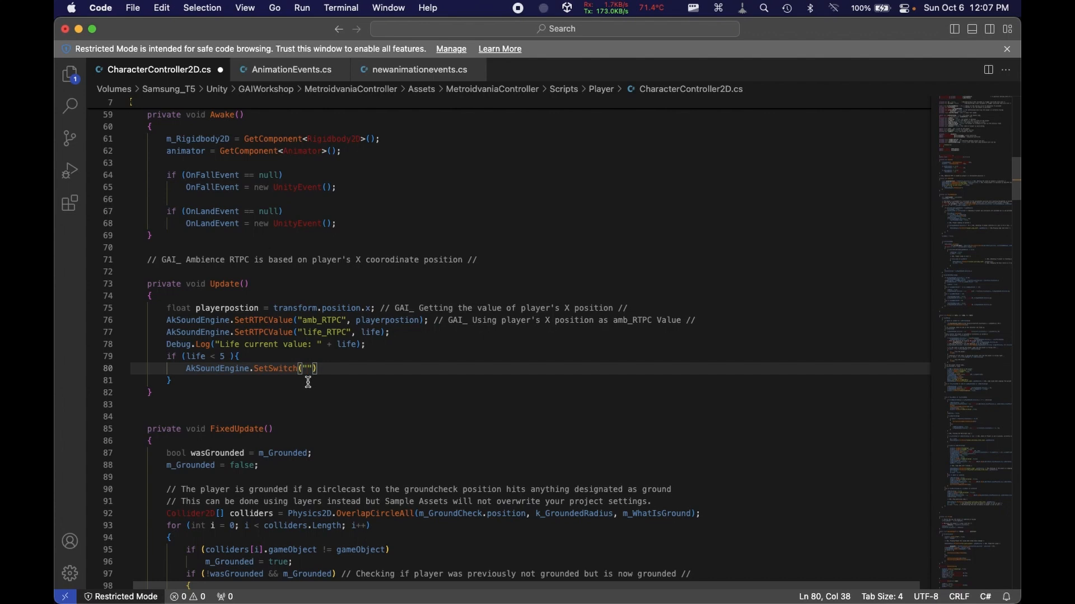
text(music_switch", "high", game)
key(Tab)
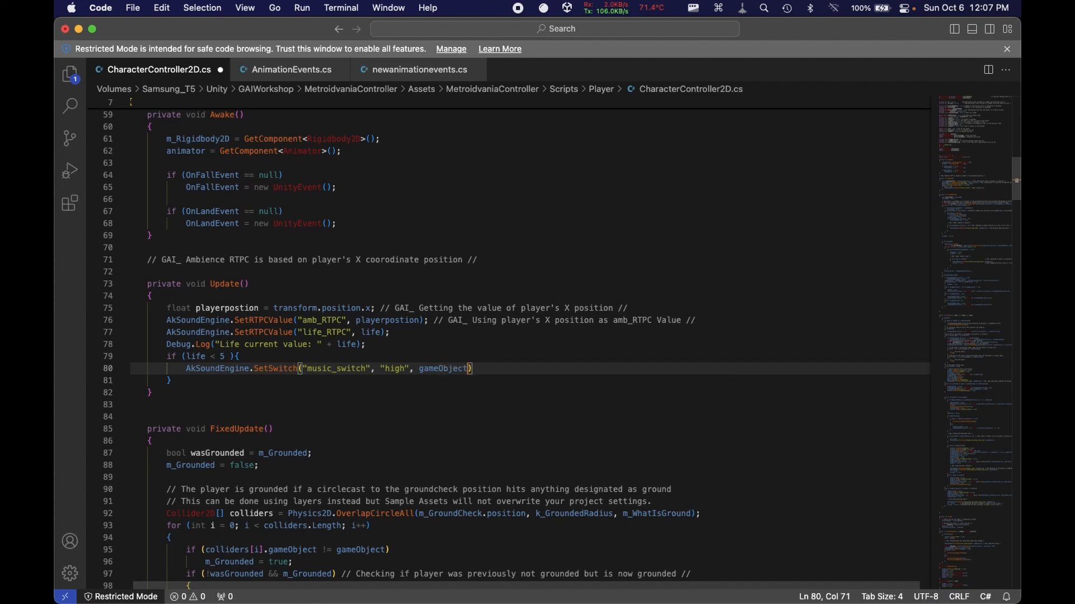
text(;)
key(super+s)
- Compare the music_switch group and its switches in Wwise with the SetSwitch line in the script
key(ctrl+Right)
key(ctrl+Right)
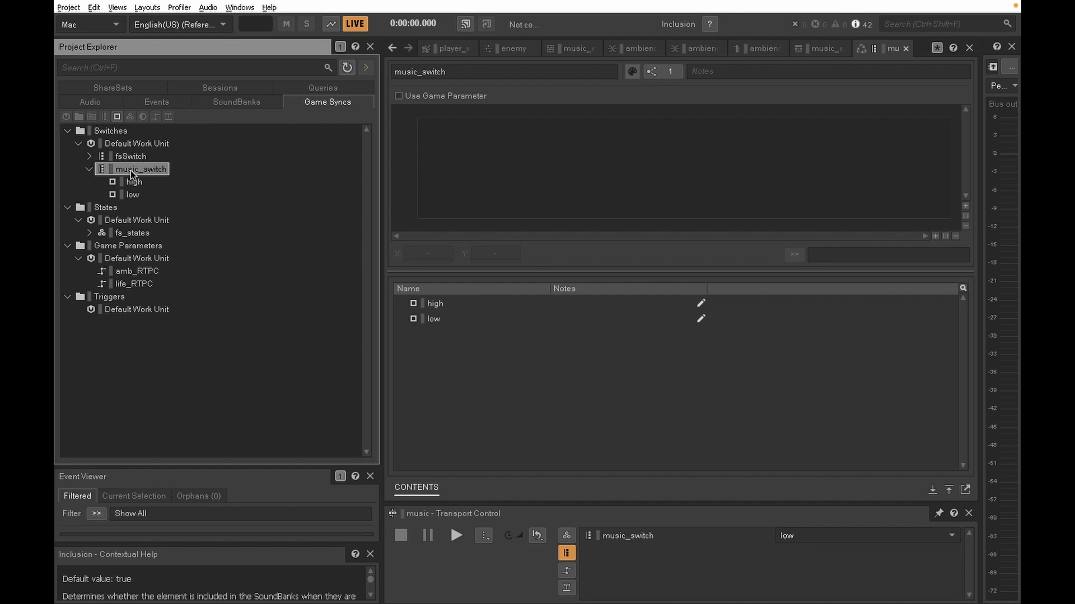
key(ctrl+Left)
key(ctrl+Left)
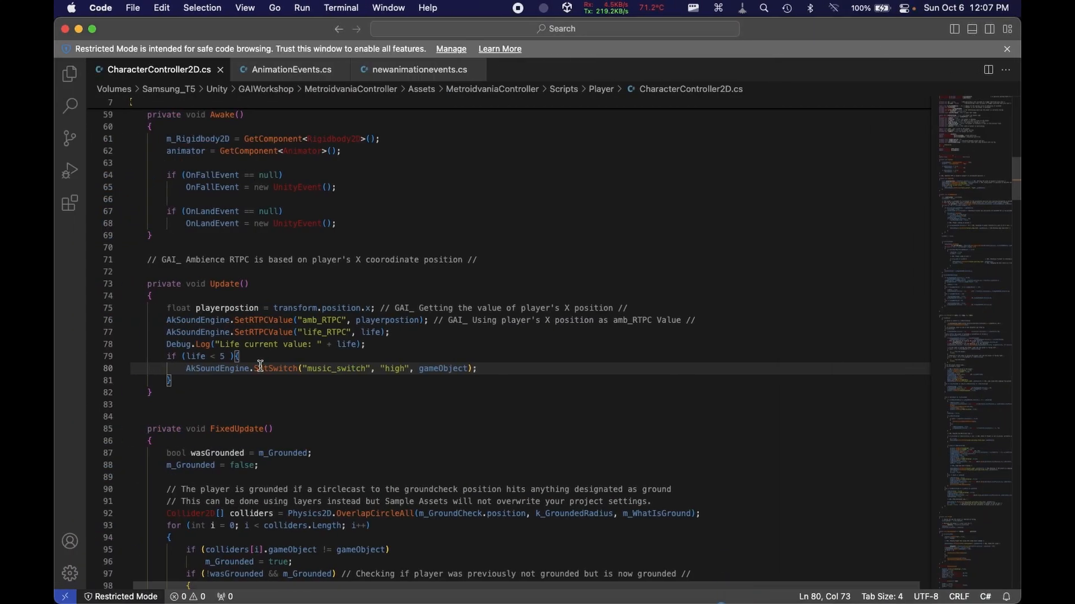
click(258, 380)
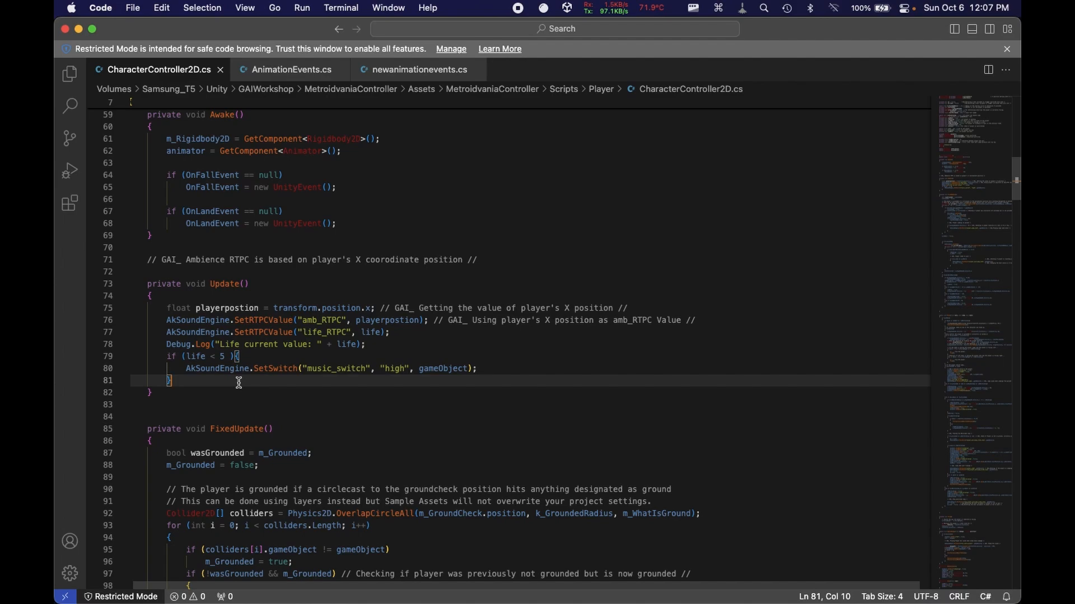
- Switch to Unity and playtest the scene, letting an enemy damage the character until its life runs out, and stop playing
key(ctrl+Right)
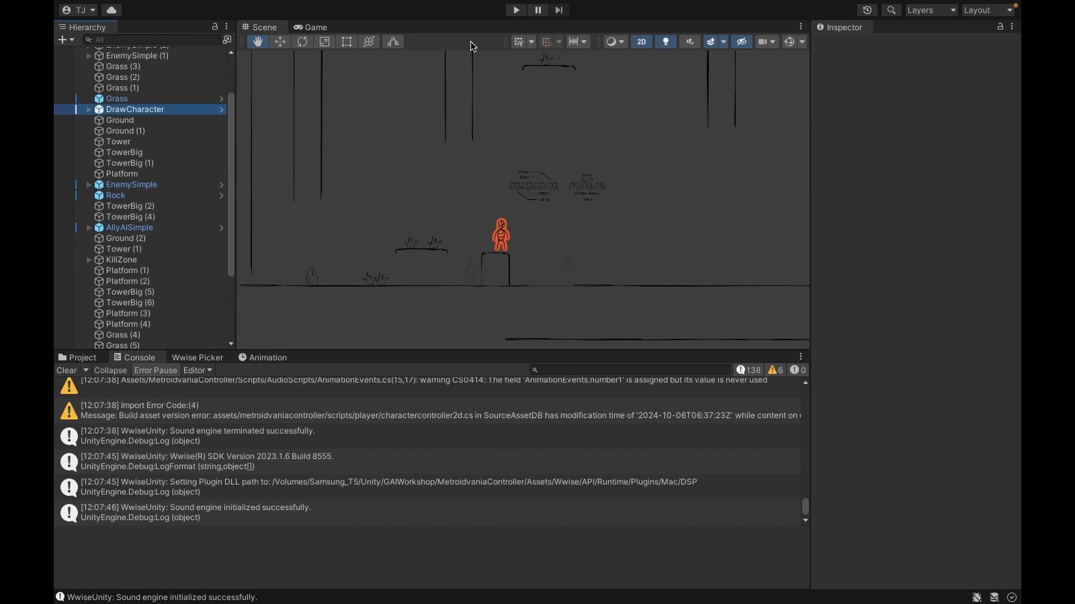
key(super+p)
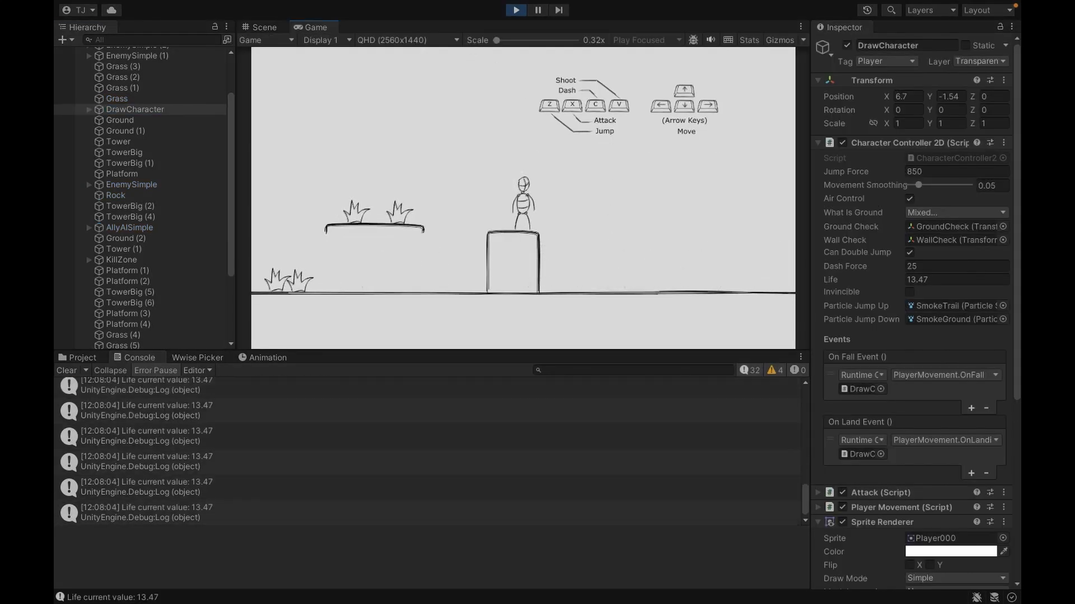
key(Right)
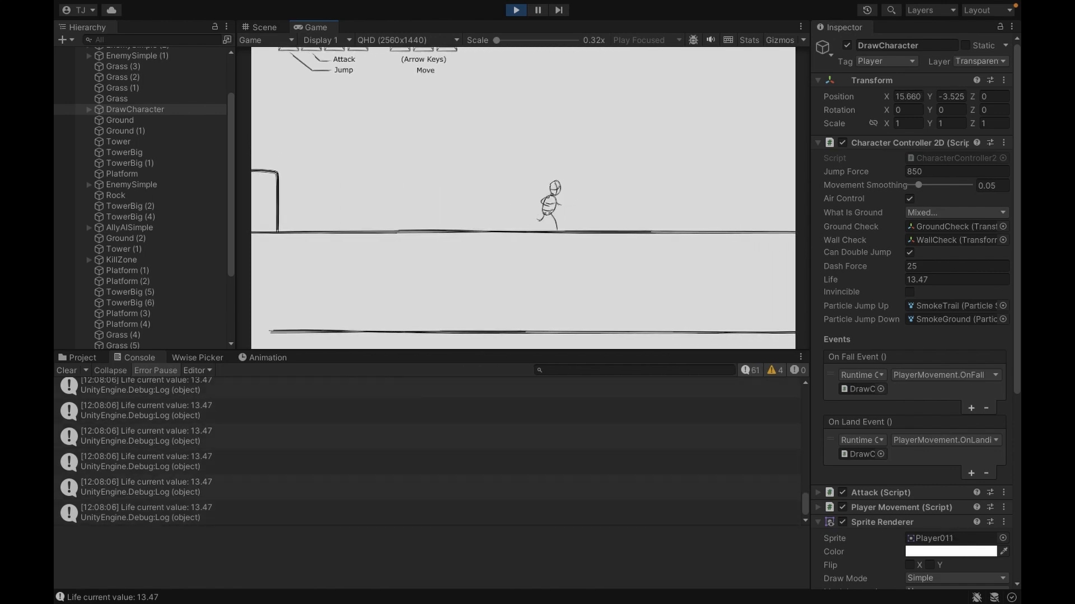
key(Right)
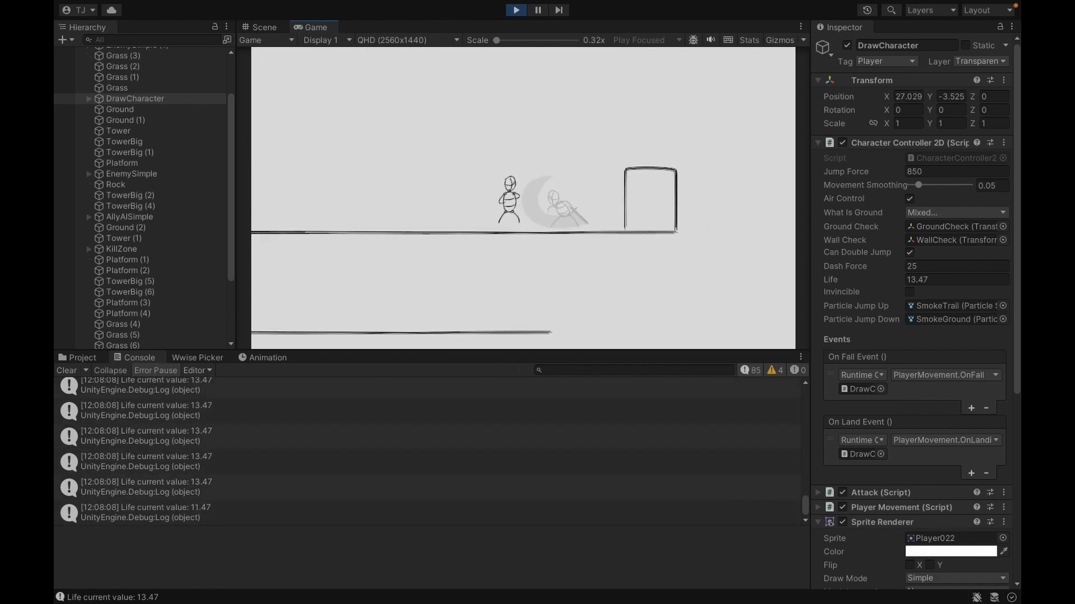
key(Left)
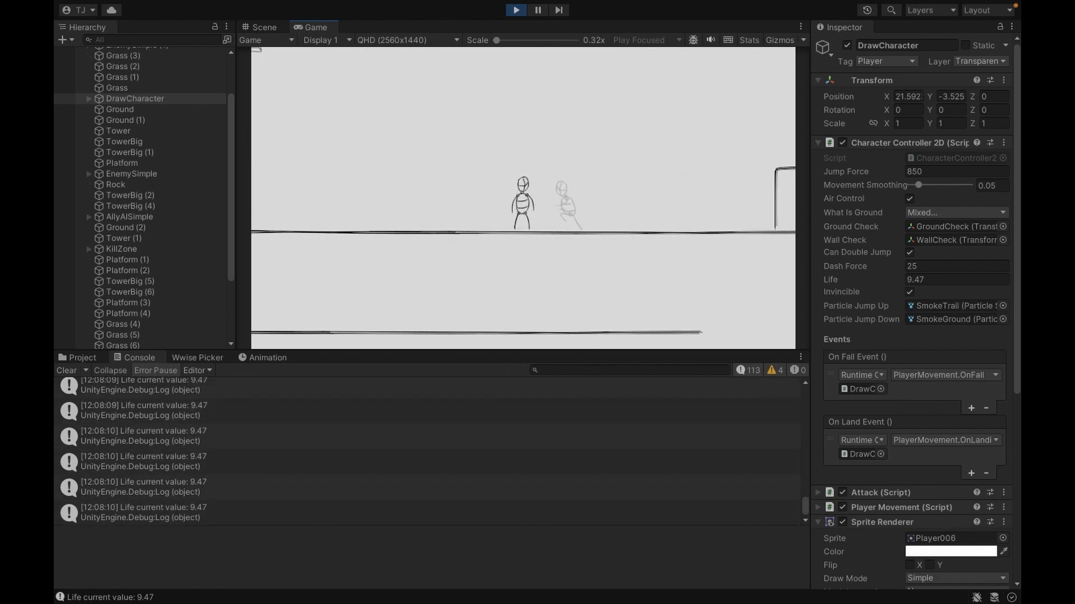
key(Left)
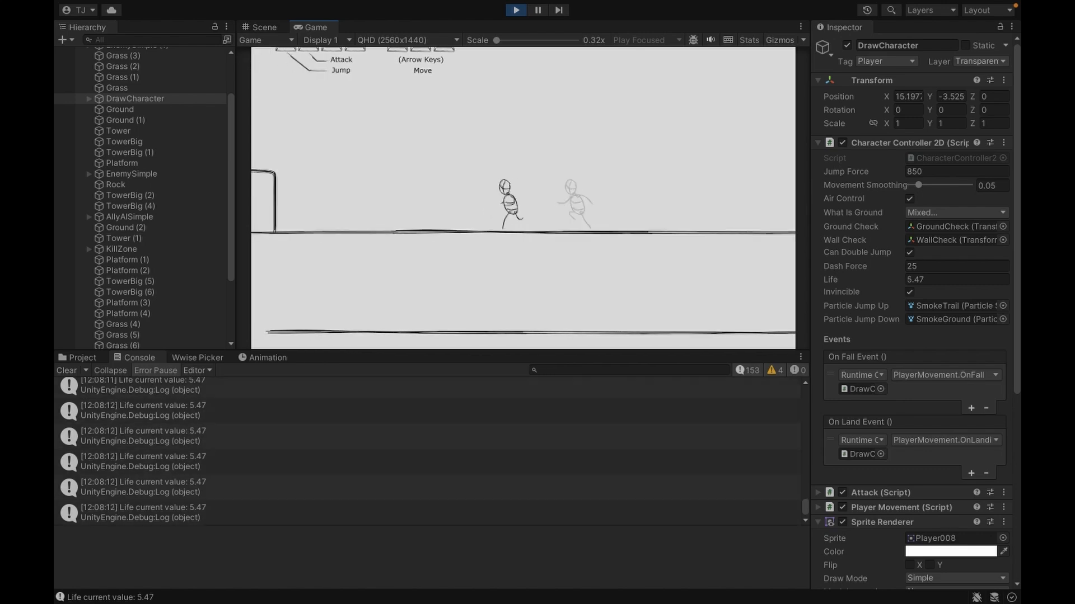
key(Left)
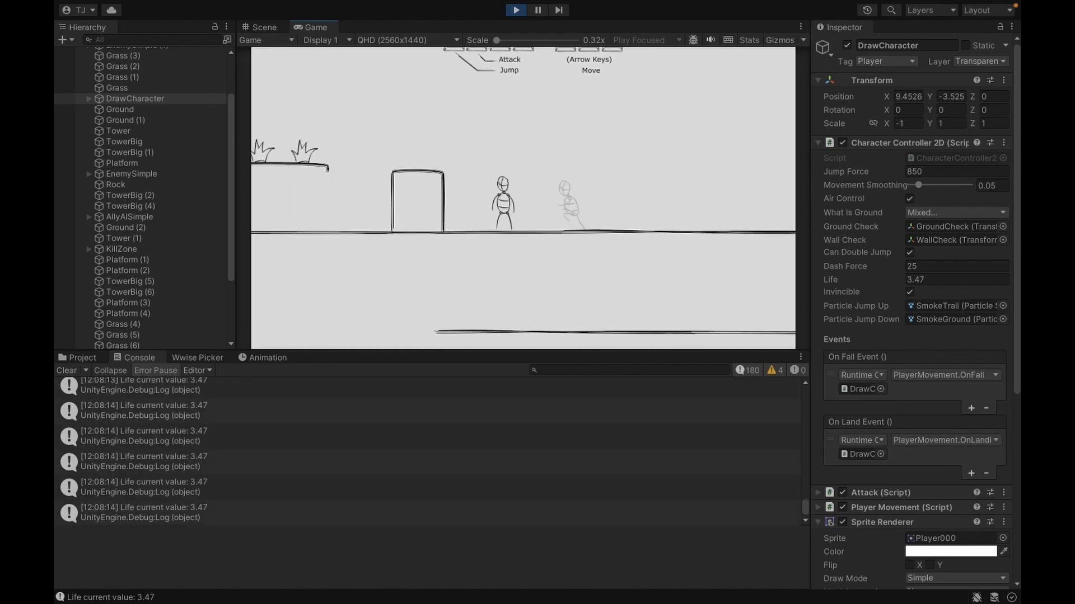
key(Right)
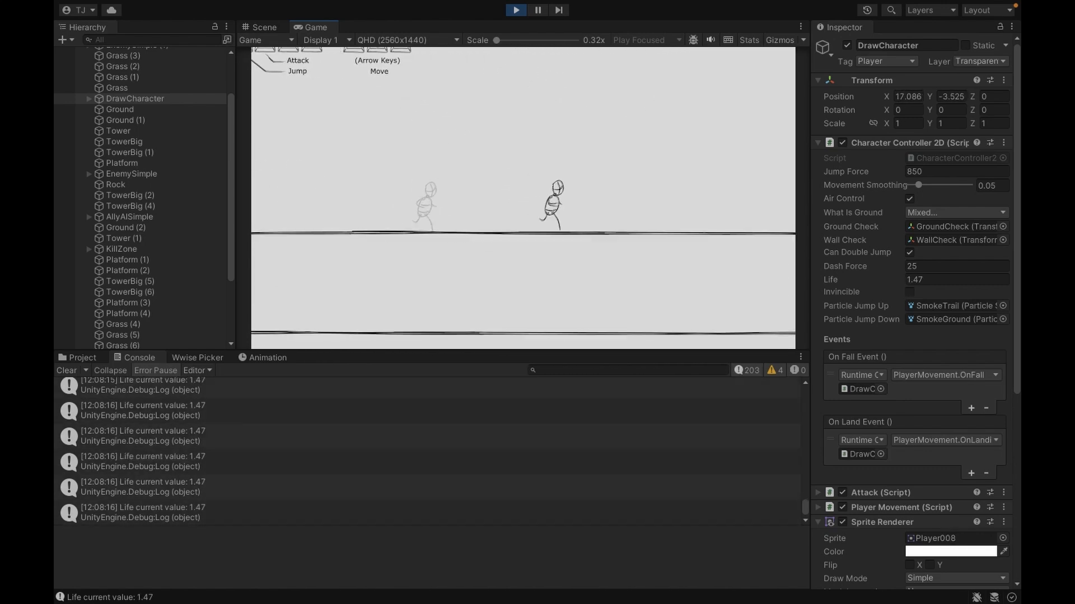
key(Right)
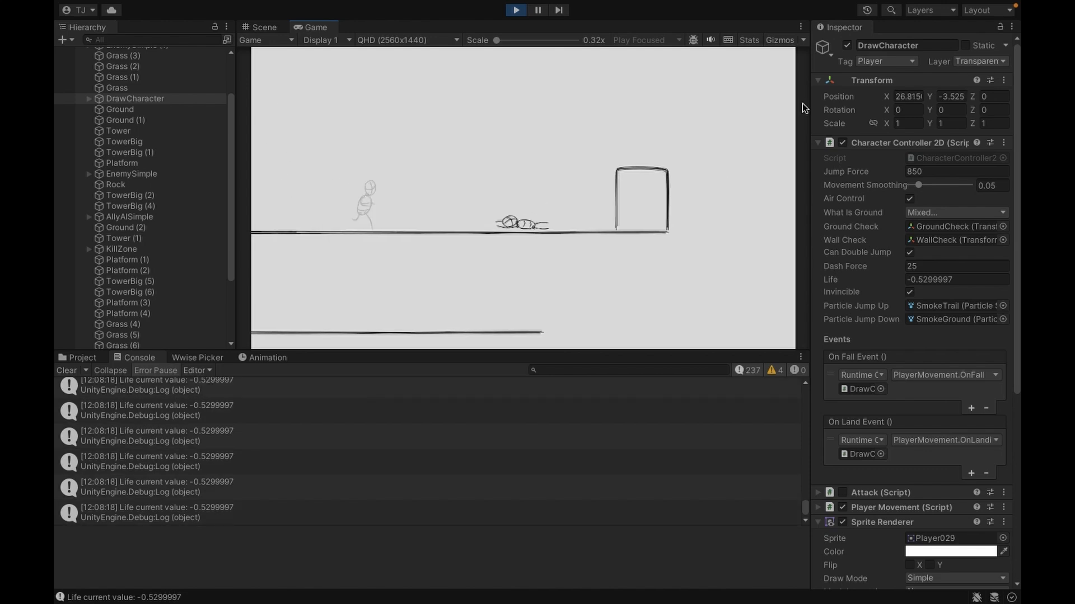
click(517, 13)
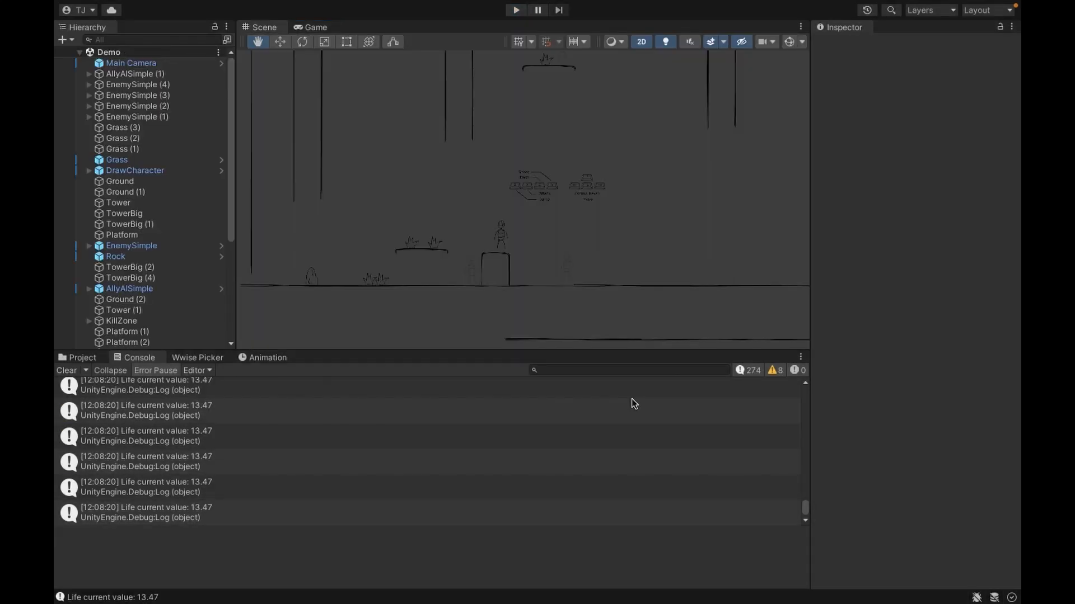
- Switch to Visual Studio Code and review the variable declarations and the Update() function in CharacterController2D.cs
key(super+Tab)
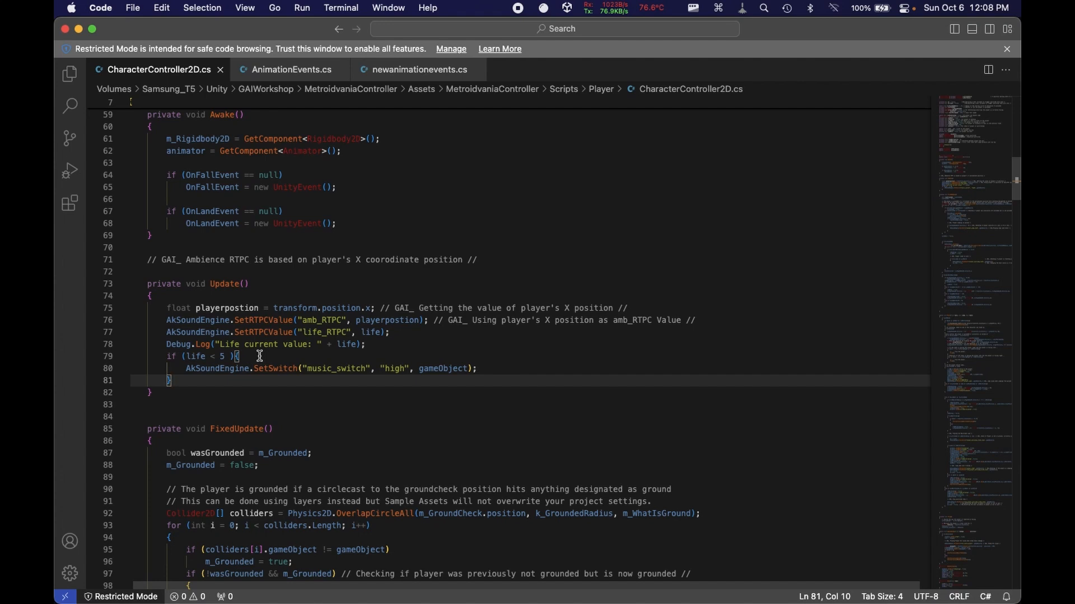
shift+click(166, 356)
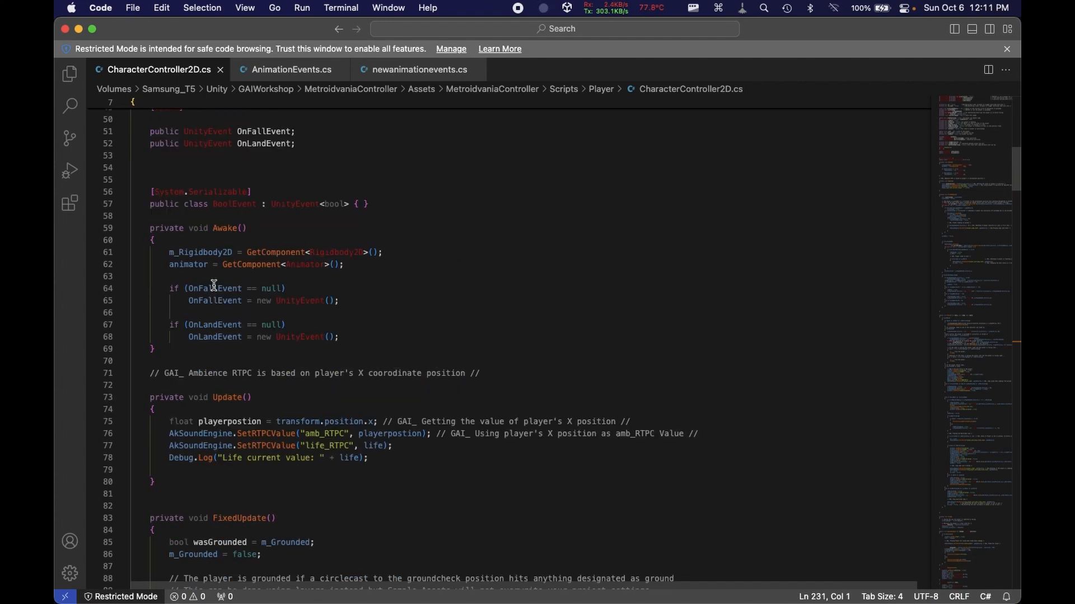
scroll(214, 286, up, 5)
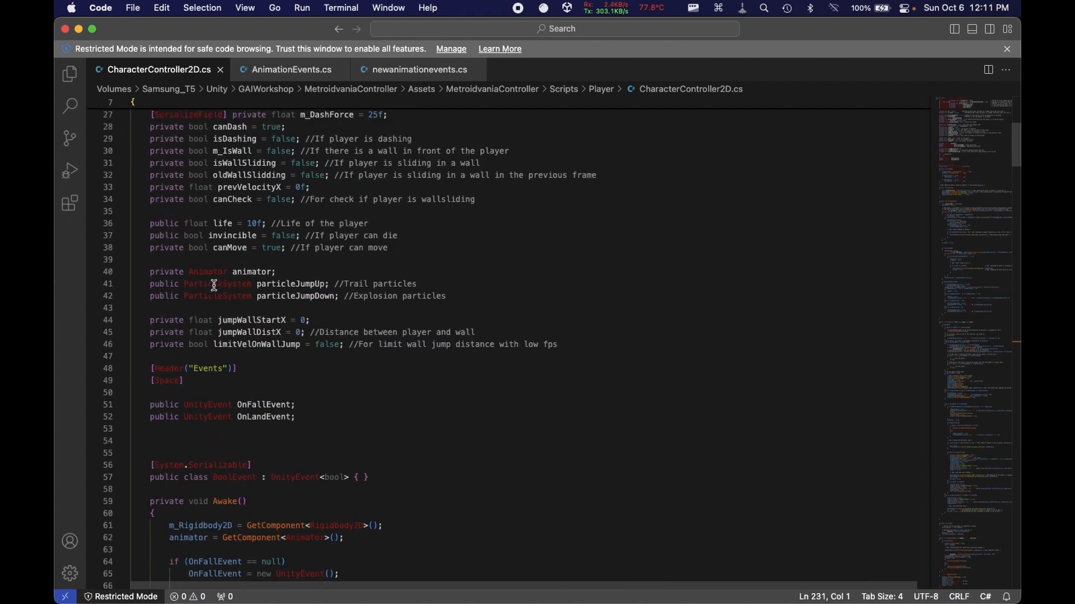
scroll(215, 286, down, 10)
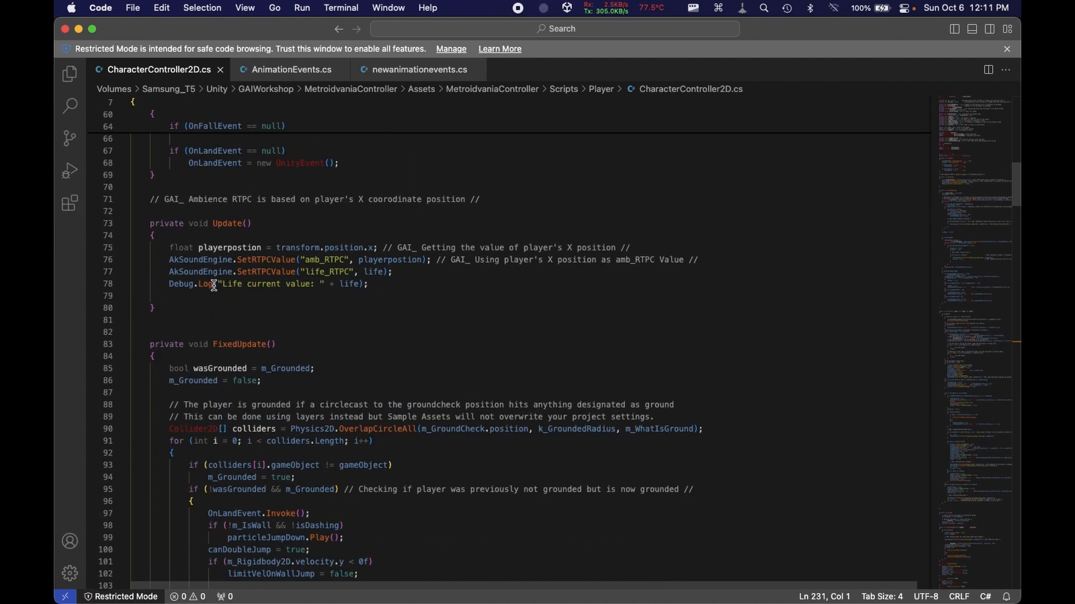
click(417, 286)
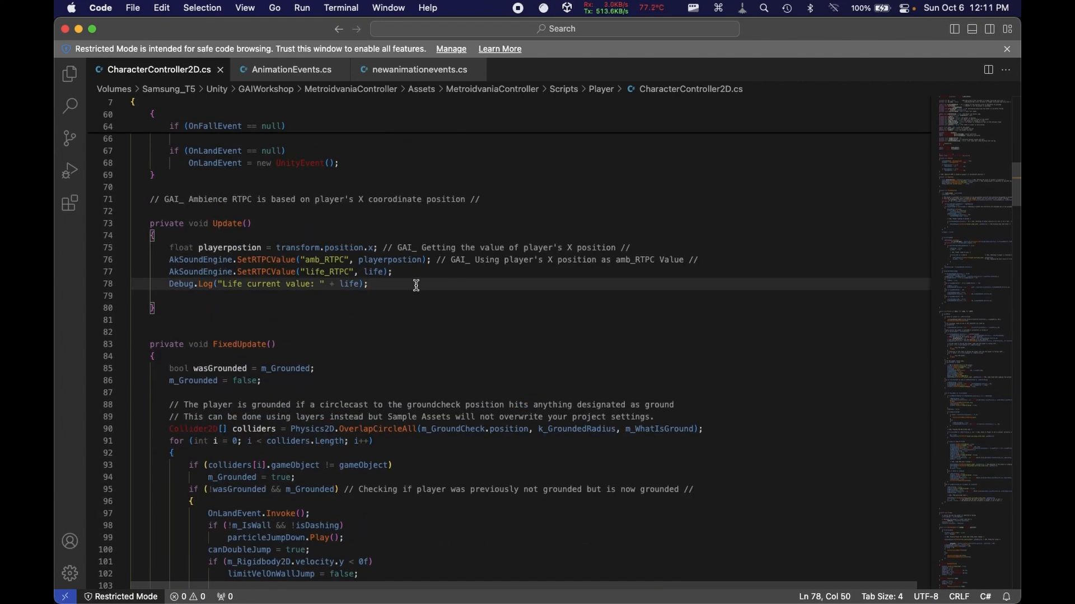
- Look through DrawCharacter's components in Unity and review the if (life <= 5) music switch block in CharacterController2D.cs
key(super+Tab)
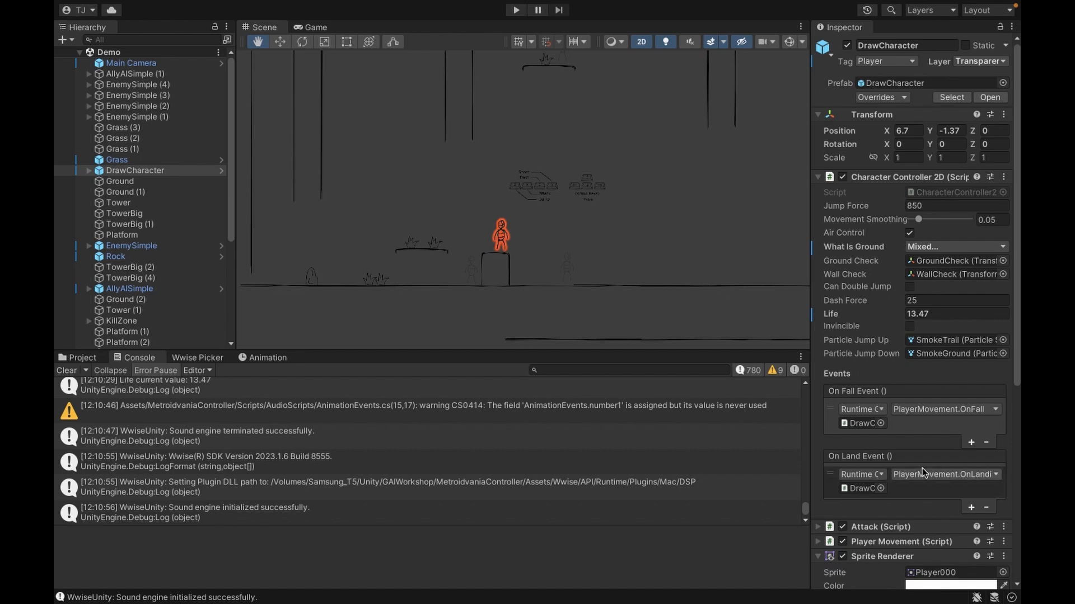
scroll(922, 469, down, 5)
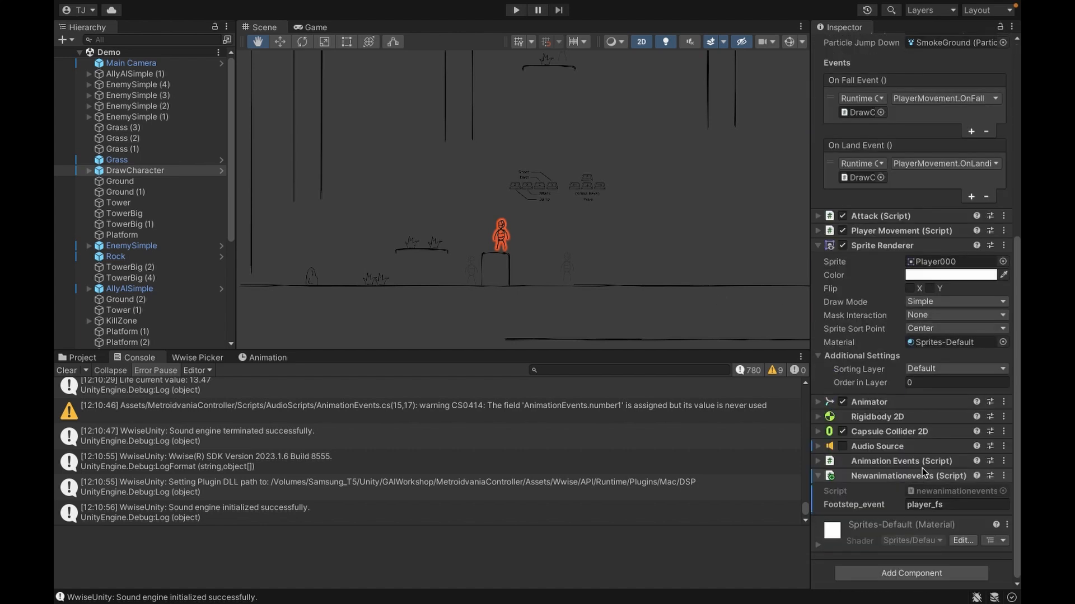
key(super+Tab)
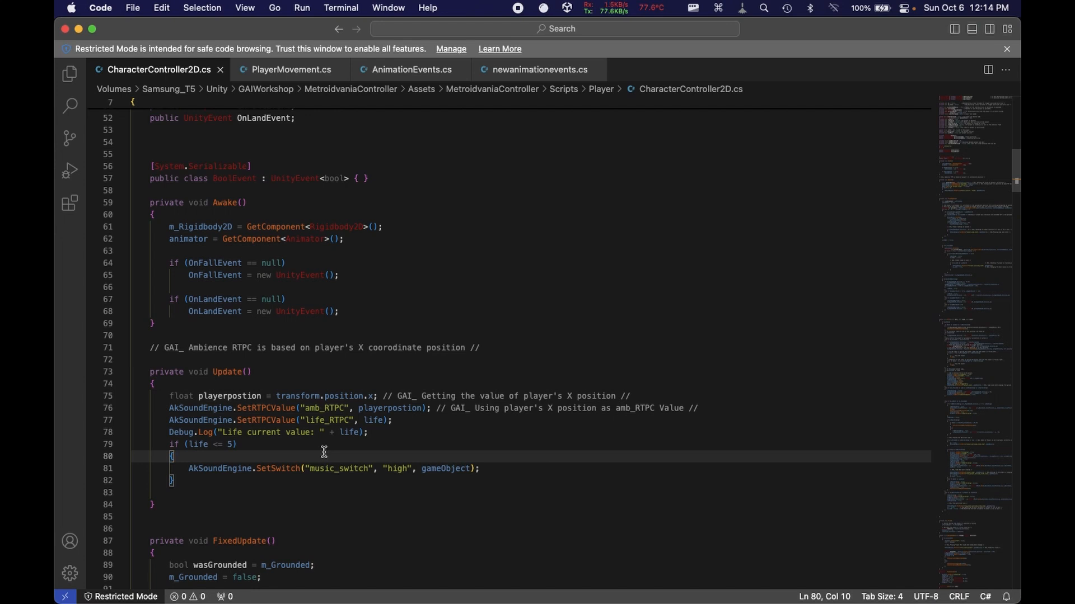
click(357, 449)
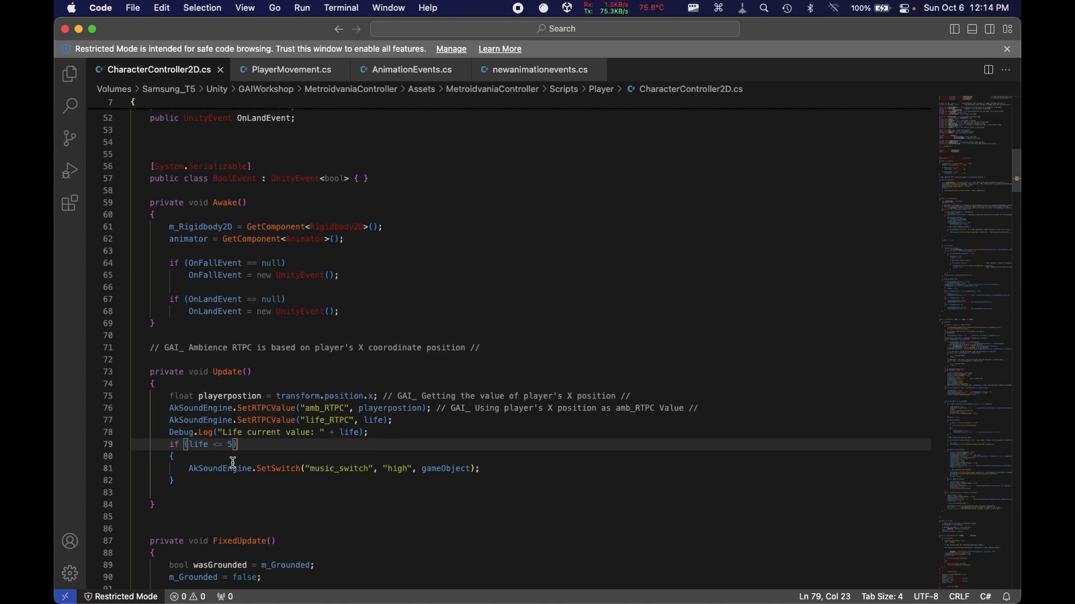
click(226, 481)
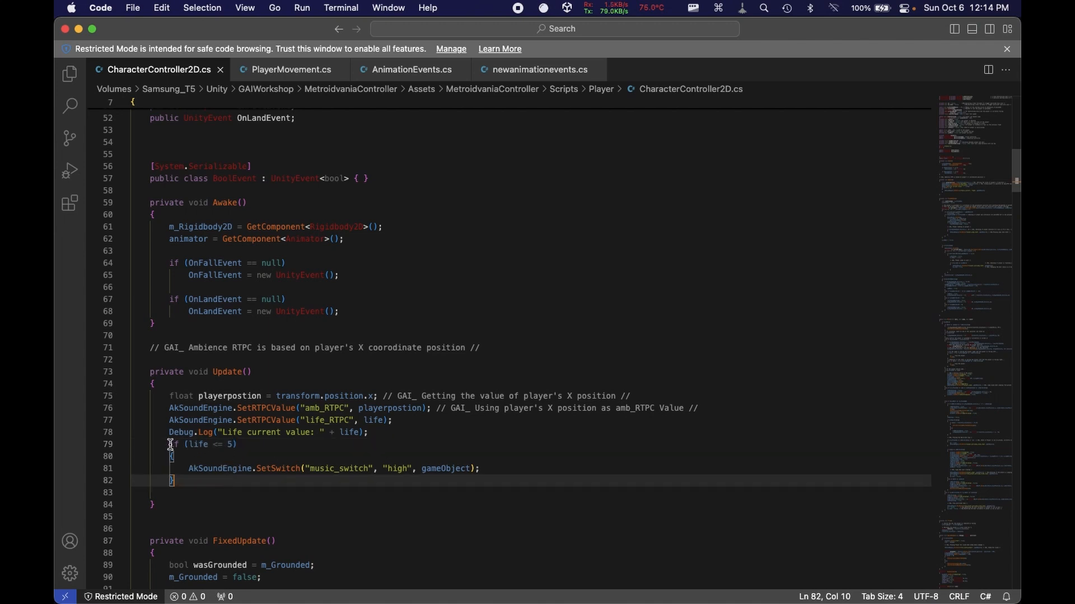
- Highlight the if (life <= 5) block that sets music_switch to high in CharacterController2D.cs for review
click(170, 446)
drag(170, 446, 184, 480)
click(185, 479)
key(ctrl+Up)
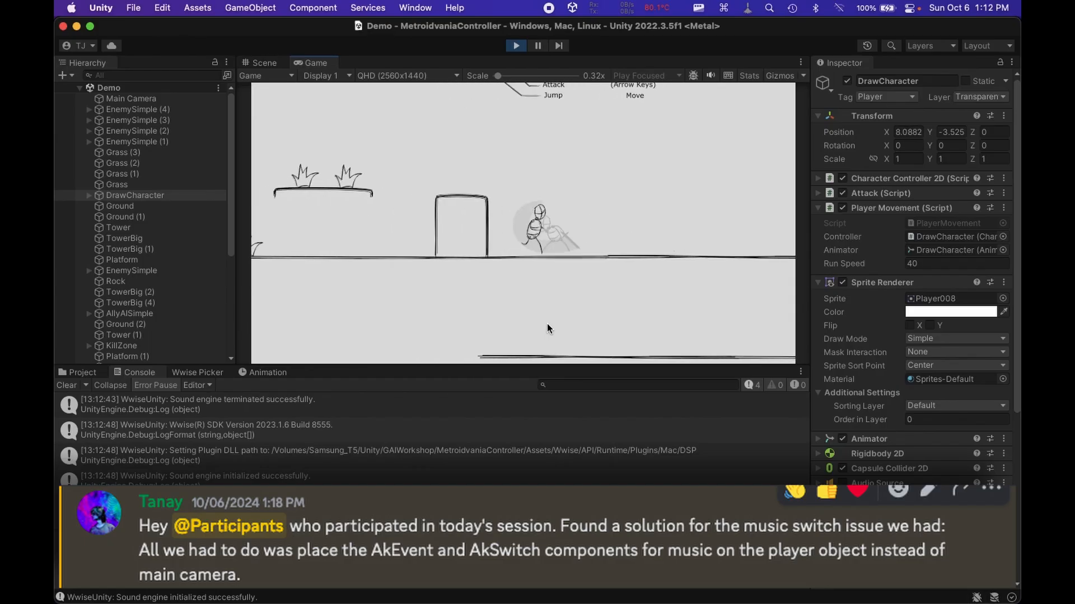
- Playtest the scene in Unity, moving and jumping the character among the enemies until its life drops below 5, and stop playing
key(Left)
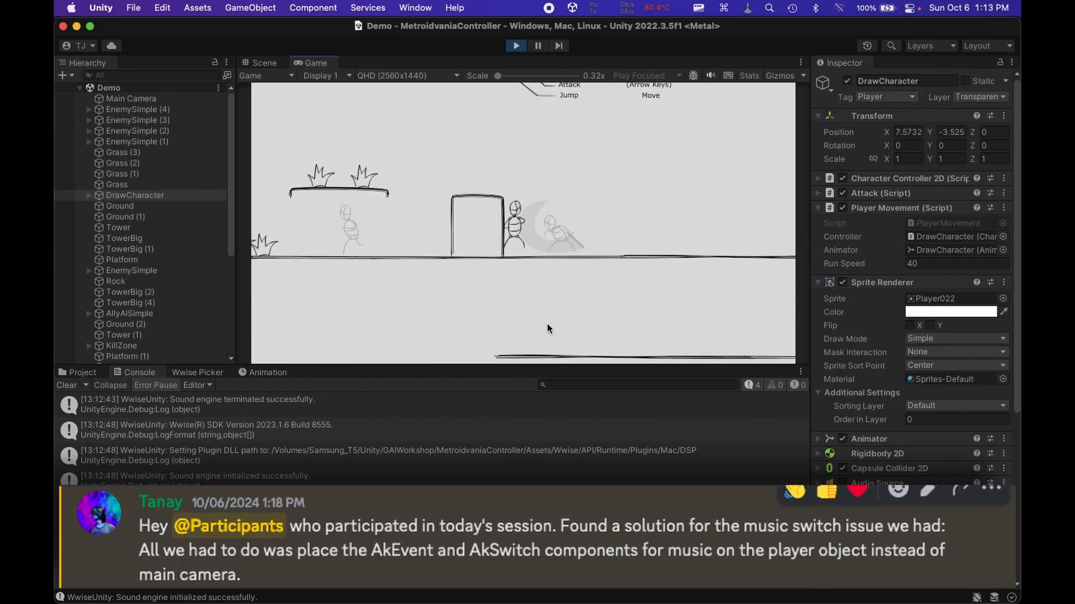
key(Right)
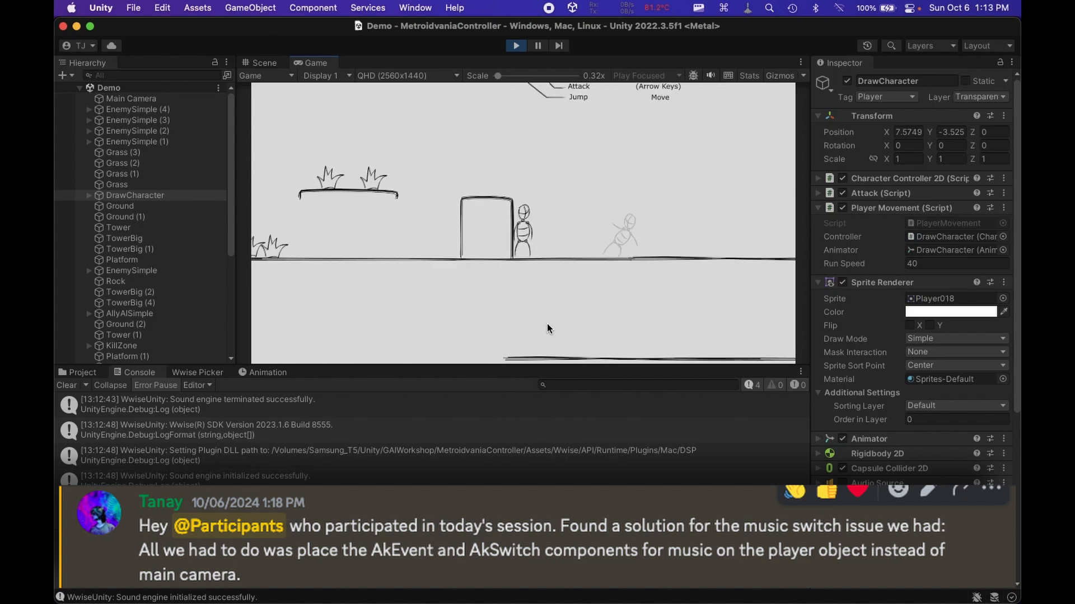
key(Right)
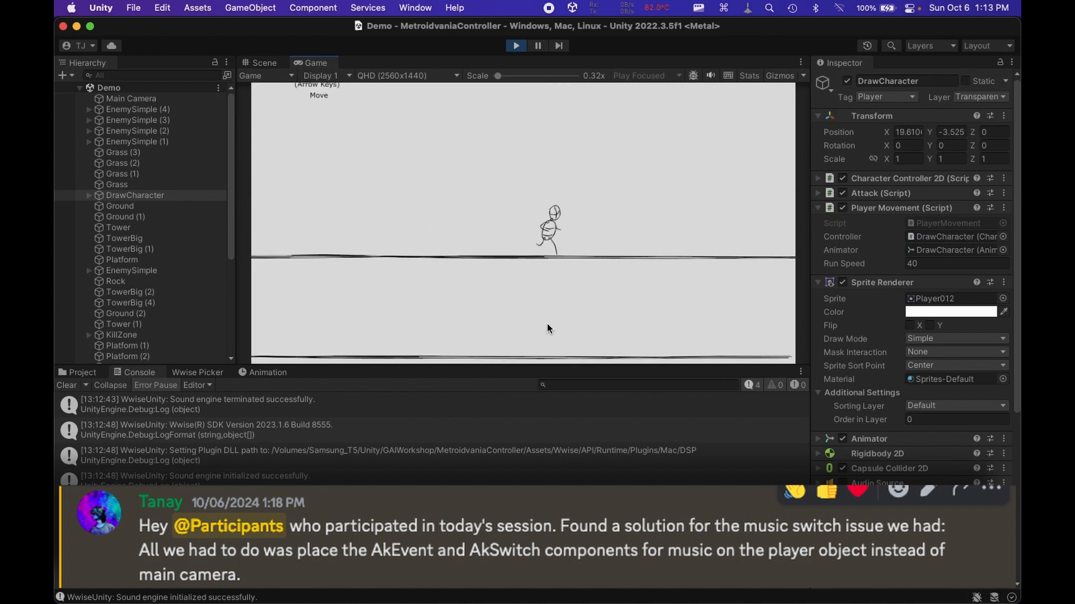
key(Left)
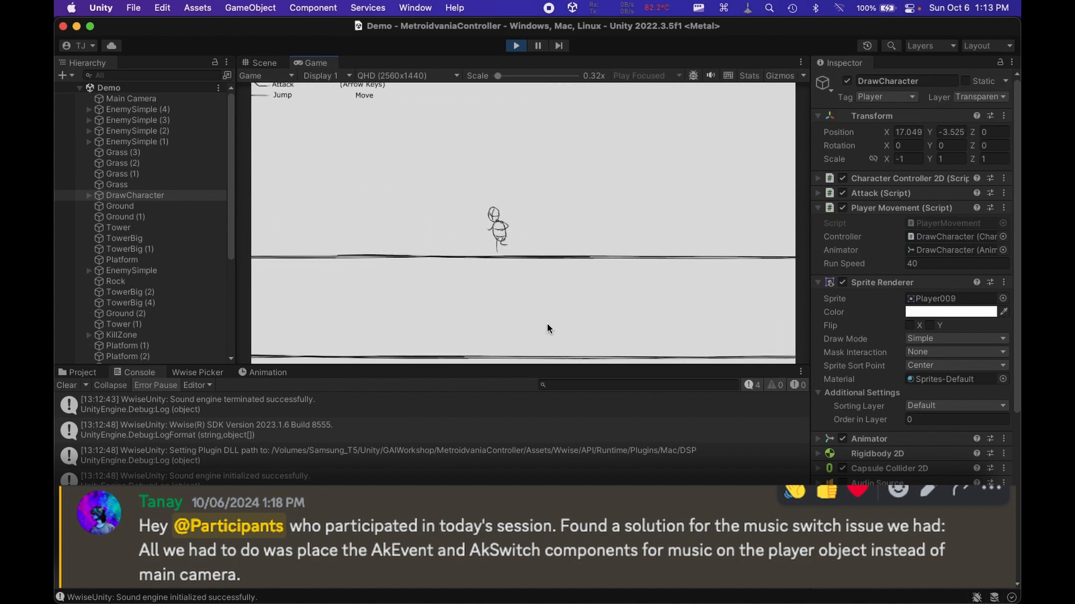
key(Left)
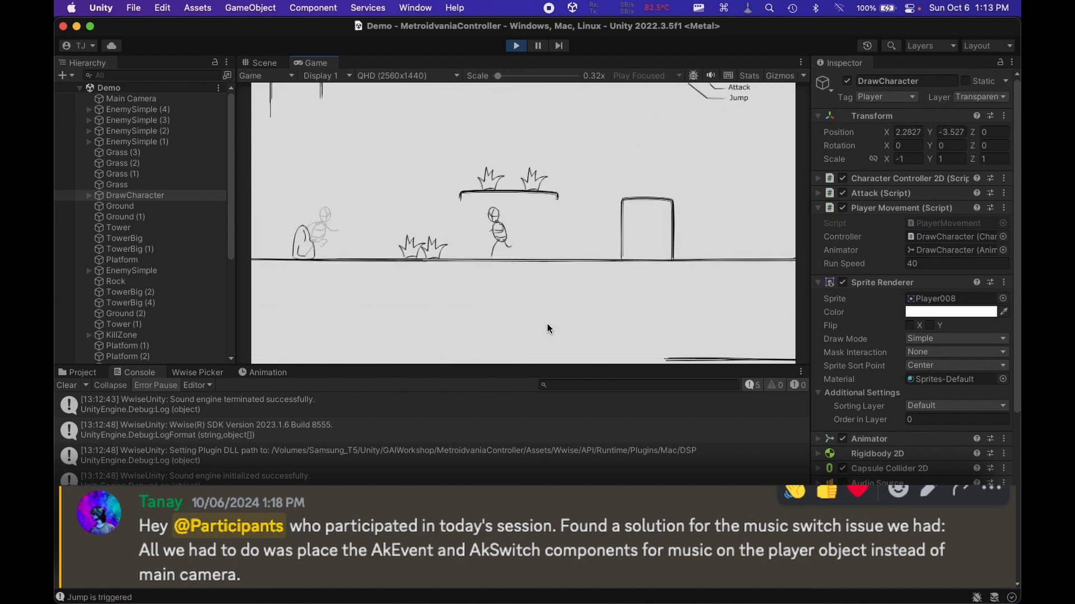
key(space)
key(Right)
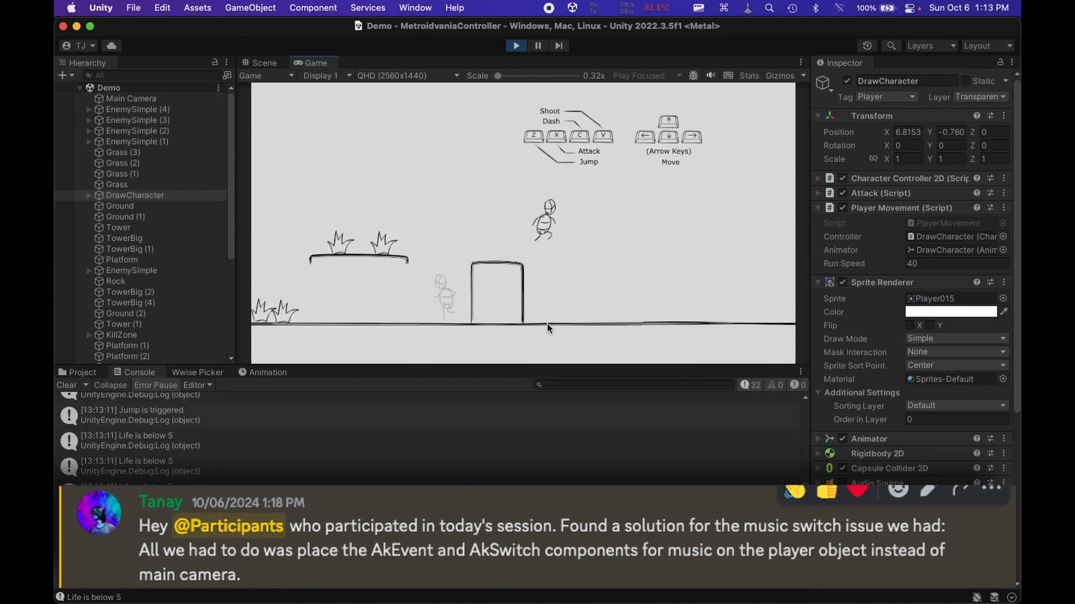
key(Left)
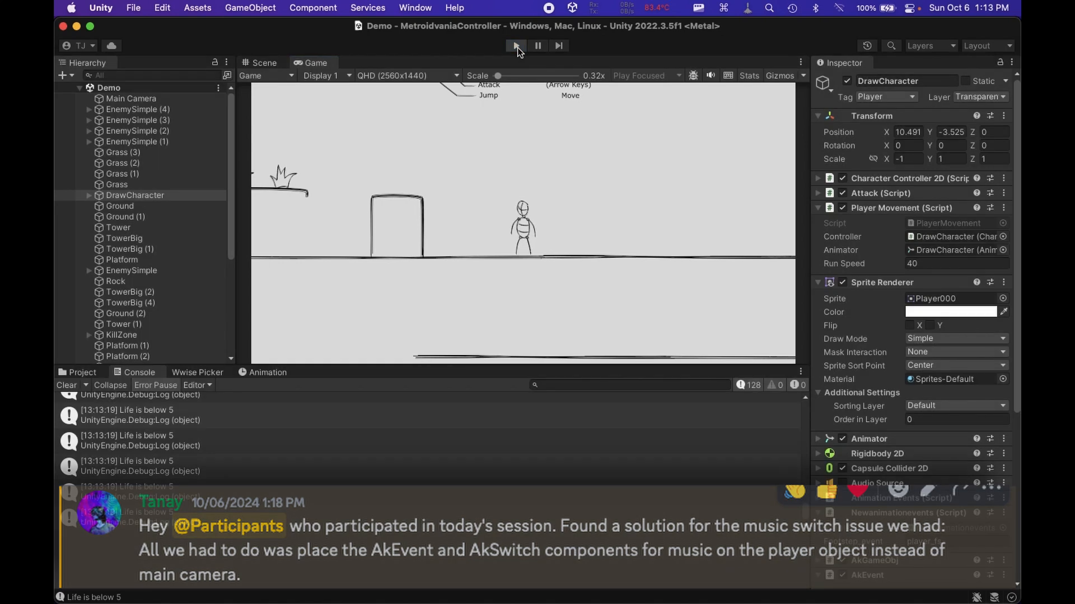
click(517, 47)
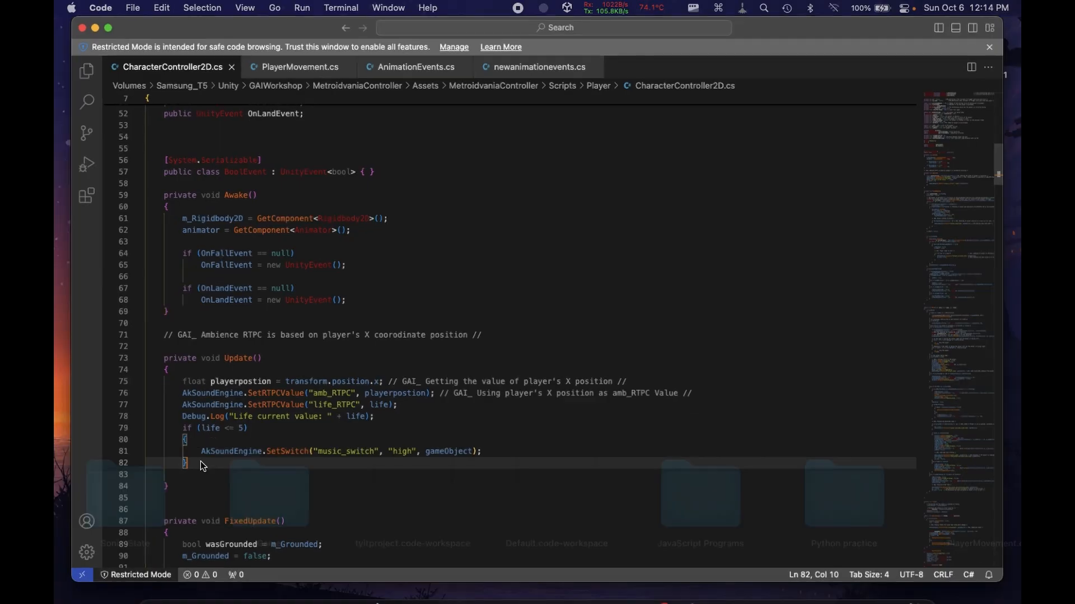
- Switch through the script and Unity to Wwise and look over the music_explore_loop_high music segment
key(ctrl+Right)
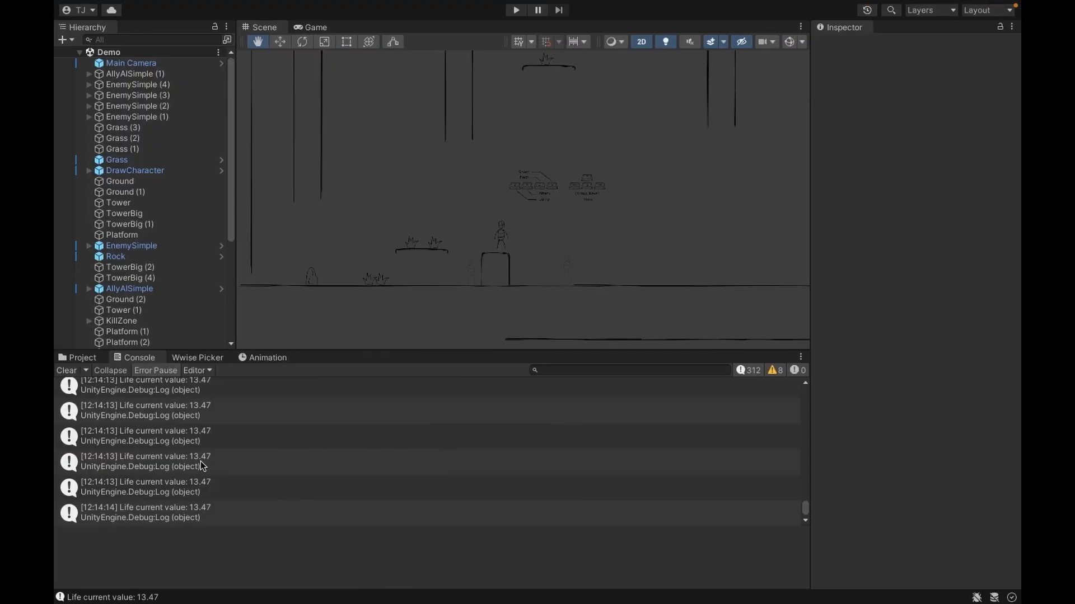
key(ctrl+Right)
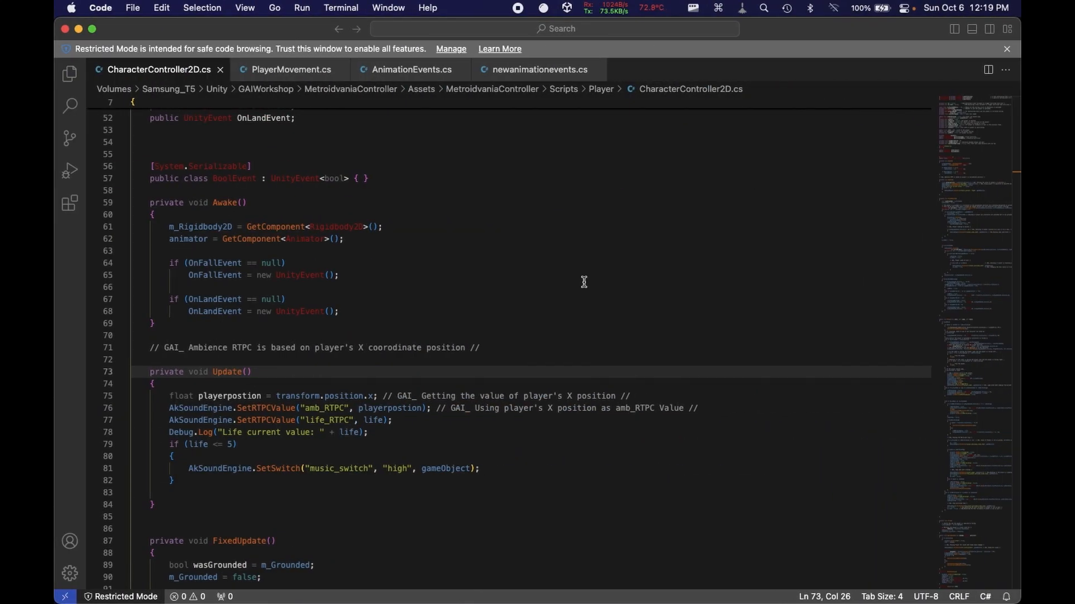
click(740, 284)
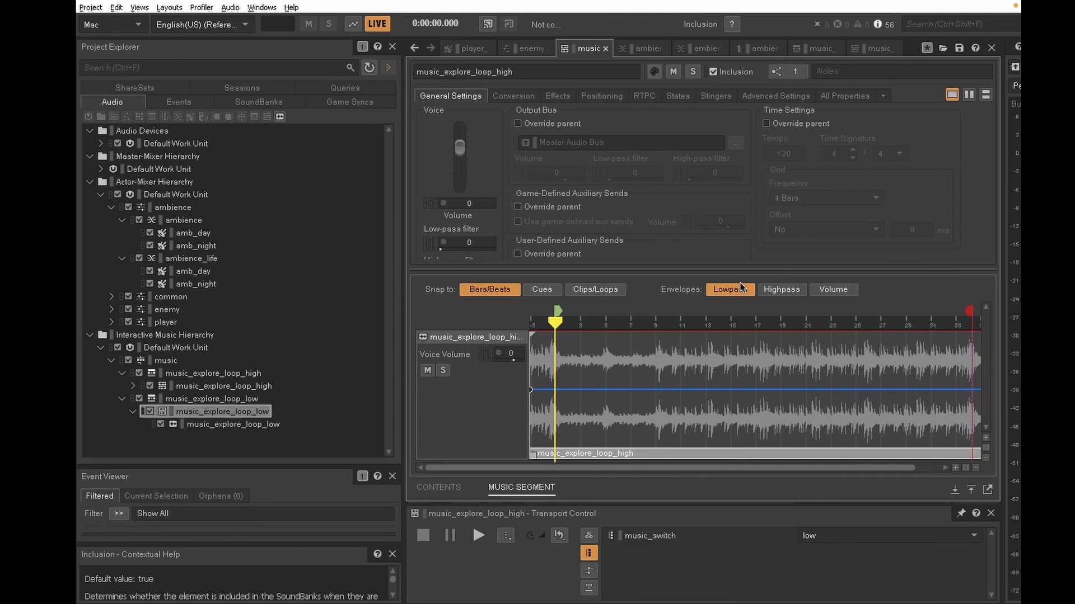
mouse_move(762, 601)
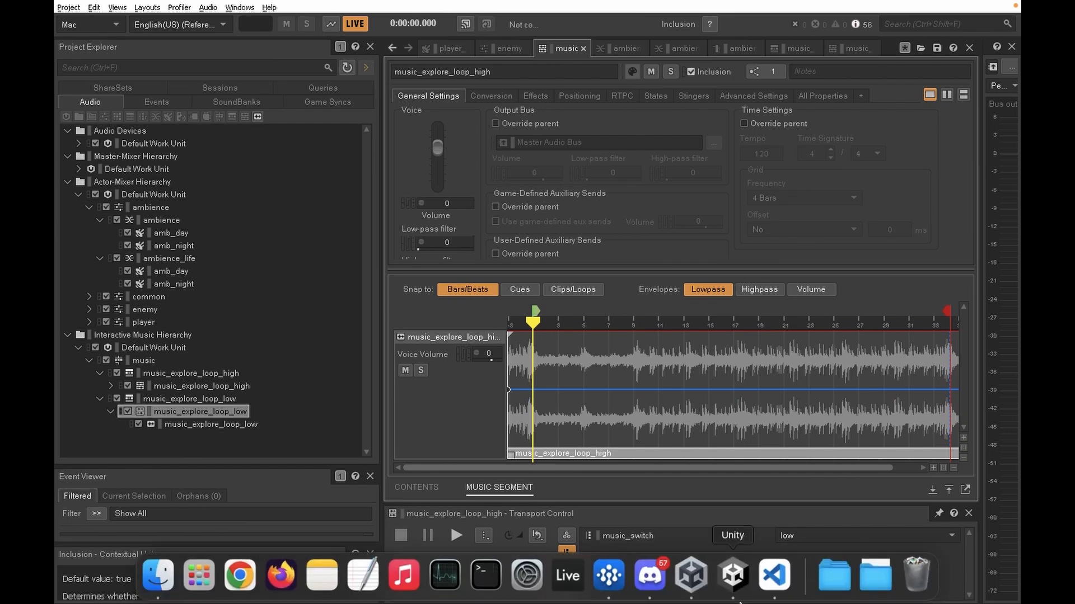
click(476, 410)
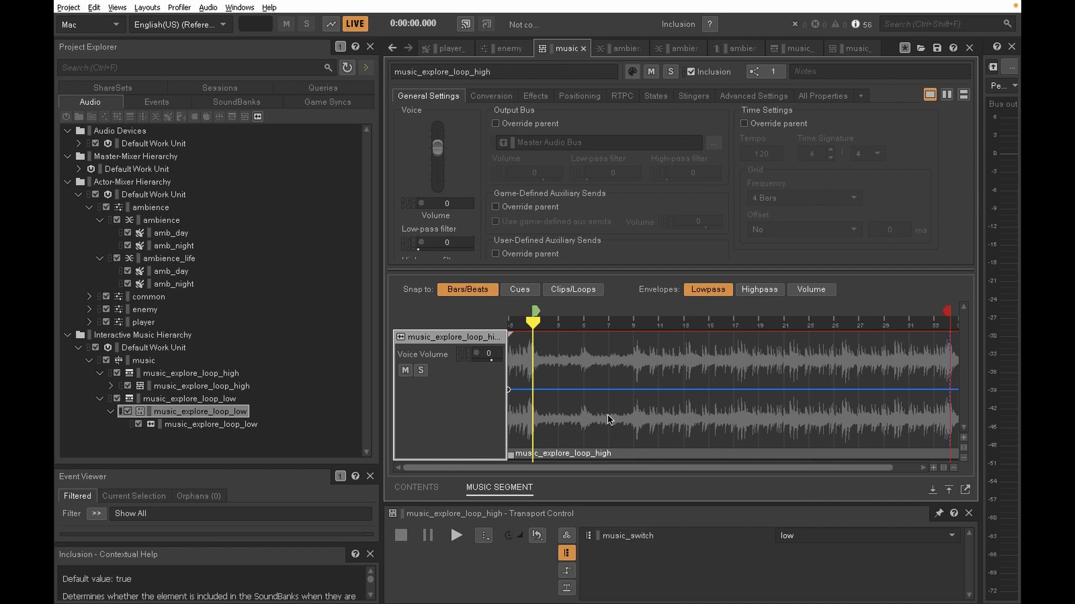
click(924, 360)
scroll(924, 360, right, 1)
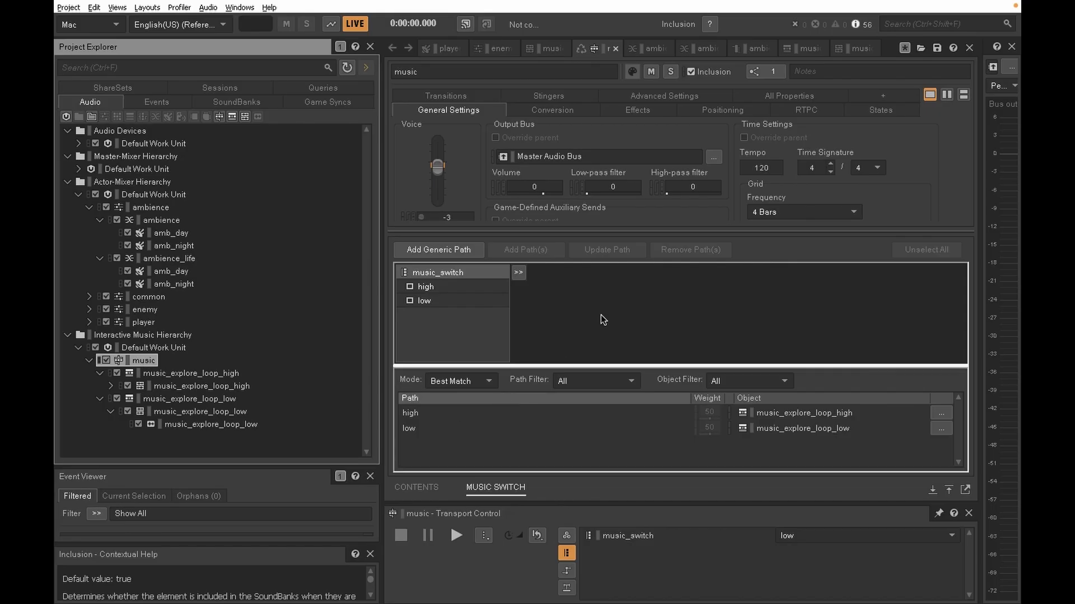
- Show the transitions of the music switch container, select transition 1, and enlarge the area so its source and destination settings are readable
click(458, 98)
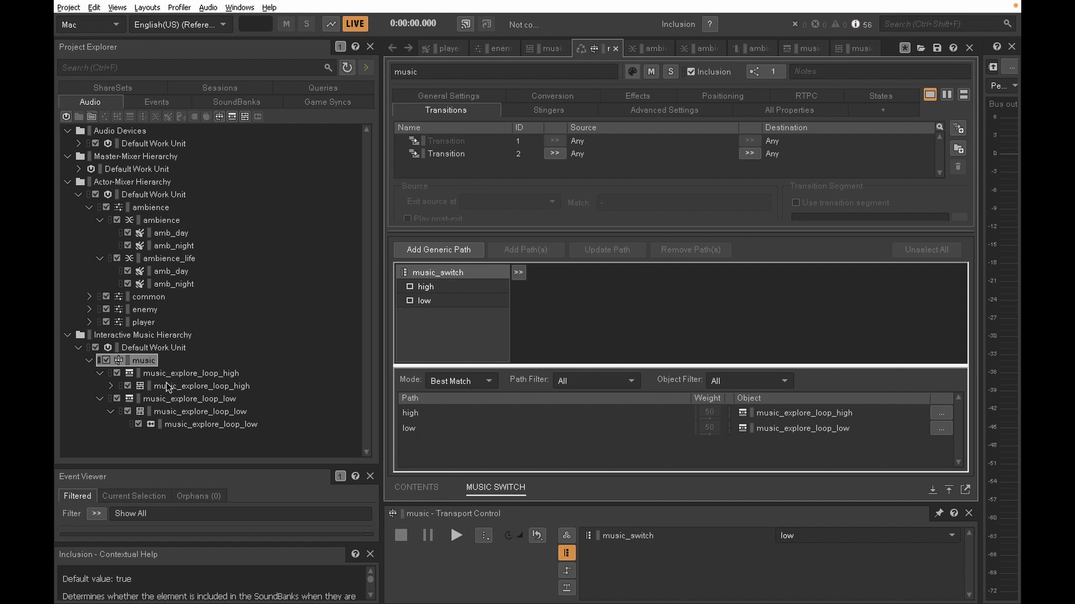
click(147, 362)
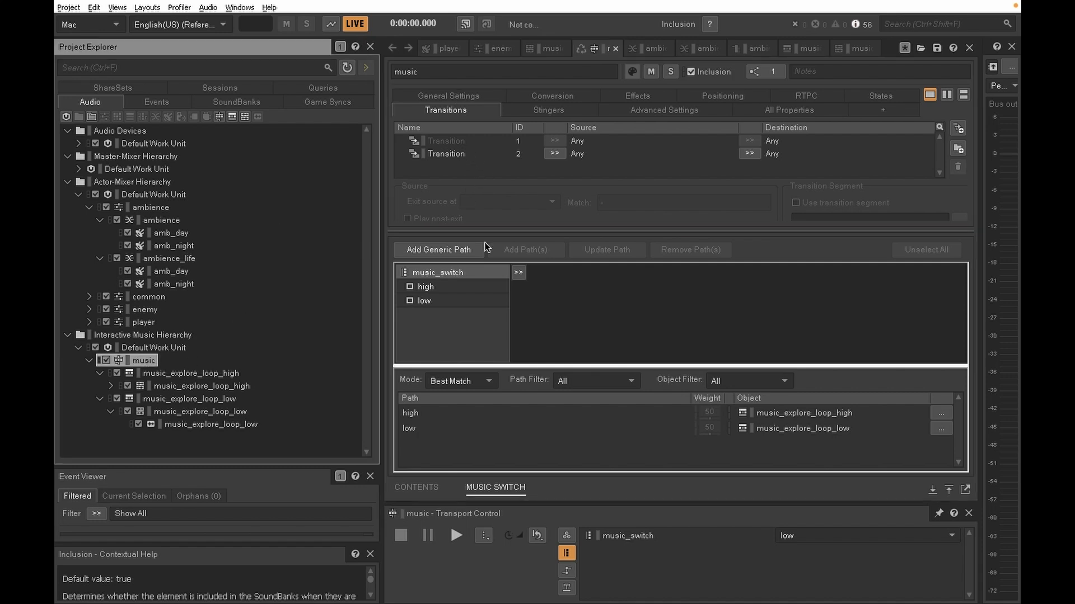
click(468, 142)
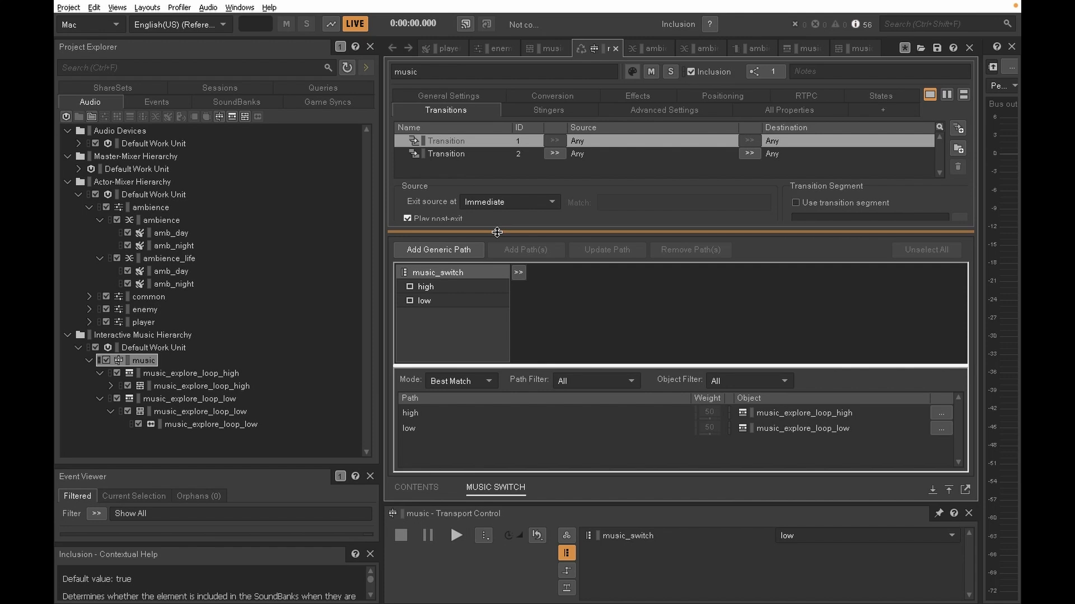
drag(497, 232, 539, 448)
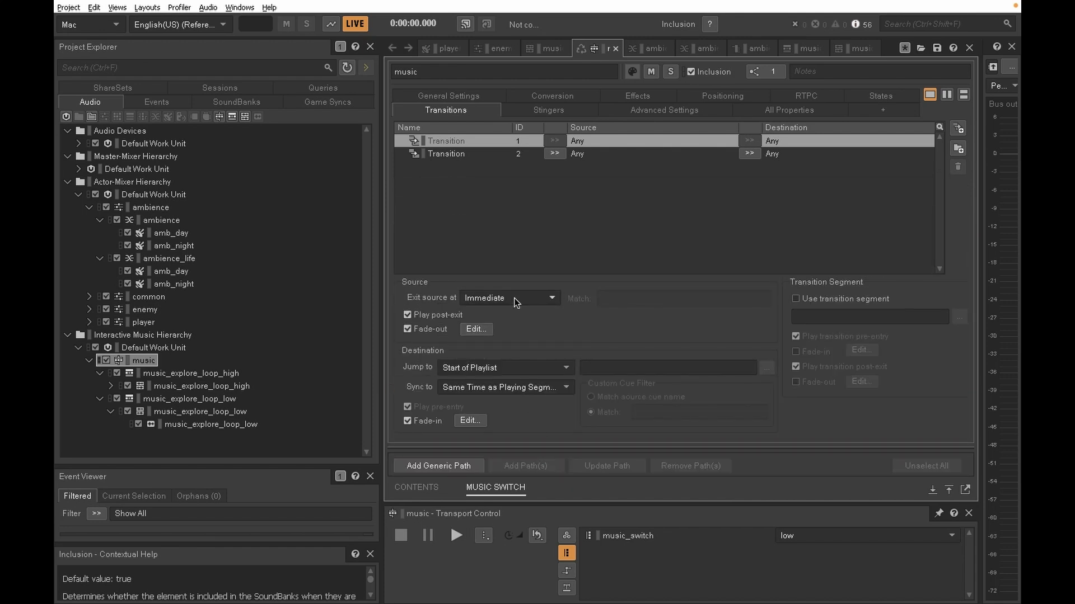
- Examine transition 1's source fade-out and destination fade-in curves in separate Music Fade Editor windows
click(475, 329)
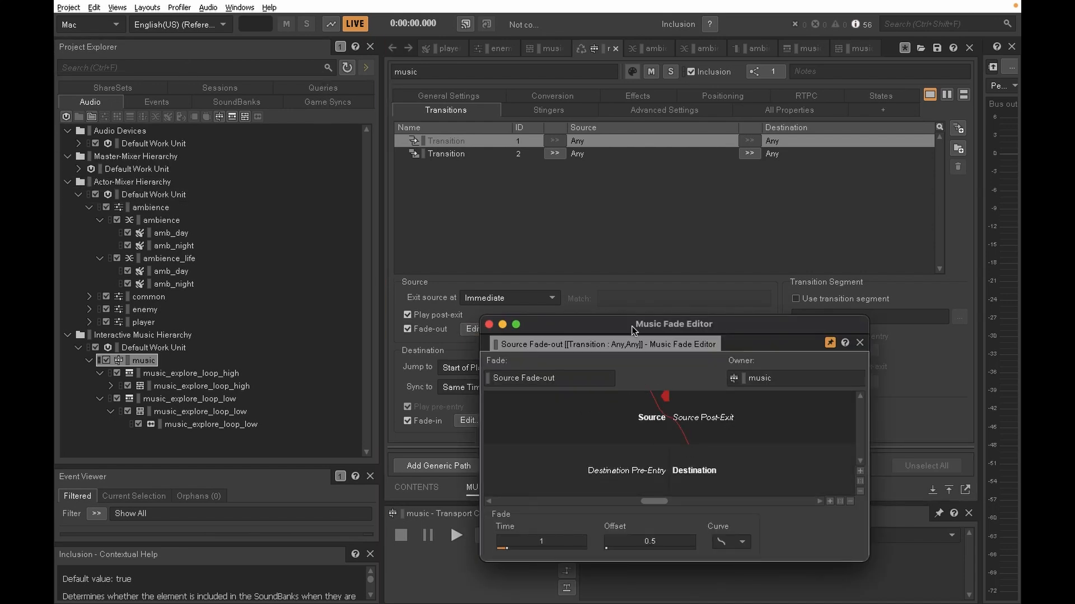
drag(631, 327, 657, 91)
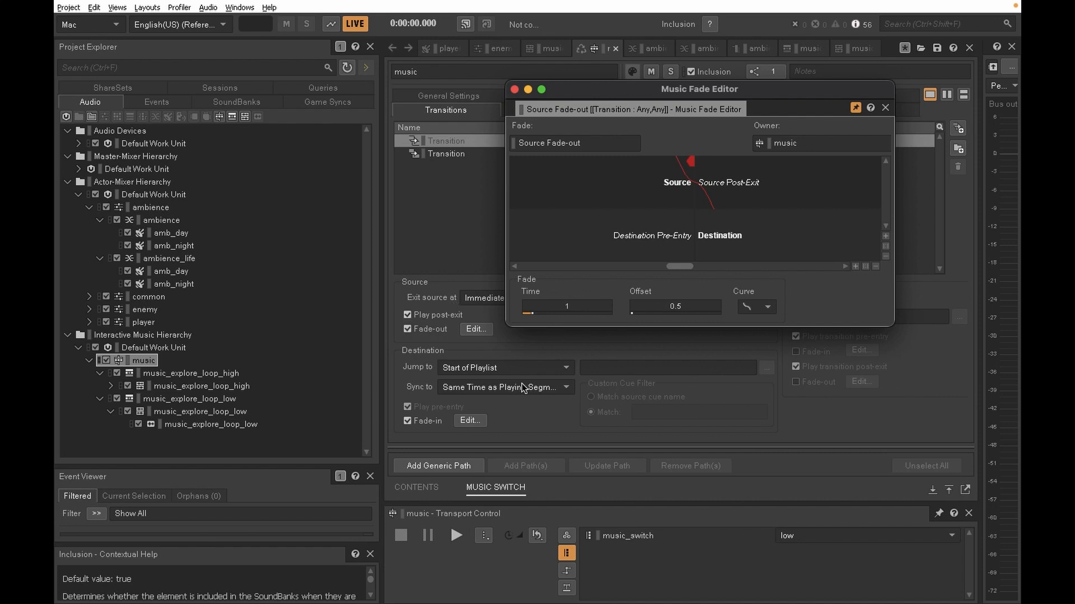
click(472, 423)
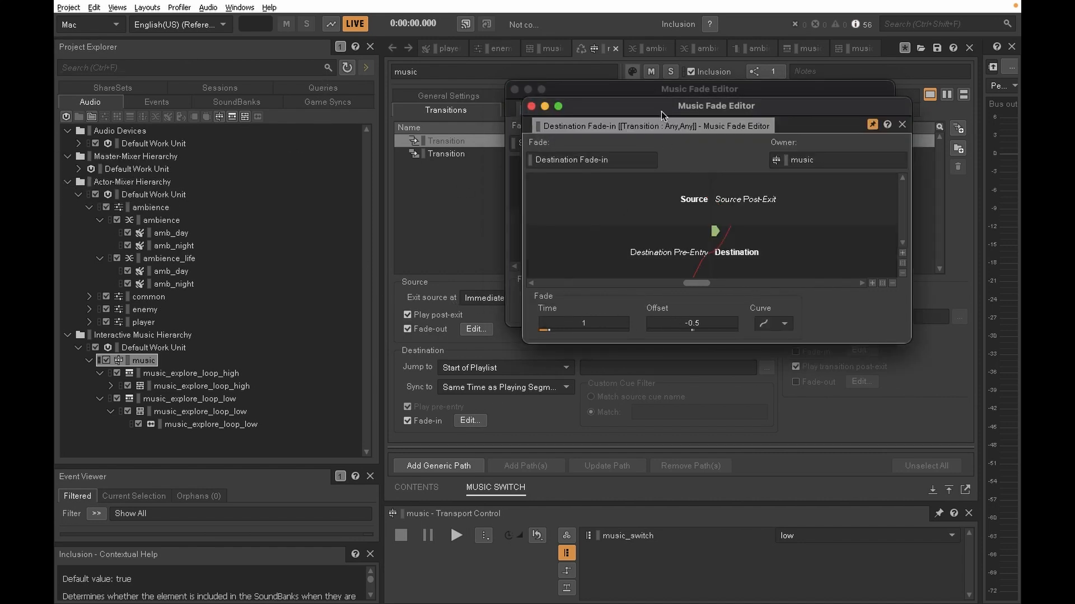
drag(662, 115, 644, 338)
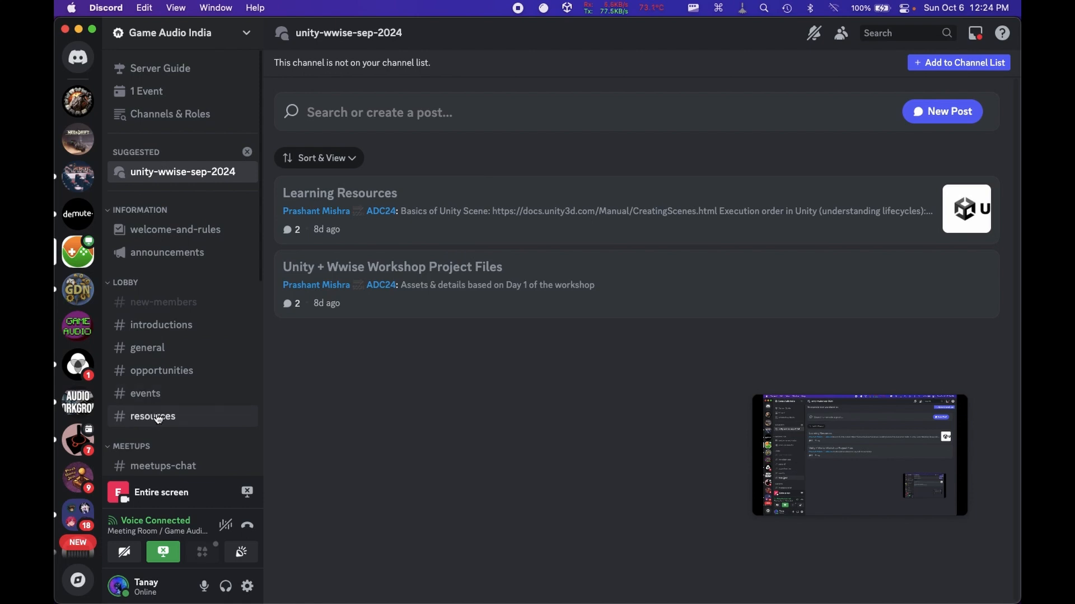
- Switch to Discord and view the Learning Resources and Unity + Wwise Workshop Project Files posts in unity-wwise-sep-2024
mouse_move(184, 173)
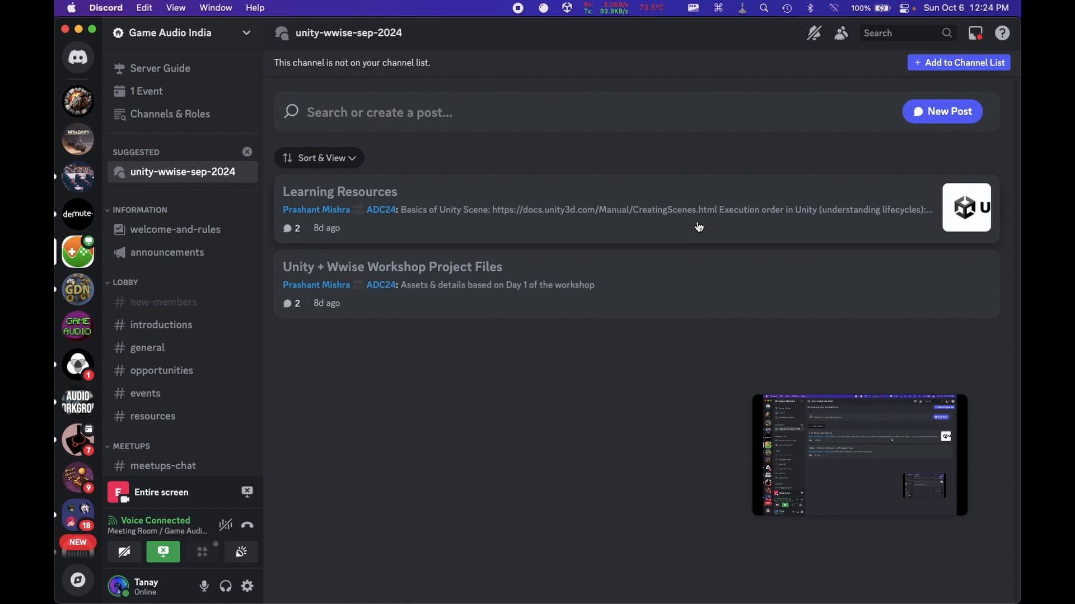
click(698, 226)
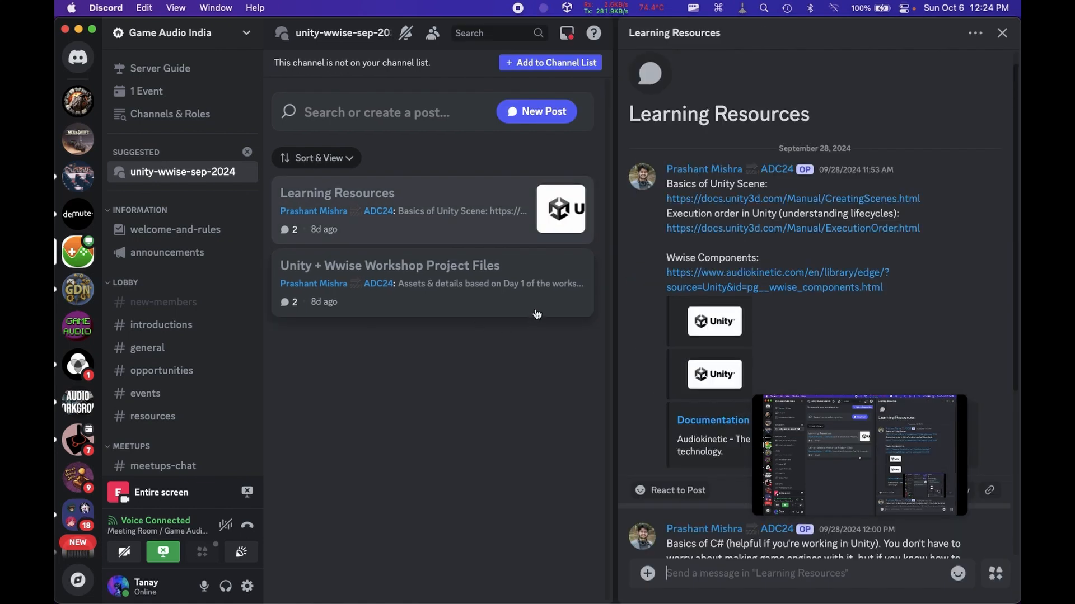
click(536, 314)
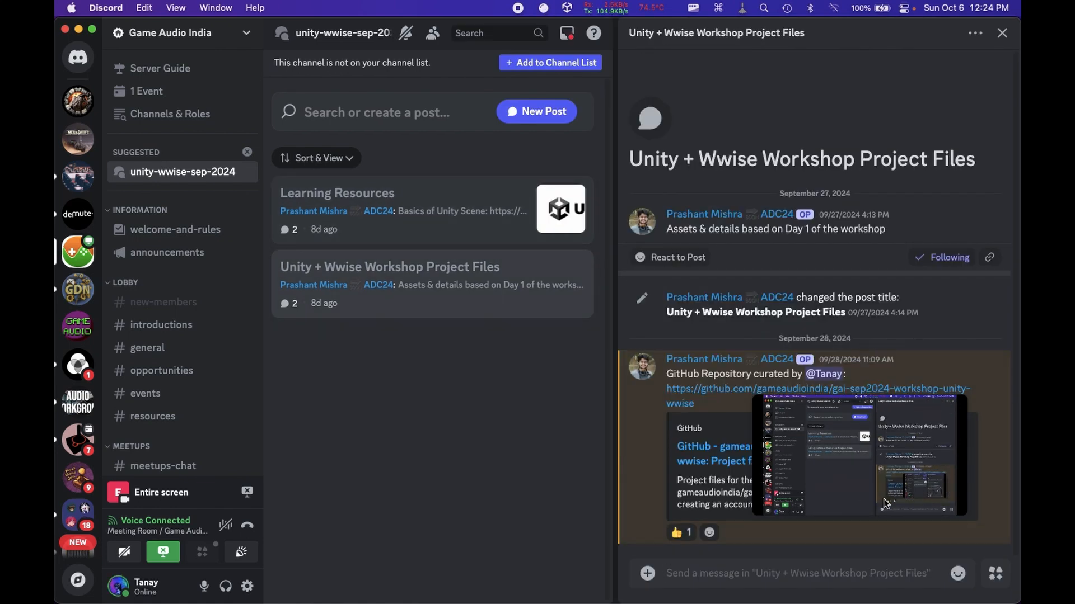
drag(884, 503, 344, 484)
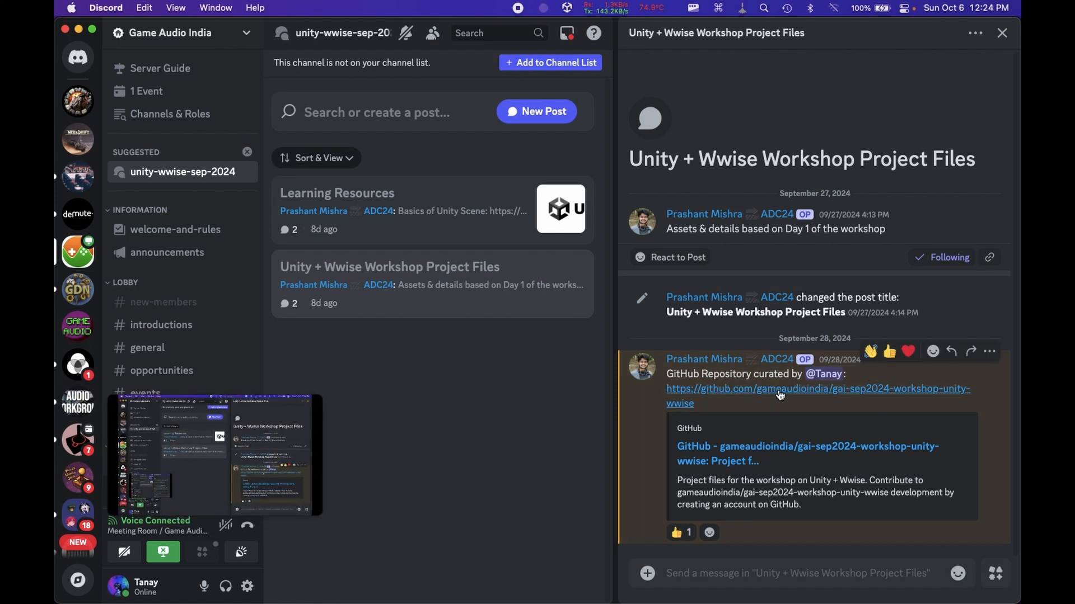
- Open the gai-sep2024-workshop-unity-wwise GitHub repository from the post in Firefox and show its code download options
click(727, 455)
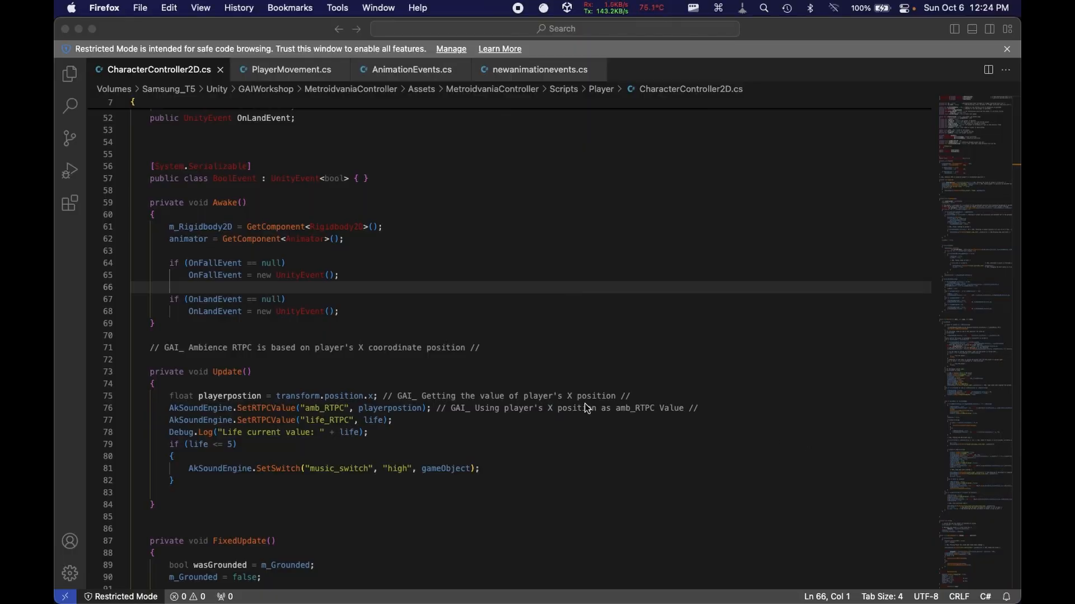
mouse_move(528, 602)
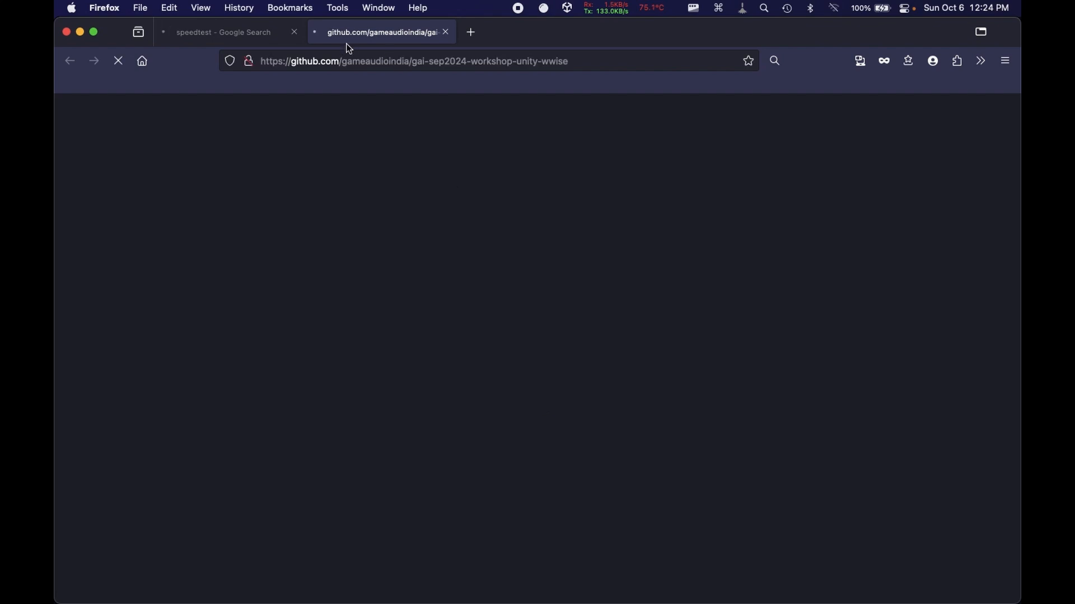
click(295, 32)
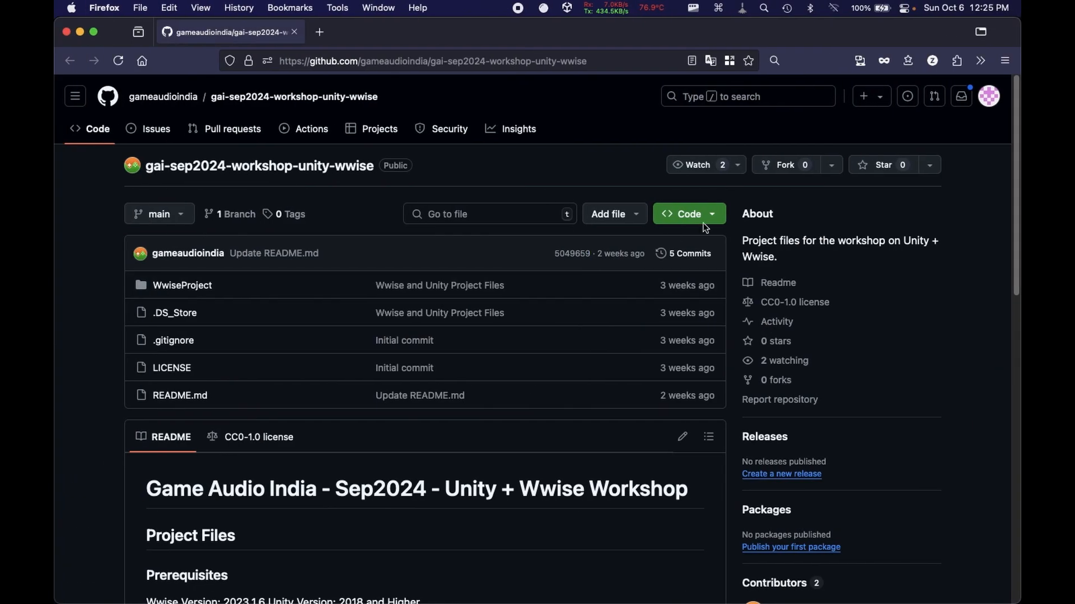
click(711, 214)
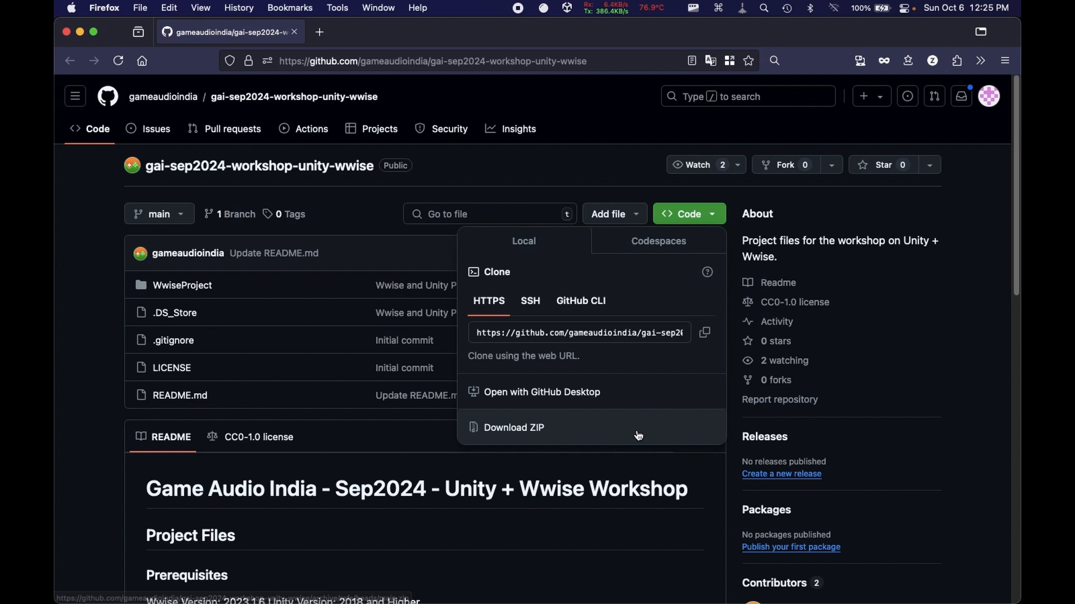
click(133, 409)
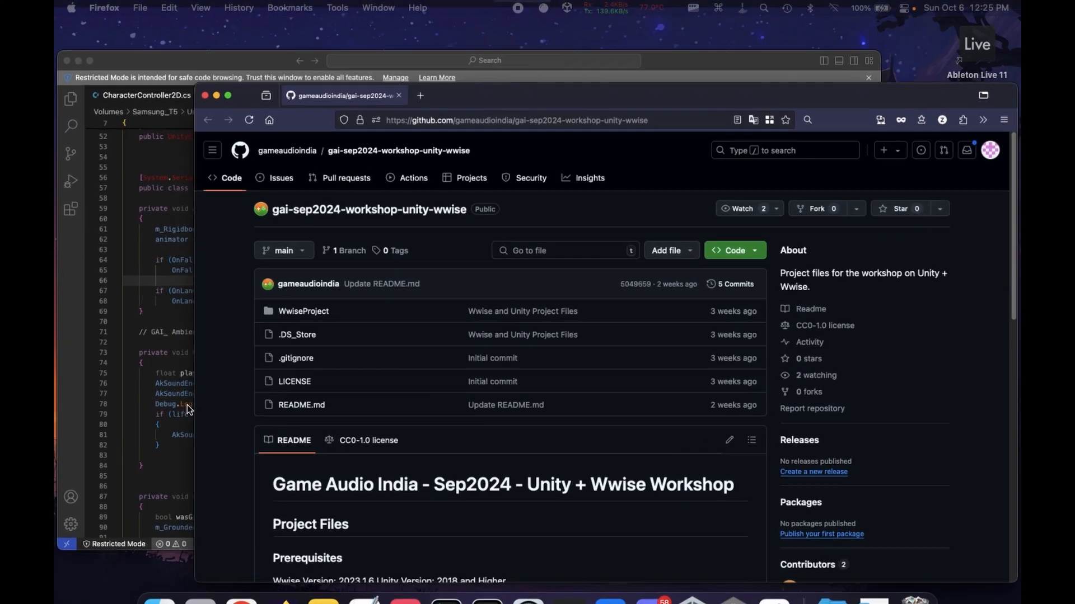
- Open the README's Unity Asset Store link for the Unity project and look over the Metroidvania Controller page
scroll(210, 439, down, 5)
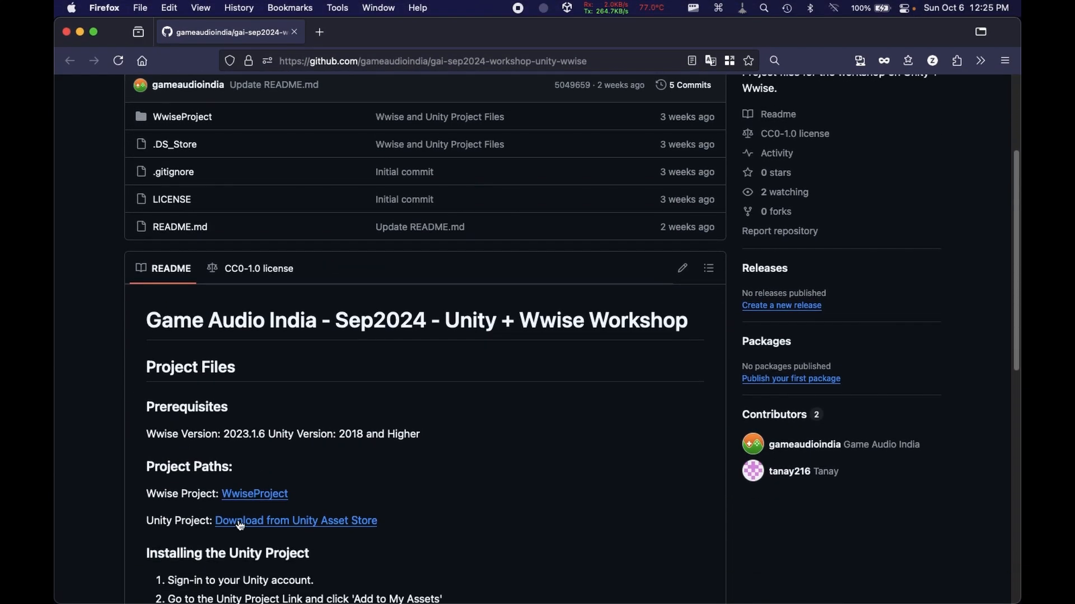
click(241, 525)
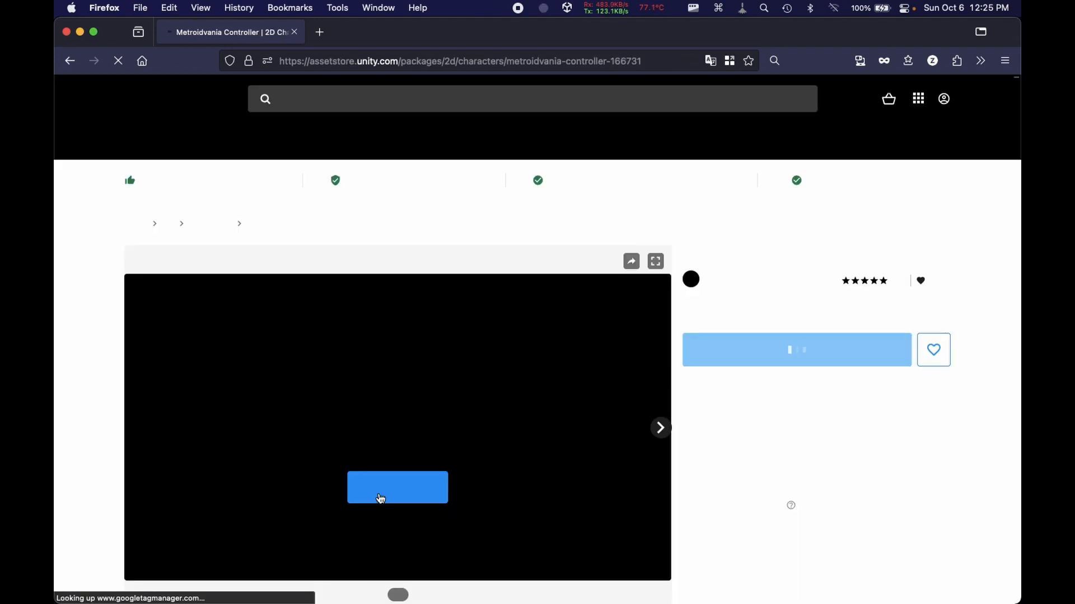
scroll(725, 226, down, 3)
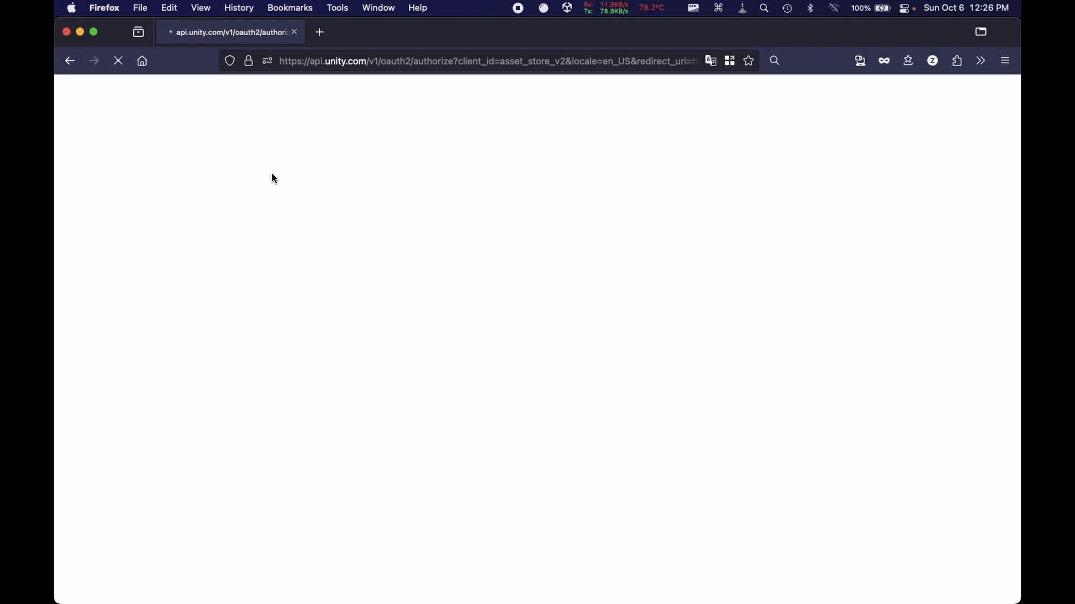
- Return to the gai-sep2024-workshop-unity-wwise repository and review the README's prerequisites, project paths and Unity project installation instructions
click(70, 61)
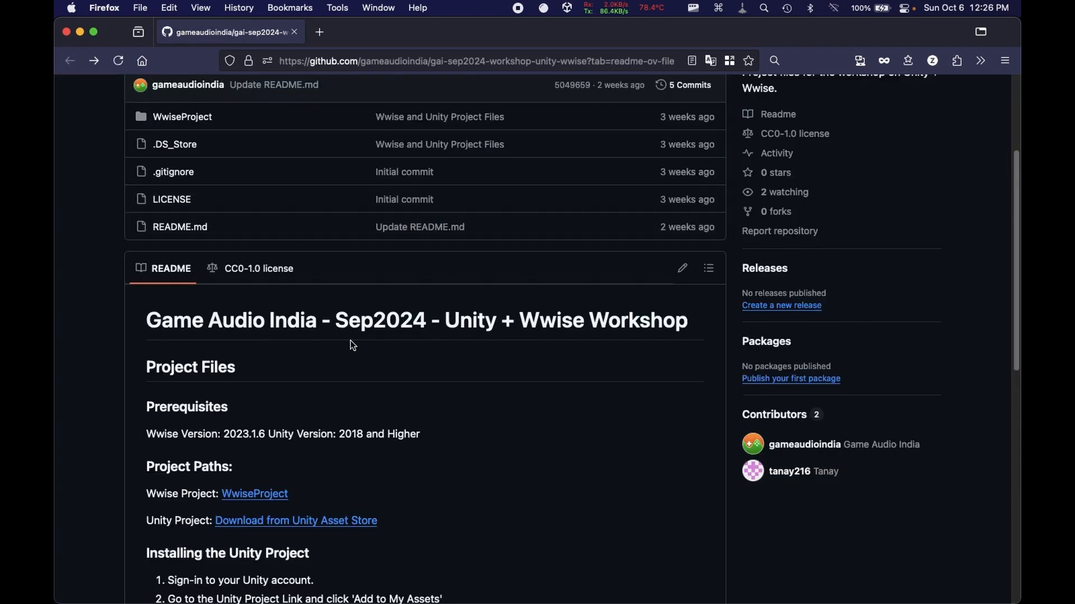
scroll(352, 346, down, 5)
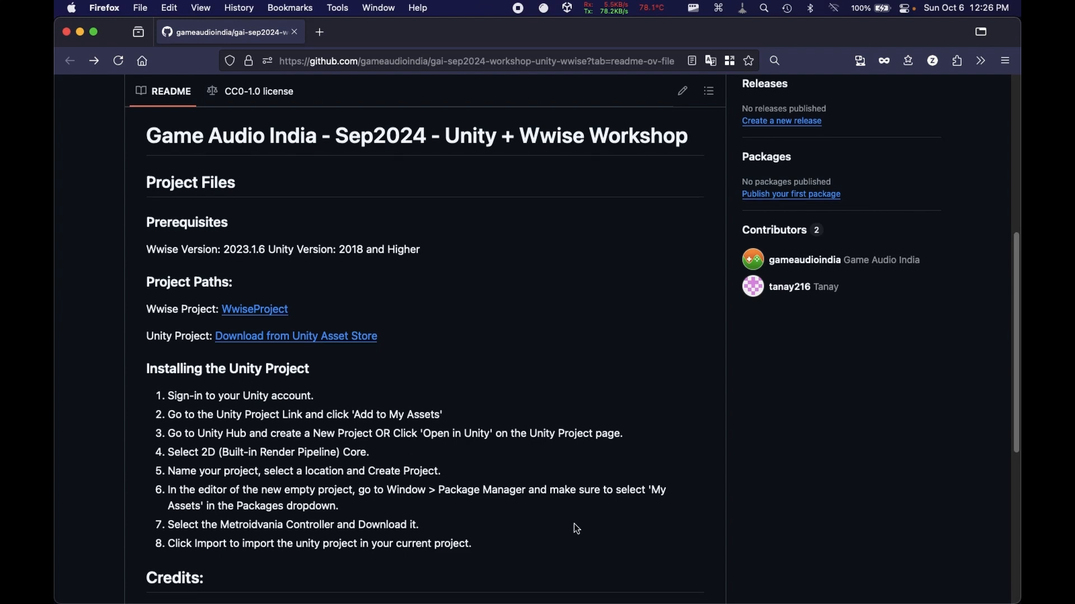
scroll(559, 529, up, 10)
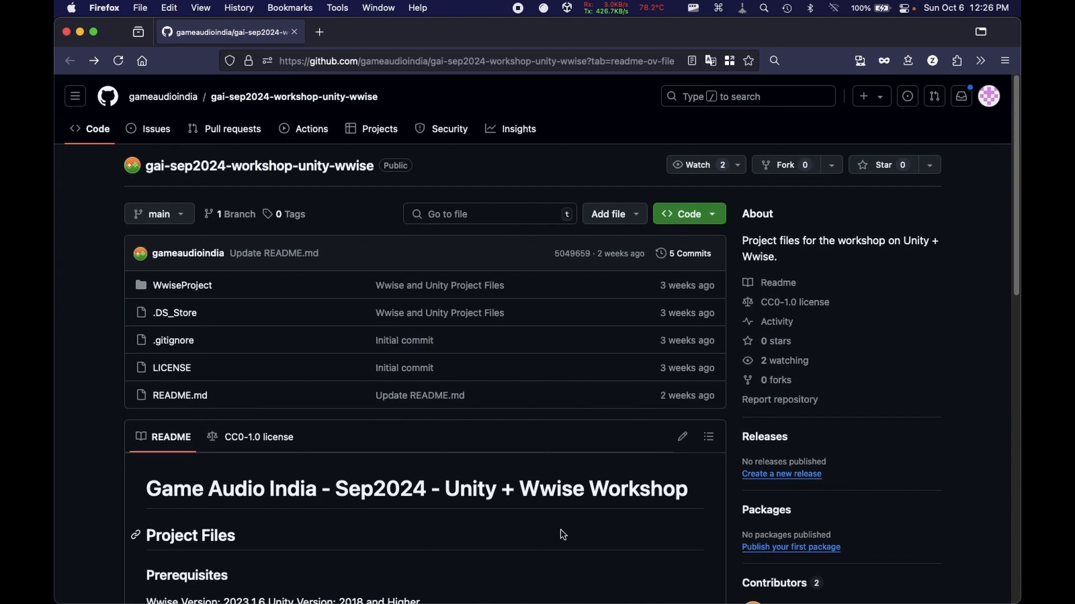
- Switch to Discord and open the Meeting Room voice channel of the Game Audio India server
key(super+Tab)
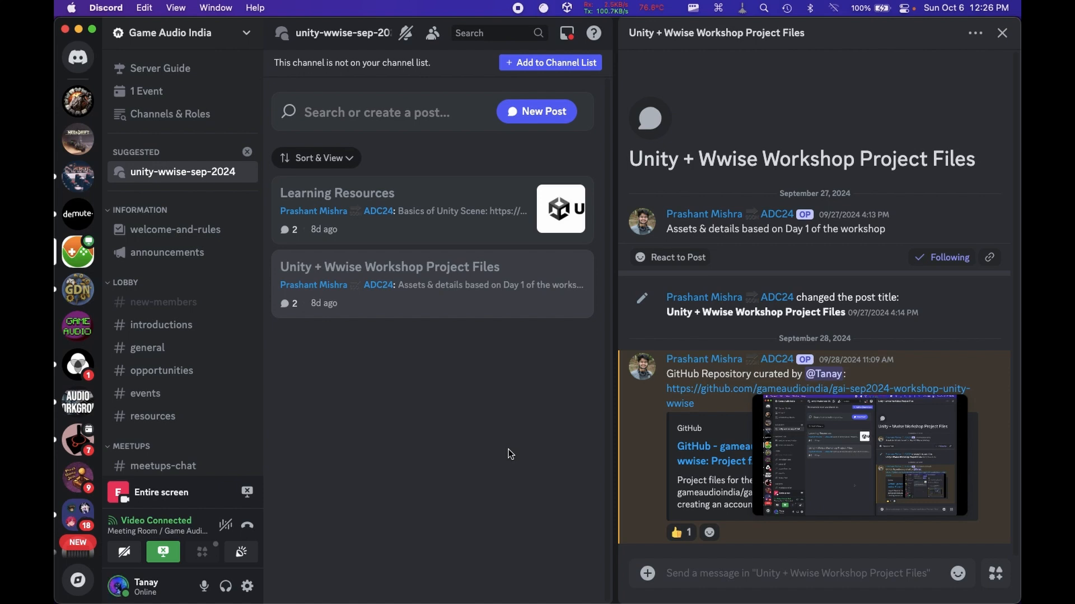
scroll(211, 355, down, 5)
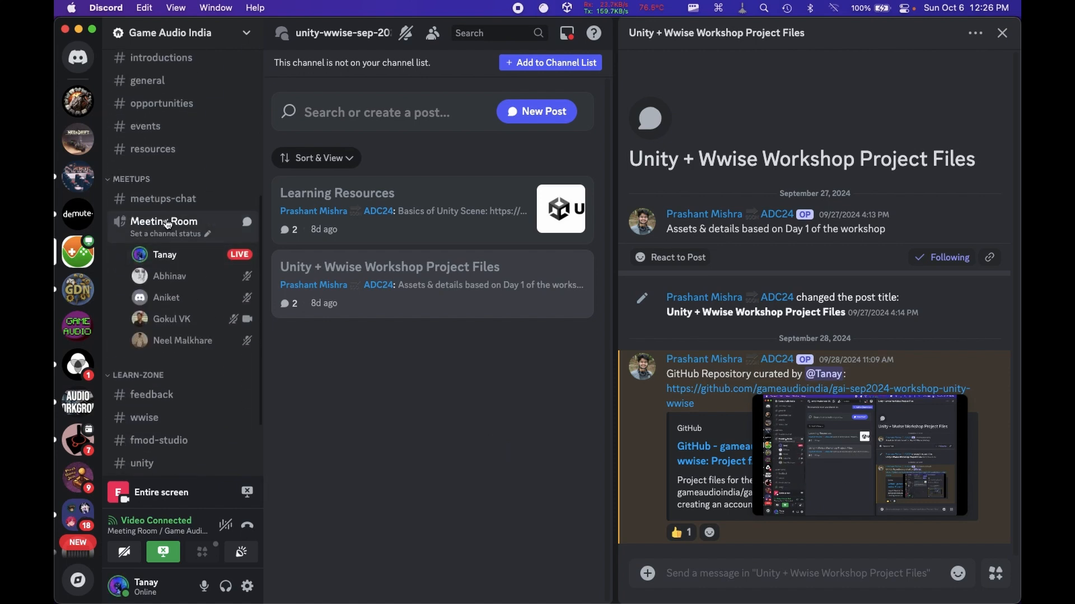
click(167, 224)
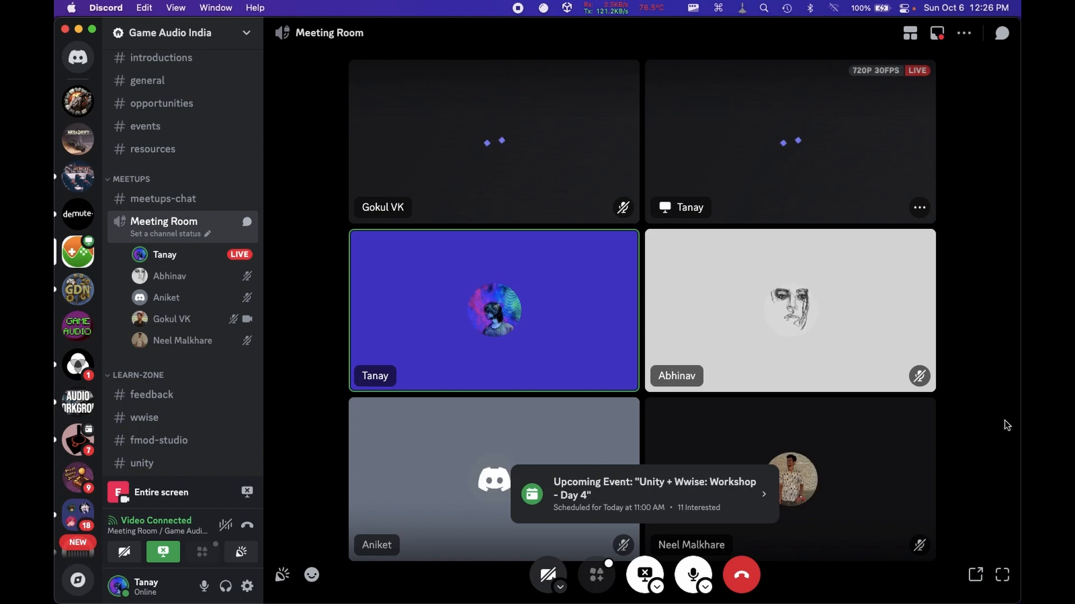